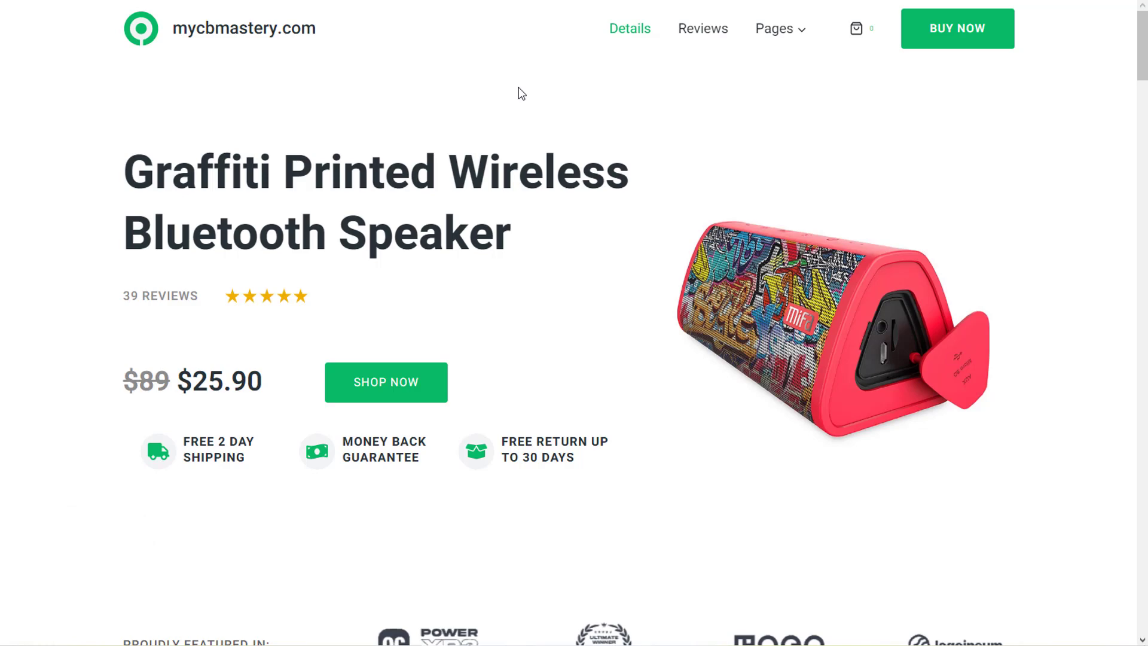
Step: Scroll the Graffiti speaker landing page down, back to the title, then to the four Shop our accessories sale products
scroll(1037, 182, down, 3)
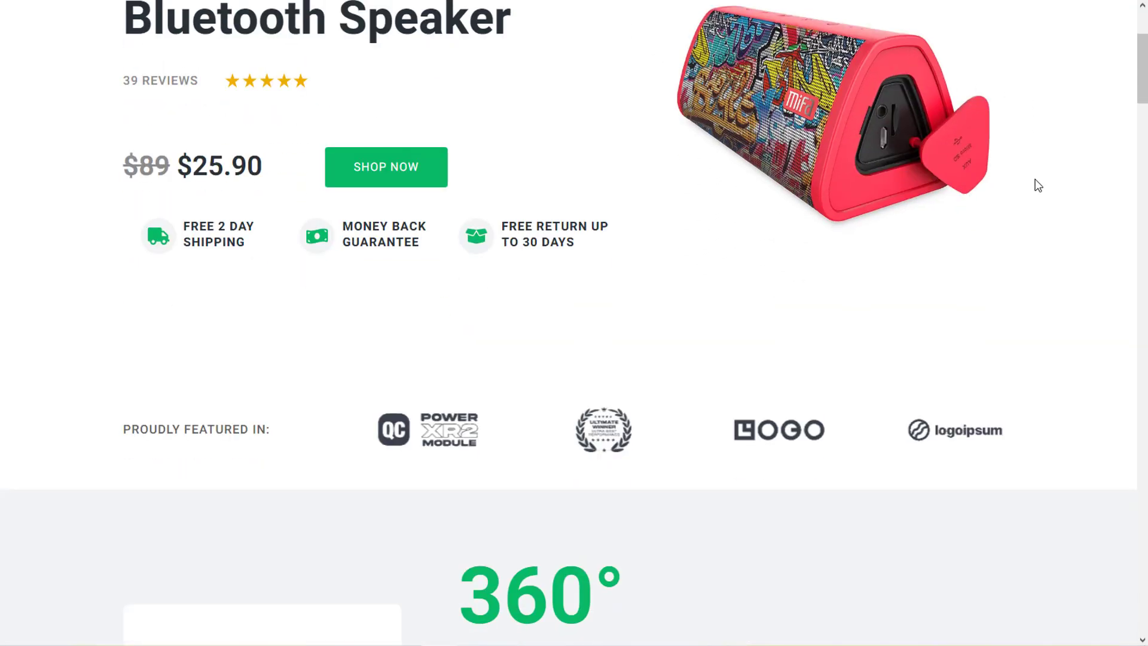
scroll(1039, 186, down, 12)
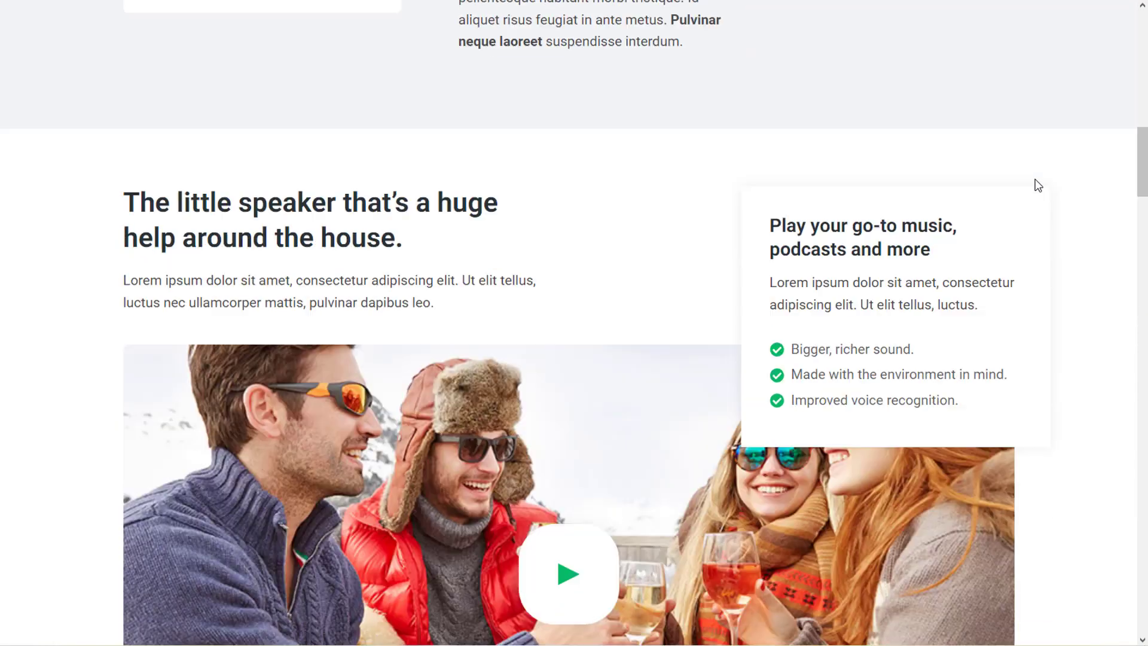
scroll(1038, 185, down, 1)
scroll(1038, 186, up, 5)
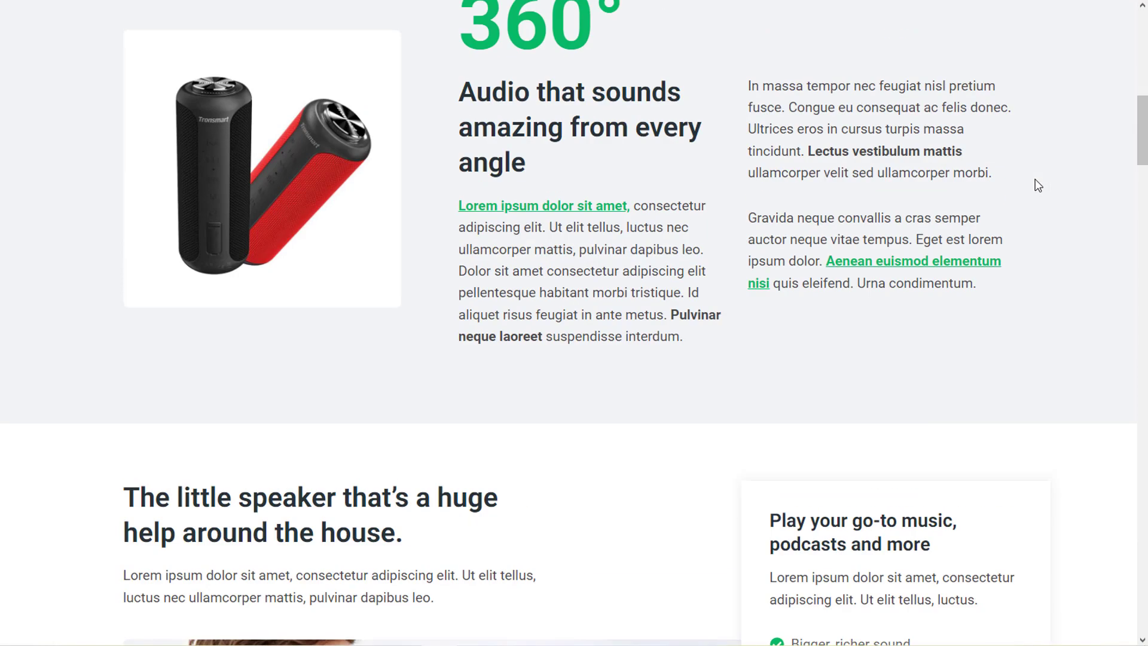
scroll(1038, 186, up, 7)
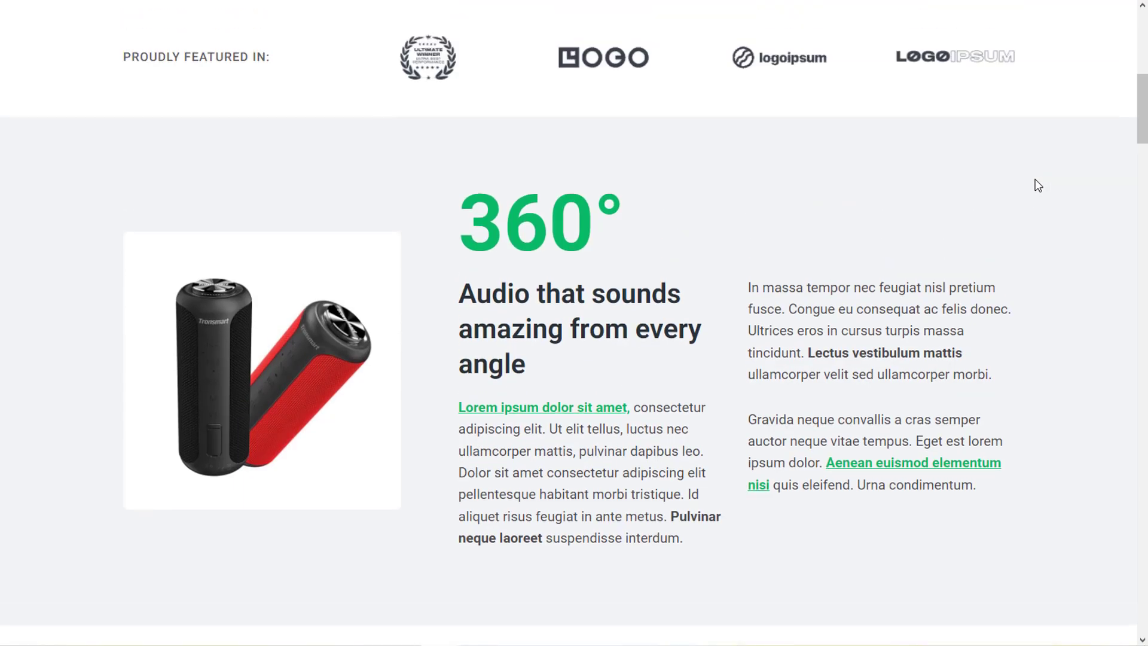
scroll(1035, 178, up, 4)
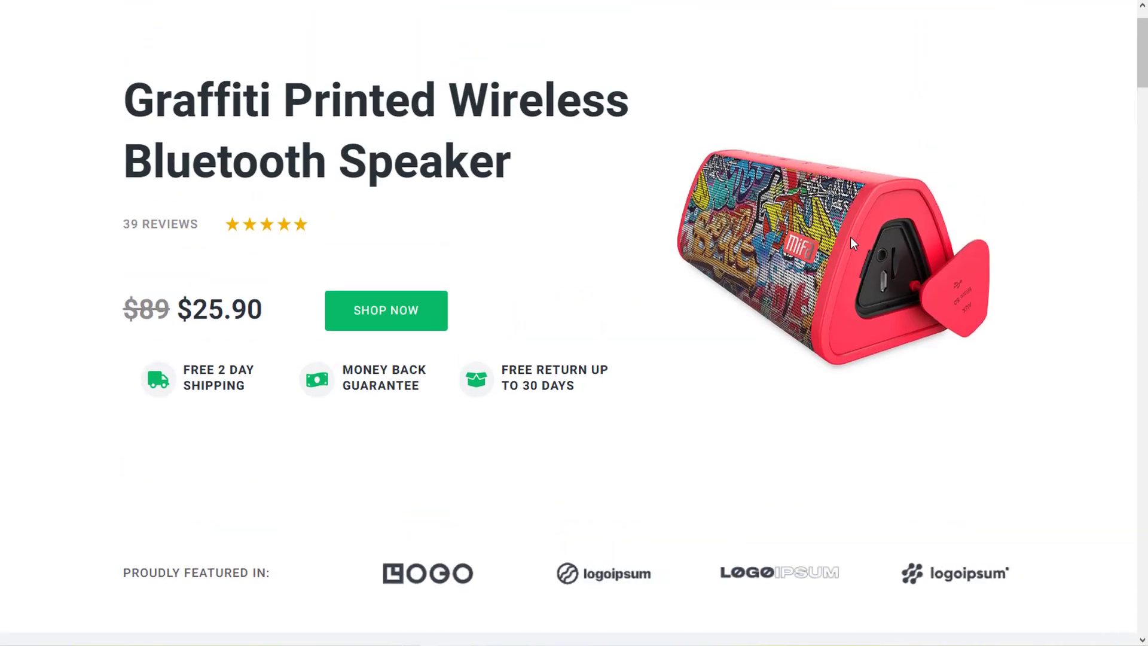
scroll(892, 248, down, 20)
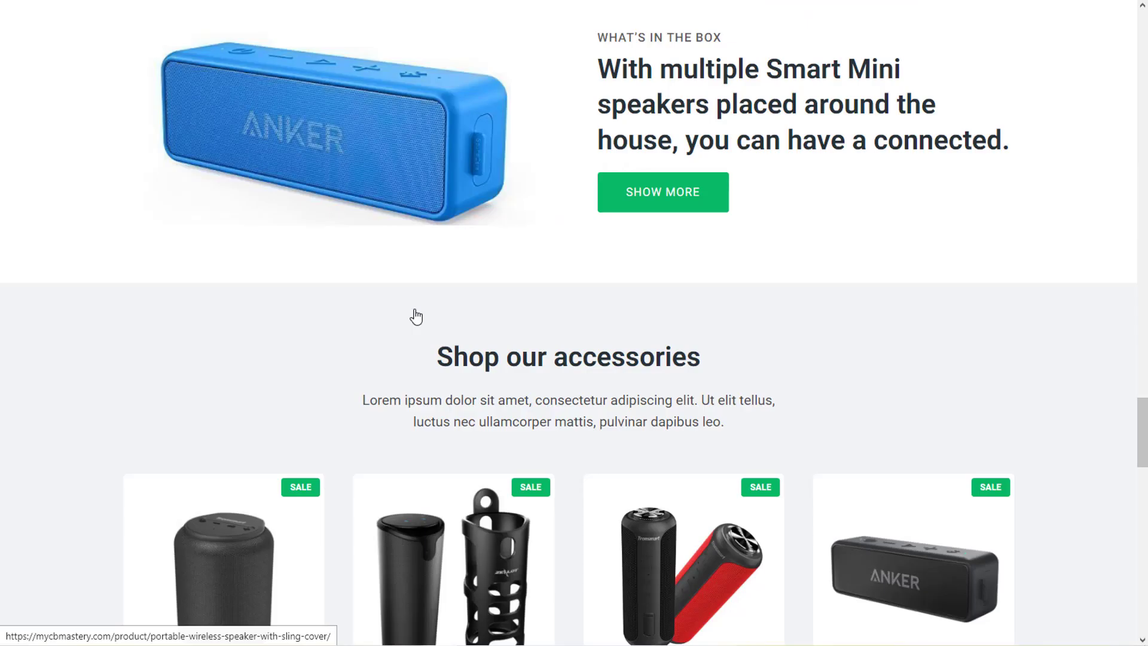
scroll(416, 317, down, 3)
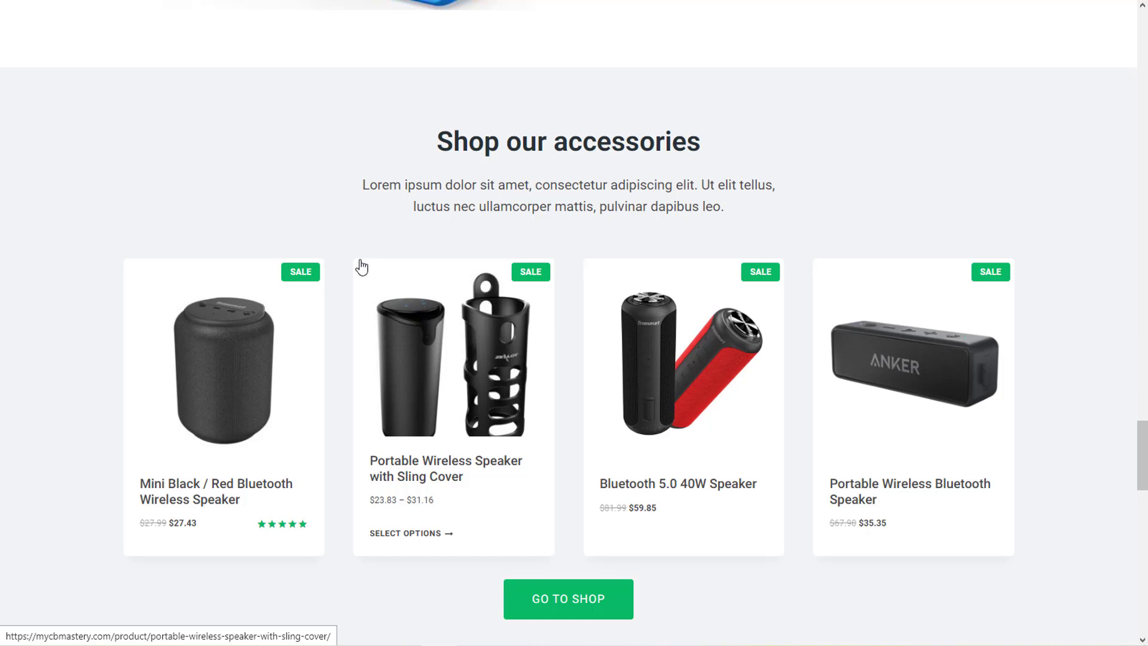
click(222, 425)
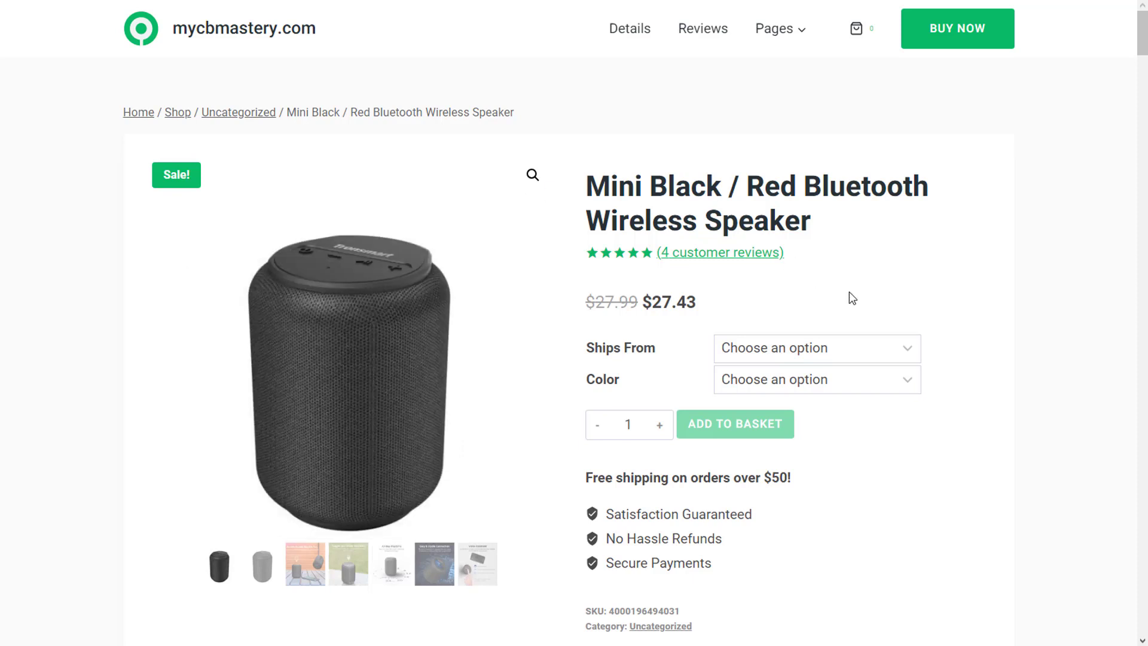
click(883, 350)
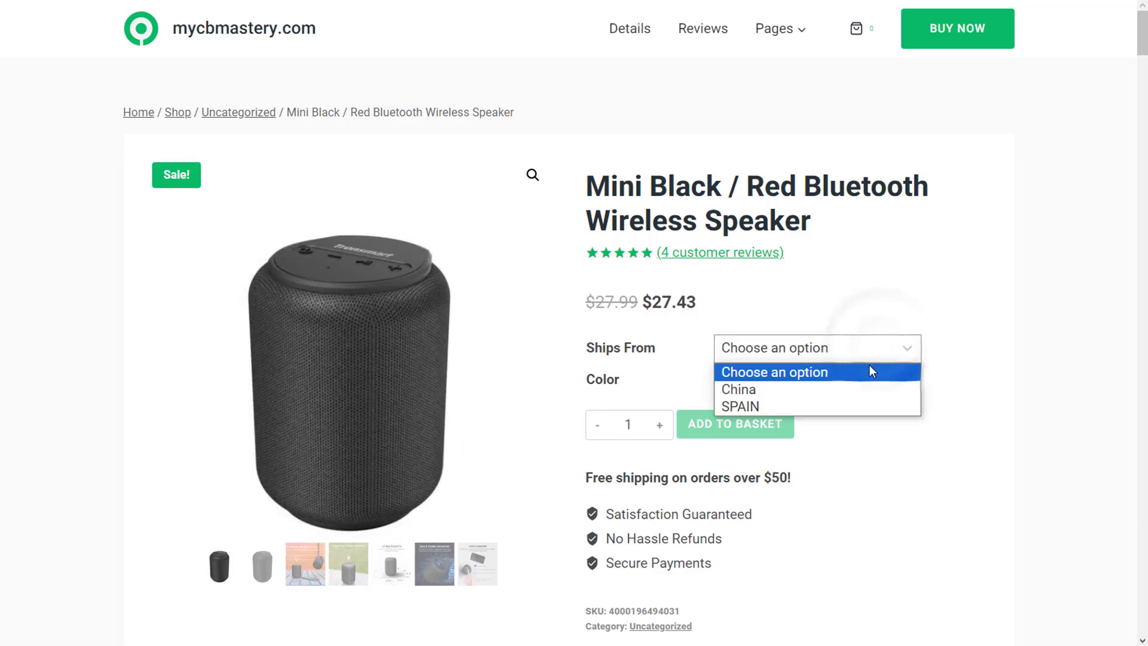
click(781, 406)
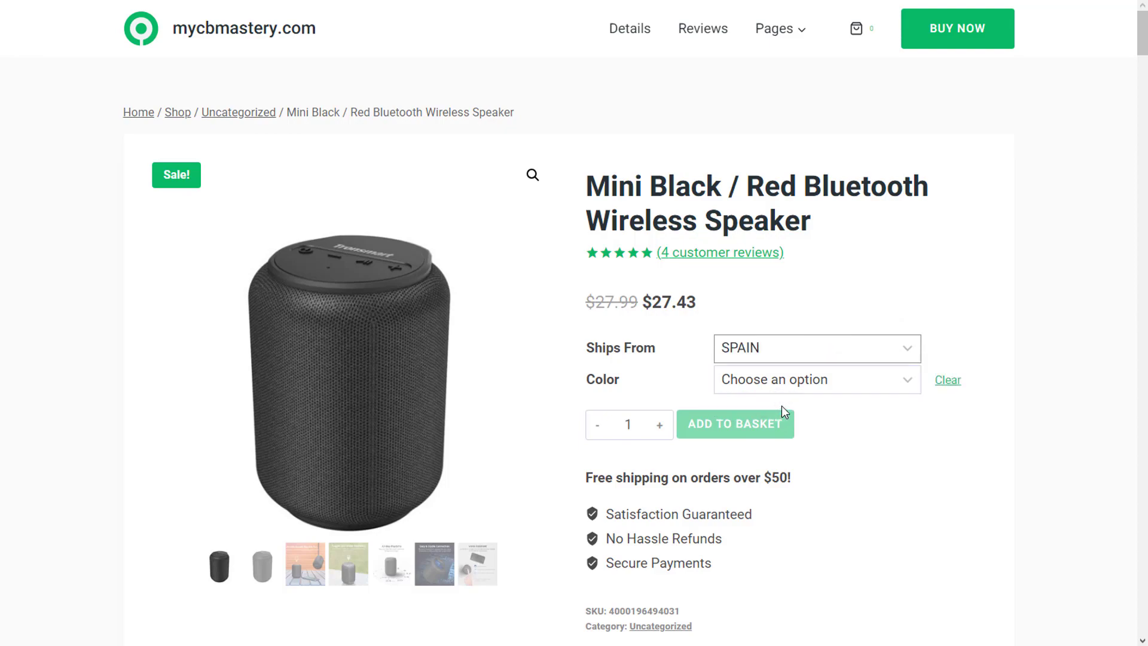
scroll(853, 412, down, 5)
scroll(867, 415, down, 20)
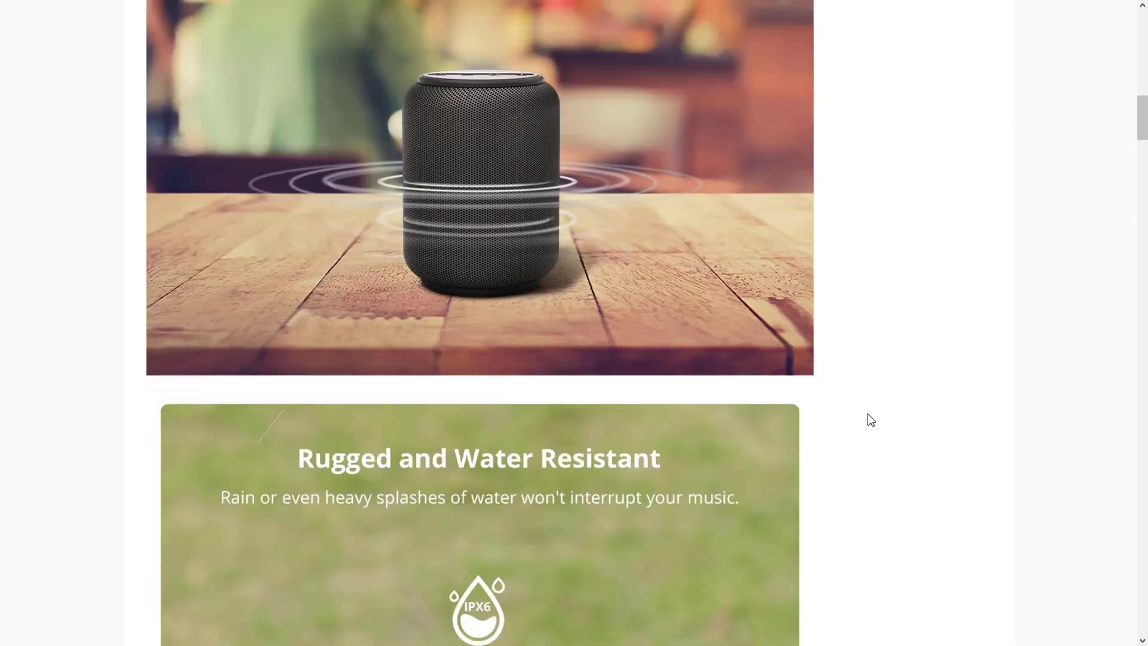
scroll(868, 414, down, 20)
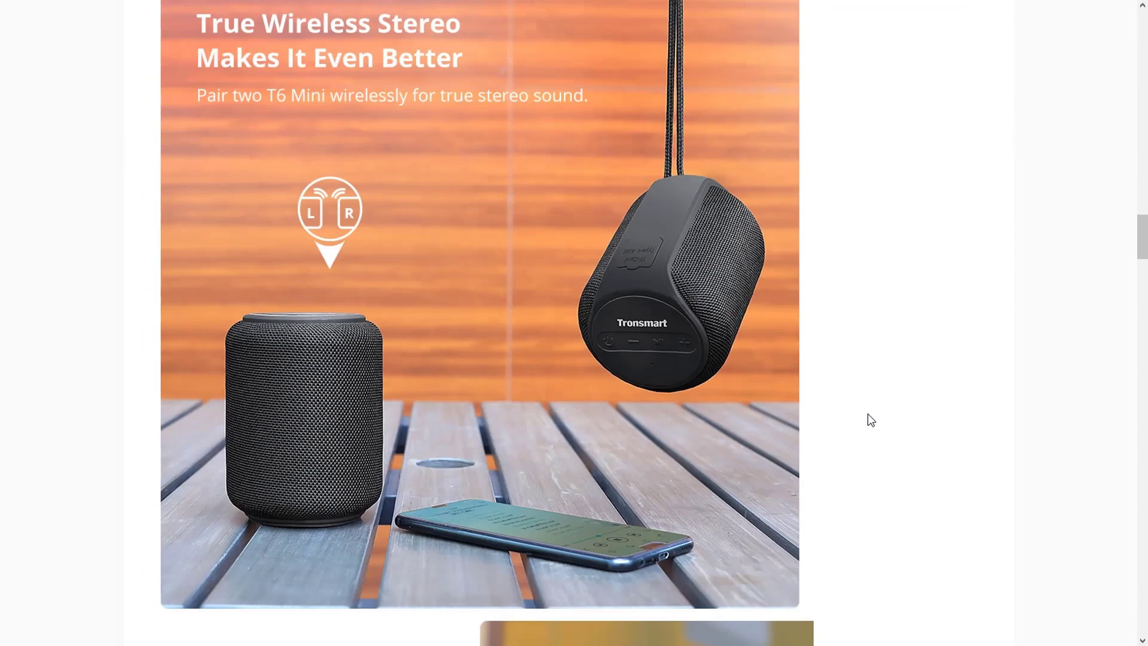
scroll(867, 414, down, 20)
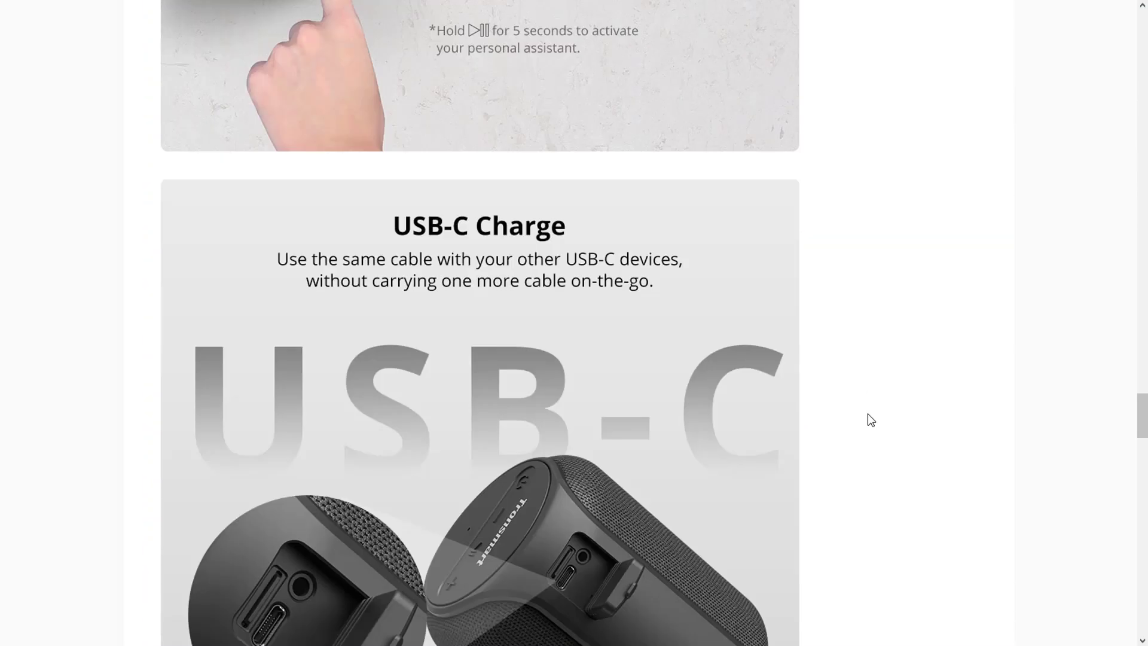
scroll(871, 419, down, 20)
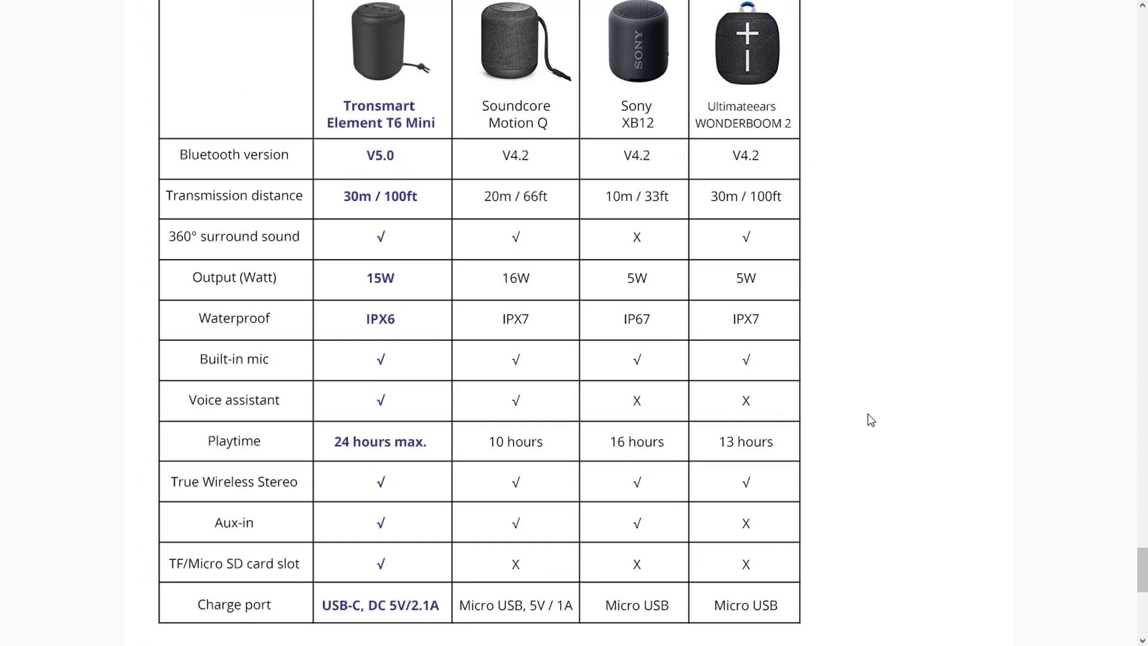
scroll(868, 414, down, 2)
scroll(868, 413, up, 20)
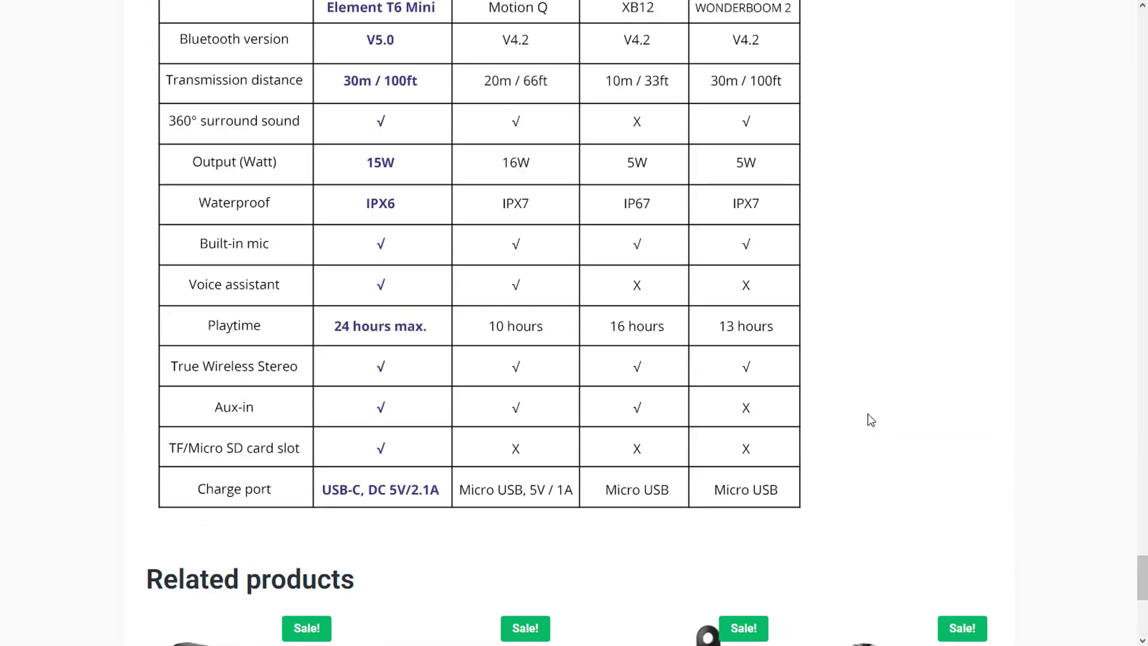
scroll(868, 414, down, 20)
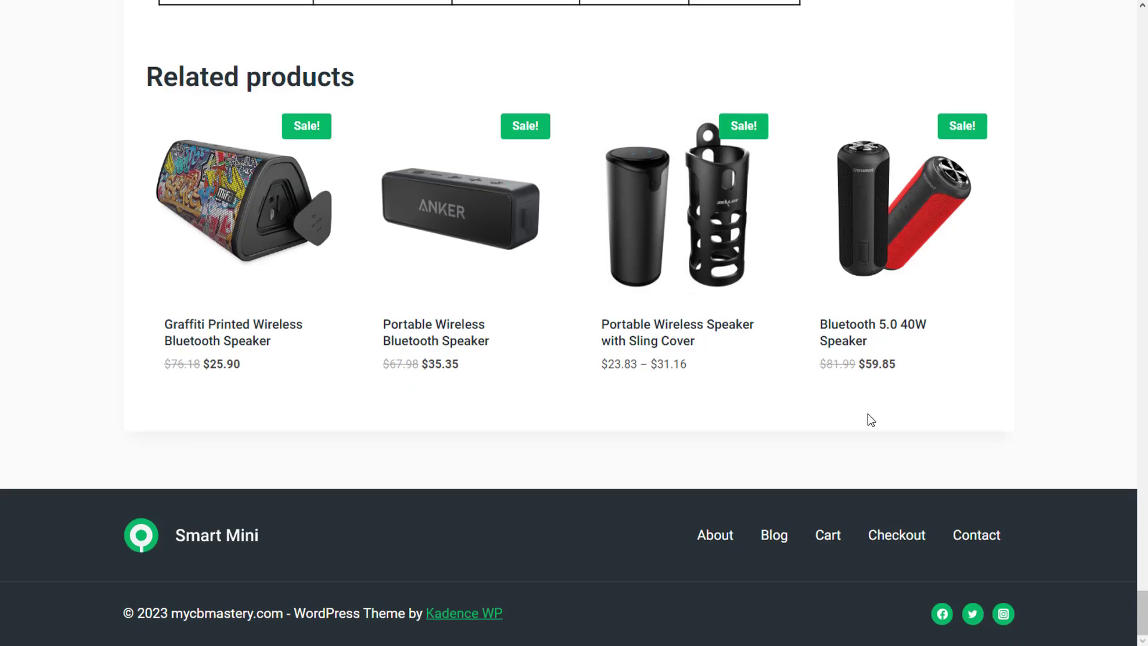
scroll(868, 414, up, 20)
scroll(868, 414, up, 20)
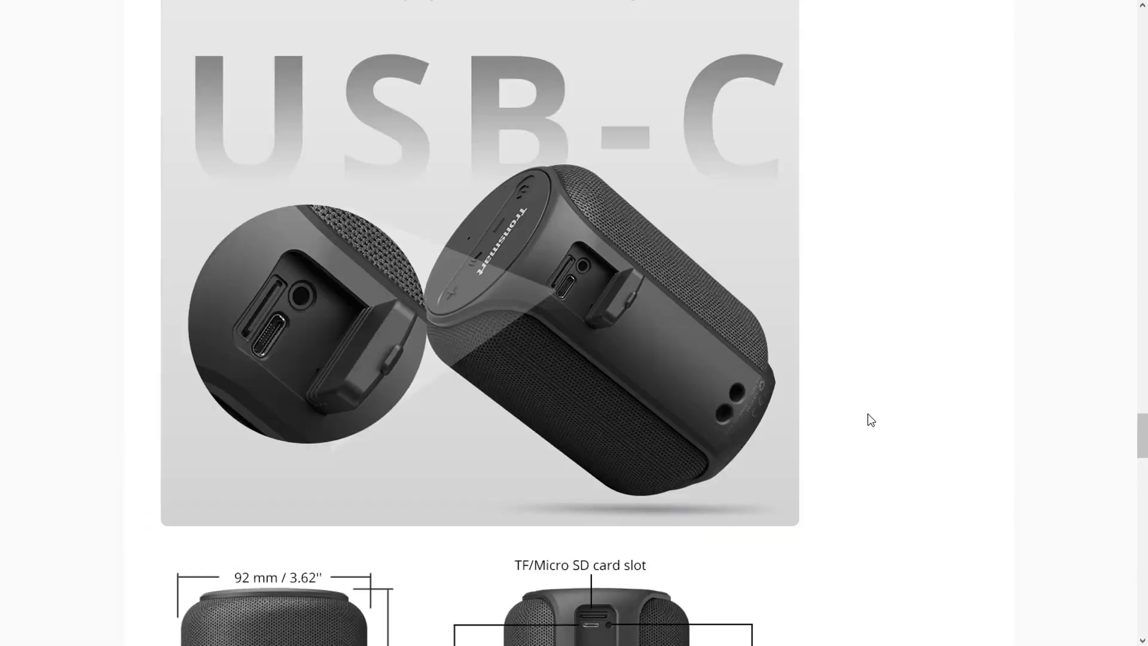
scroll(868, 414, up, 10)
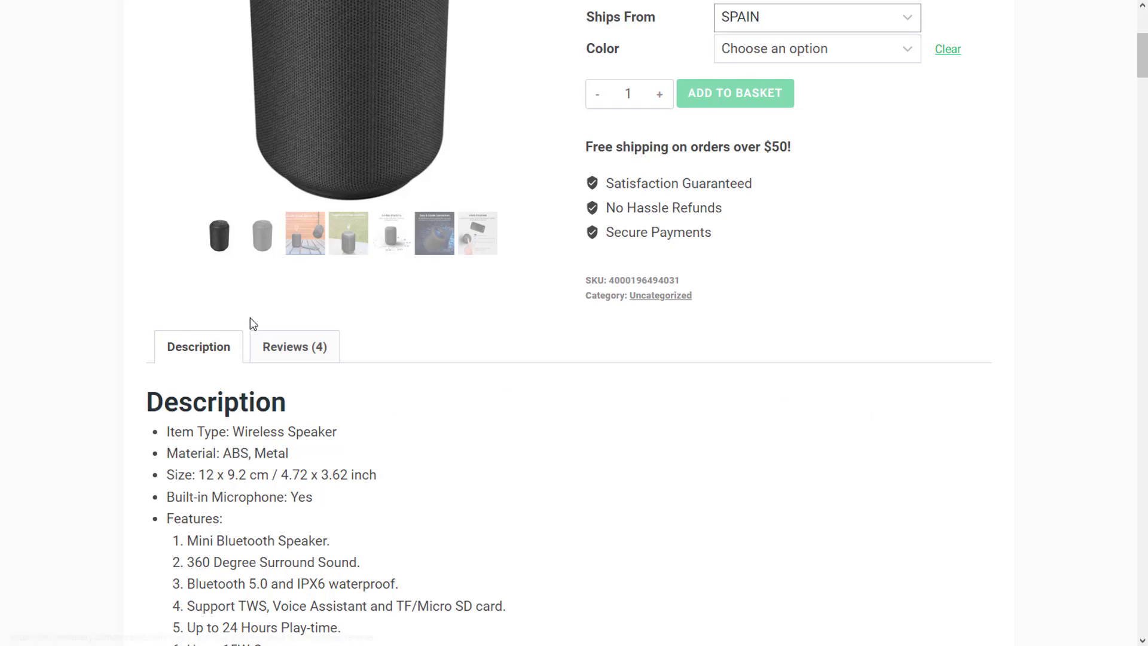
click(272, 348)
scroll(347, 386, down, 3)
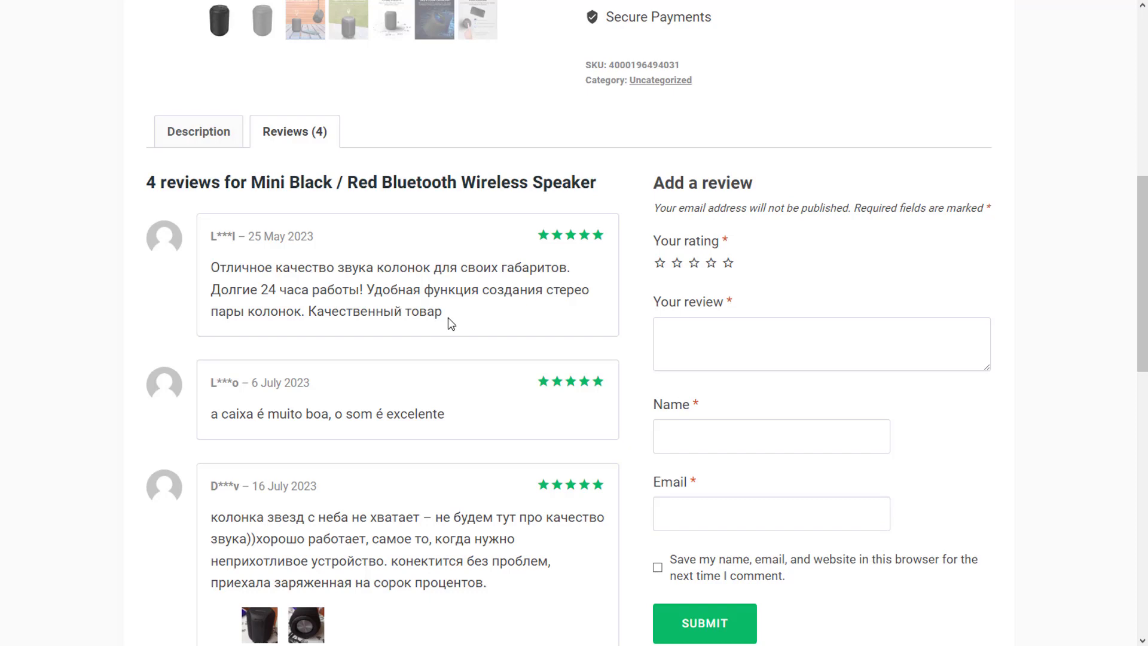
scroll(449, 322, down, 3)
scroll(468, 338, down, 3)
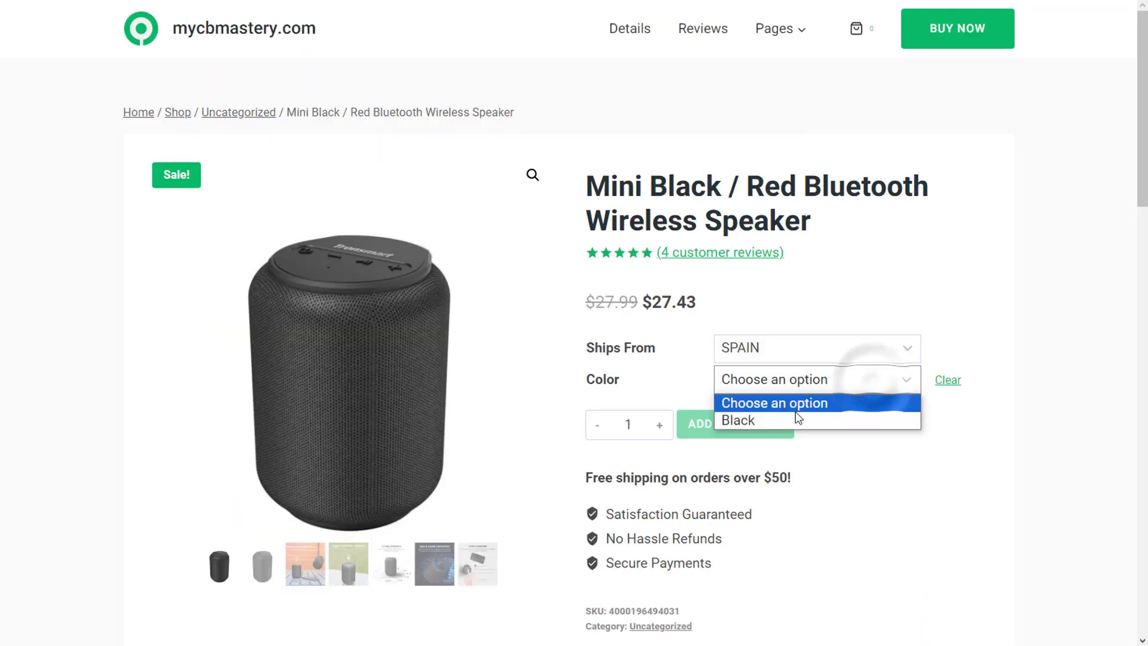
Step: Add the Black Mini speaker to the basket and proceed to the $27.43 checkout with Stripe card payment
click(796, 414)
click(748, 463)
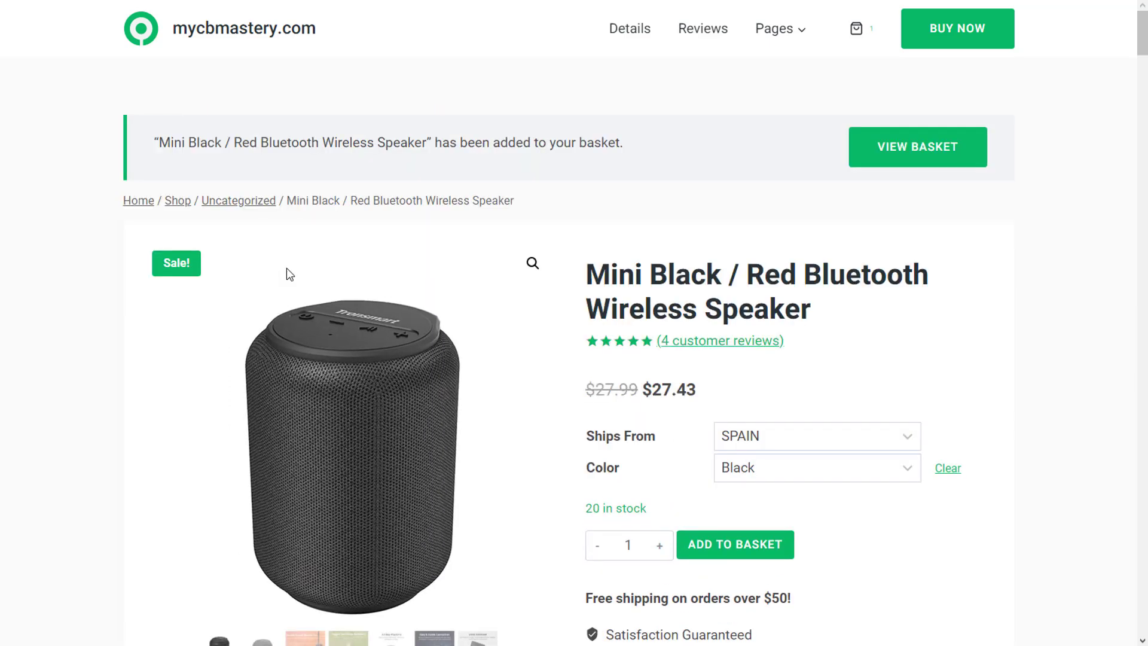
click(906, 144)
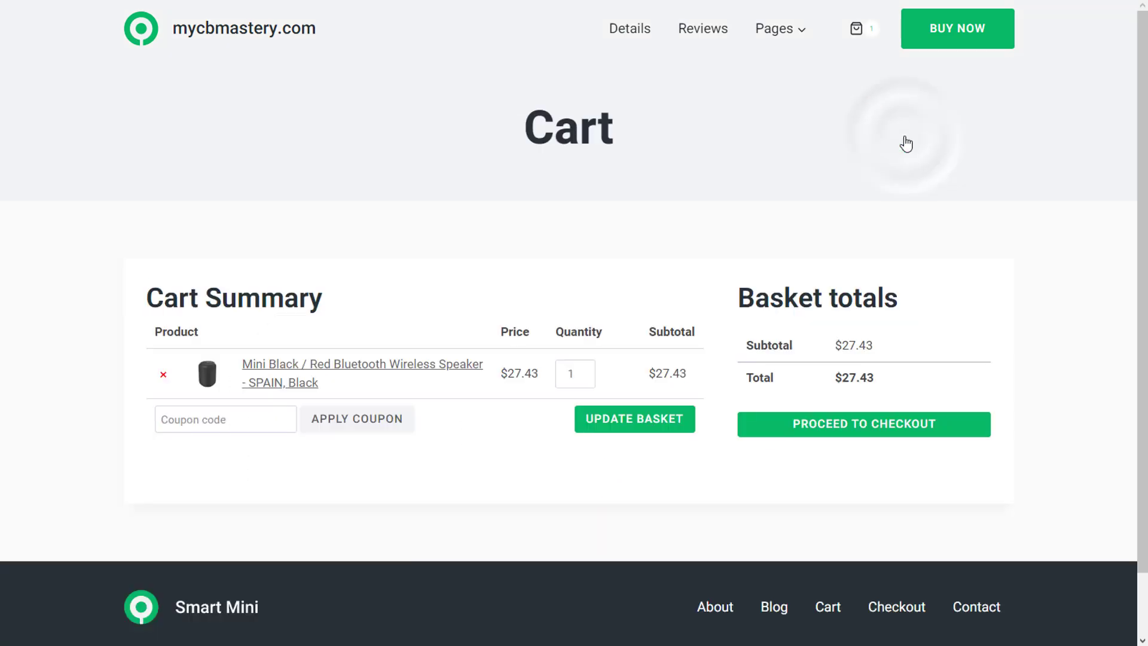
click(882, 425)
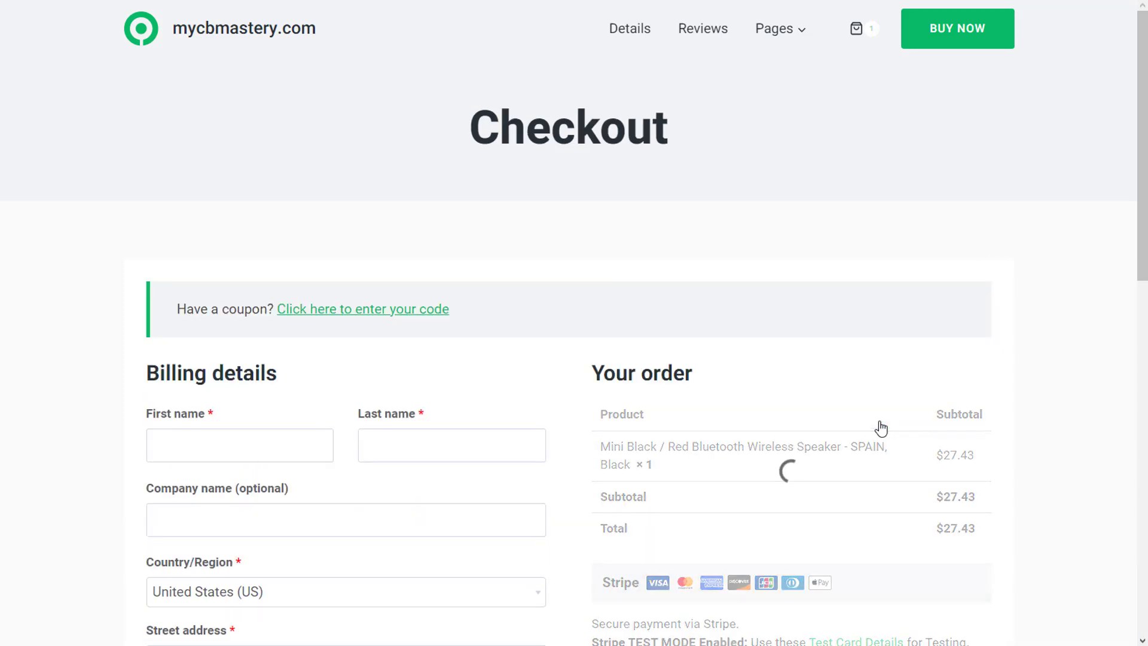
scroll(830, 395, down, 8)
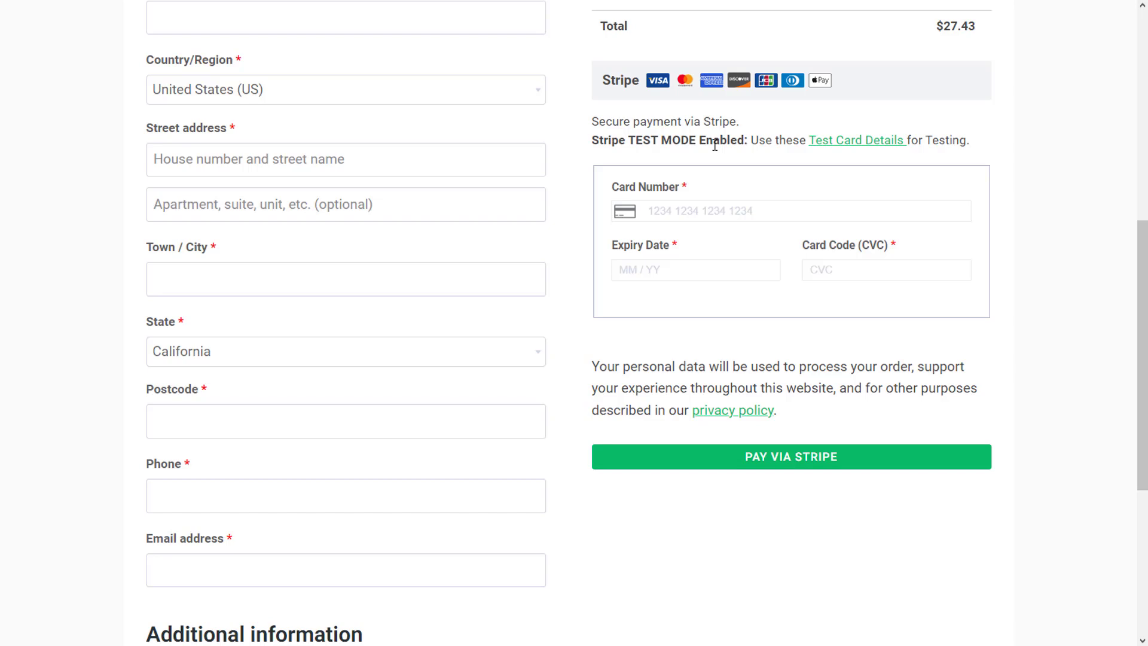
Step: Scroll back to the top of the checkout page
scroll(715, 144, up, 8)
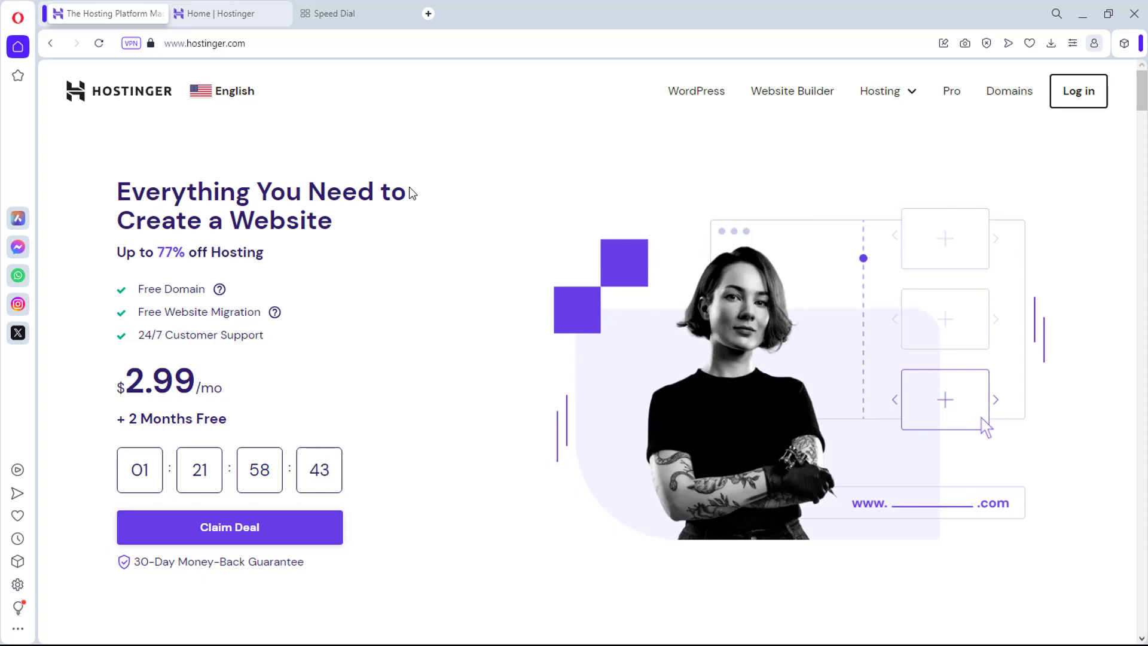
Step: Highlight the homepage headline, then use Claim Deal to reach the $2.99, $3.99 and $8.99 plan cards
drag(118, 191, 339, 246)
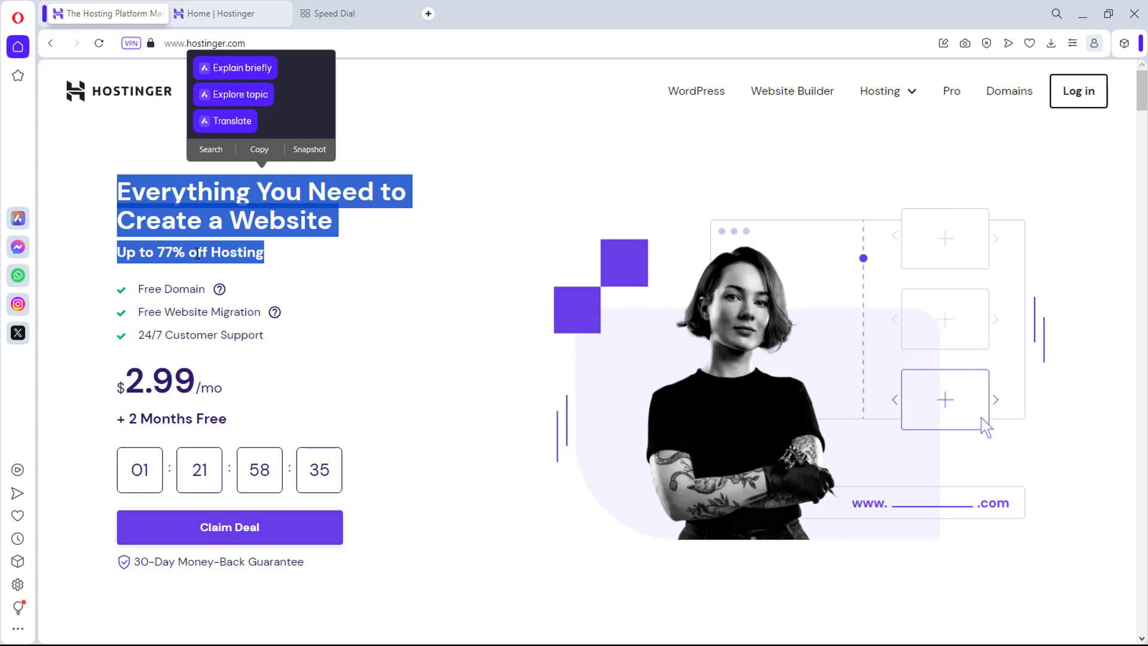
click(297, 261)
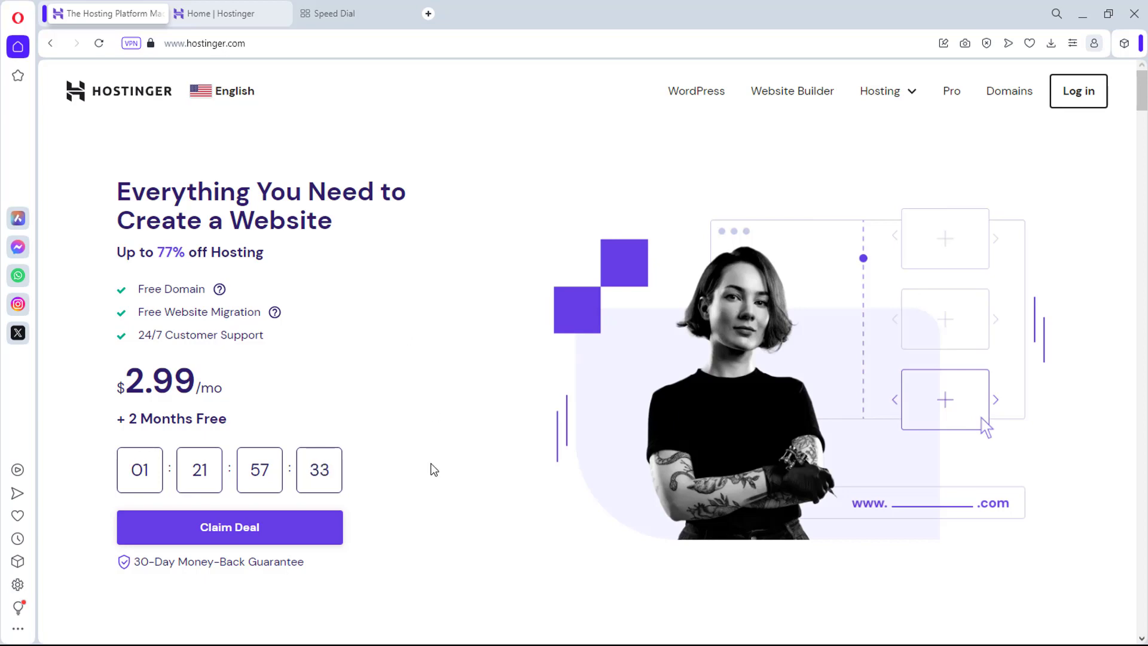
click(238, 535)
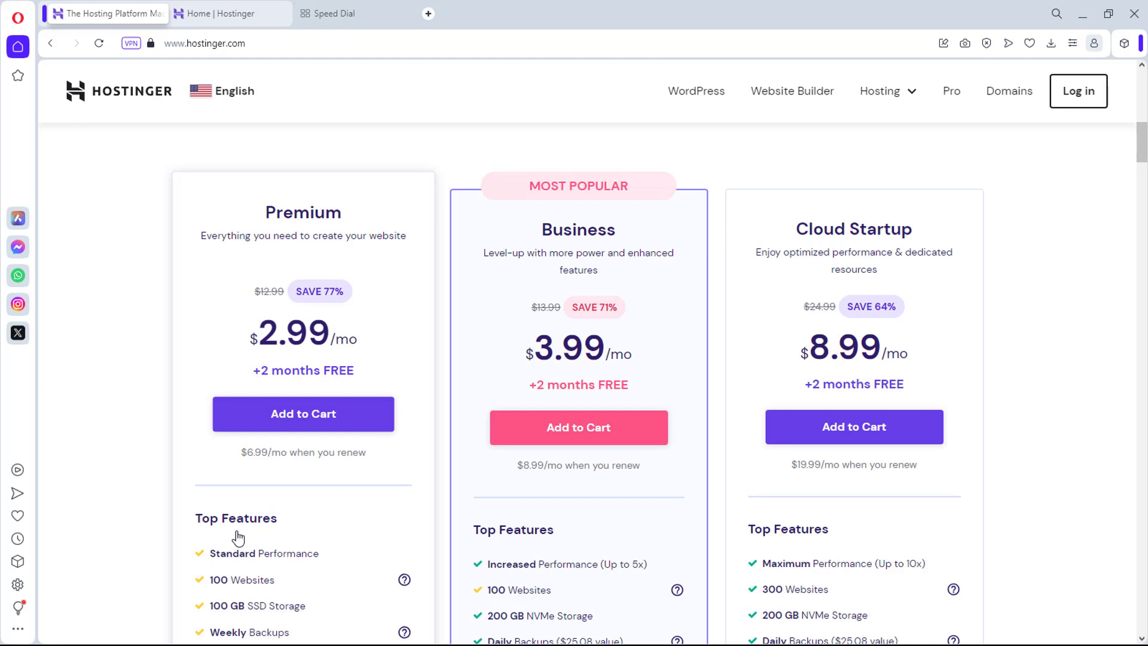
Step: Scroll the plan cards to show Premium's 100 websites and 100 GB SSD, and Business's 200 GB NVMe
scroll(238, 535, down, 1)
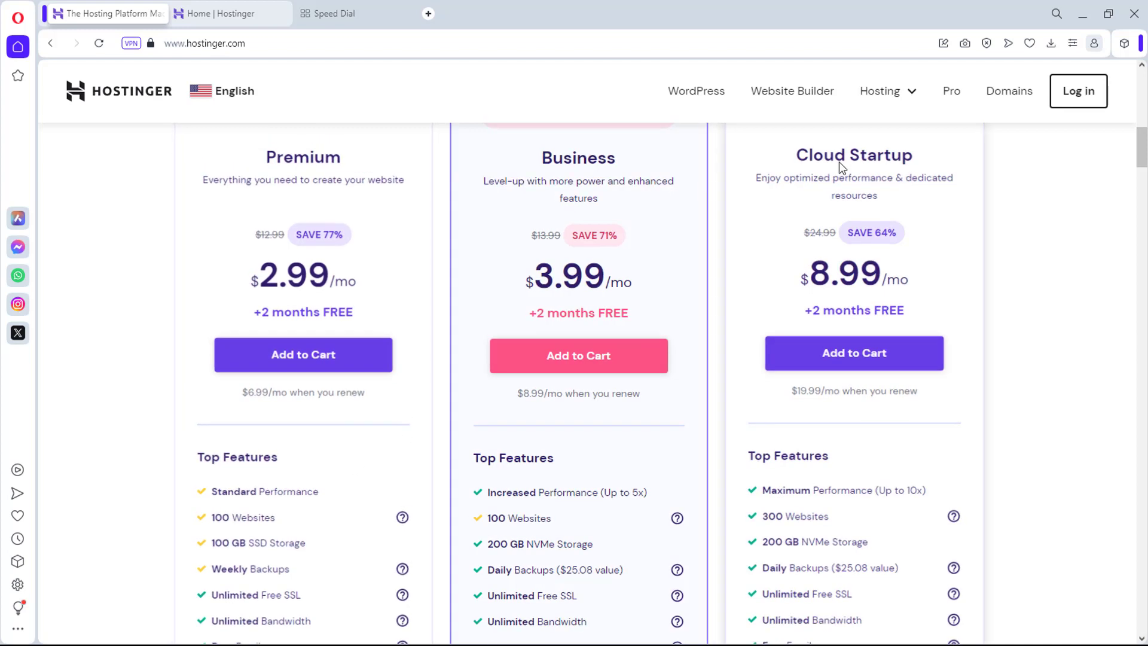
Step: Go to the Web Hosting page from the Hosting menu and jump to its plan choices
mouse_move(913, 95)
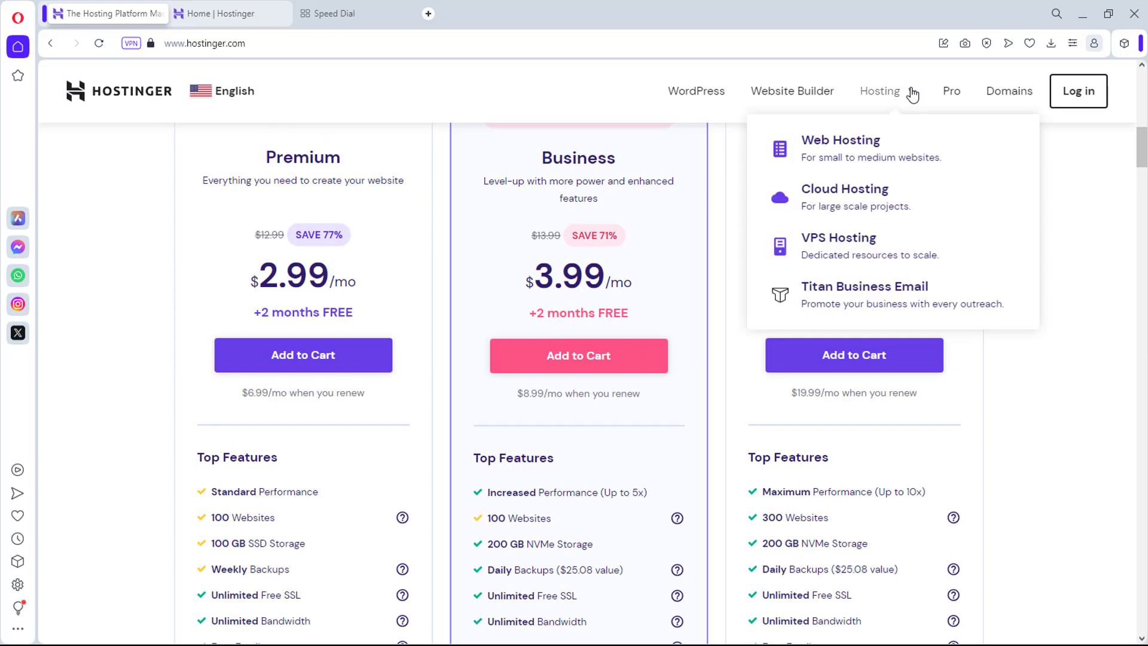
click(868, 144)
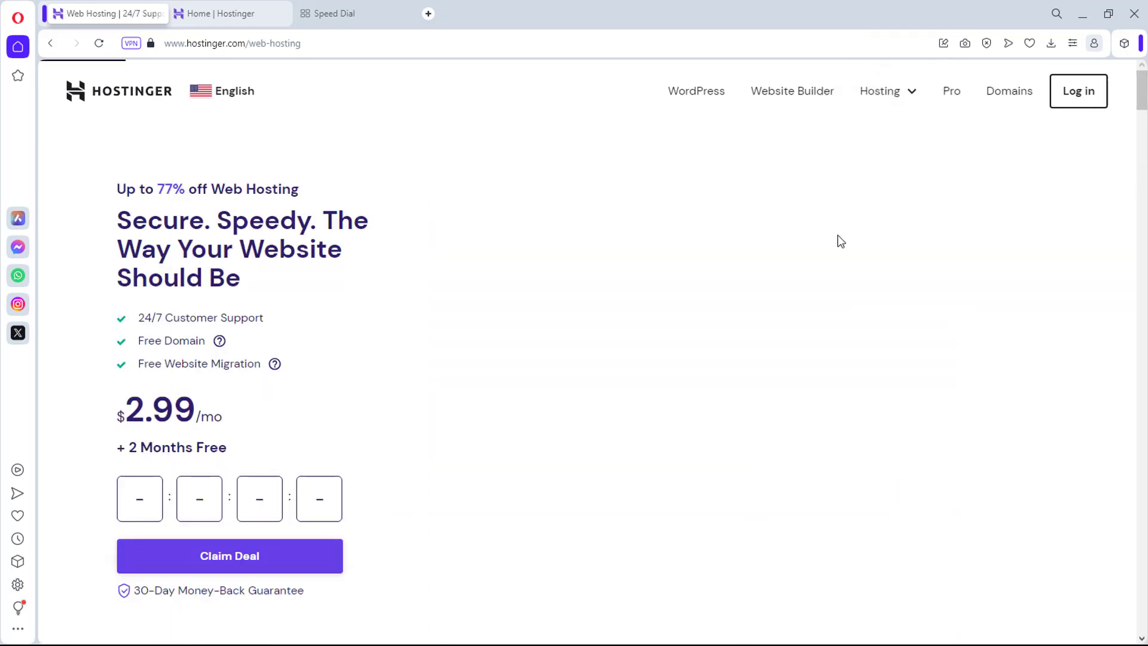
click(288, 565)
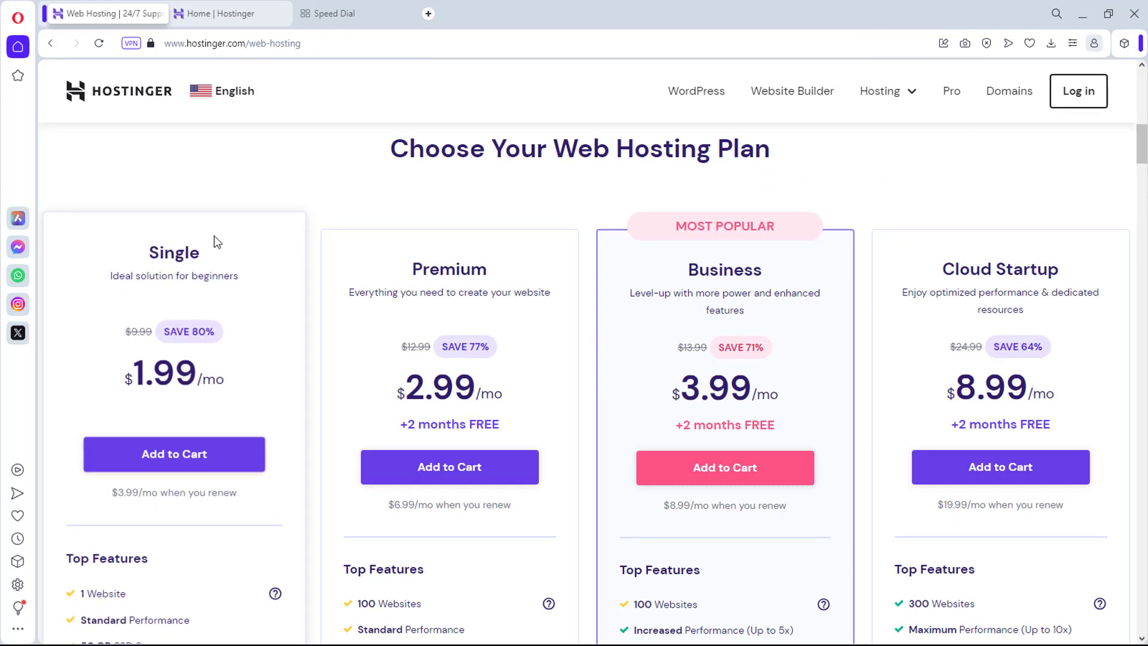
Step: Compare the plan features, including the $1.99/mo Single plan, and add the $2.99/mo Premium plan to the cart
scroll(240, 289, down, 1)
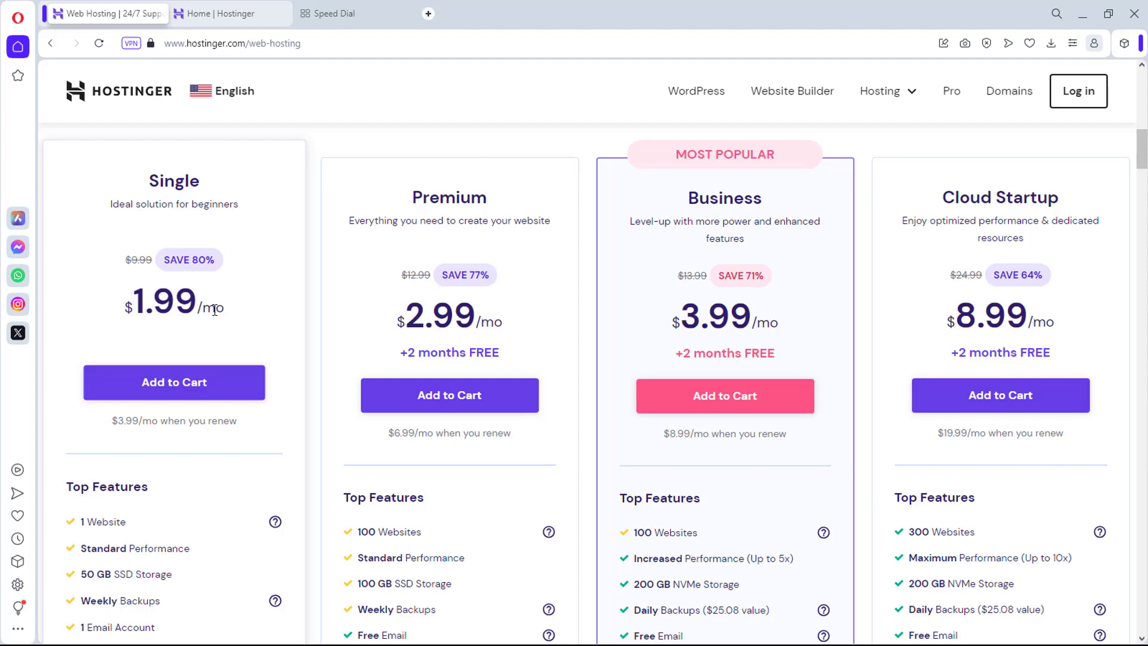
scroll(215, 310, down, 2)
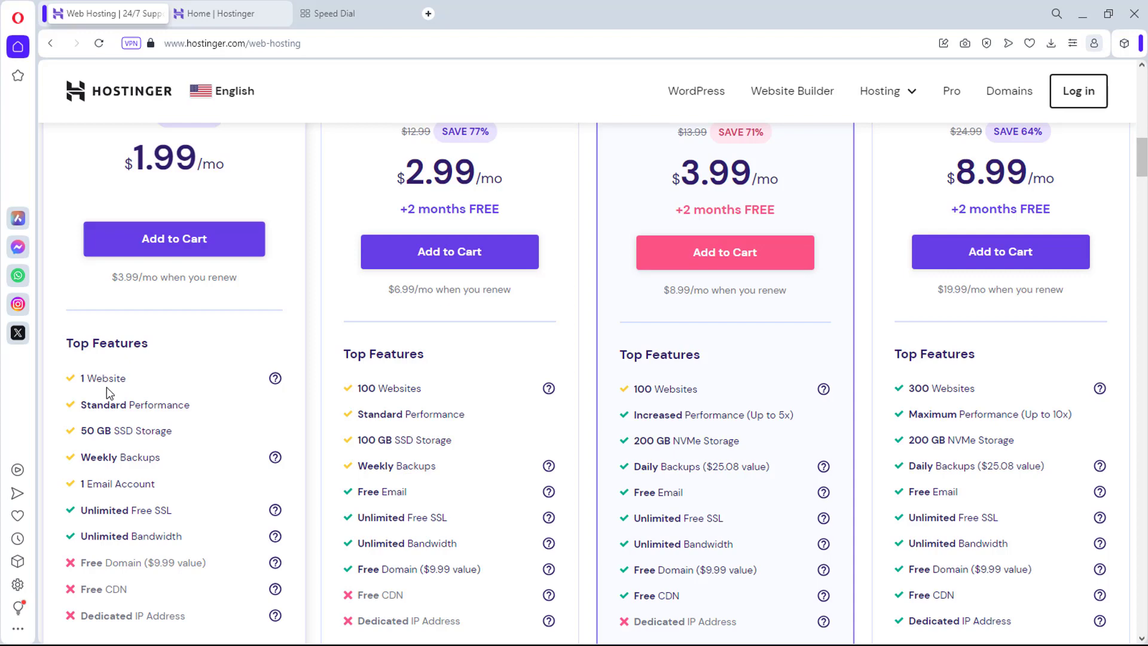
scroll(106, 387, down, 1)
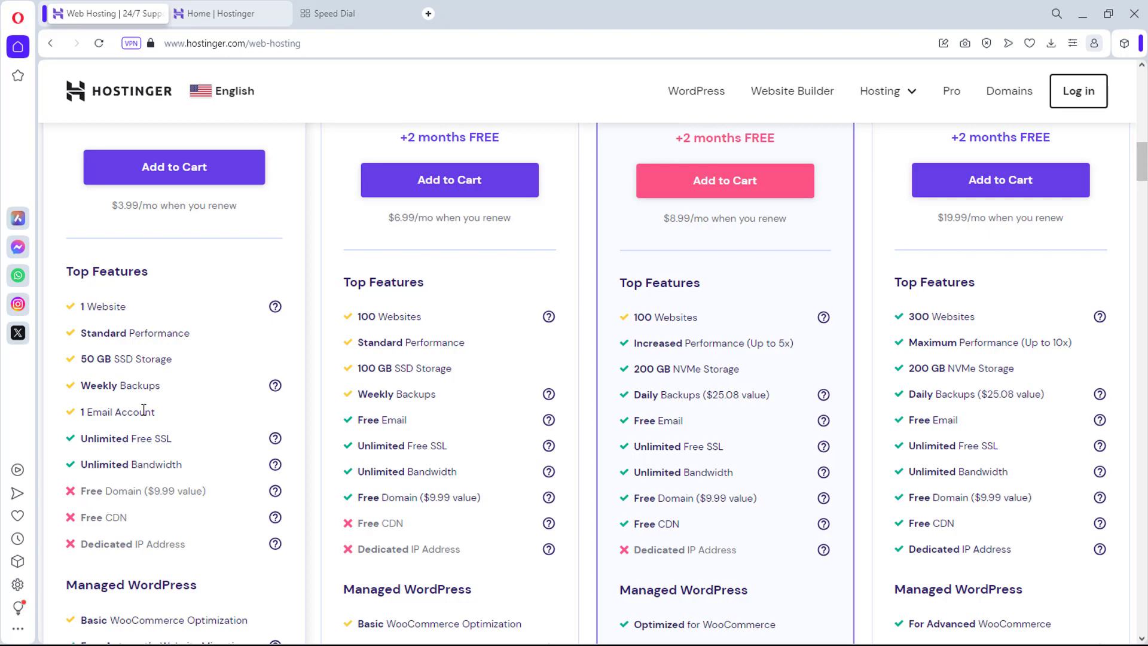
scroll(144, 410, up, 3)
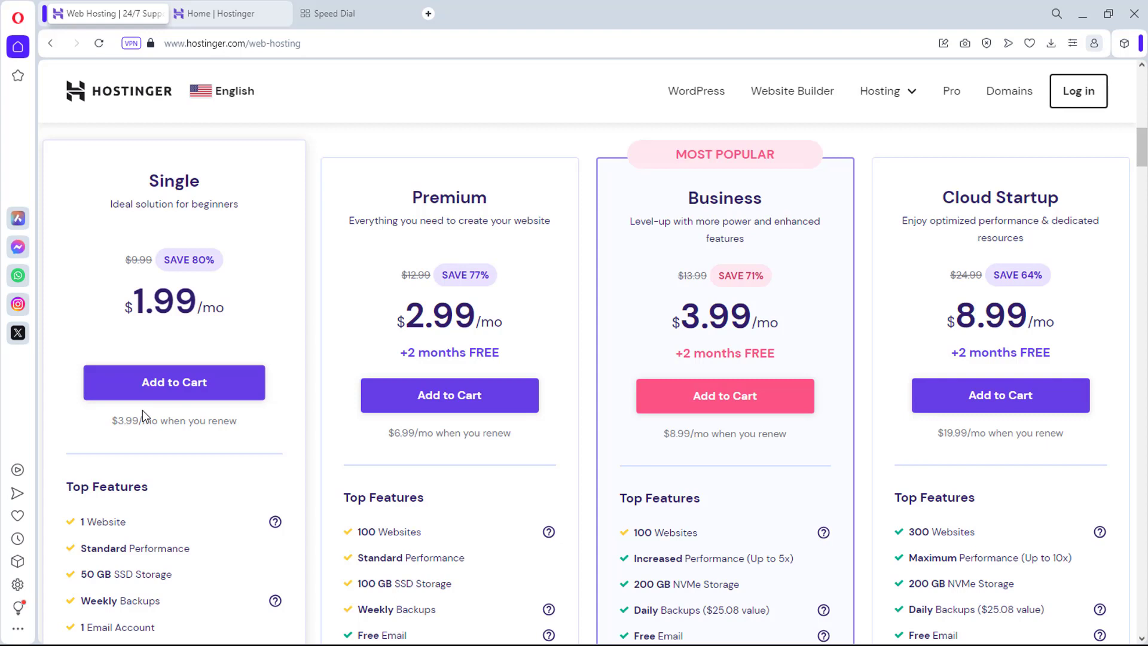
click(455, 386)
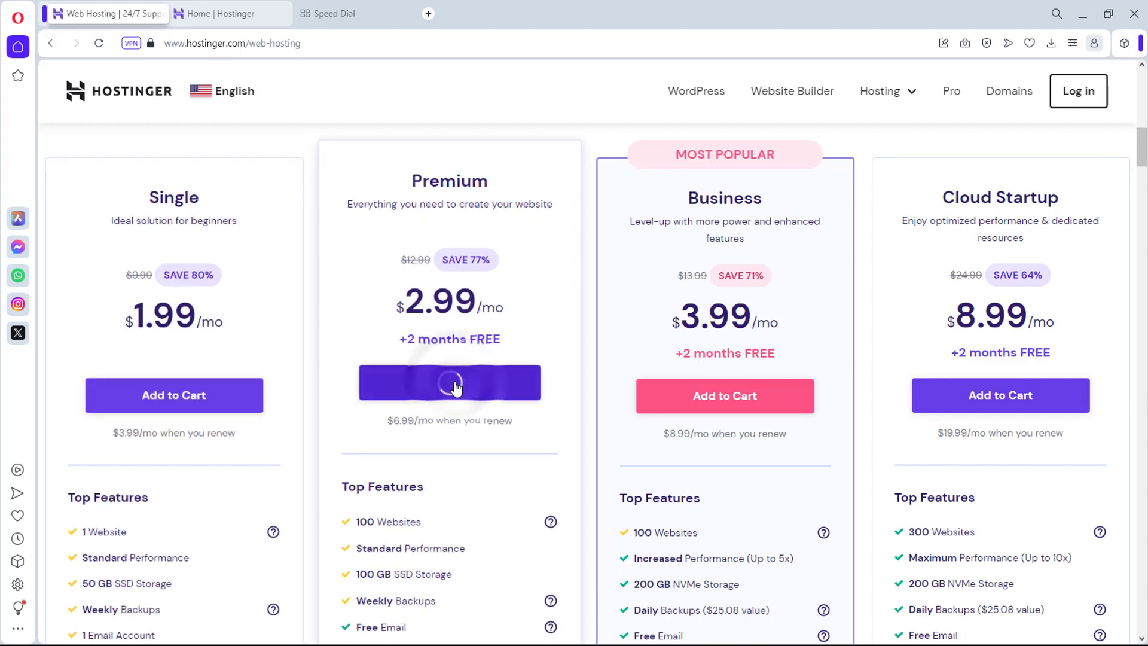
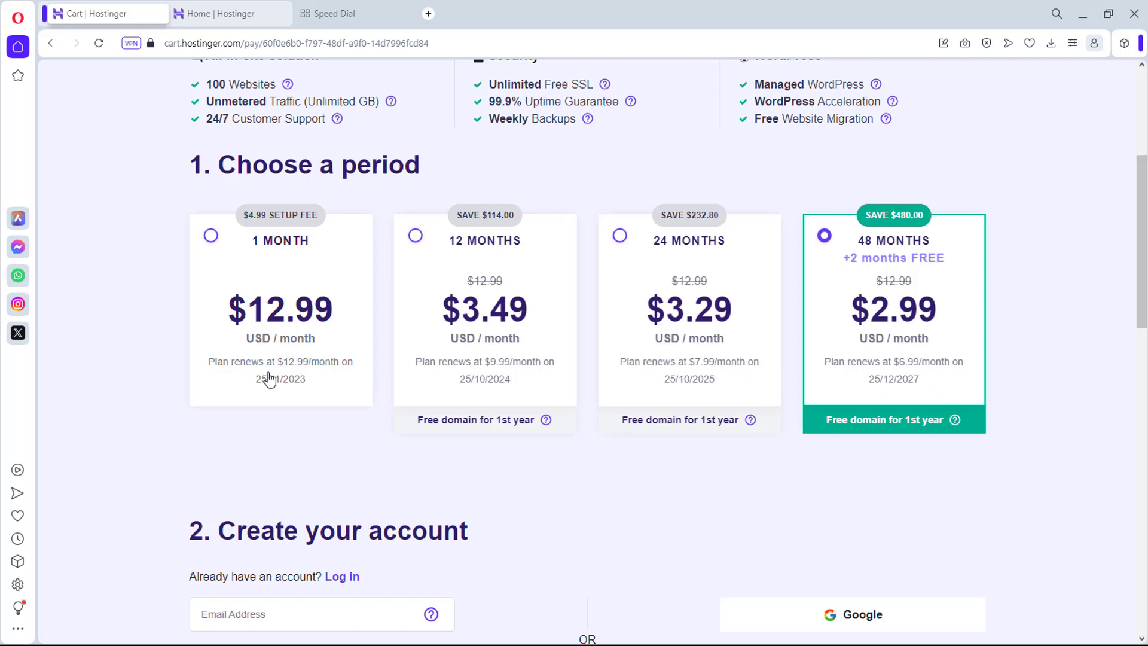
Step: Enter coupon code DAPS in the 48-month Hostinger cart and apply it
scroll(268, 380, down, 4)
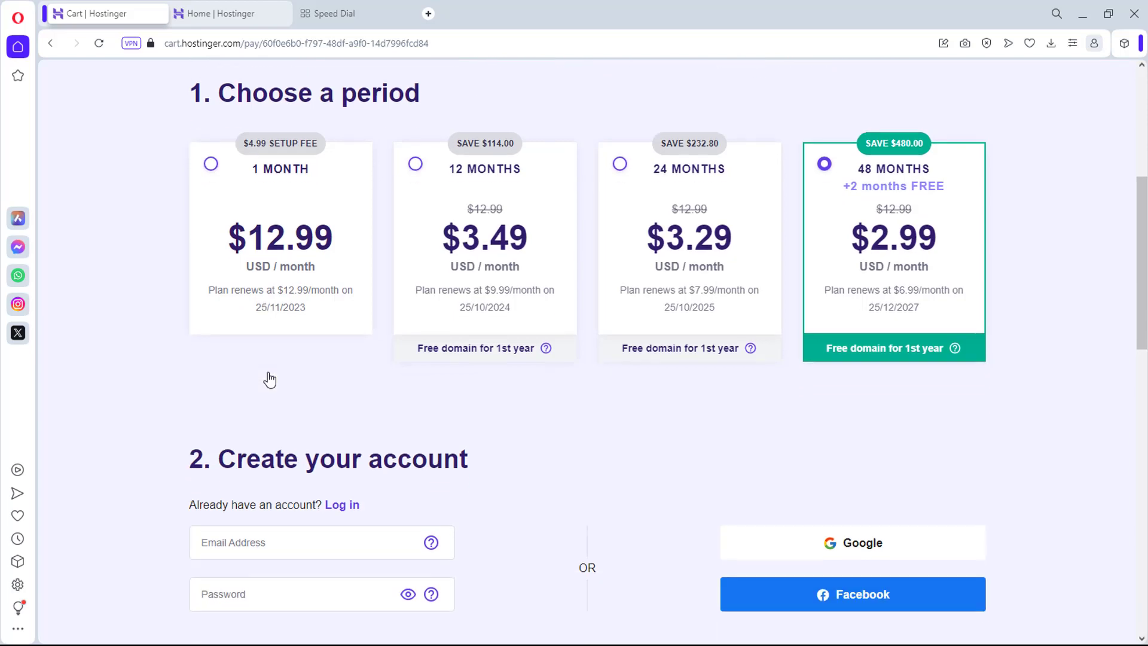
scroll(268, 376, up, 3)
scroll(1068, 280, down, 3)
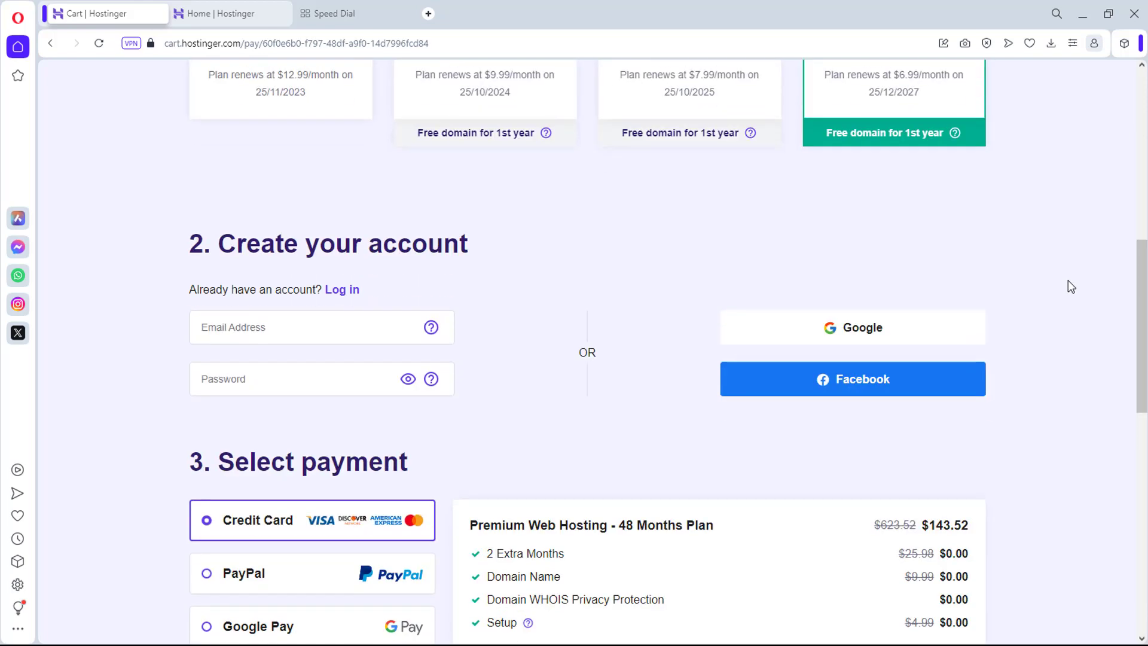
scroll(1068, 280, down, 5)
scroll(1069, 280, down, 3)
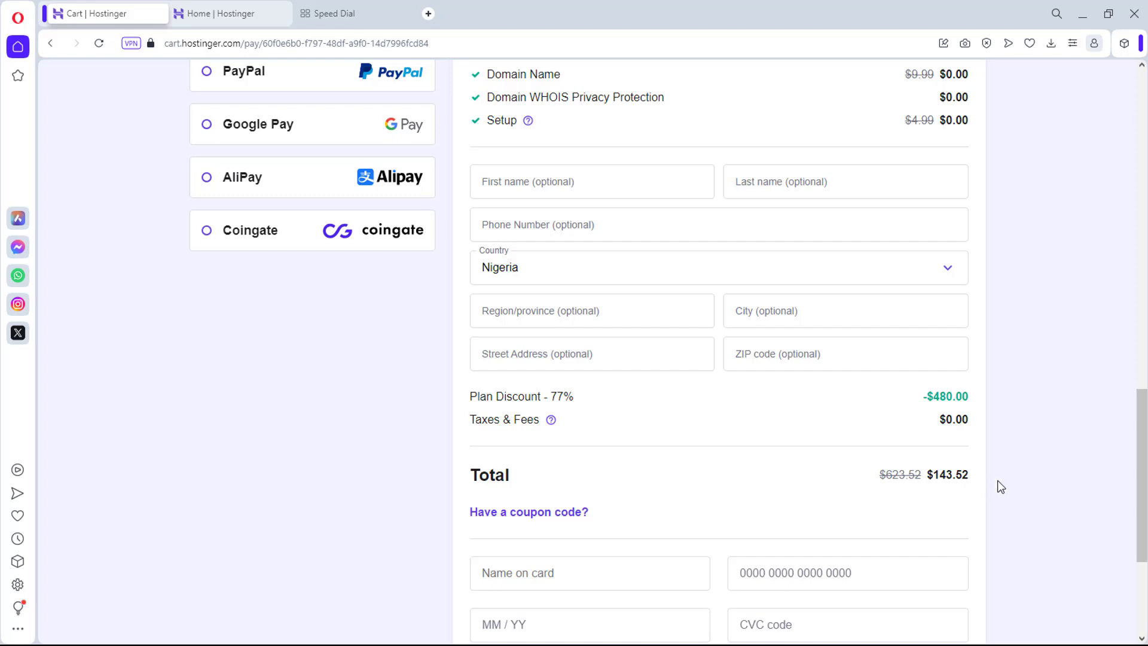
click(503, 513)
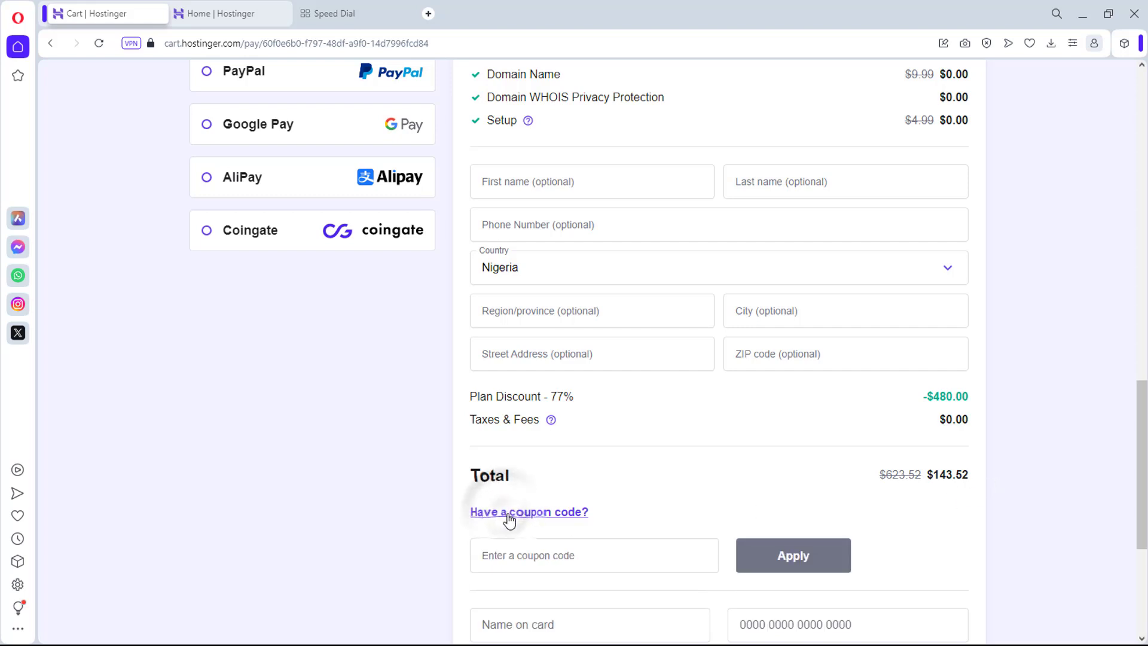
click(521, 561)
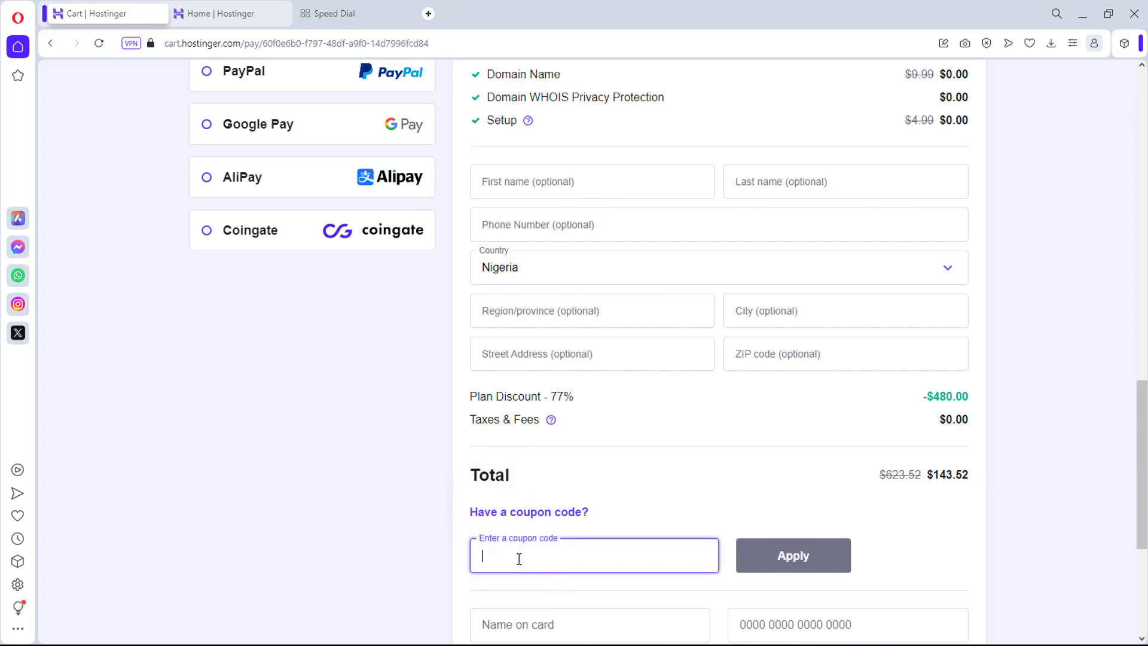
text(DAPS)
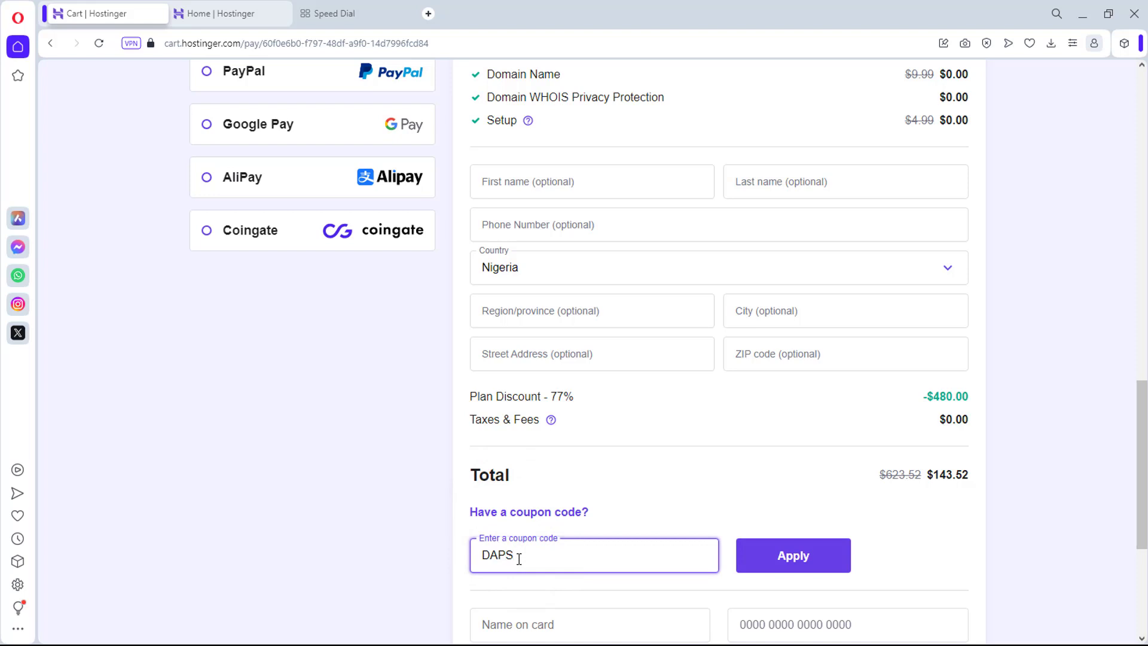
click(748, 555)
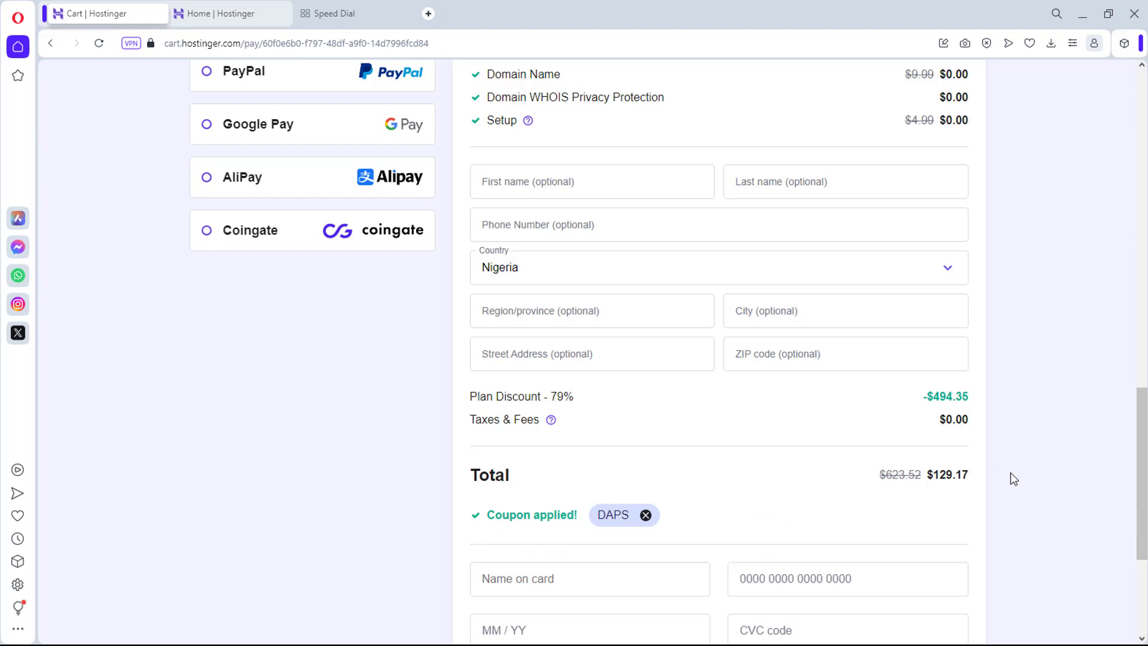
scroll(1014, 479, down, 2)
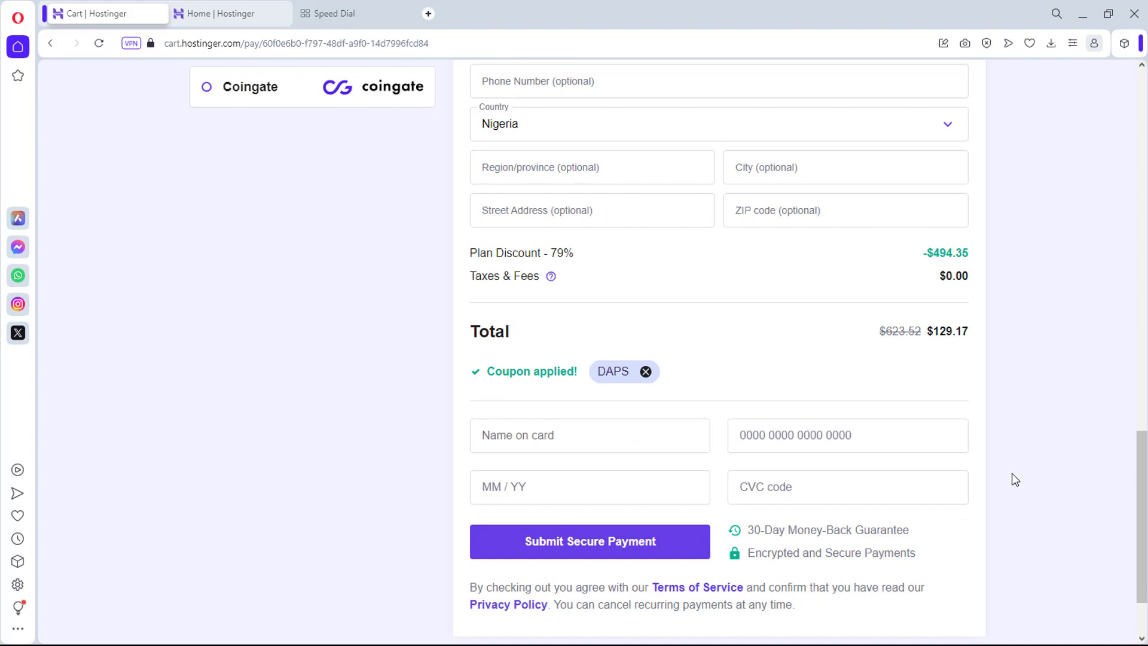
scroll(1015, 479, up, 6)
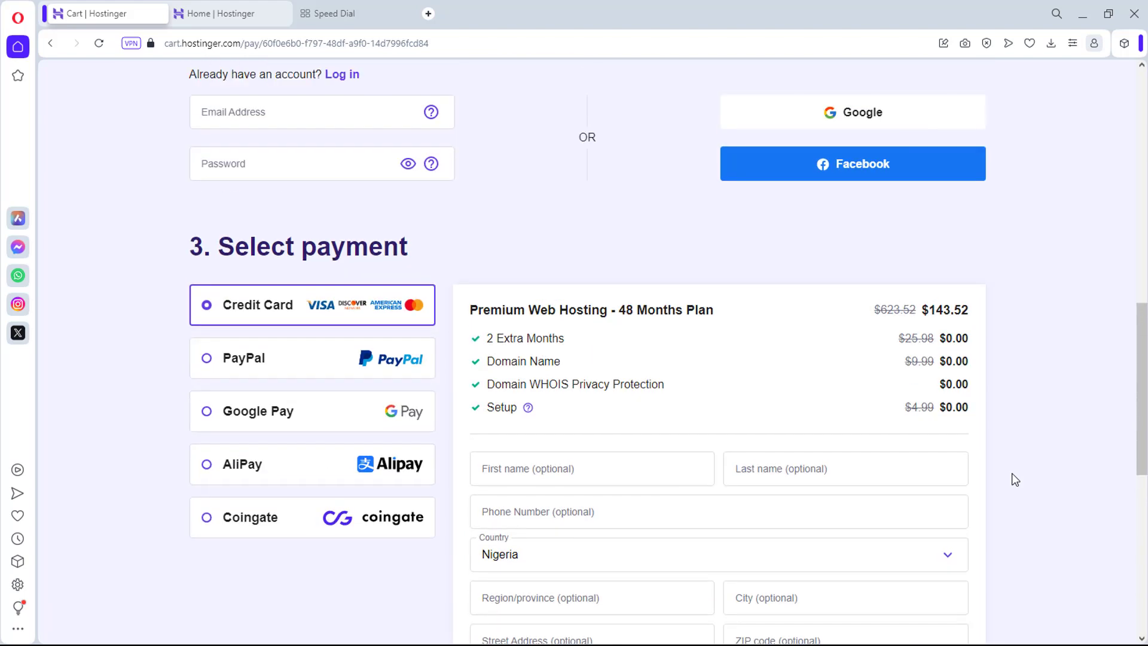
scroll(1015, 479, up, 6)
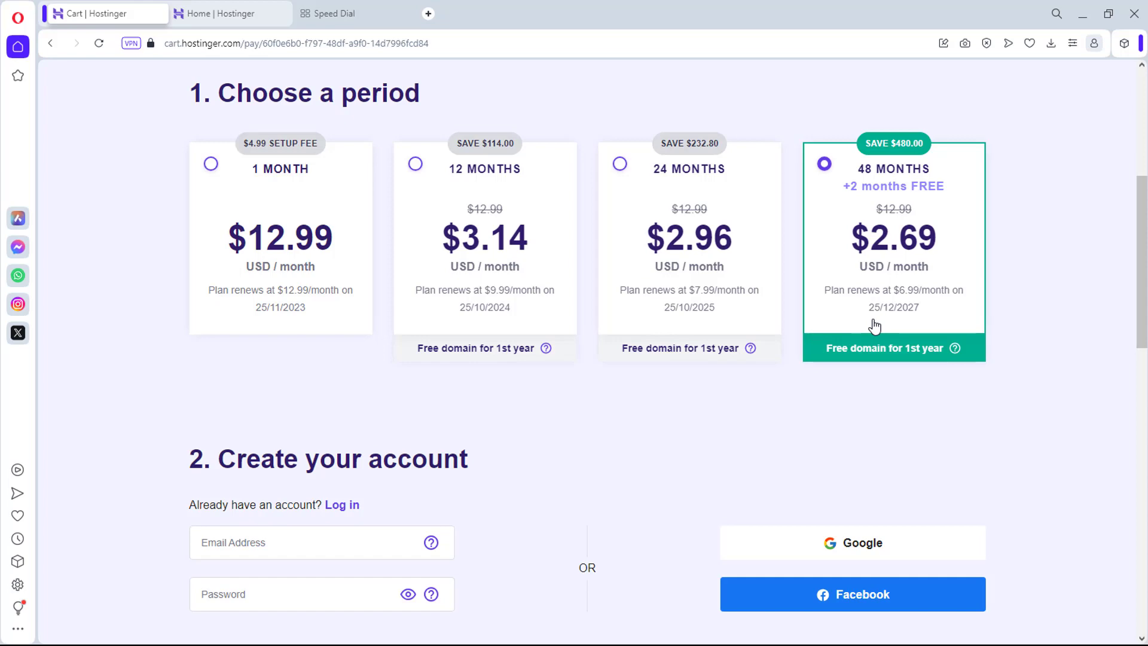
Step: Scroll down the Hostinger order summary toward the payment section
scroll(874, 326, down, 5)
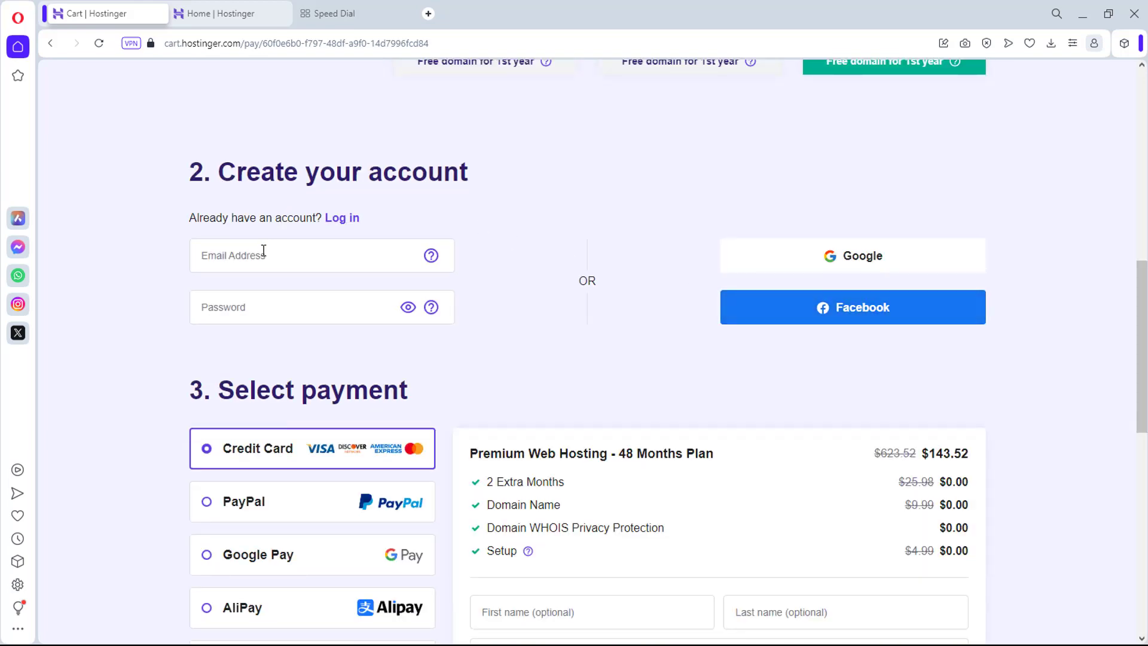
scroll(255, 508, down, 2)
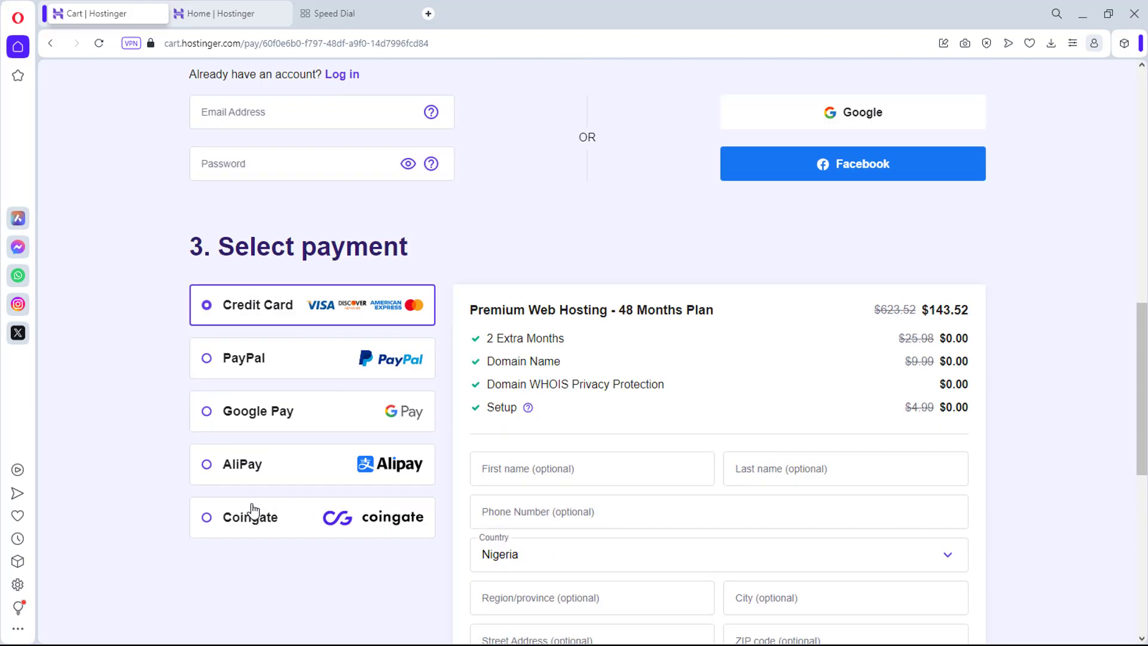
scroll(252, 509, down, 8)
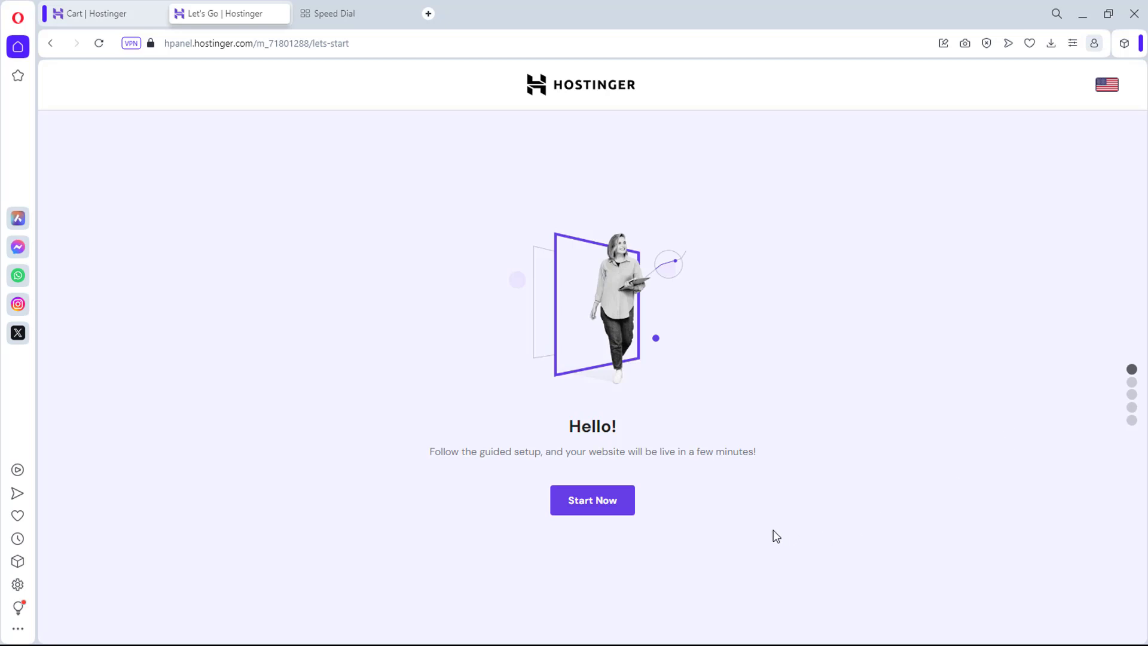
Step: Start the guided setup and choose a new website built on WordPress
click(594, 508)
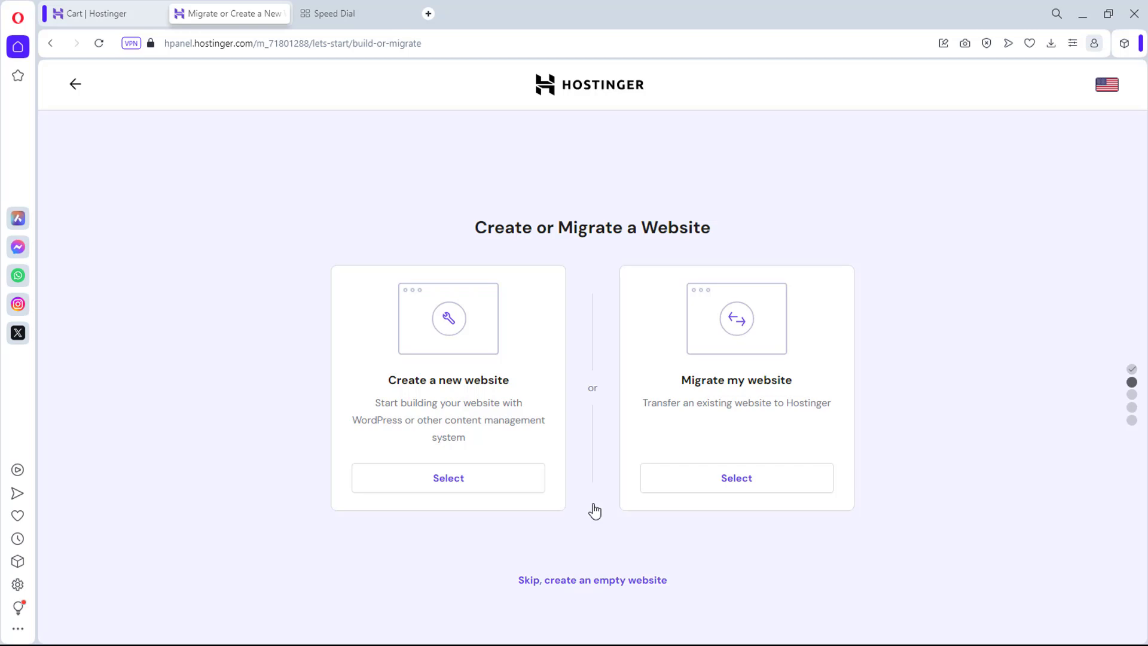
click(442, 479)
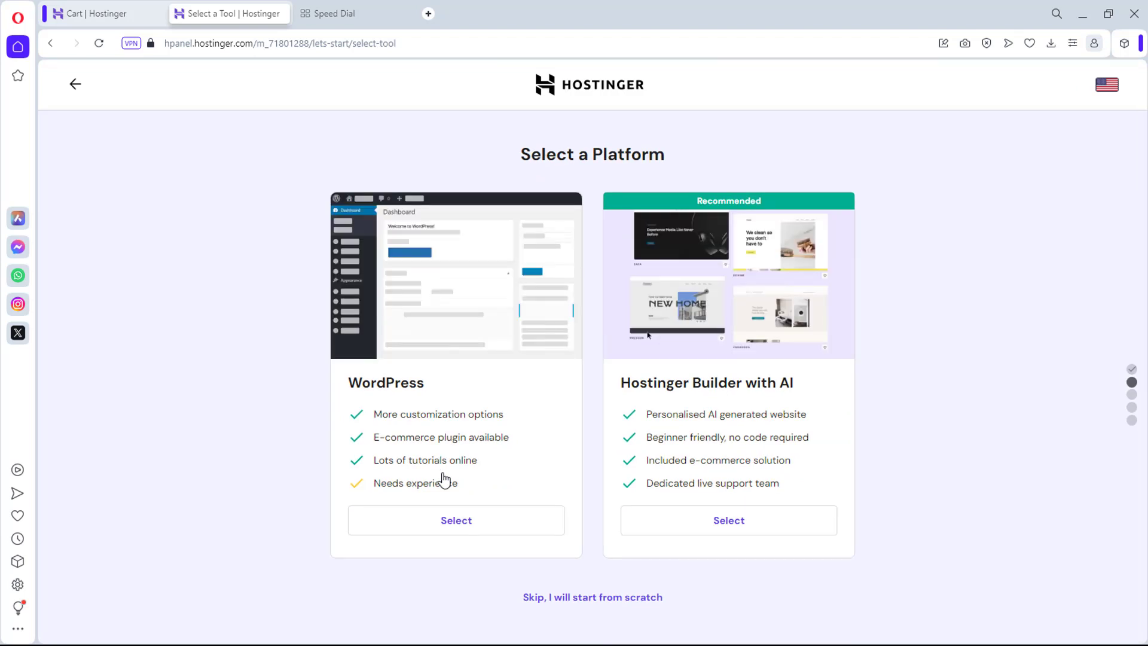
click(465, 523)
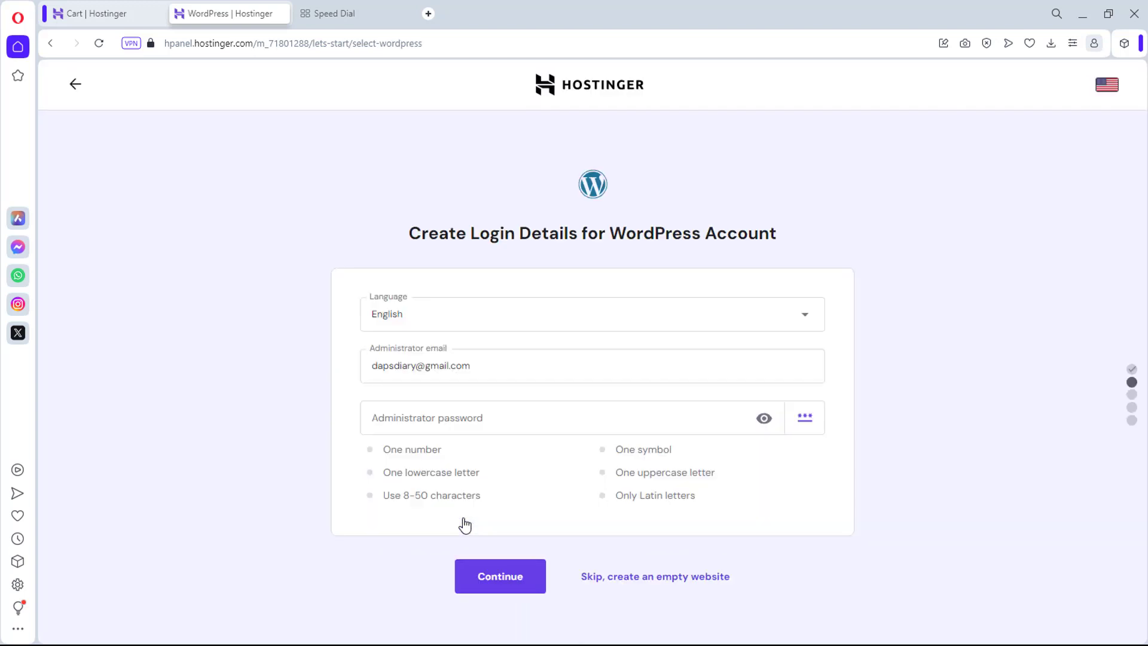
Step: Keep English as the site language, paste the admin password, and submit the login details
click(471, 325)
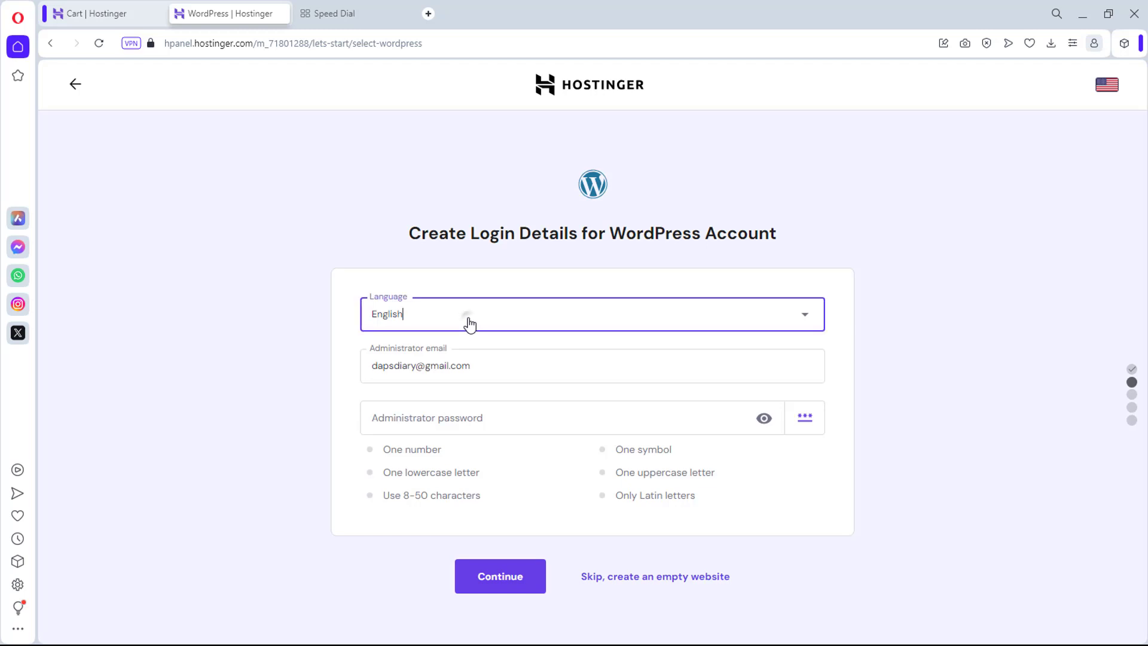
click(470, 325)
click(440, 418)
key(ctrl+v)
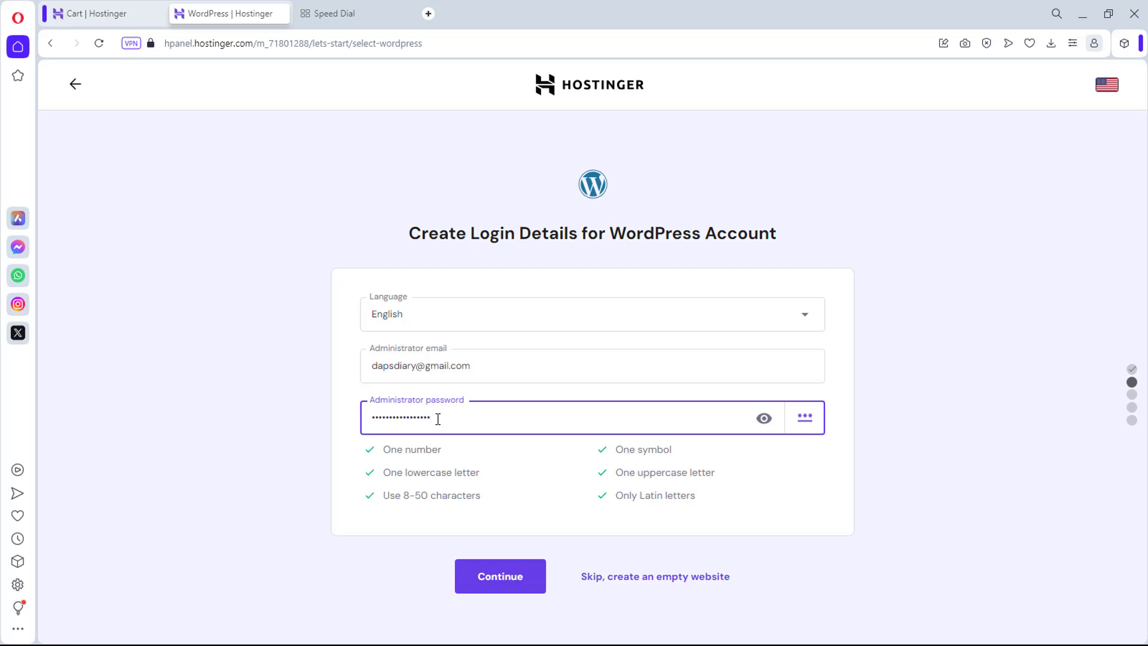
click(513, 584)
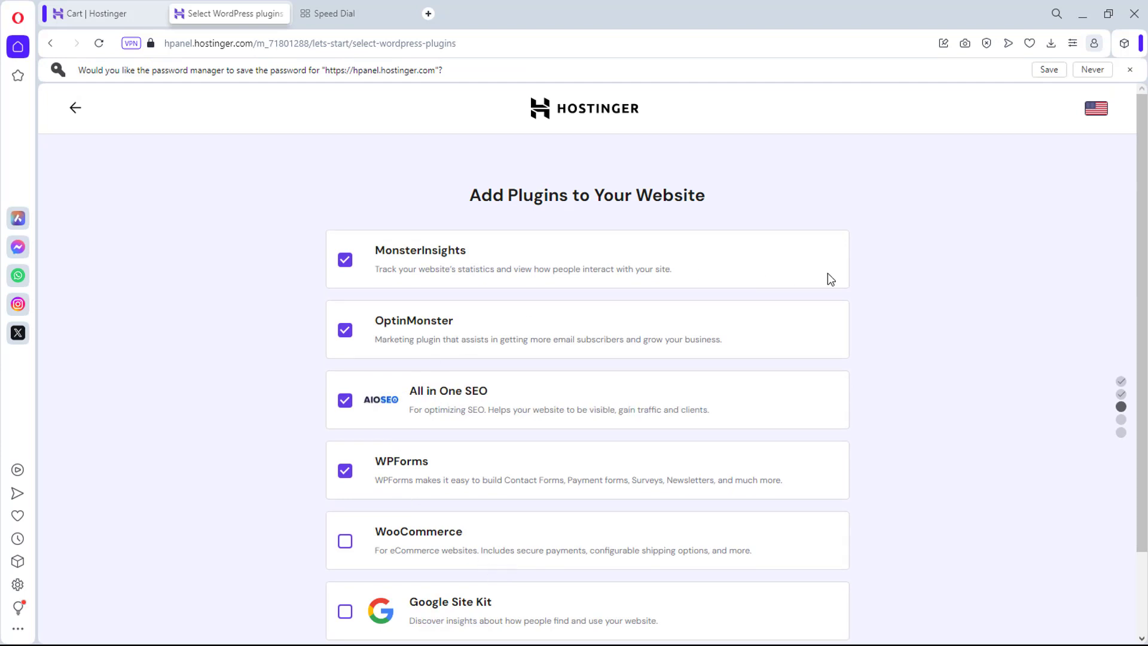
Step: Uncheck WPForms, All in One SEO, OptinMonster and MonsterInsights, and check WooCommerce
scroll(966, 268, down, 1)
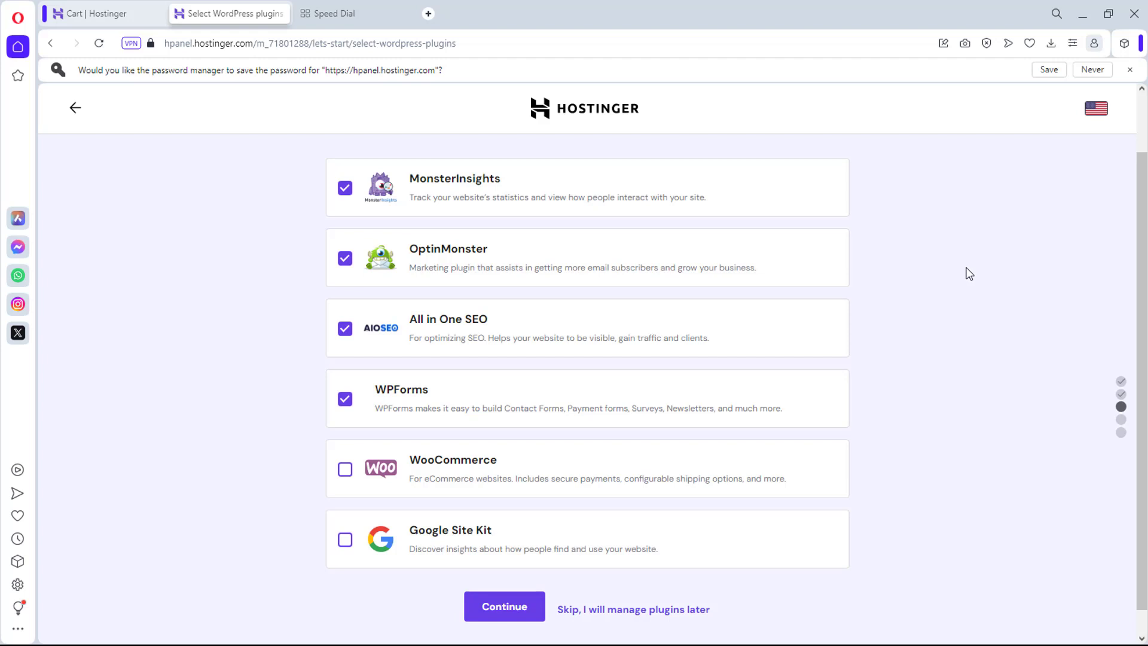
scroll(966, 273, up, 1)
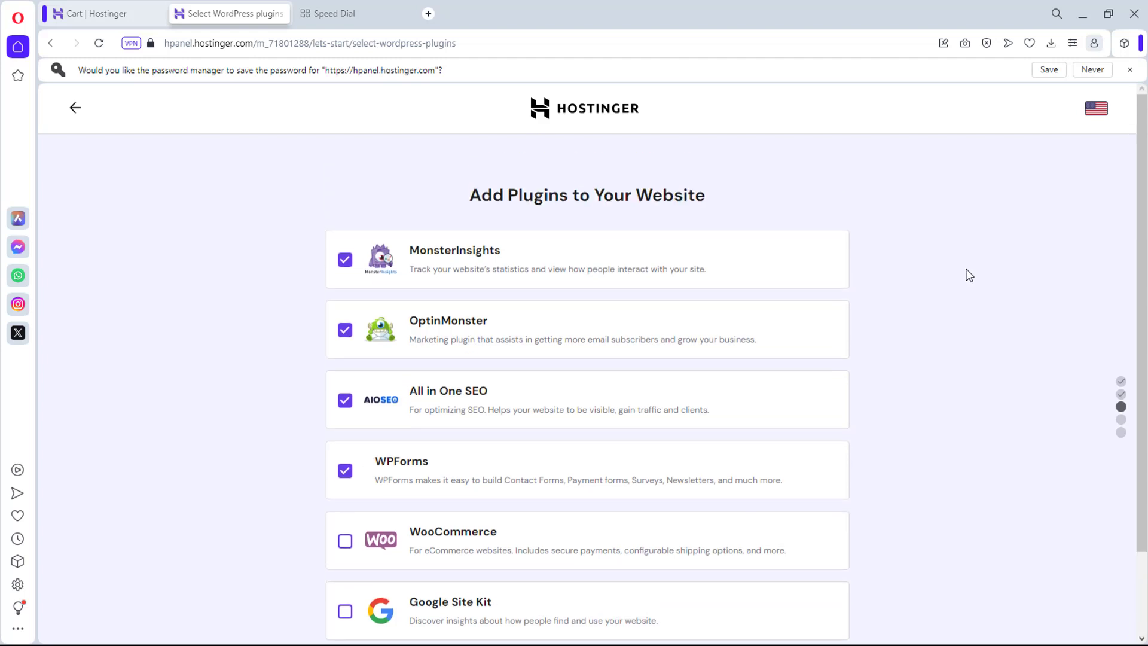
click(344, 473)
click(344, 400)
click(344, 329)
click(345, 236)
scroll(251, 371, down, 1)
scroll(252, 371, down, 1)
click(345, 441)
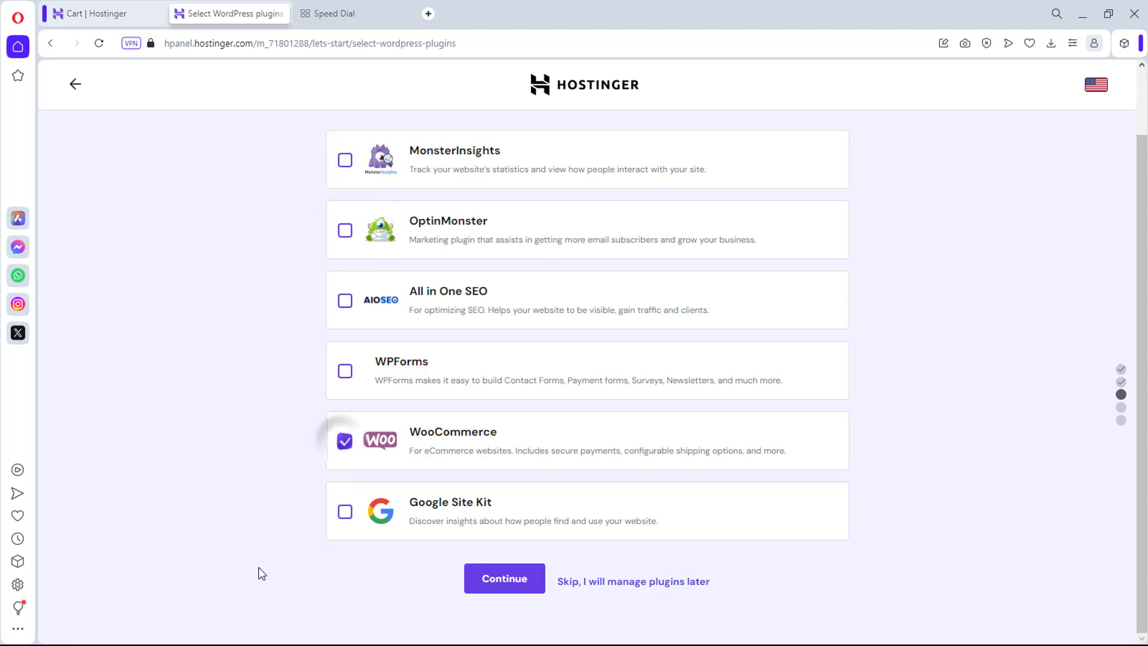
click(513, 580)
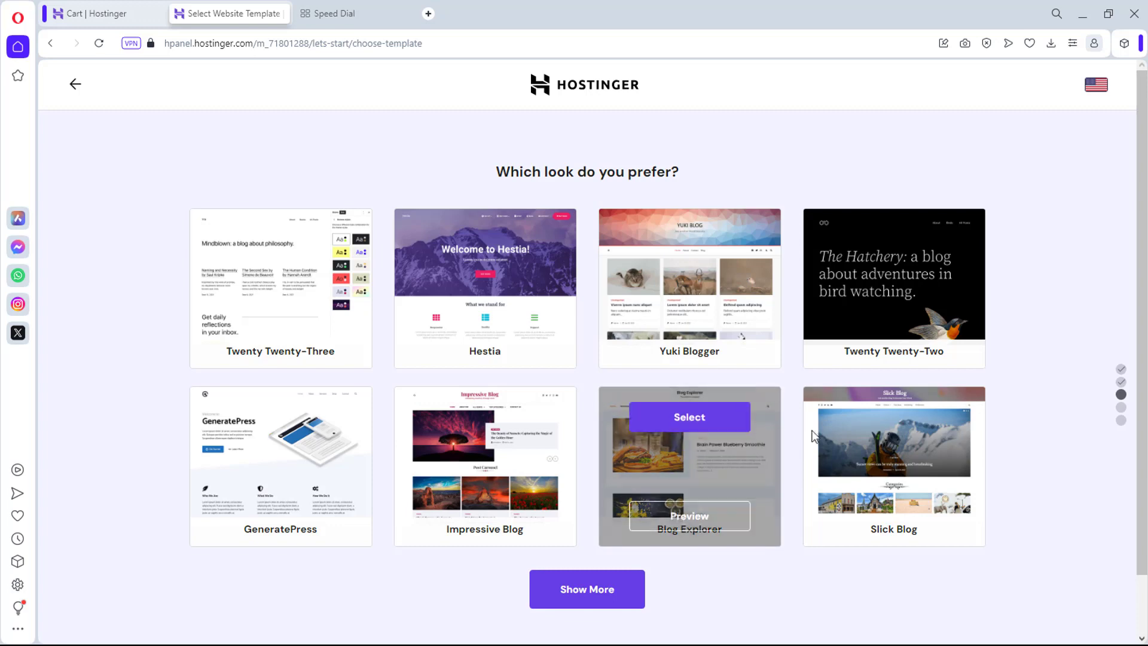
Step: Choose 'Skip, I don't need a template' on the theme page
scroll(799, 429, down, 1)
click(585, 586)
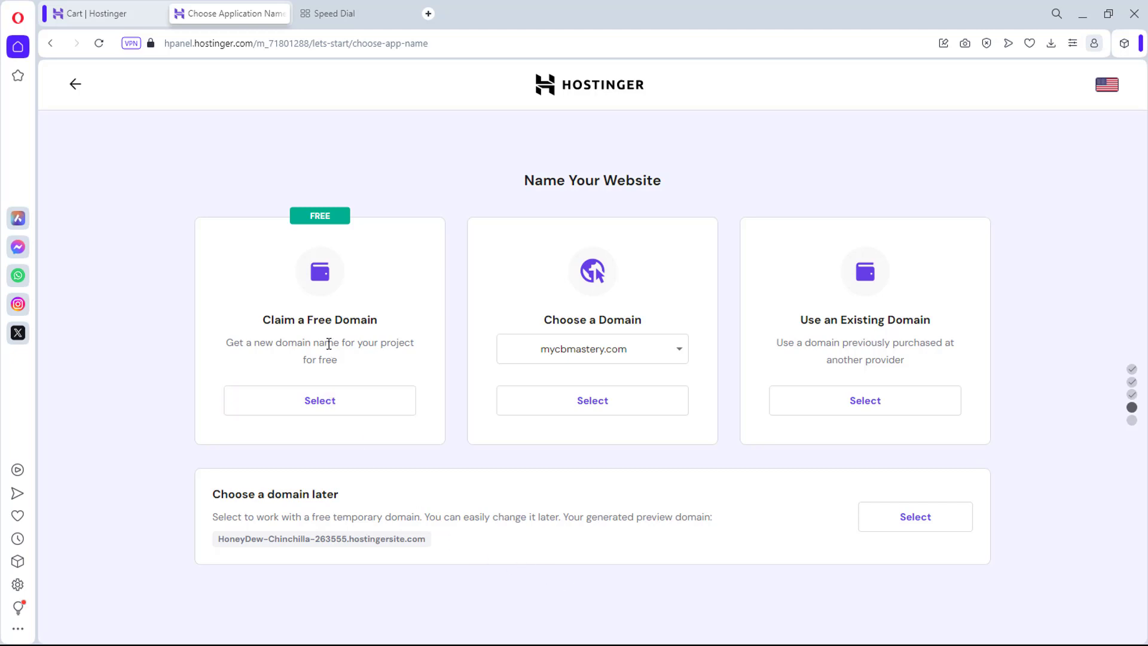
Step: Select Claim a Free Domain and browse the domain extension list beyond .in
click(326, 404)
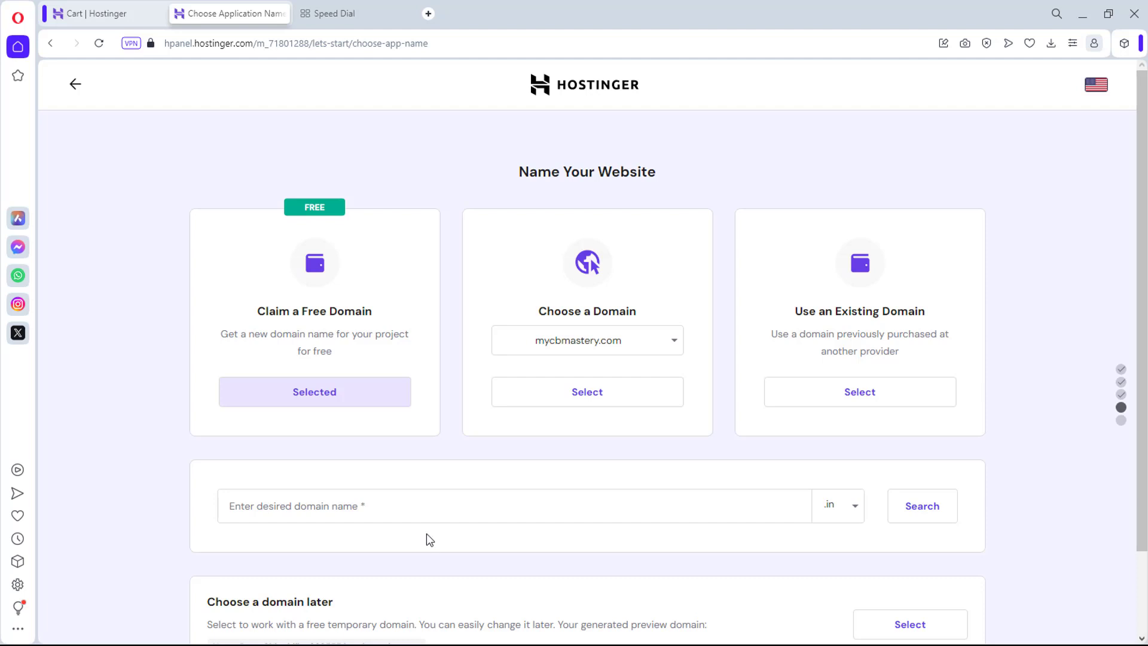
click(850, 515)
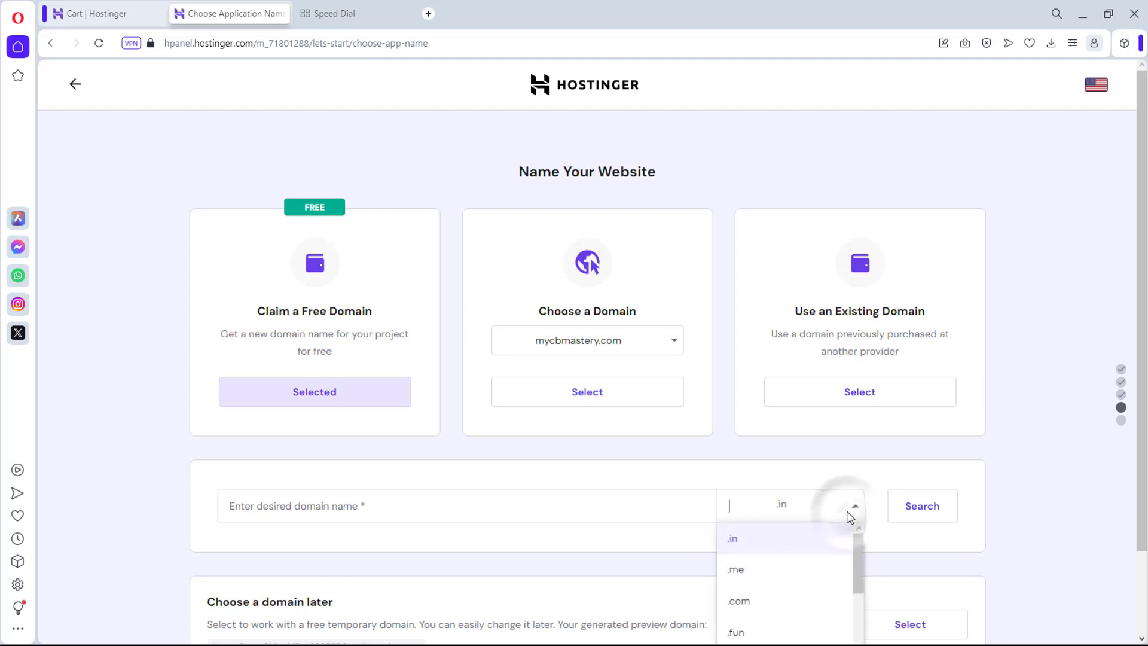
scroll(805, 557, down, 1)
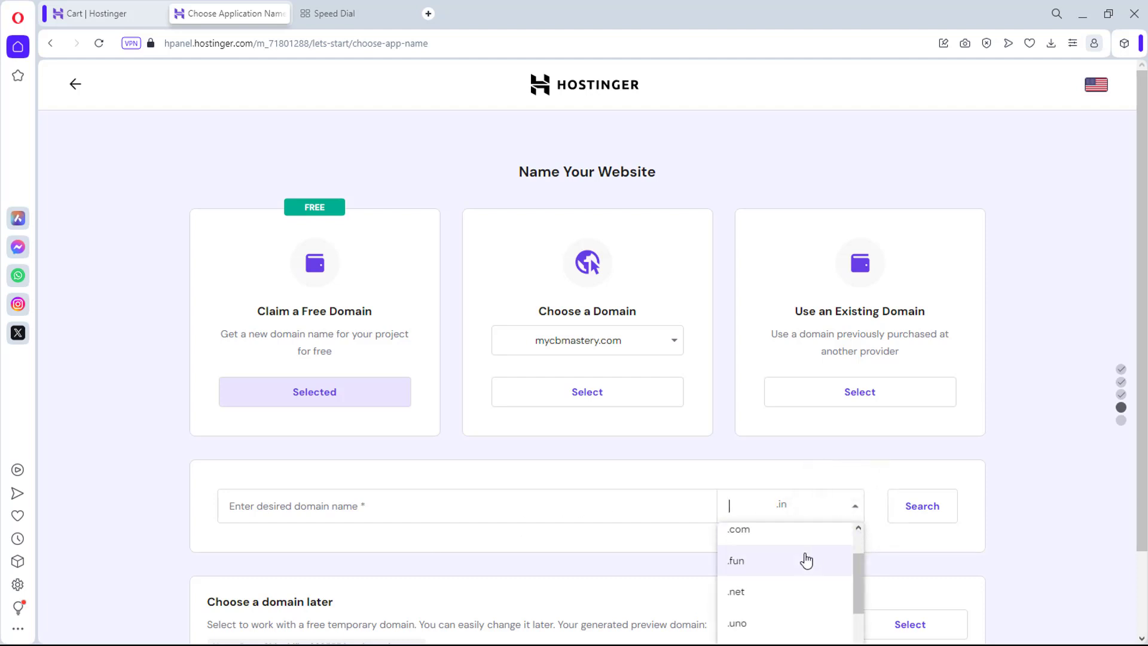
scroll(807, 560, down, 3)
scroll(804, 561, down, 4)
scroll(804, 560, up, 8)
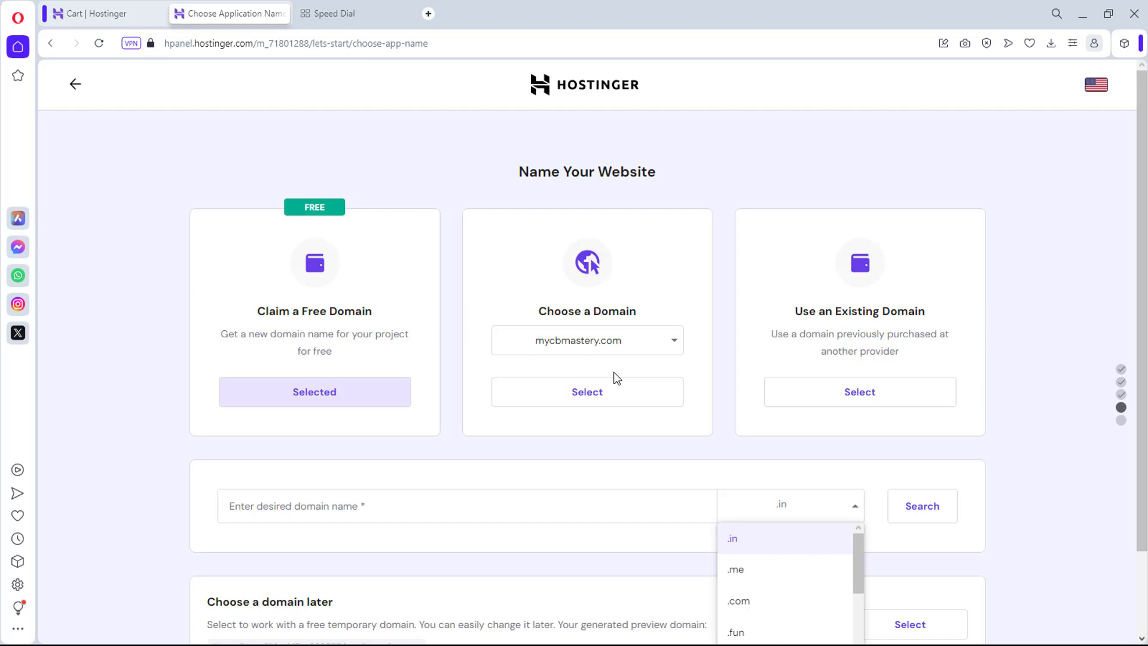
Step: Switch to an existing domain and pick mycbmastery.com for the website
click(876, 392)
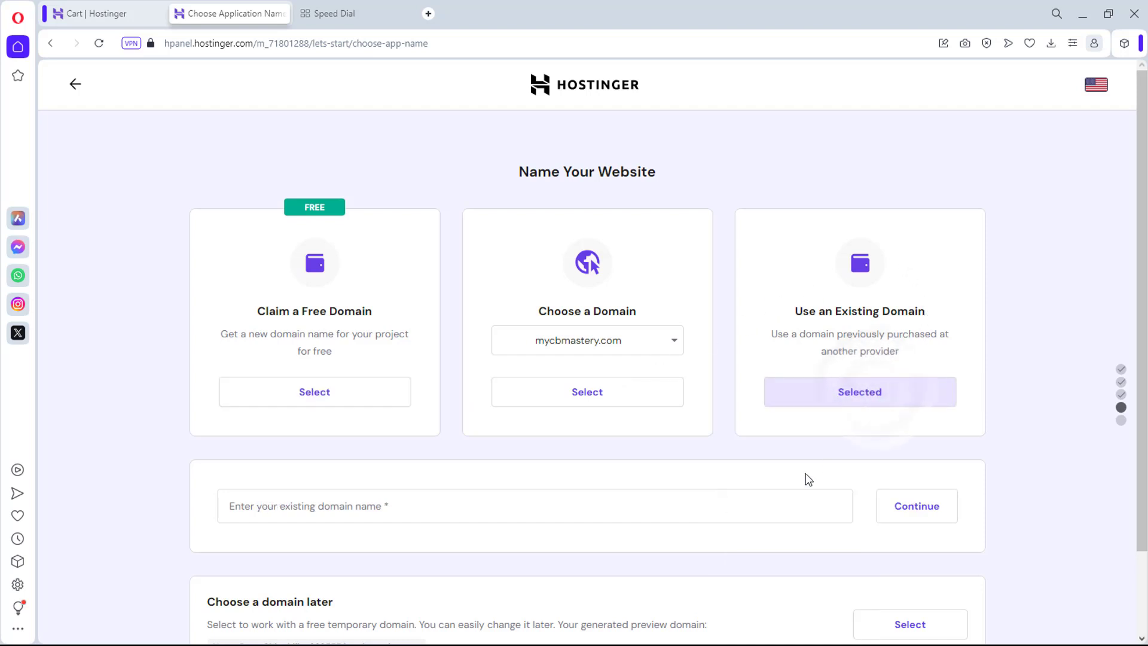
click(367, 505)
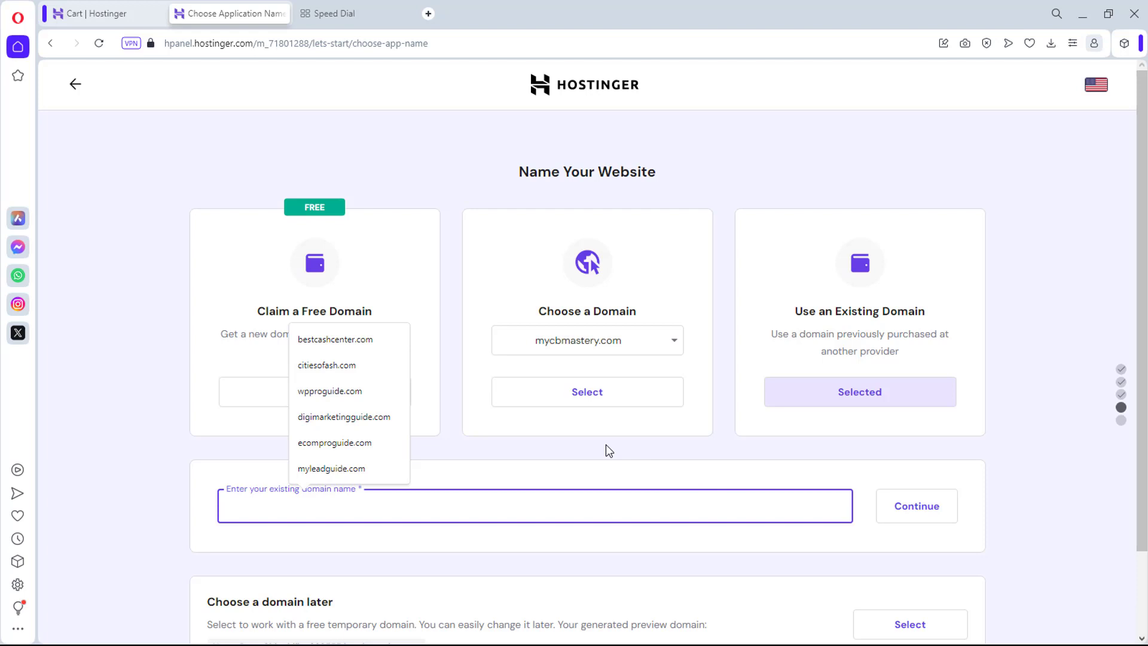
click(579, 392)
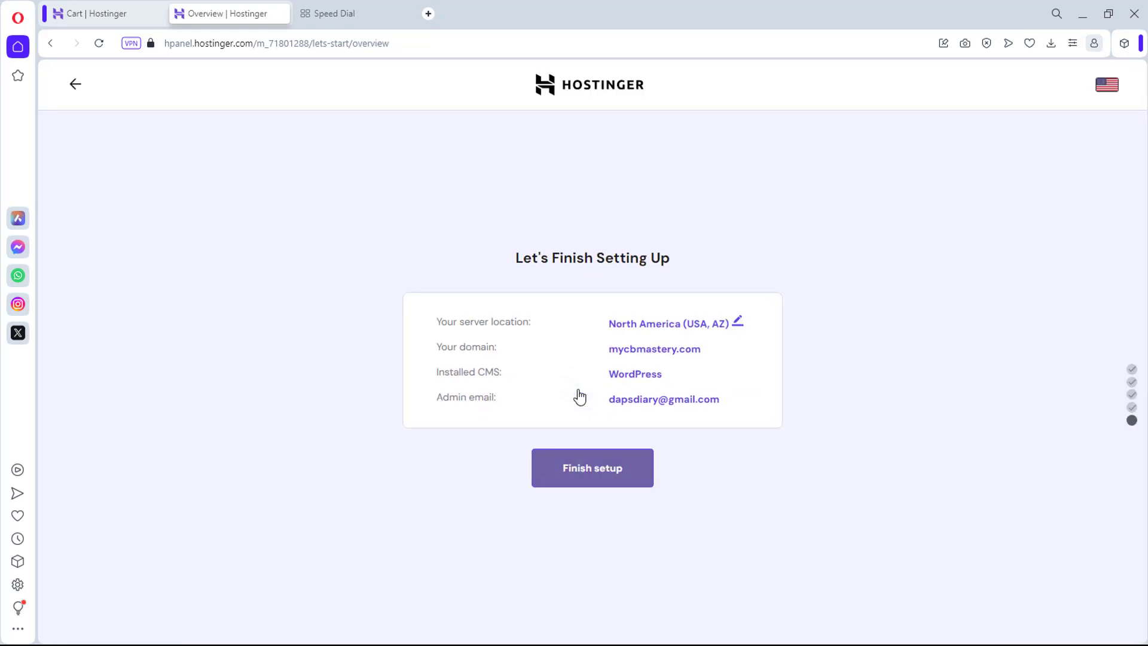
Step: Finish the setup and go to the mycbmastery.com management dashboard
click(611, 468)
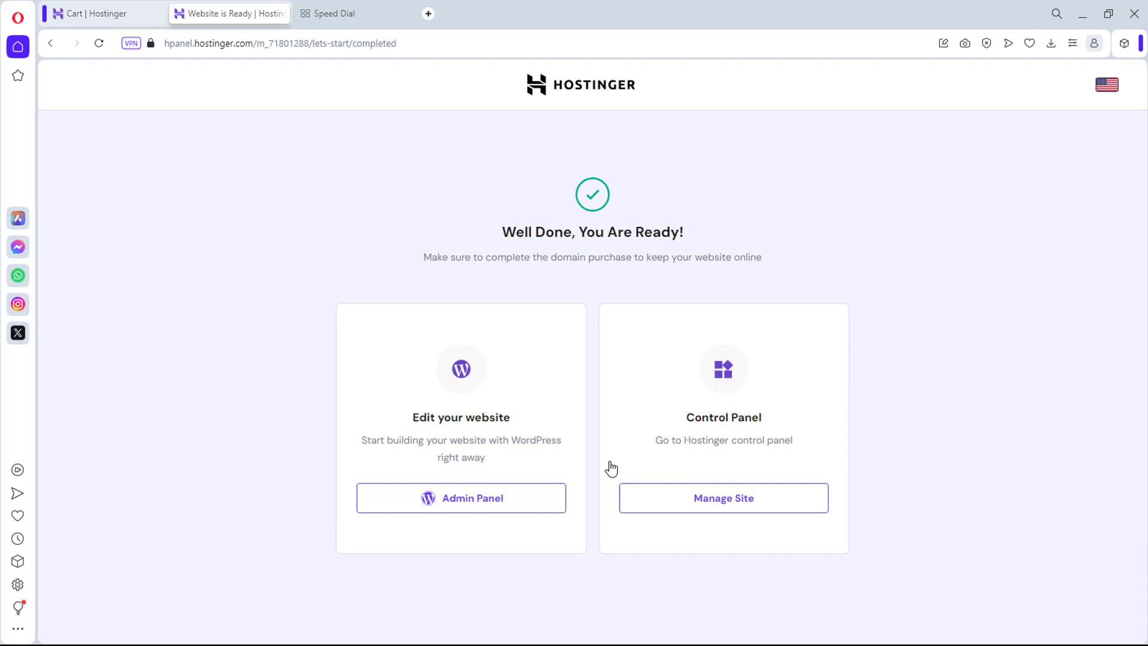
click(746, 502)
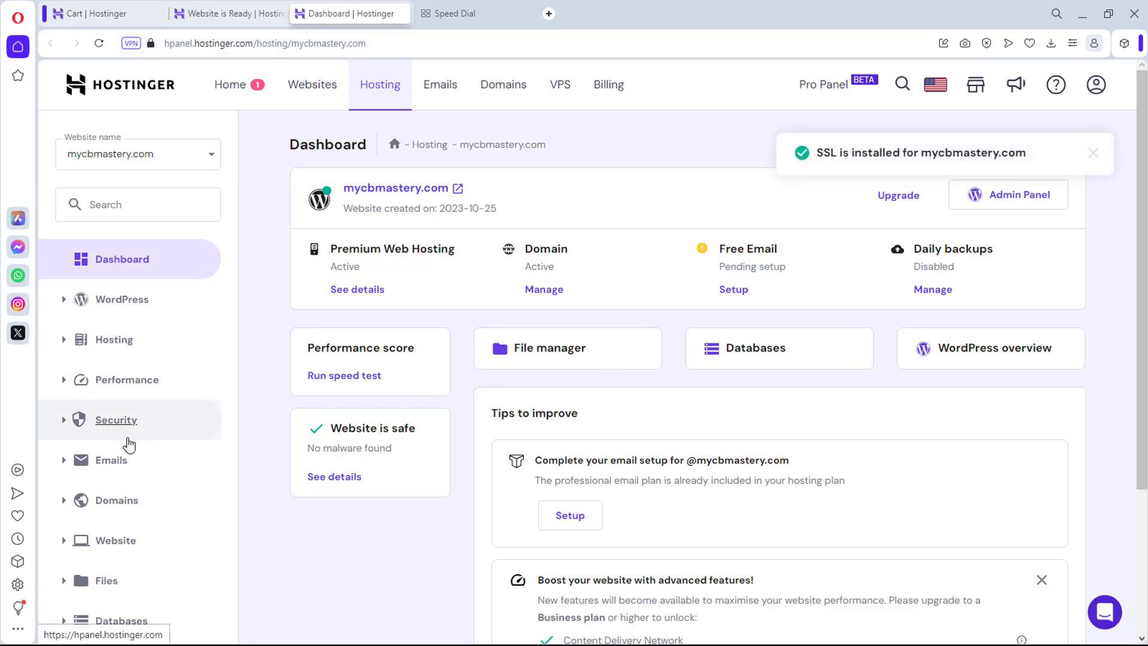
Step: Check the SSL certificate status under Security, then go back to the Dashboard
click(73, 422)
click(104, 483)
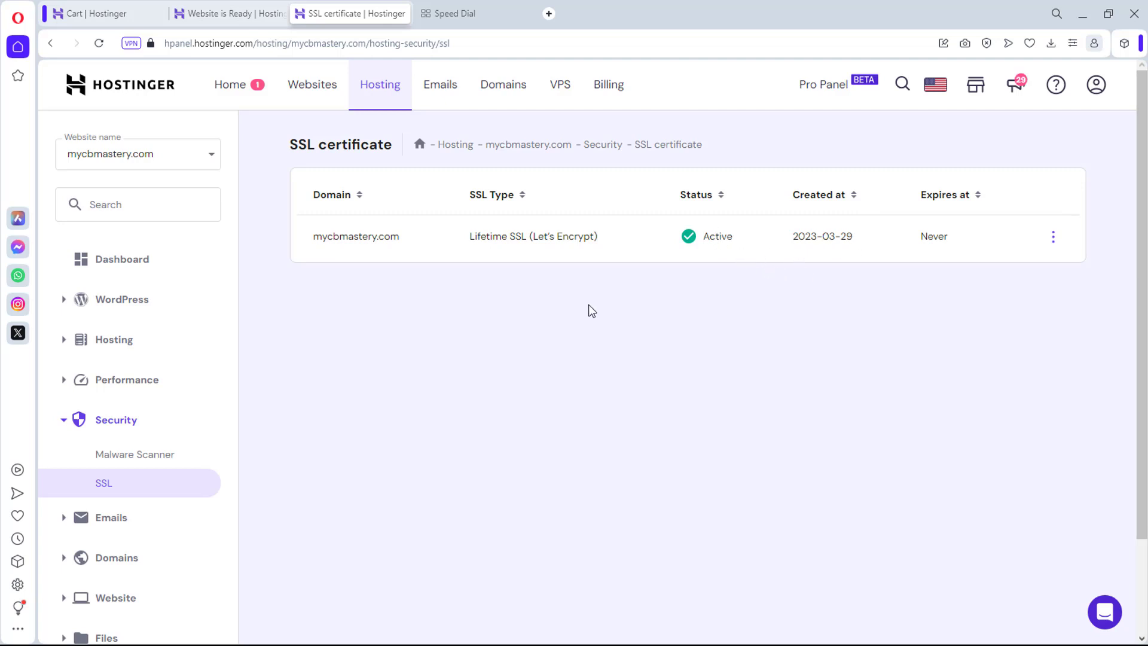
click(106, 262)
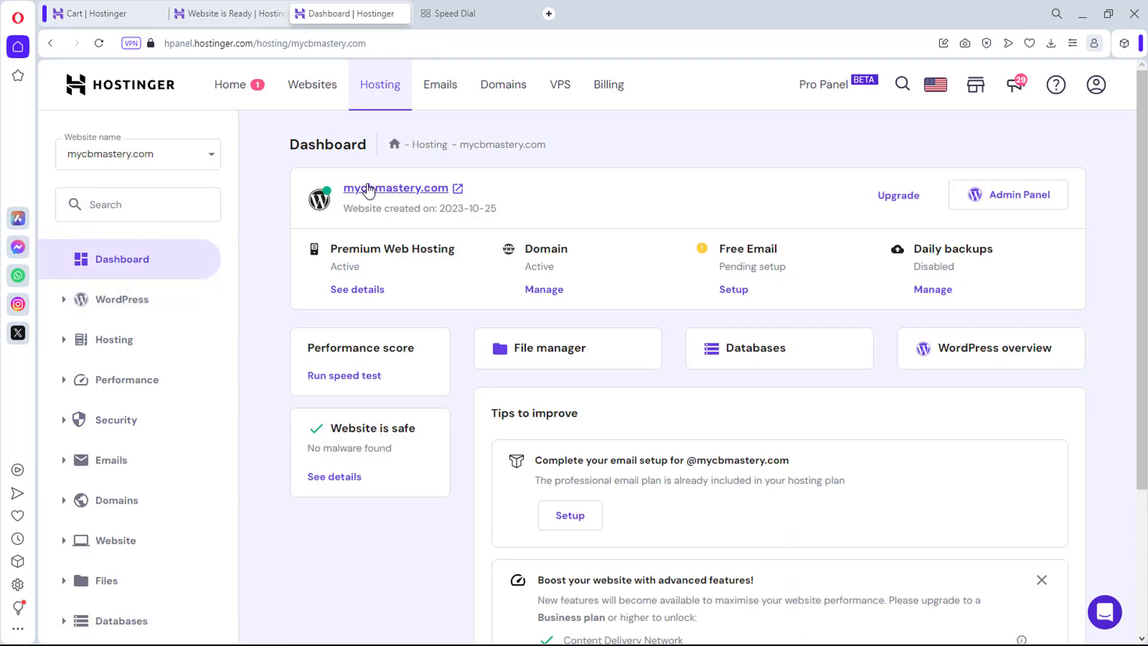
Step: Open mycbmastery.com in a new tab and scroll through its default blog homepage
click(458, 190)
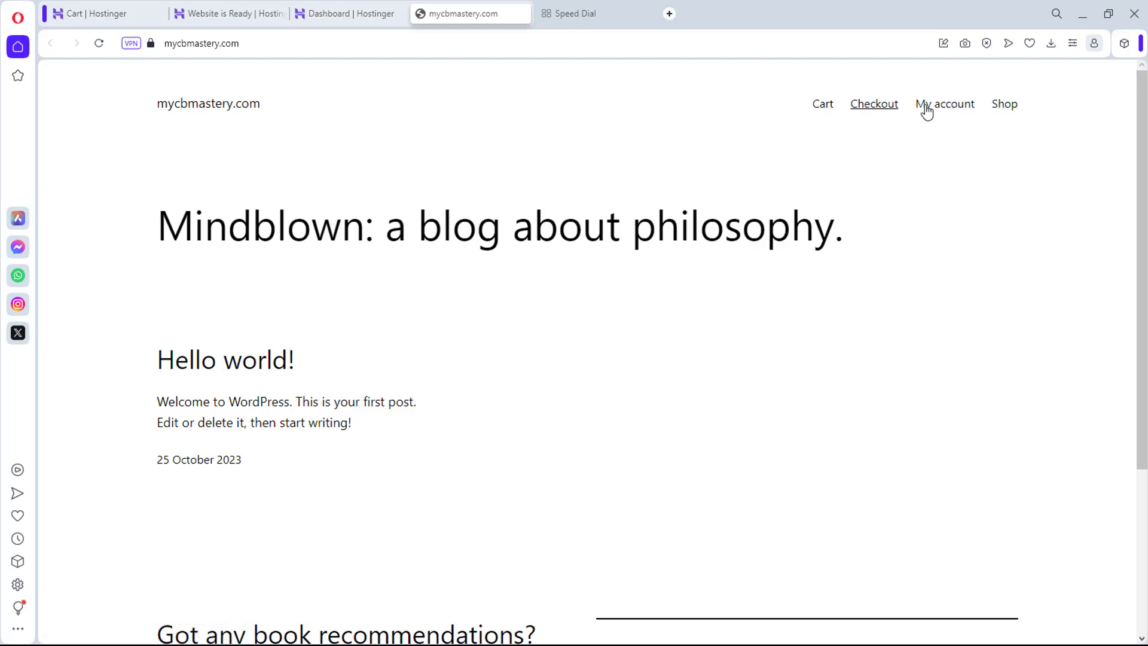
scroll(600, 318, down, 4)
scroll(600, 319, up, 4)
Step: Return to the Hostinger dashboard and launch the WordPress Admin Panel
click(368, 13)
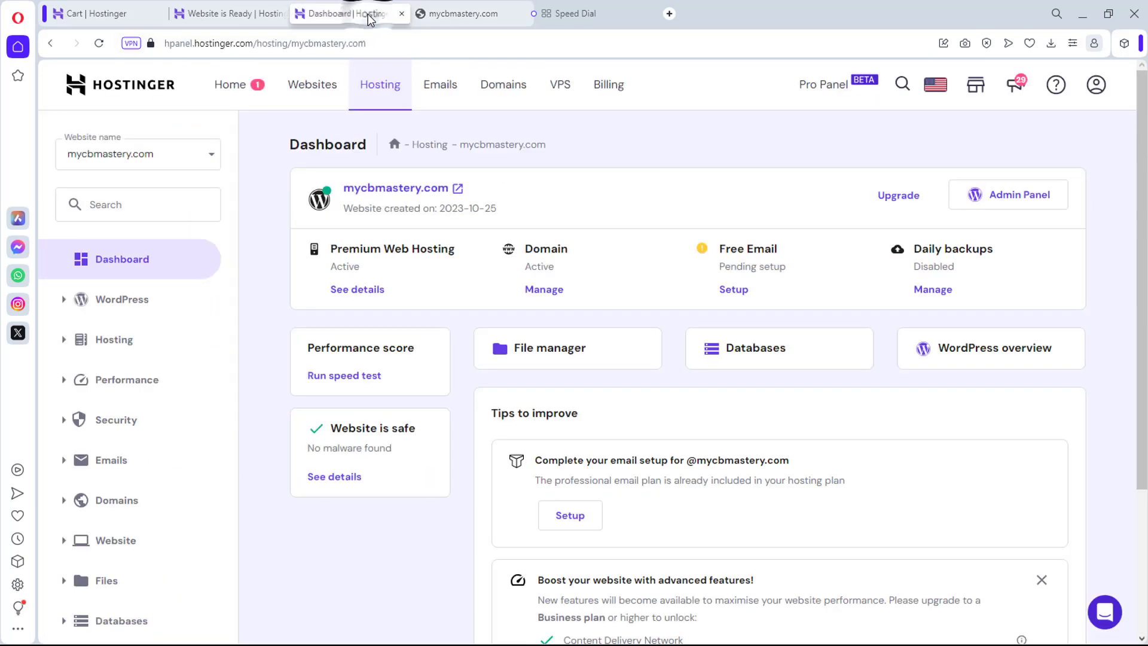
click(1015, 203)
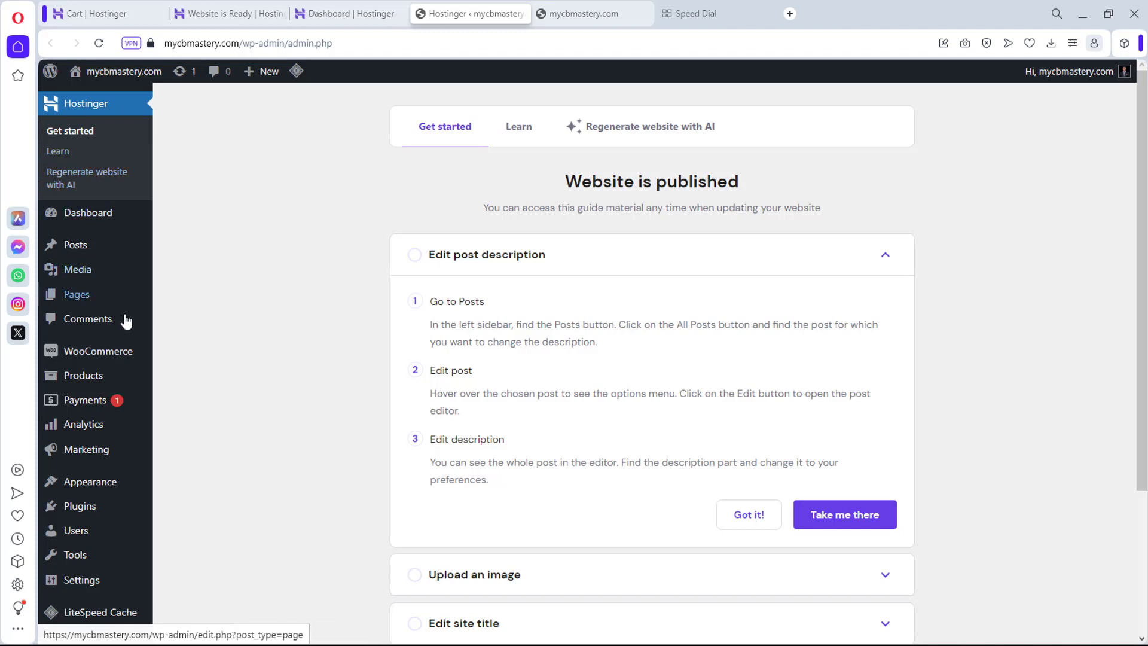
Step: Deactivate the Hostinger and LiteSpeed Cache plugins under Installed Plugins
mouse_move(114, 358)
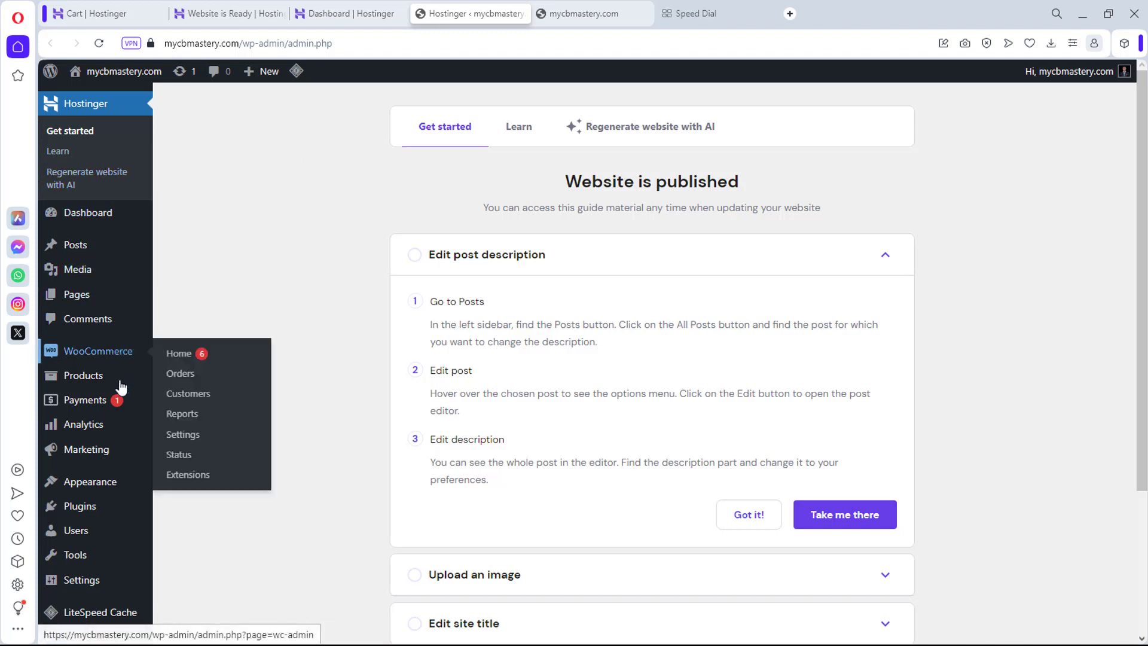
mouse_move(83, 513)
click(180, 509)
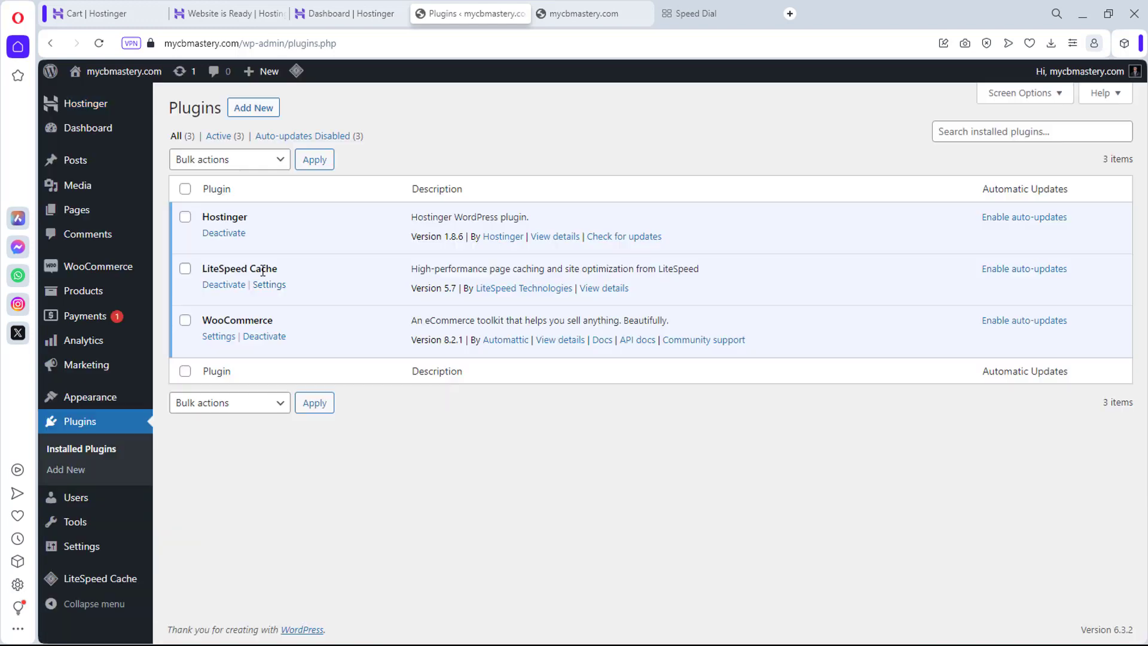
click(222, 234)
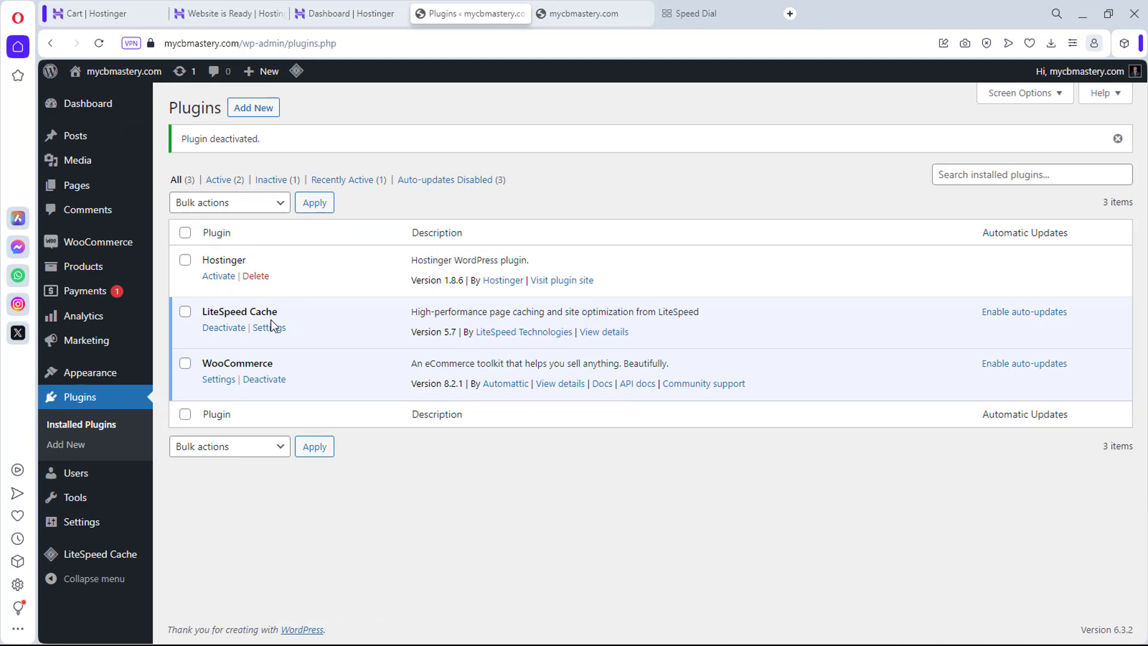
click(224, 329)
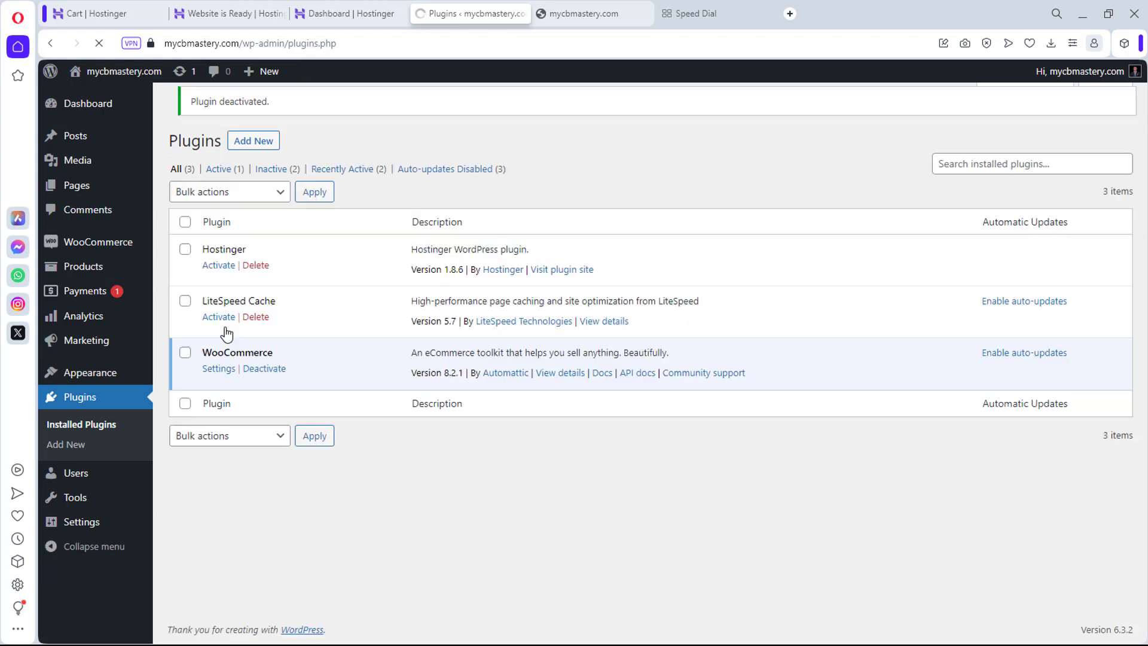
Step: Bulk-delete the Hostinger and LiteSpeed Cache plugins, leaving only WooCommerce installed
click(185, 260)
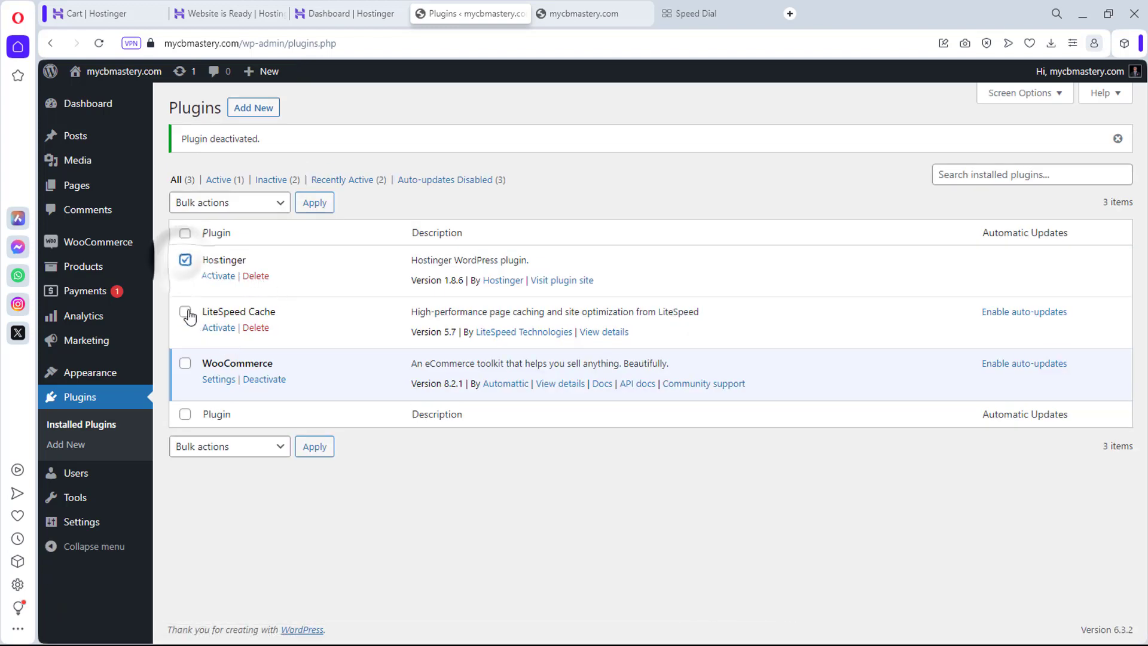
click(186, 310)
click(227, 202)
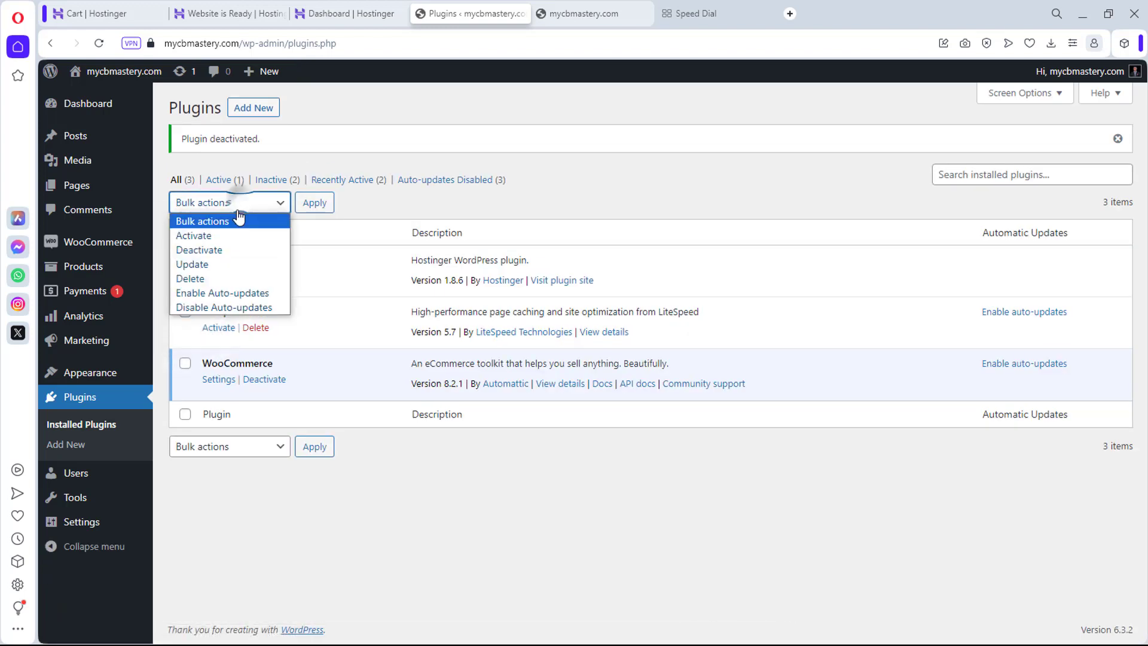
click(203, 279)
click(316, 203)
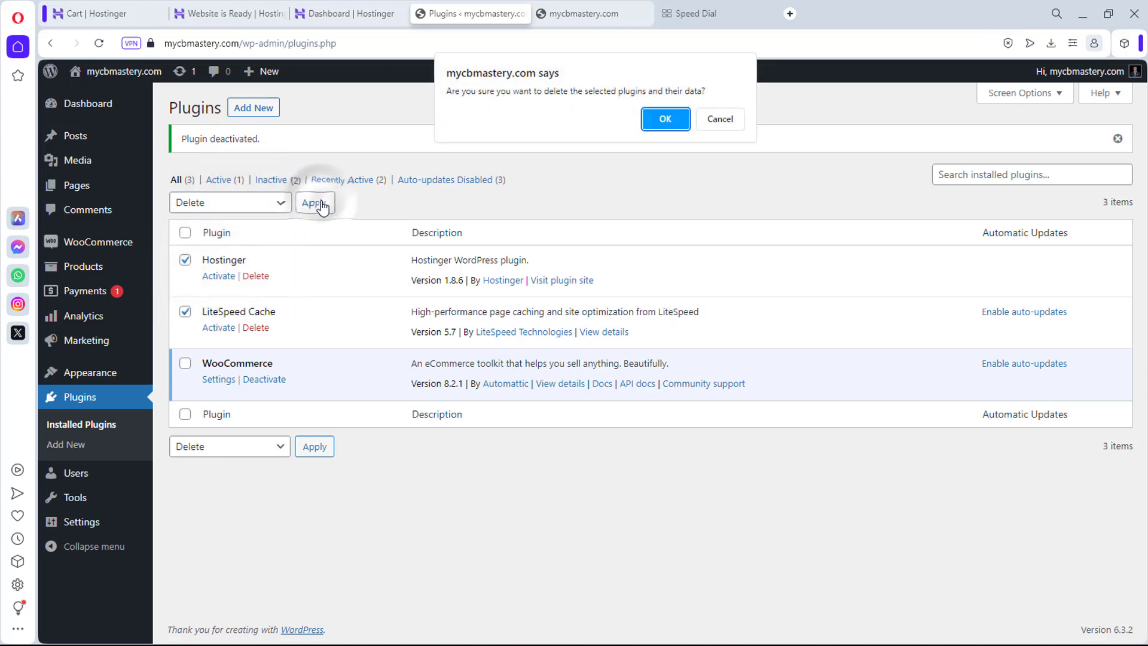
click(664, 118)
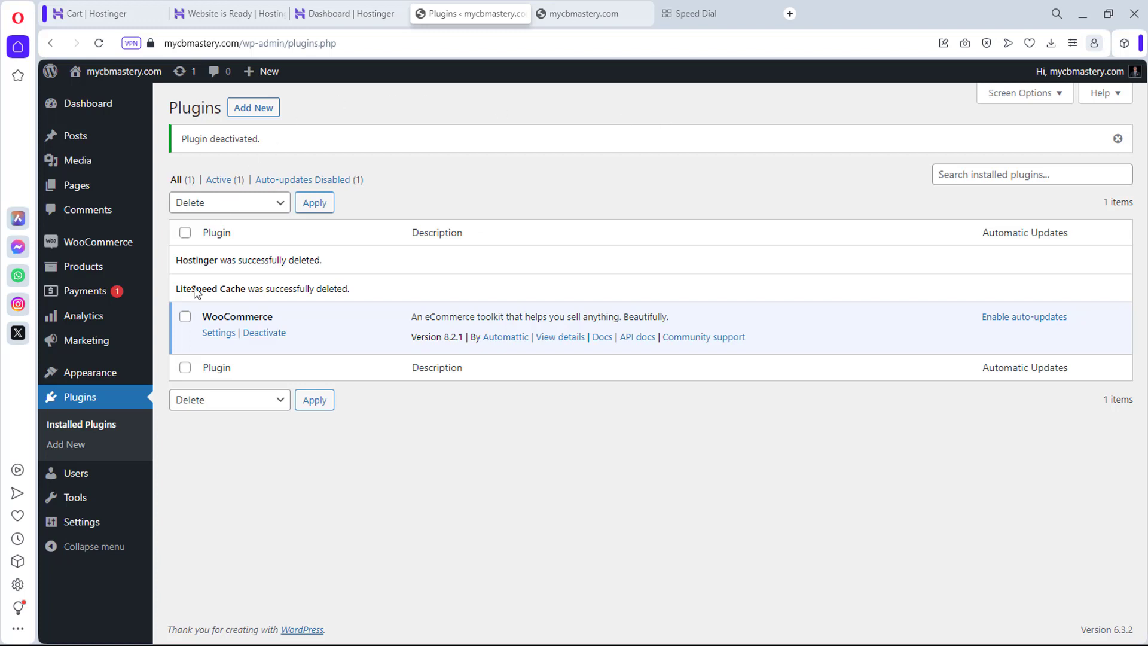
mouse_move(101, 376)
click(175, 381)
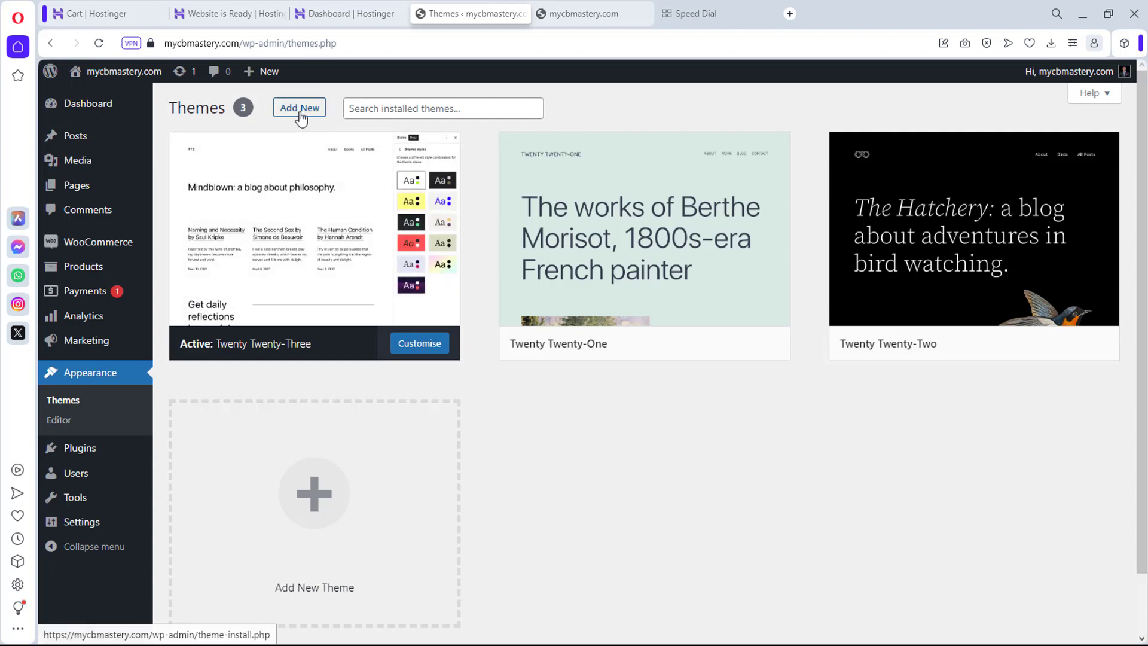
Step: Search the theme directory for 'kadence', then install and activate the Kadence theme
click(300, 116)
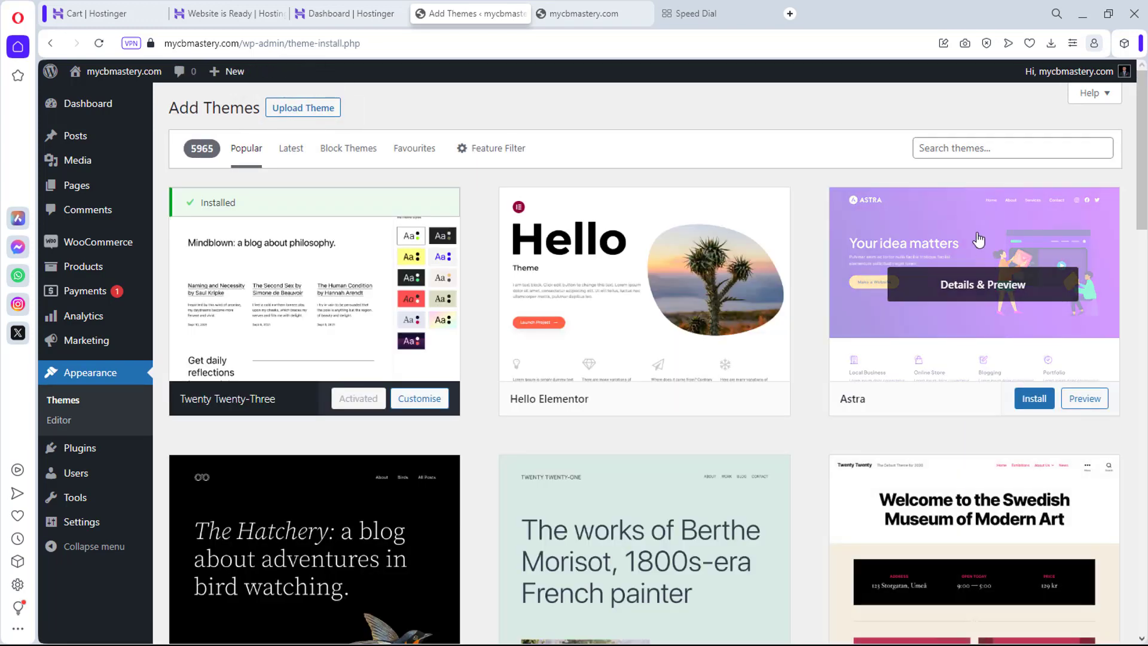
click(954, 148)
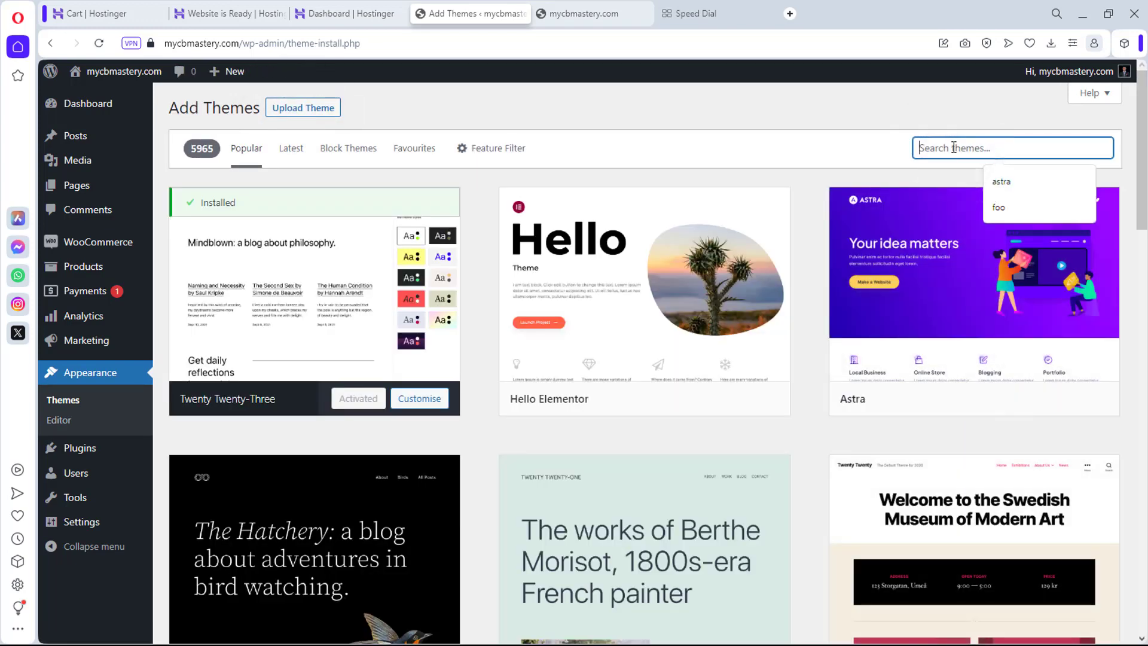
text(kadence)
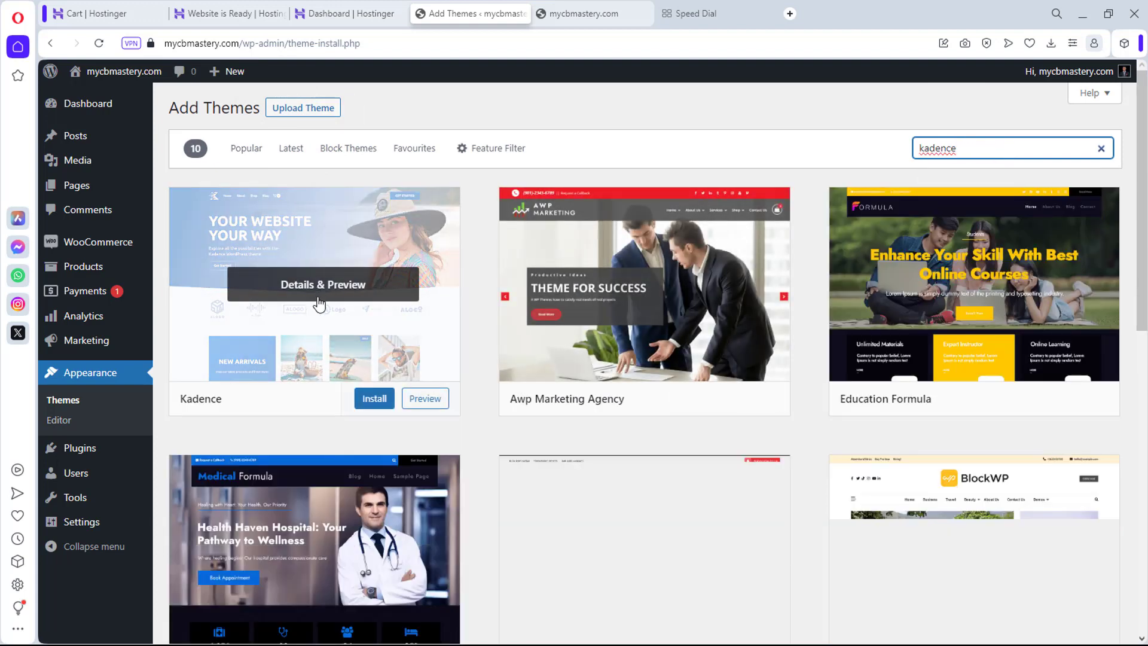
click(373, 399)
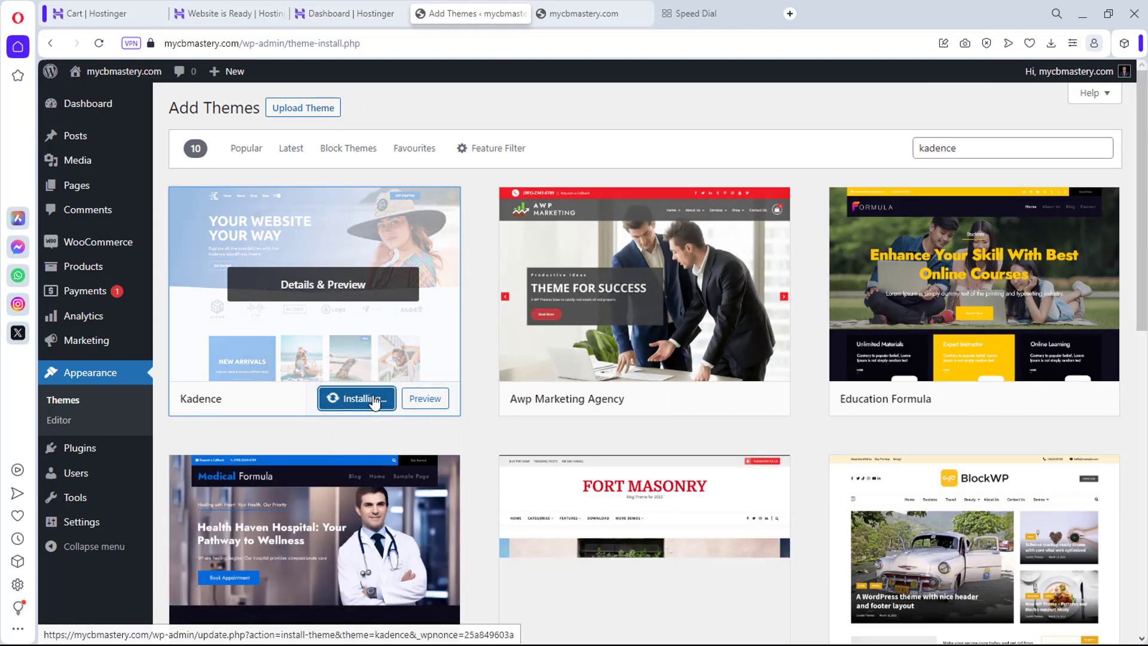
click(353, 399)
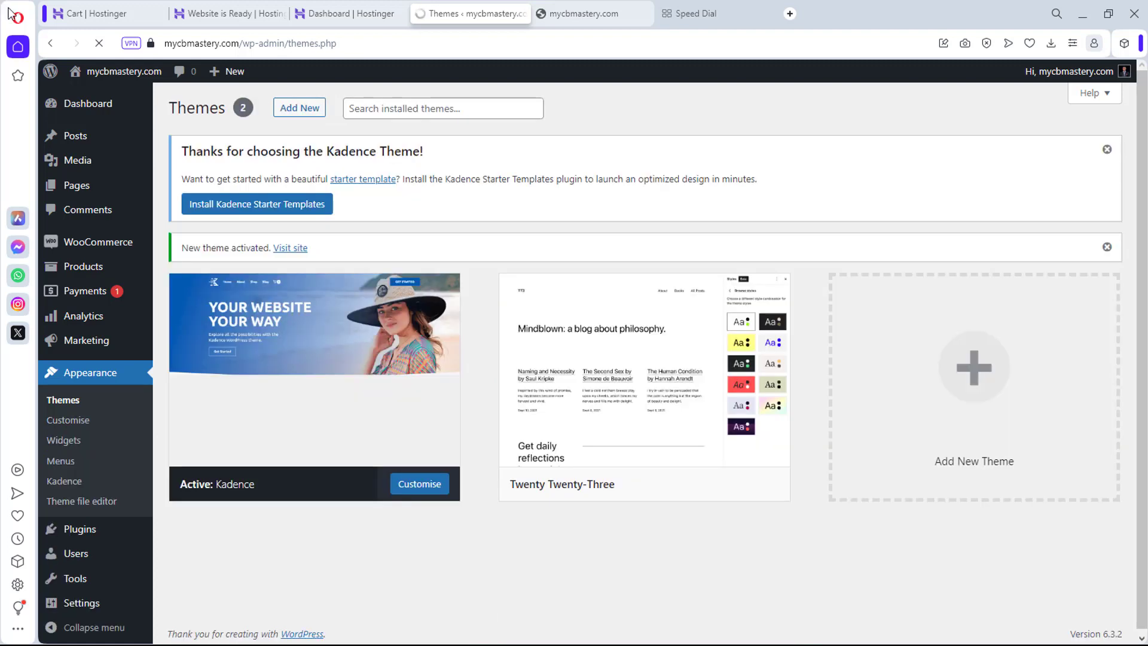
mouse_move(777, 364)
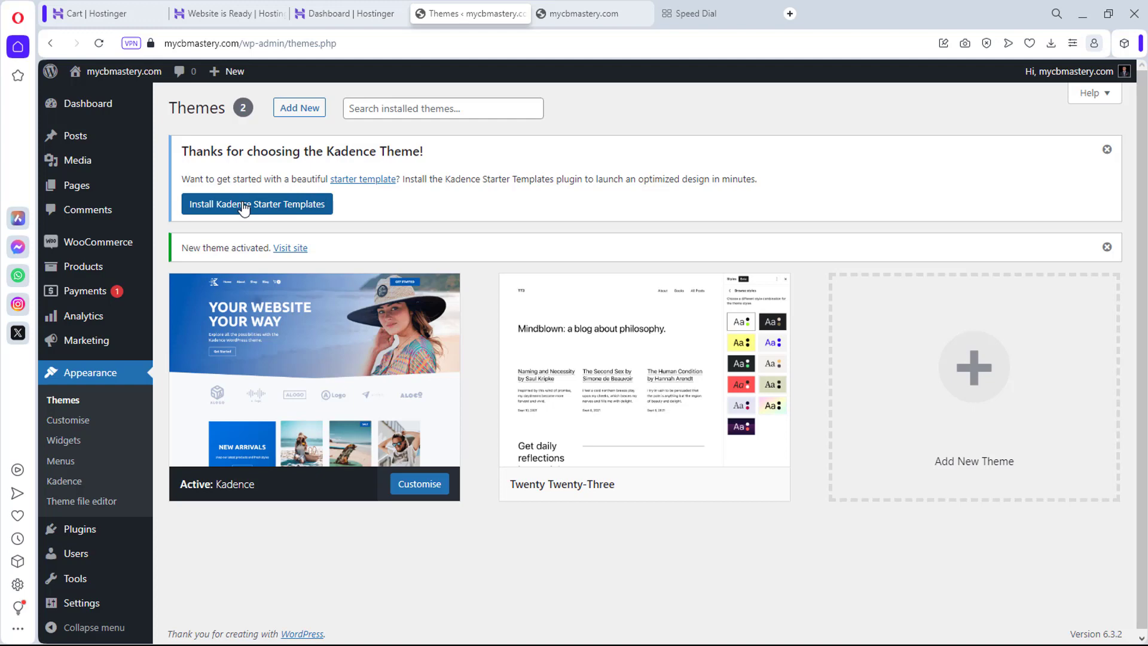
Step: Install the Kadence starter templates and filter the list to free templates
click(243, 205)
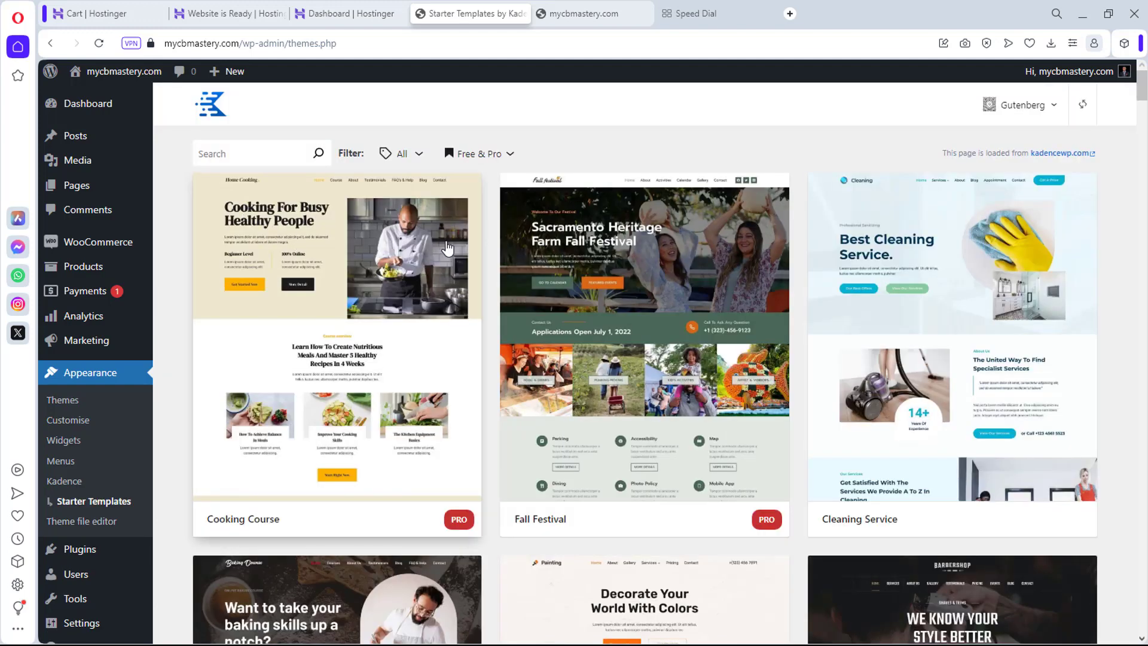
scroll(638, 300, down, 5)
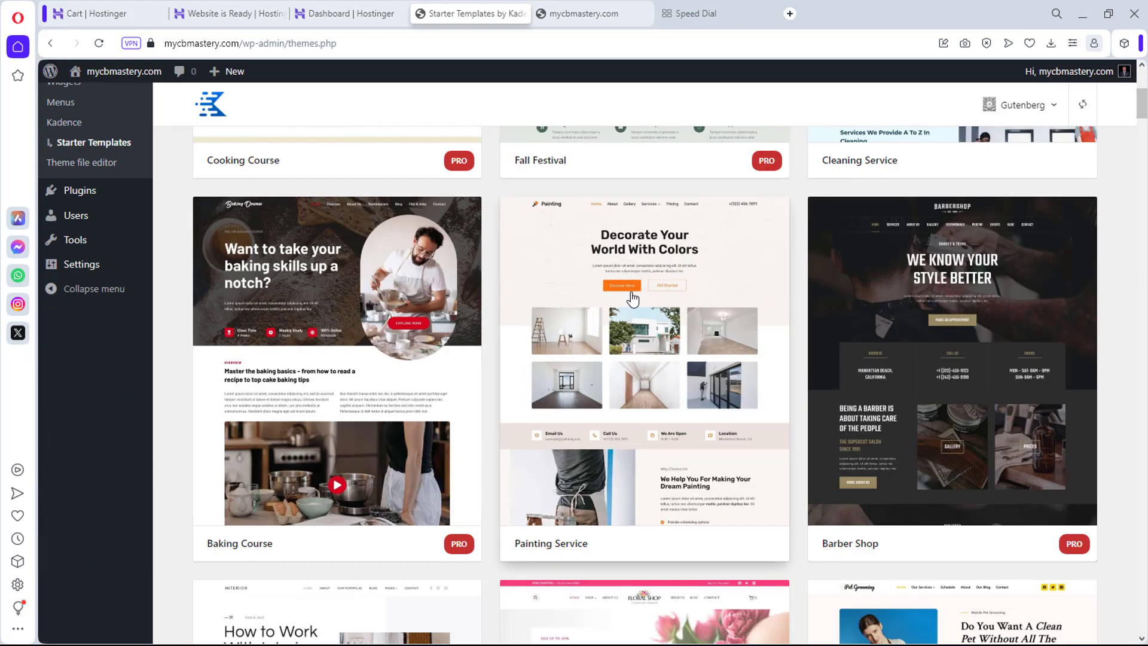
scroll(633, 299, up, 5)
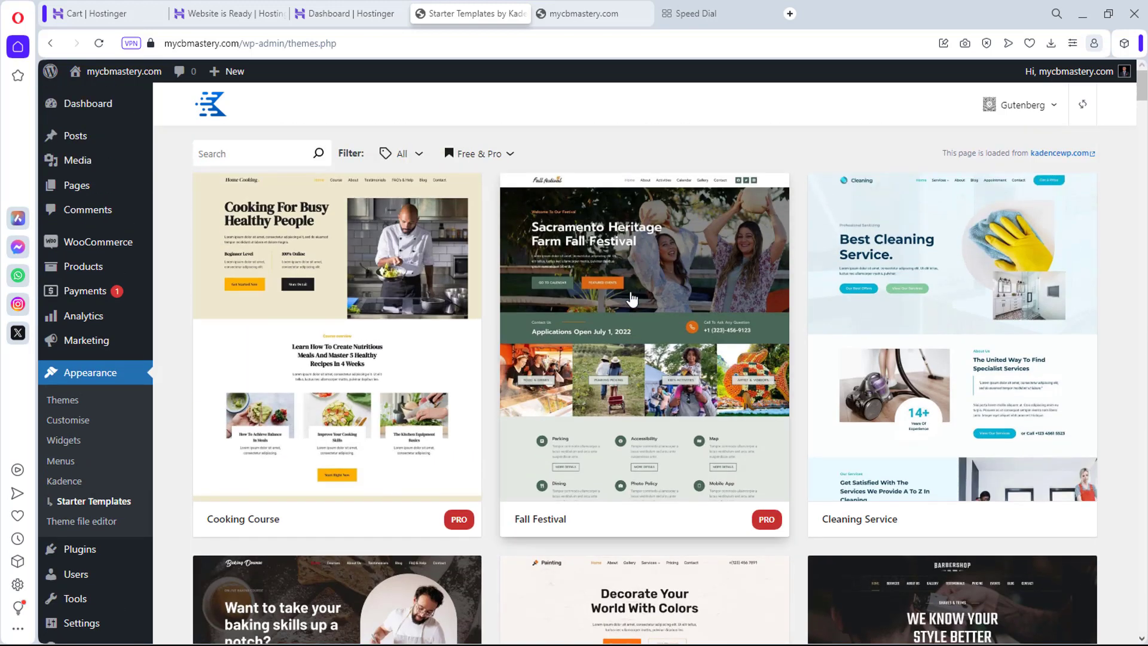
click(493, 157)
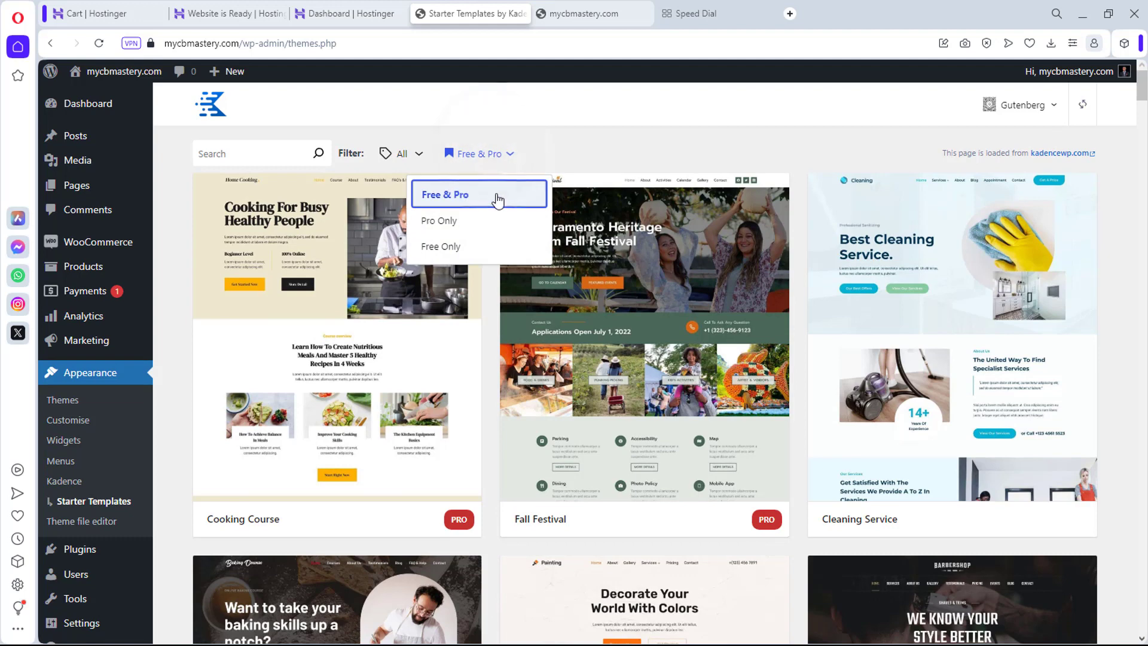
click(446, 248)
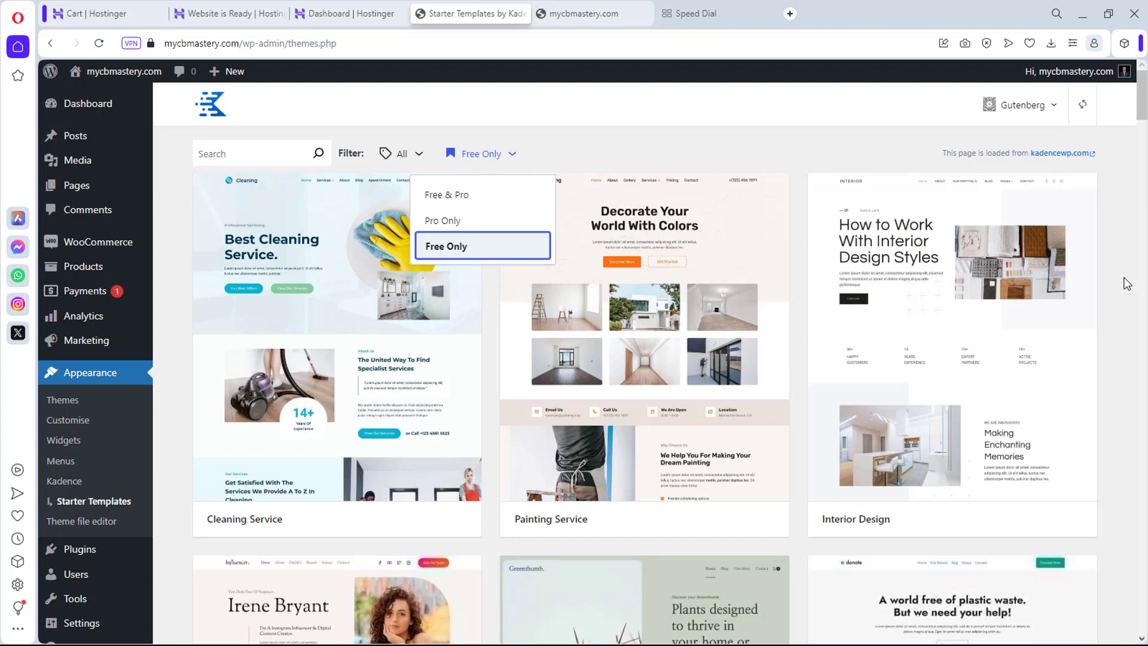
scroll(1128, 284, down, 5)
scroll(1128, 285, down, 7)
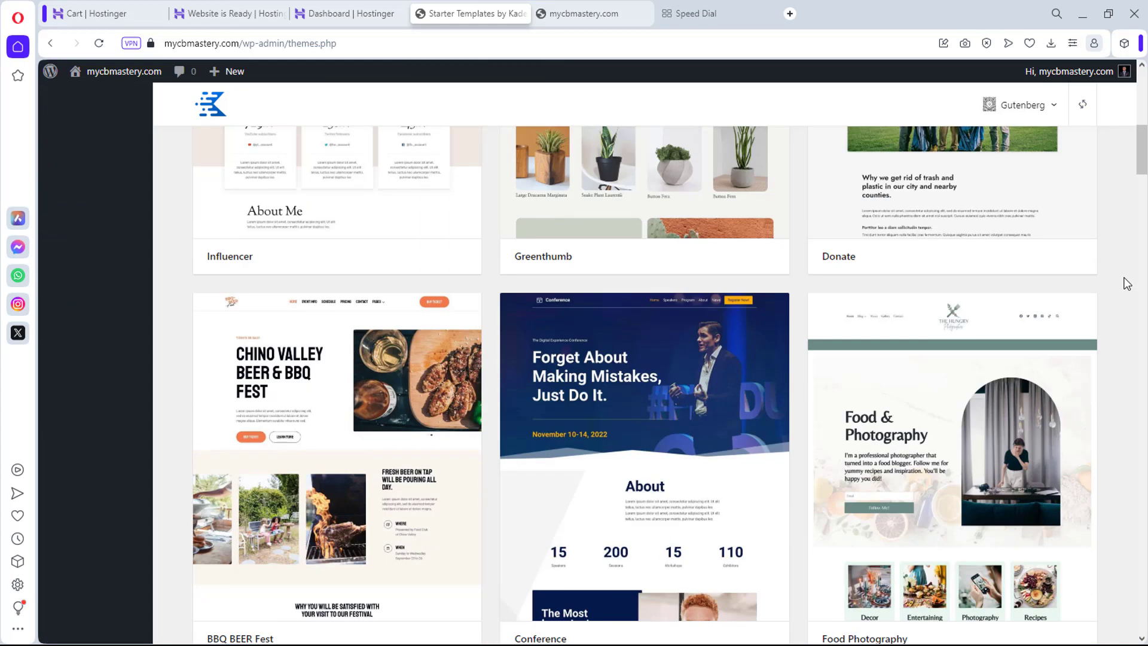
scroll(1127, 284, down, 3)
scroll(1127, 284, up, 3)
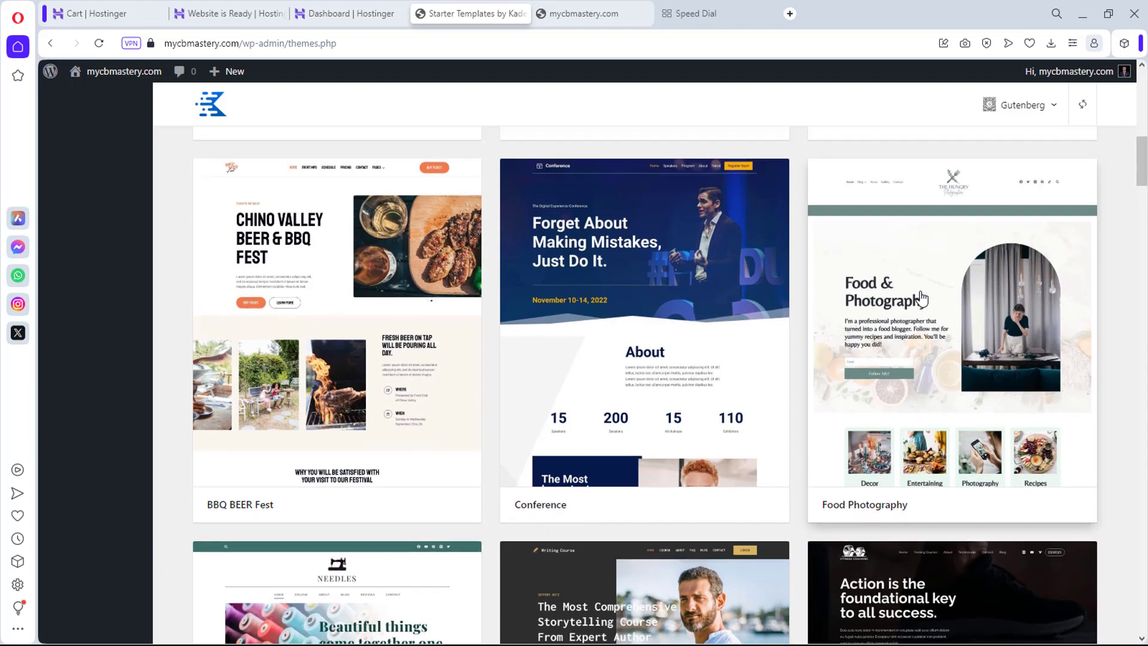
scroll(922, 298, up, 1)
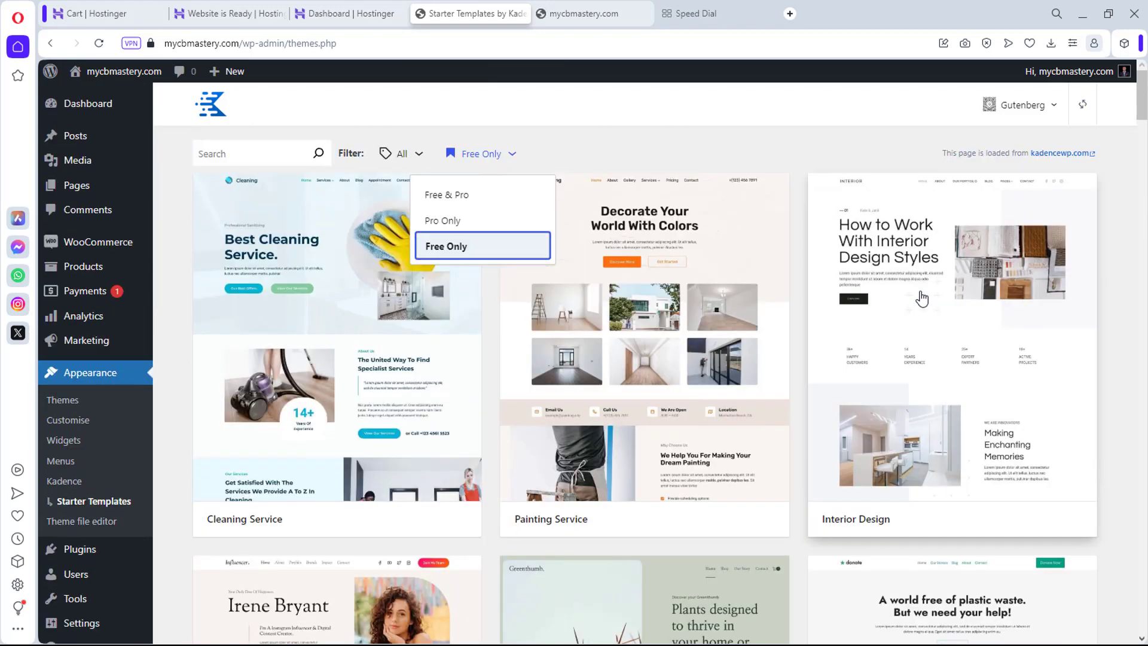
Step: Filter the templates to the Ecommerce category and open the Single Product template
click(400, 155)
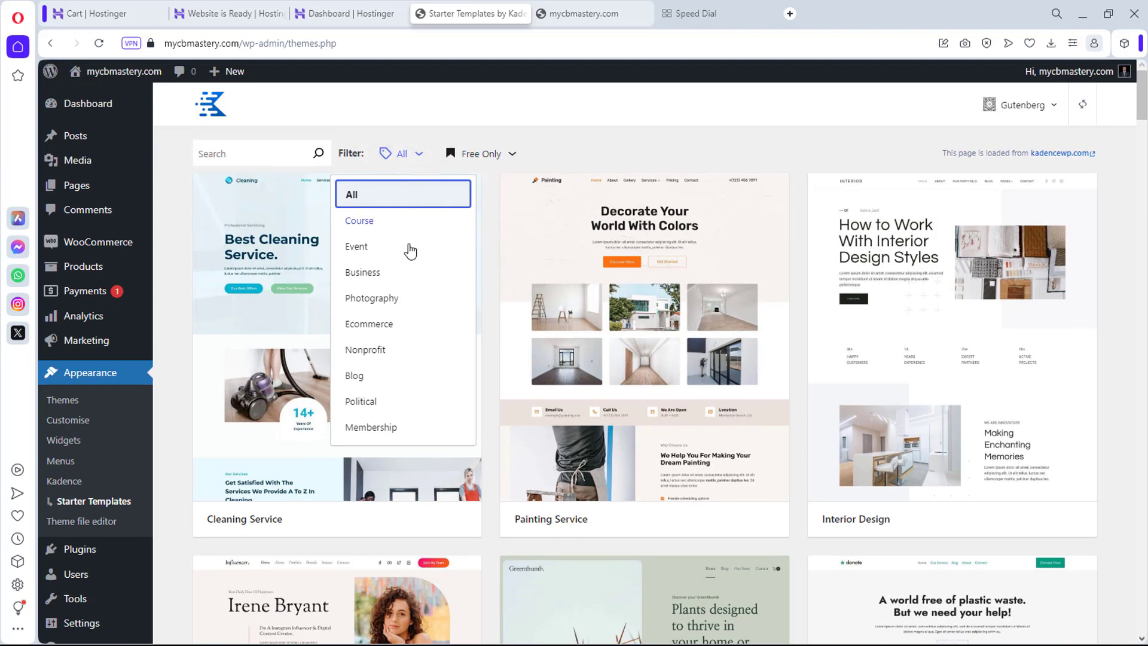
click(366, 326)
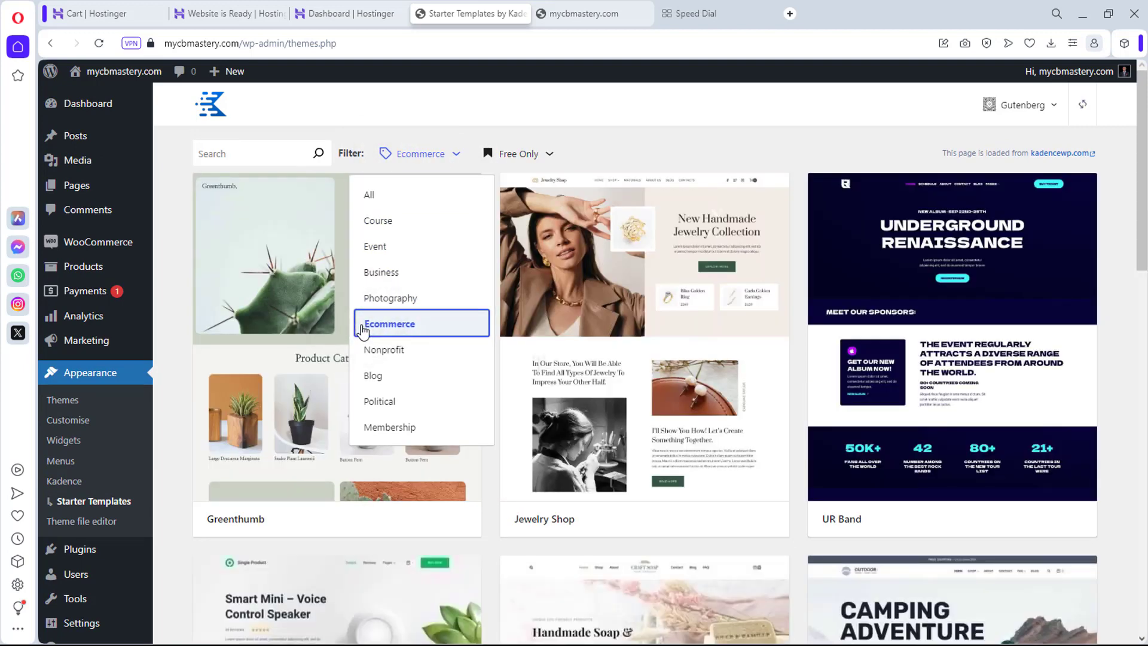
click(664, 152)
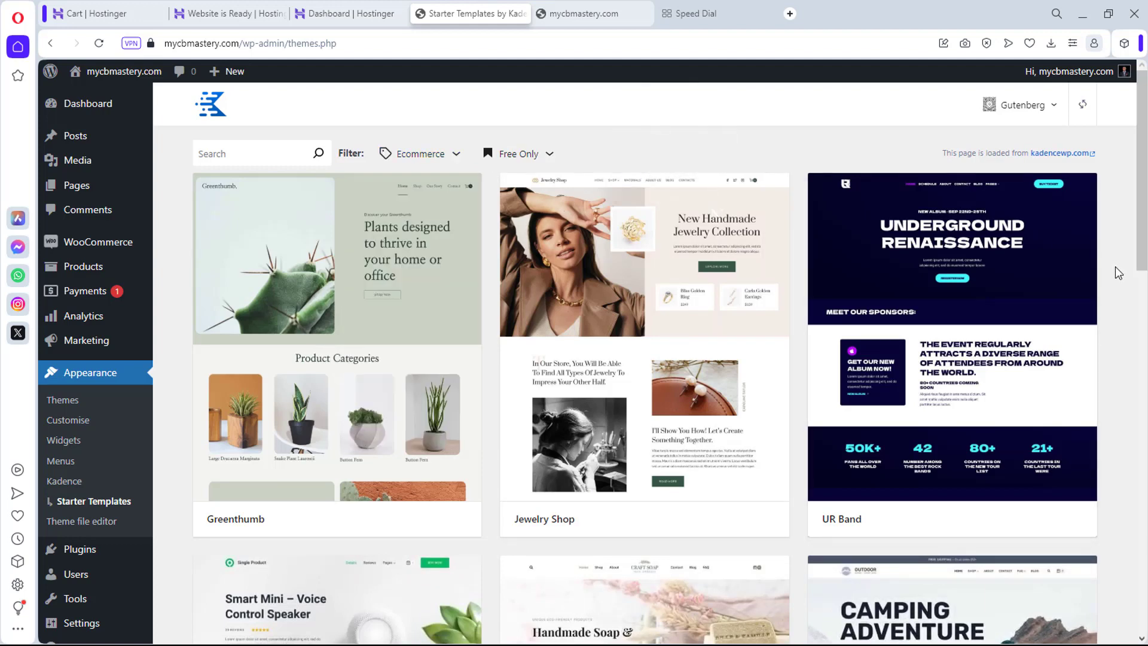
scroll(1116, 268, down, 1)
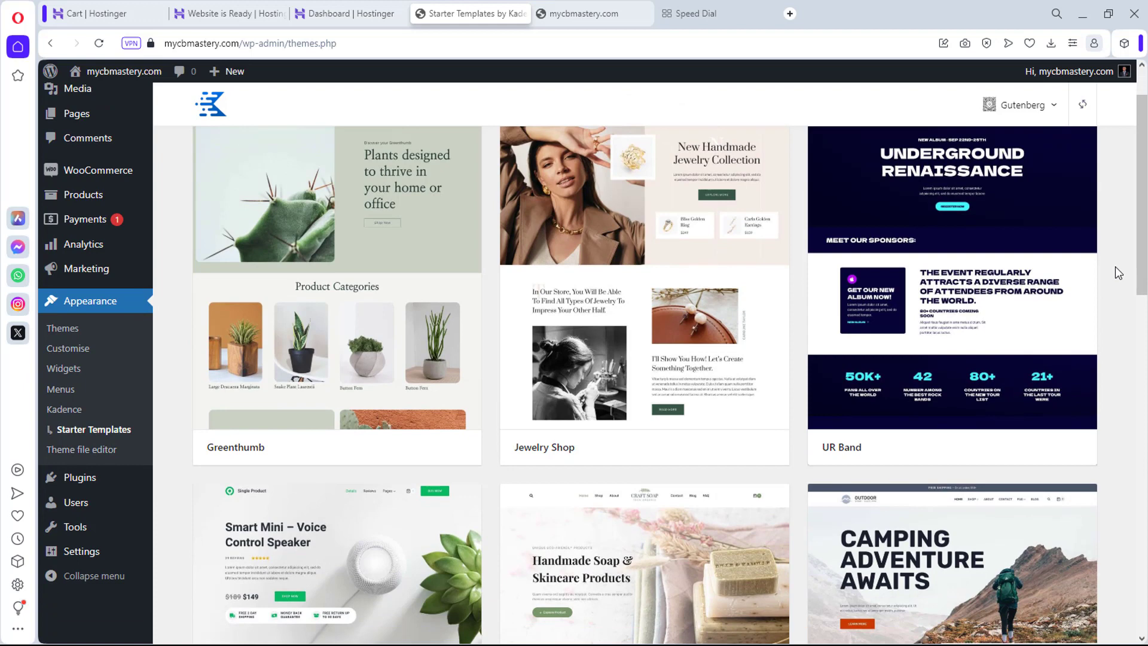
scroll(1115, 267, down, 5)
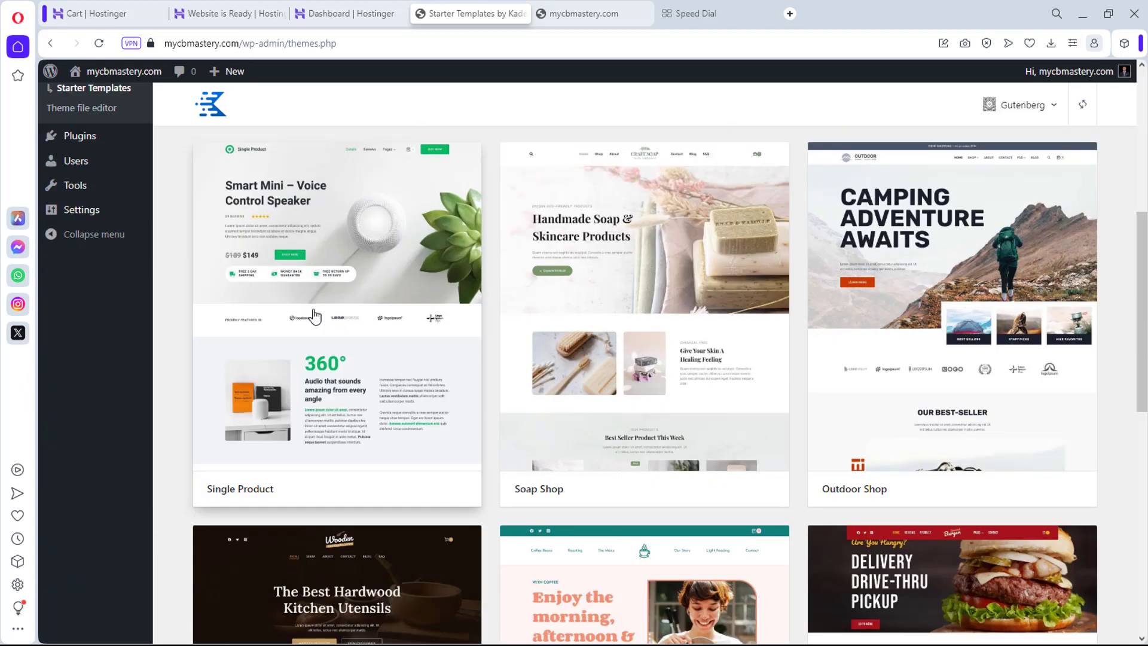
click(377, 288)
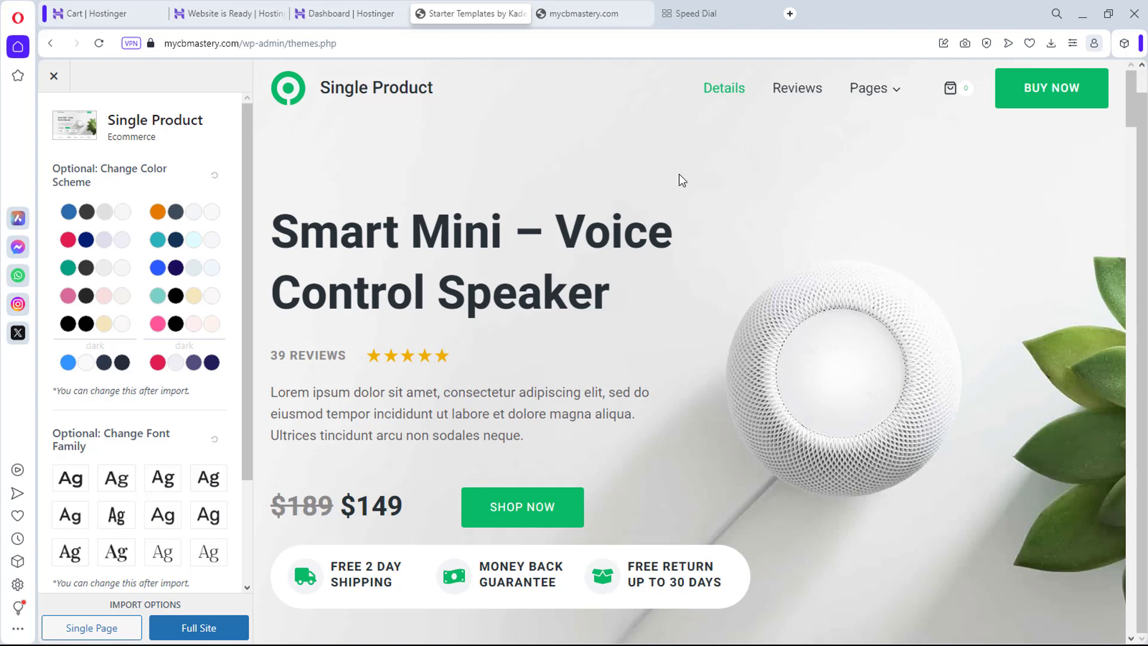
Step: Review the Single Product preview and choose the Full Site import option
scroll(710, 199, down, 15)
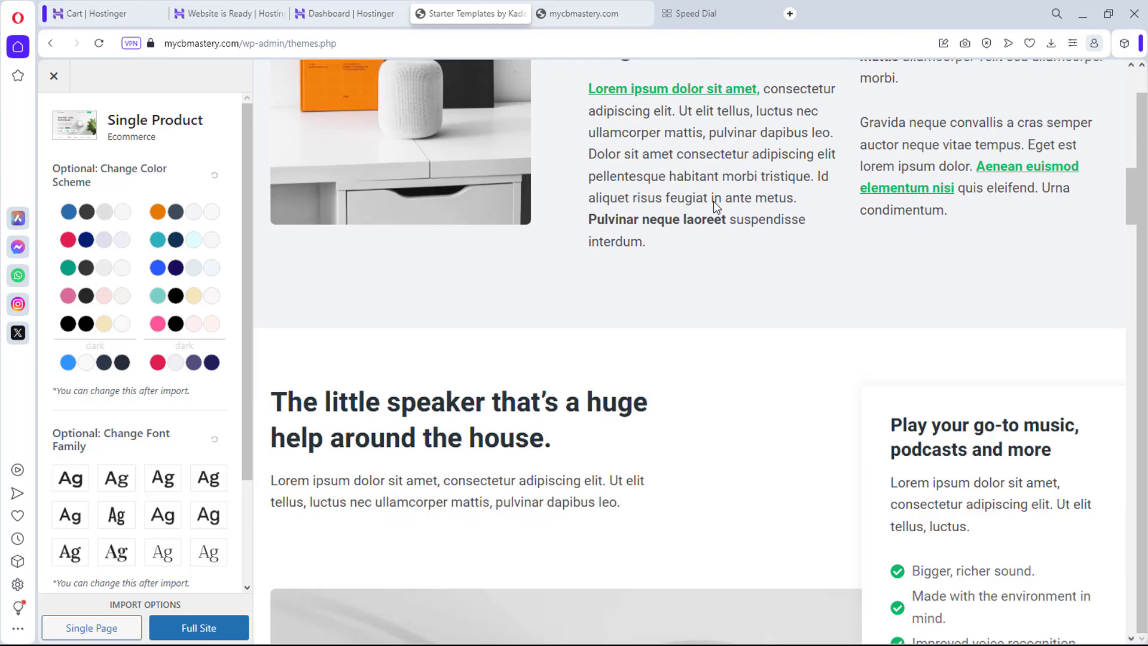
scroll(713, 201, up, 15)
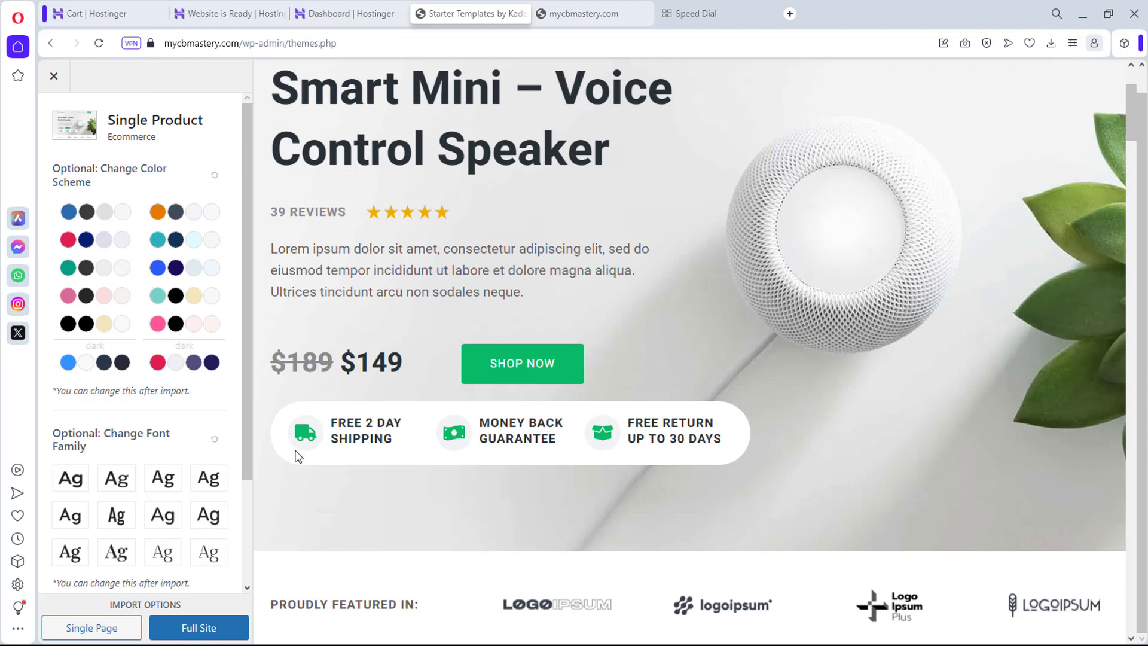
click(189, 634)
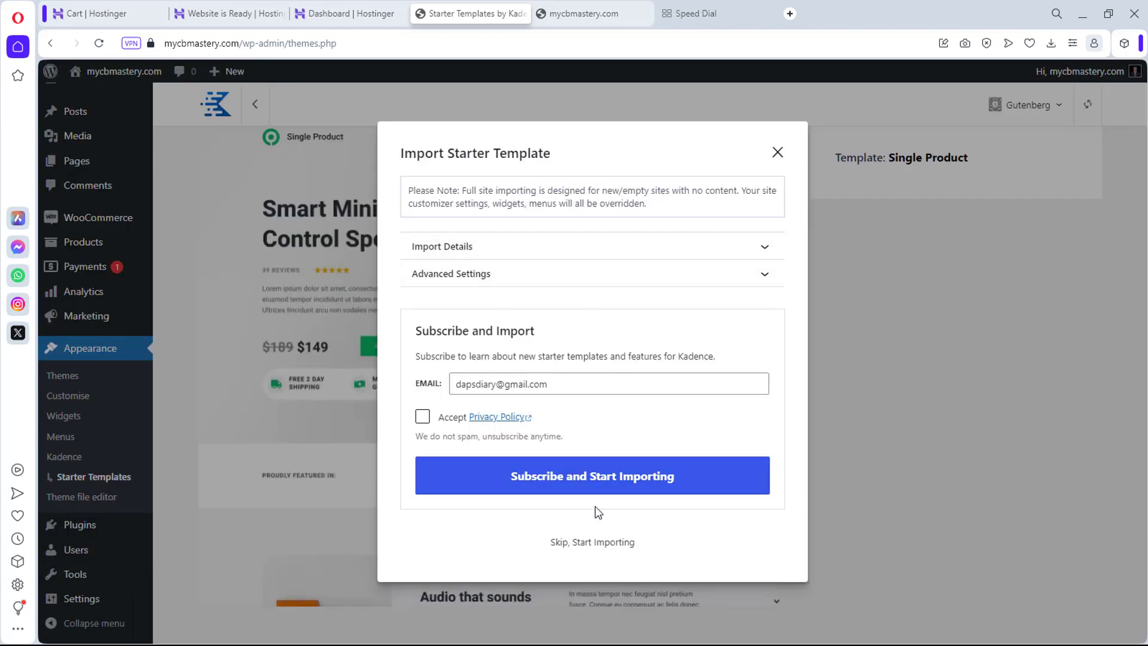
Step: Import the Single Product template without subscribing, then view the finished site
click(598, 542)
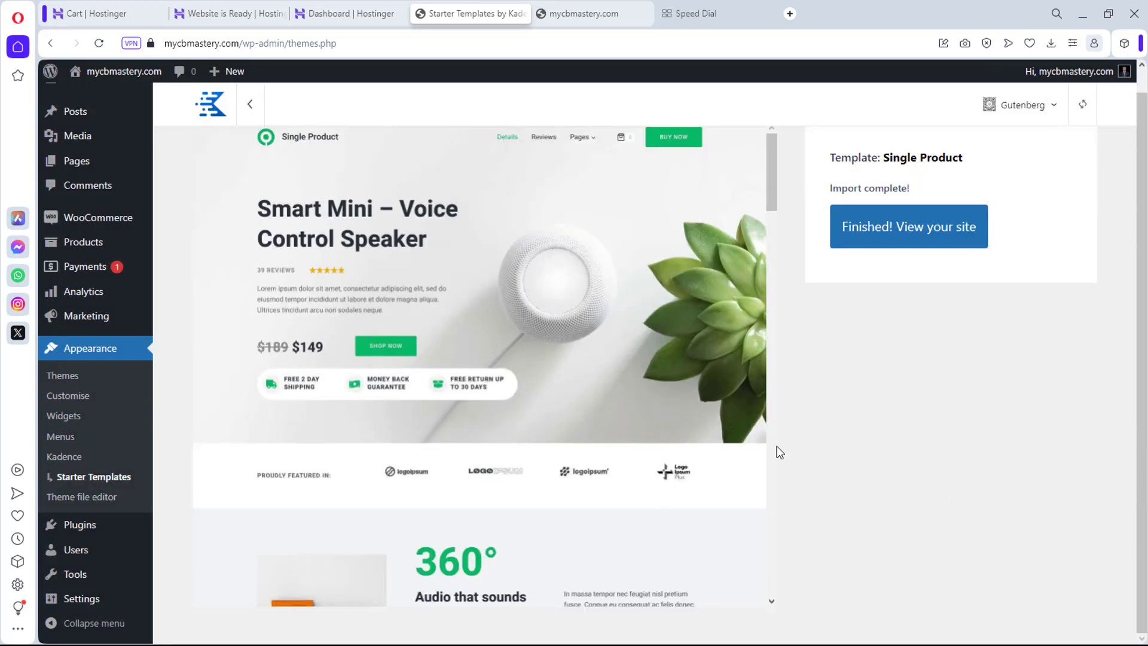
click(912, 228)
Step: Reload mycbmastery.com and browse the new Smart Mini speaker homepage priced at $149
click(563, 15)
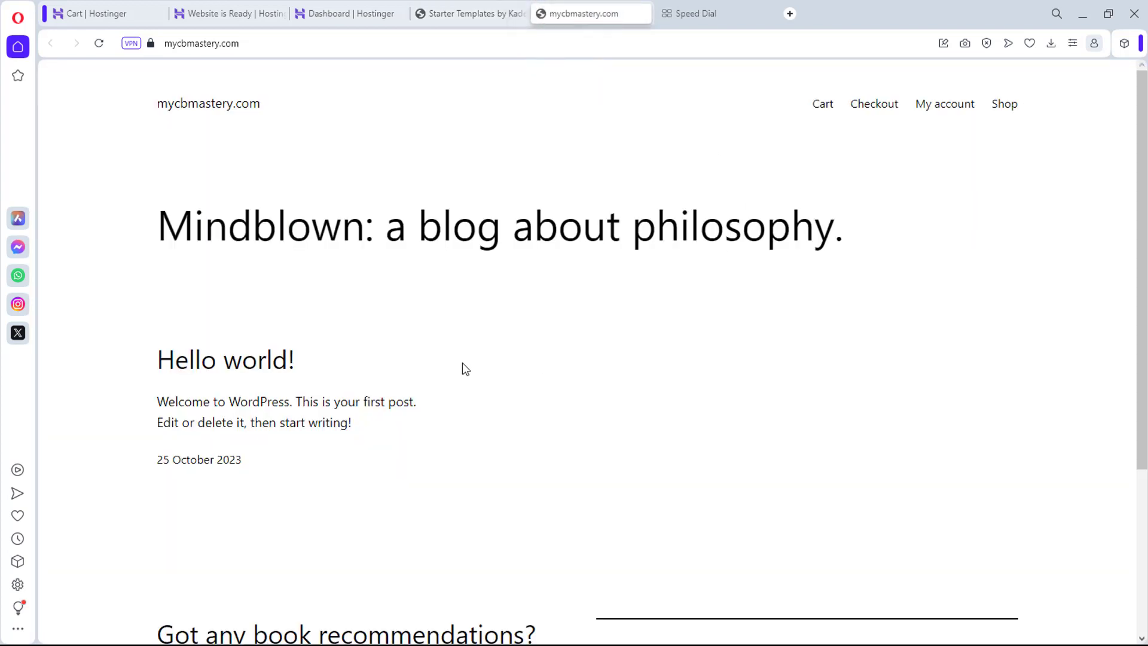
click(97, 44)
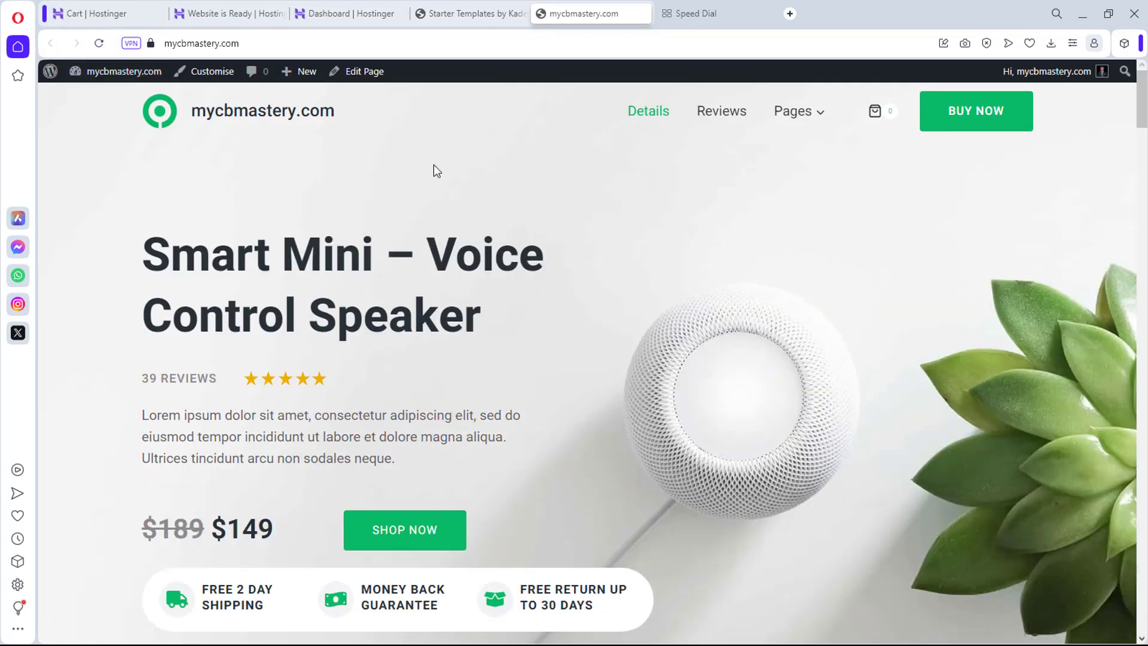
scroll(641, 232, down, 10)
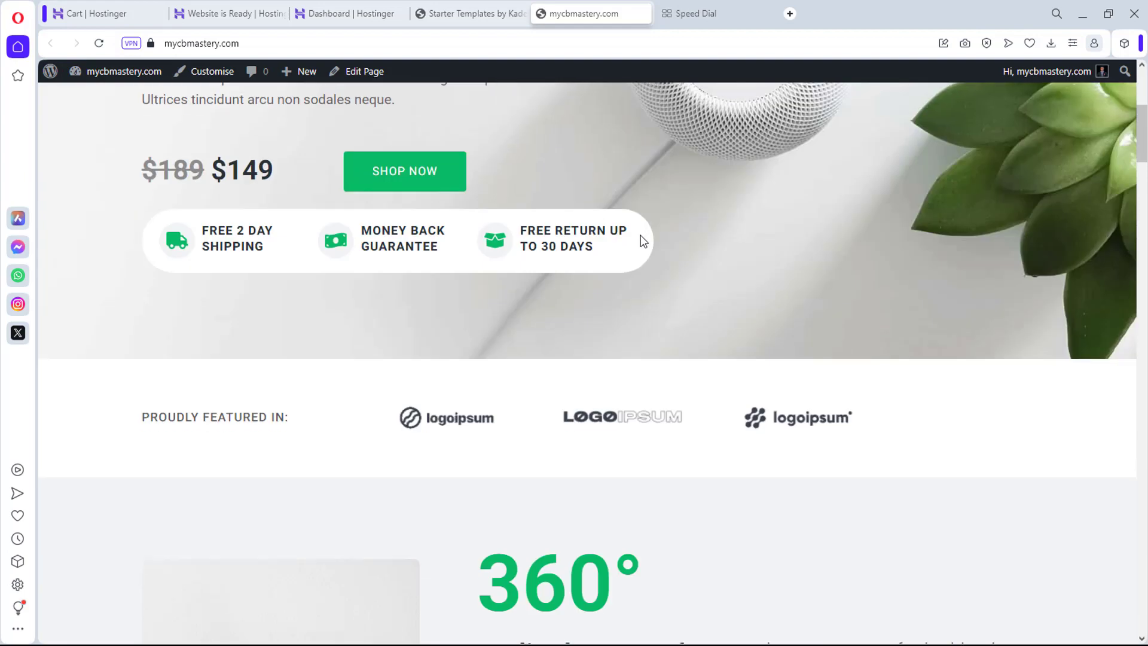
scroll(643, 241, down, 15)
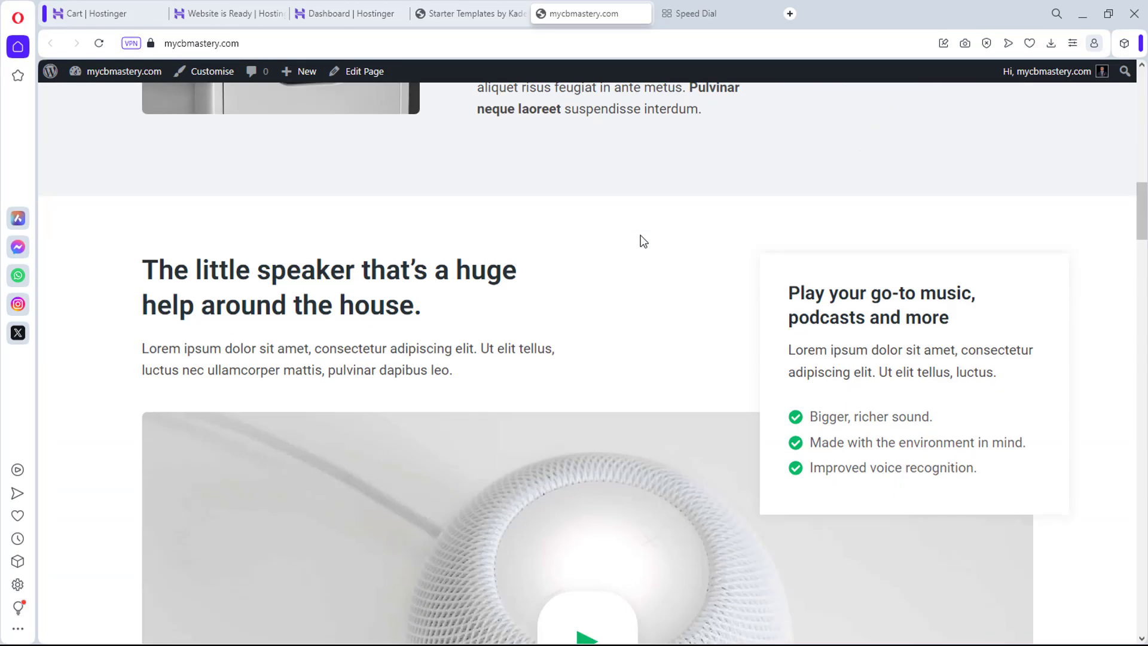
scroll(565, 377, down, 10)
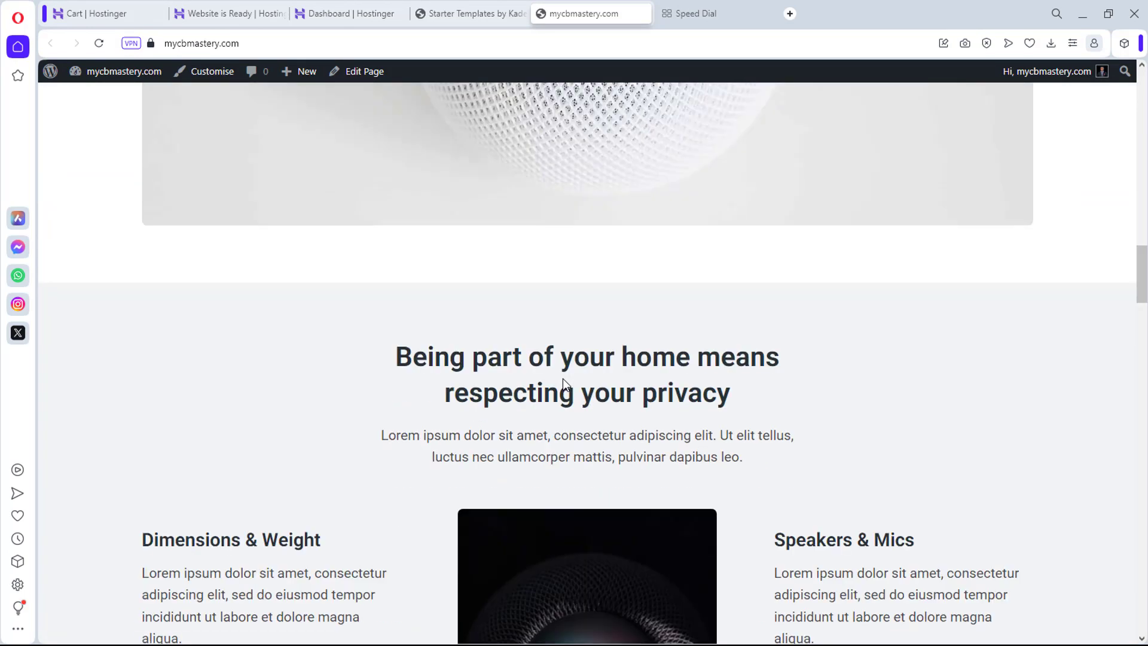
scroll(560, 378, down, 20)
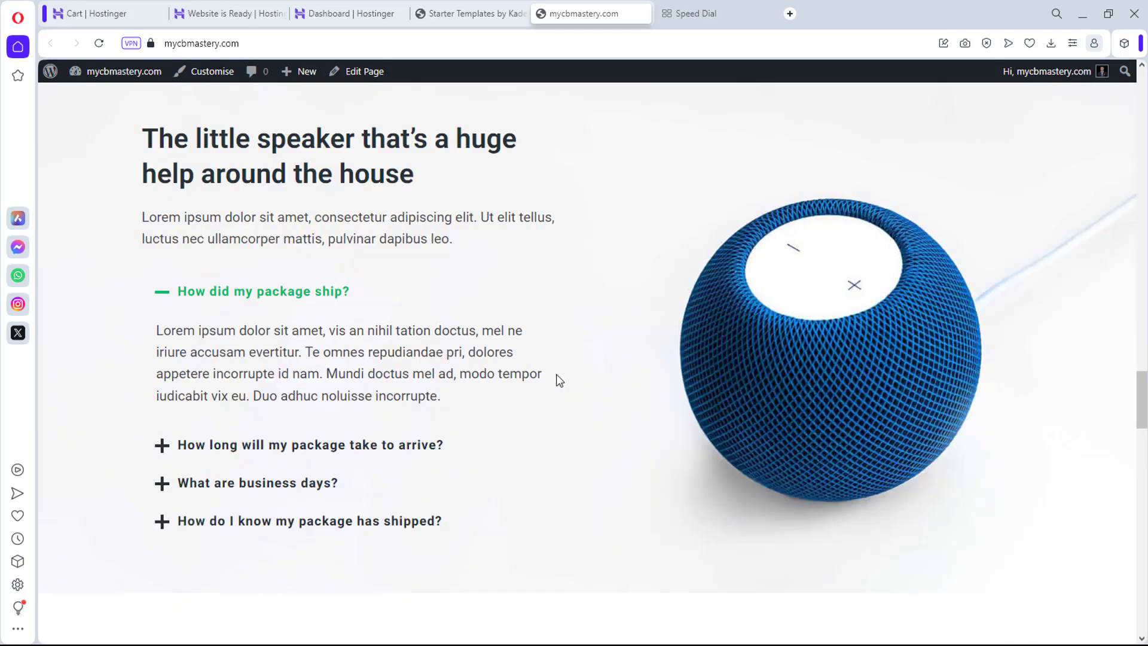
scroll(556, 377, down, 7)
scroll(556, 372, down, 6)
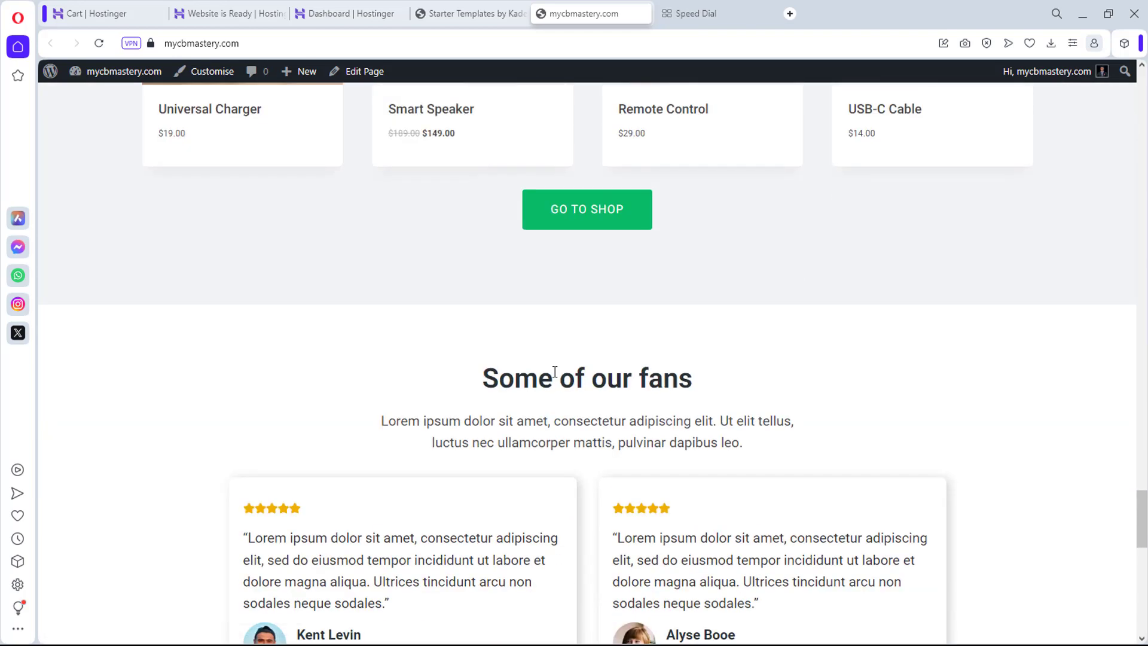
scroll(553, 371, down, 14)
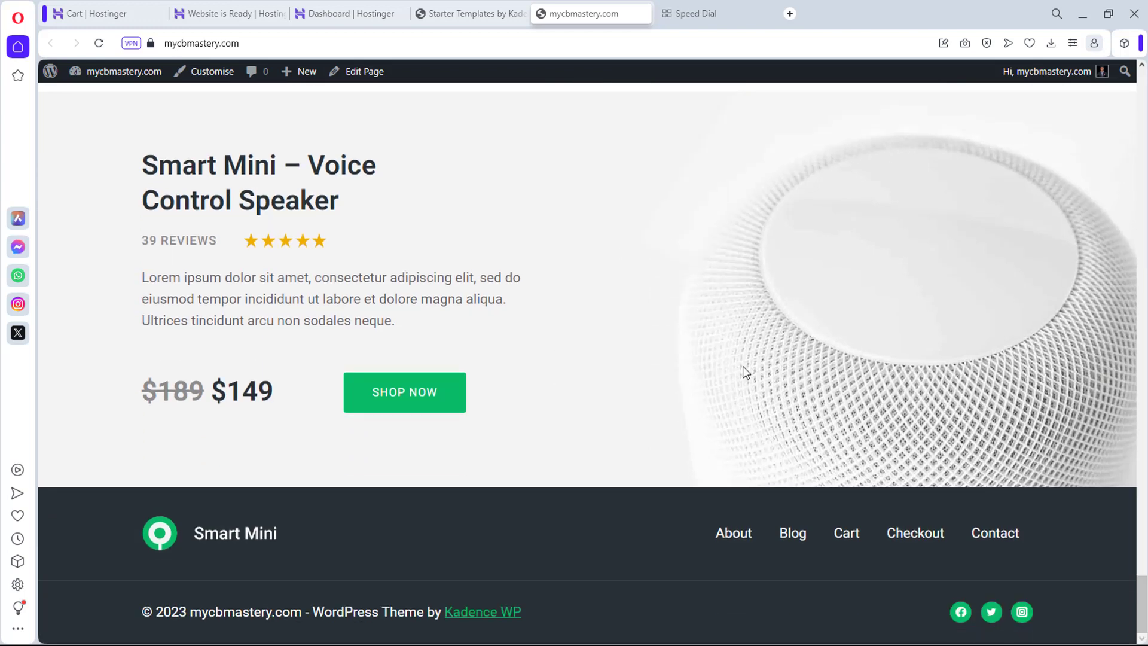
scroll(663, 314, up, 6)
scroll(663, 314, up, 16)
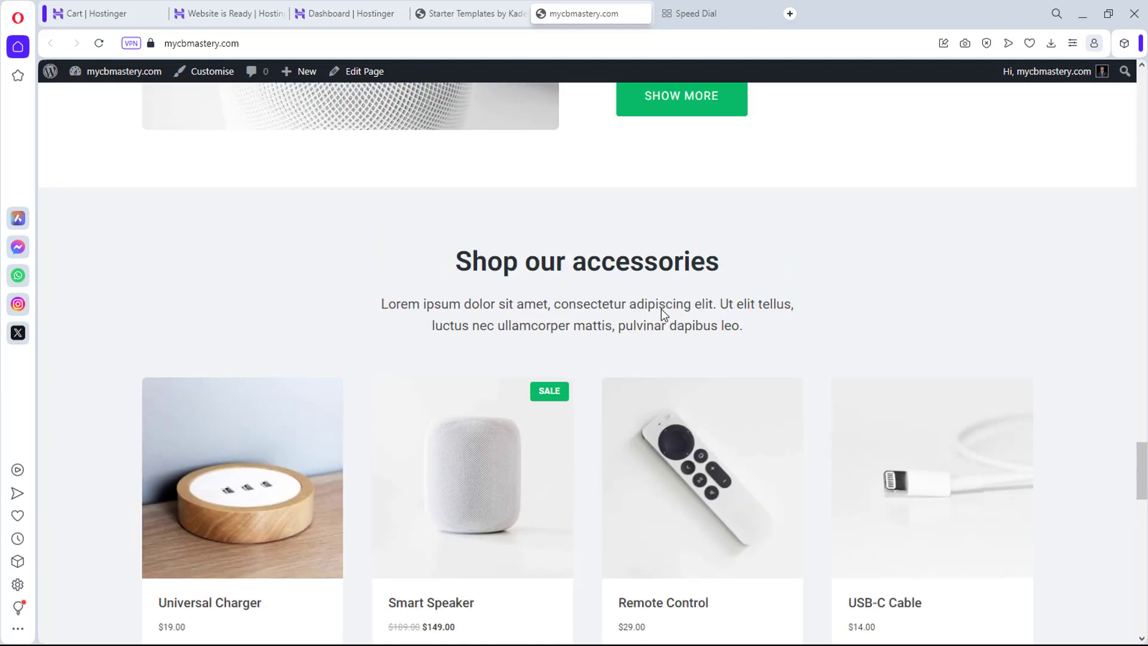
scroll(720, 206, down, 1)
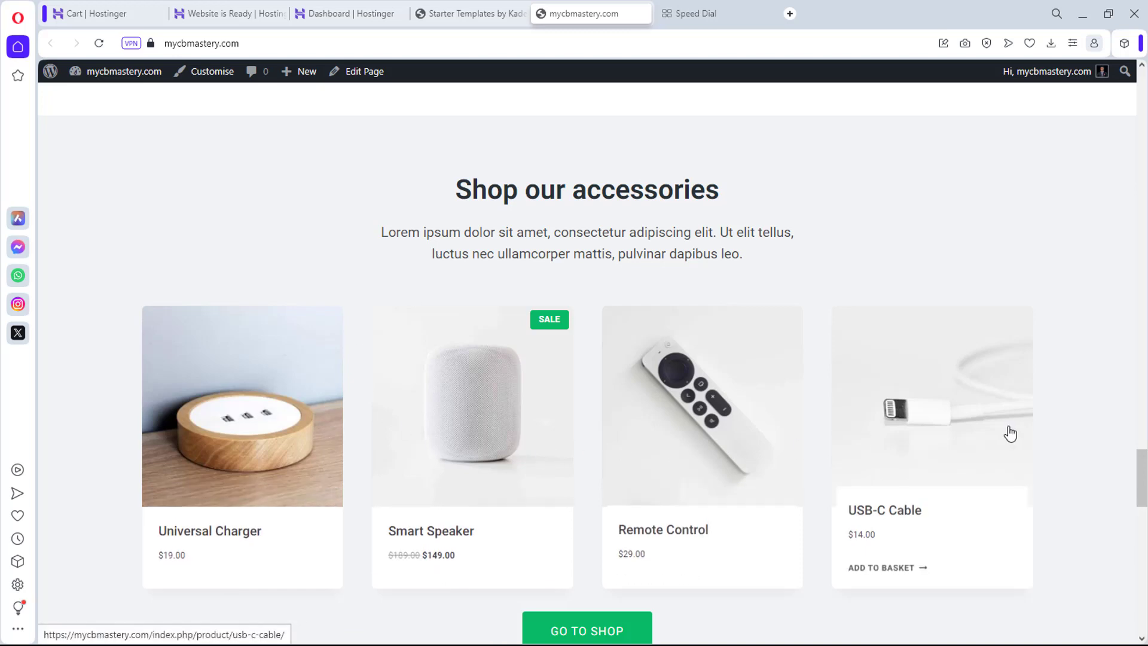
scroll(1008, 435, up, 10)
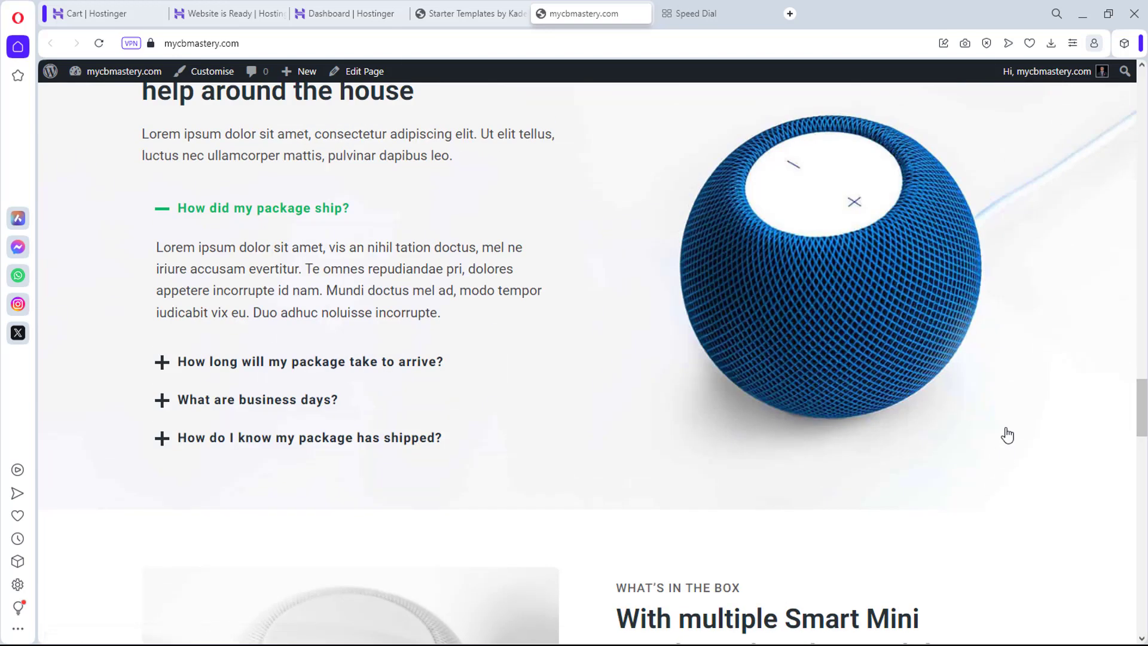
scroll(1008, 436, up, 6)
scroll(1008, 434, up, 4)
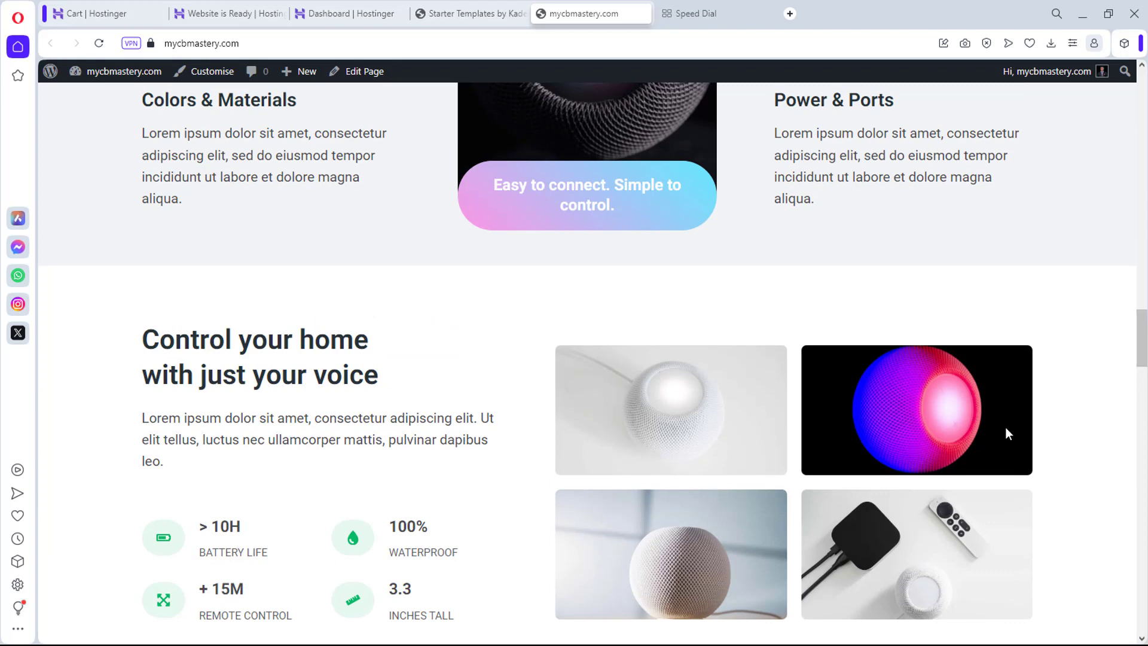
scroll(655, 146, up, 10)
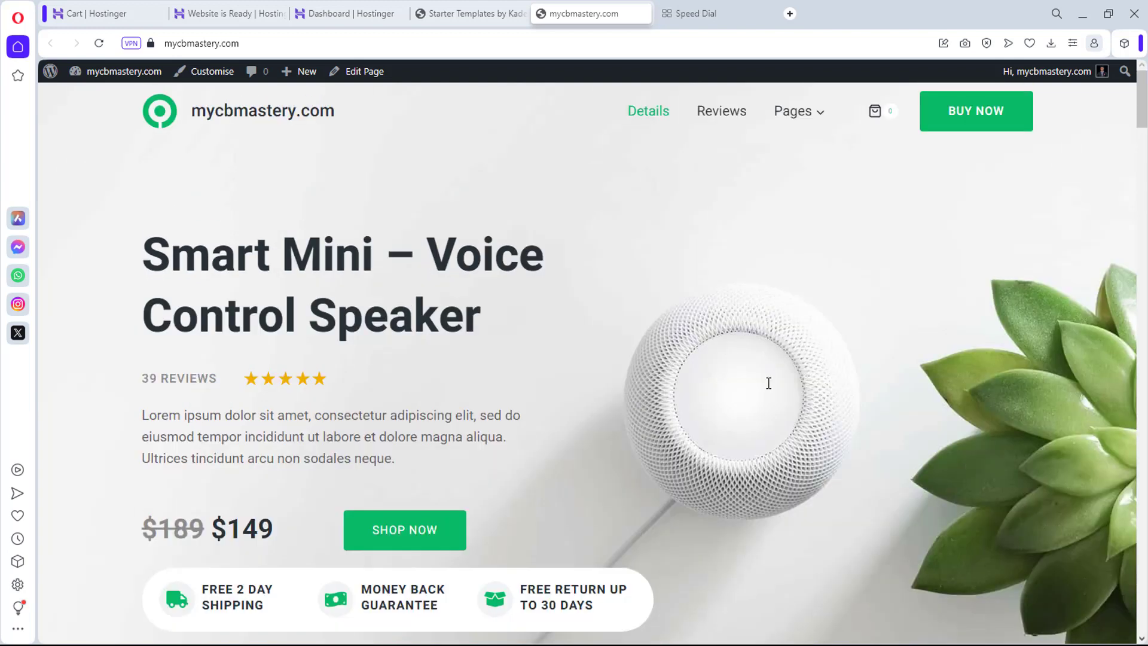
click(482, 15)
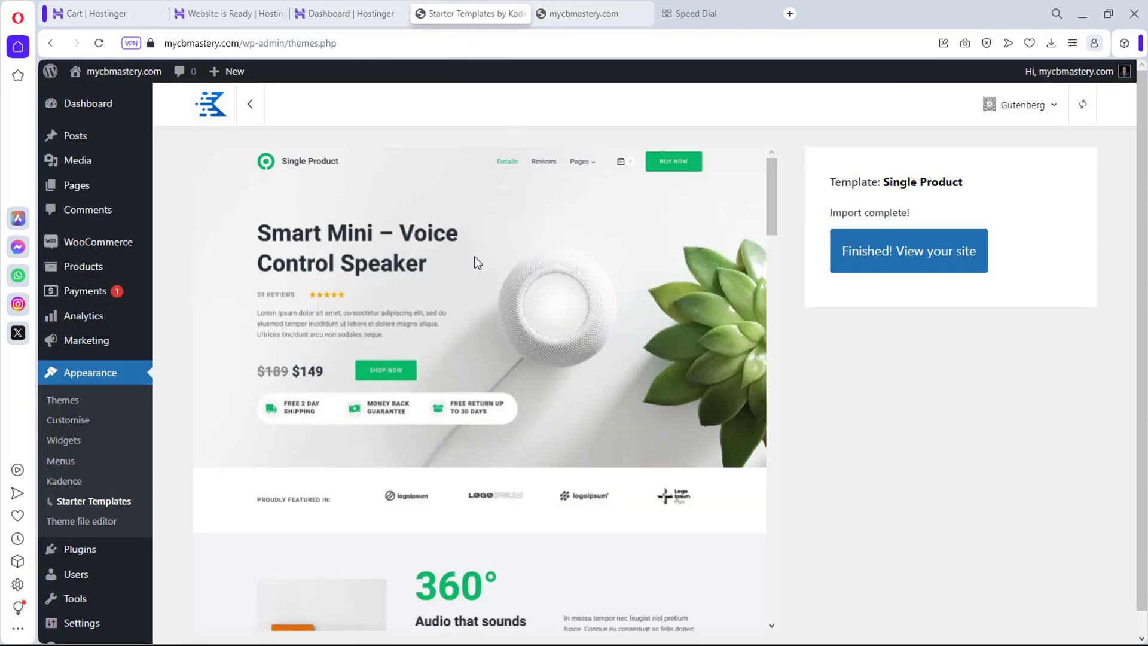
Step: Search for, install and activate the DropshipMe plugin, then open its Activation page
scroll(54, 457, down, 1)
mouse_move(99, 529)
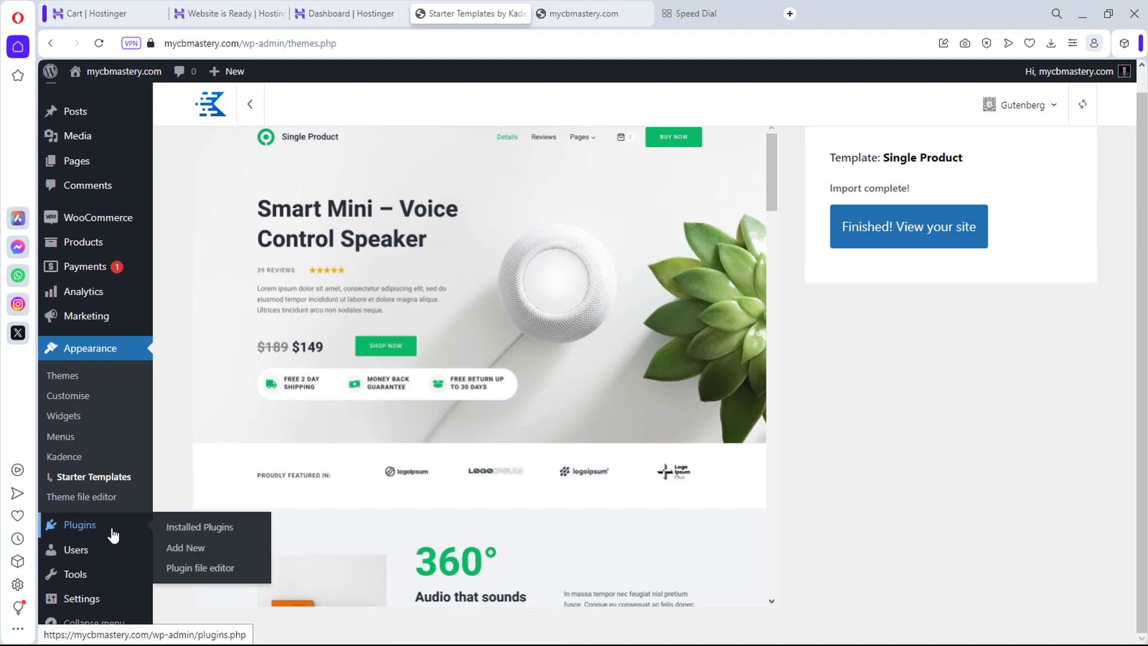
click(183, 549)
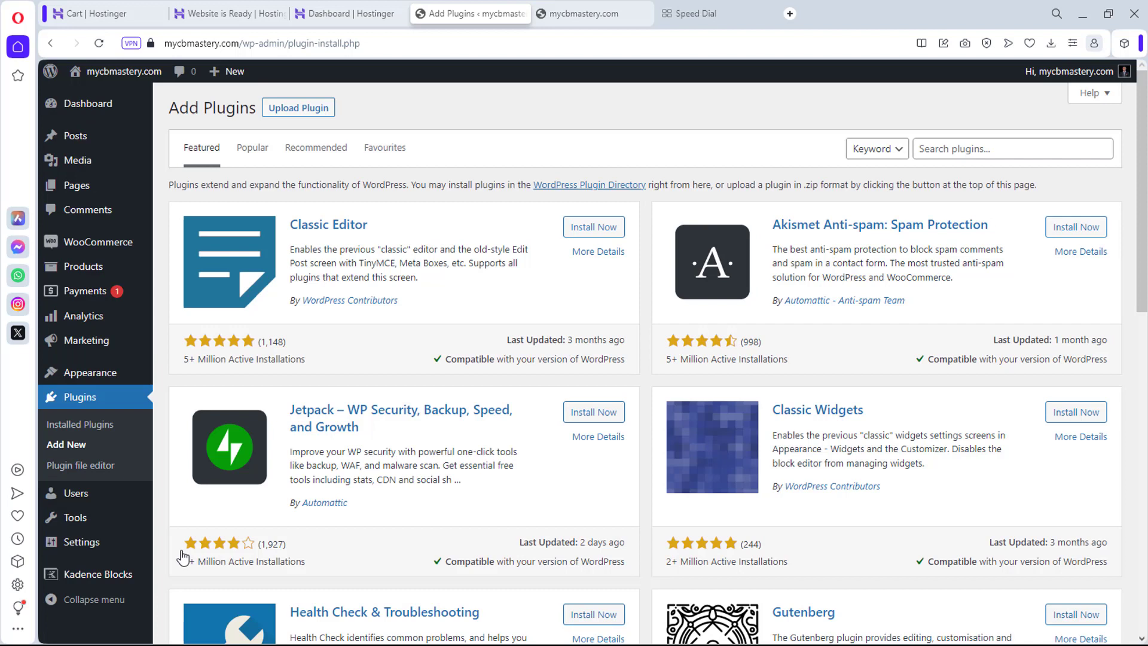
click(947, 145)
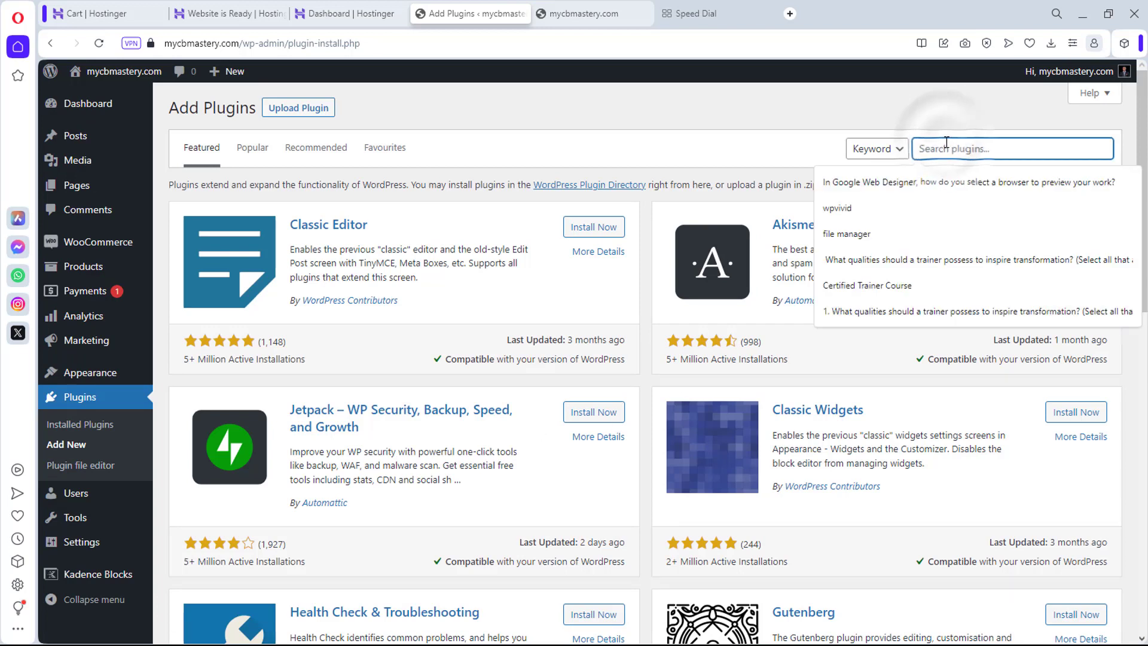
text(drp[s)
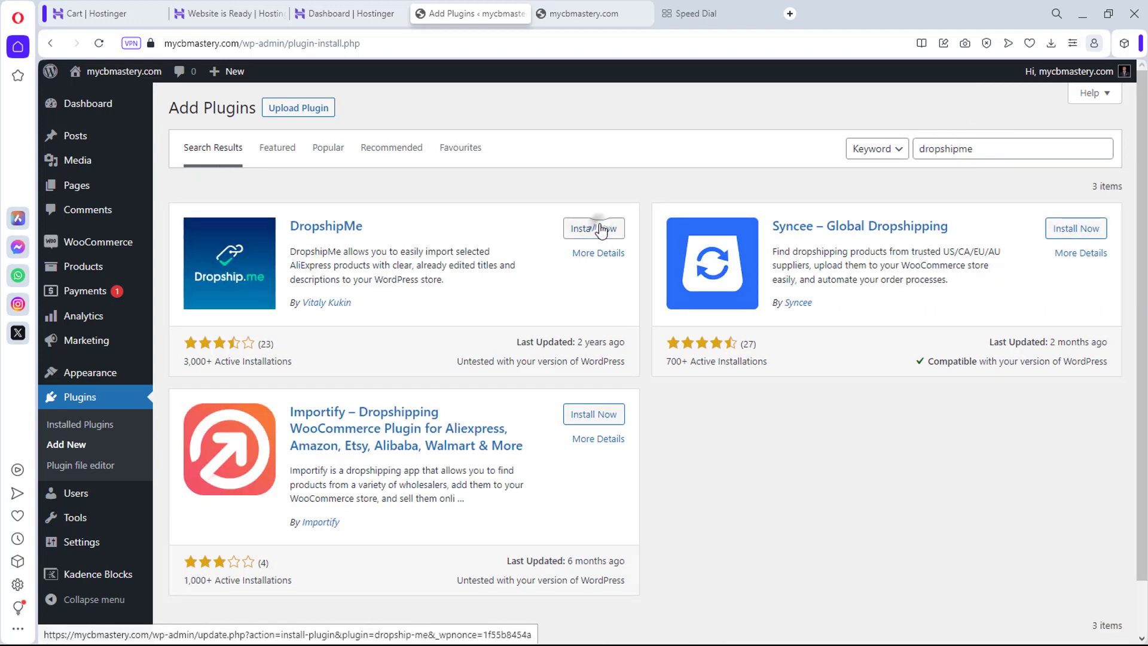
click(600, 228)
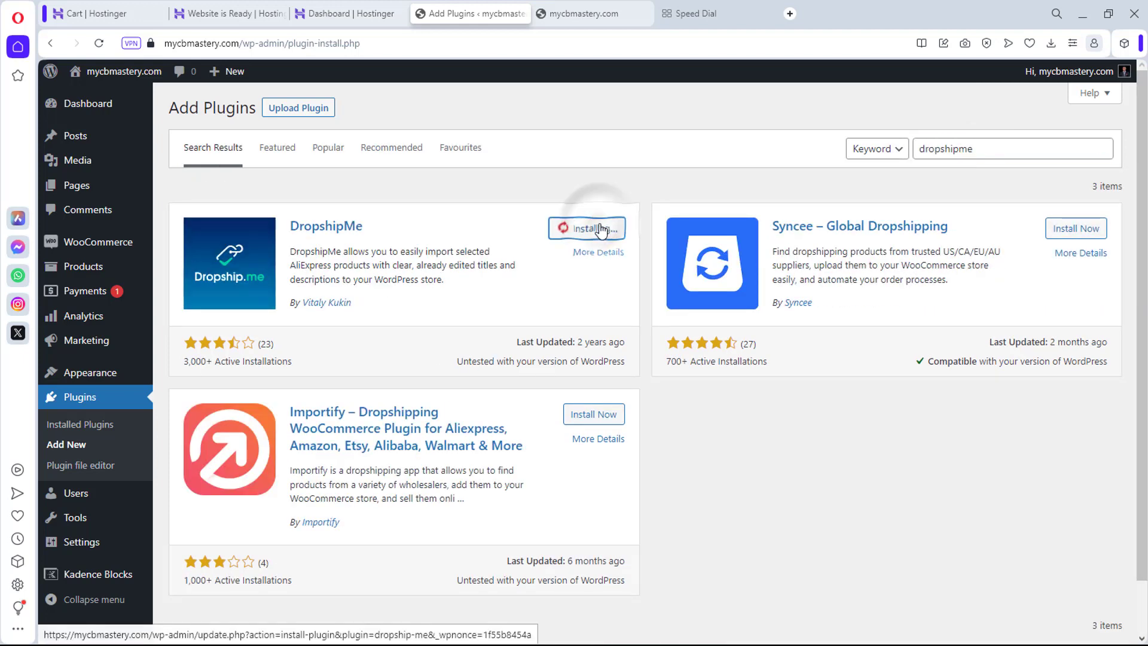
click(601, 228)
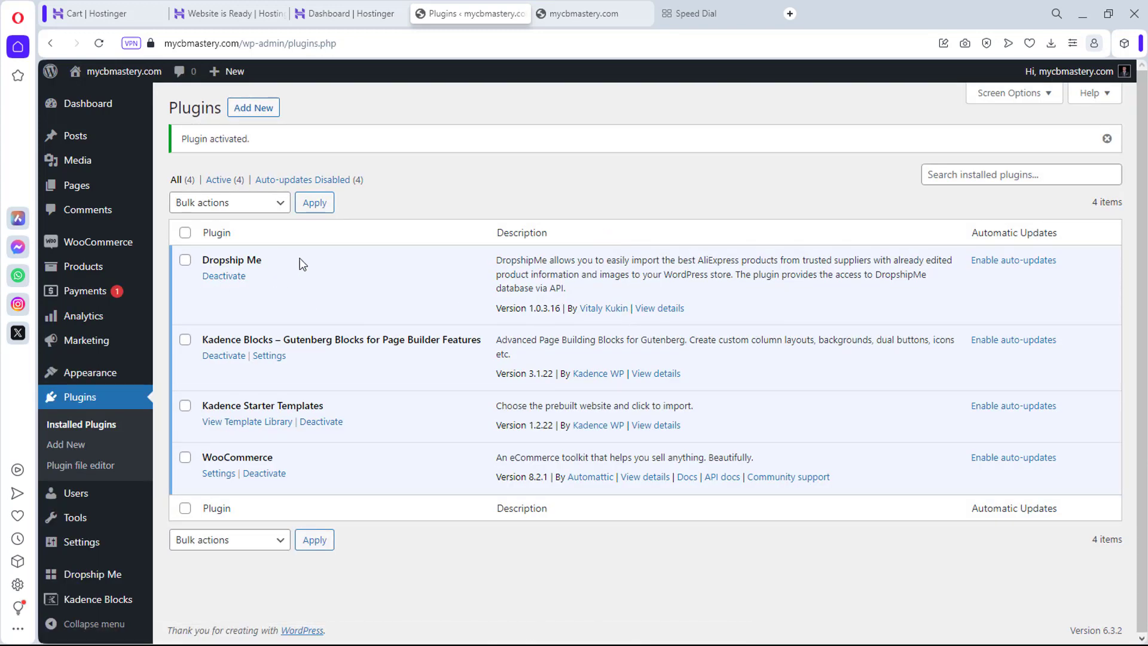
mouse_move(72, 579)
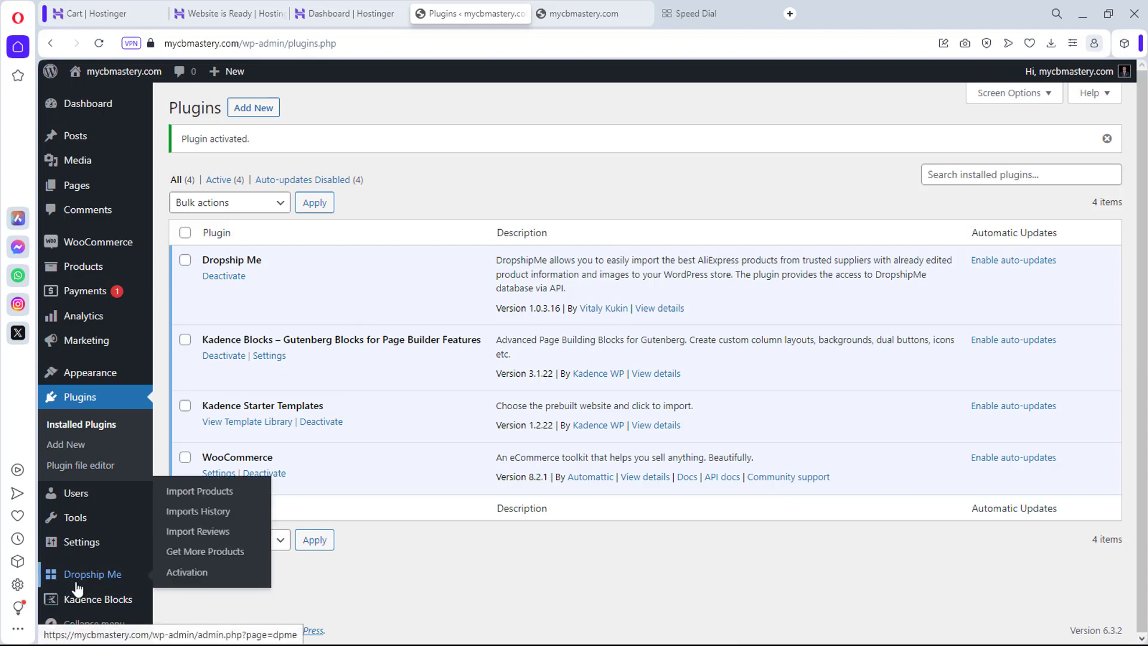
click(187, 577)
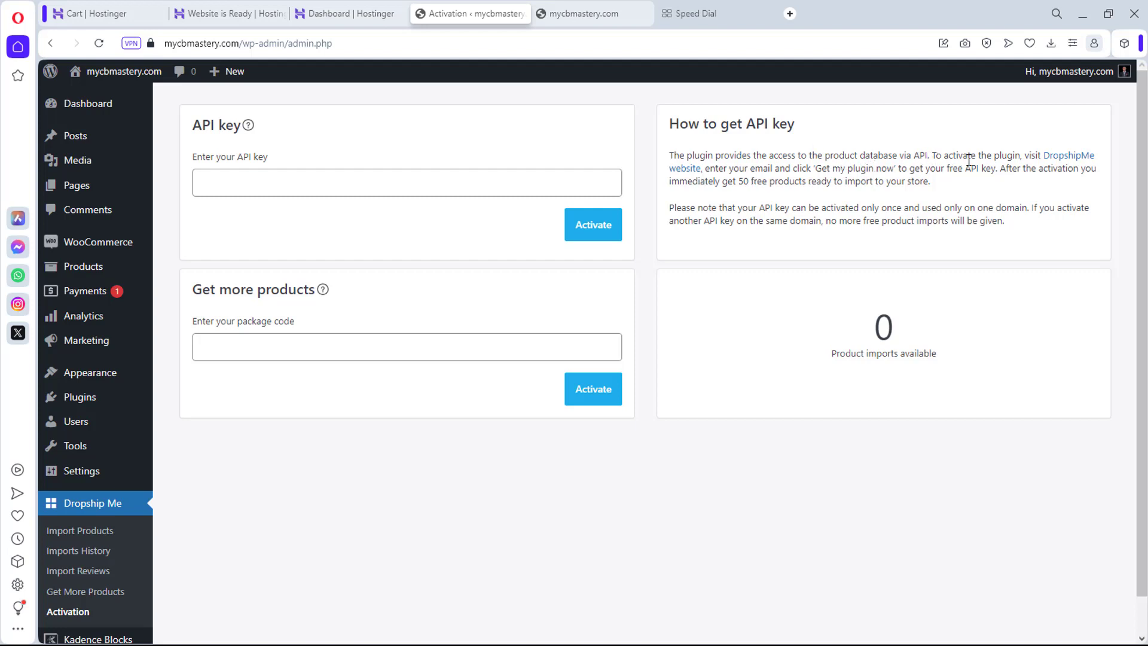
Step: Open the DropshipMe website link from the API key instructions in a new tab
right_click(1066, 162)
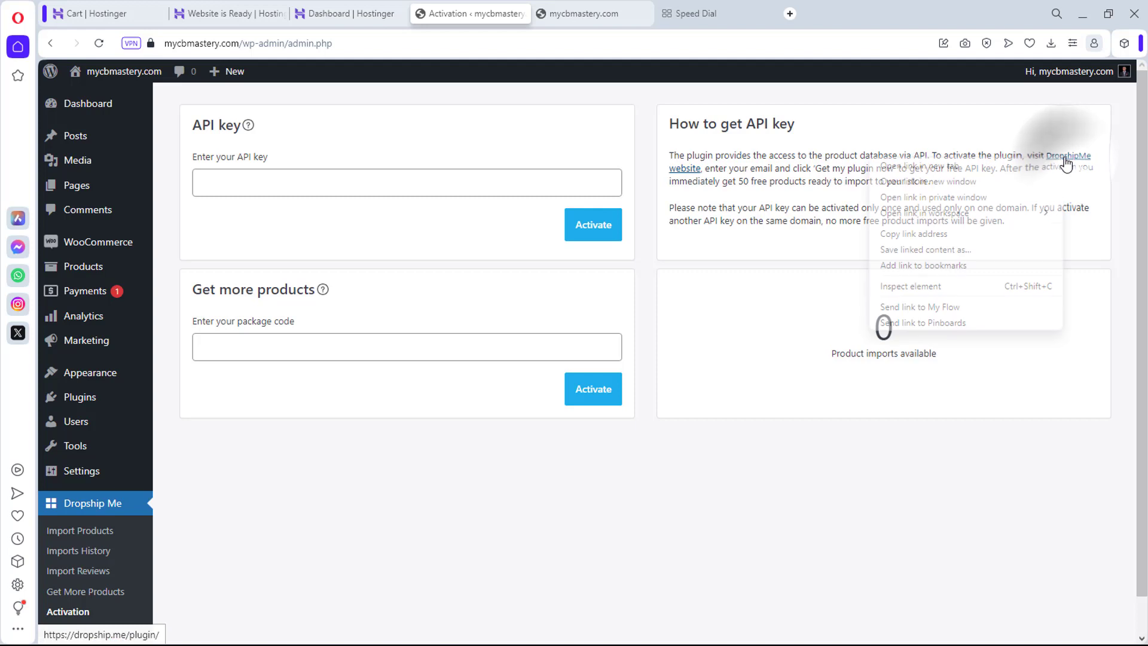
click(931, 167)
Step: Sign up for the free DropshipMe plugin with an email address, declining the AliDropship offer
click(579, 18)
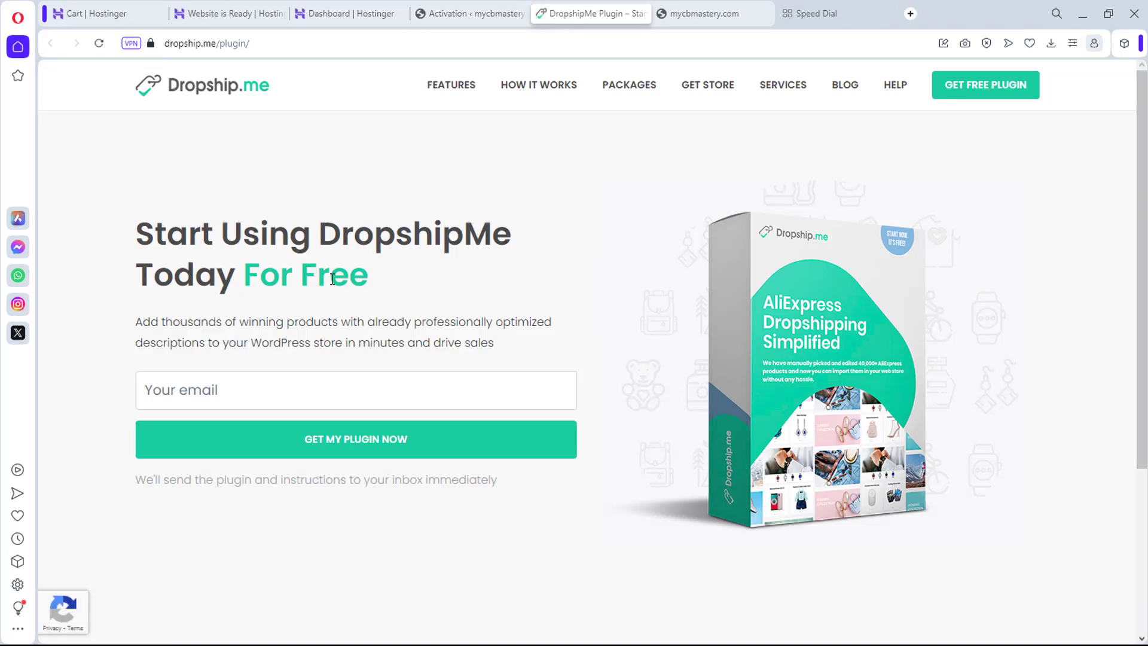
click(170, 391)
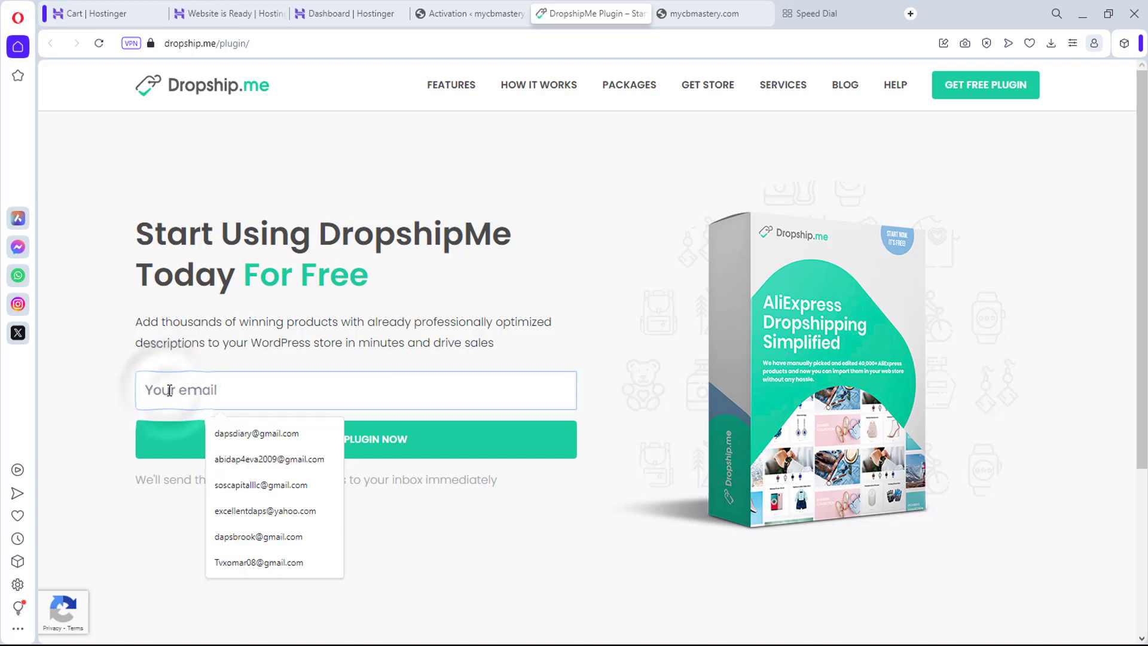
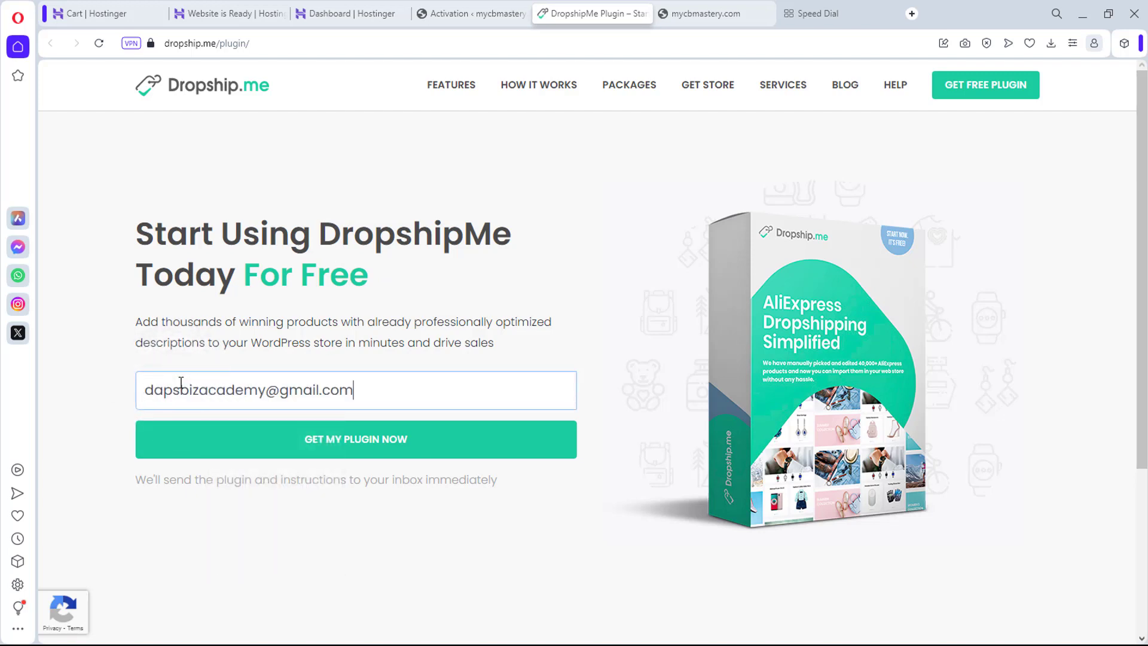
click(201, 450)
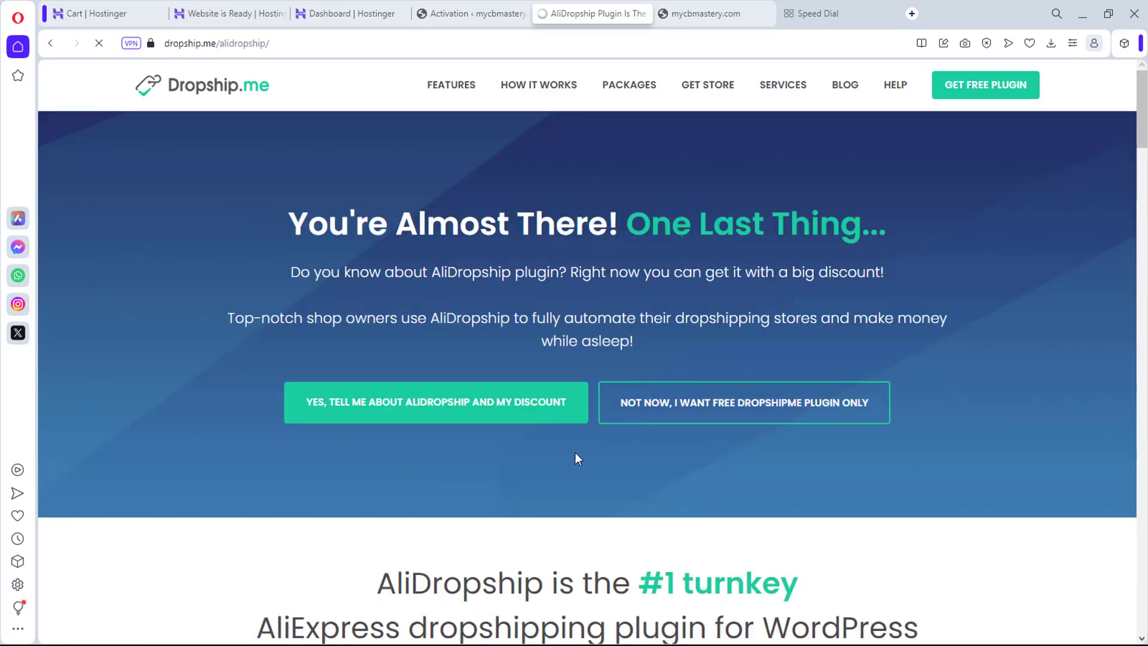
click(706, 409)
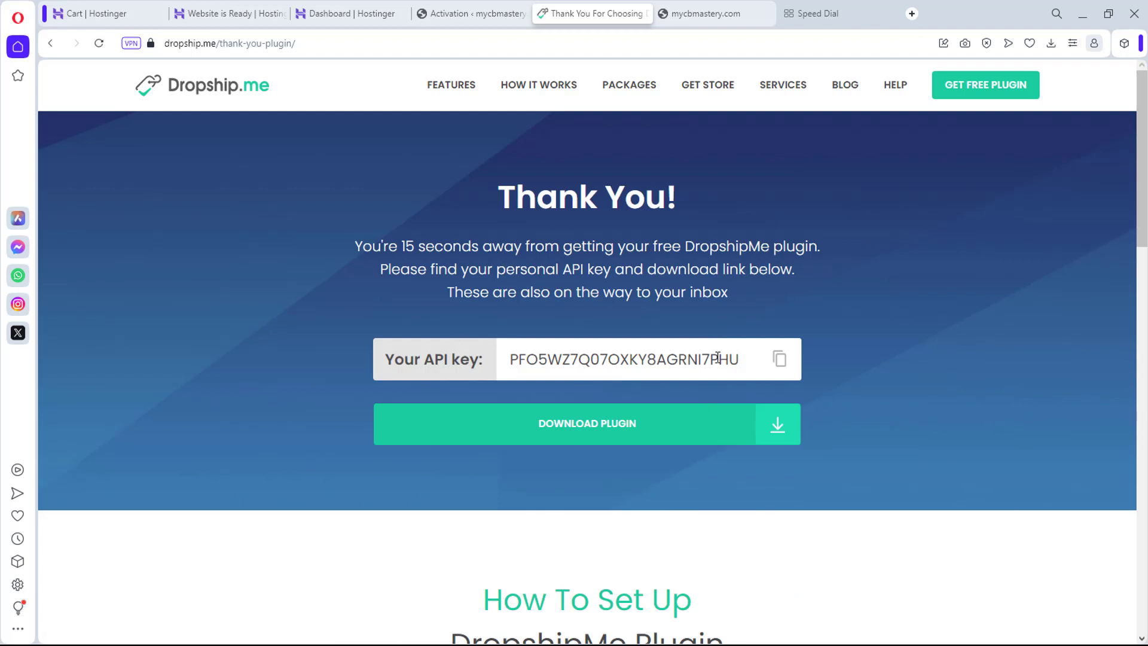
Step: Copy the issued API key and download dropship-me (2).zip
click(780, 361)
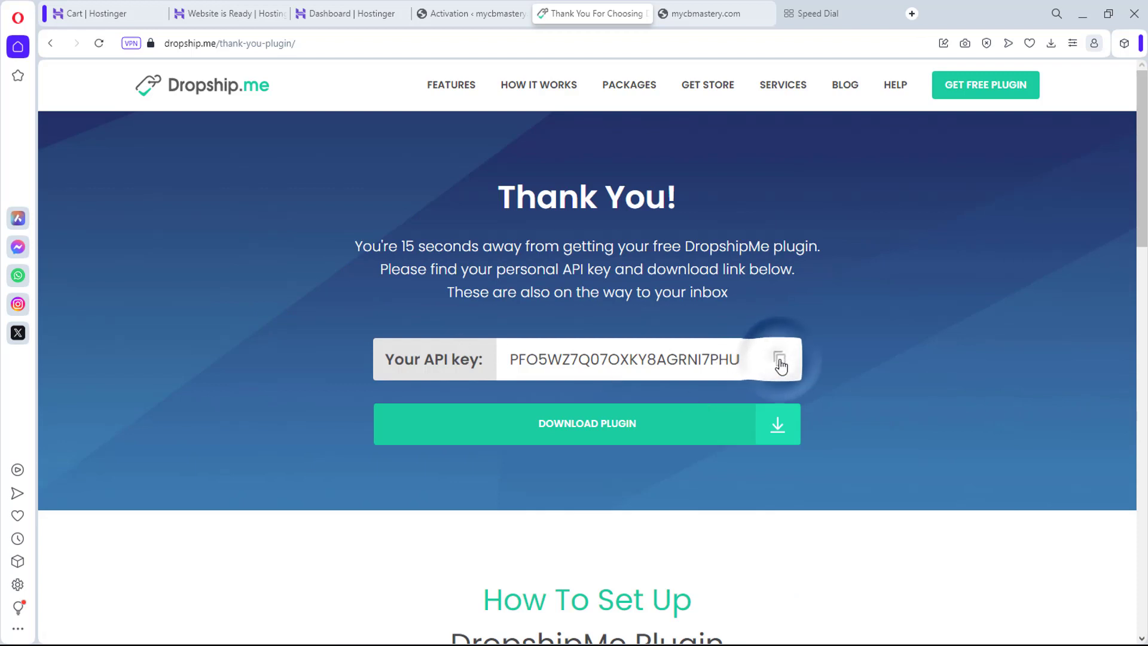
click(779, 433)
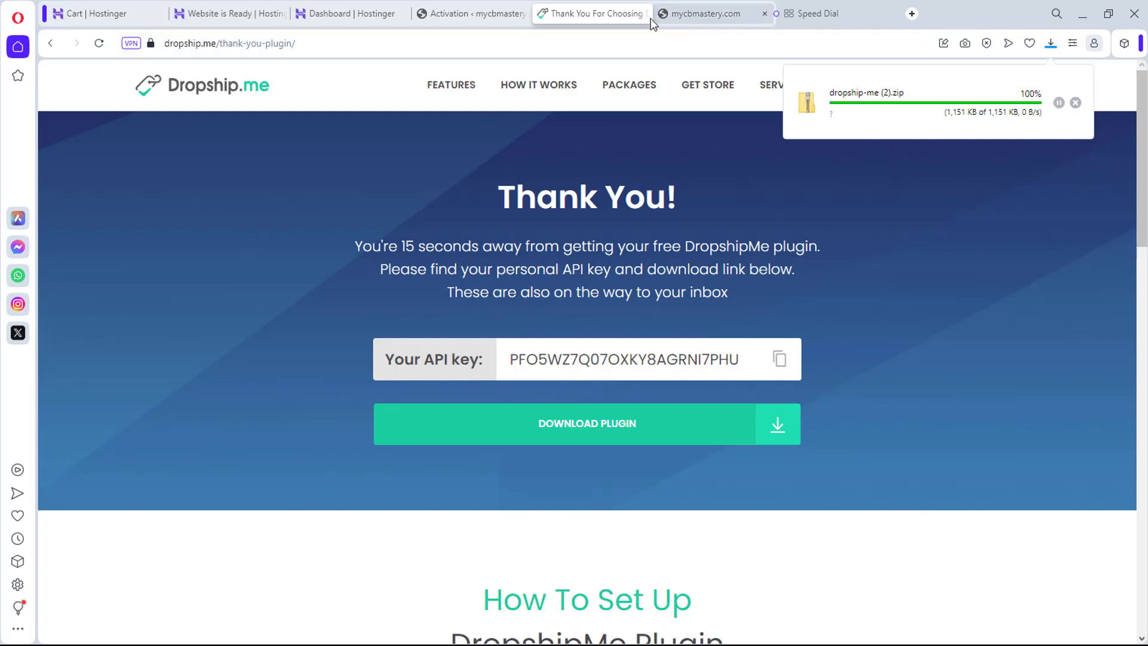
click(501, 12)
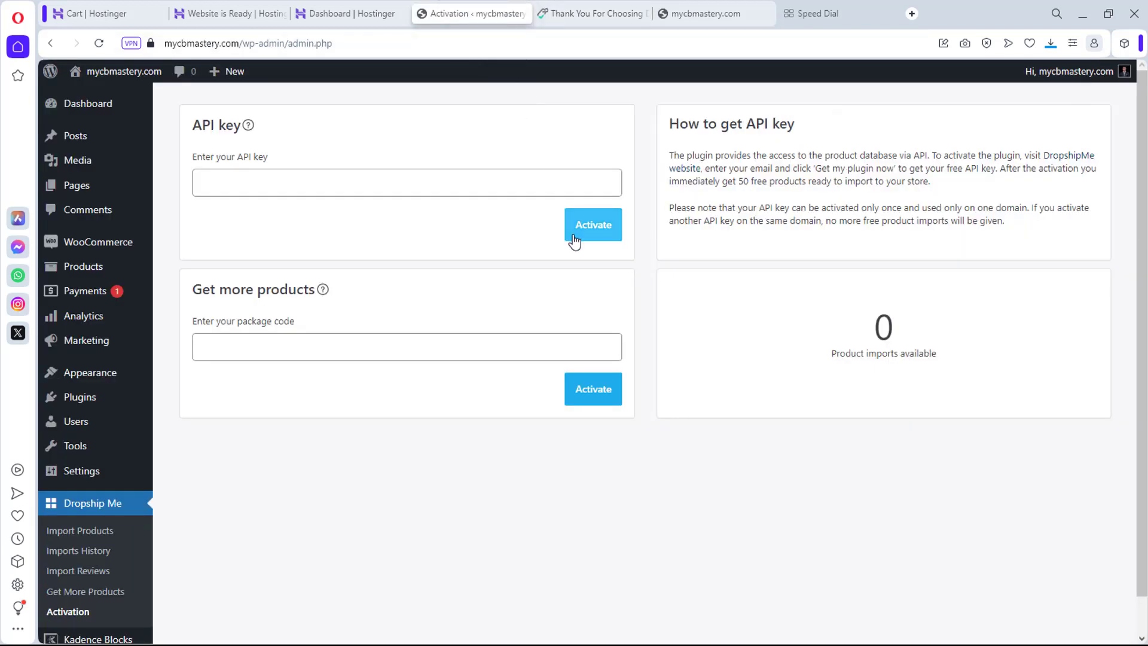
Step: Upload dropship-me (2).zip in Add Plugins, then cancel because Dropship Me 1.0.3.16 is already installed
mouse_move(120, 400)
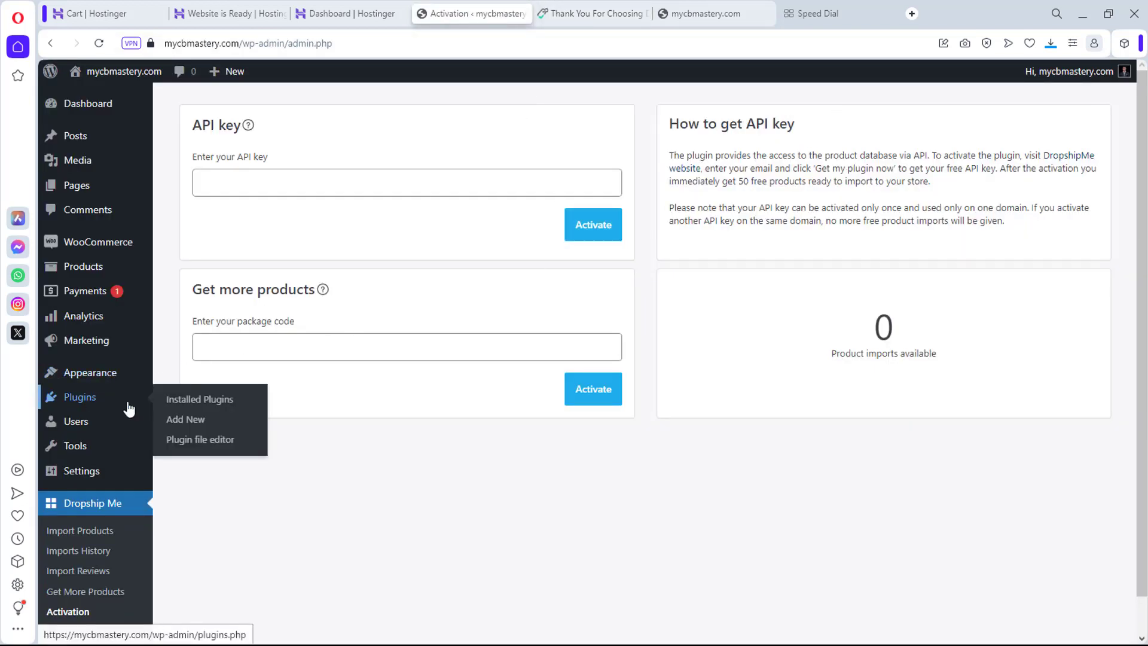
click(175, 422)
click(295, 111)
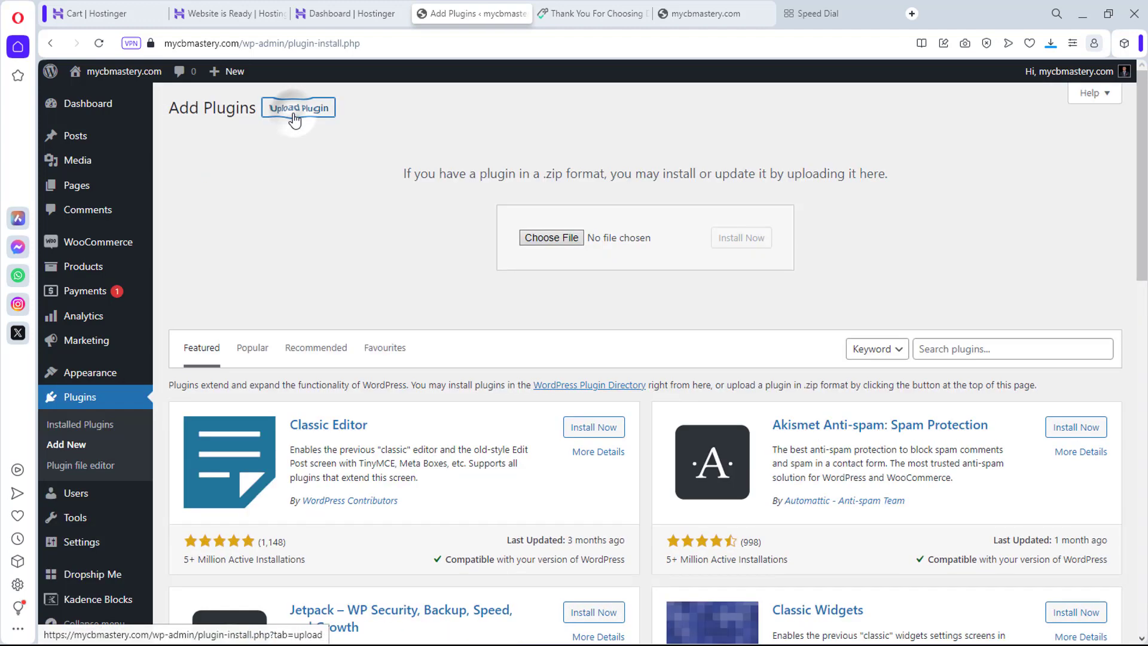
click(1049, 47)
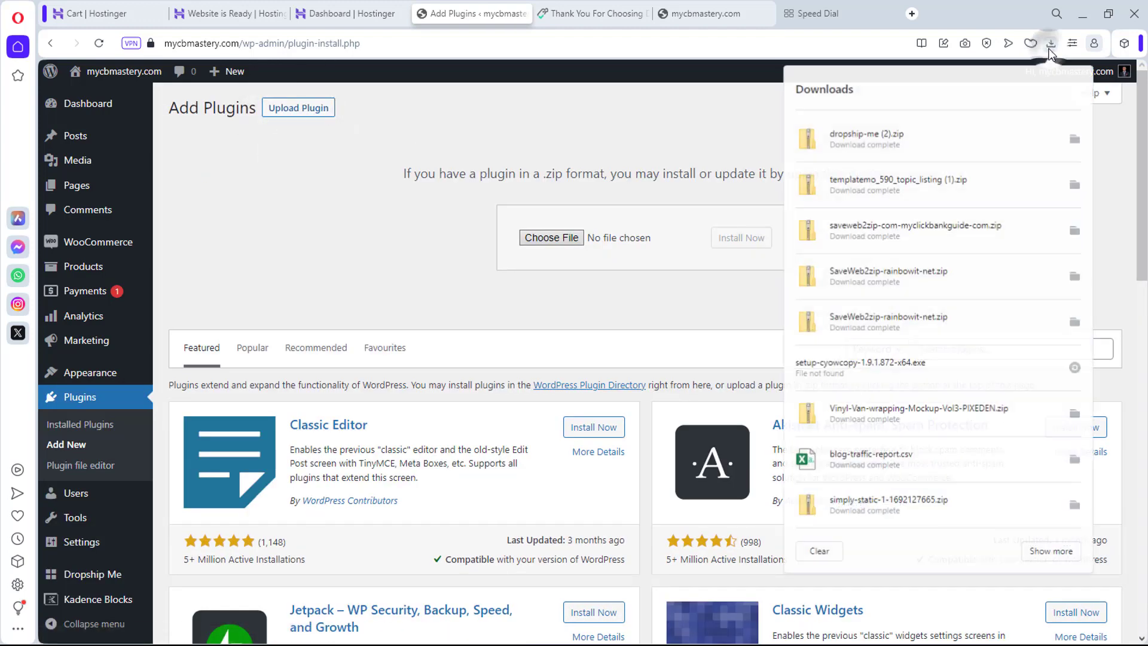
drag(867, 136, 598, 237)
click(750, 242)
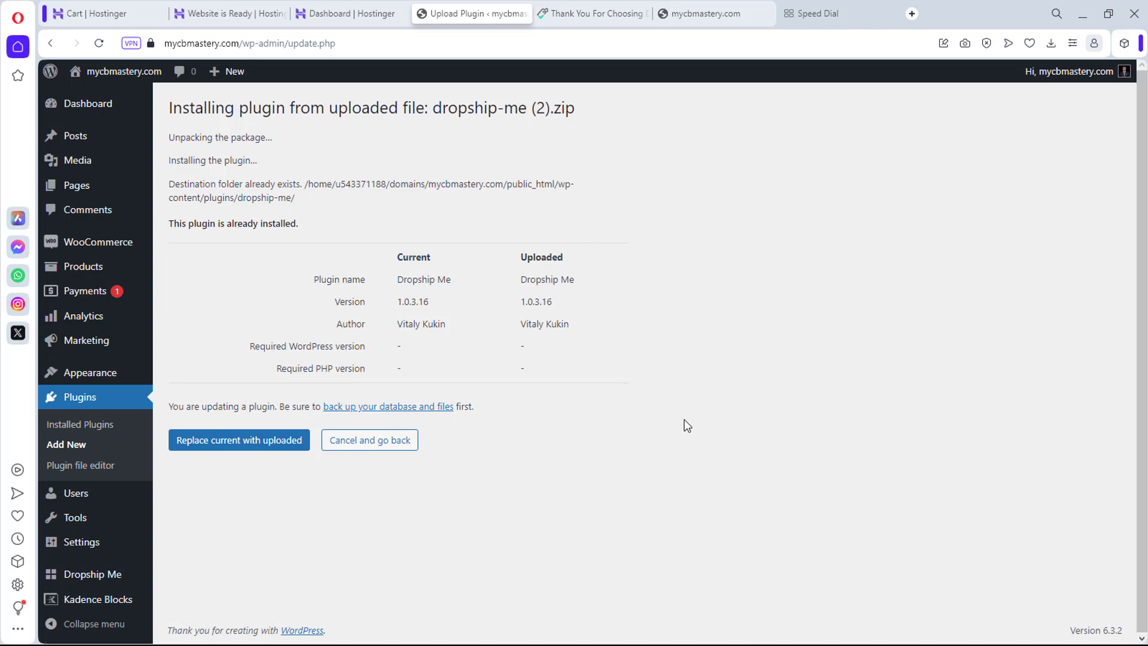
click(350, 447)
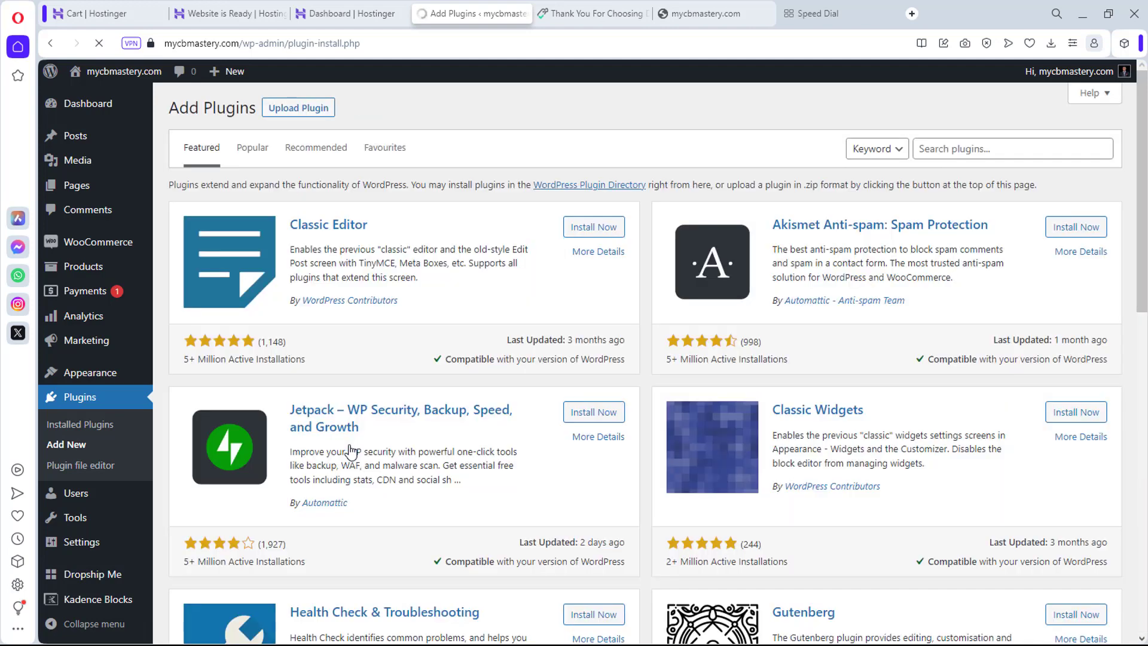
scroll(311, 436, down, 2)
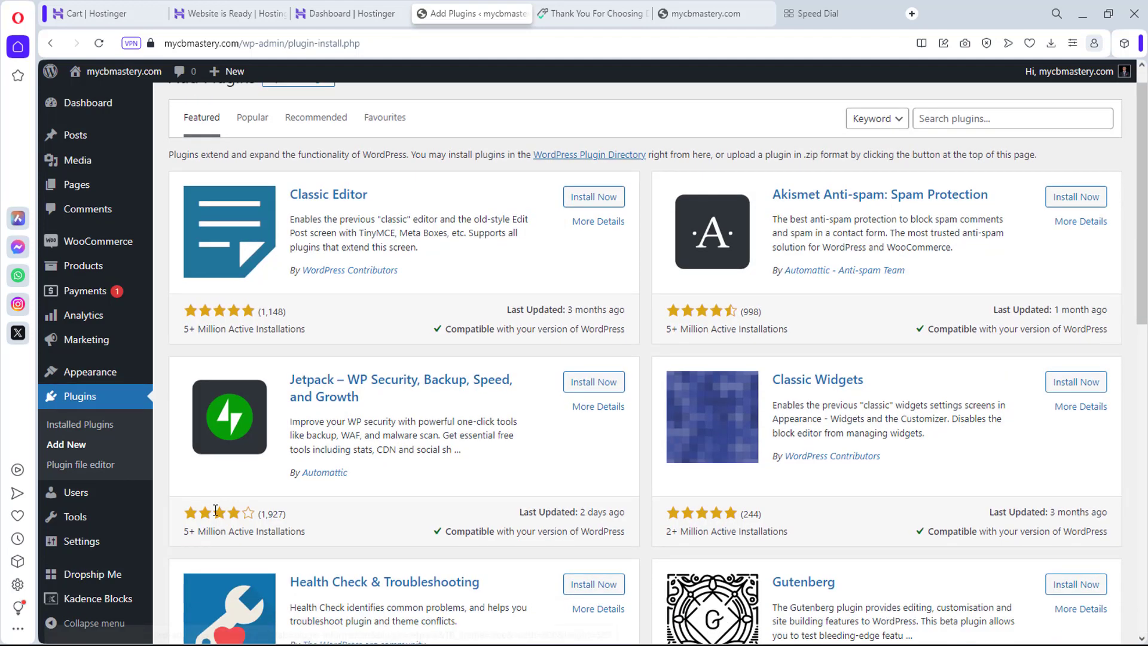
mouse_move(81, 581)
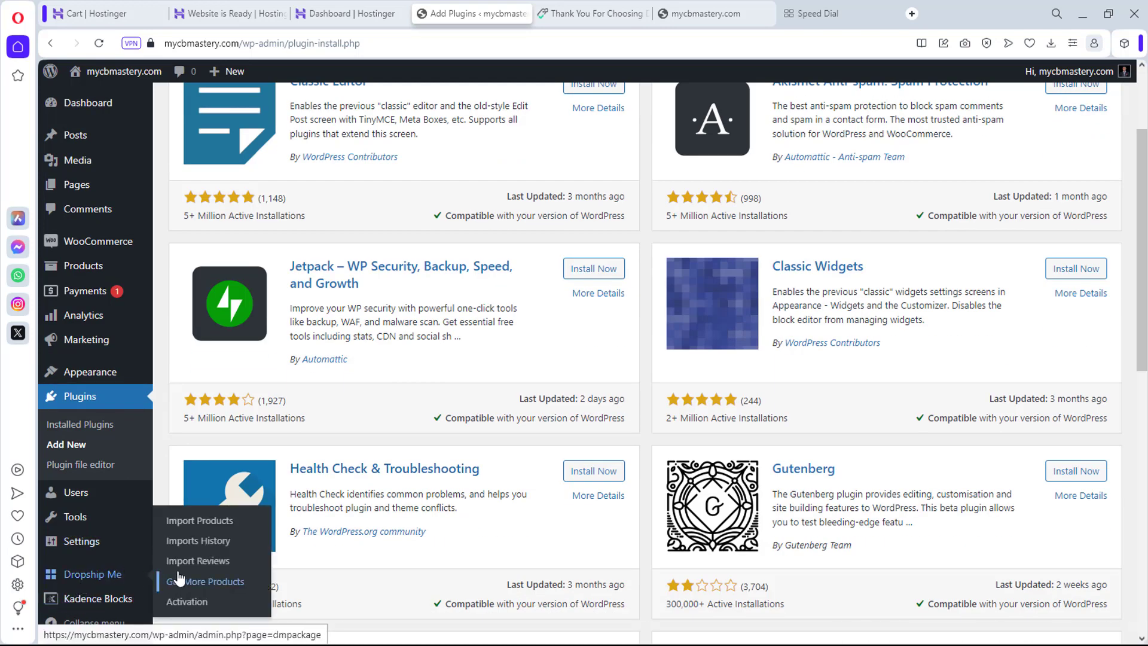
Step: Paste the copied API key on the Dropship Me Activation page and activate it
click(188, 602)
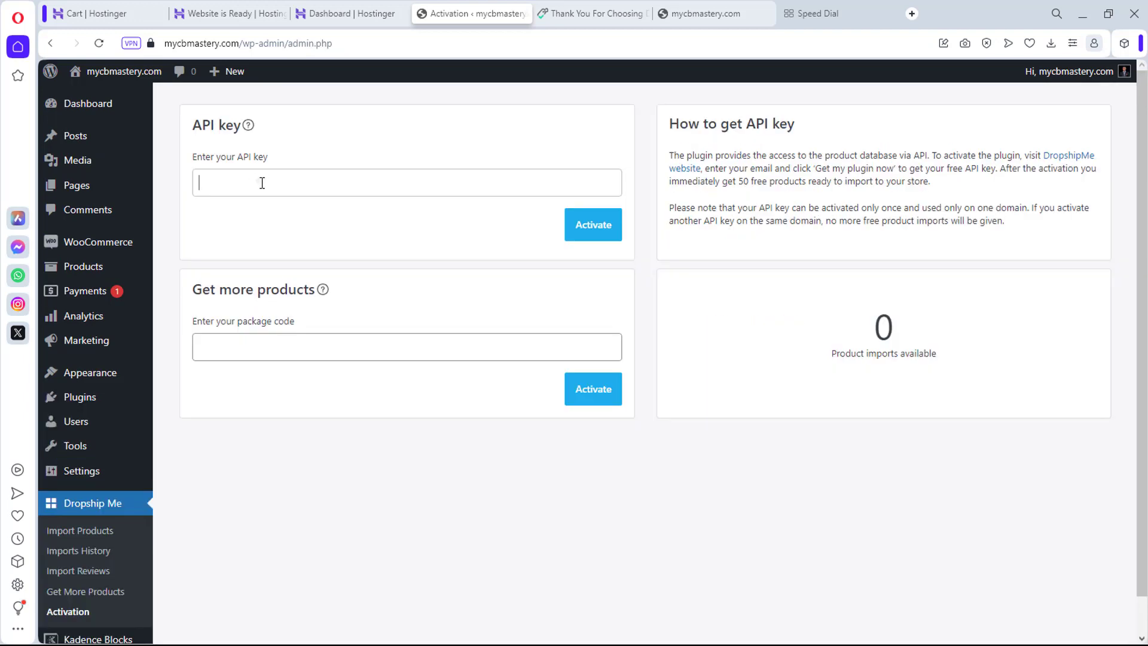
click(262, 182)
key(ctrl+v)
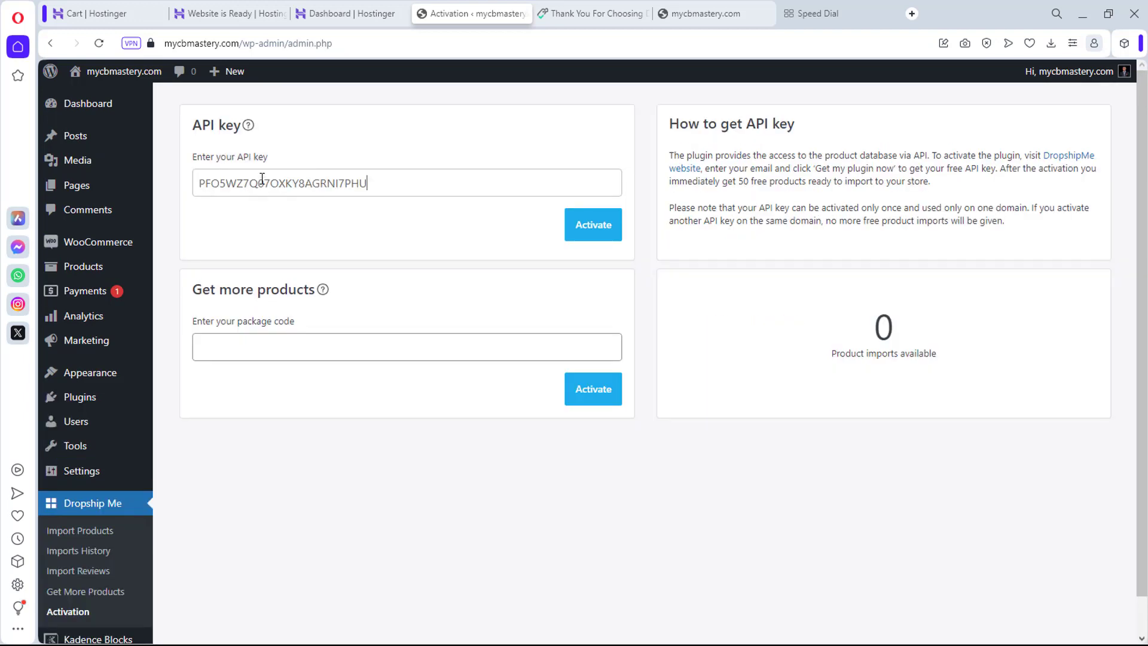
click(590, 225)
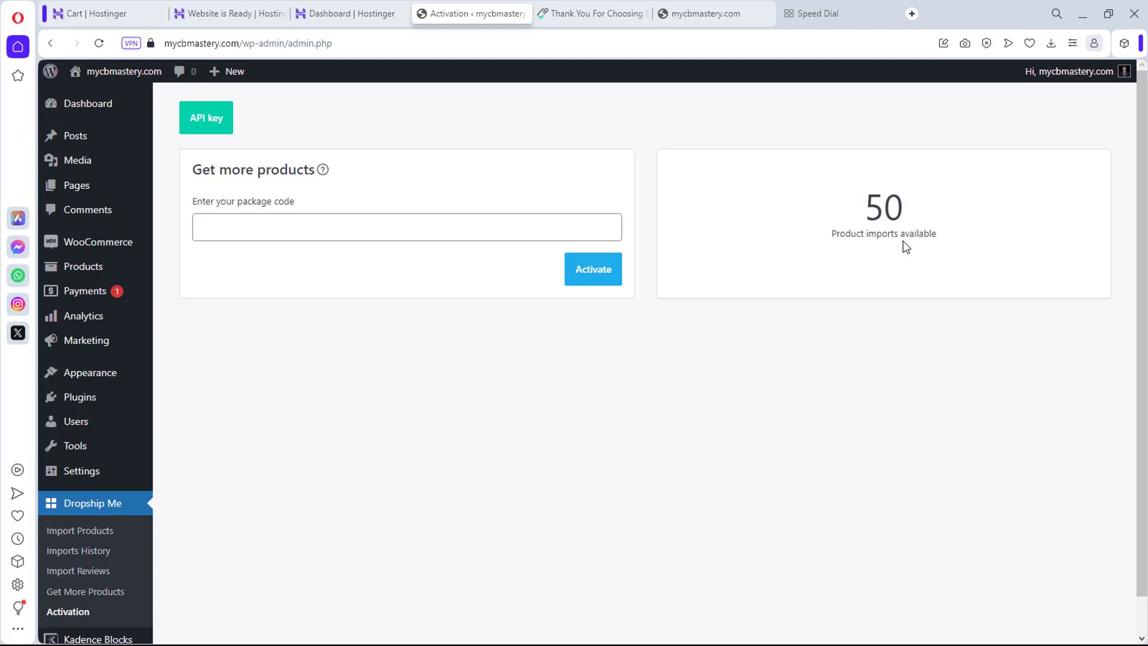
scroll(752, 357, down, 1)
Step: Open Dropship Me Import Products and scroll through the 920-page product catalogue
click(81, 494)
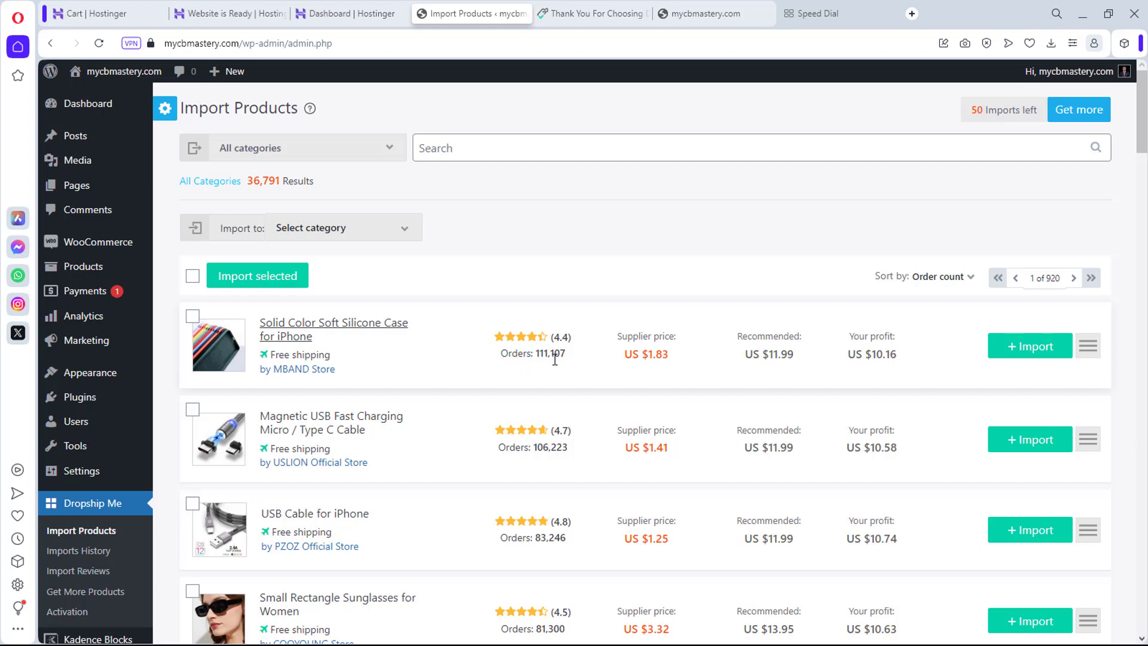
scroll(538, 362, down, 3)
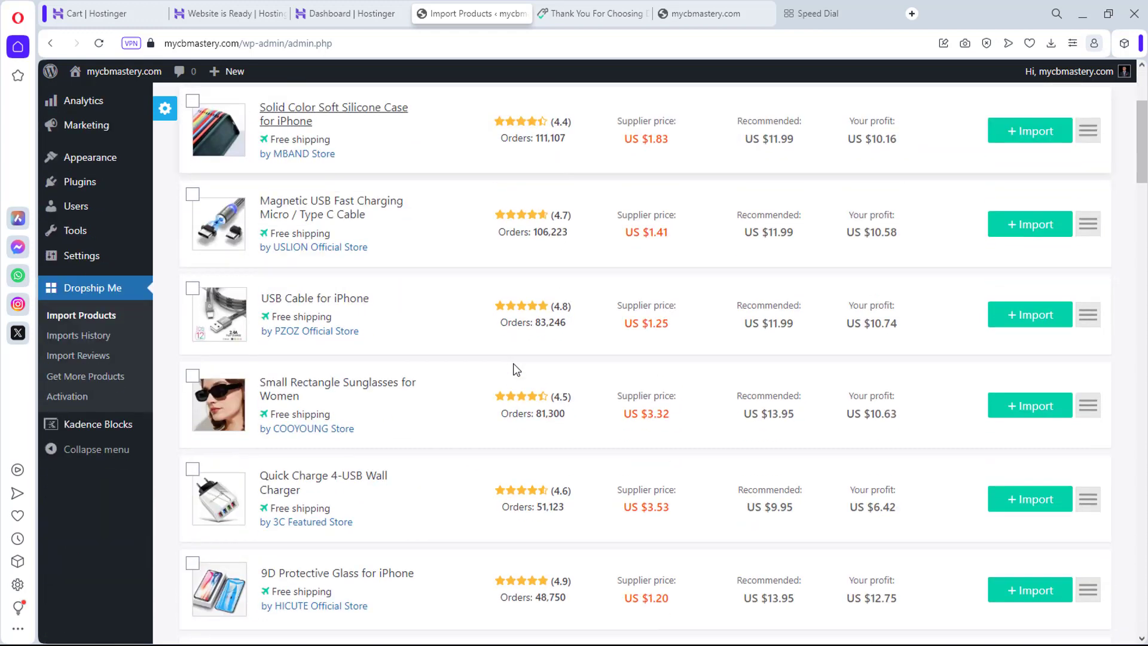
scroll(517, 370, down, 5)
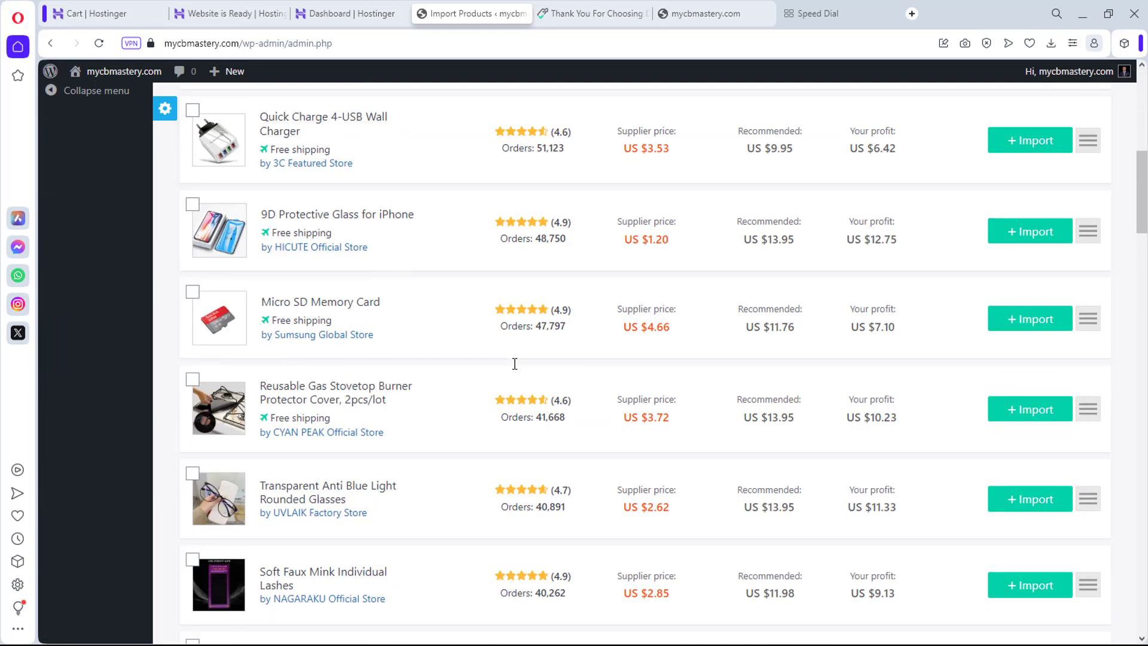
scroll(514, 364, down, 1)
scroll(587, 367, down, 2)
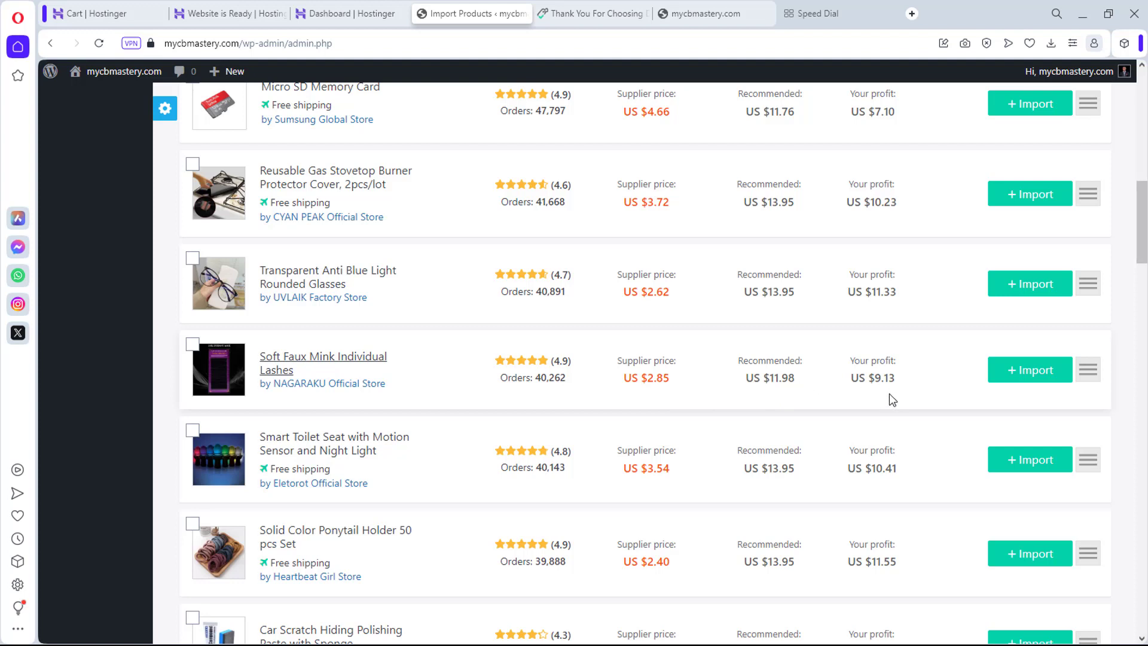
scroll(556, 451, down, 5)
scroll(556, 457, up, 20)
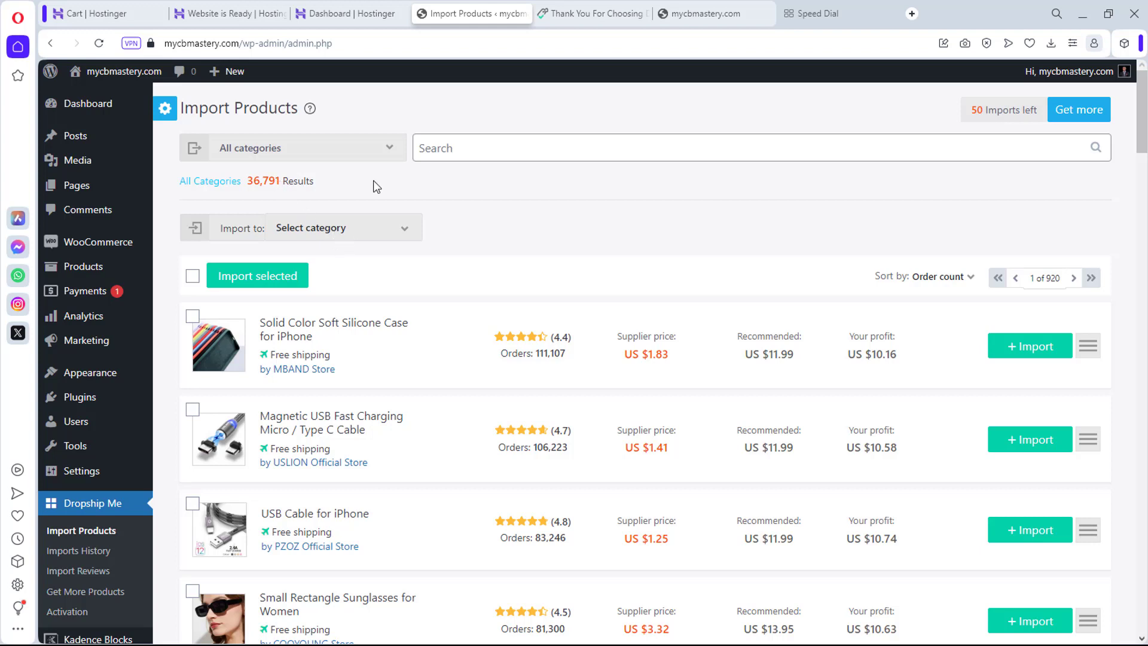
Step: Filter the import list to Smart Electronics, keeping all its sub-categories
click(385, 146)
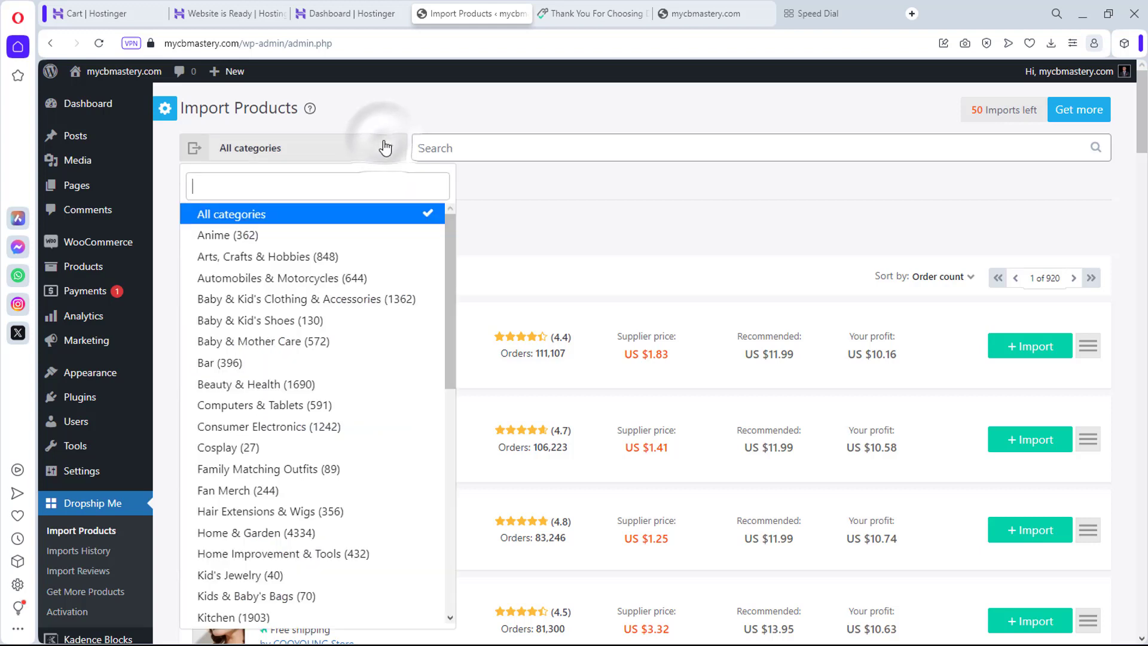
scroll(319, 307, down, 1)
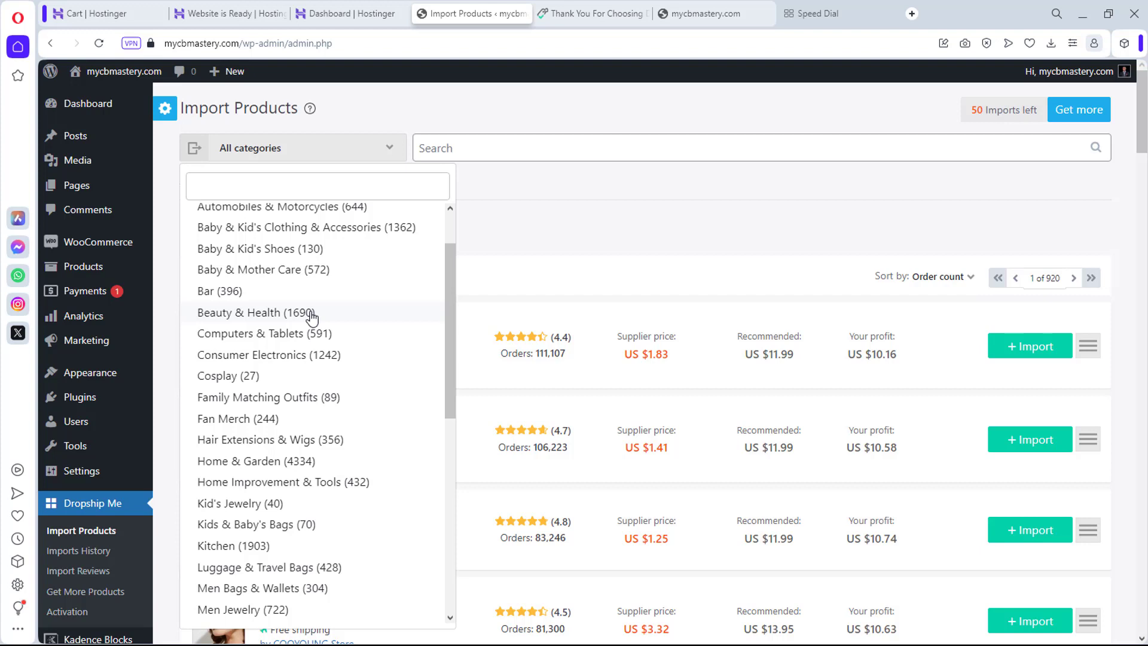
scroll(321, 332, down, 2)
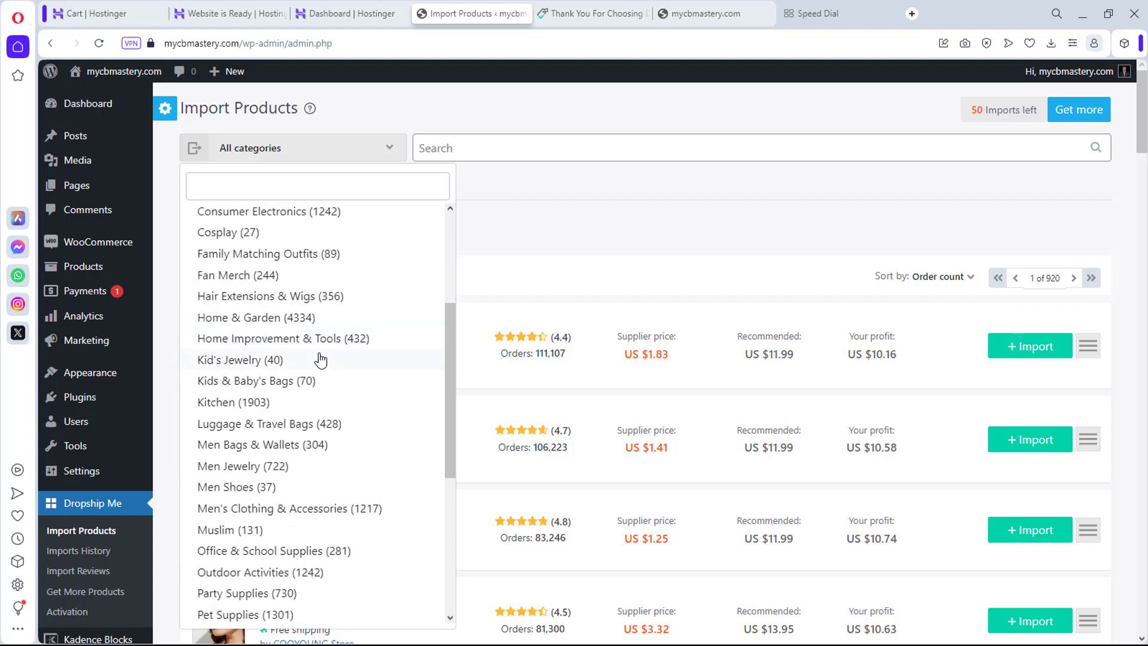
scroll(243, 392, down, 2)
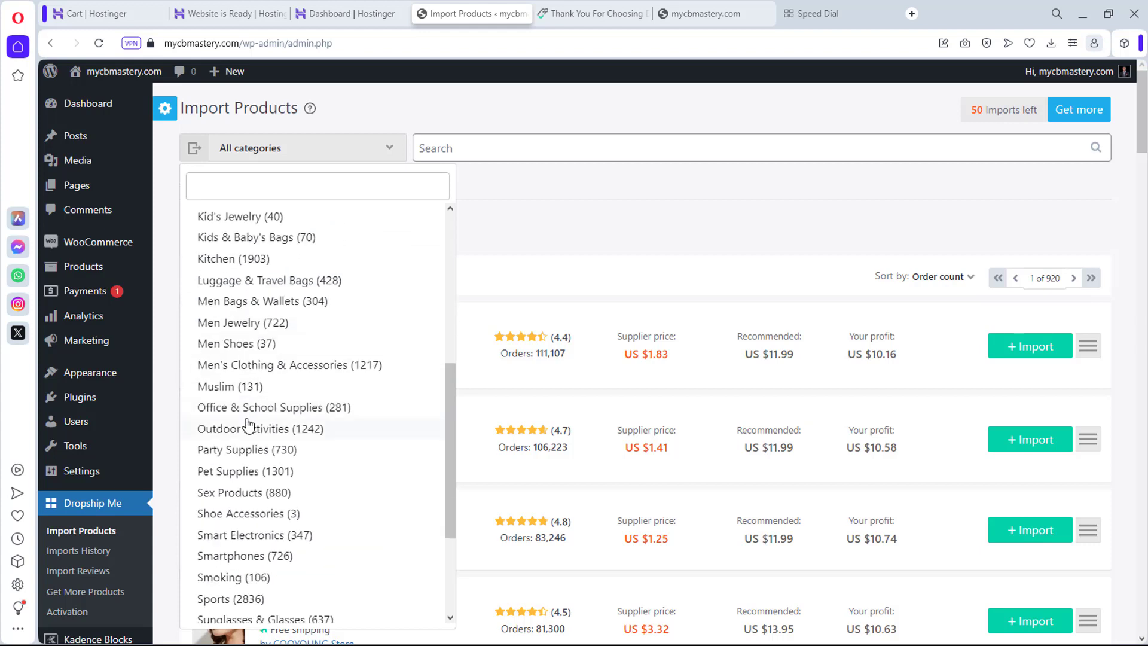
scroll(248, 427, down, 1)
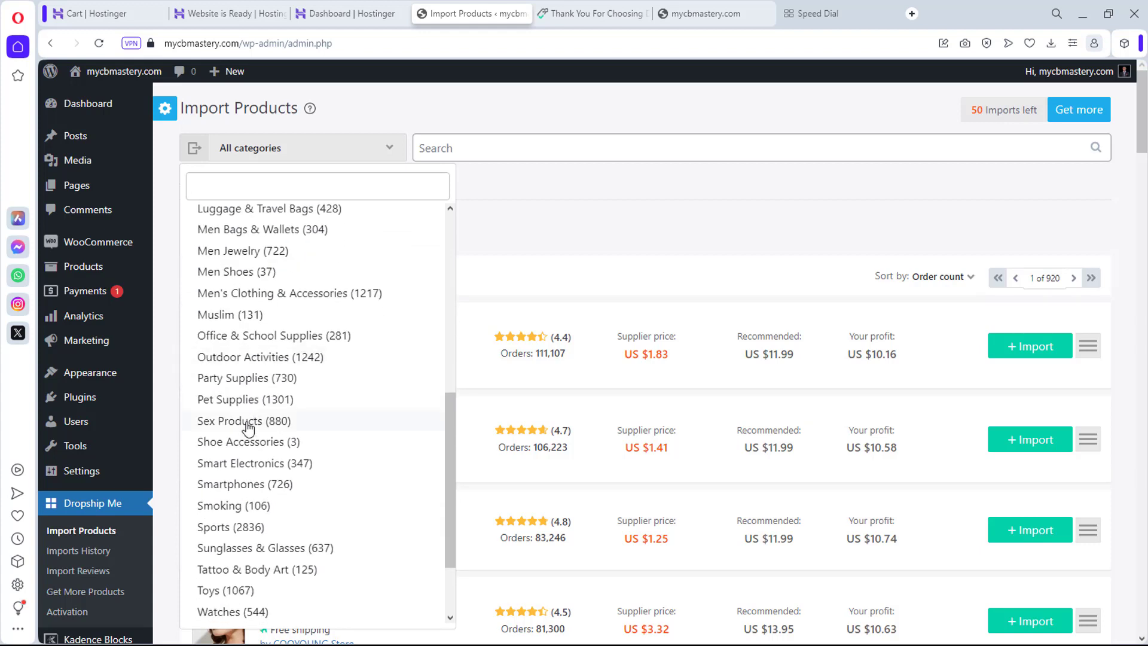
click(250, 464)
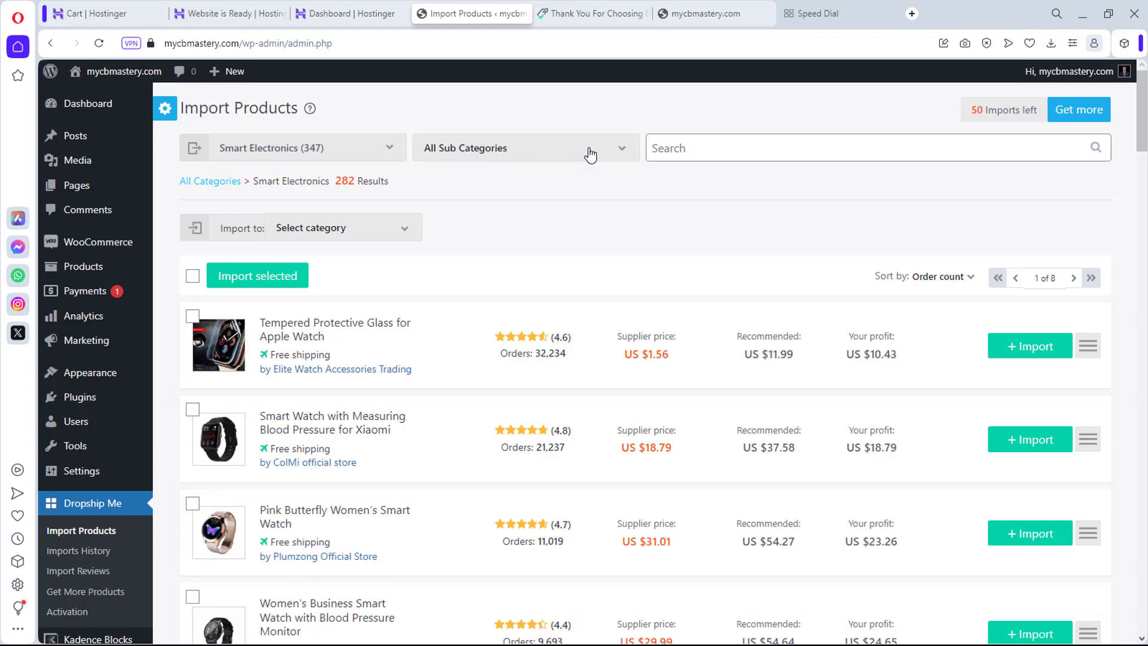
click(590, 153)
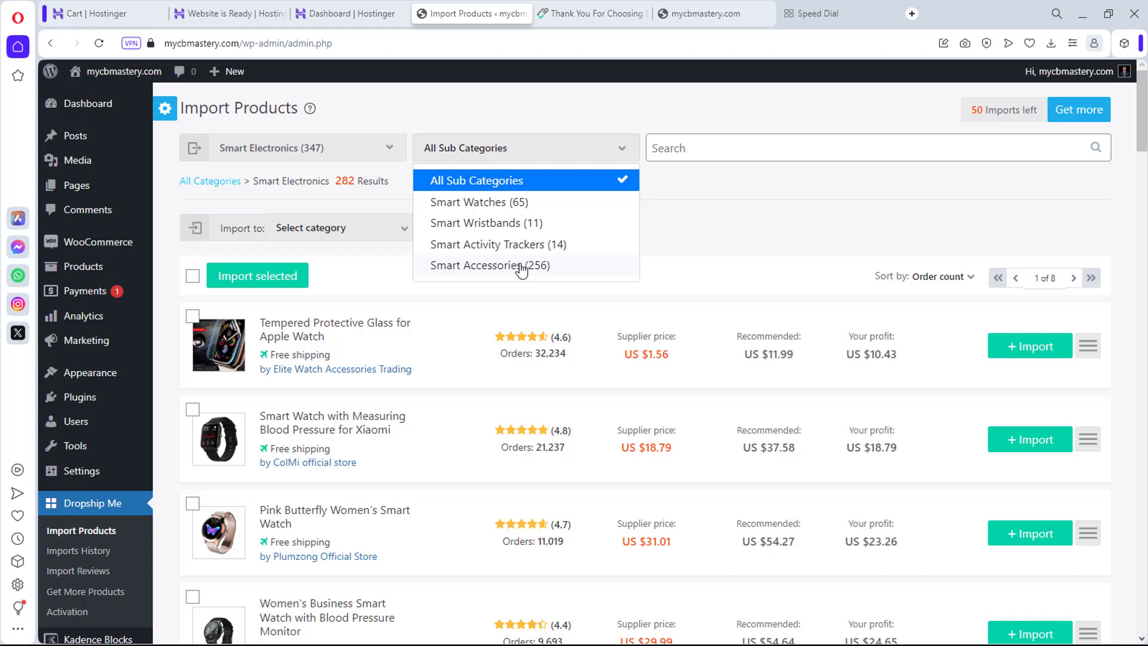
click(780, 216)
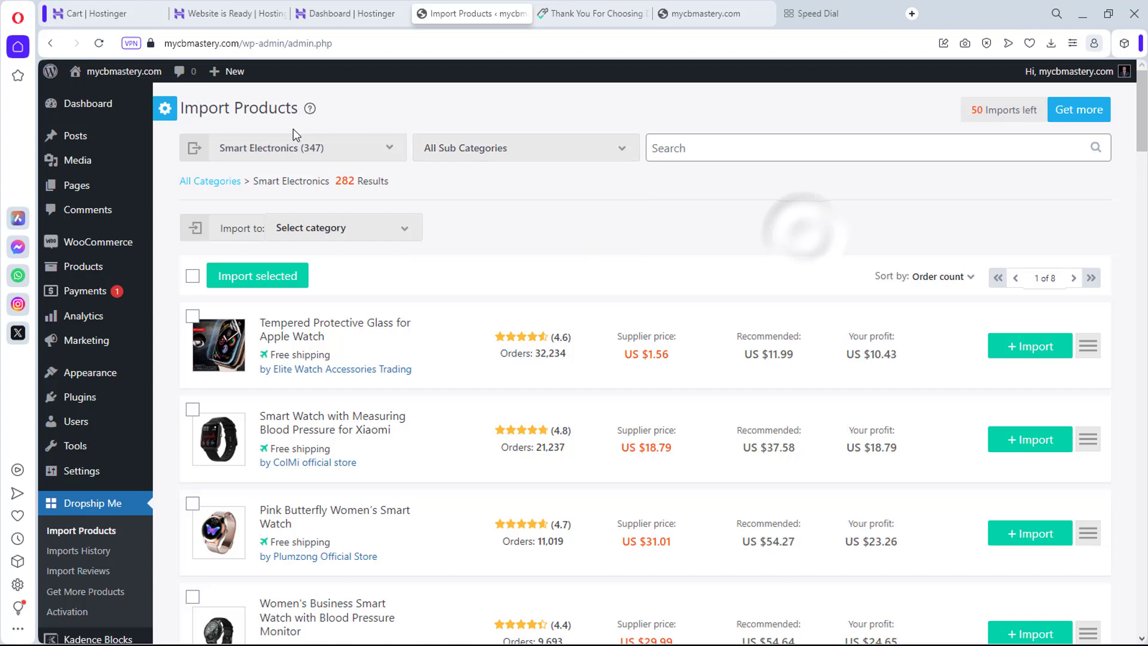
Step: Set the category filter back to All categories
click(291, 155)
scroll(306, 253, up, 6)
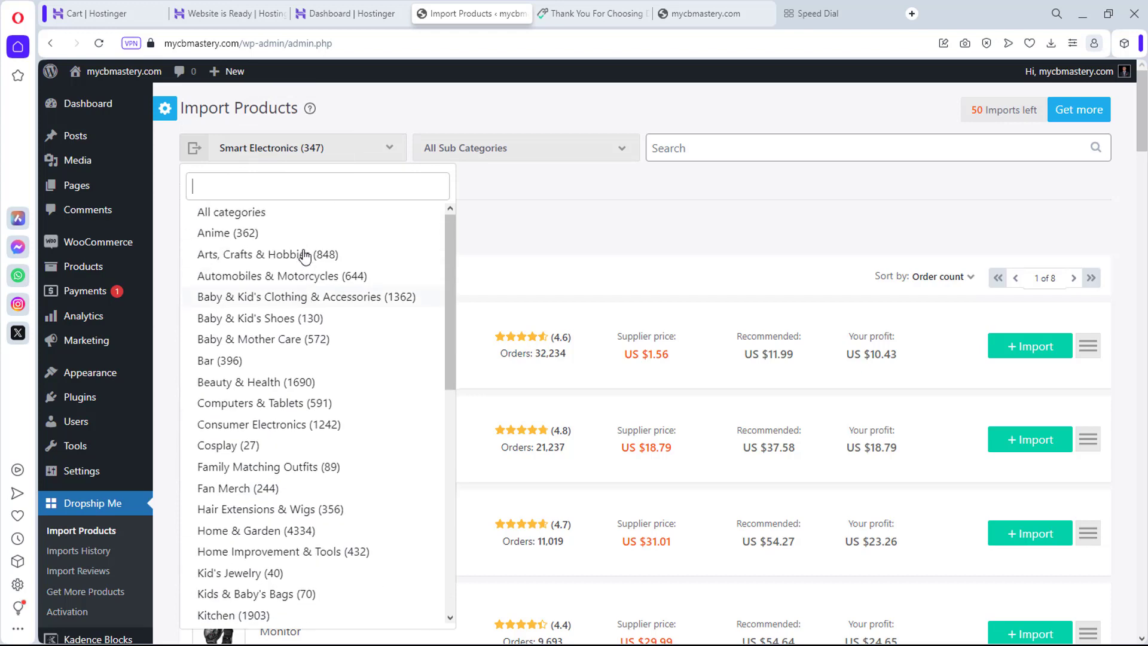
click(245, 214)
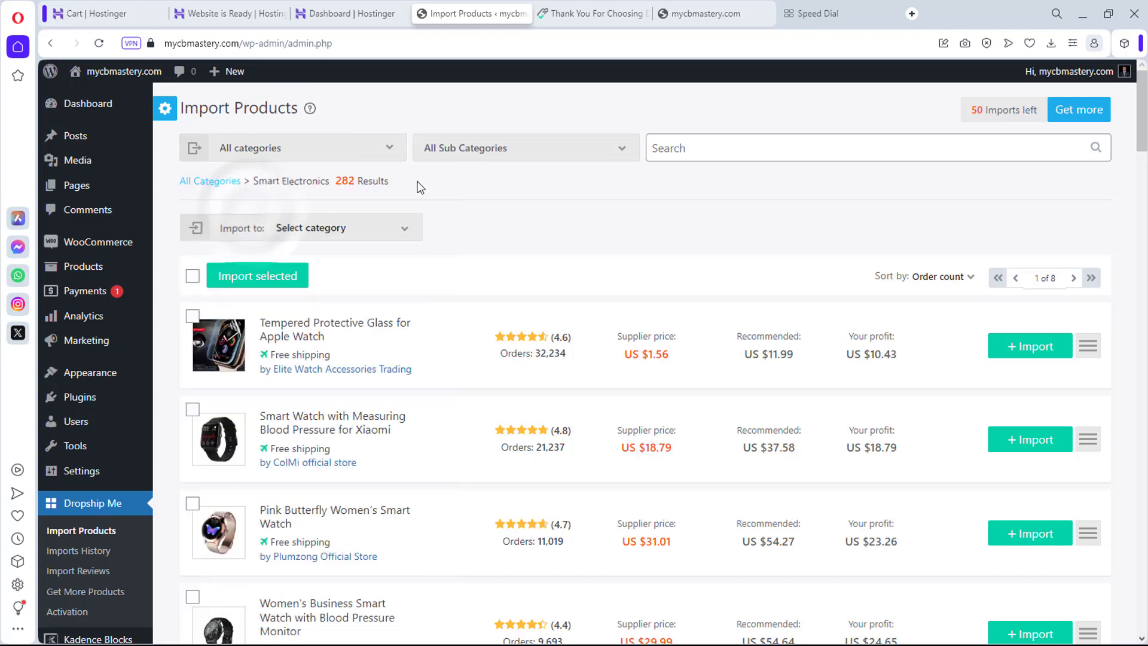
Step: Search the import catalogue for 'speaker' and scroll through the results
click(733, 151)
text(speaker)
key(Return)
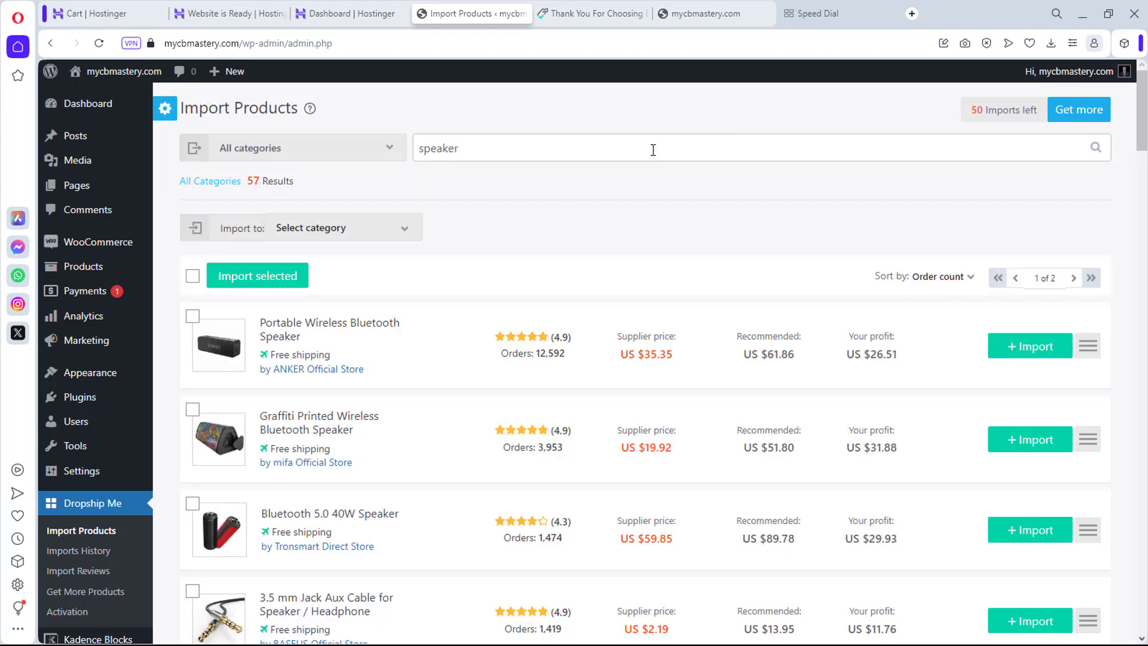
scroll(579, 315, down, 1)
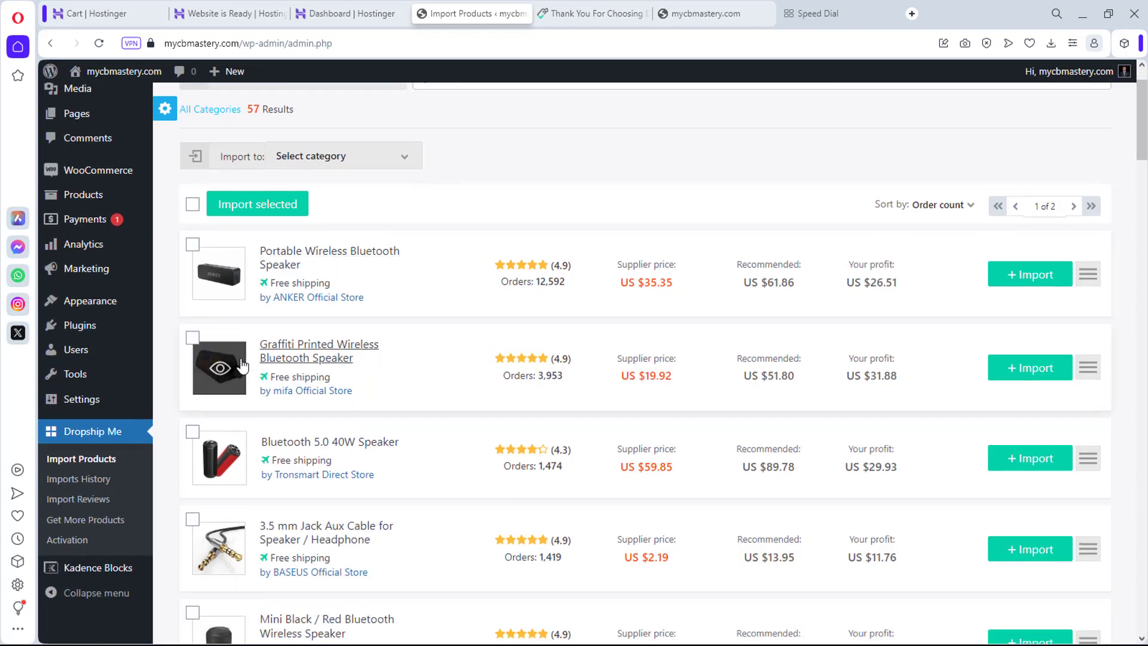
scroll(329, 323, down, 3)
scroll(310, 415, down, 1)
mouse_move(225, 358)
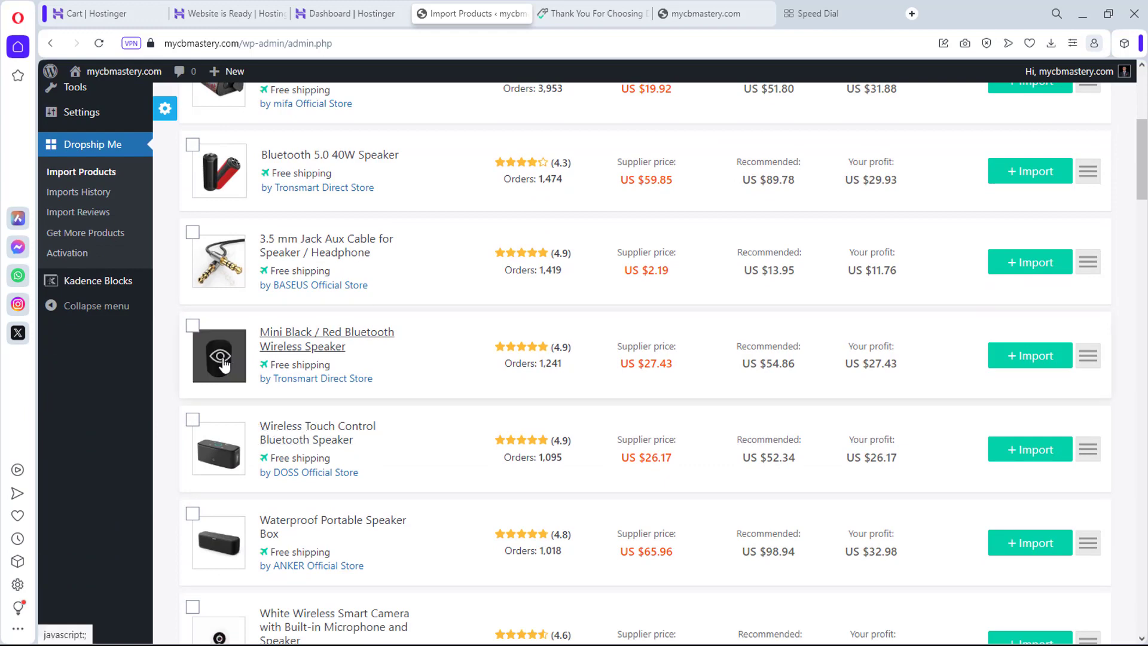
scroll(224, 363, down, 3)
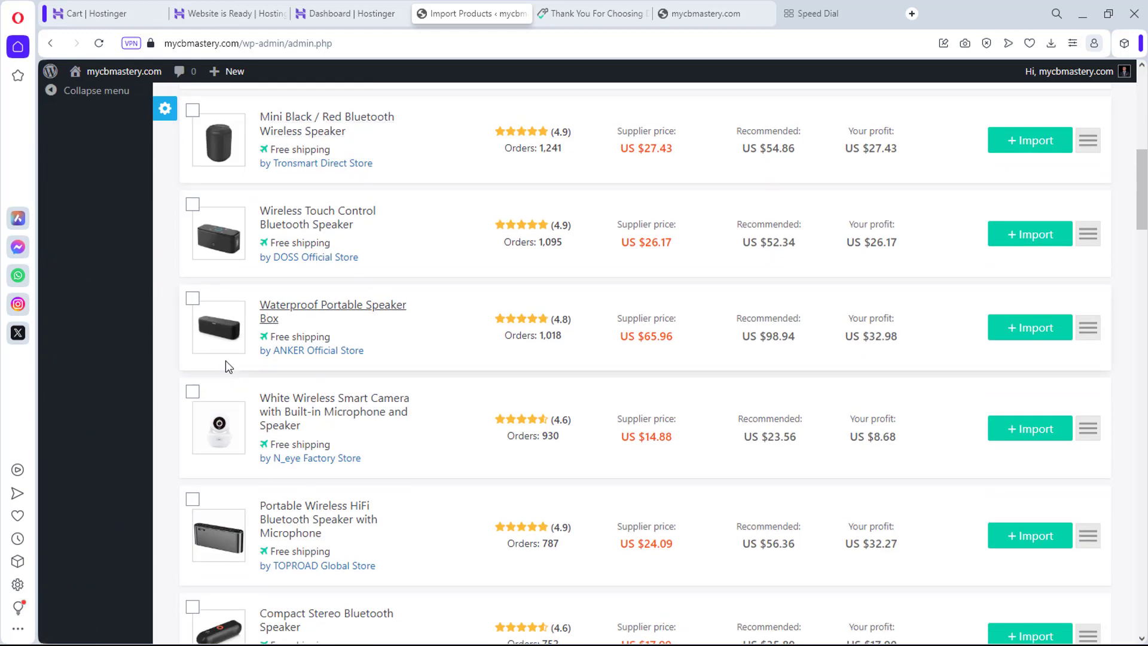
scroll(225, 361, down, 5)
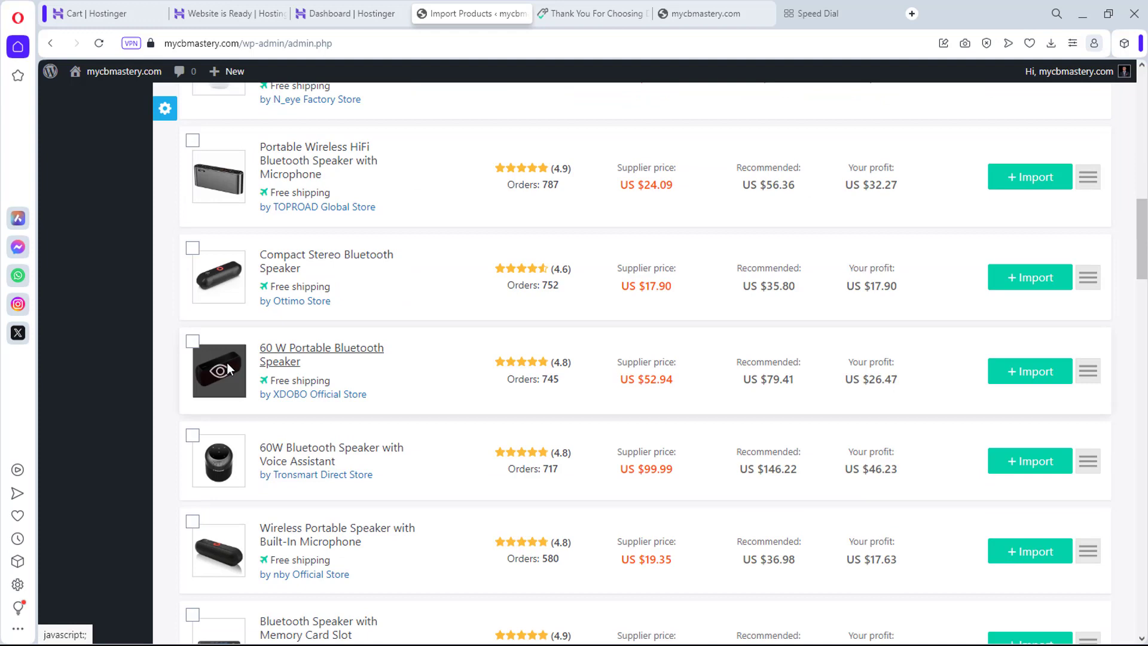
scroll(228, 374, down, 1)
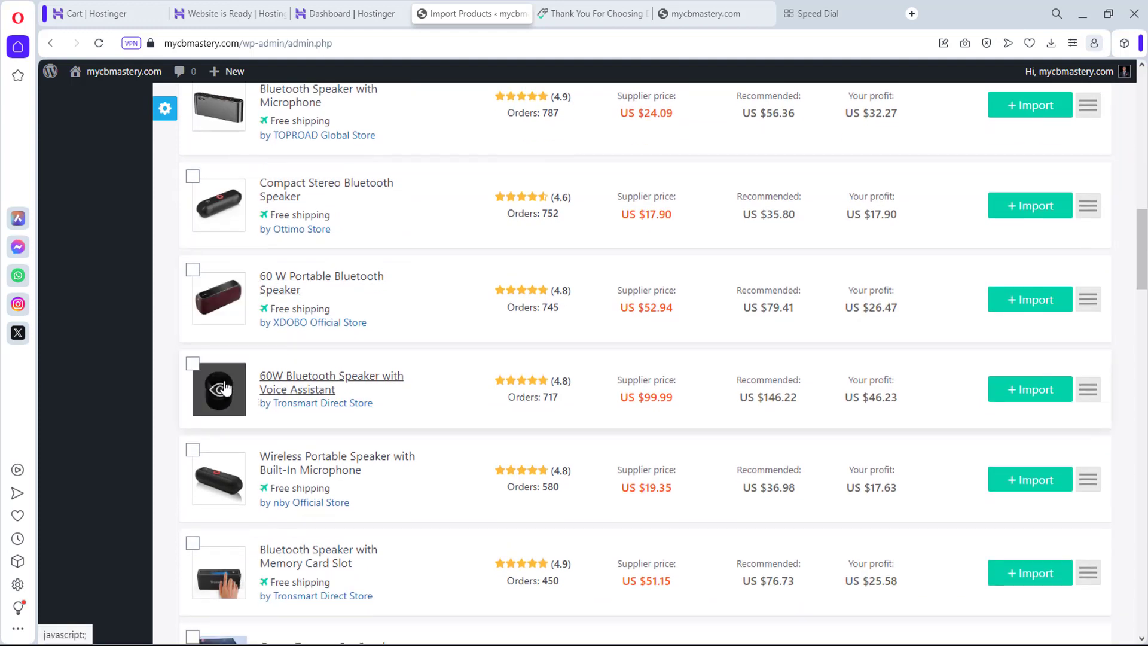
scroll(299, 389, down, 4)
scroll(307, 386, down, 3)
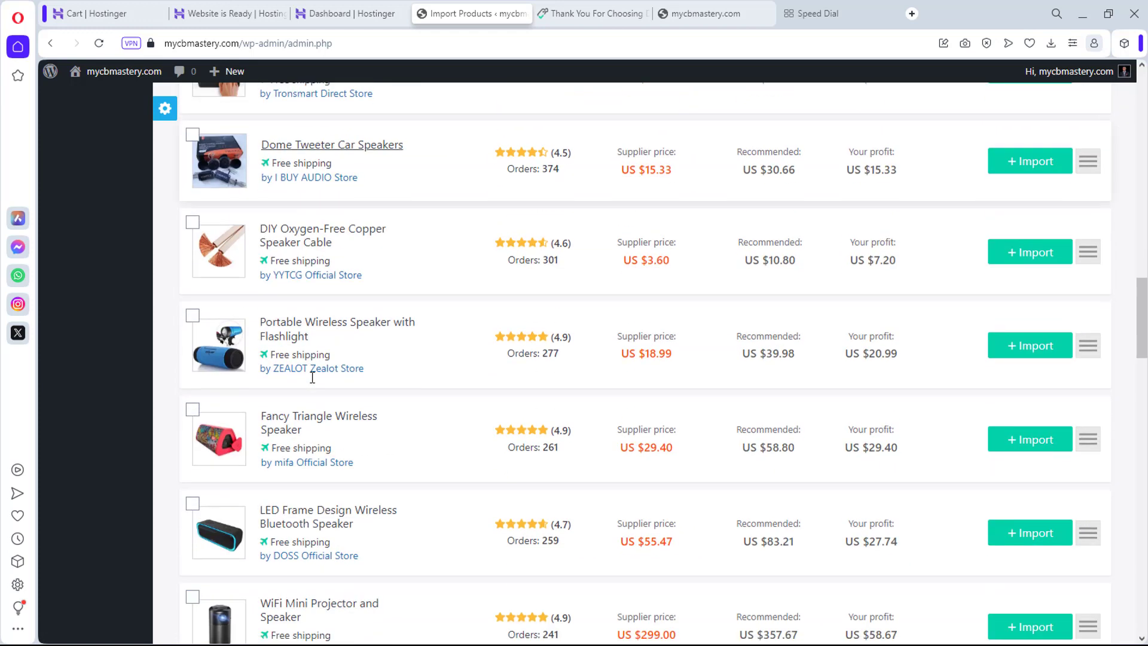
scroll(313, 377, down, 3)
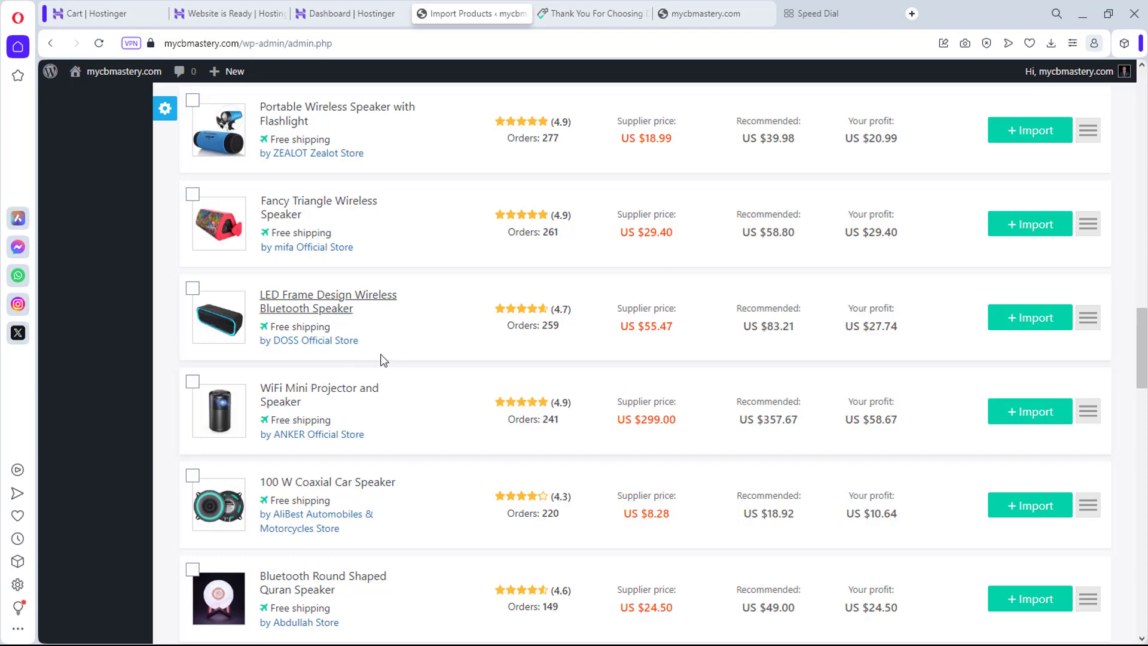
Step: Open the Mini Black / Red Bluetooth Wireless Speaker's product details
scroll(379, 358, up, 7)
scroll(382, 359, up, 6)
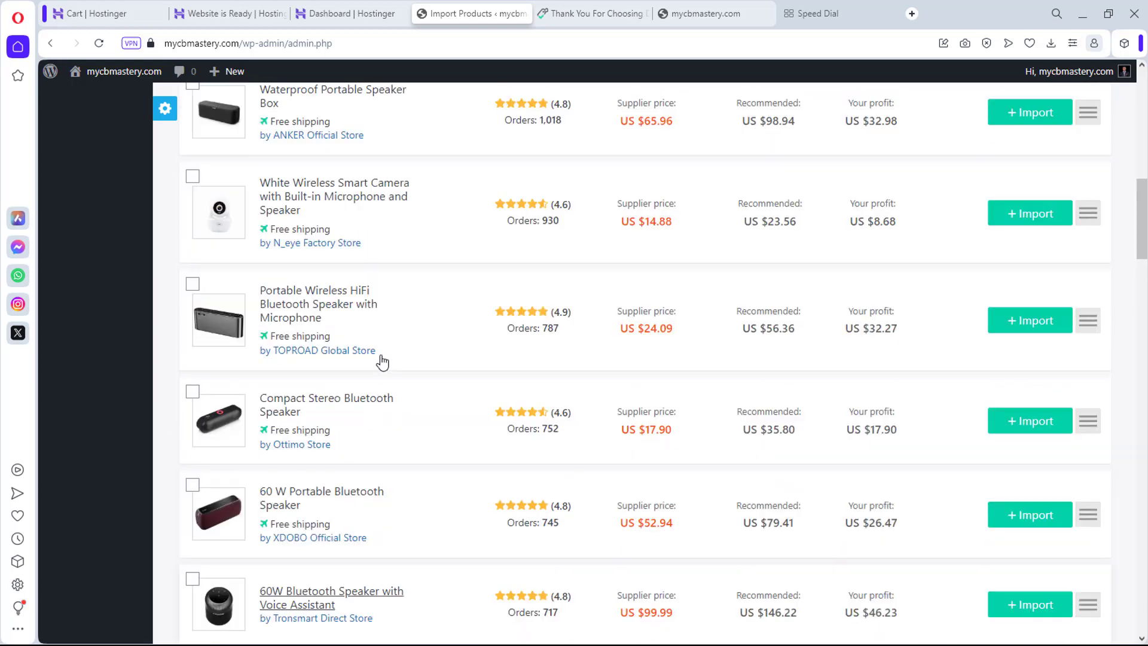
scroll(383, 360, up, 4)
scroll(381, 359, down, 3)
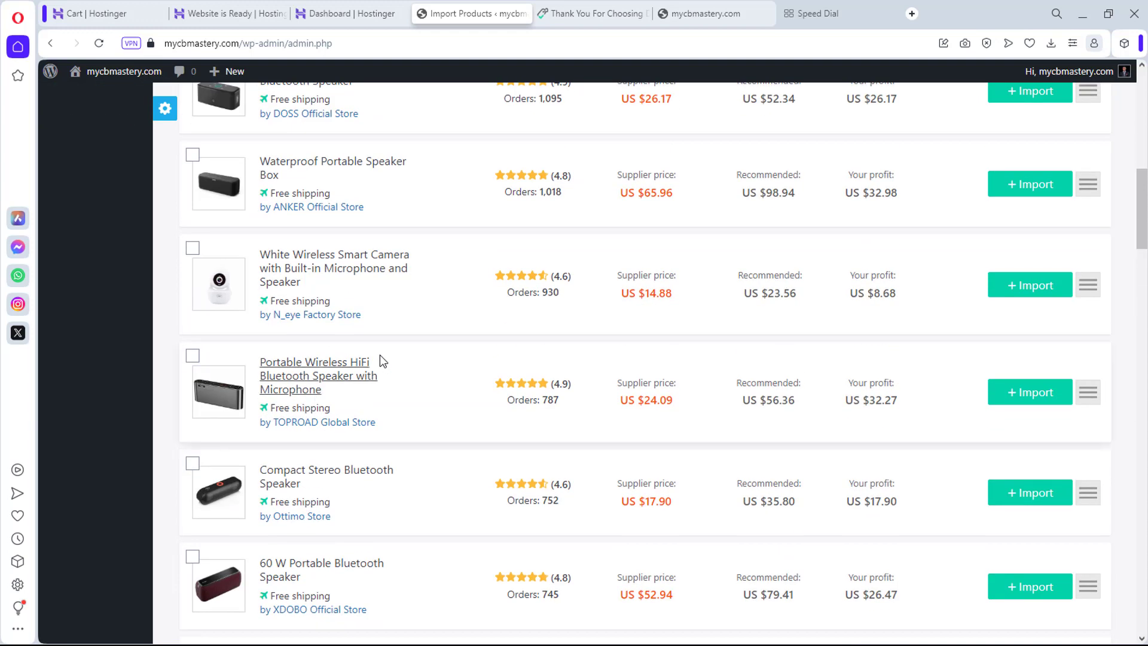
scroll(379, 354, up, 5)
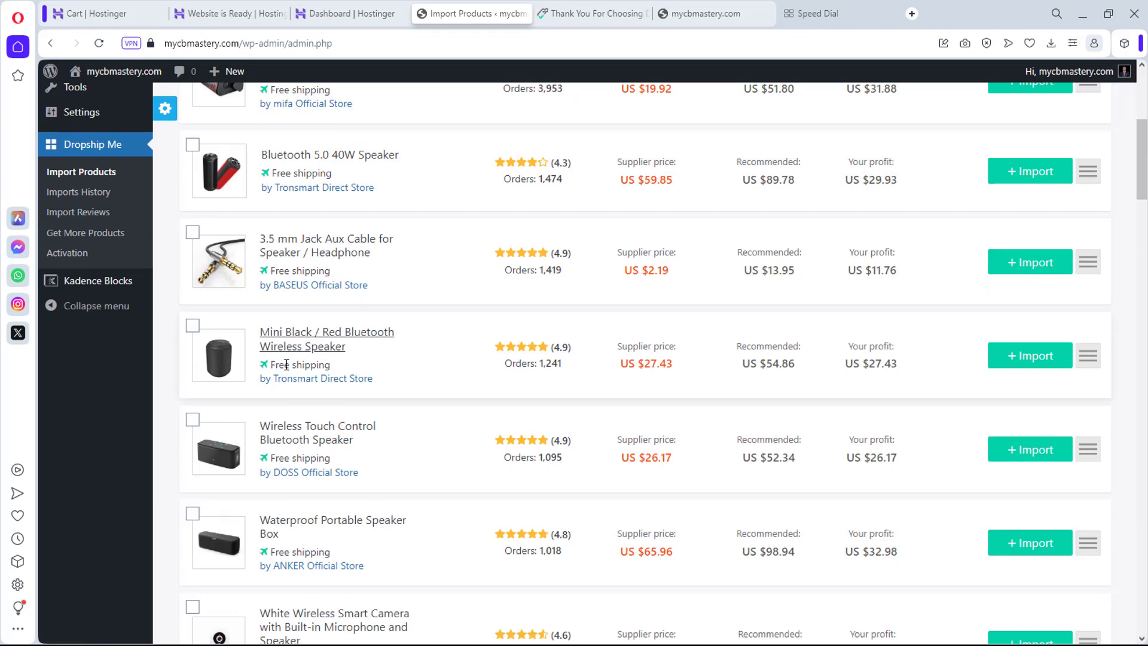
scroll(287, 365, down, 5)
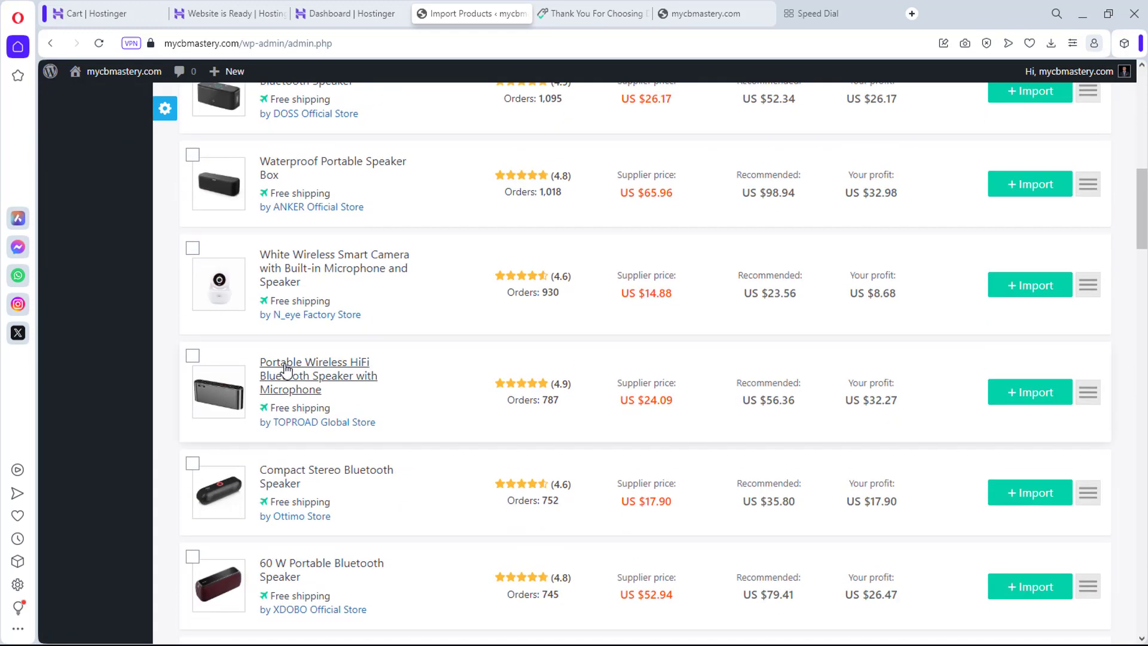
scroll(286, 370, down, 2)
scroll(283, 366, down, 4)
scroll(283, 362, up, 10)
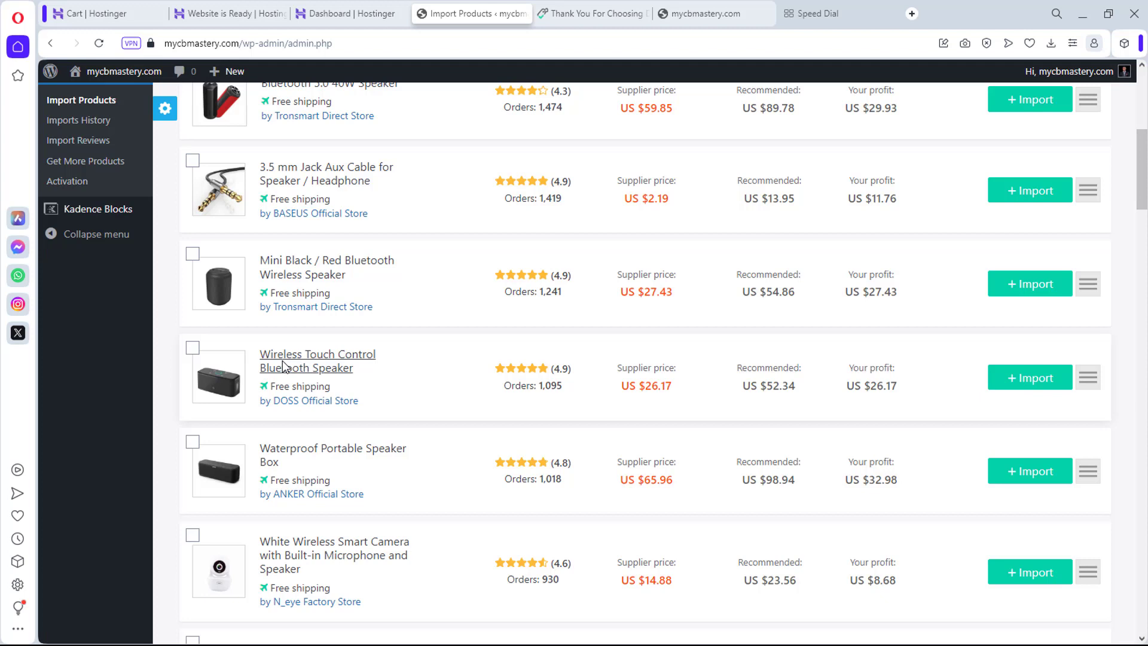
click(301, 265)
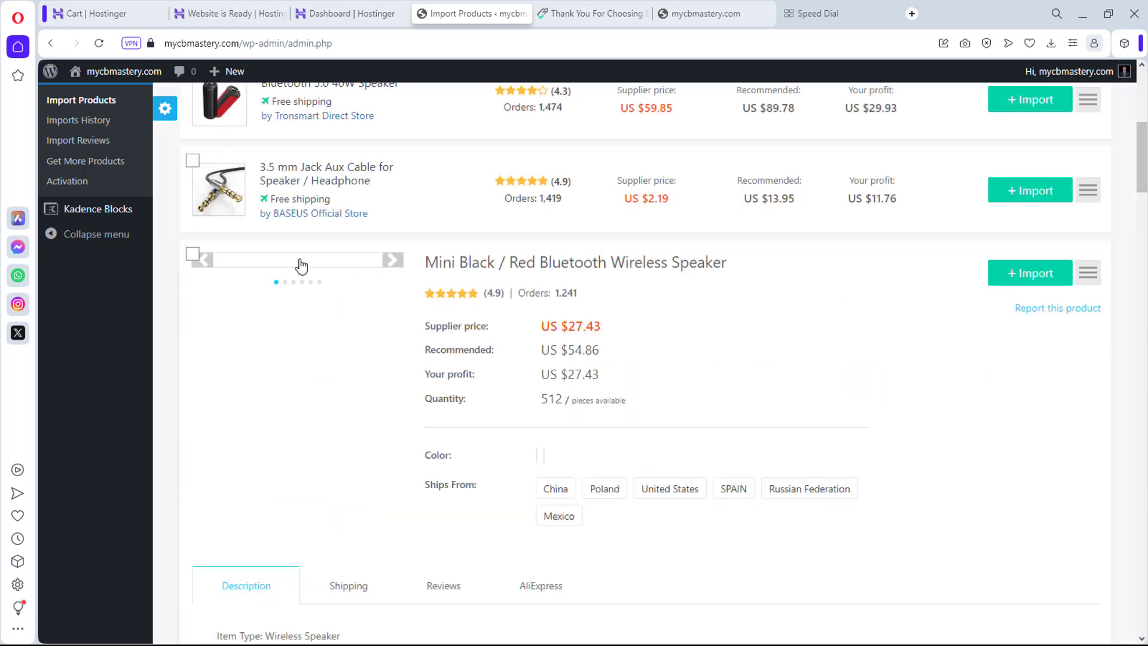
Step: Flip through the speaker's product photos and scroll through its details
scroll(687, 392, down, 2)
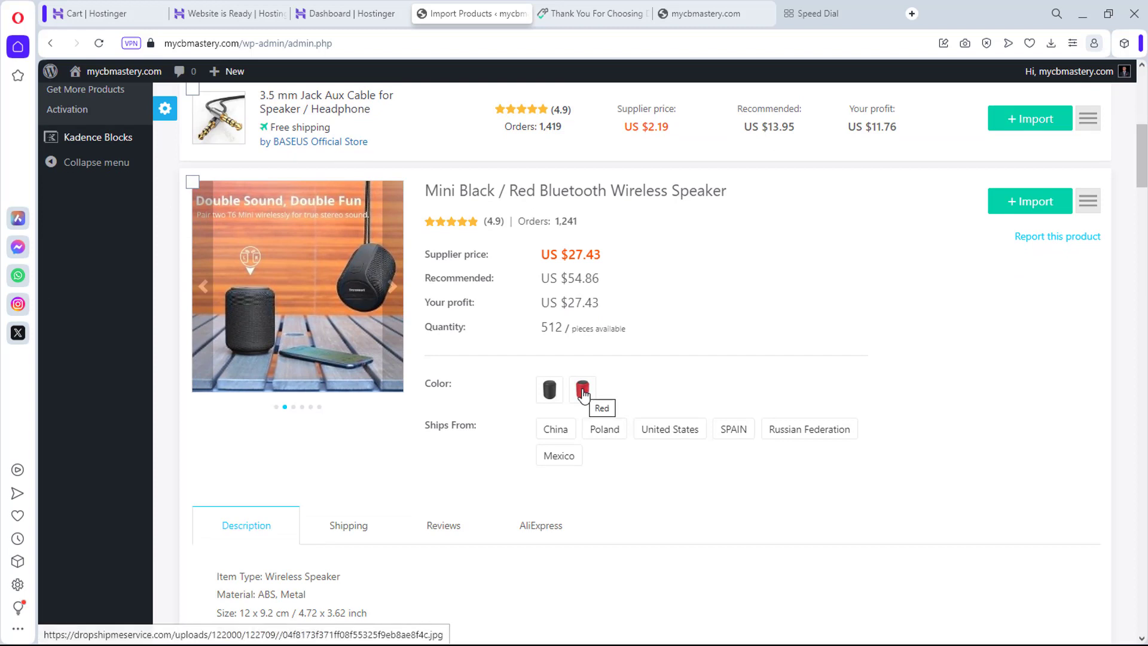
click(387, 291)
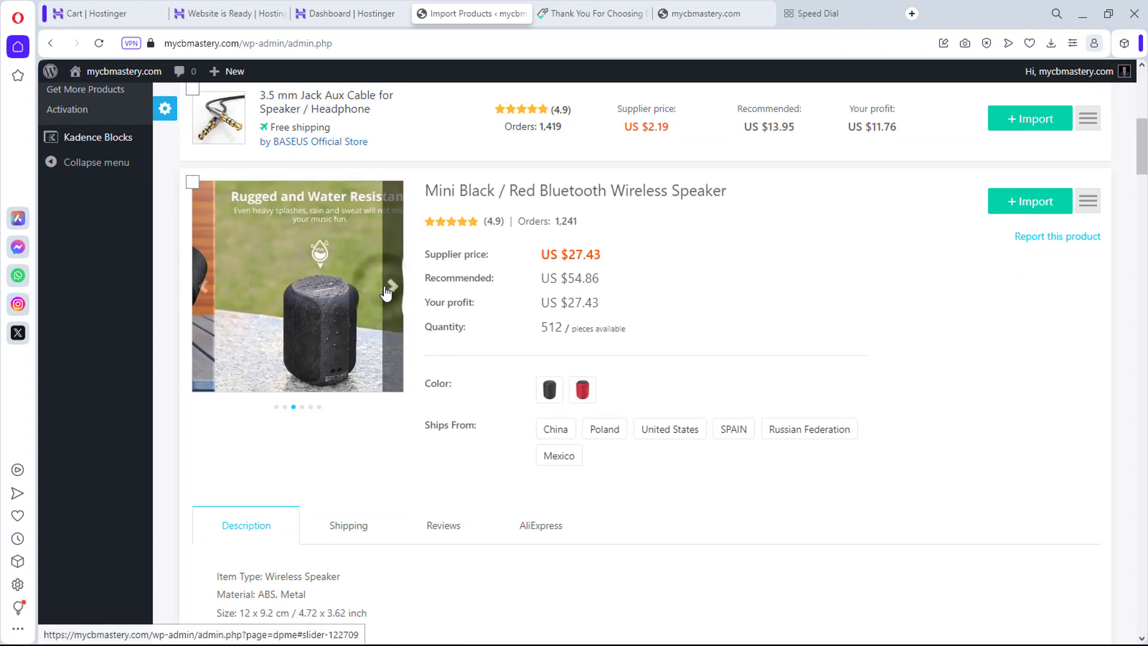
click(388, 291)
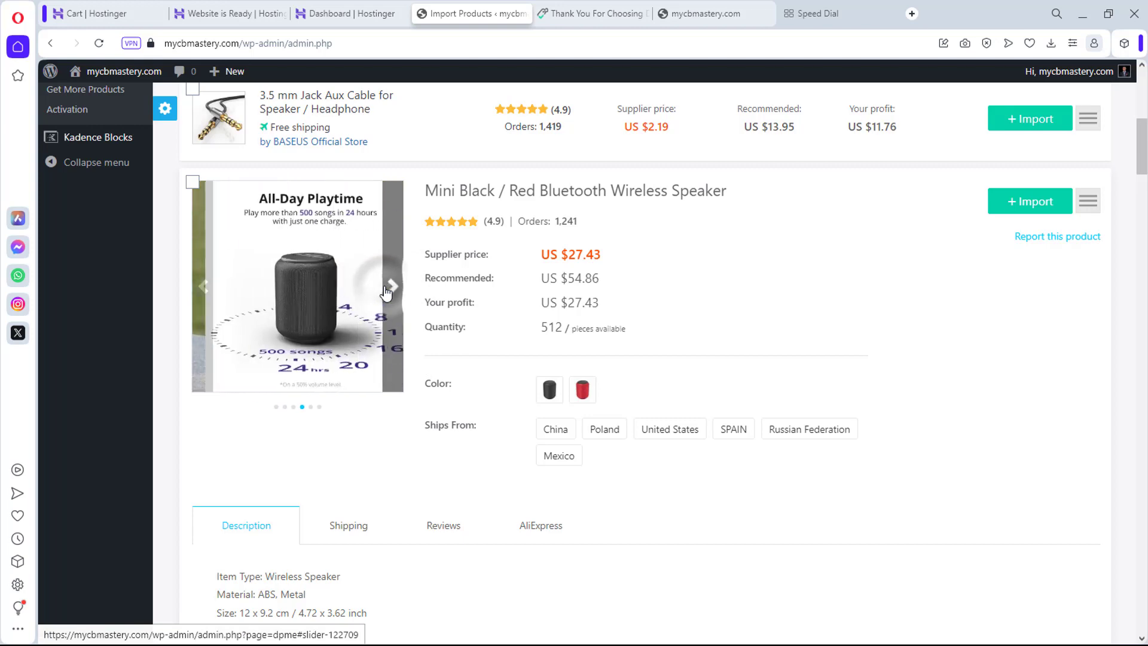
click(388, 290)
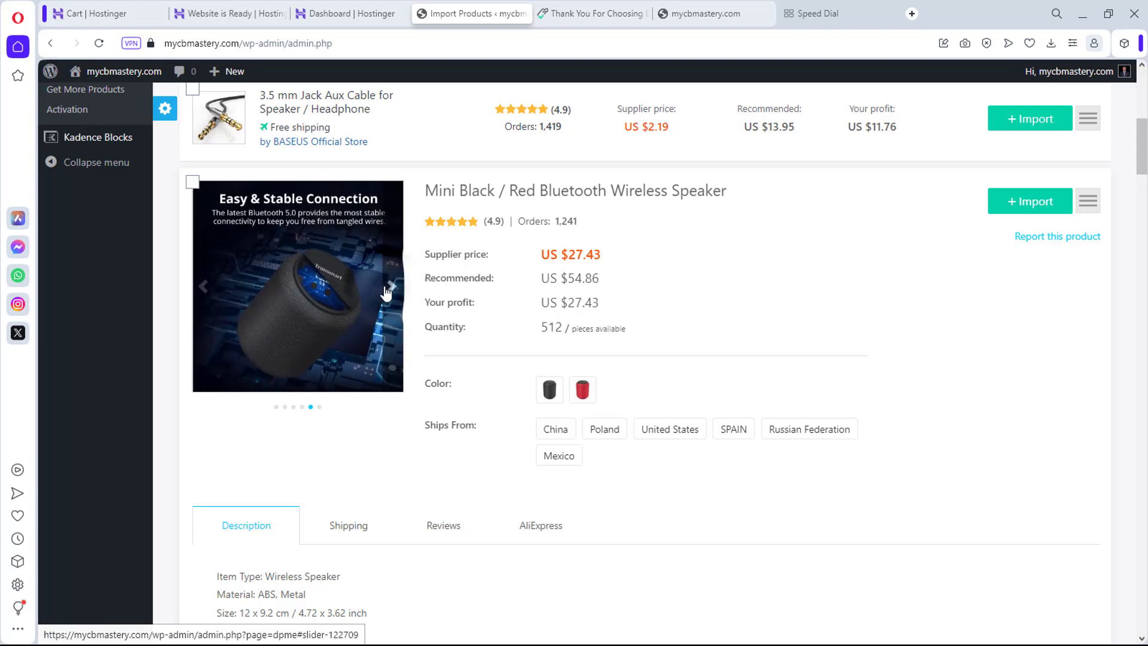
click(387, 292)
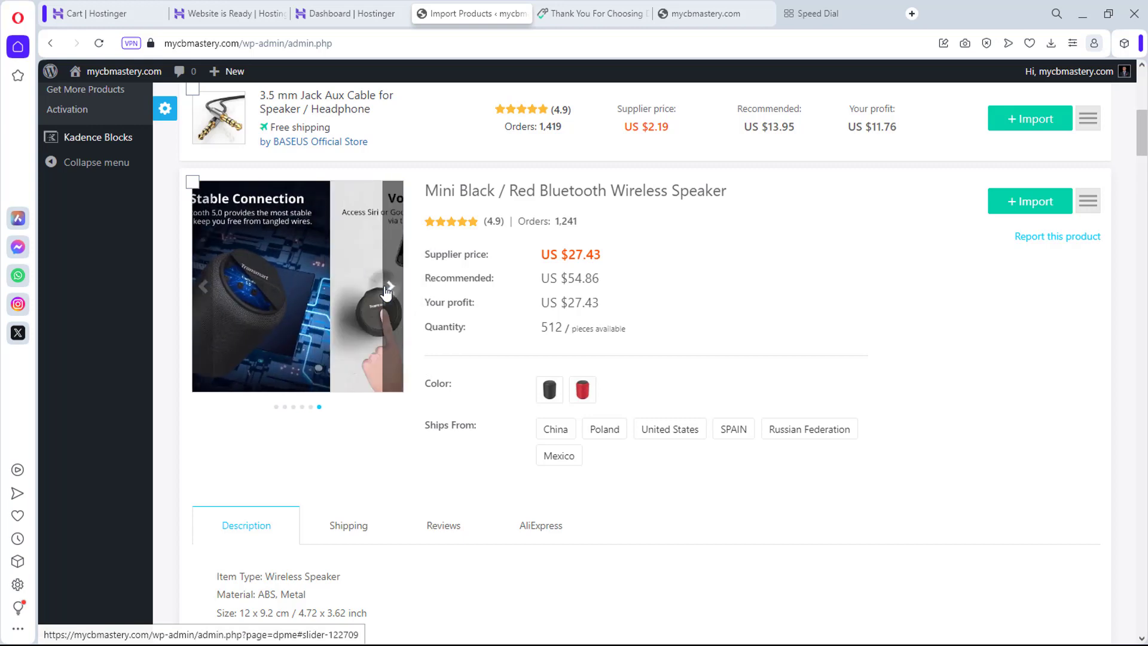
scroll(580, 306, down, 15)
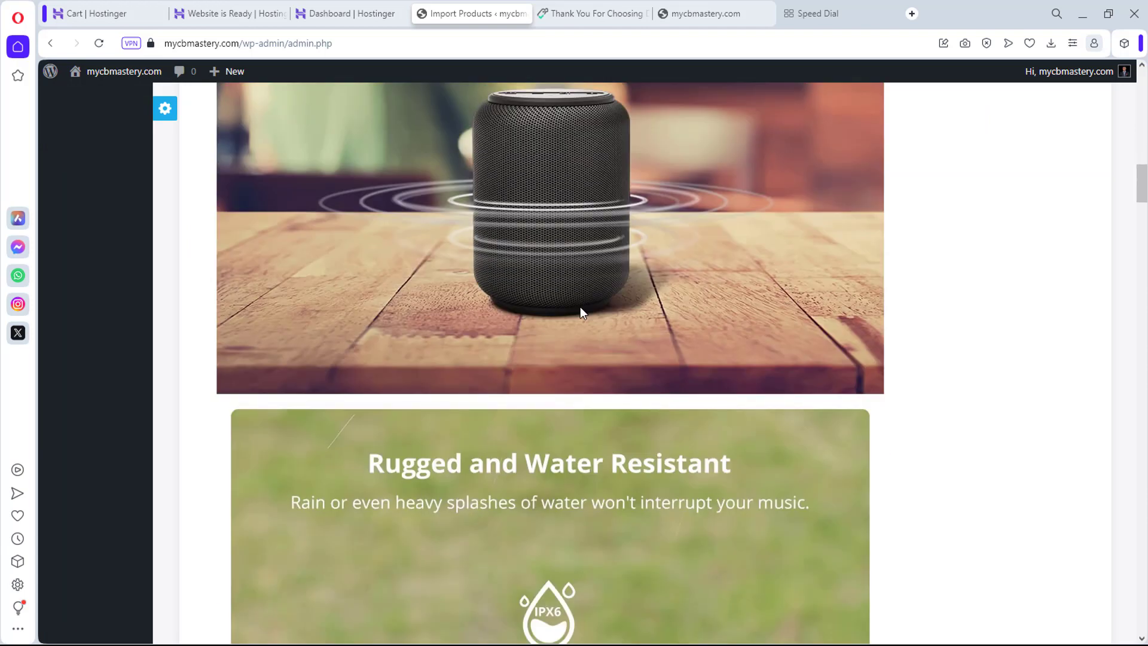
scroll(580, 307, up, 5)
scroll(580, 307, down, 7)
scroll(580, 307, down, 14)
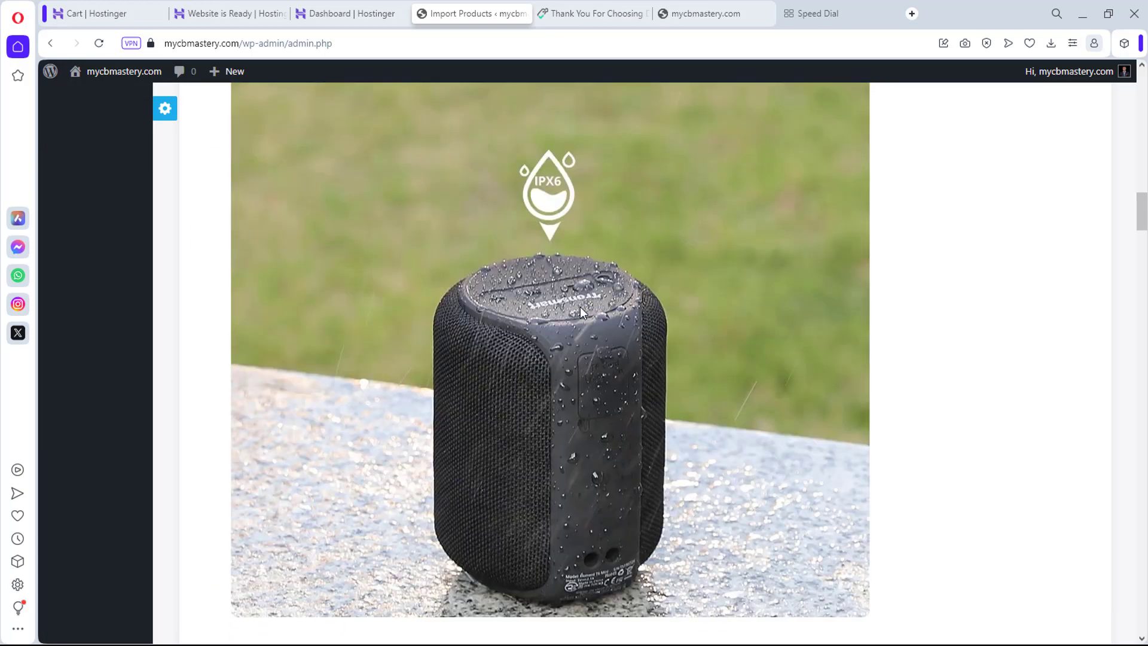
scroll(581, 307, down, 15)
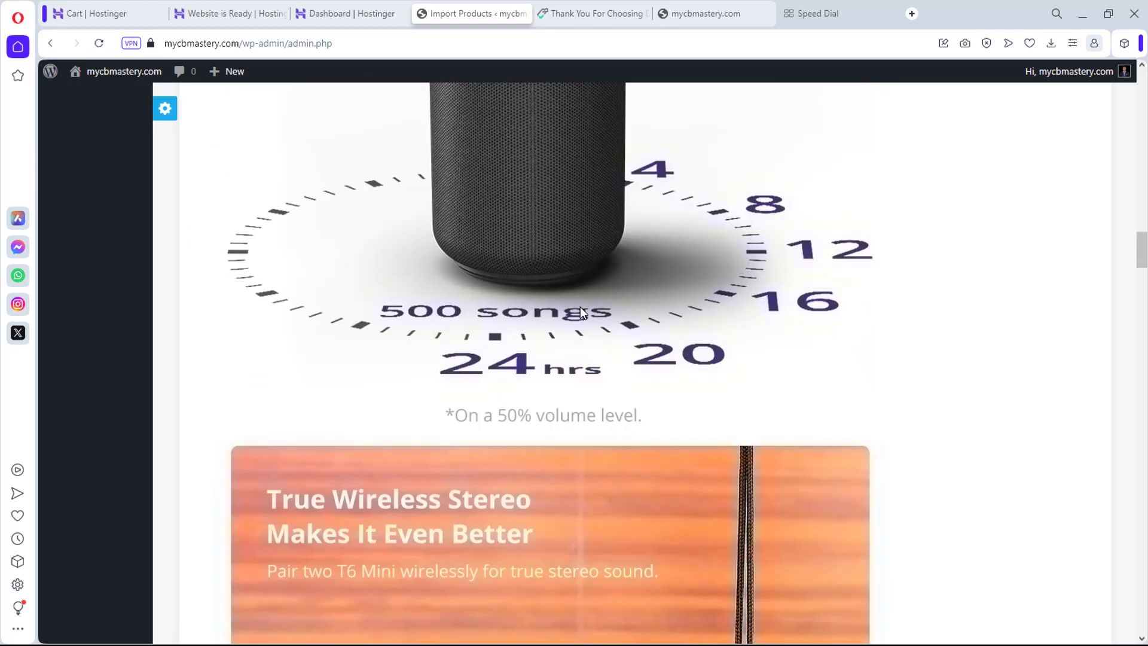
scroll(580, 311, down, 5)
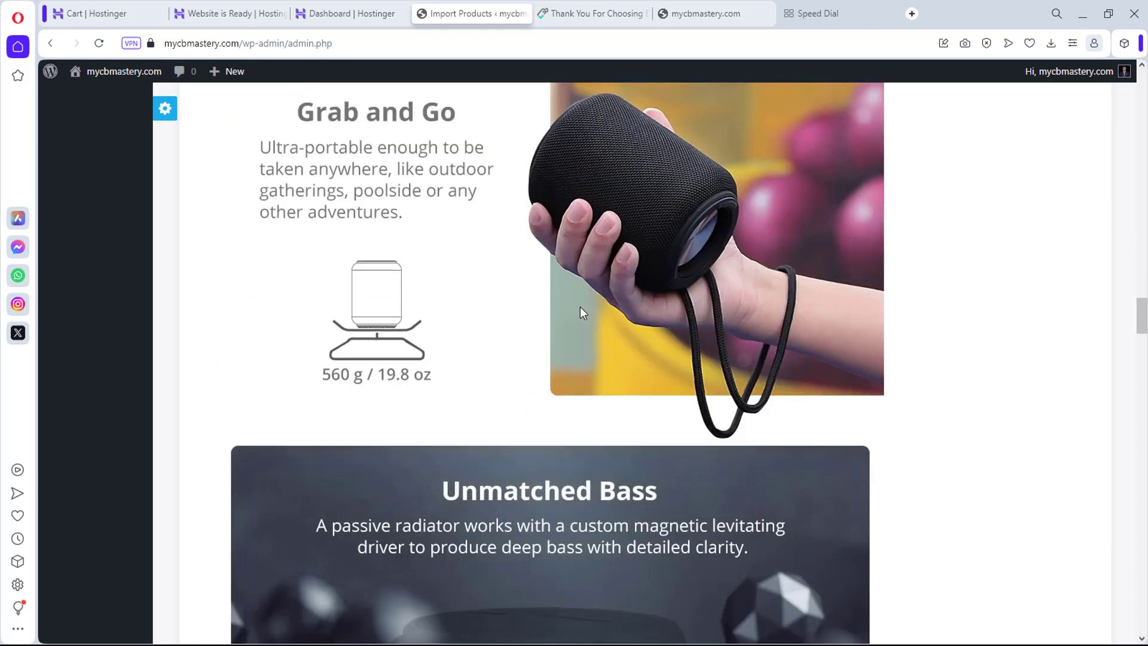
scroll(580, 311, down, 6)
scroll(584, 312, down, 7)
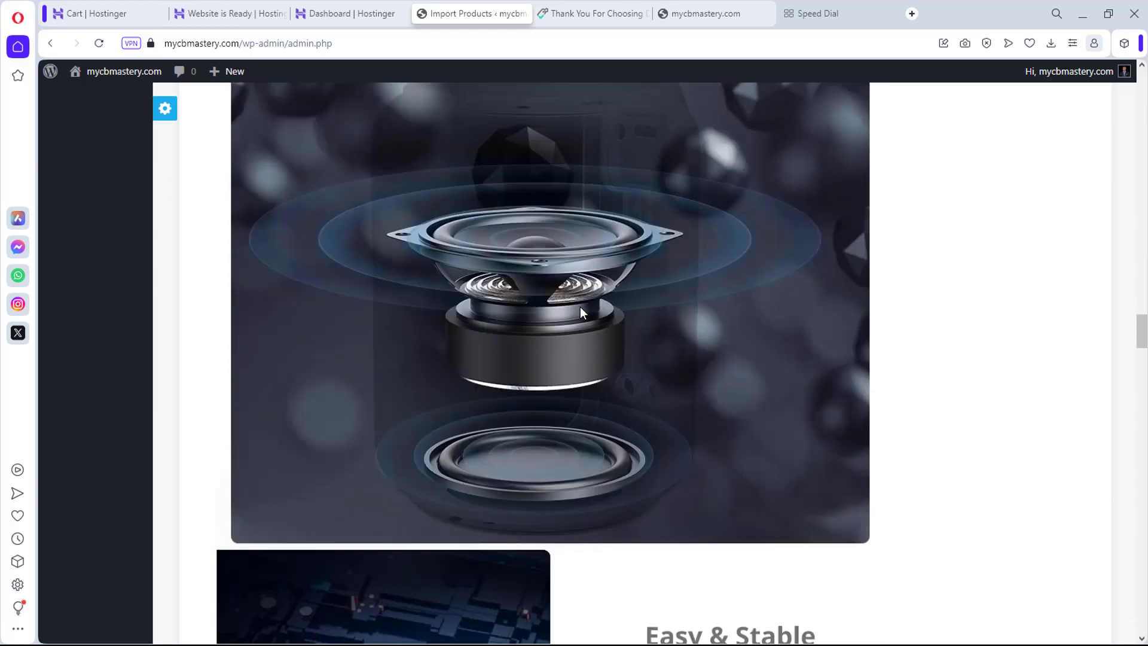
scroll(585, 312, down, 10)
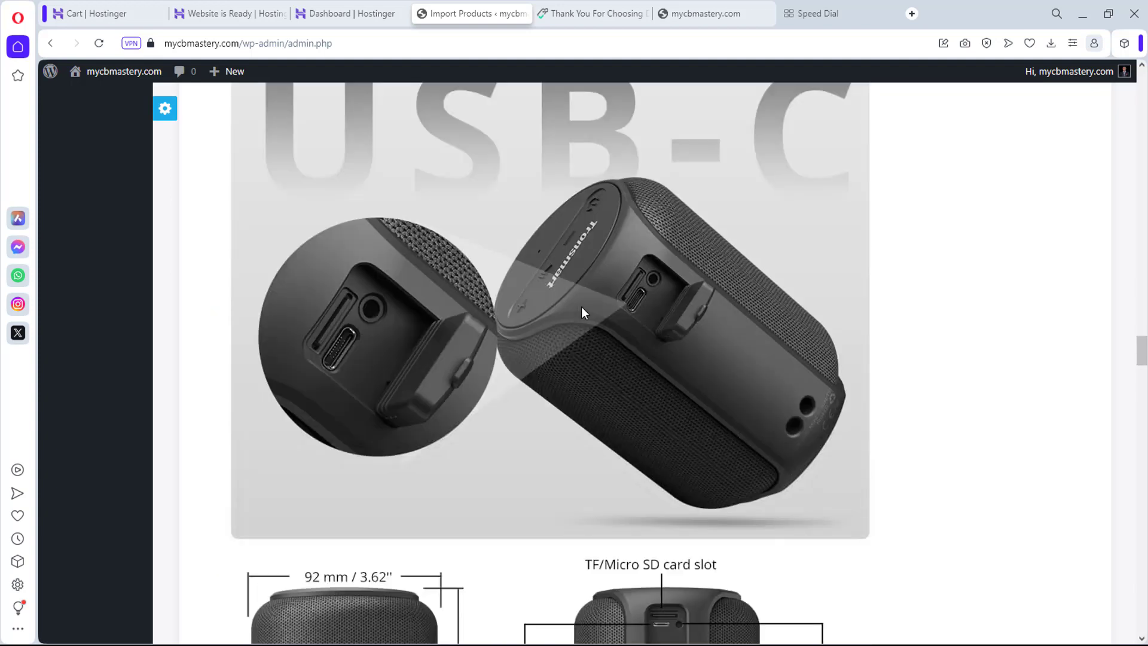
scroll(583, 313, down, 10)
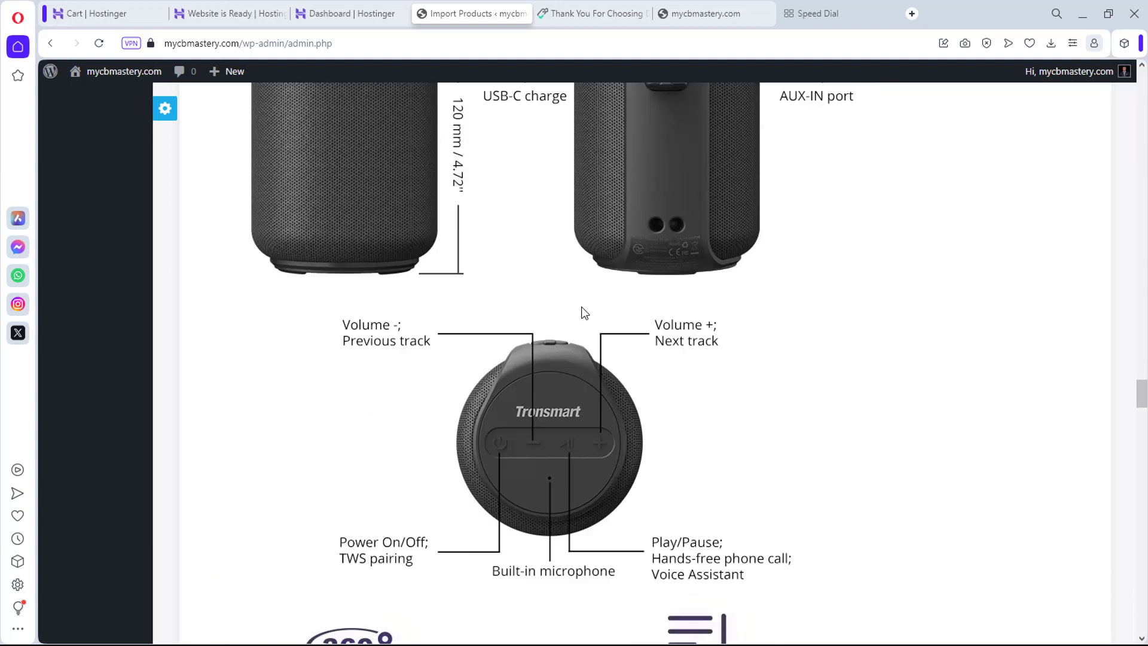
scroll(584, 313, down, 8)
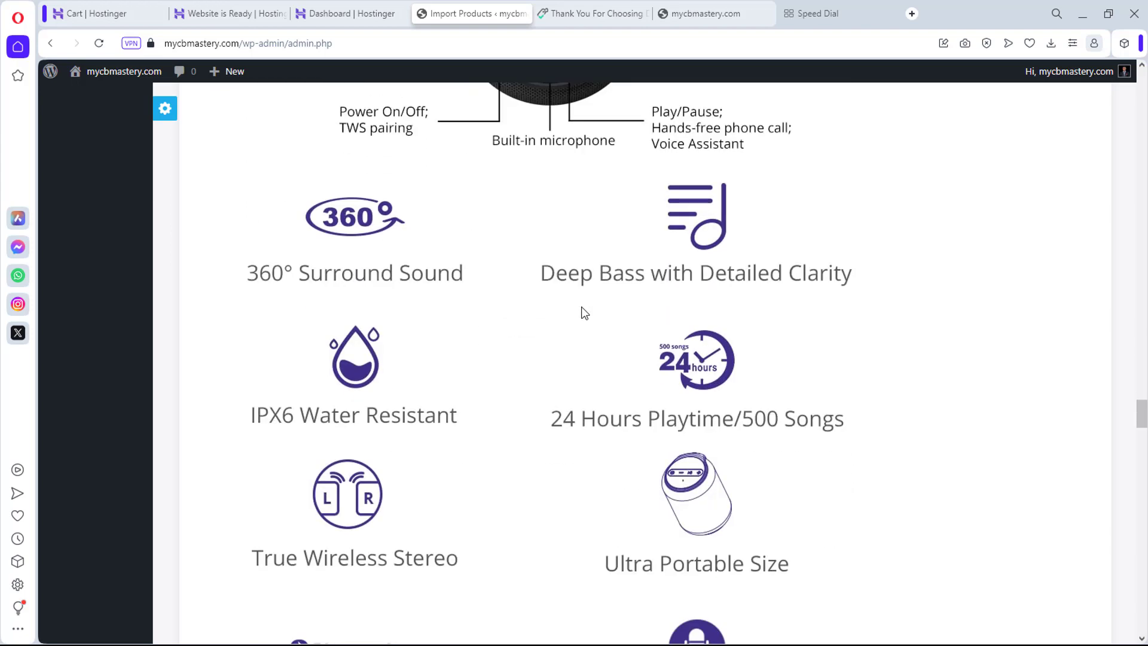
scroll(574, 300, up, 20)
Step: Close the detail overlay and return to the top of the 57 speaker results
key(Escape)
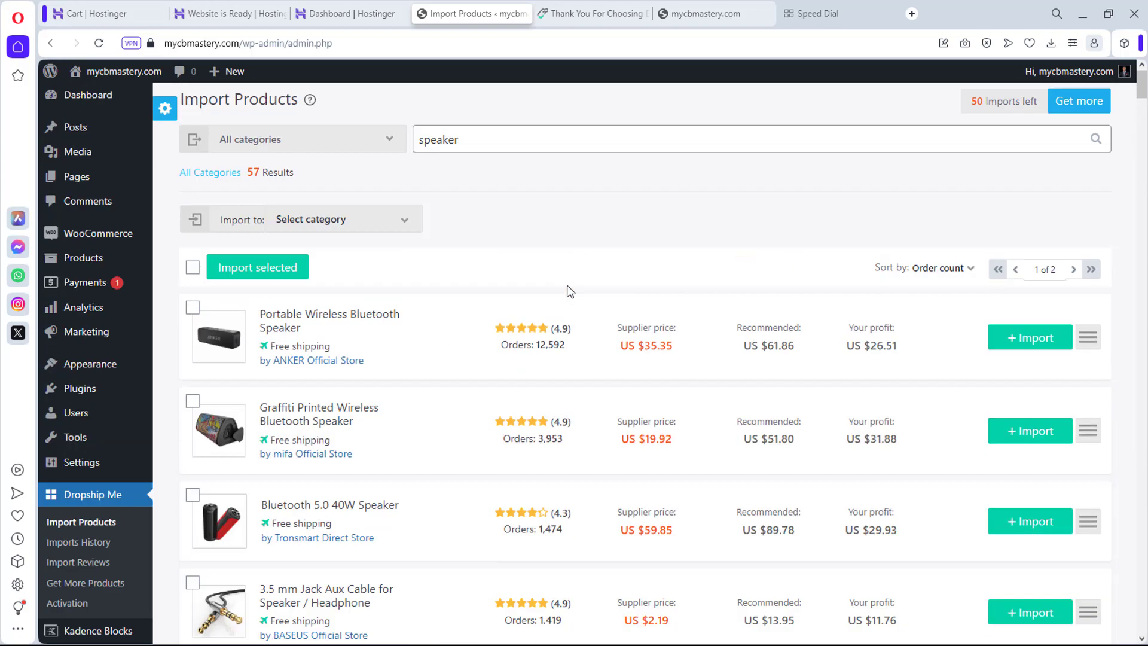
scroll(569, 291, down, 7)
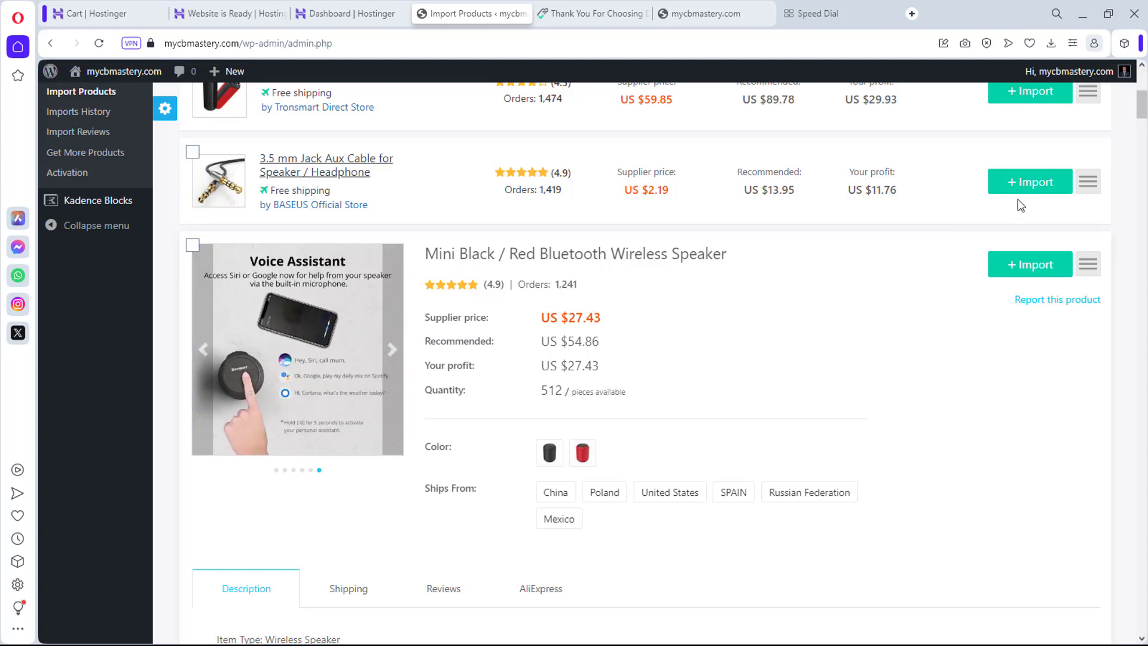
scroll(710, 367, up, 7)
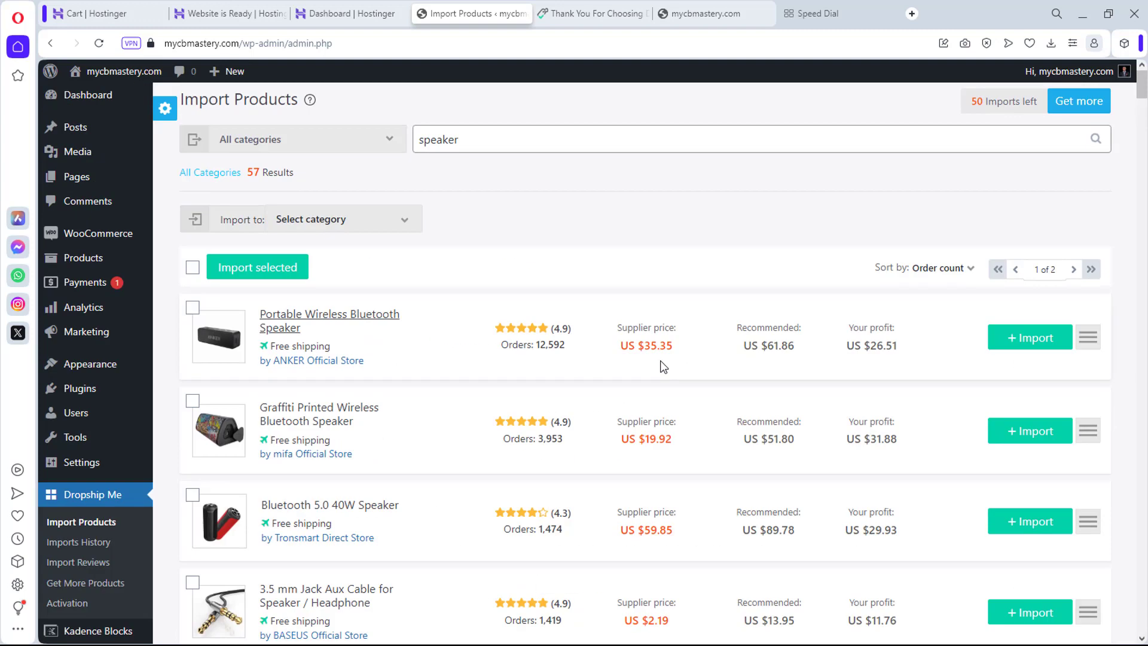
Step: Import the Mini Black / Red Bluetooth Wireless Speaker, leaving 49 imports
click(368, 228)
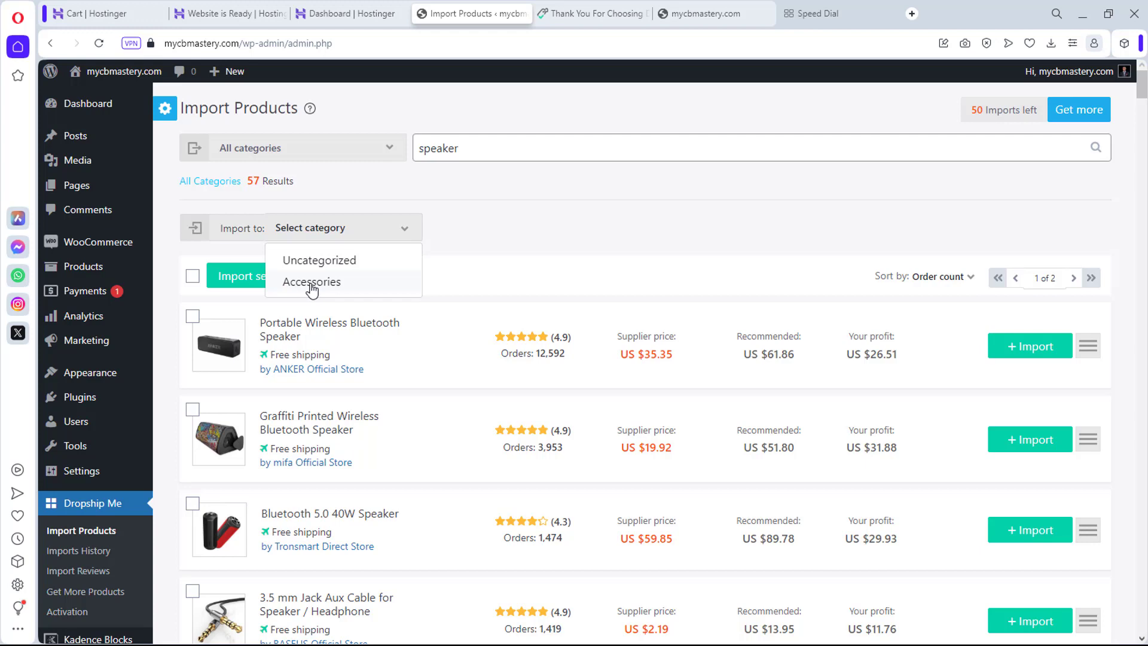
scroll(600, 310, down, 12)
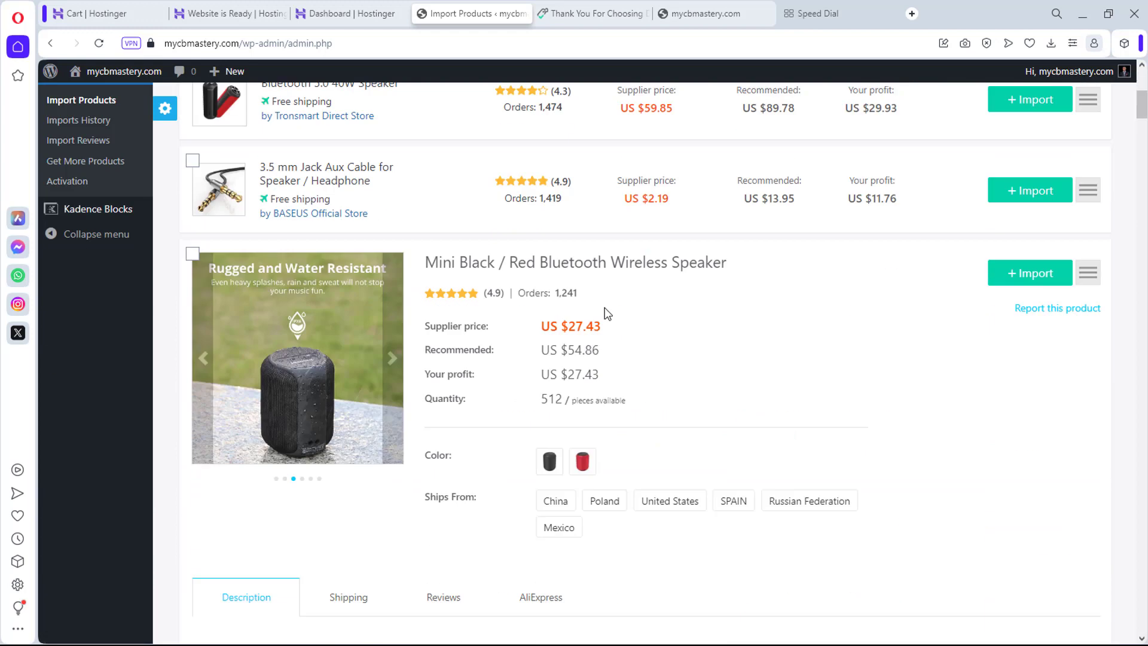
scroll(604, 312, up, 5)
scroll(607, 314, up, 2)
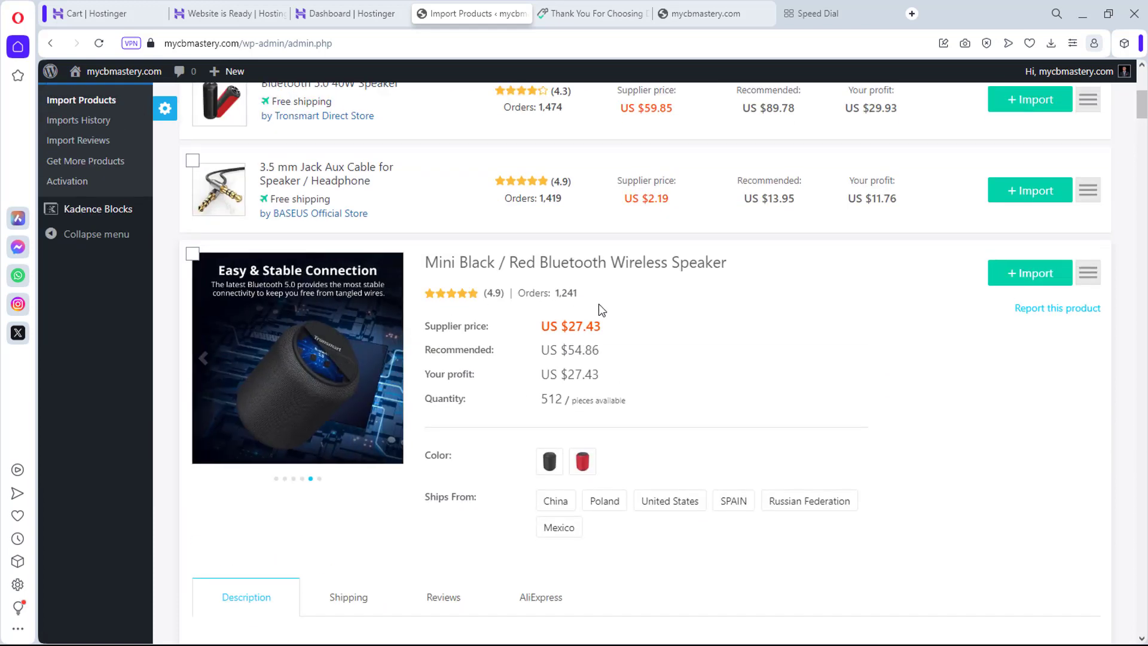
click(1047, 267)
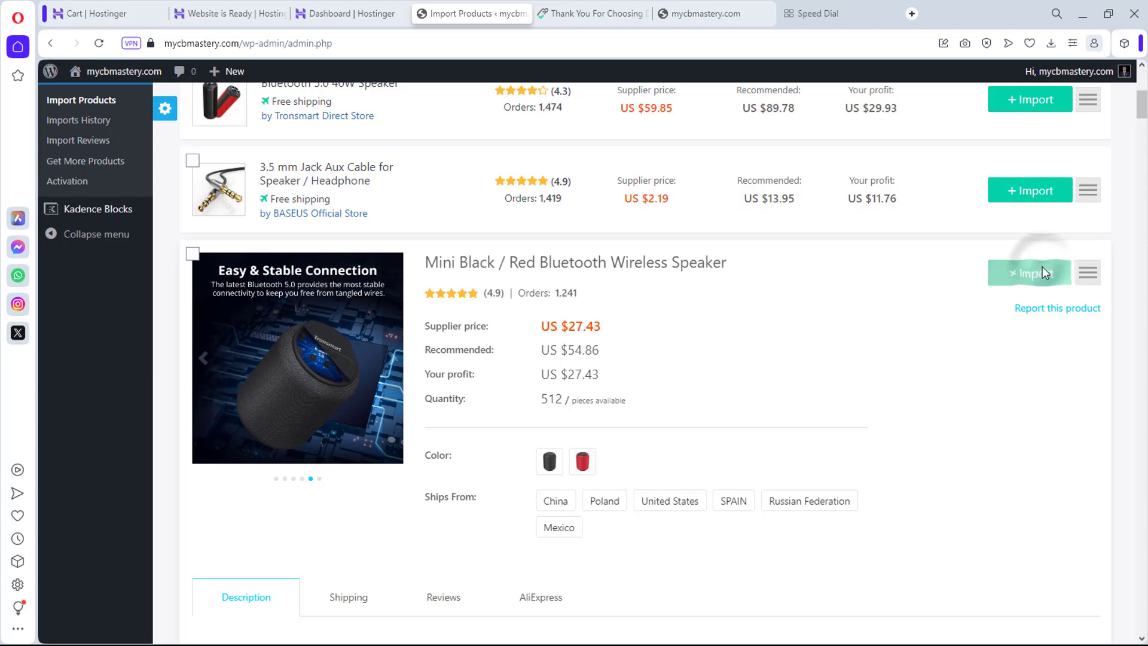
scroll(1046, 359, down, 15)
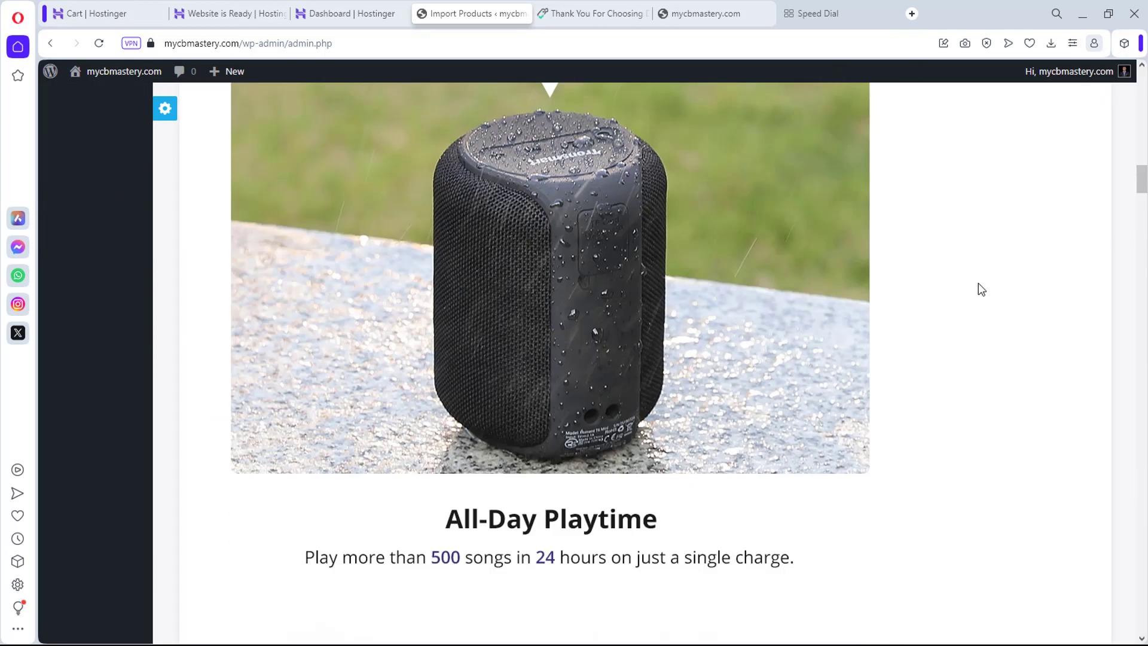
scroll(987, 264, up, 10)
scroll(960, 291, up, 15)
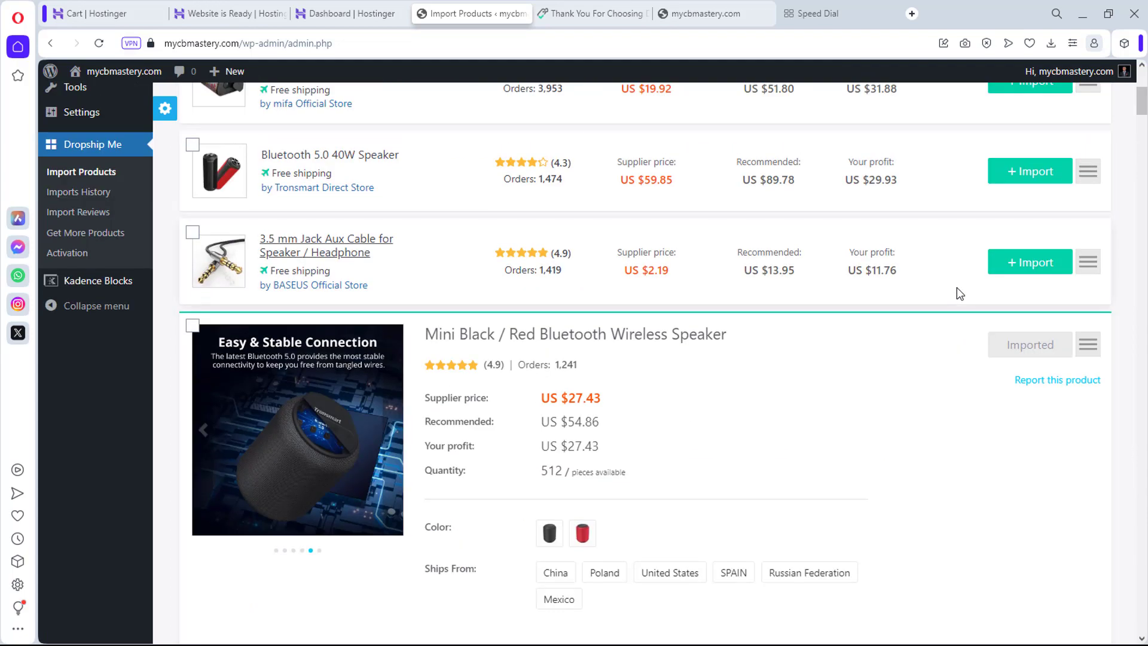
scroll(957, 287, down, 5)
scroll(957, 287, up, 3)
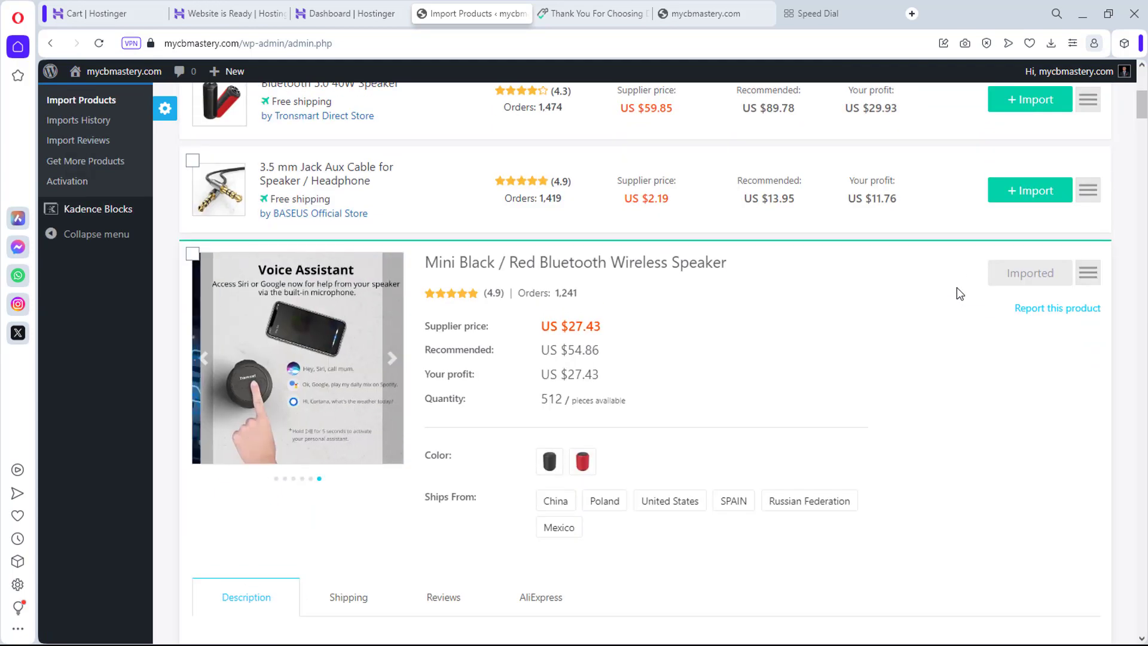
scroll(957, 286, up, 5)
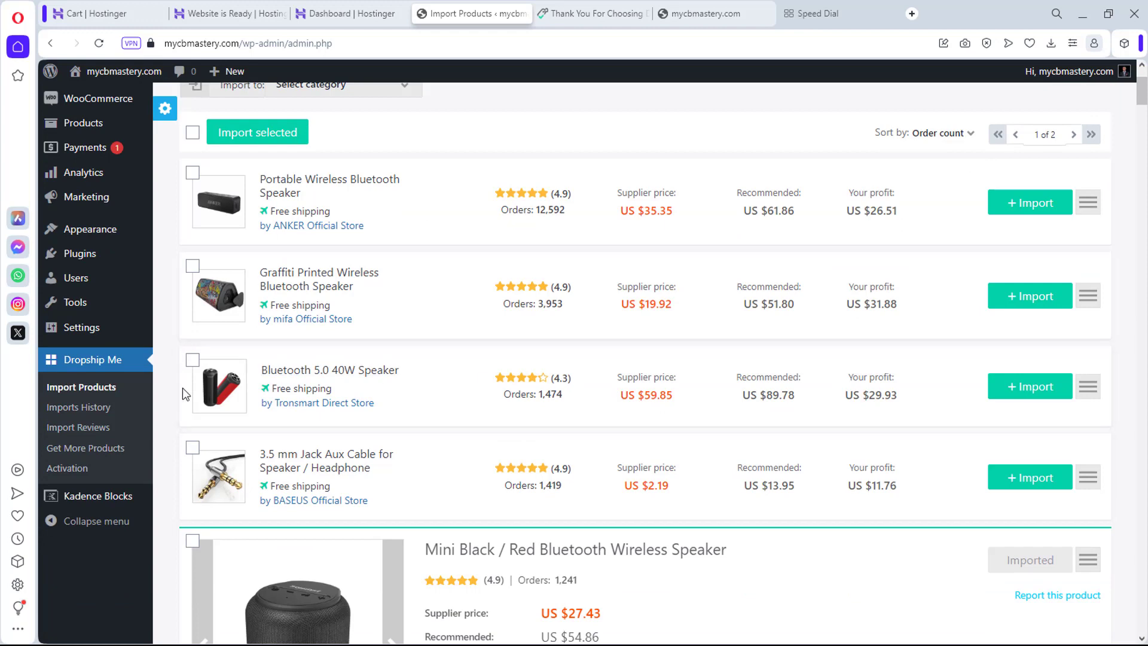
scroll(76, 387, up, 3)
Step: Go to Products > All Products
mouse_move(72, 335)
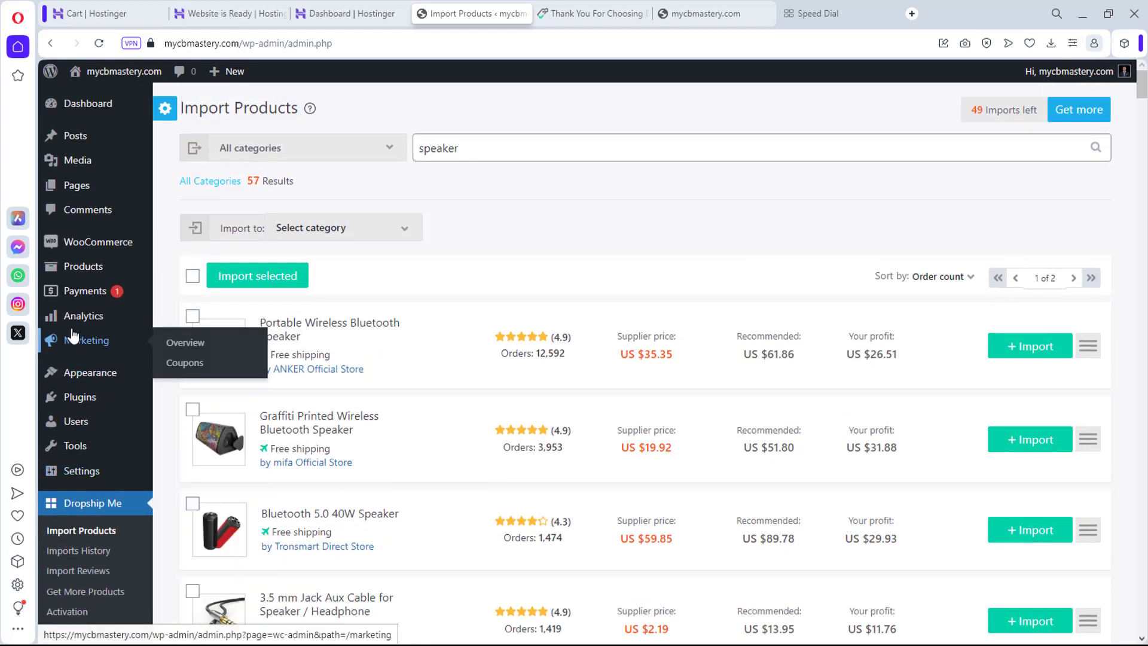
mouse_move(84, 266)
click(186, 269)
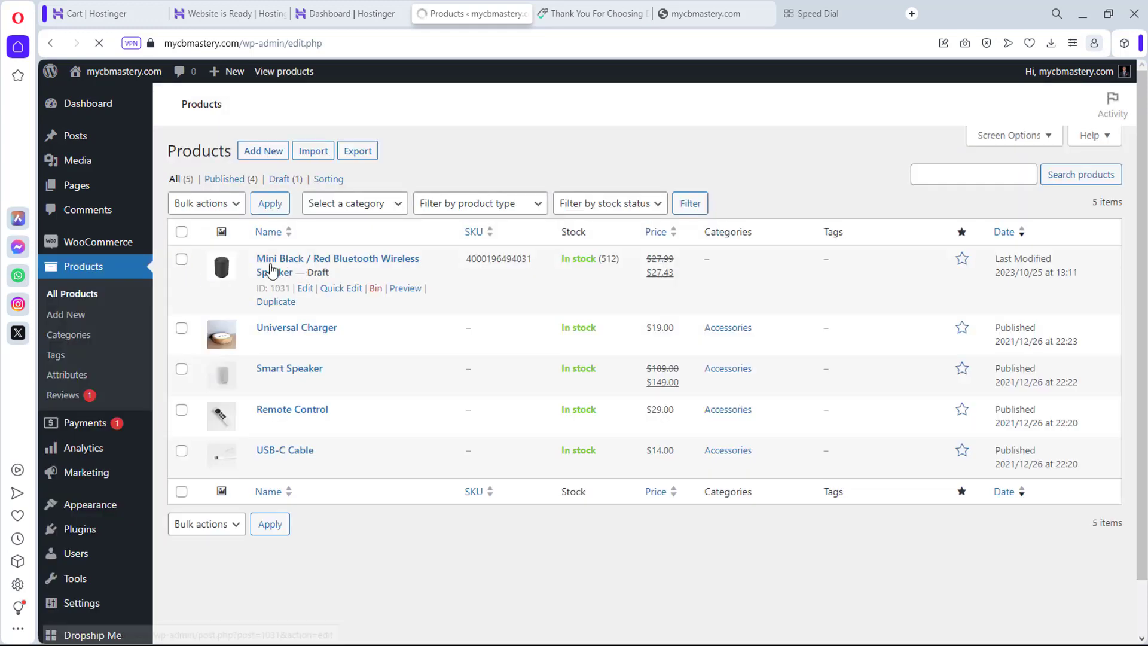
Step: Open the draft speaker product's edit page in a new tab
click(306, 319)
right_click(308, 323)
click(419, 323)
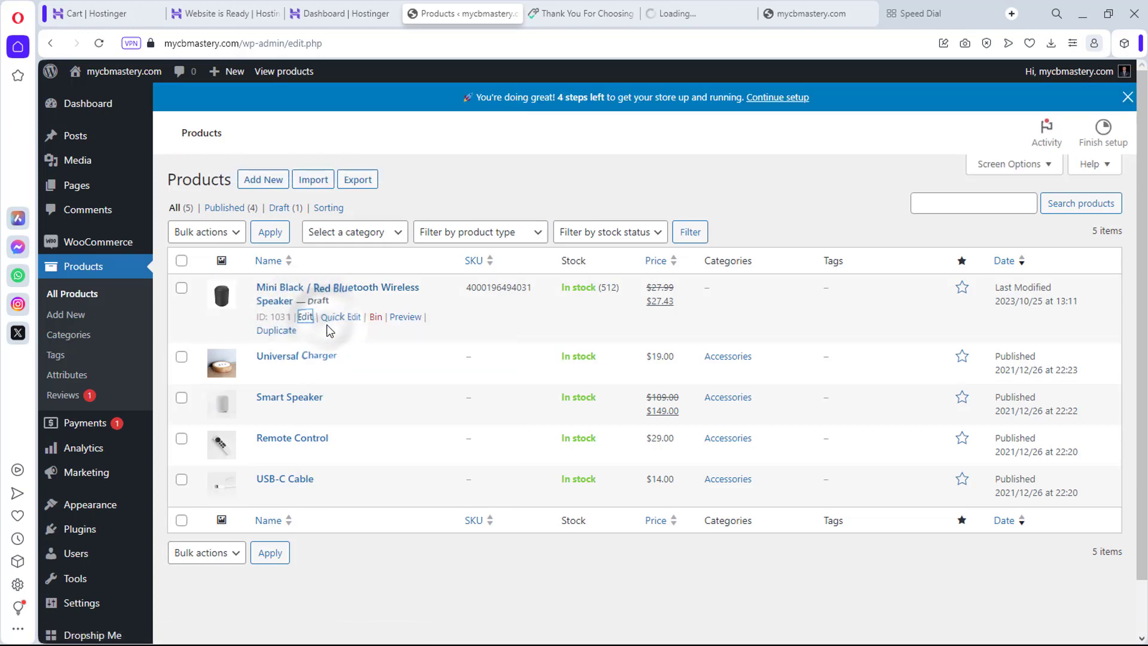
key(ctrl+Tab)
scroll(896, 417, down, 5)
scroll(895, 383, up, 5)
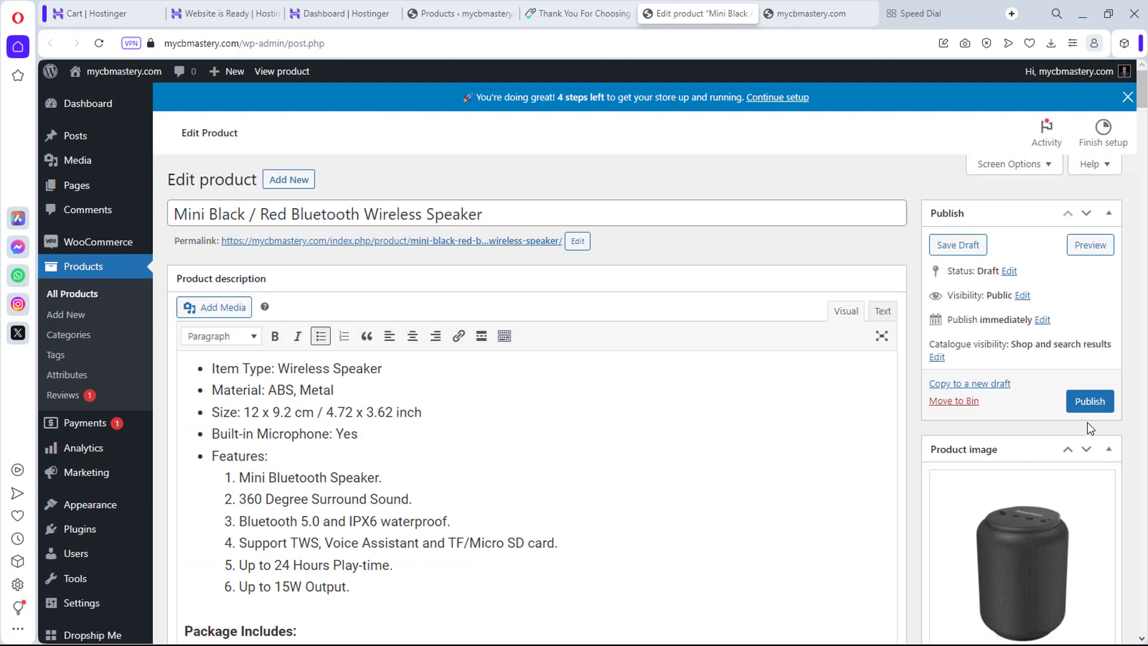
Step: Publish the Mini Black / Red Bluetooth Wireless Speaker product
click(1086, 401)
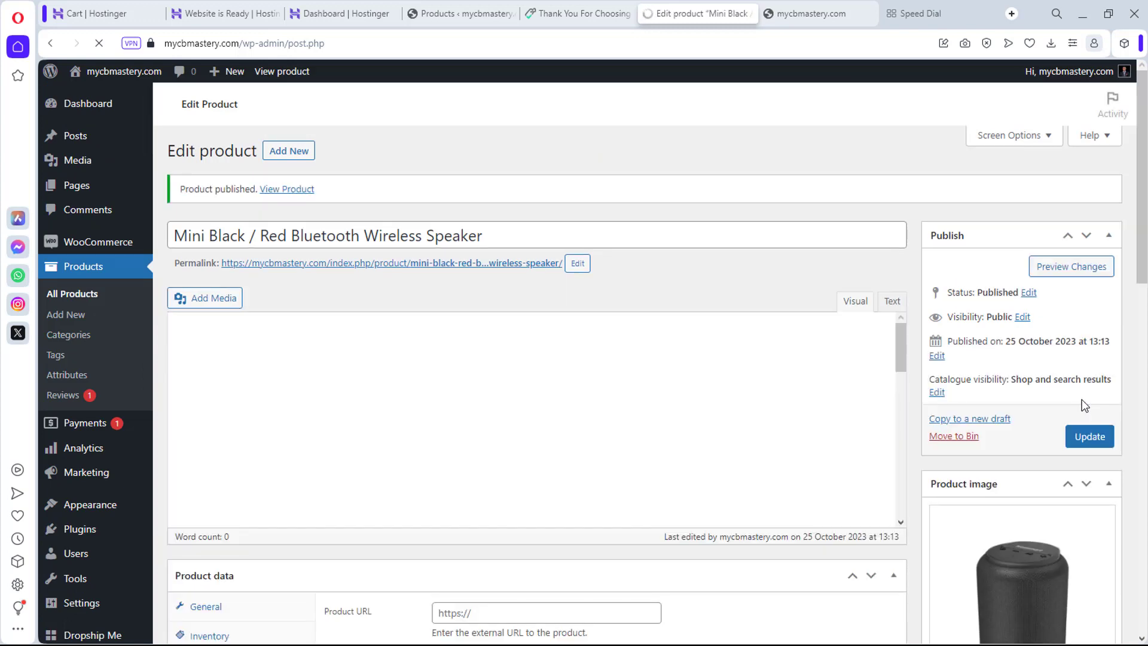
scroll(613, 447, down, 8)
scroll(612, 447, down, 10)
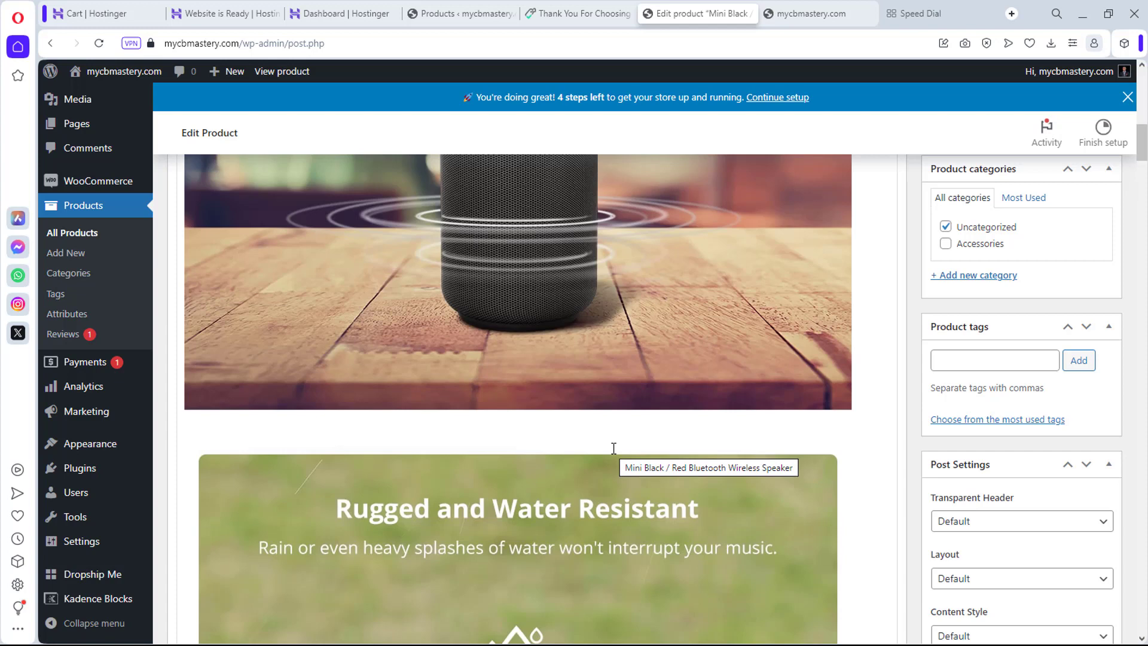
scroll(530, 387, up, 15)
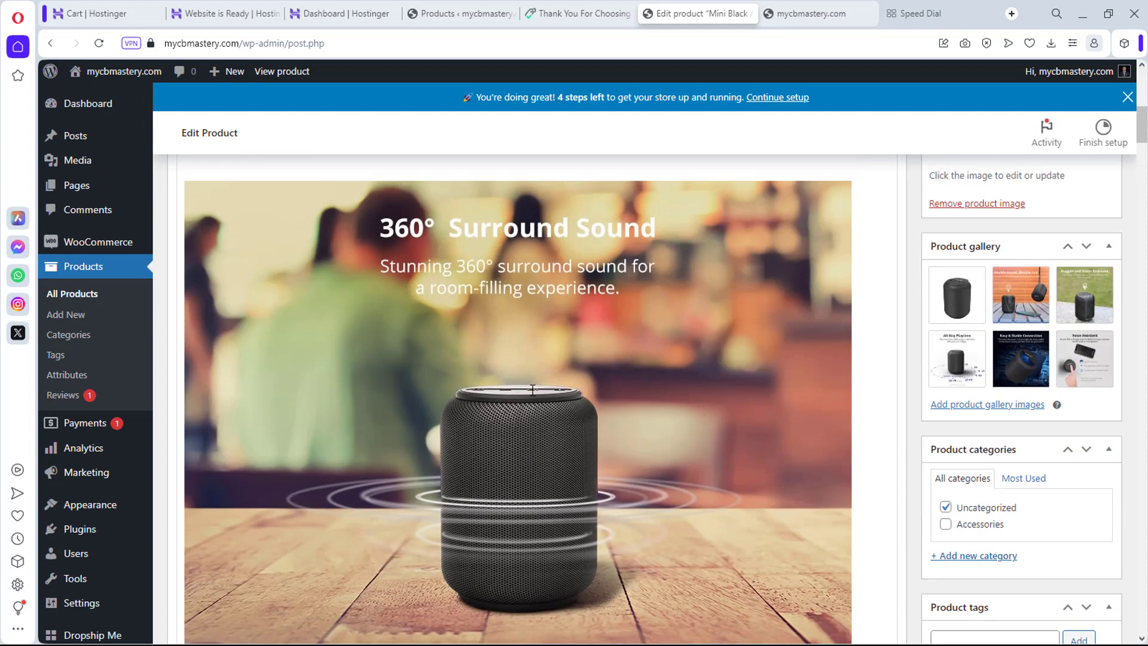
scroll(529, 387, up, 2)
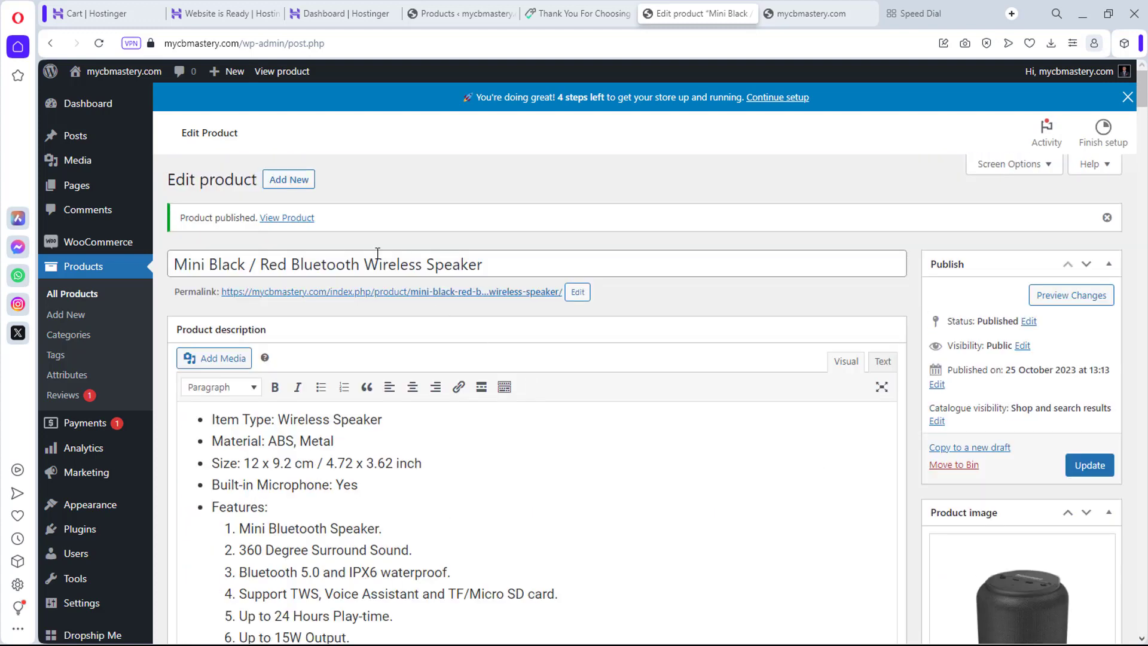
right_click(290, 219)
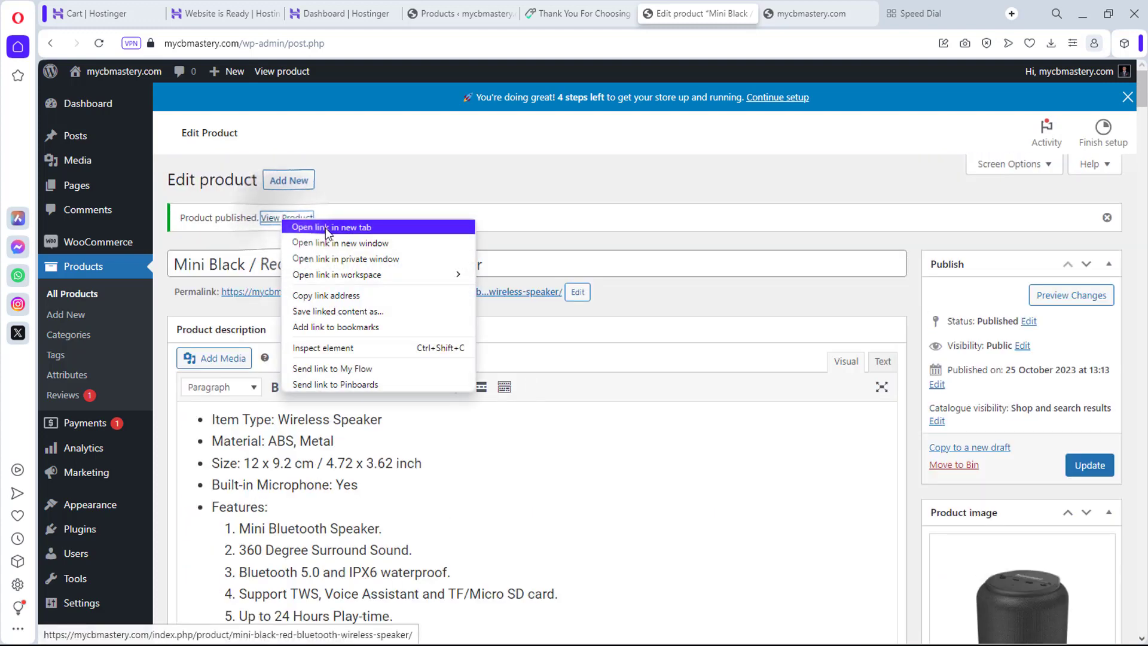
Step: View the speaker's live product page in a new tab, showing the $27.43 sale price
click(325, 228)
click(727, 7)
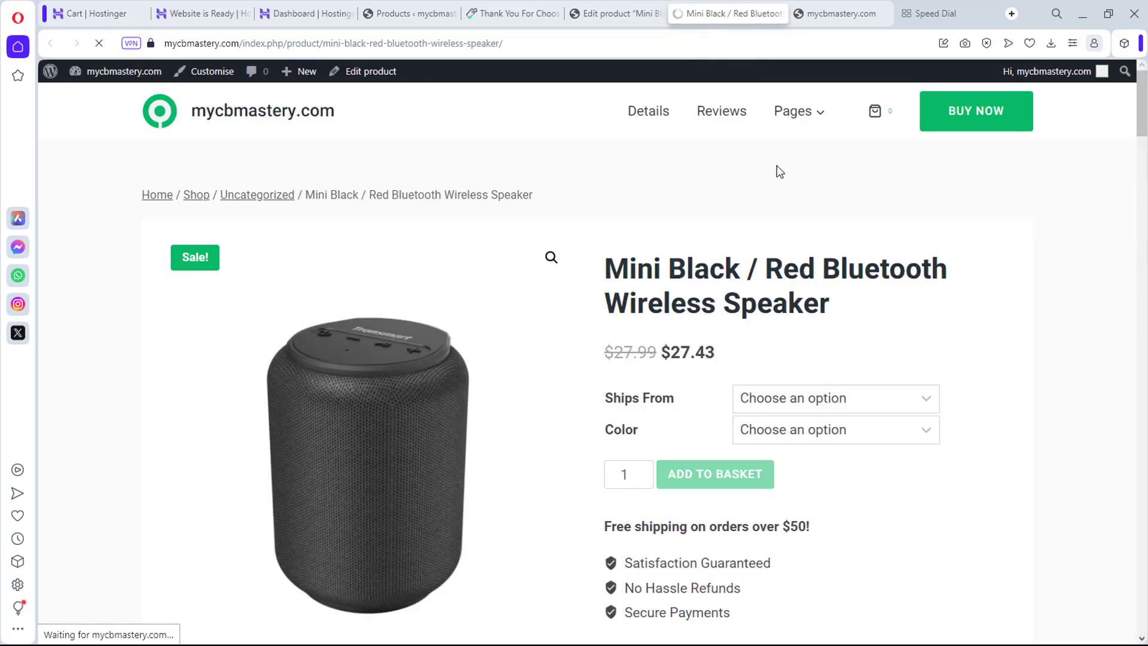
scroll(524, 287, down, 15)
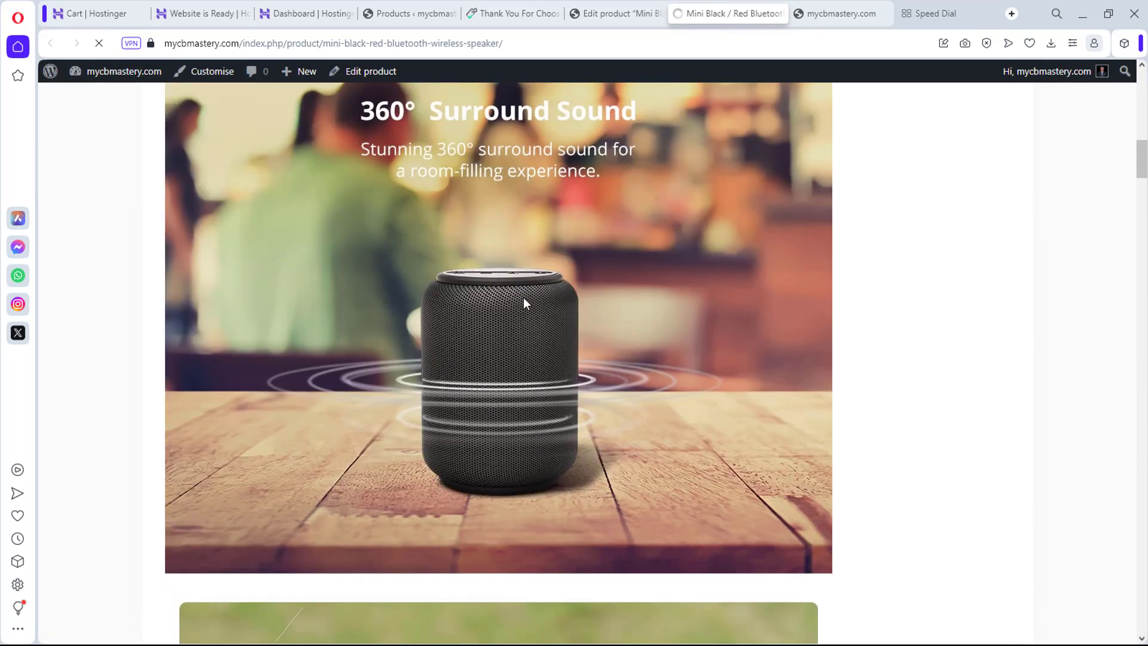
scroll(527, 304, down, 20)
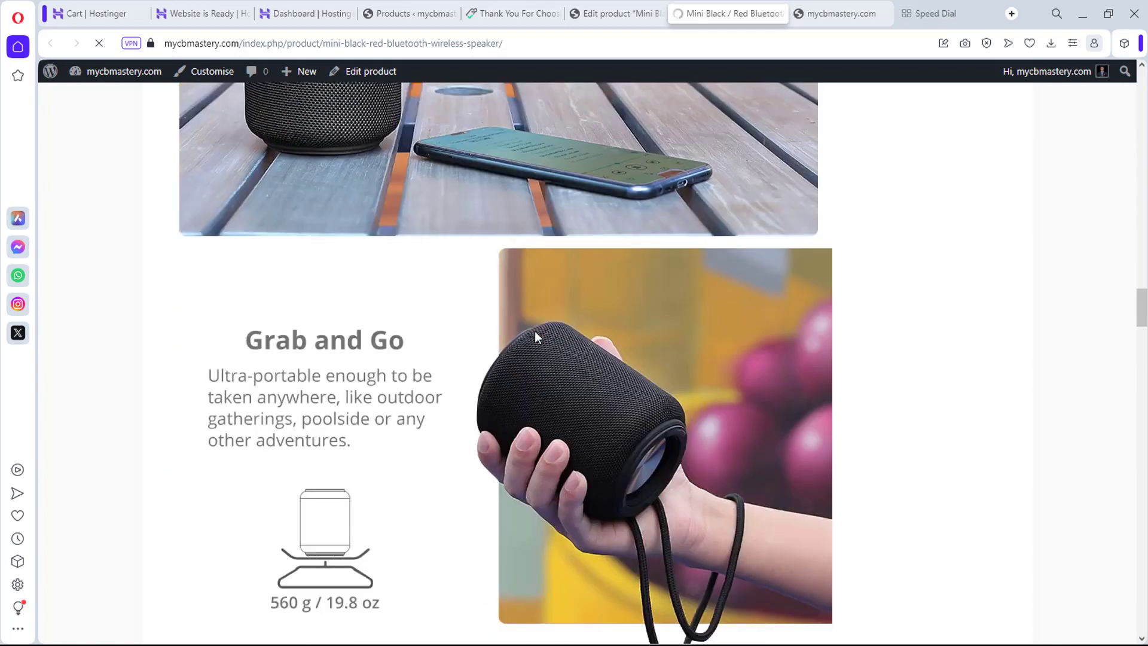
scroll(535, 337, down, 20)
key(Home)
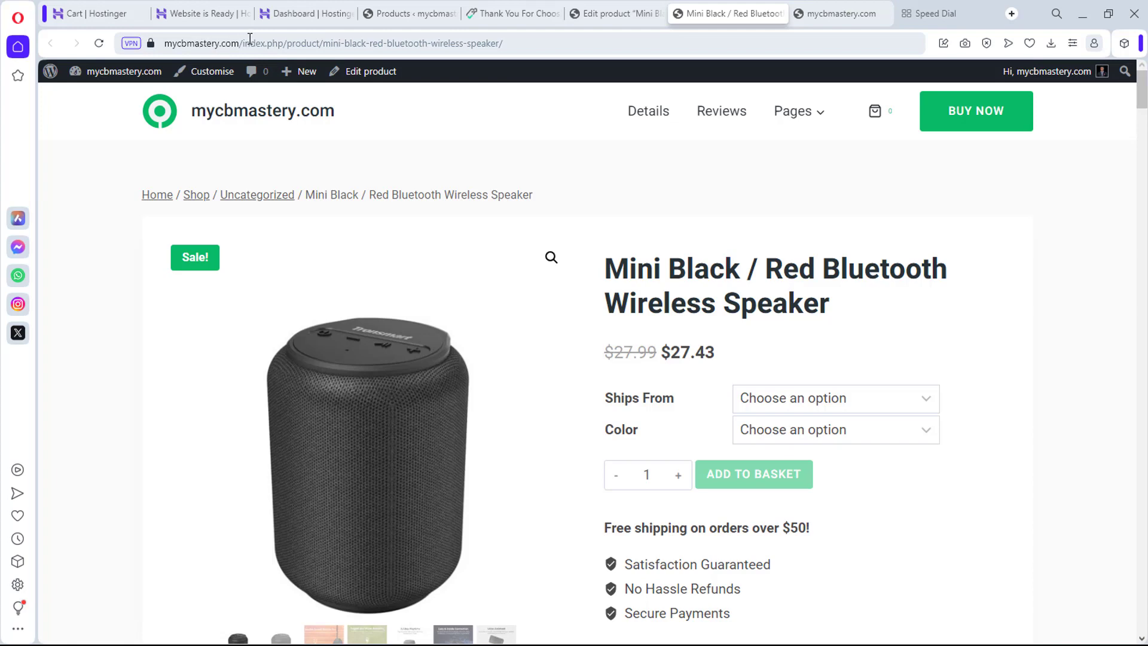
click(622, 12)
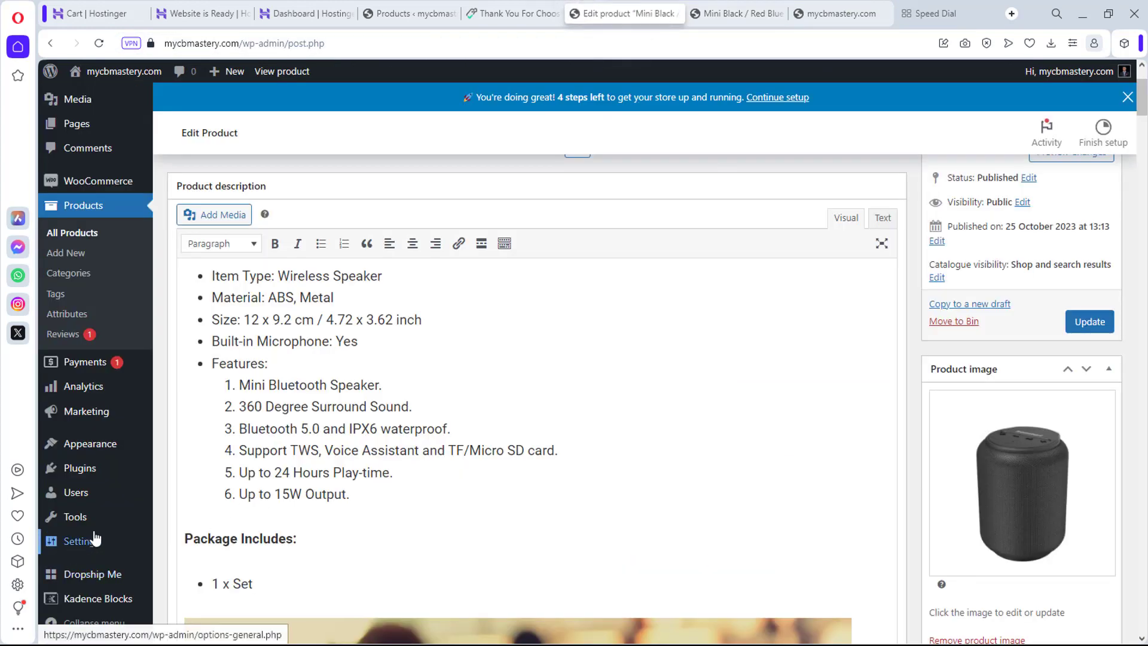
Step: Switch the site's permalinks to the Post name structure and save the change
scroll(89, 542, down, 2)
mouse_move(89, 544)
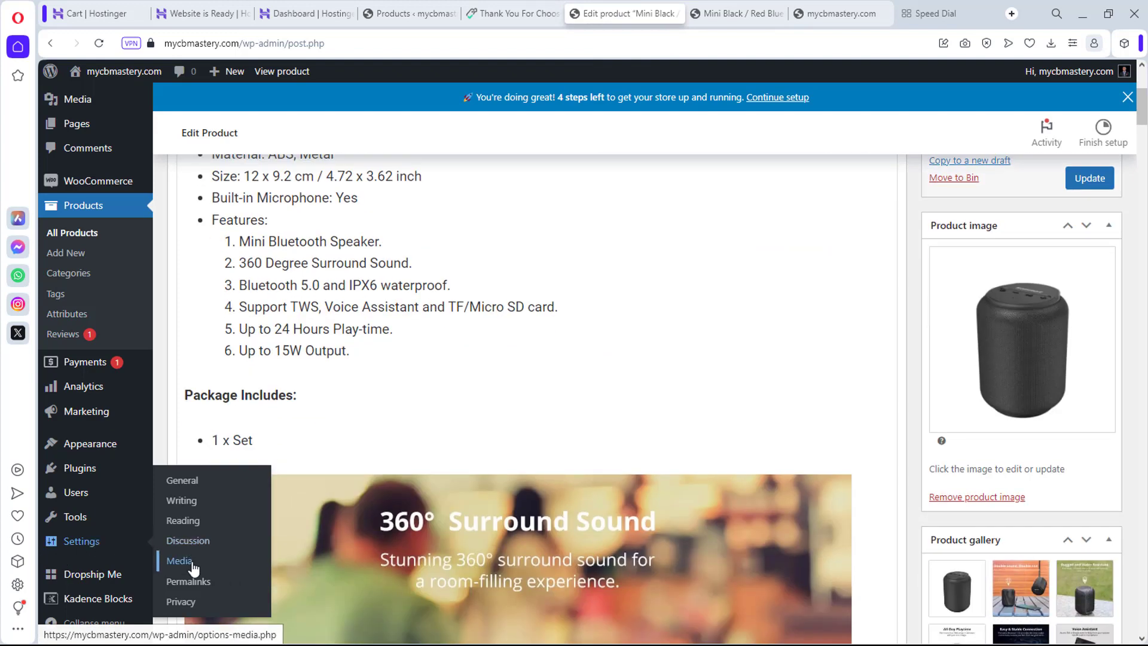
click(186, 583)
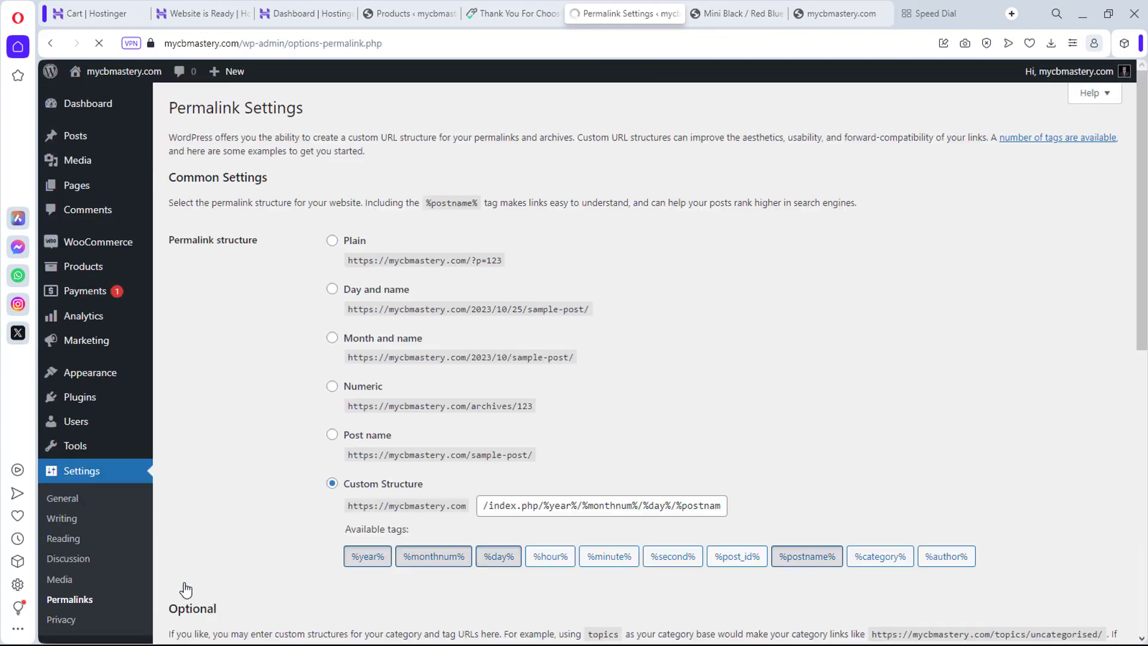
click(332, 434)
scroll(211, 438, down, 3)
scroll(212, 438, down, 7)
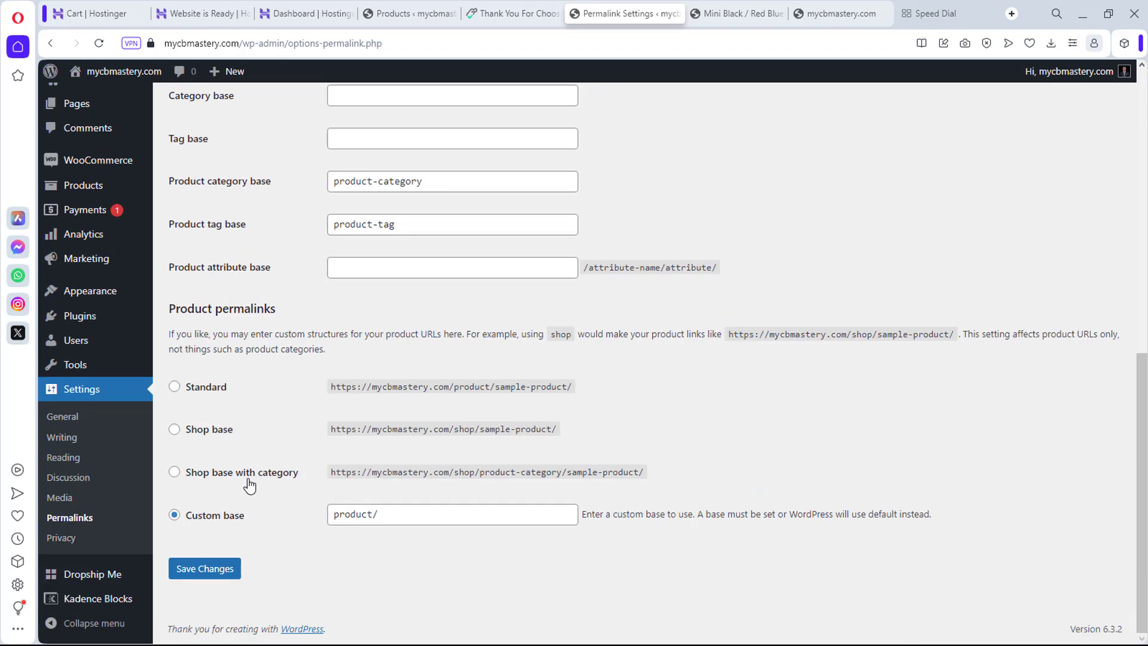
click(204, 570)
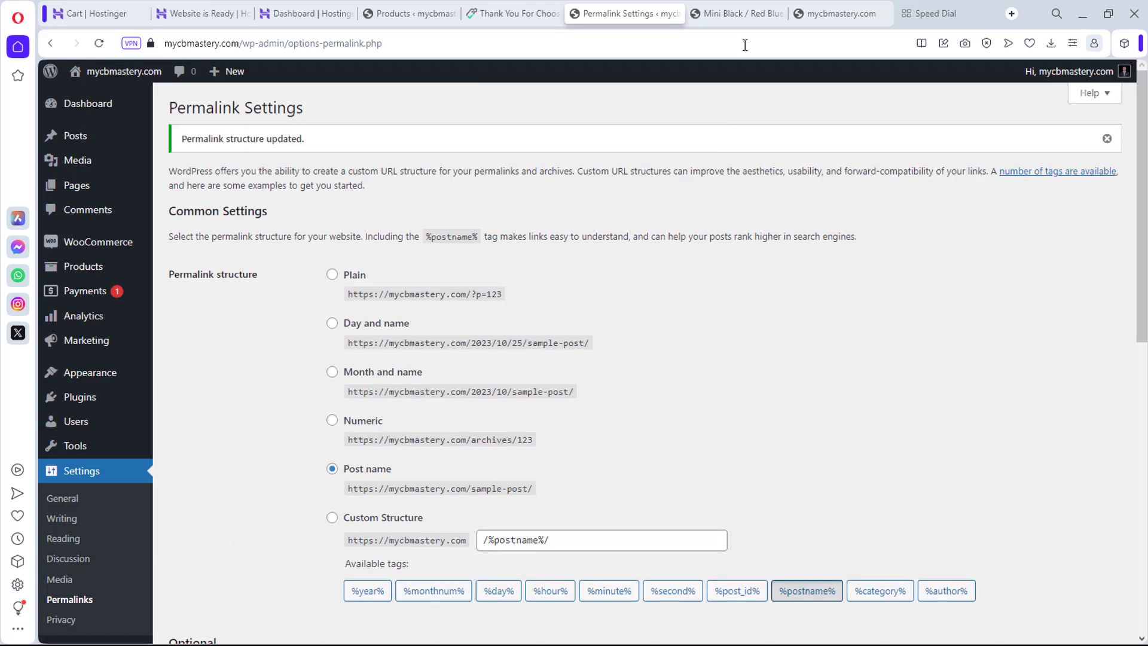
Step: Reload the speaker product page to confirm its clean address, then go to Dropship Me Import Products
click(735, 13)
click(99, 43)
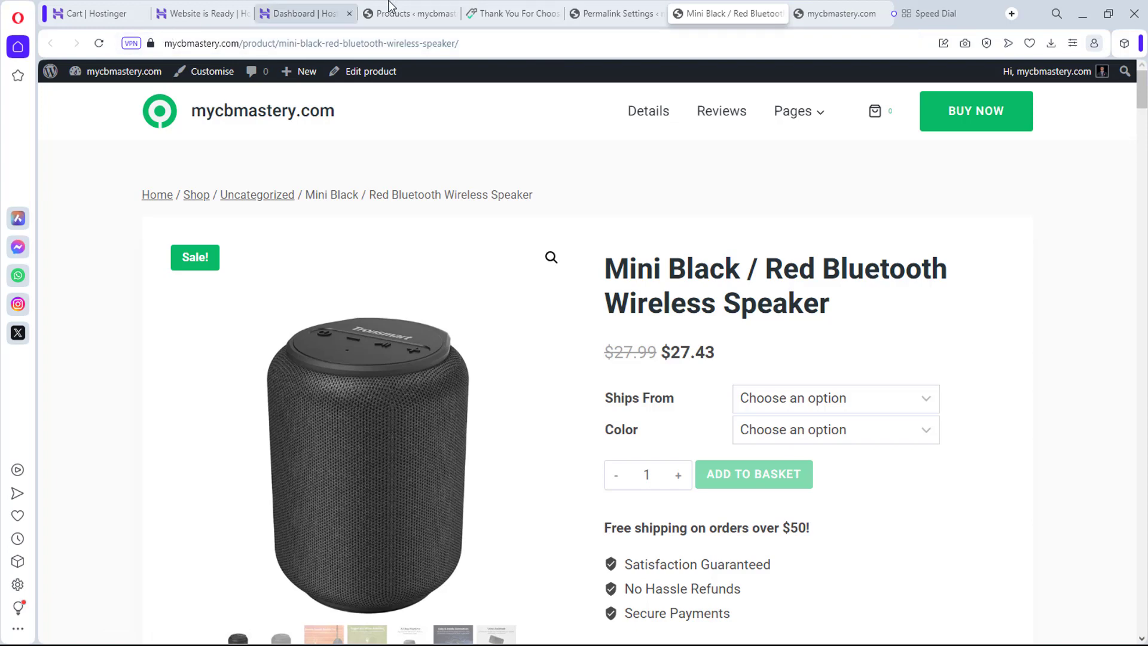
click(618, 6)
scroll(456, 309, down, 1)
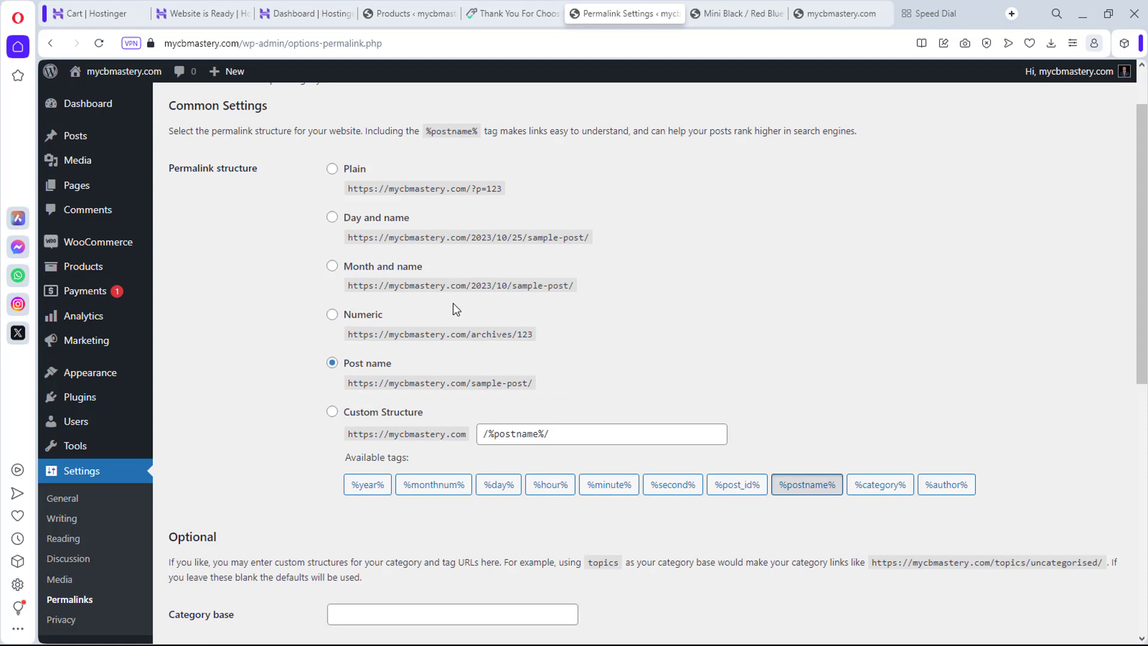
scroll(114, 485, down, 3)
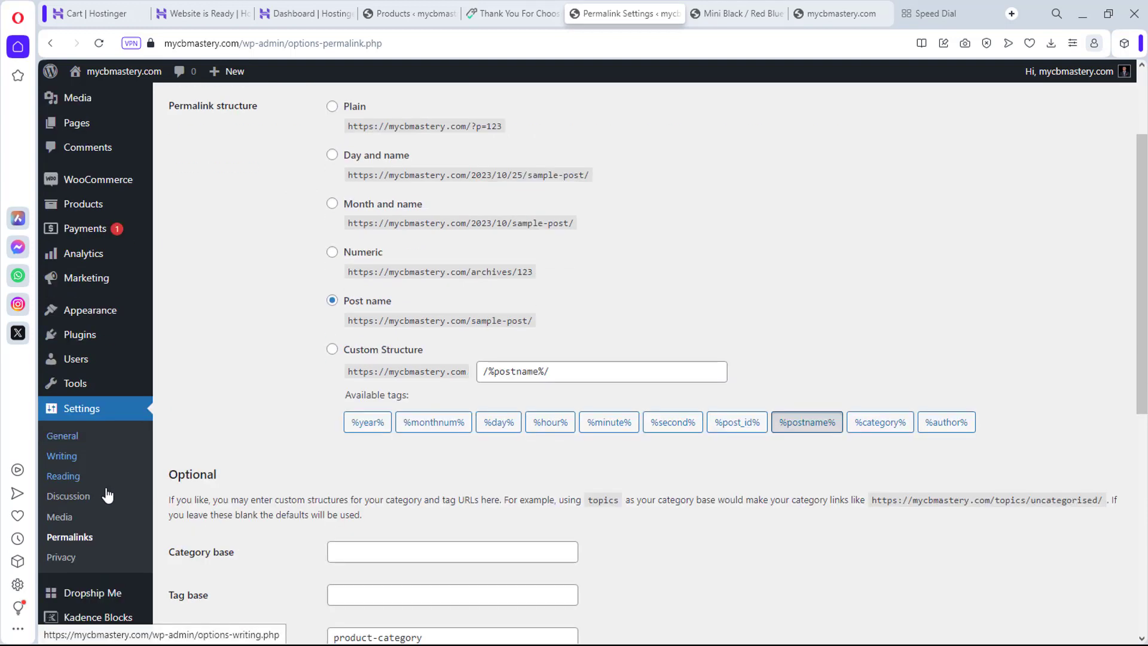
mouse_move(94, 582)
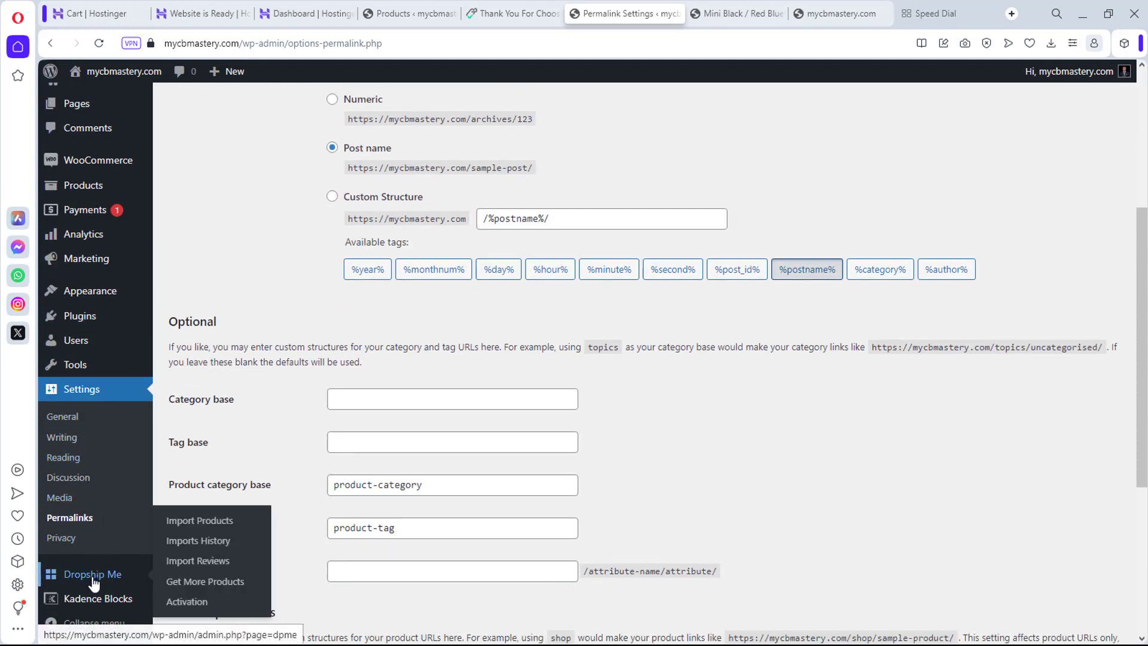
click(198, 522)
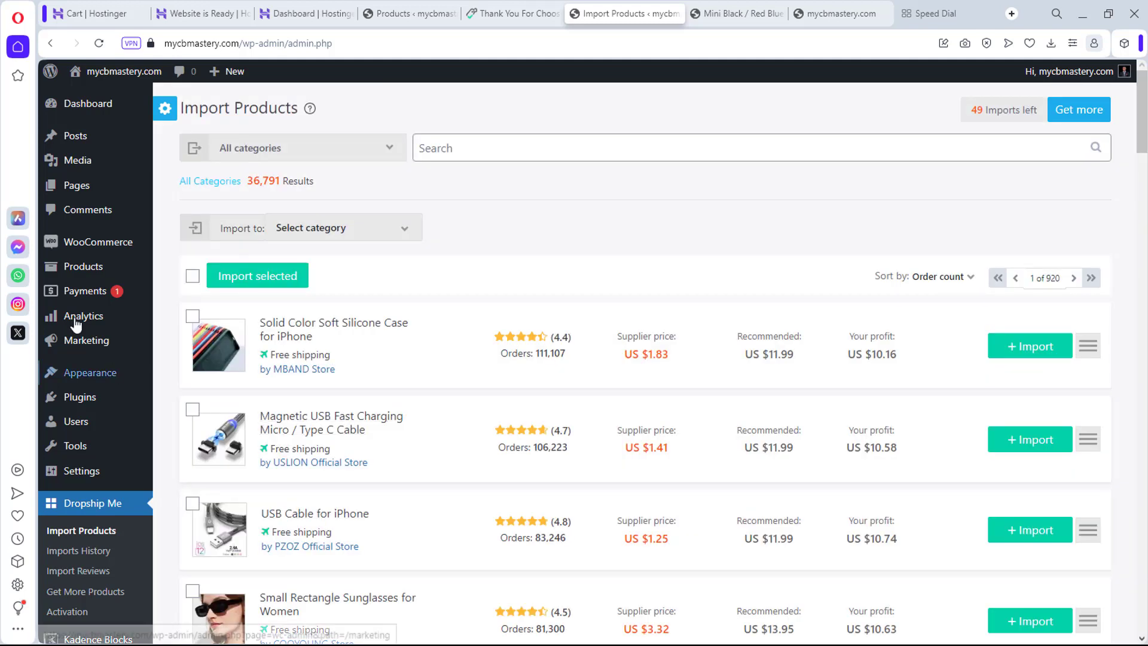
Step: Search the DropshipMe catalogue for 'speaker' and expand the Portable Wireless Bluetooth Speaker's details
click(479, 152)
click(511, 182)
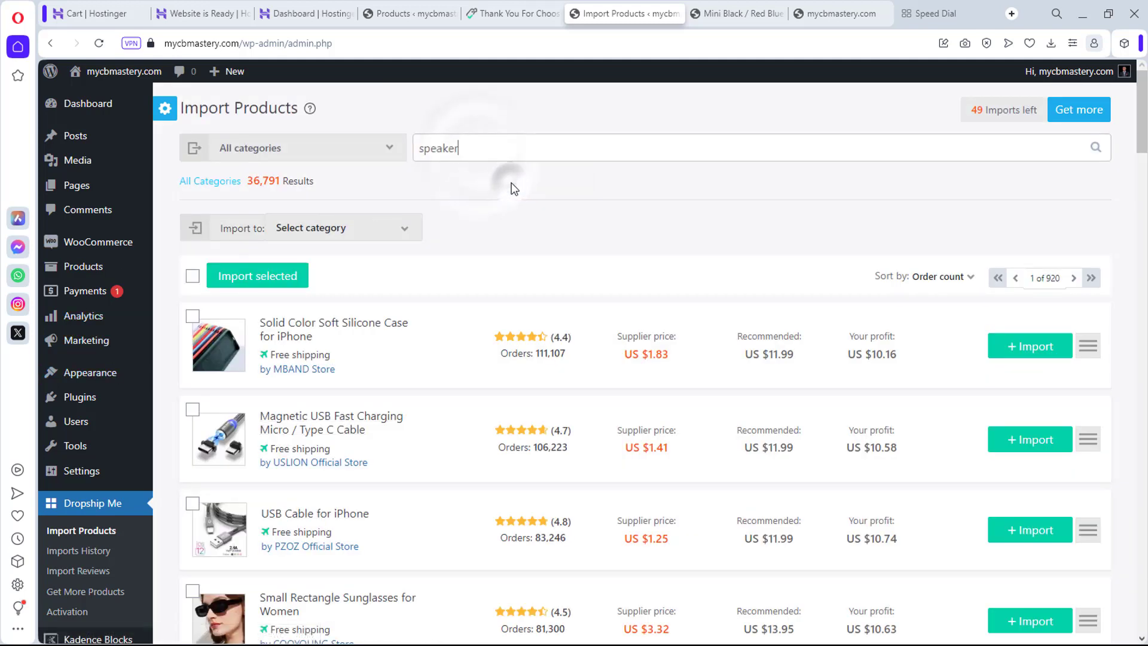
scroll(517, 192, down, 2)
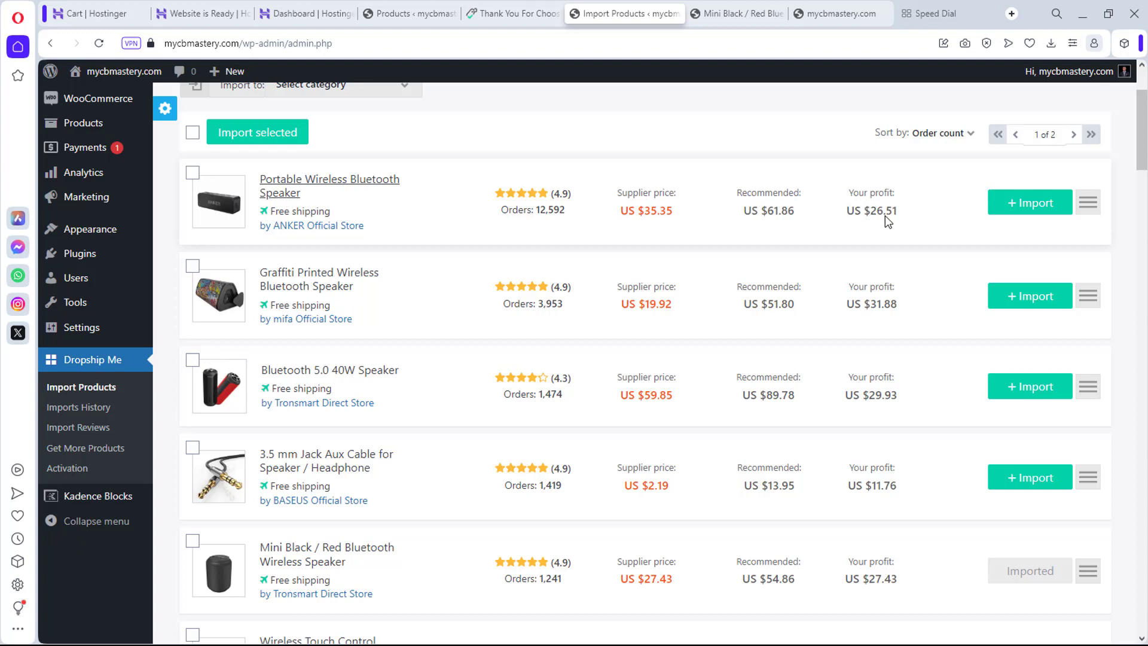
click(1091, 206)
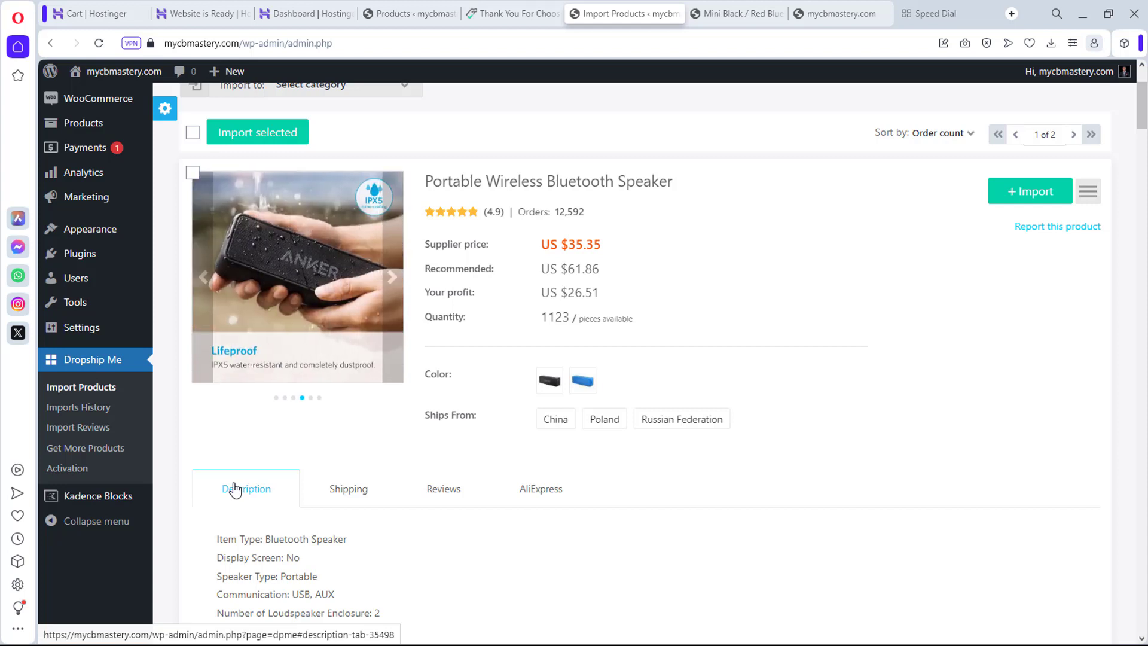
Step: Scroll through the speaker's description images ('Updated Design', 'Life Of The Party'), then back to the top
scroll(602, 397, down, 15)
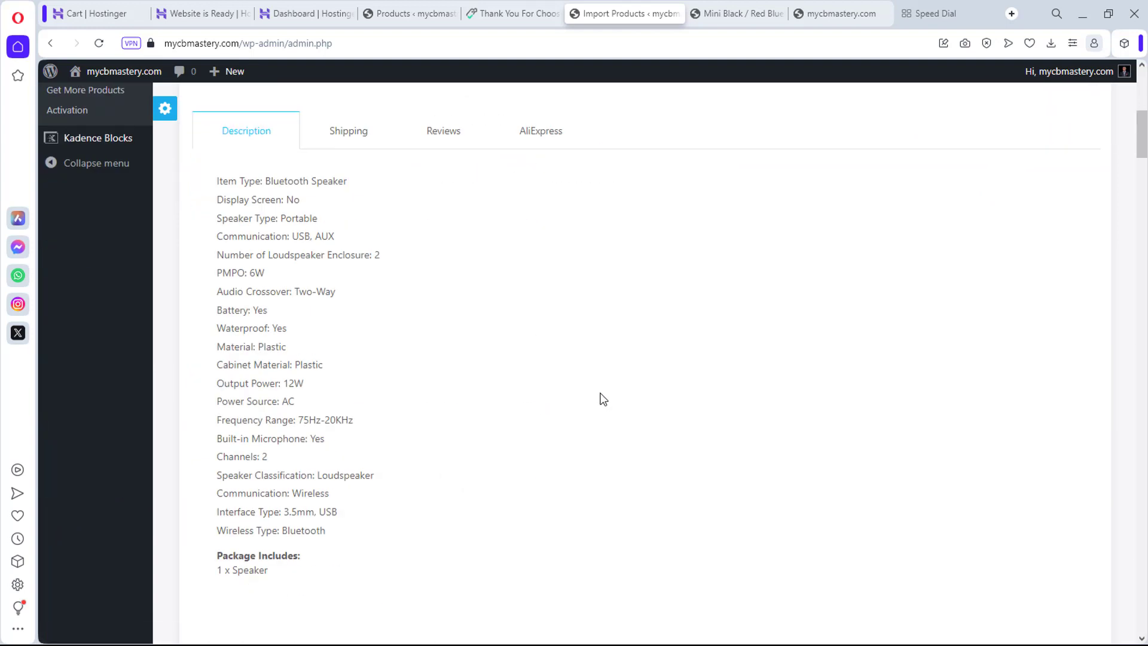
scroll(601, 398, down, 3)
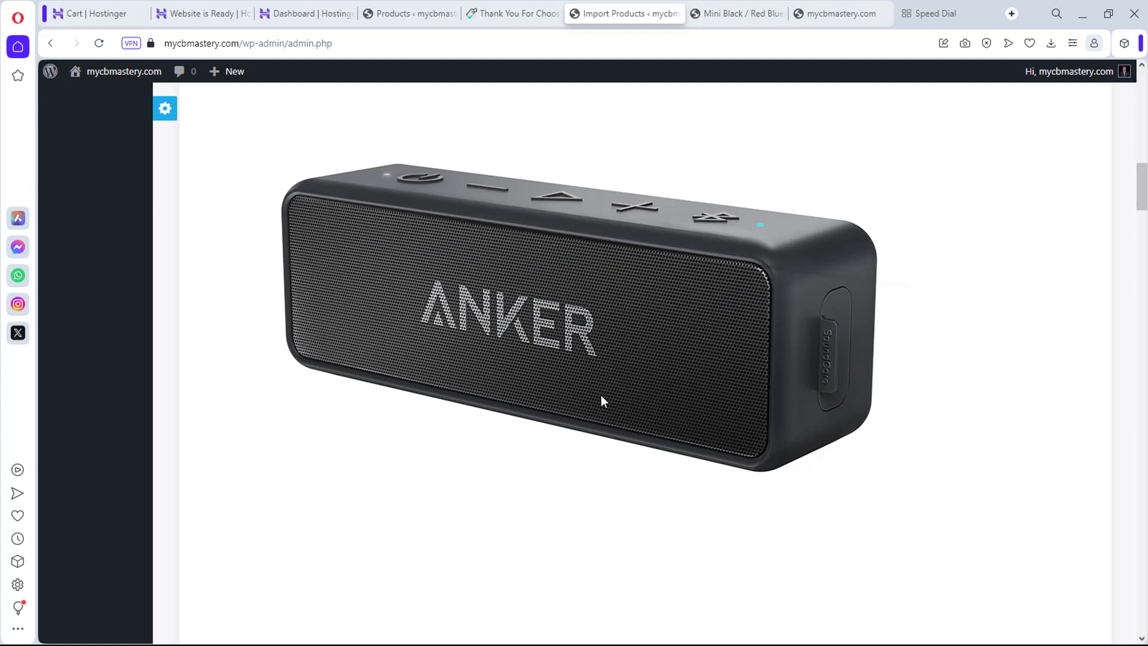
scroll(603, 397, down, 8)
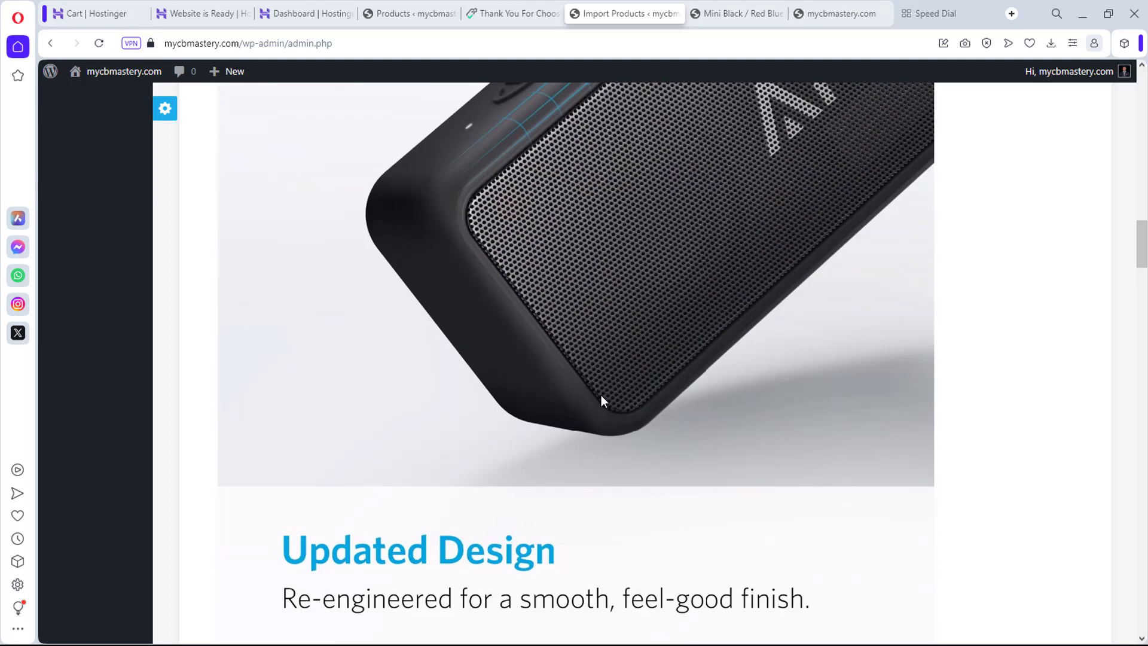
scroll(601, 400, down, 5)
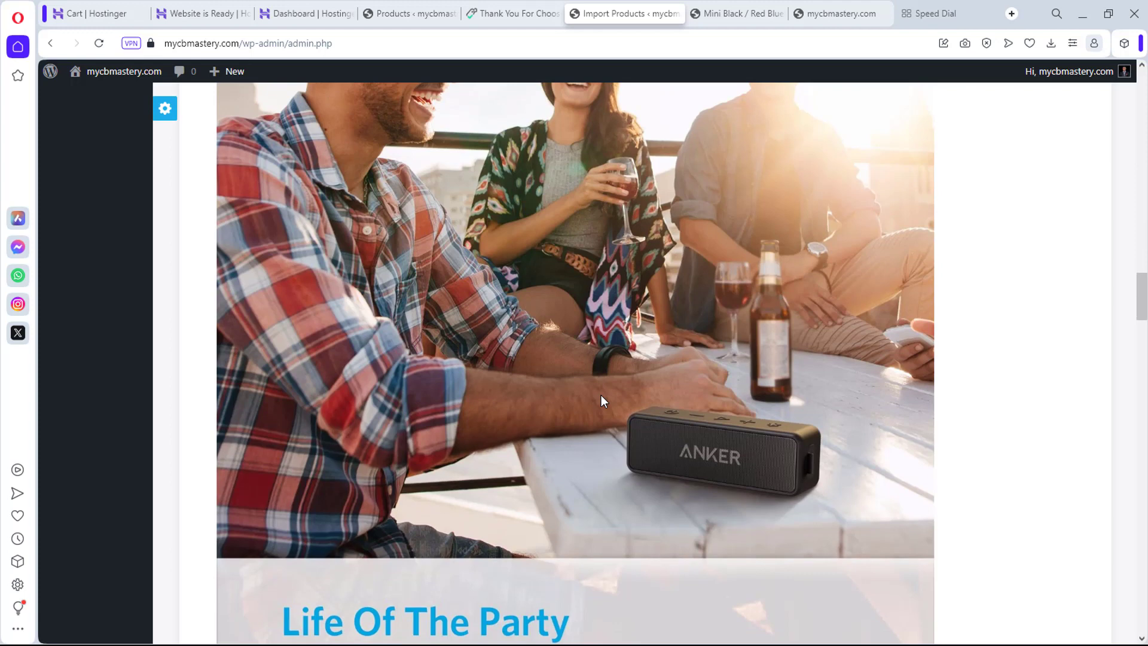
scroll(601, 396, up, 3)
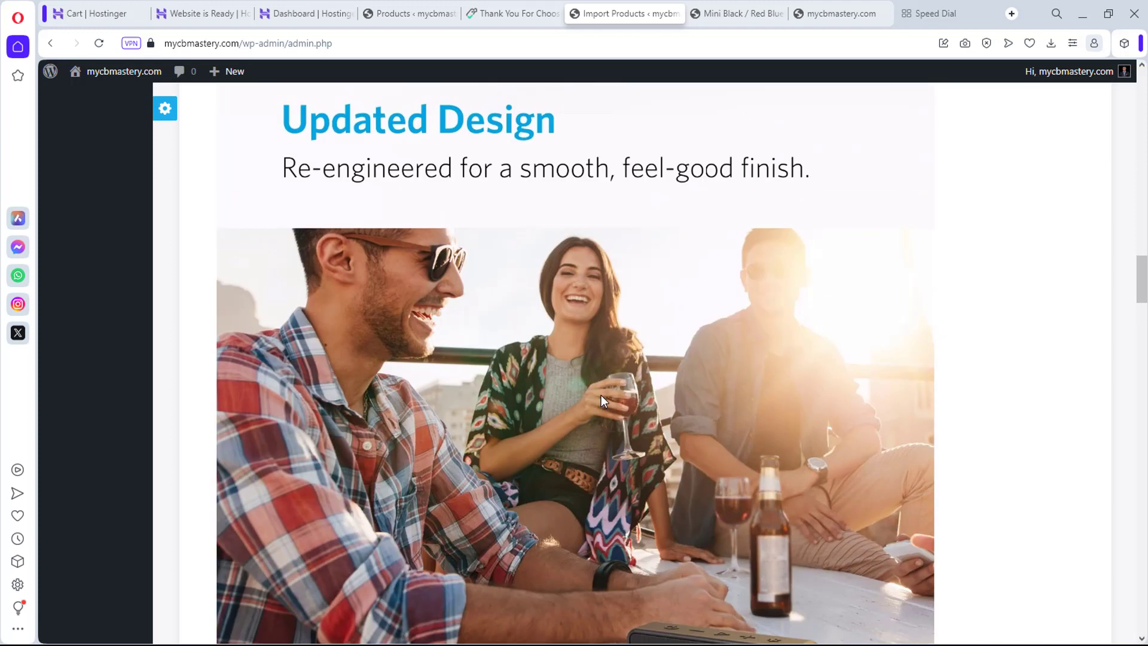
scroll(601, 396, down, 5)
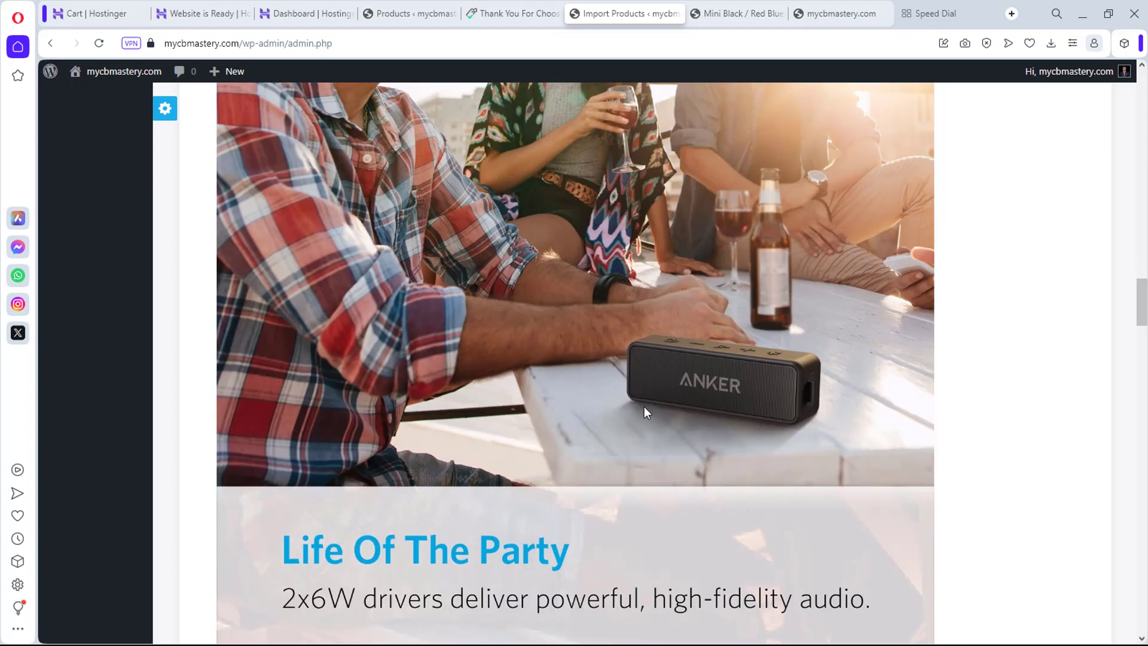
scroll(724, 374, down, 6)
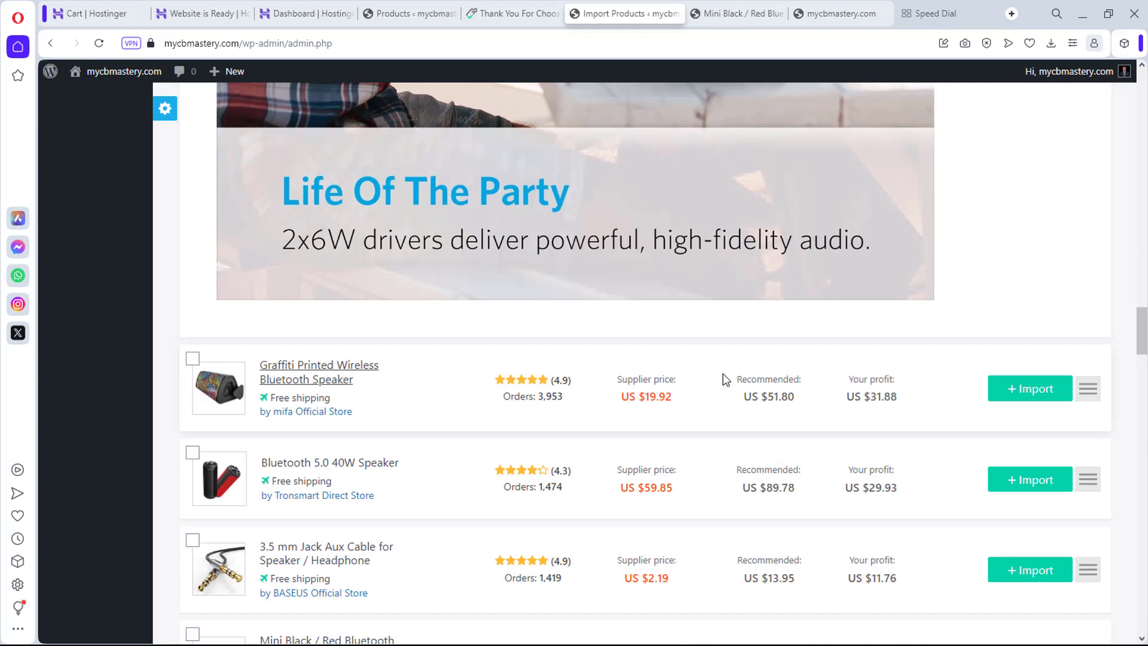
scroll(723, 376, down, 4)
scroll(720, 377, up, 15)
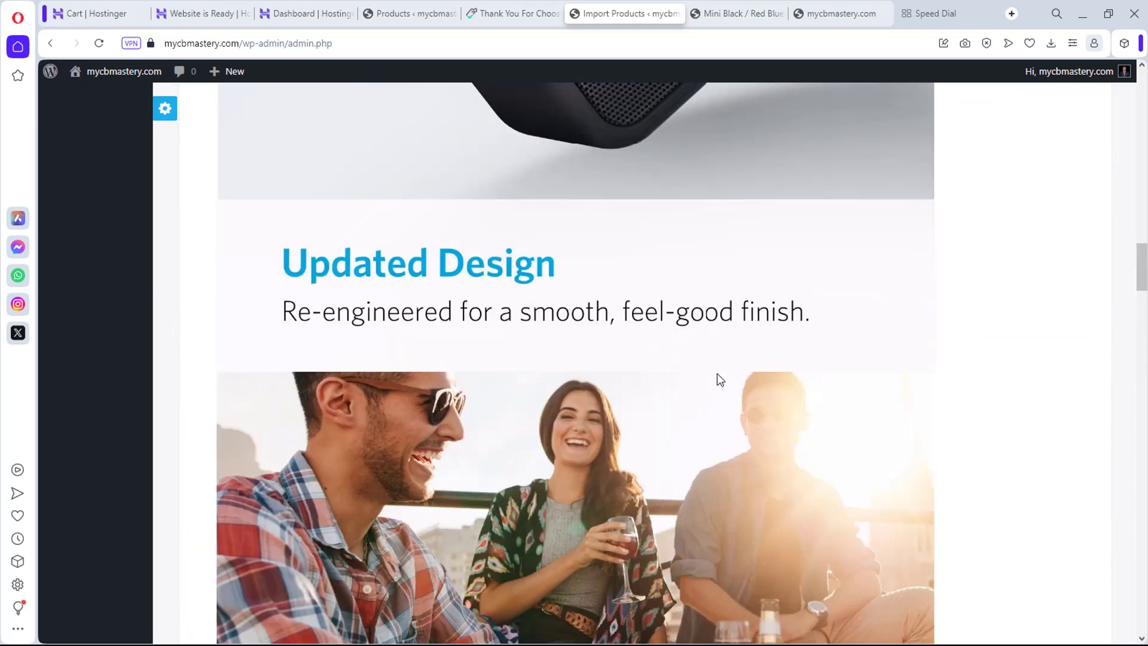
scroll(718, 375, up, 20)
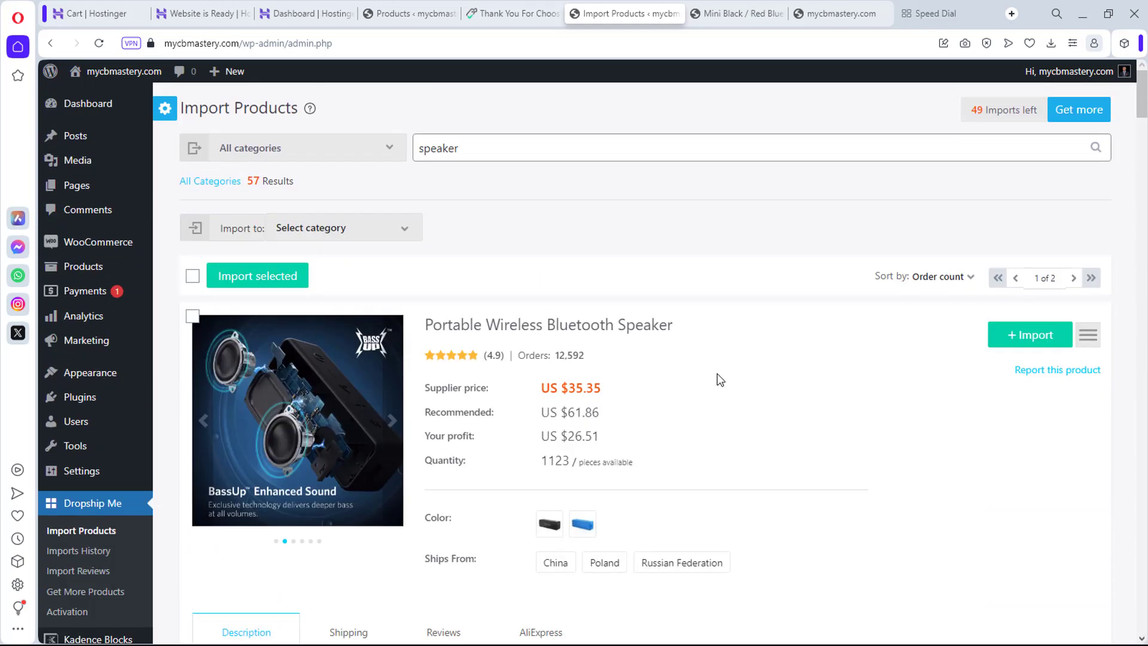
click(1092, 335)
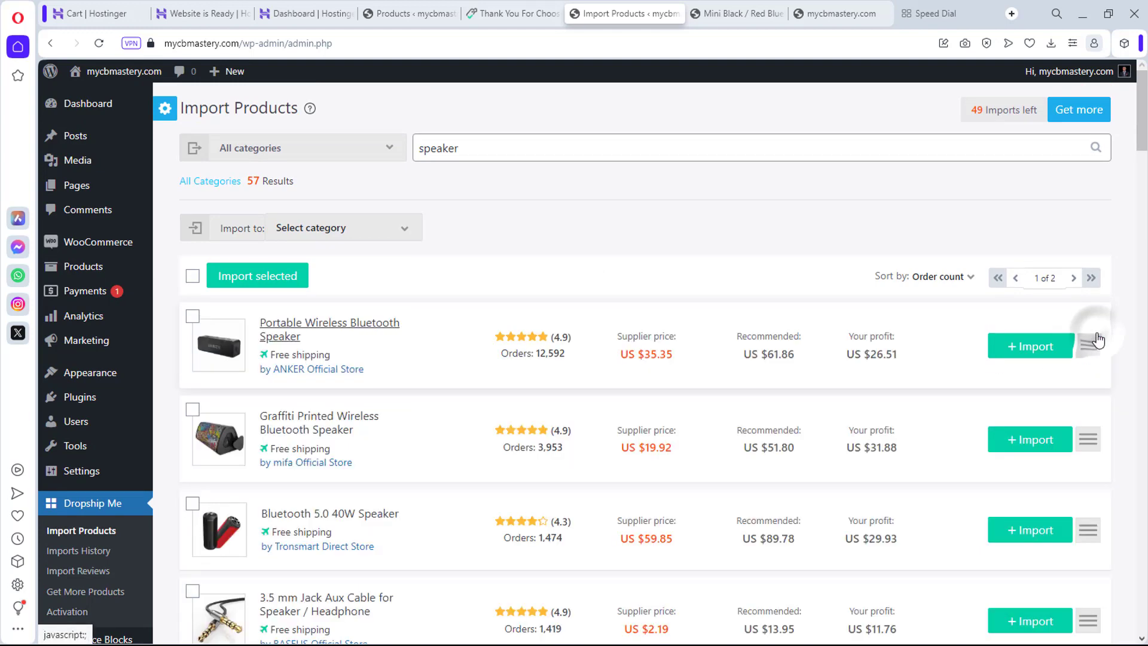
click(1088, 446)
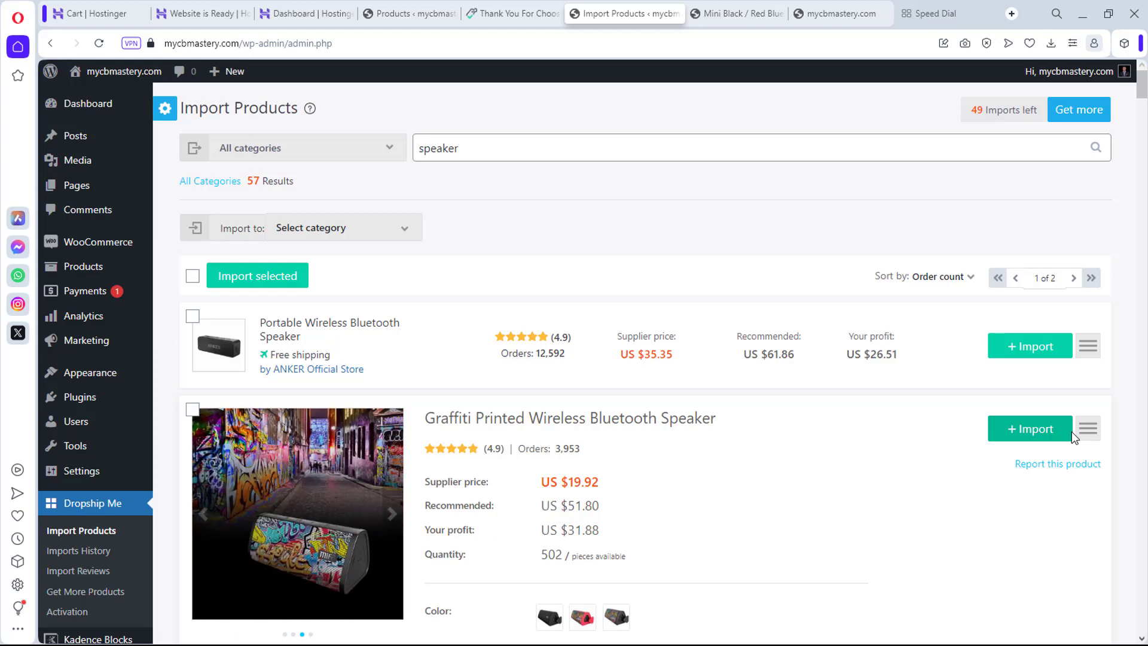
scroll(1072, 432, down, 2)
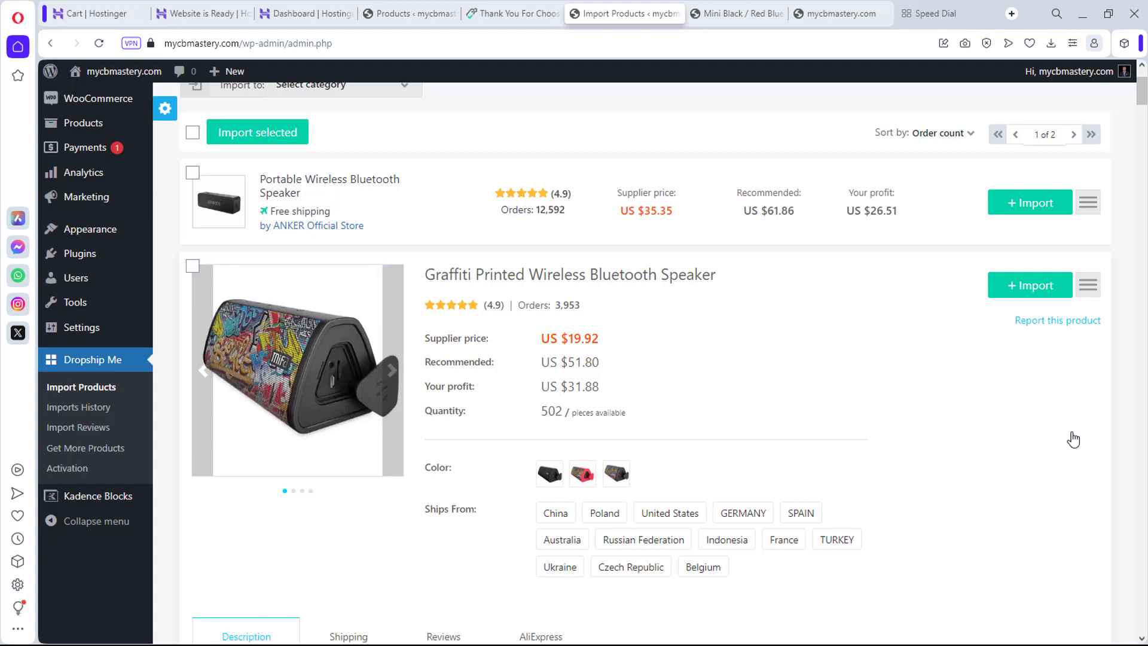
scroll(1074, 439, down, 3)
scroll(1069, 429, down, 12)
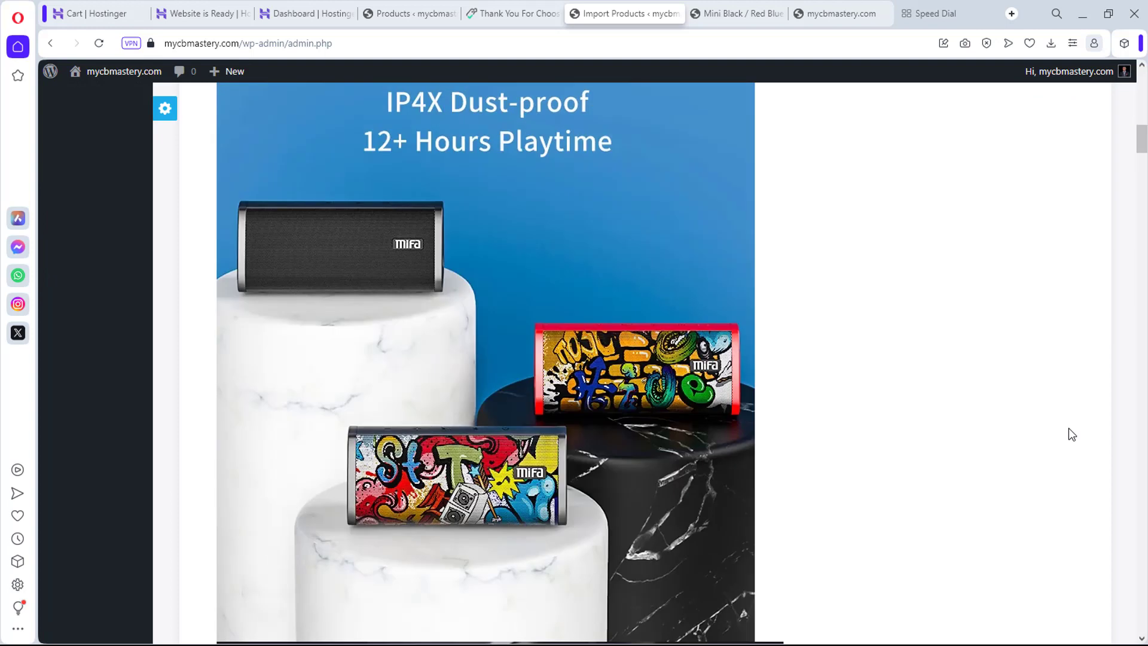
scroll(1068, 428, down, 8)
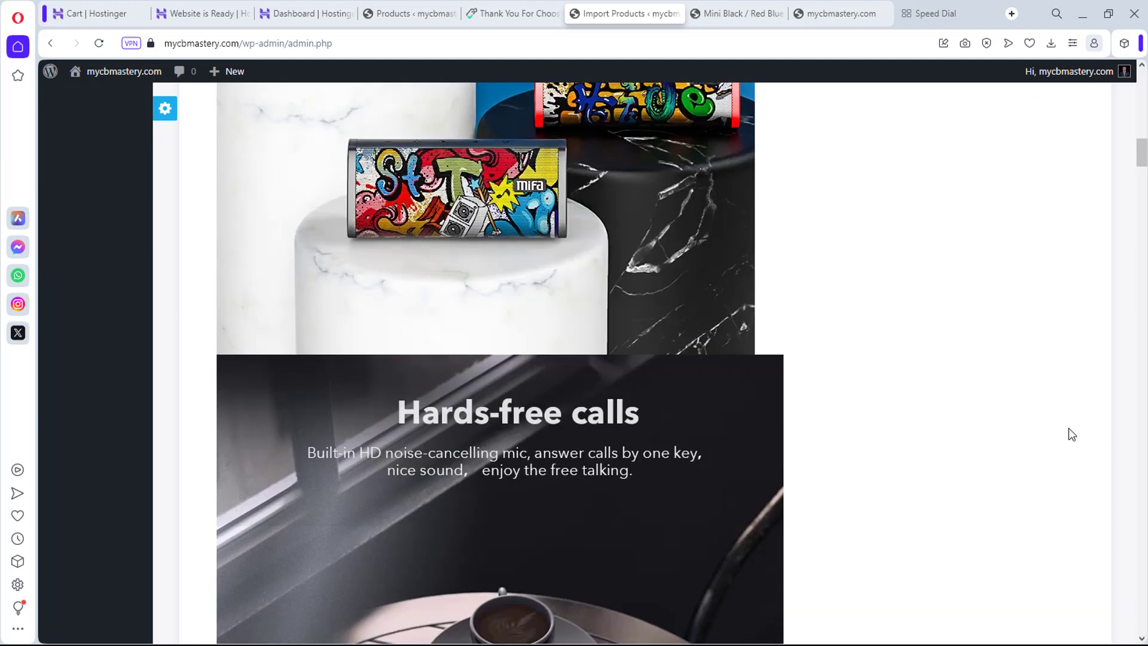
scroll(1069, 429, down, 2)
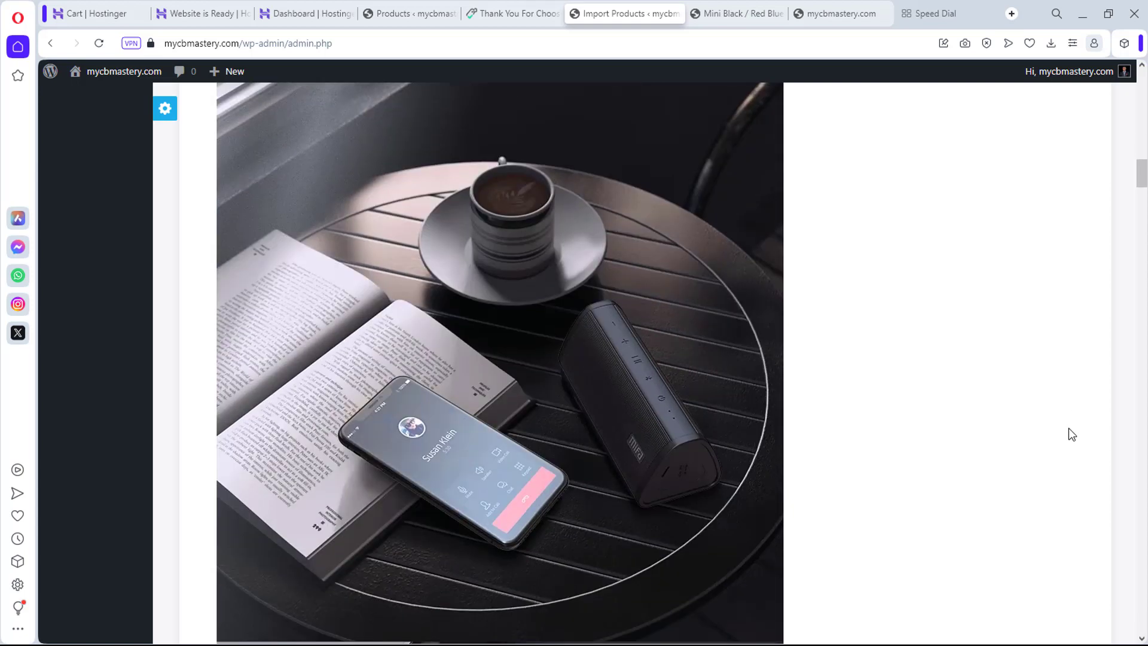
scroll(1068, 428, down, 15)
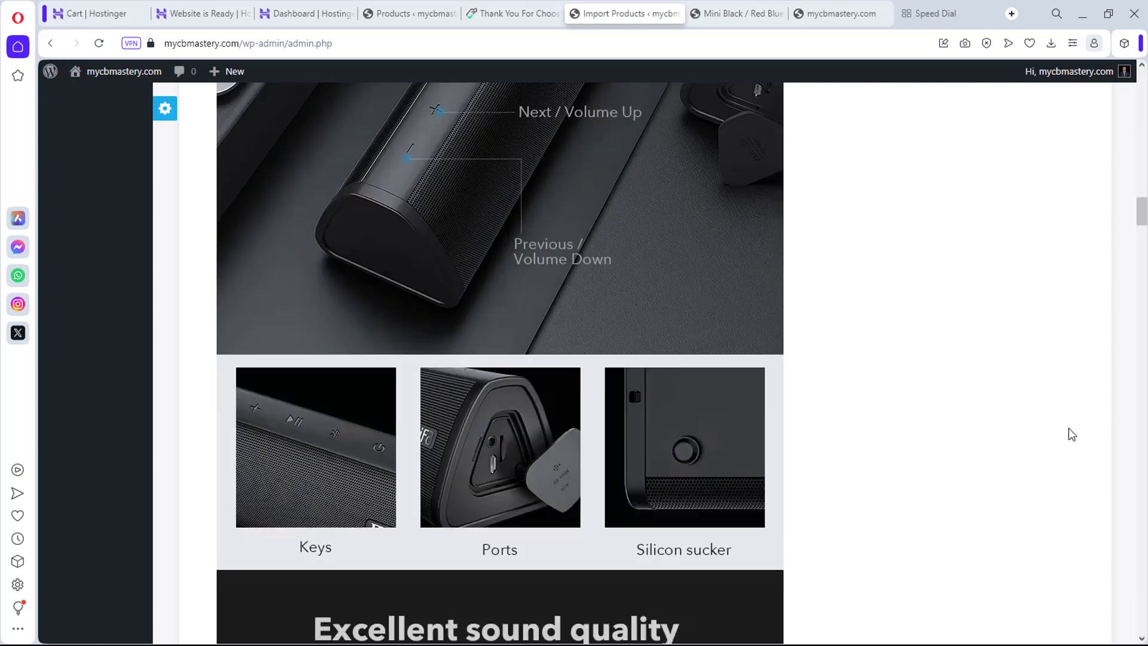
scroll(1069, 430, down, 15)
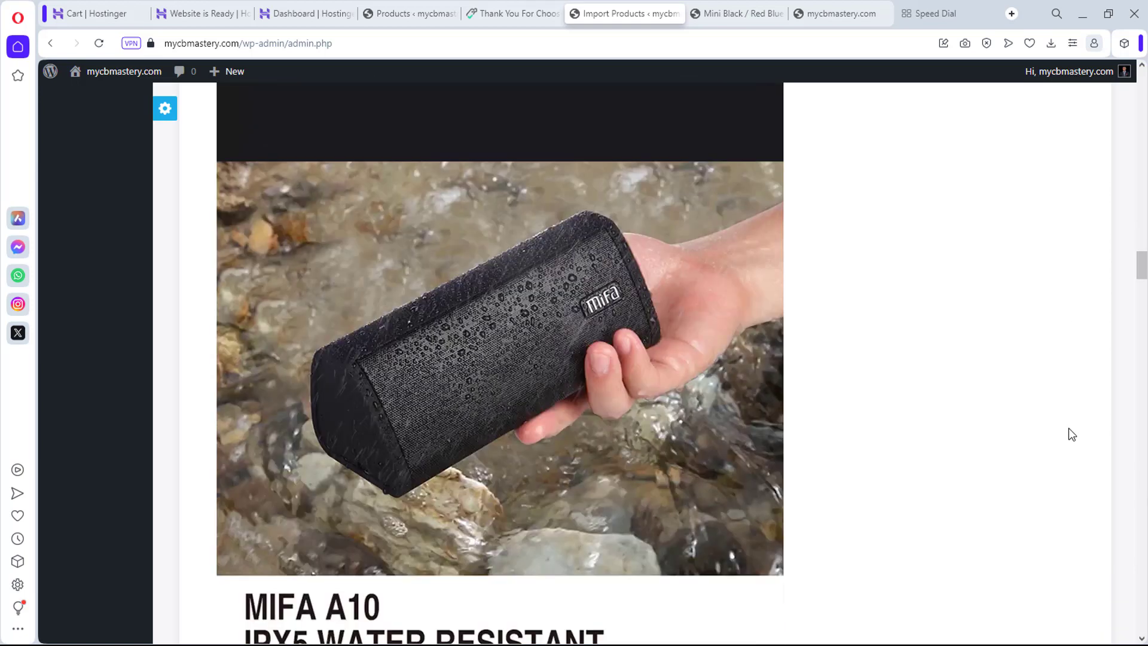
scroll(1069, 432, down, 15)
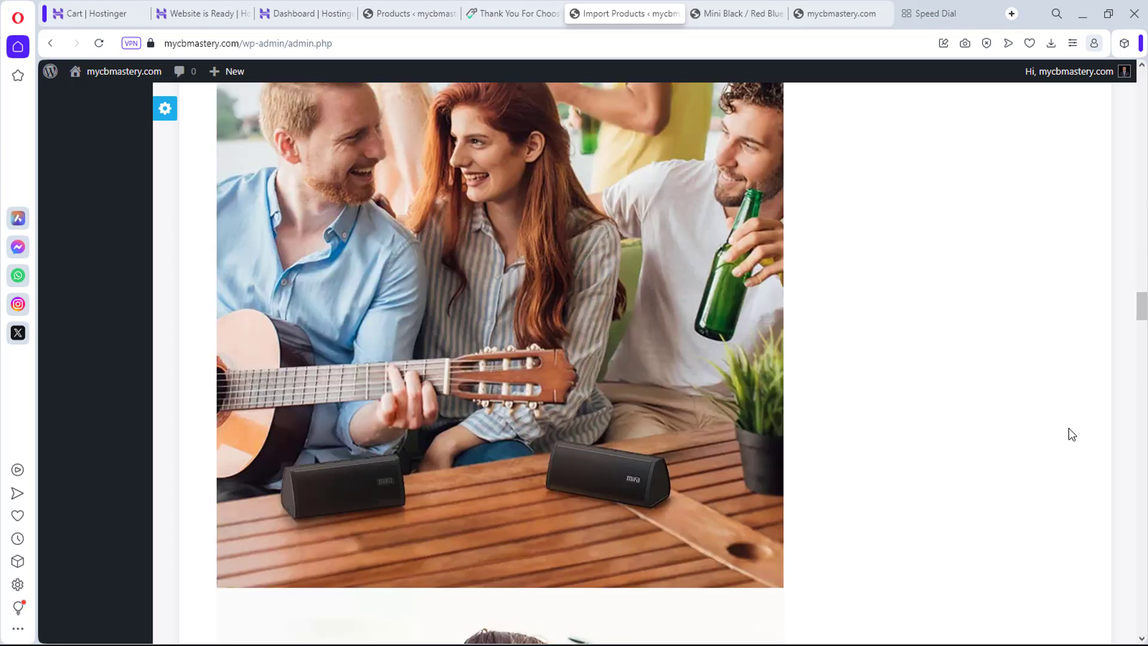
scroll(1069, 428, down, 15)
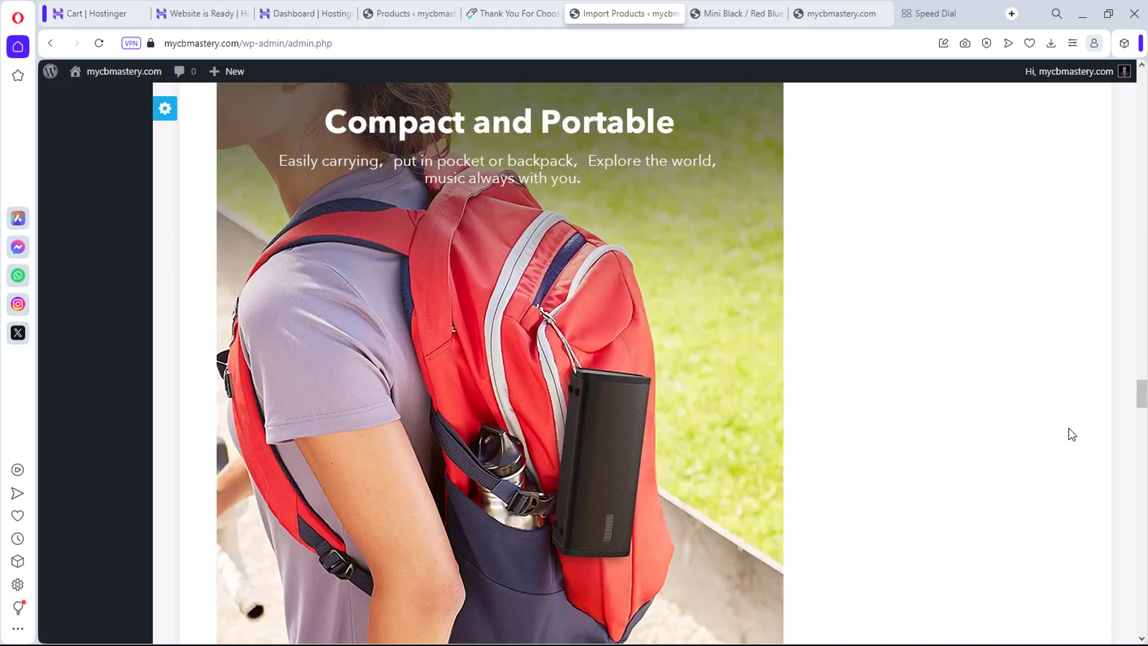
scroll(1068, 428, down, 12)
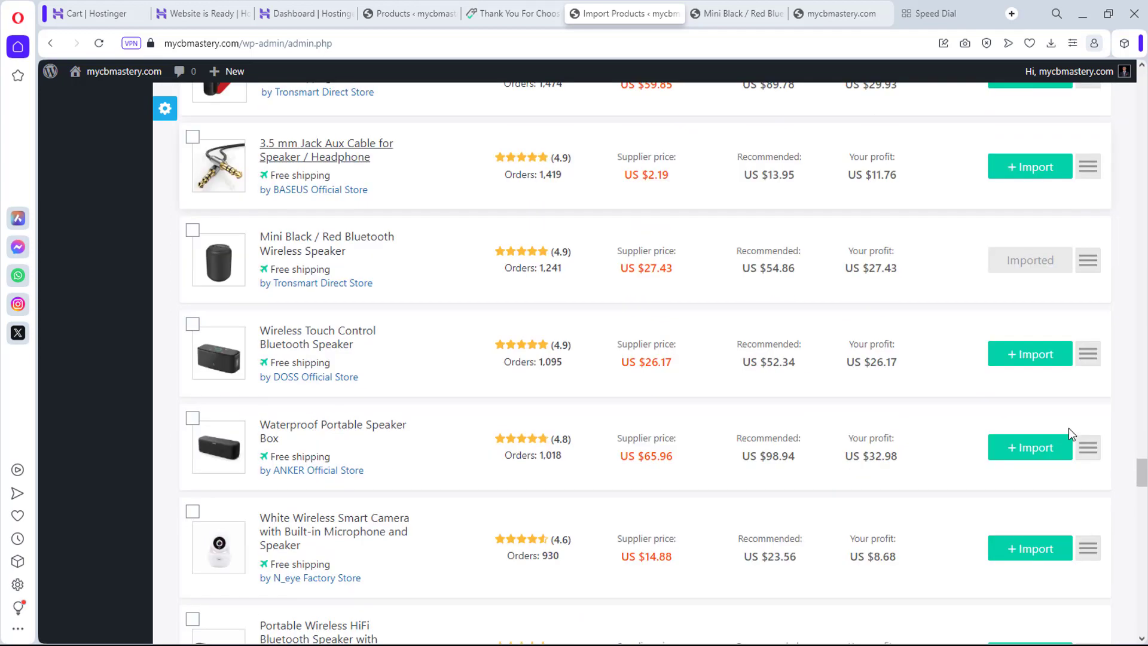
scroll(1068, 429, up, 12)
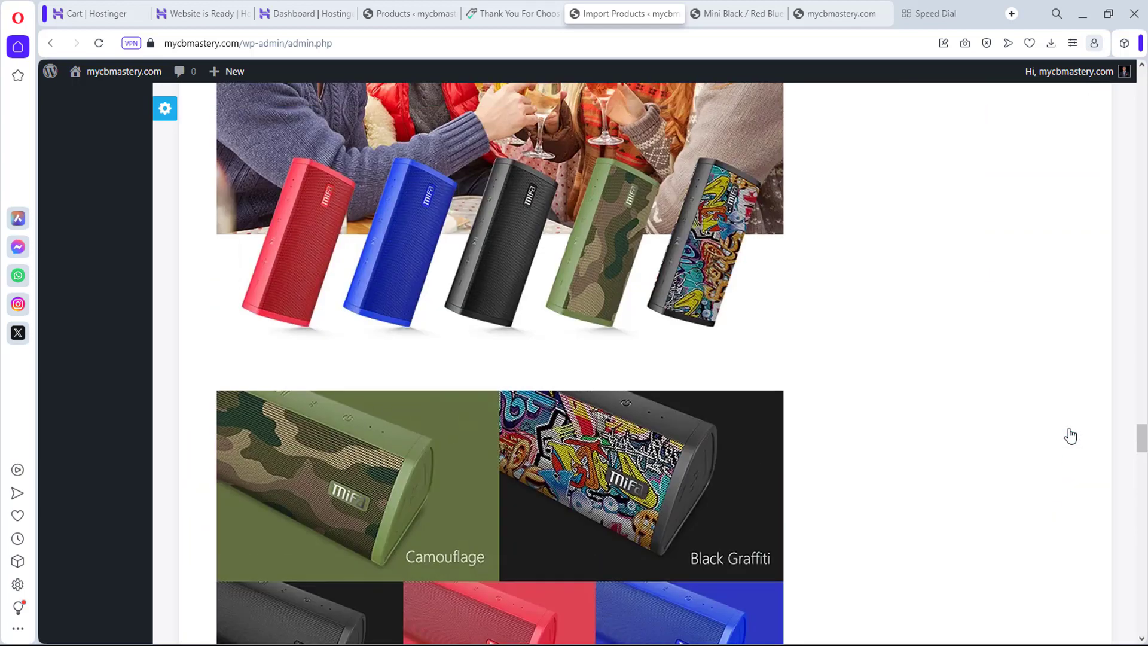
scroll(1071, 435, up, 8)
scroll(1070, 433, down, 11)
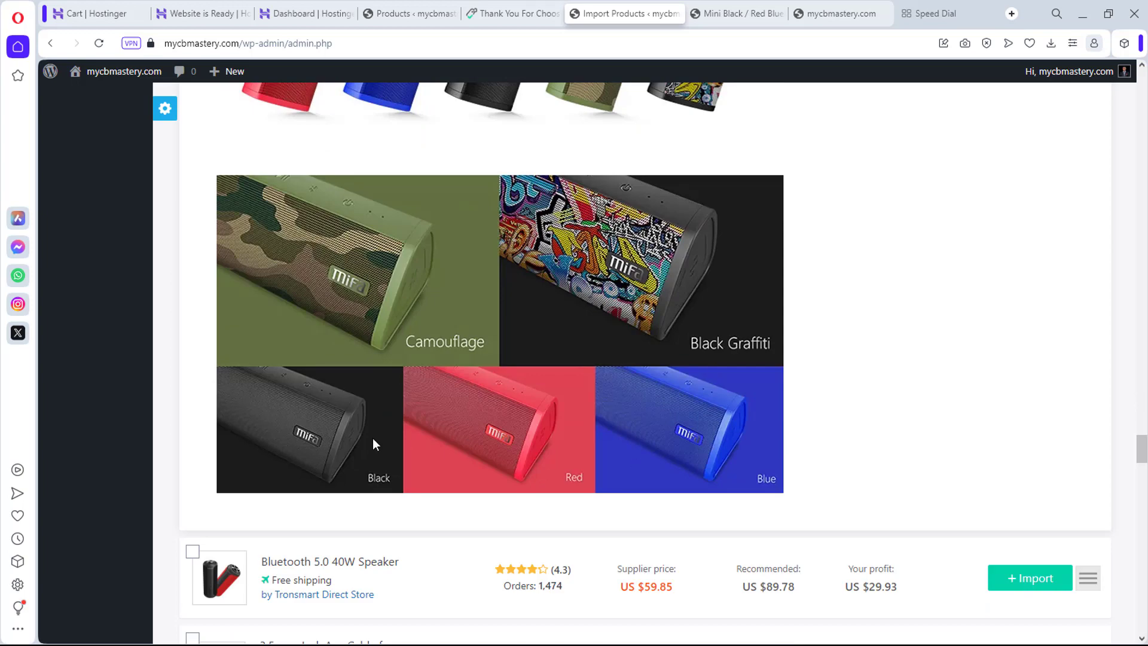
scroll(1024, 321, up, 10)
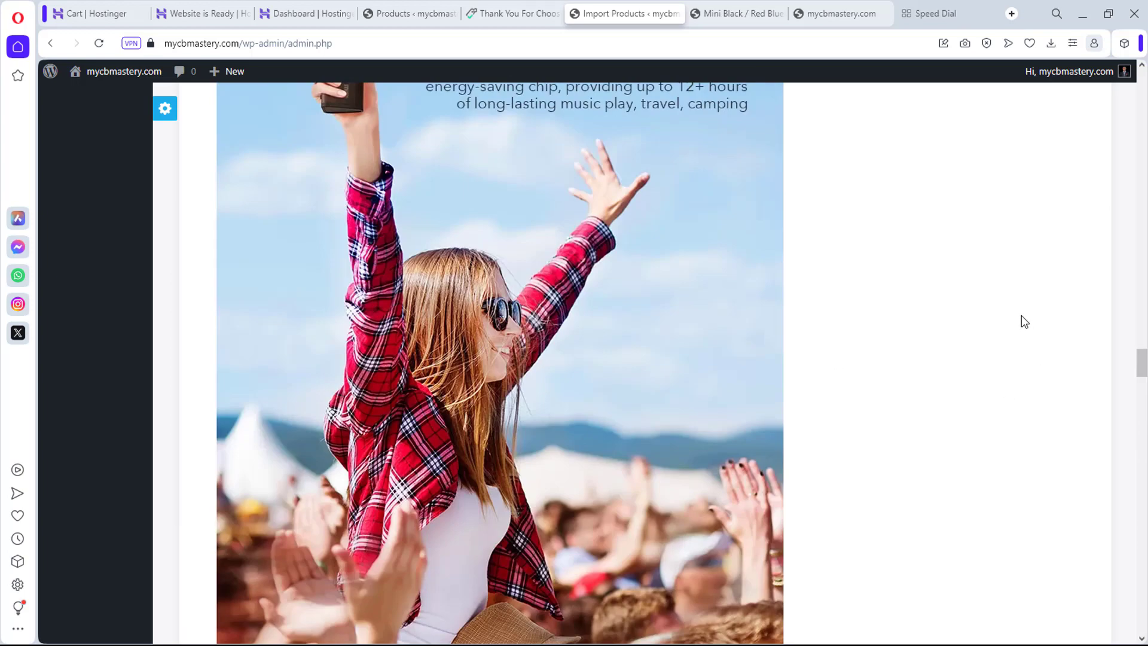
scroll(1022, 317, up, 15)
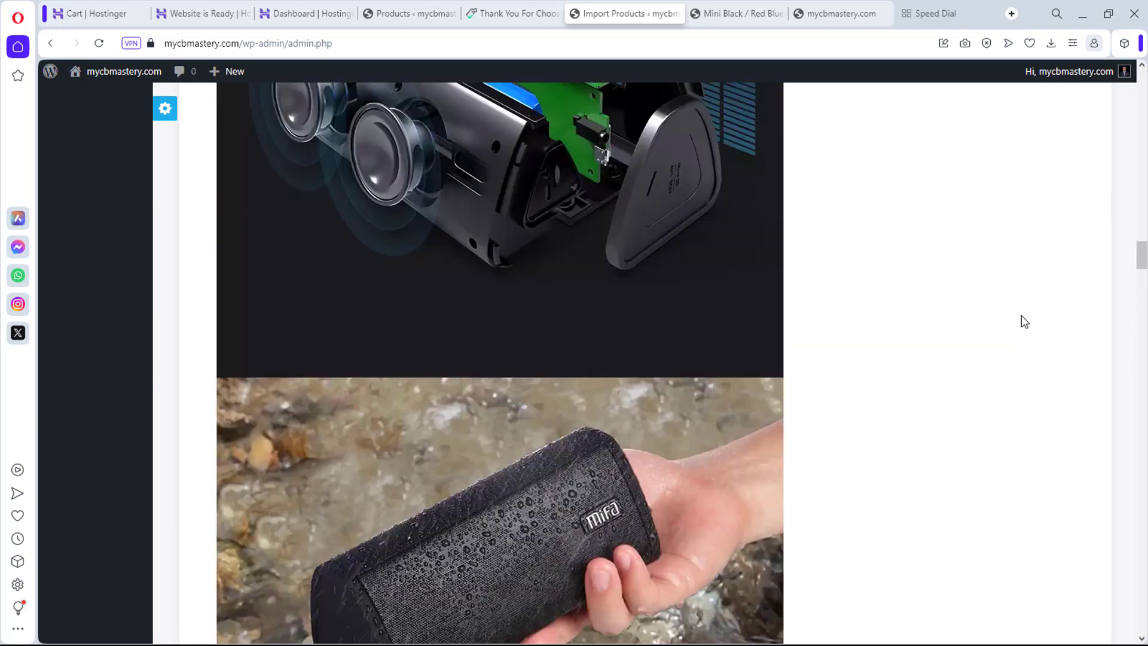
scroll(1024, 322, up, 15)
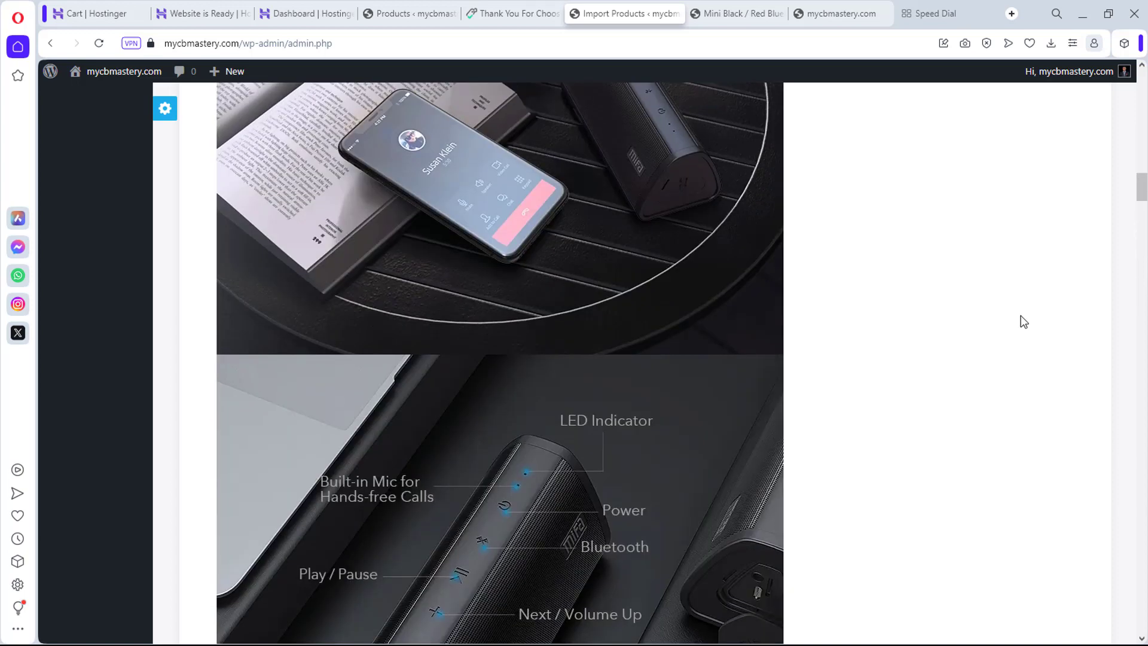
scroll(1024, 321, up, 15)
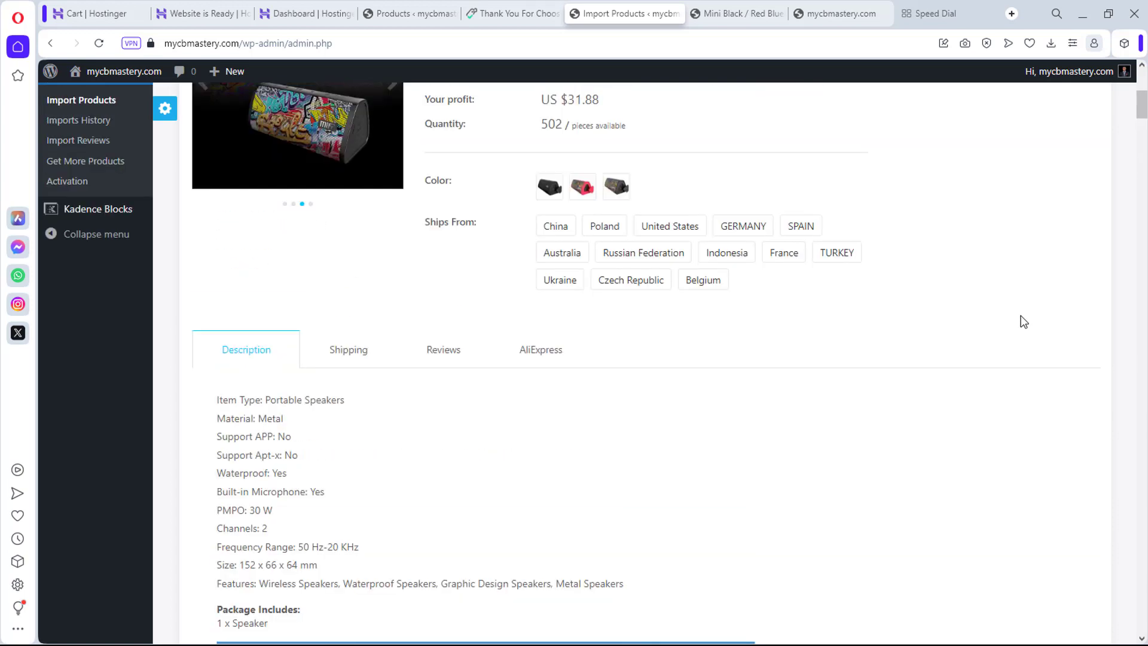
scroll(494, 526, up, 2)
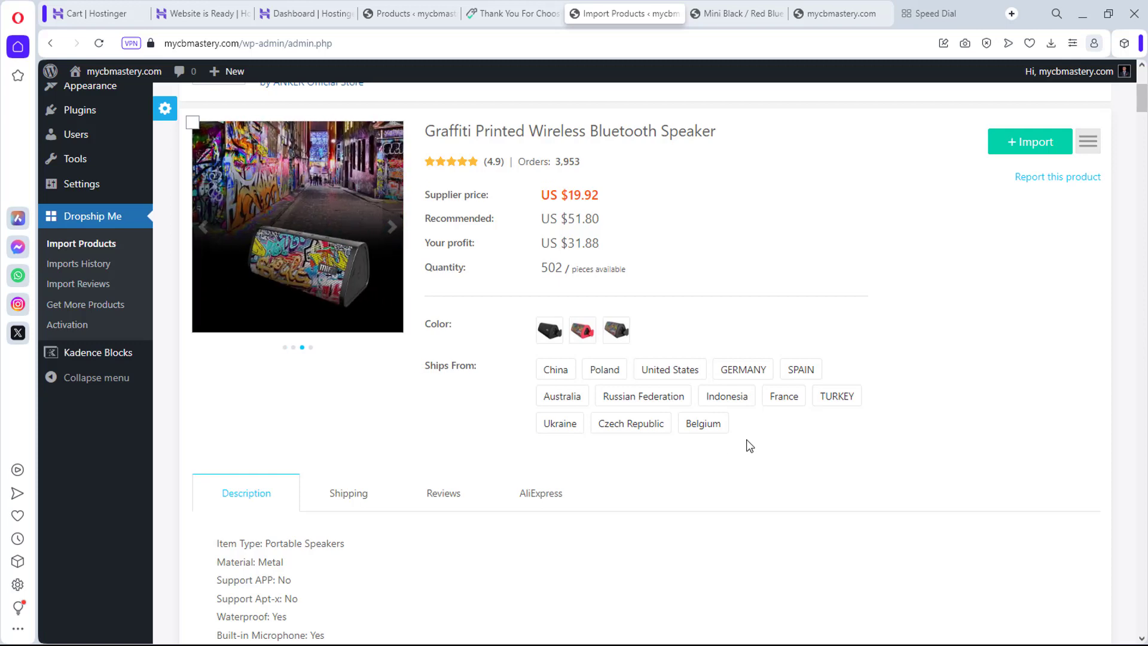
Step: Collapse the Graffiti speaker's details and expand the Fancy Triangle Wireless Speaker's details instead
click(1088, 141)
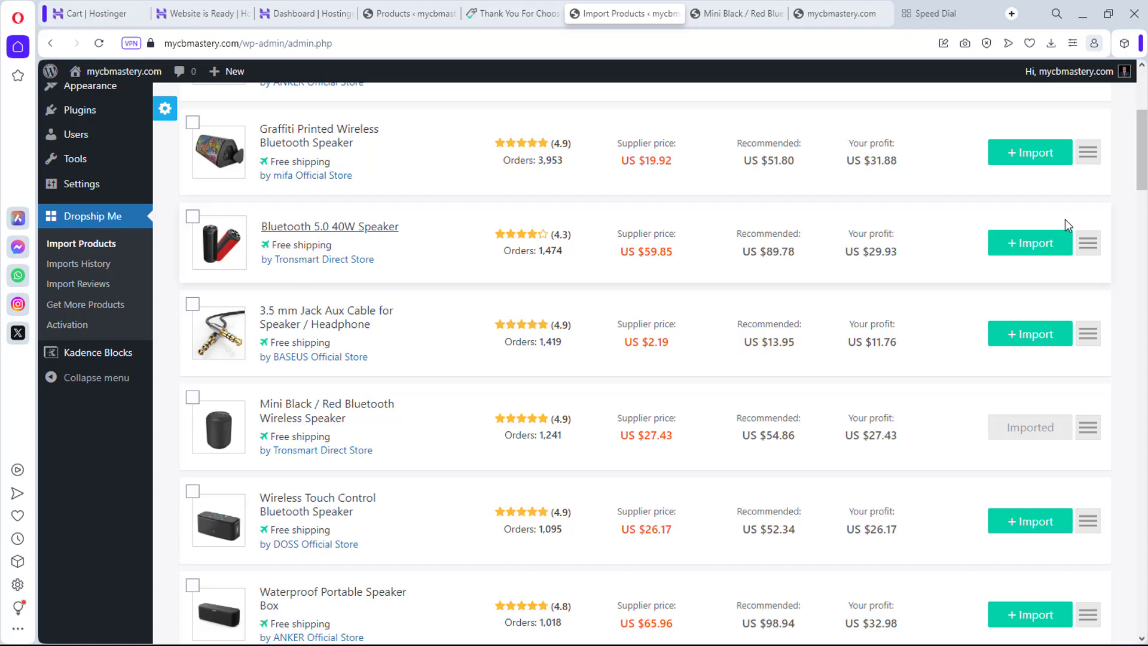
scroll(1066, 221, down, 10)
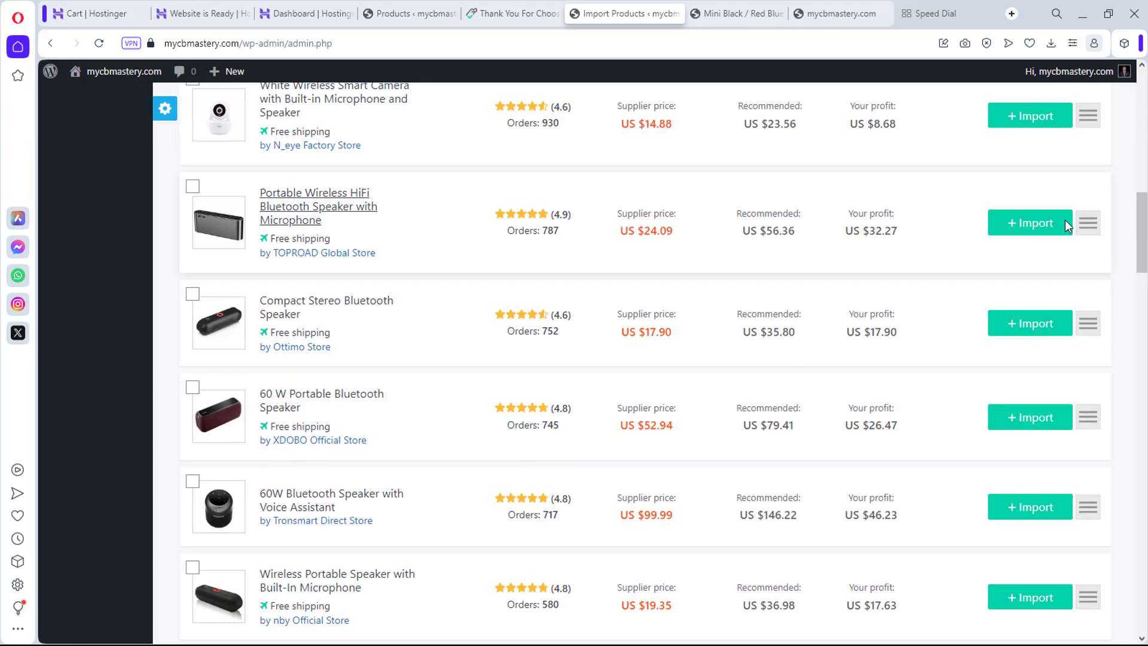
scroll(1065, 222, down, 5)
scroll(1065, 222, down, 6)
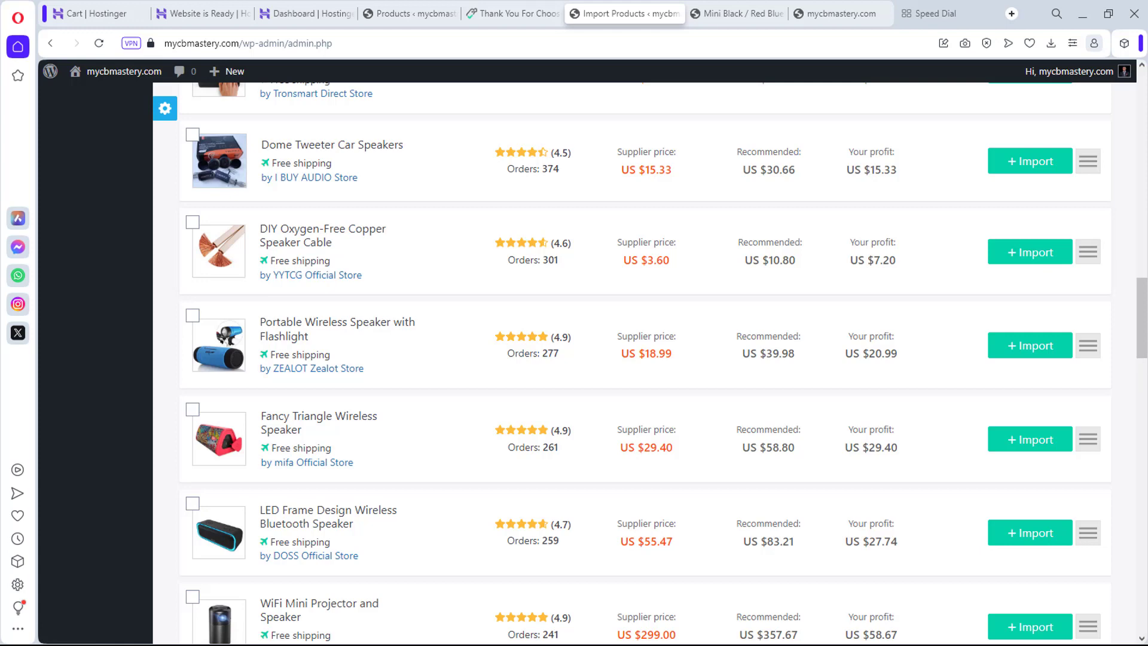
click(1094, 447)
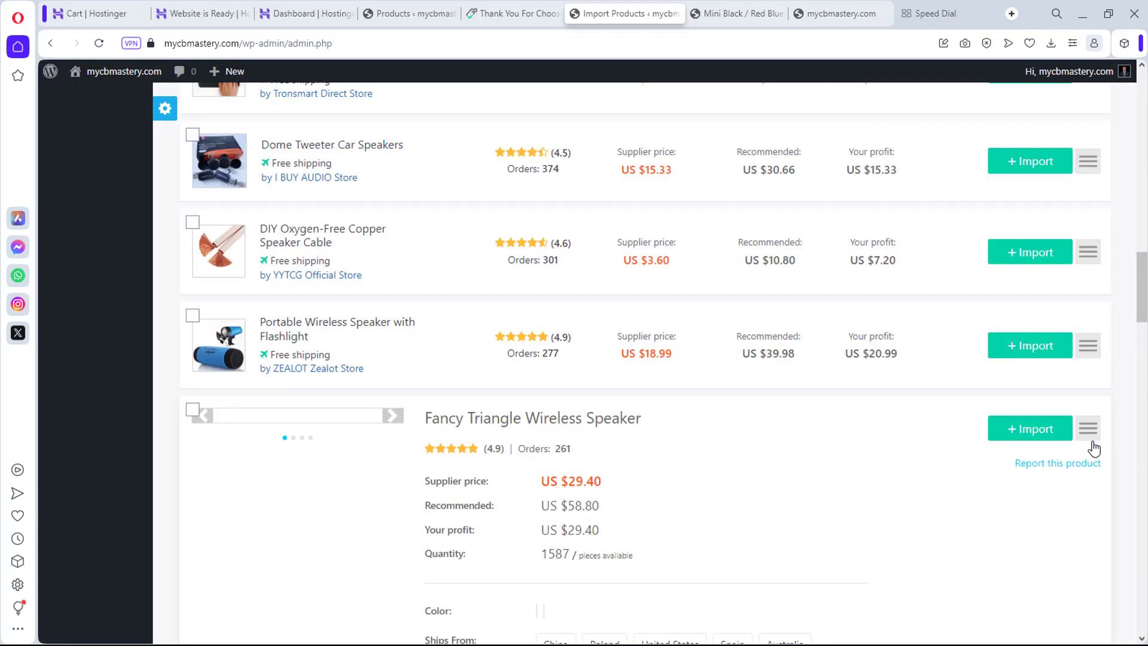
scroll(1094, 447, down, 4)
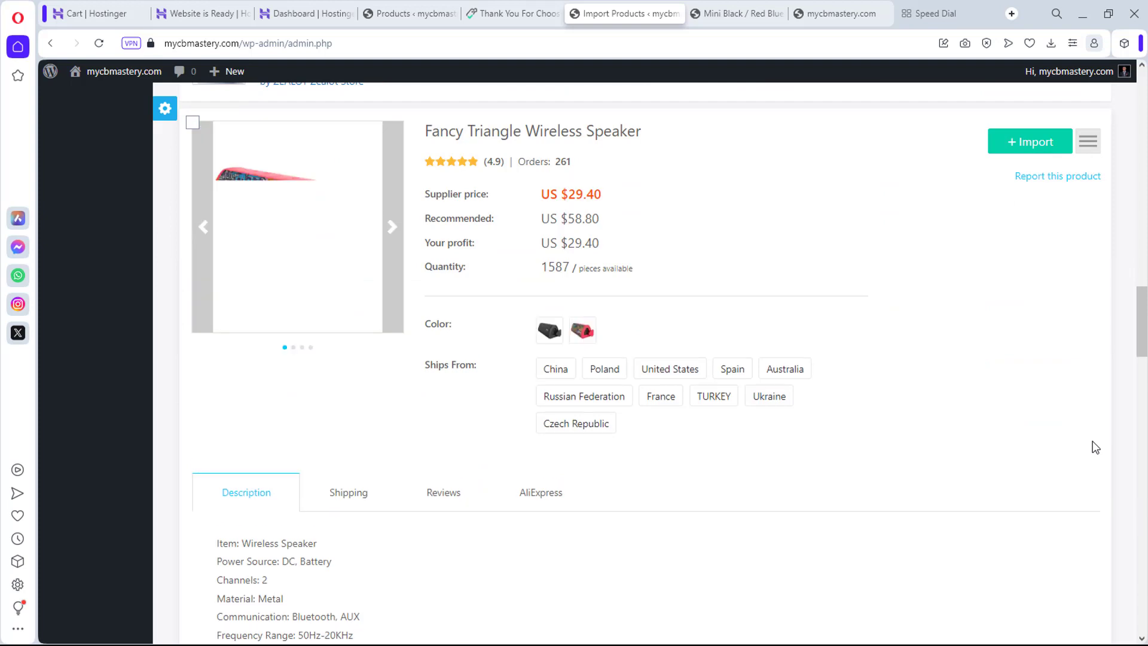
scroll(1095, 446, down, 2)
scroll(1107, 369, up, 15)
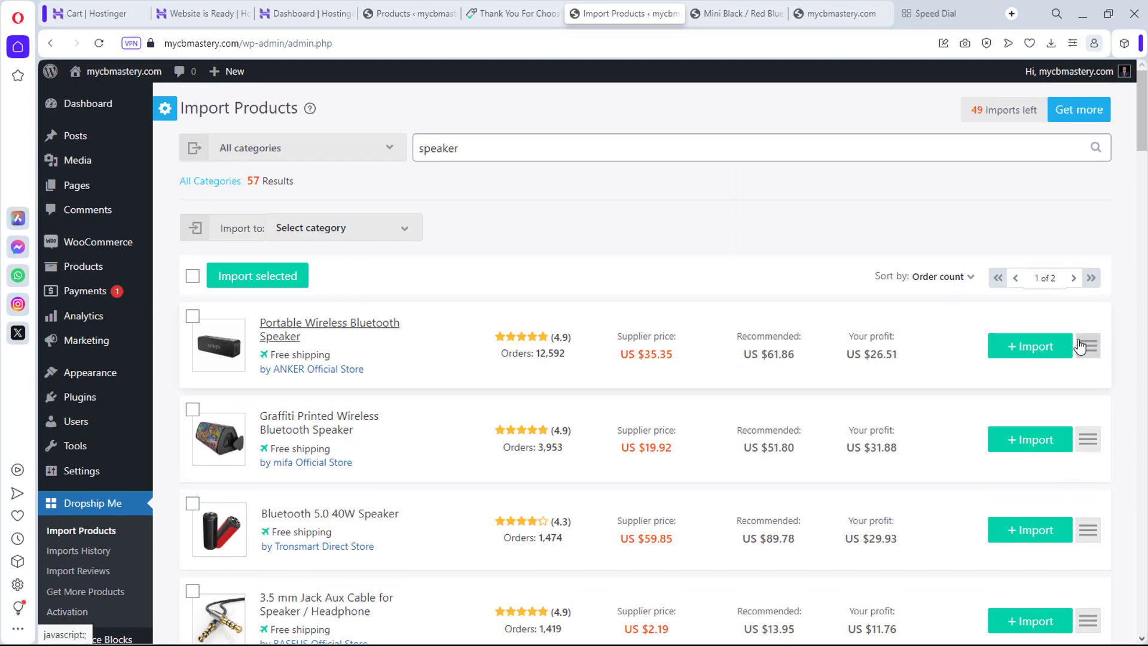
Step: Import the Portable Wireless Bluetooth, Graffiti Printed, Bluetooth 5.0 40W and Sling Cover speakers
click(1030, 348)
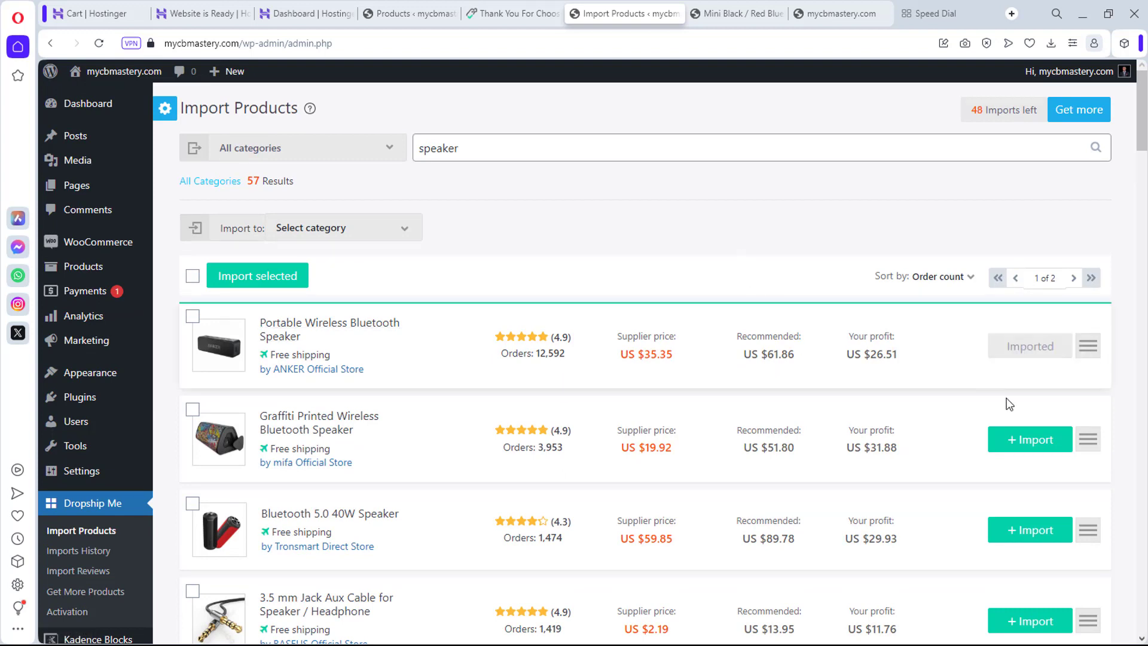
click(1010, 436)
click(1056, 520)
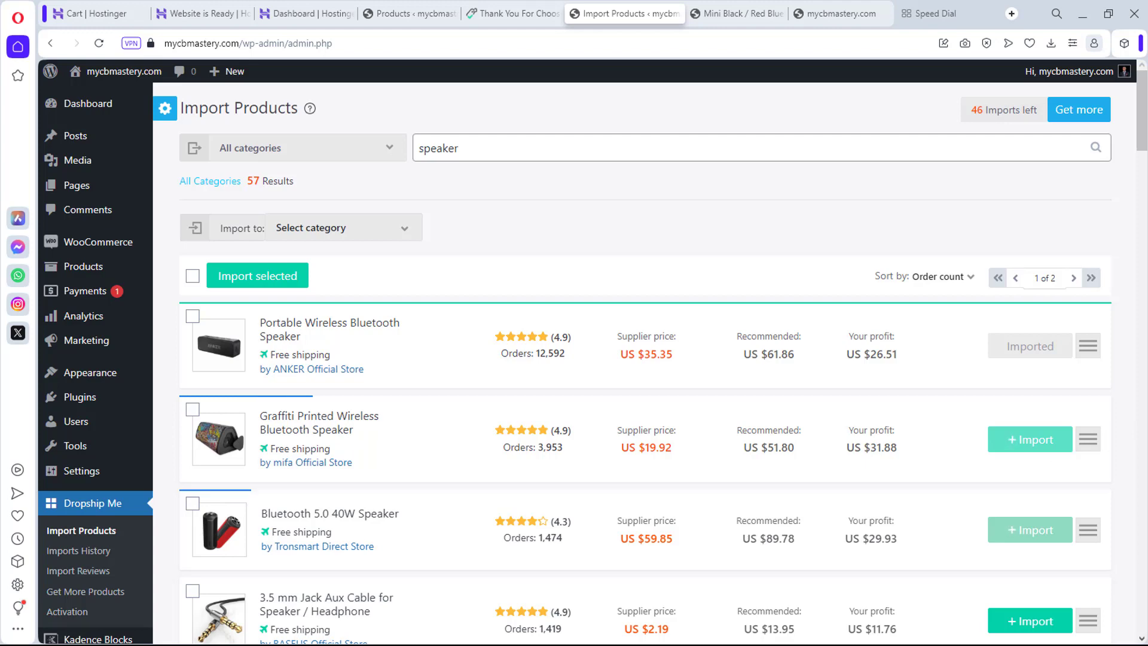
scroll(1141, 455, down, 5)
scroll(1141, 455, up, 2)
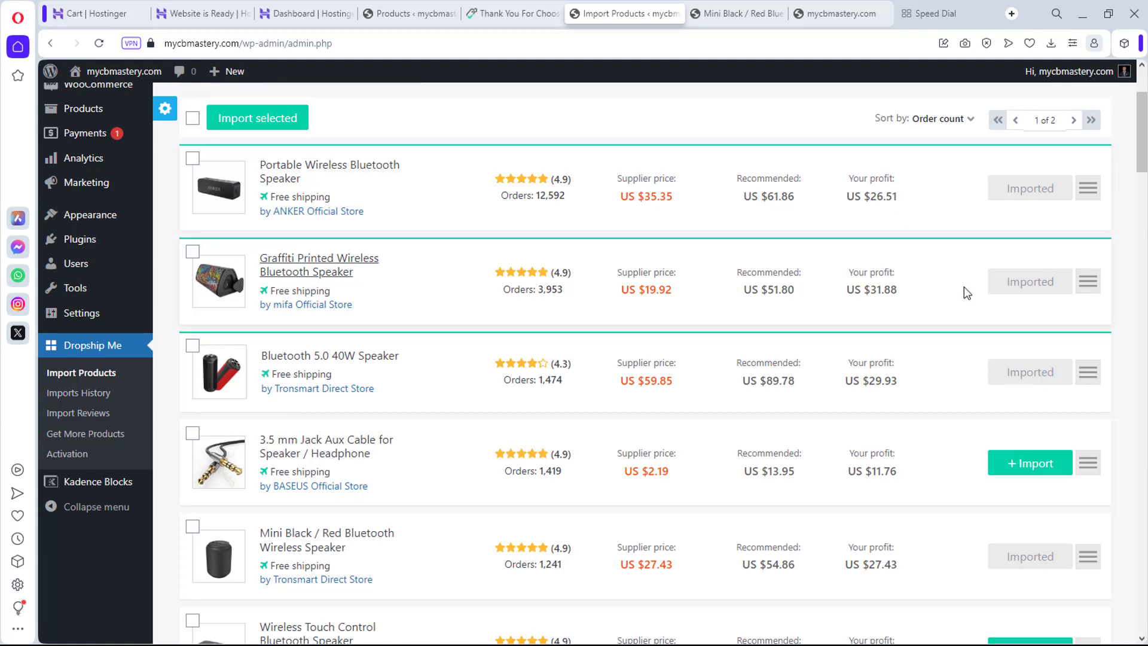
scroll(965, 291, down, 20)
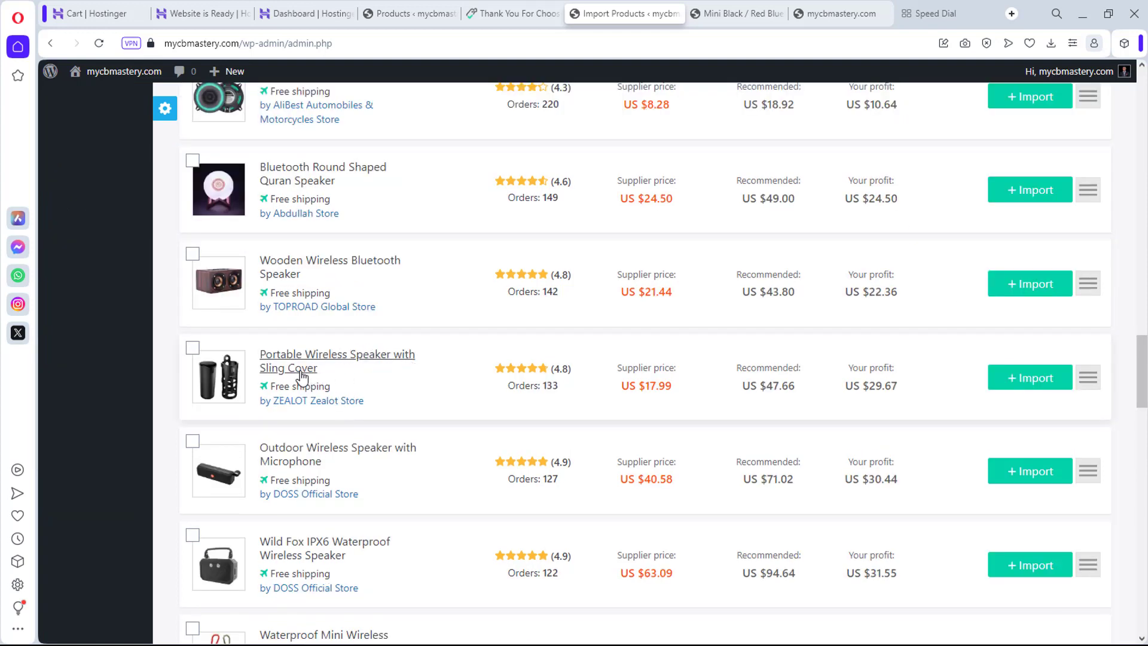
click(1012, 381)
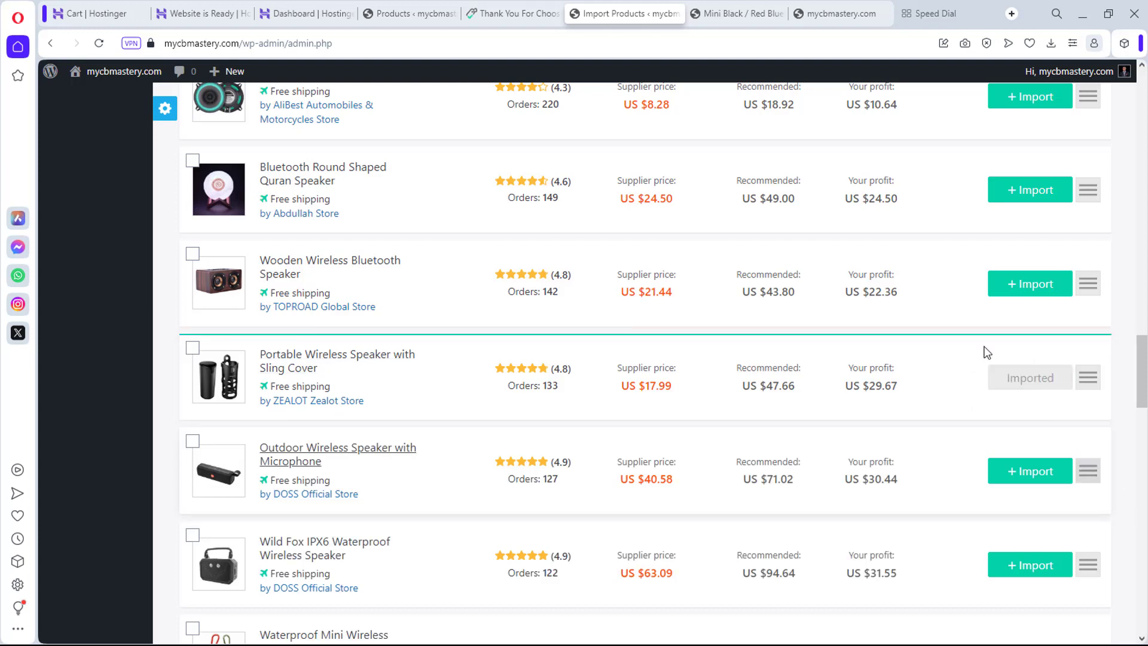
drag(1144, 343, 1144, 90)
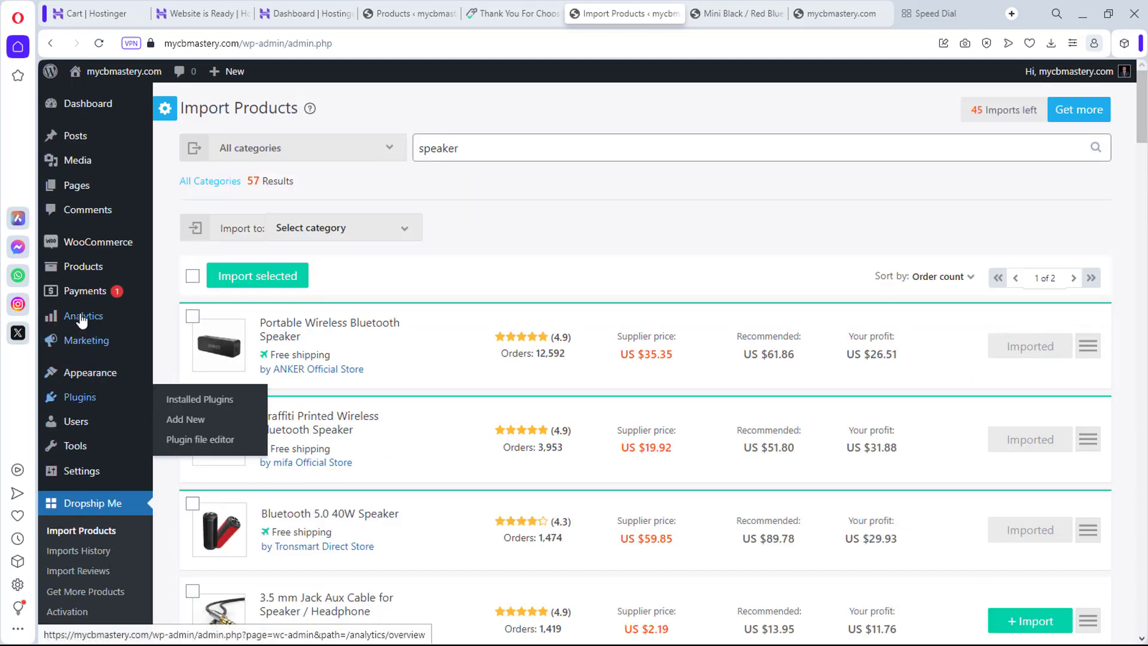
Step: Open the products list and publish the Sling Cover speaker through Quick Edit
mouse_move(128, 268)
click(176, 268)
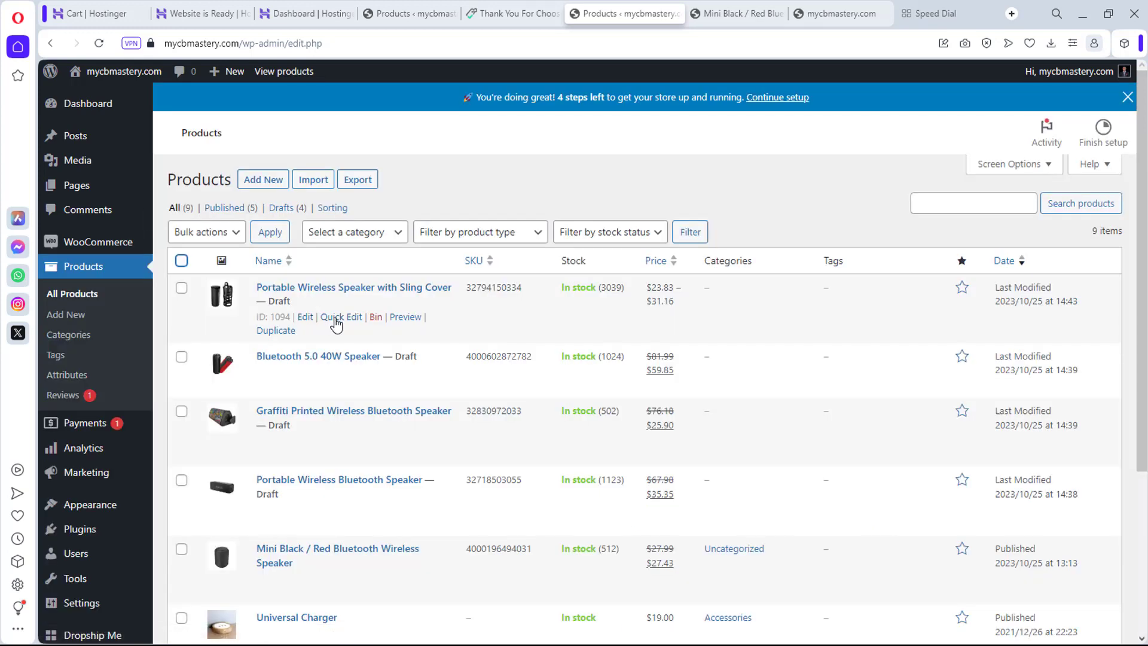
click(338, 317)
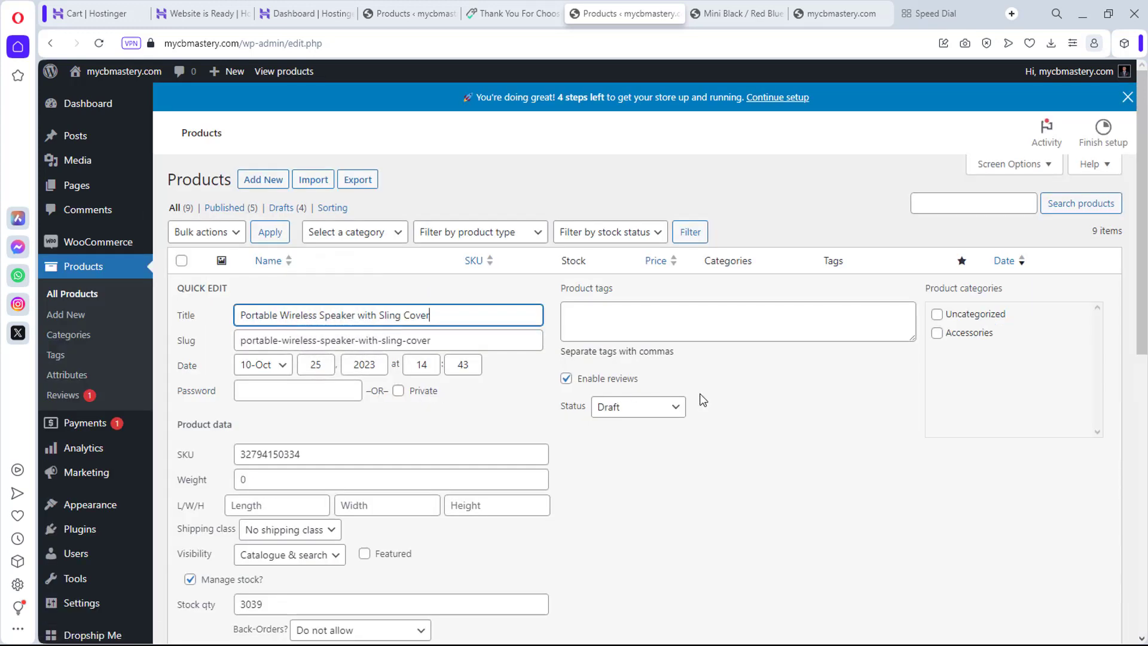
scroll(695, 393, down, 3)
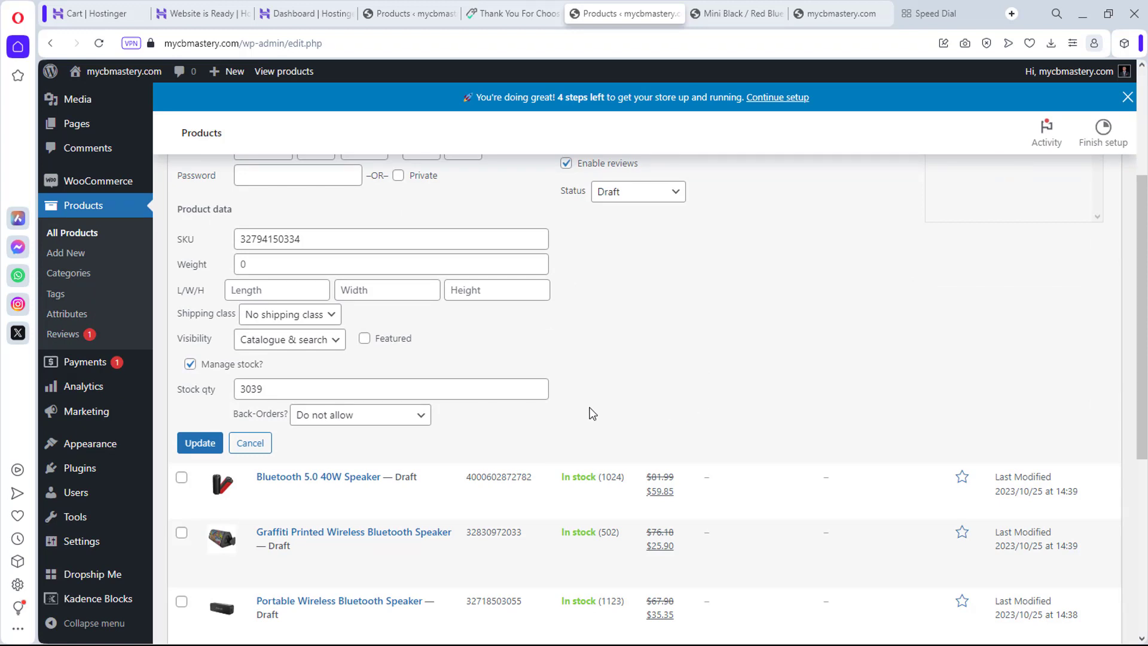
scroll(592, 413, up, 3)
click(637, 336)
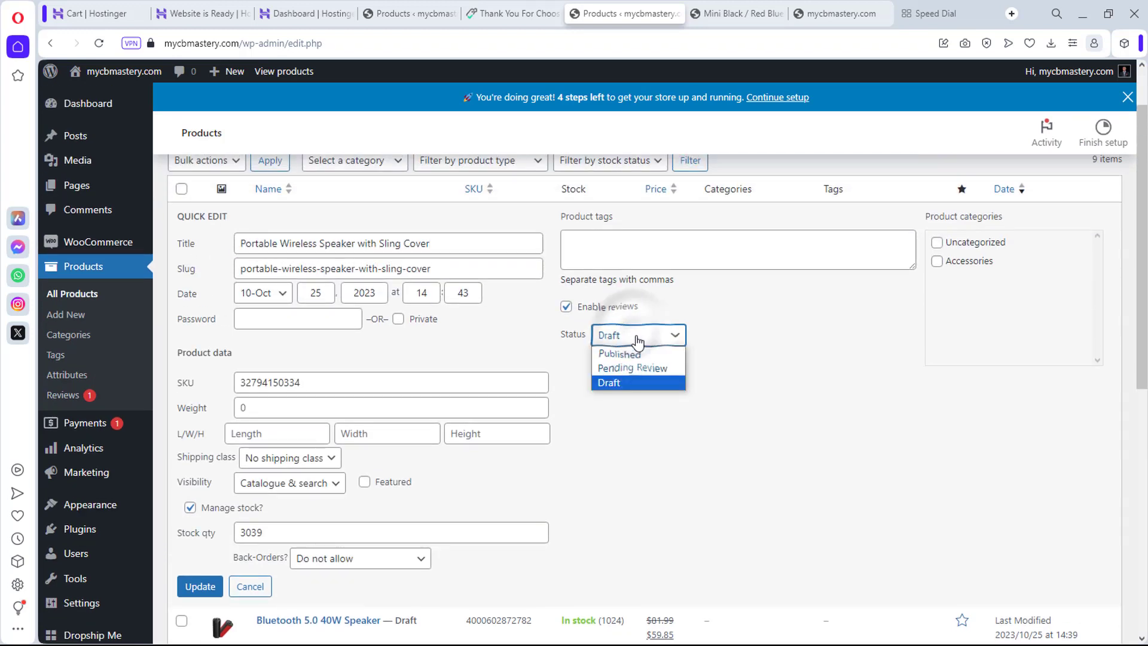
click(641, 352)
click(192, 589)
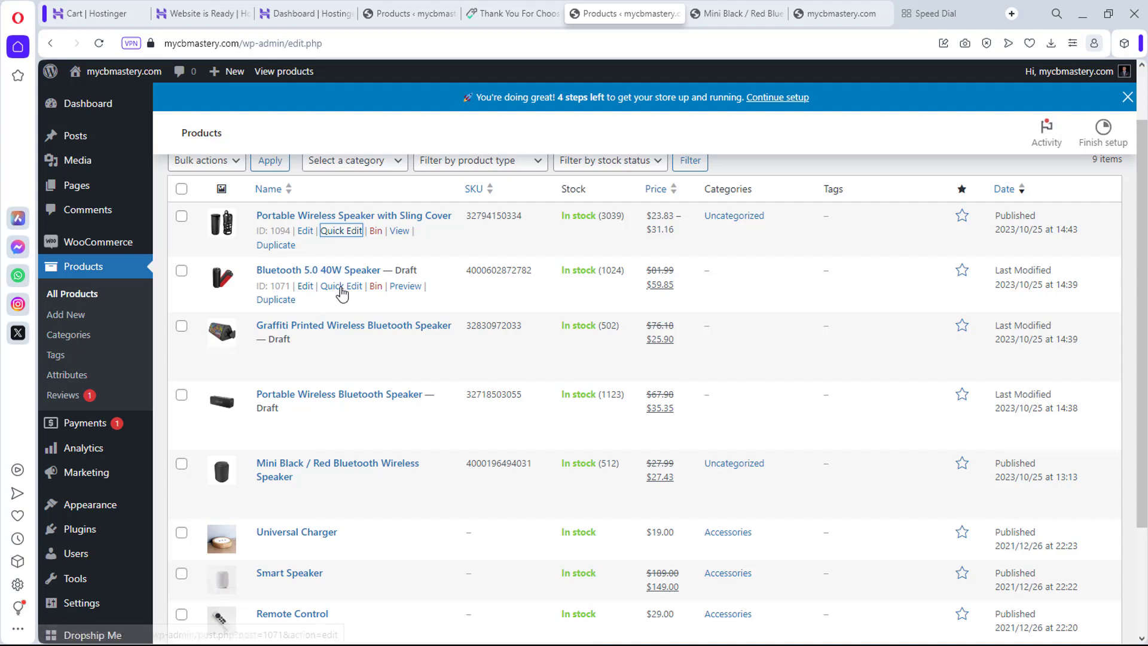
Step: Publish the Bluetooth 5.0 40W speaker and the Graffiti speaker through Quick Edit
click(341, 286)
click(608, 403)
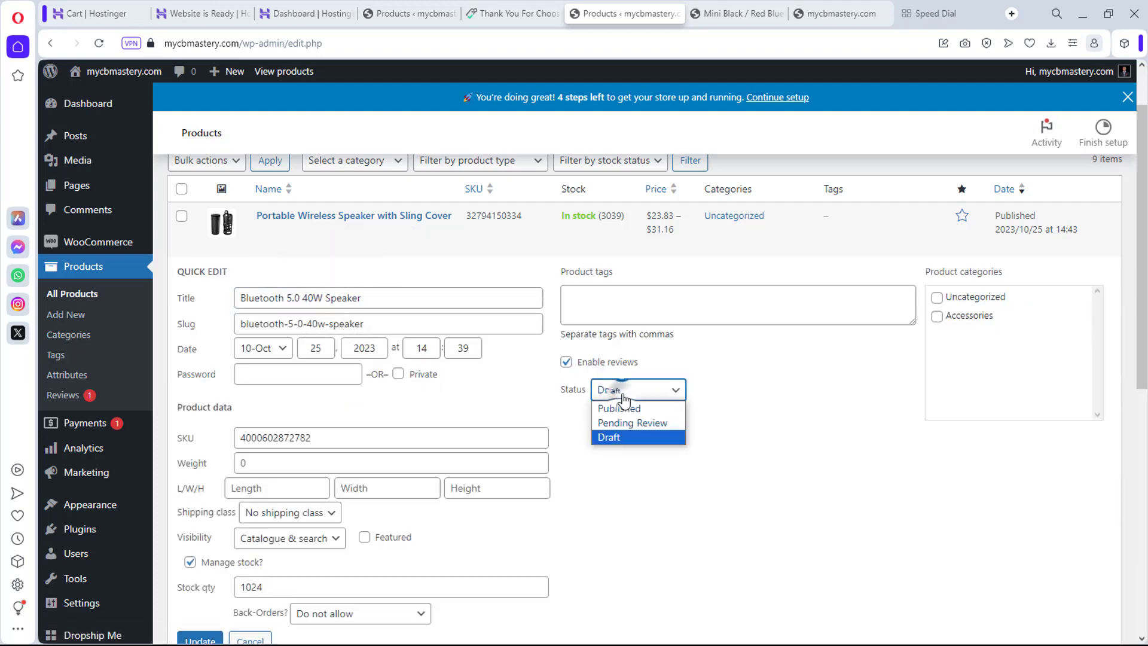
click(620, 405)
scroll(211, 585, down, 2)
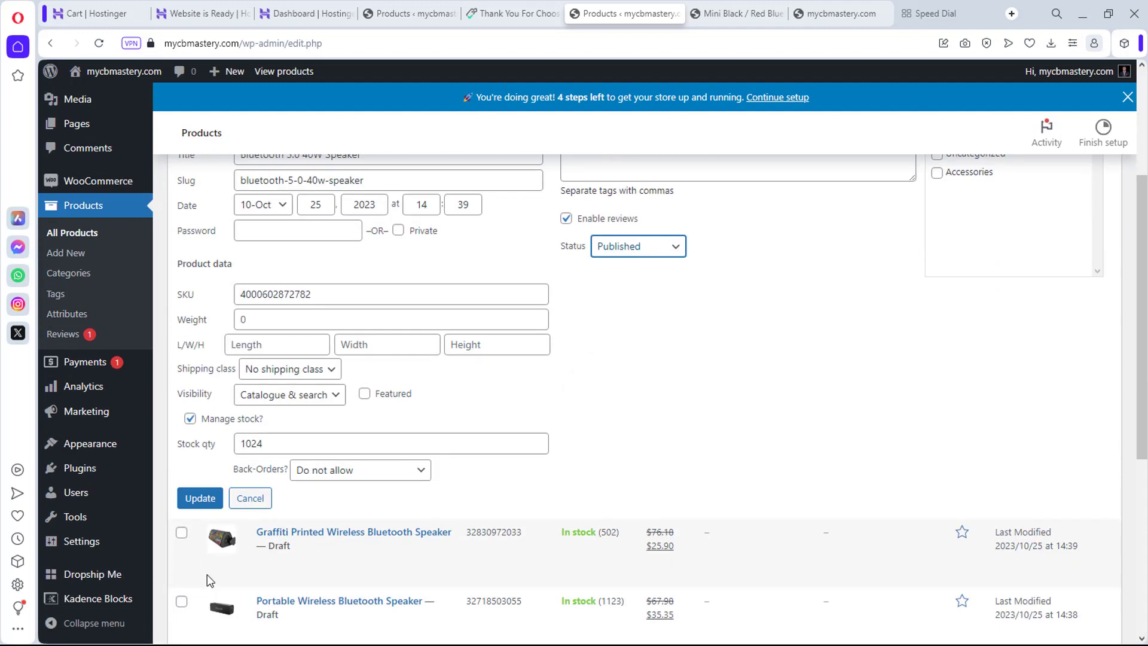
click(199, 500)
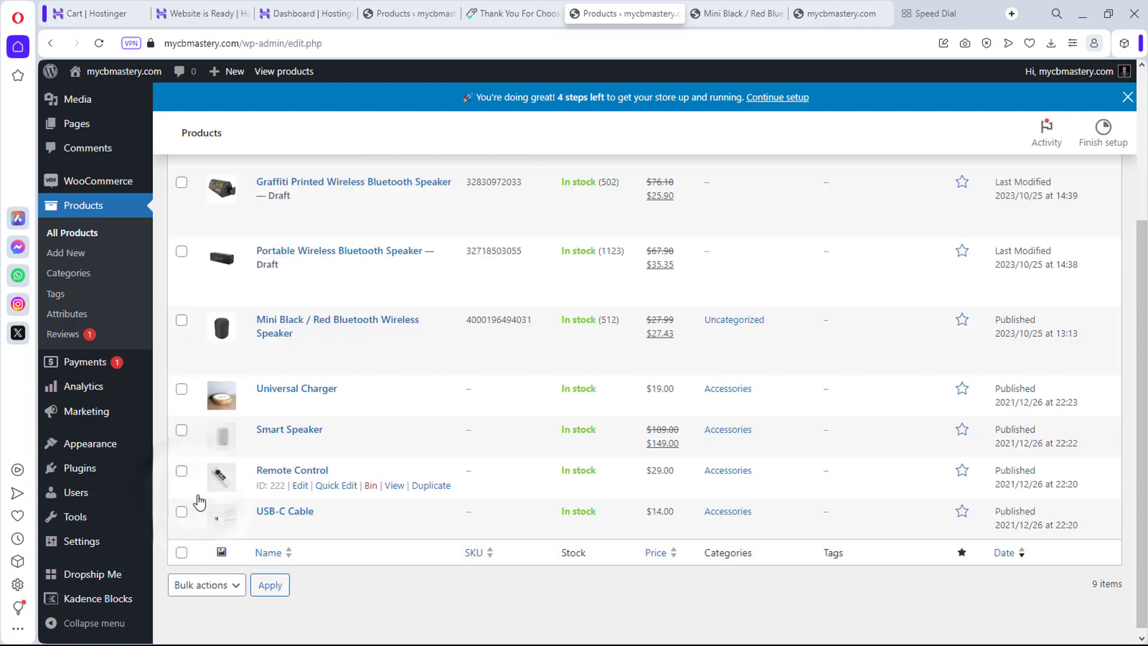
key(Return)
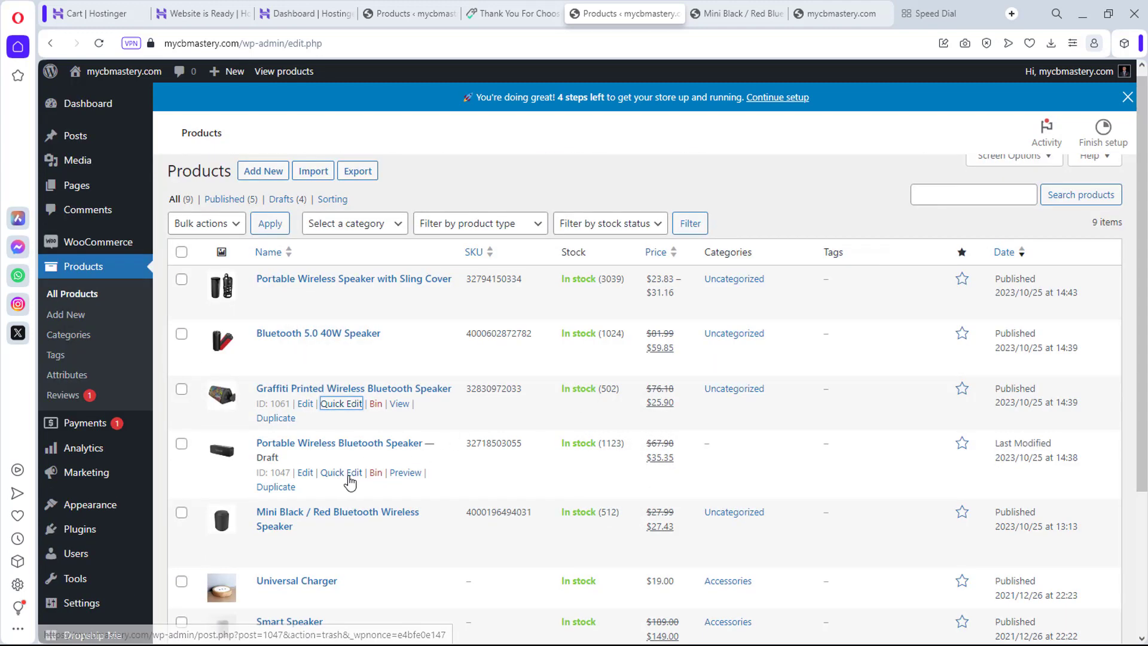
Step: Set the Portable Wireless Bluetooth Speaker's status to Published through Quick Edit
click(342, 473)
scroll(493, 463, down, 3)
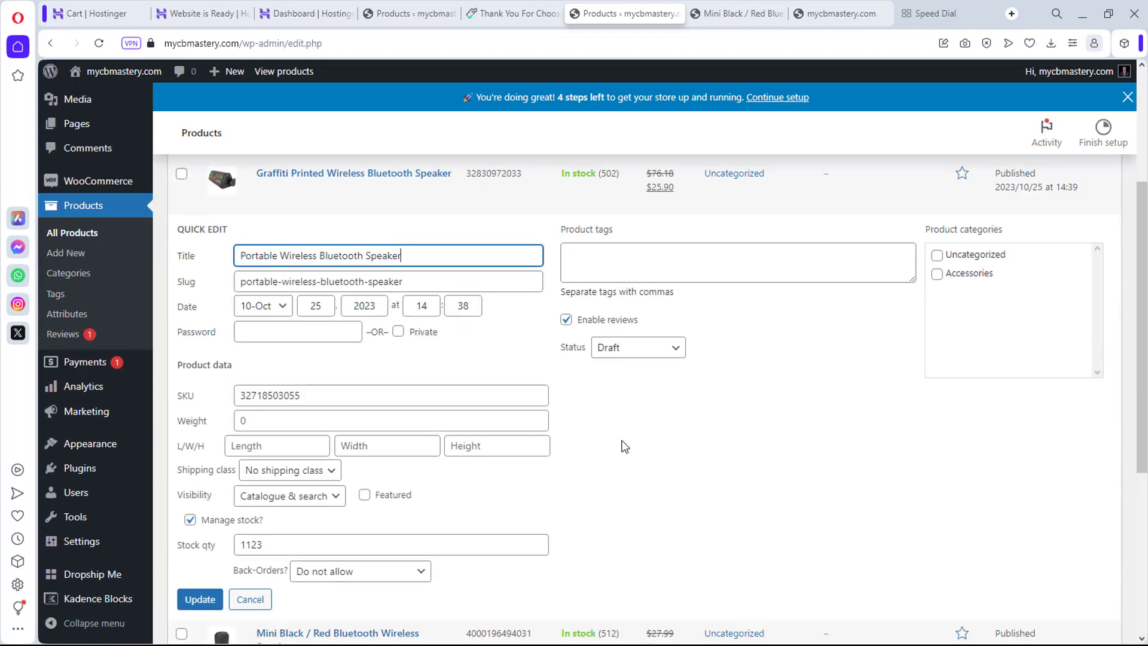
click(658, 349)
click(628, 367)
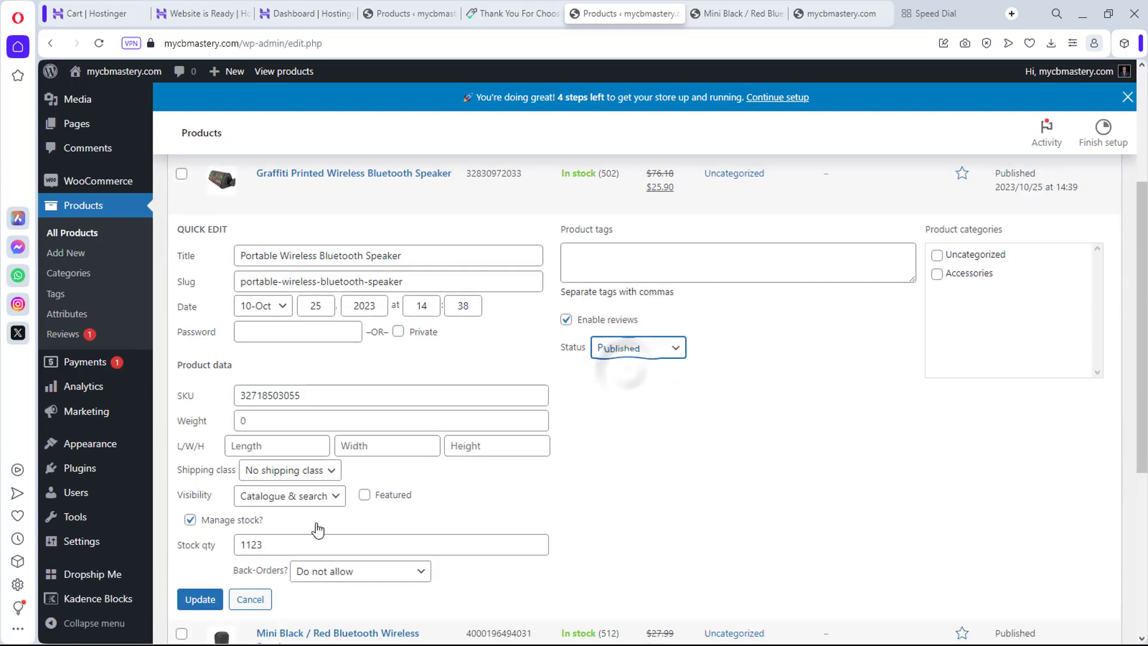
click(189, 600)
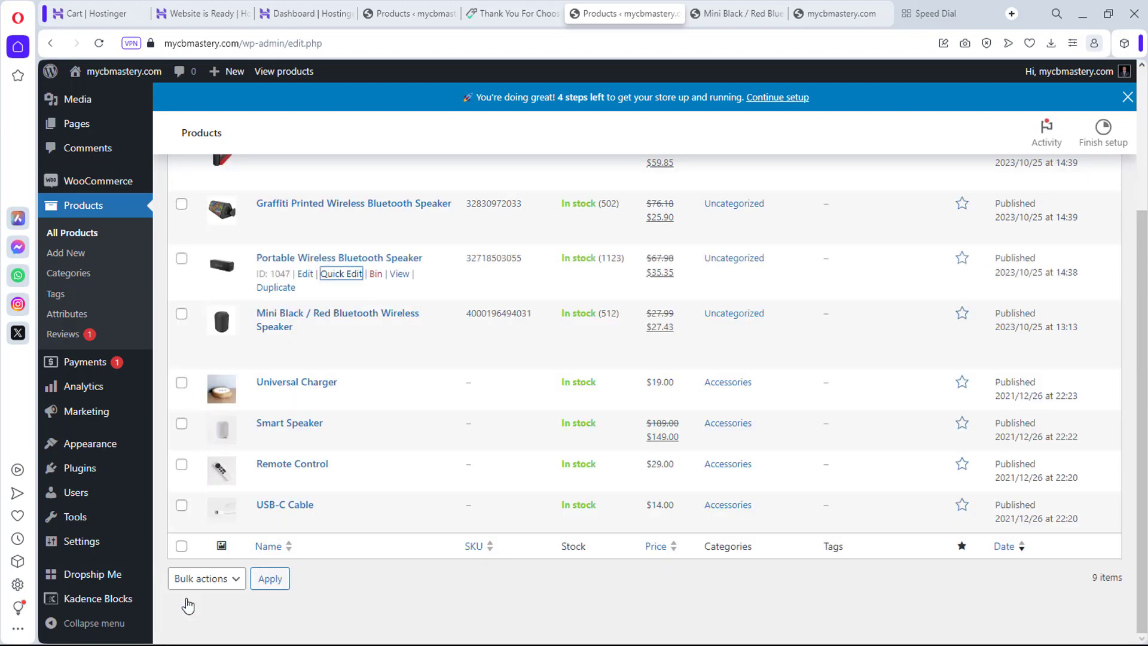
scroll(301, 323, up, 3)
scroll(301, 323, down, 3)
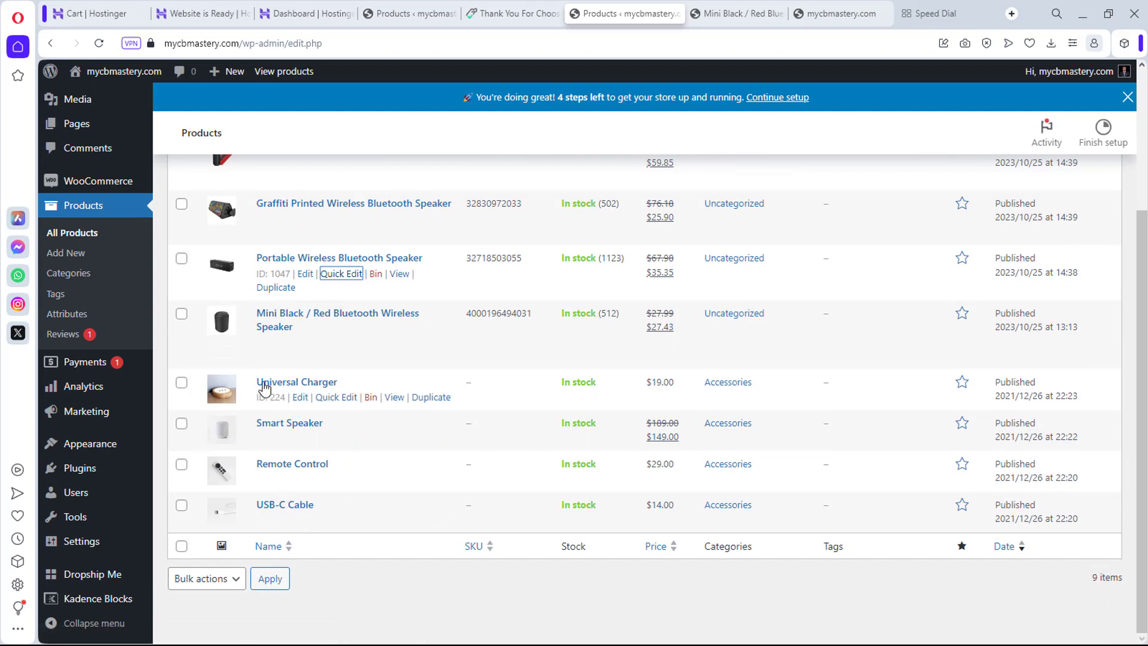
Step: Bulk-move the Universal Charger, Smart Speaker, Remote Control and USB-C Cable to the bin
click(181, 383)
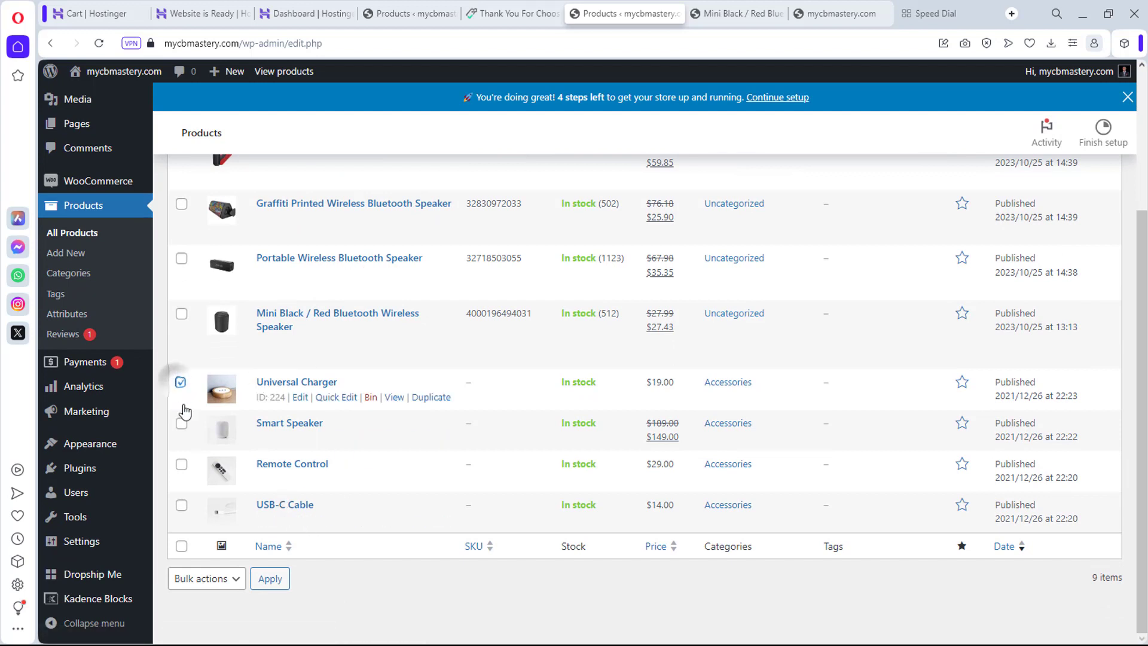
click(181, 423)
click(181, 465)
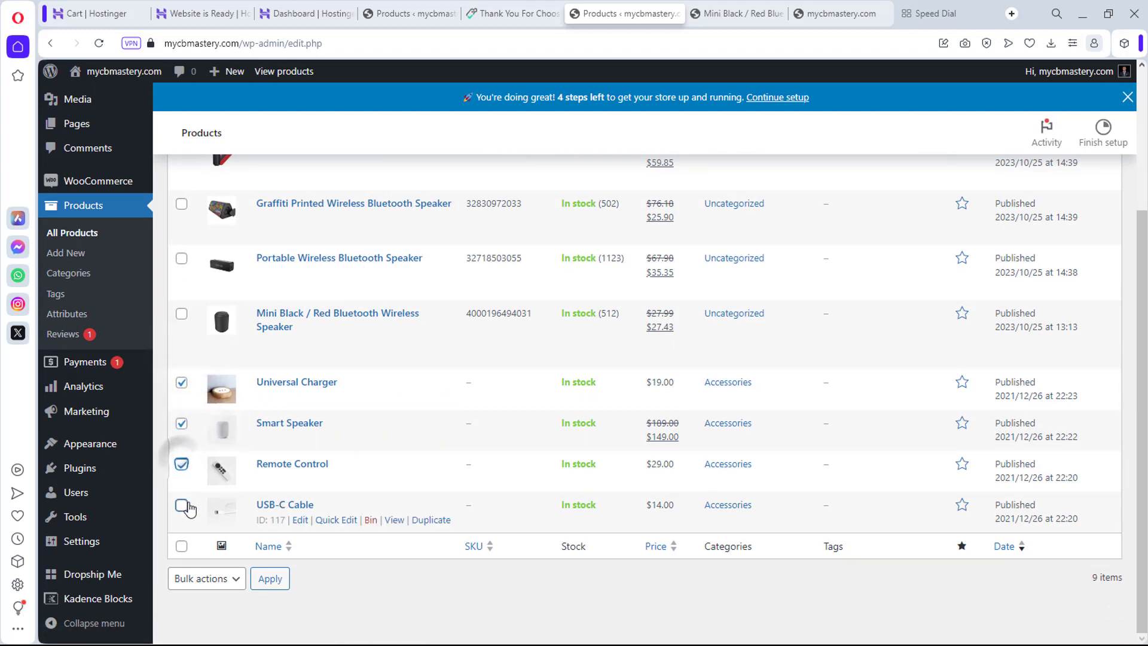
click(181, 505)
click(235, 585)
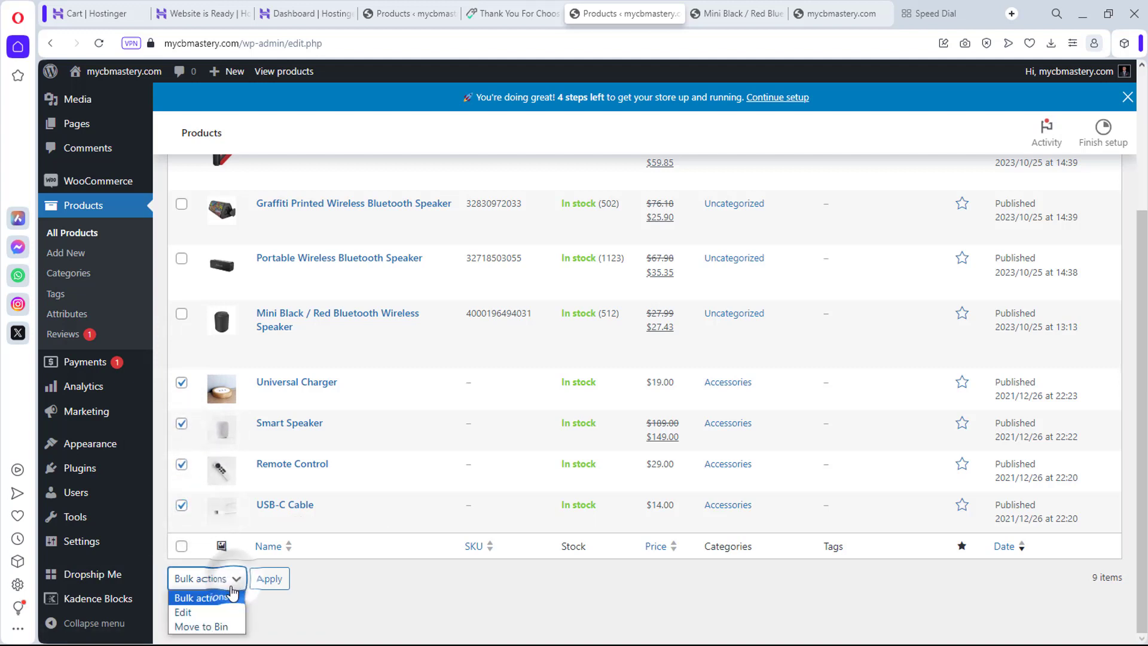
click(220, 624)
click(270, 580)
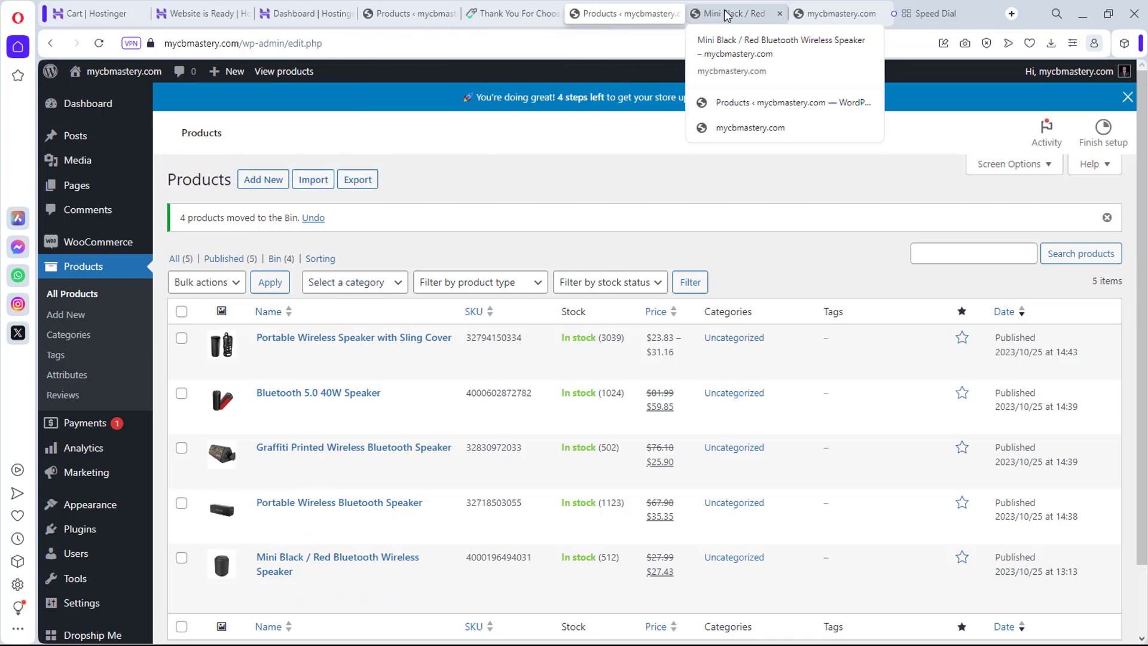
Step: Reload the storefront, review the Shop grid's five speakers via a product breadcrumb, then return home
click(839, 13)
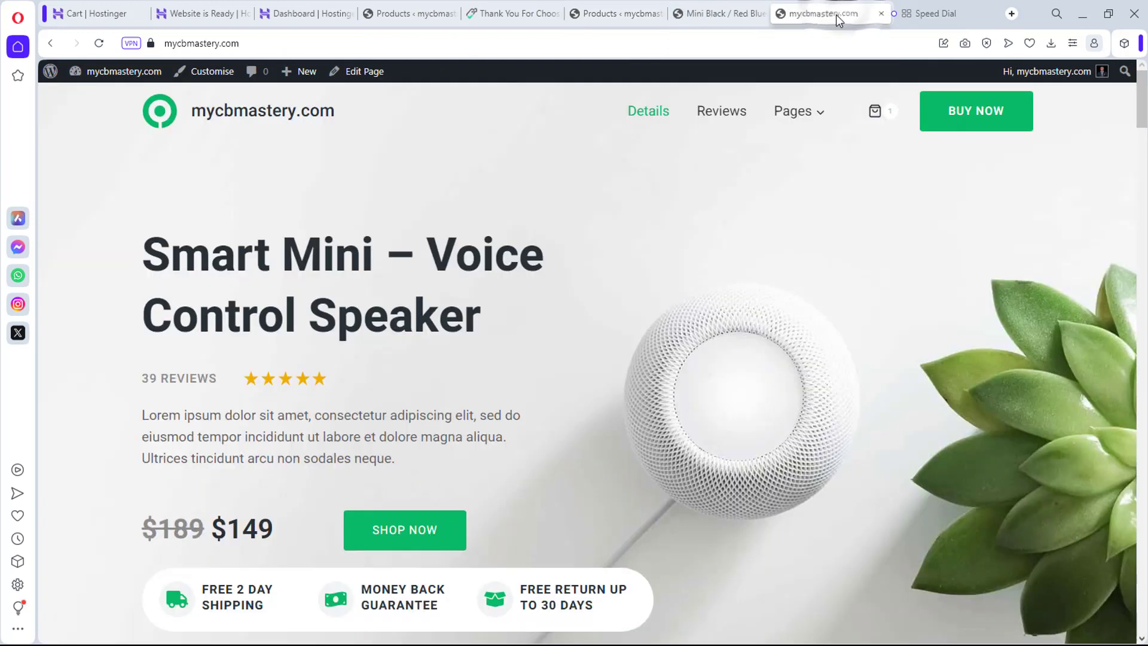
click(98, 43)
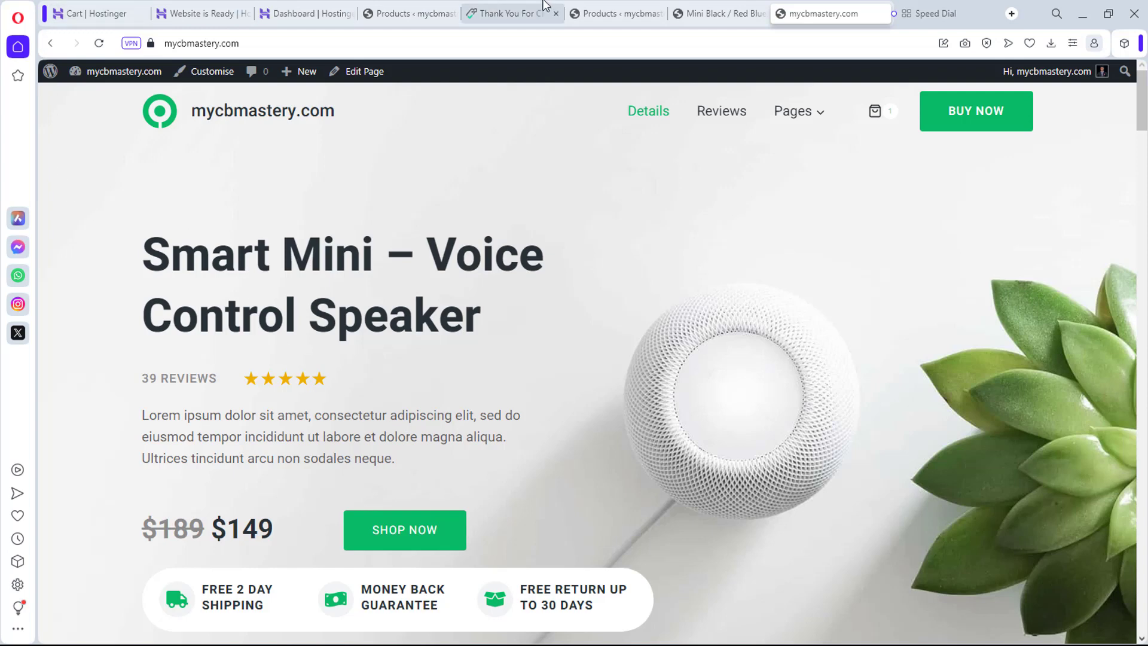
click(708, 15)
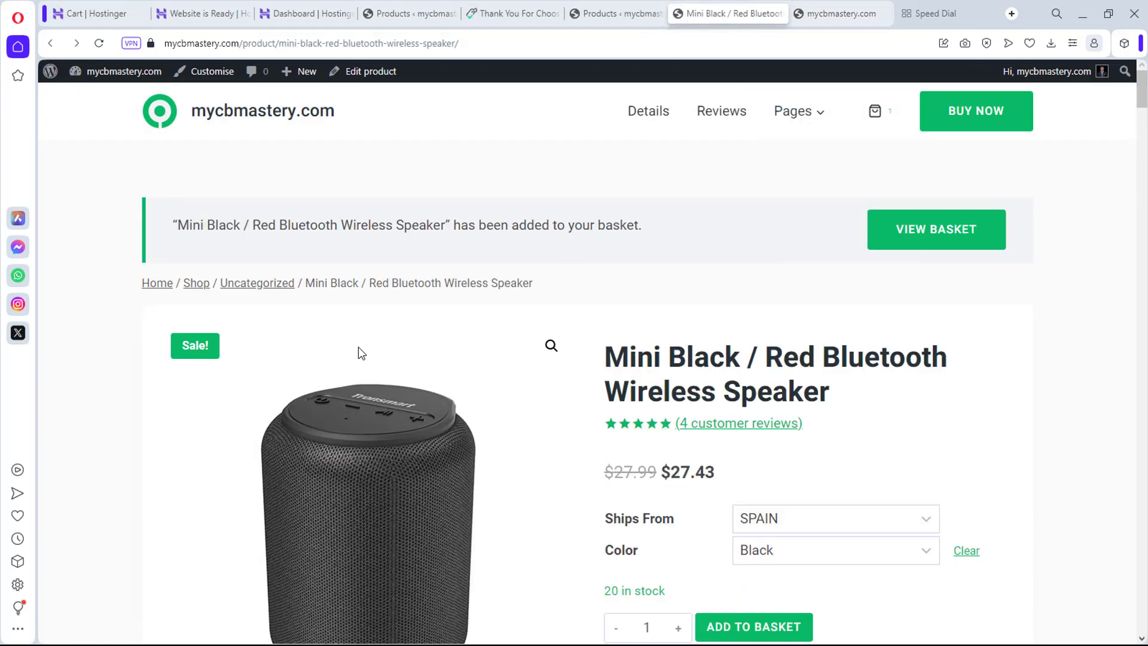
click(189, 286)
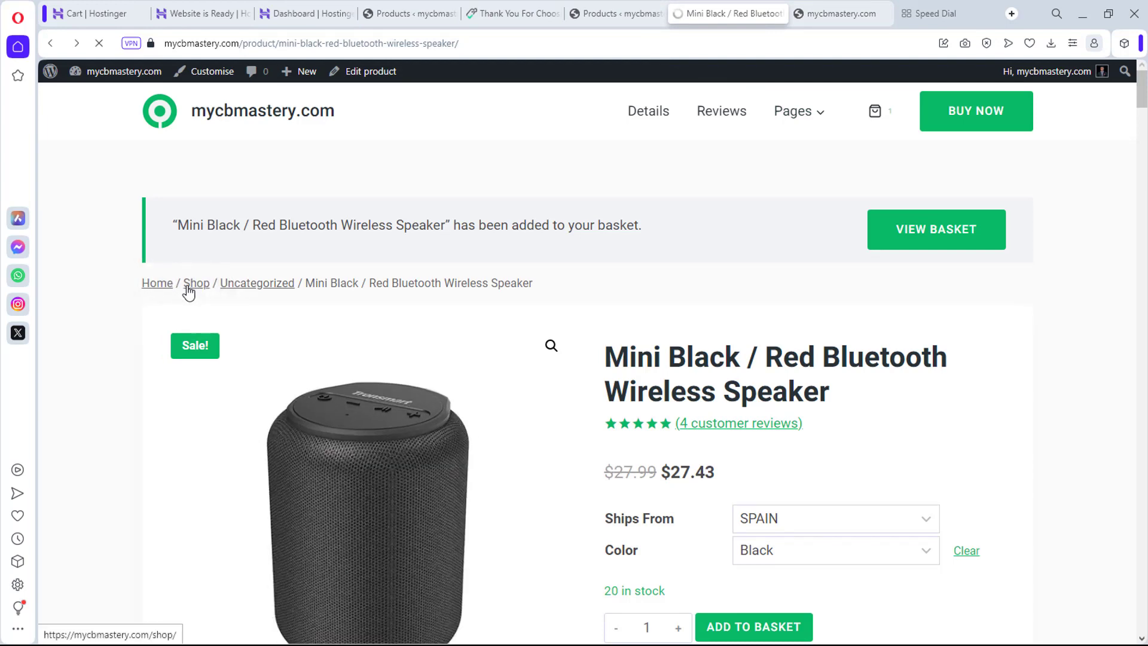
scroll(1042, 262, down, 5)
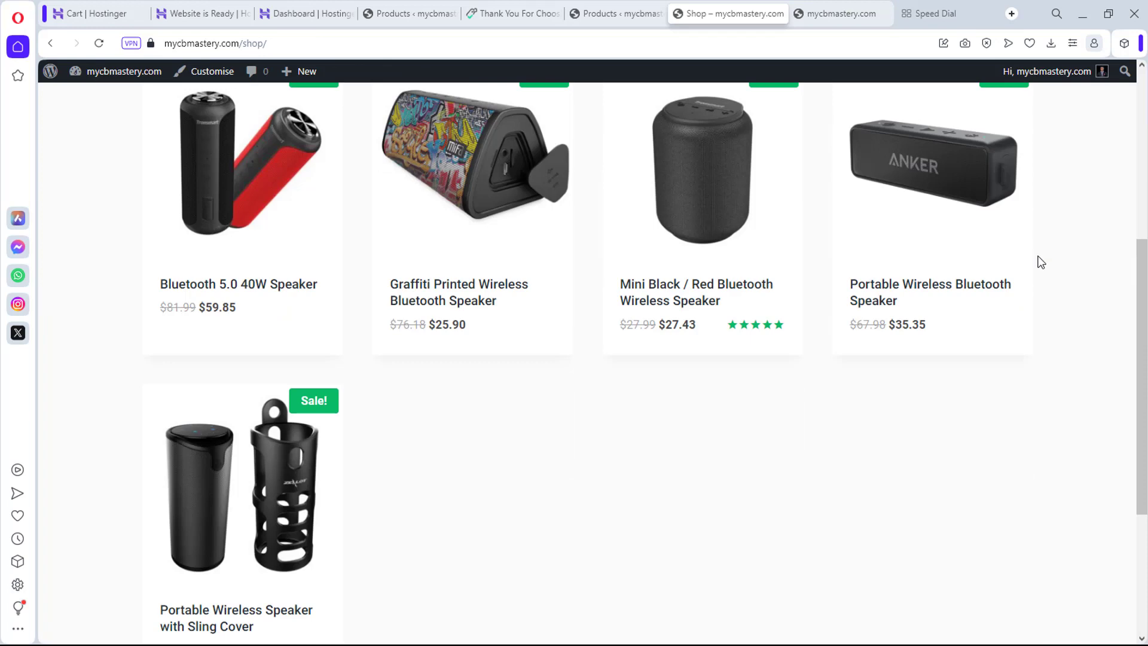
scroll(1060, 321, up, 5)
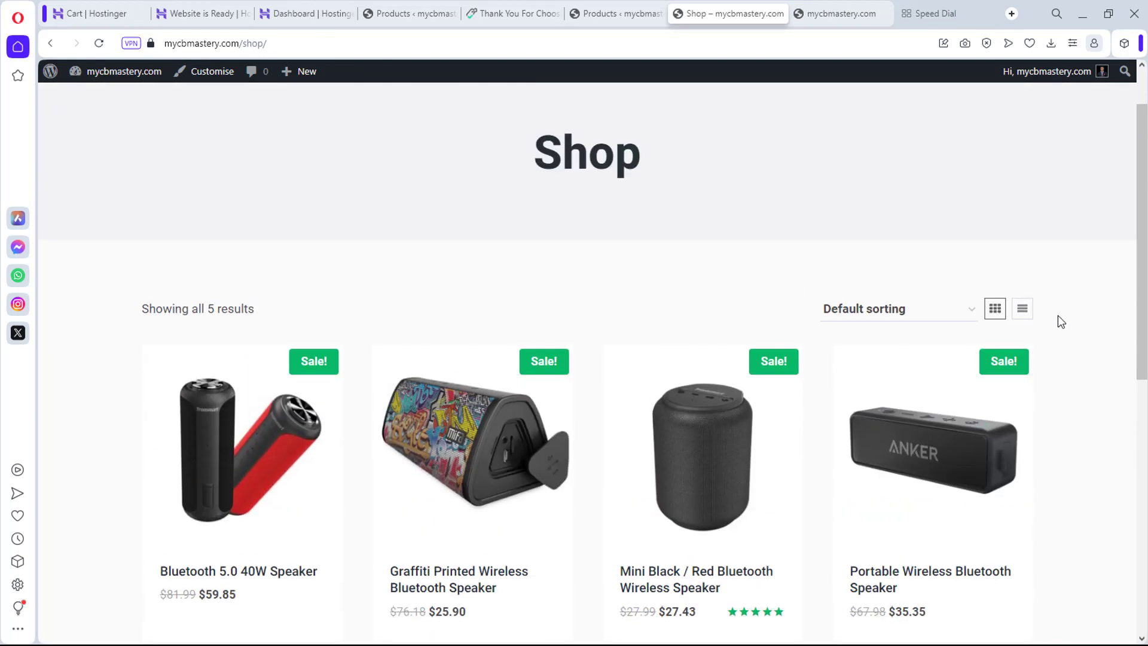
scroll(1059, 321, down, 3)
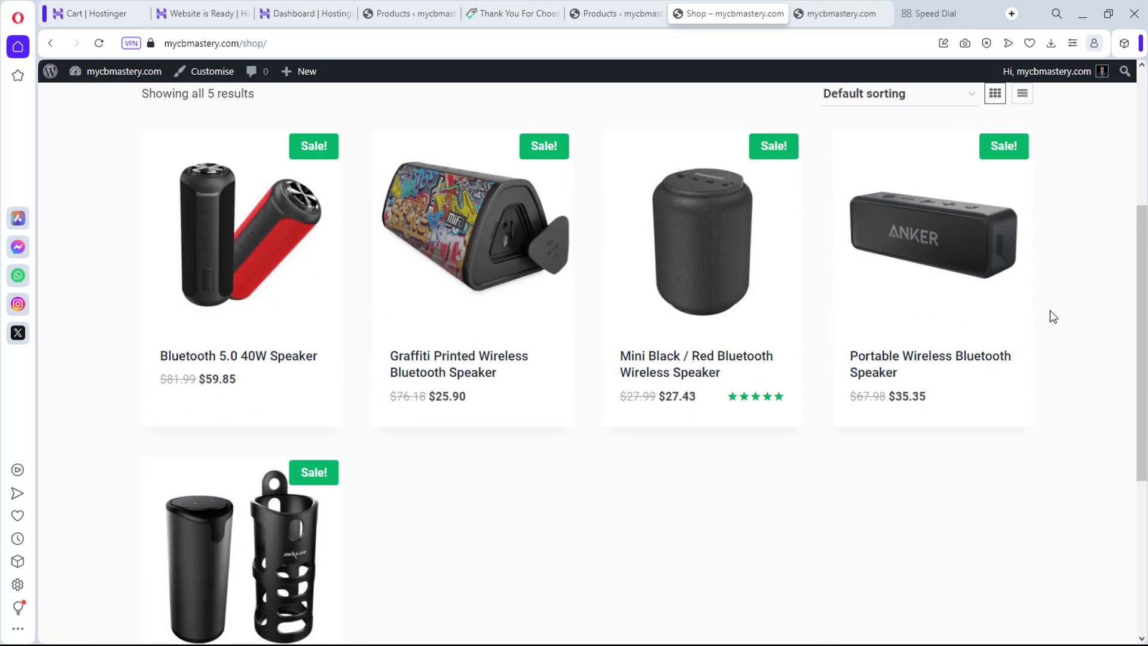
scroll(379, 547, down, 3)
scroll(384, 545, up, 7)
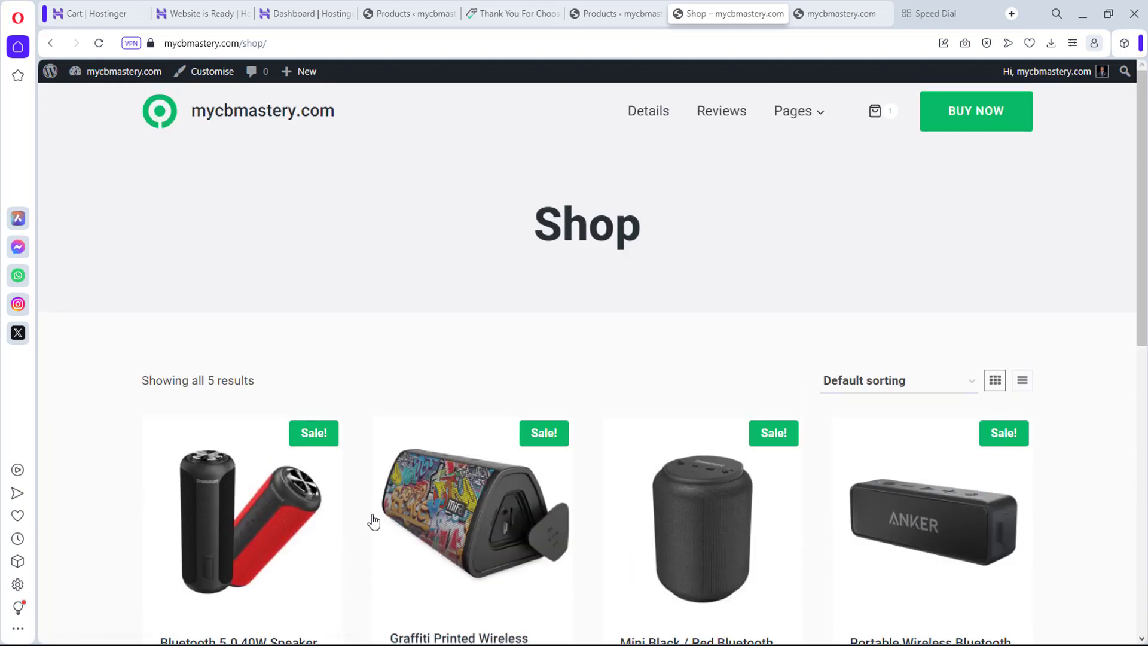
click(849, 12)
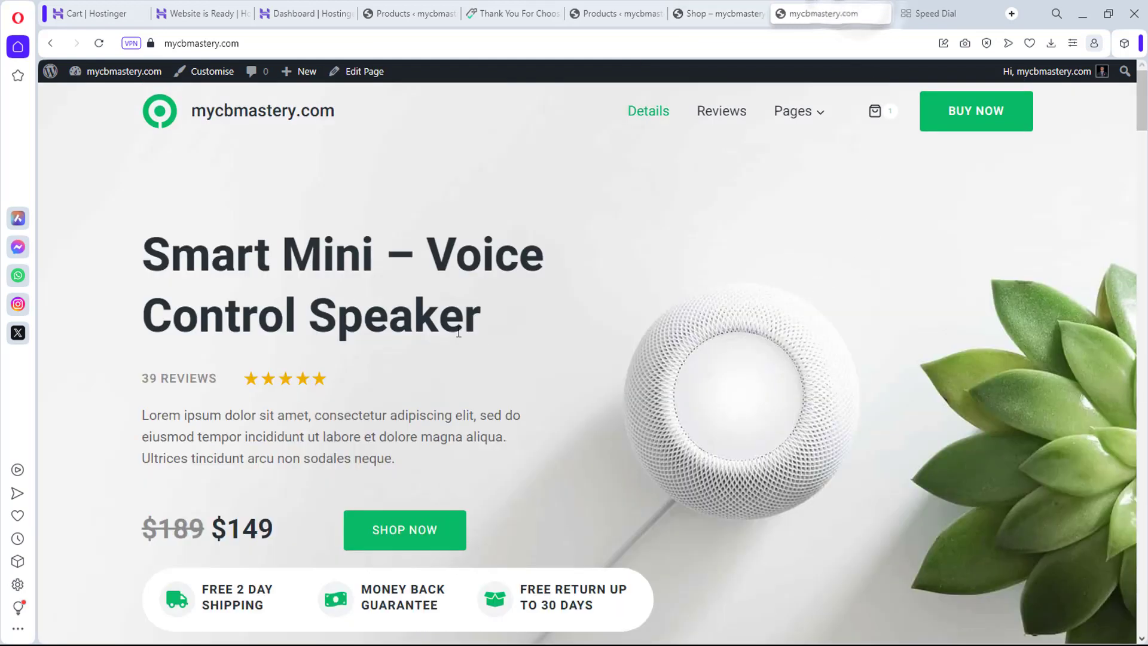
Step: Open the Home page in the editor and select the hero's Row Layout block
click(368, 72)
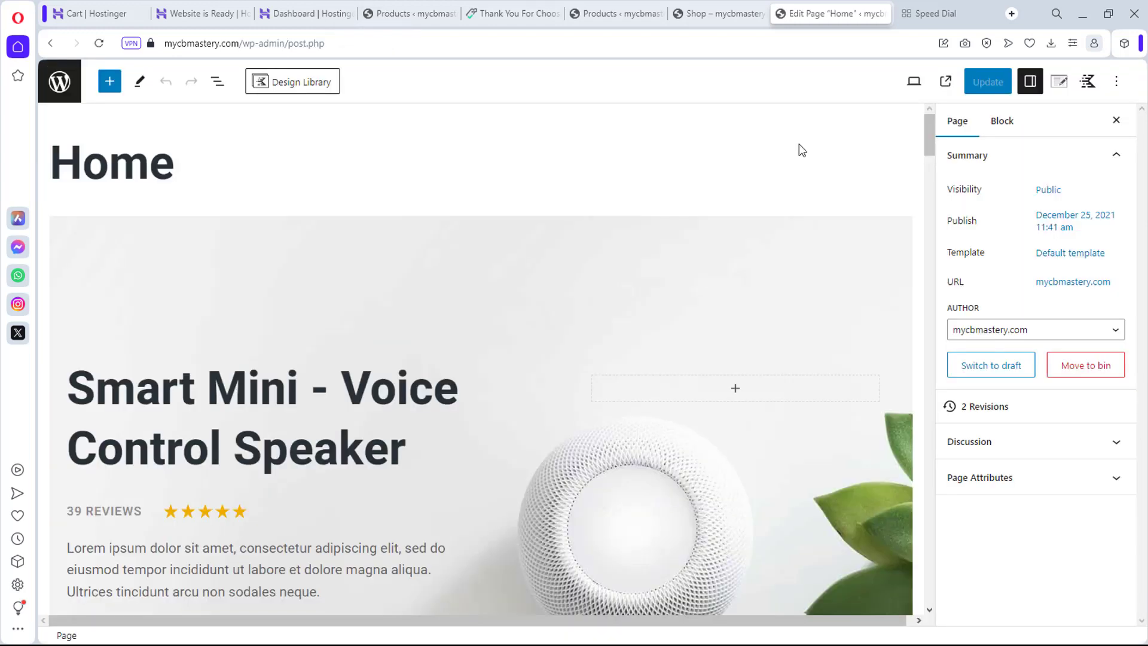
scroll(800, 147, down, 4)
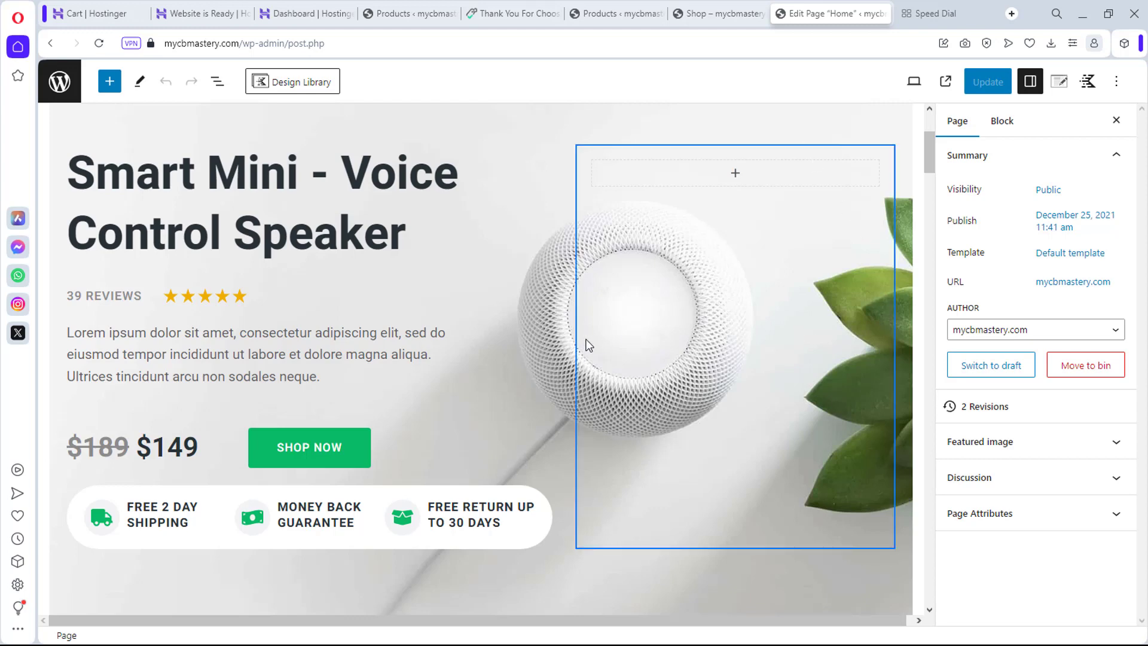
scroll(340, 313, up, 3)
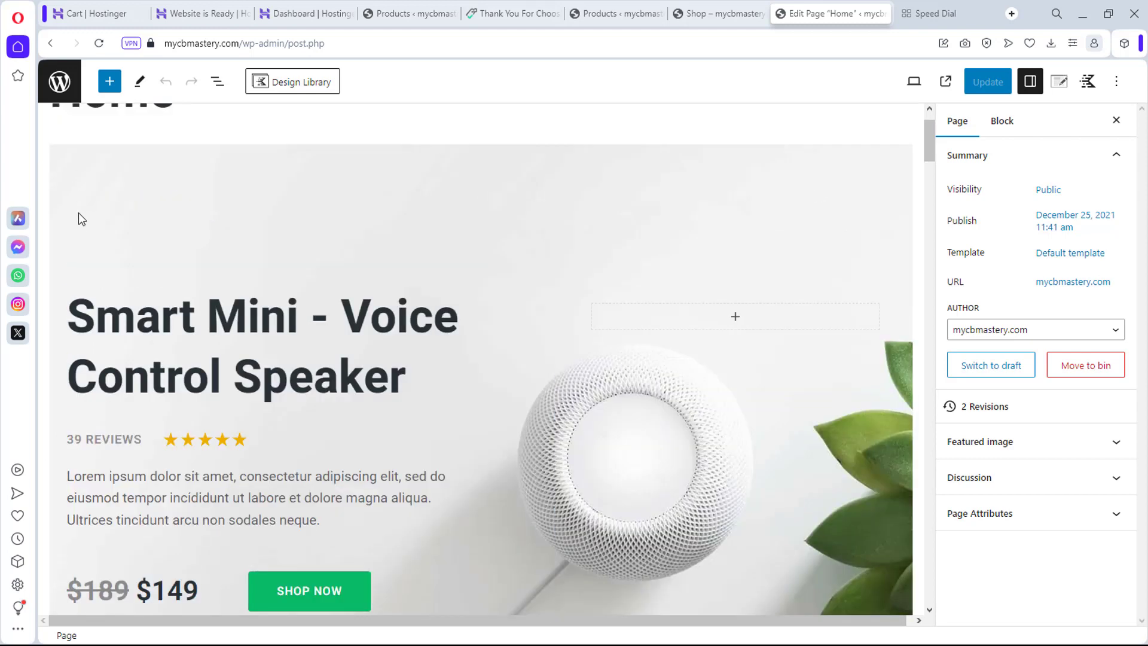
click(71, 253)
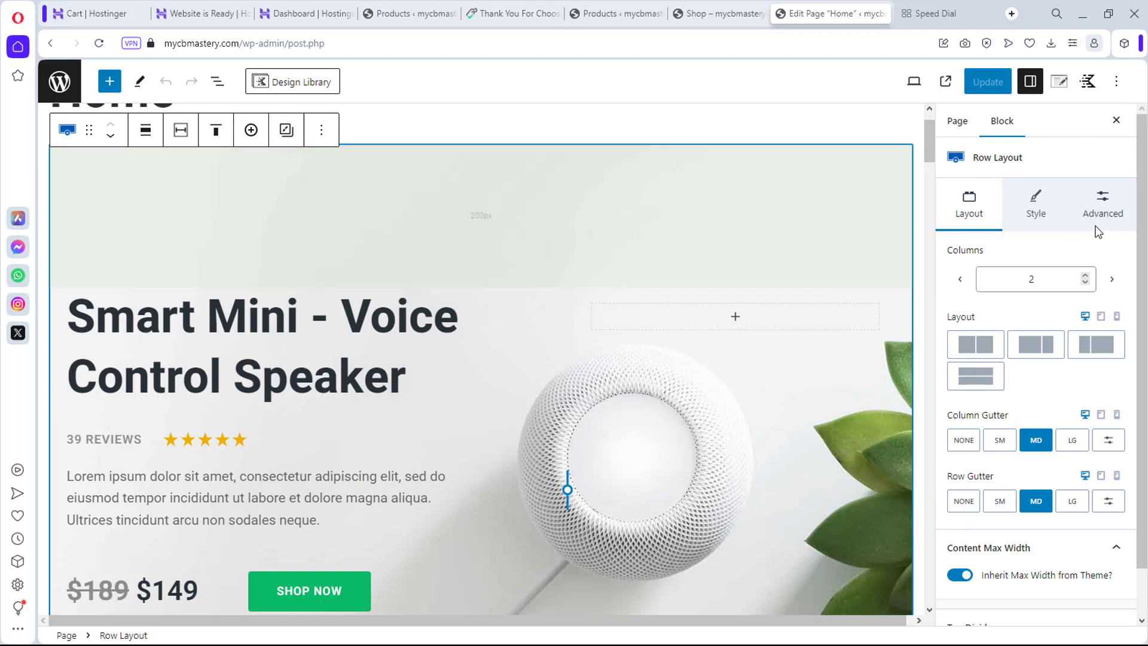
Step: Under Style > Background Overlay Settings, choose to replace the overlay image
click(1037, 199)
scroll(1068, 275, down, 1)
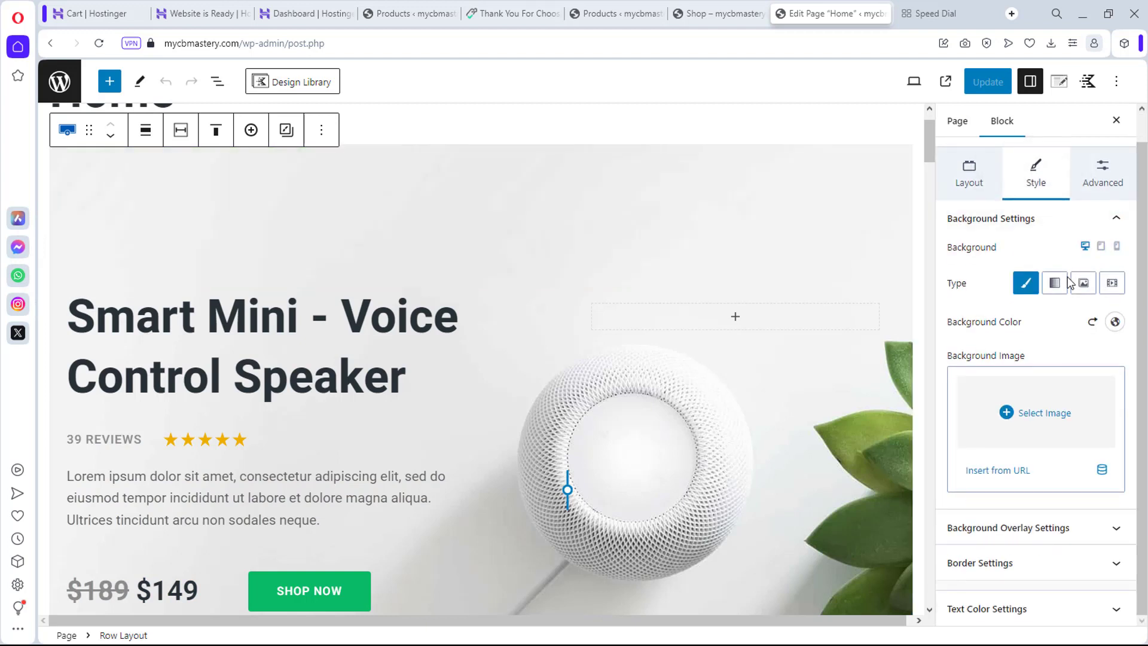
click(1110, 529)
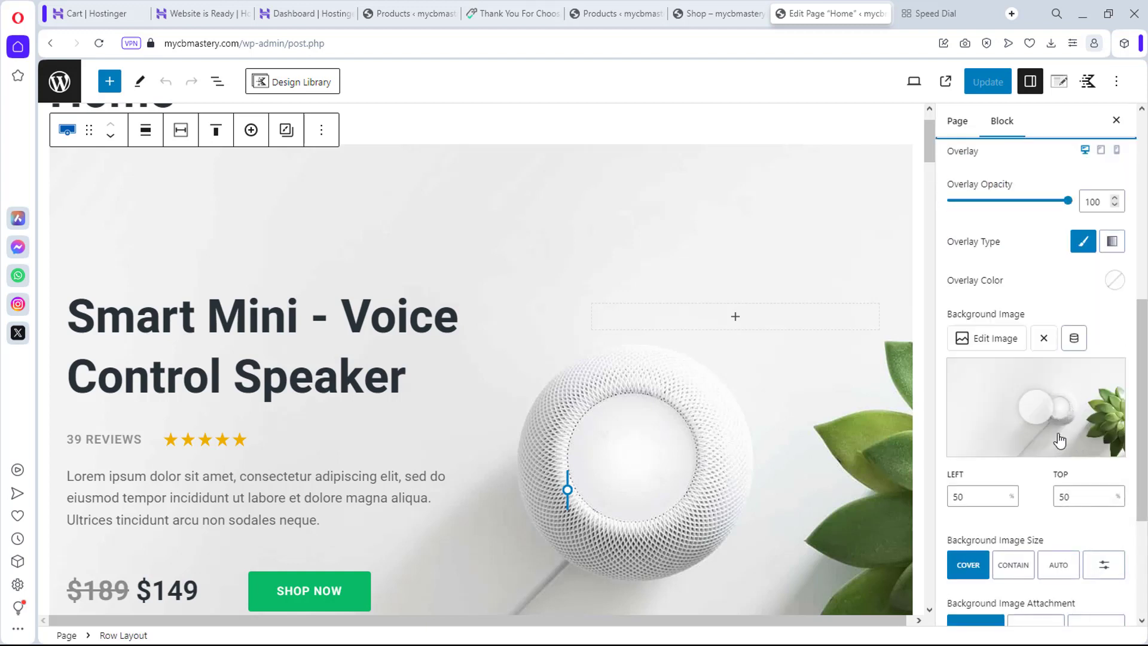
click(993, 338)
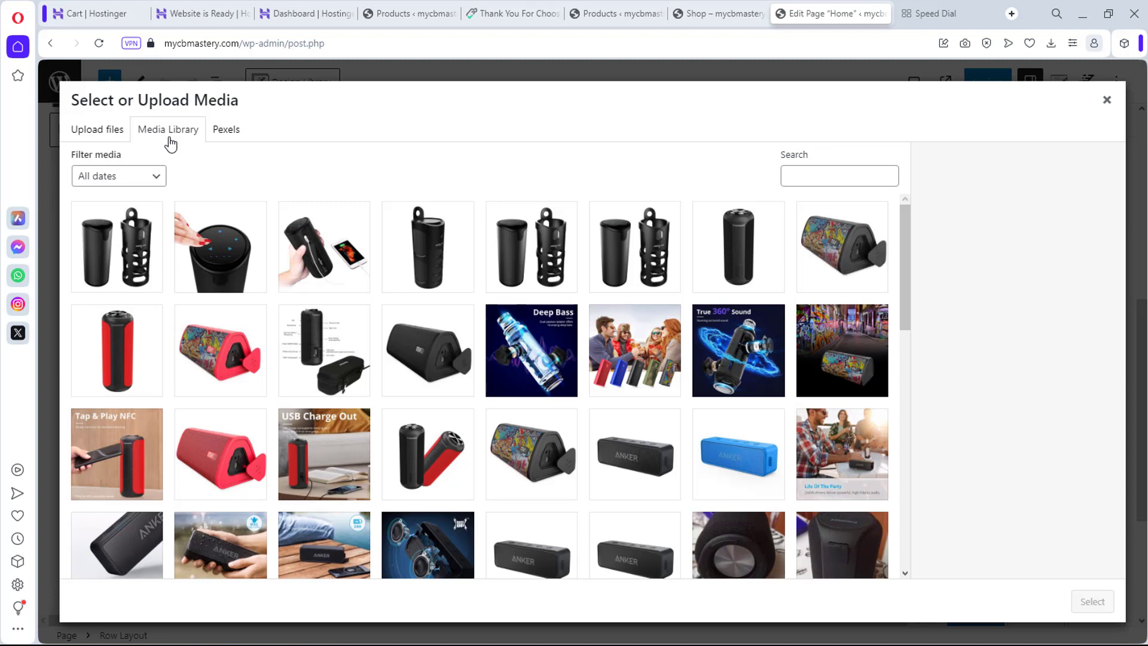
scroll(402, 312, down, 3)
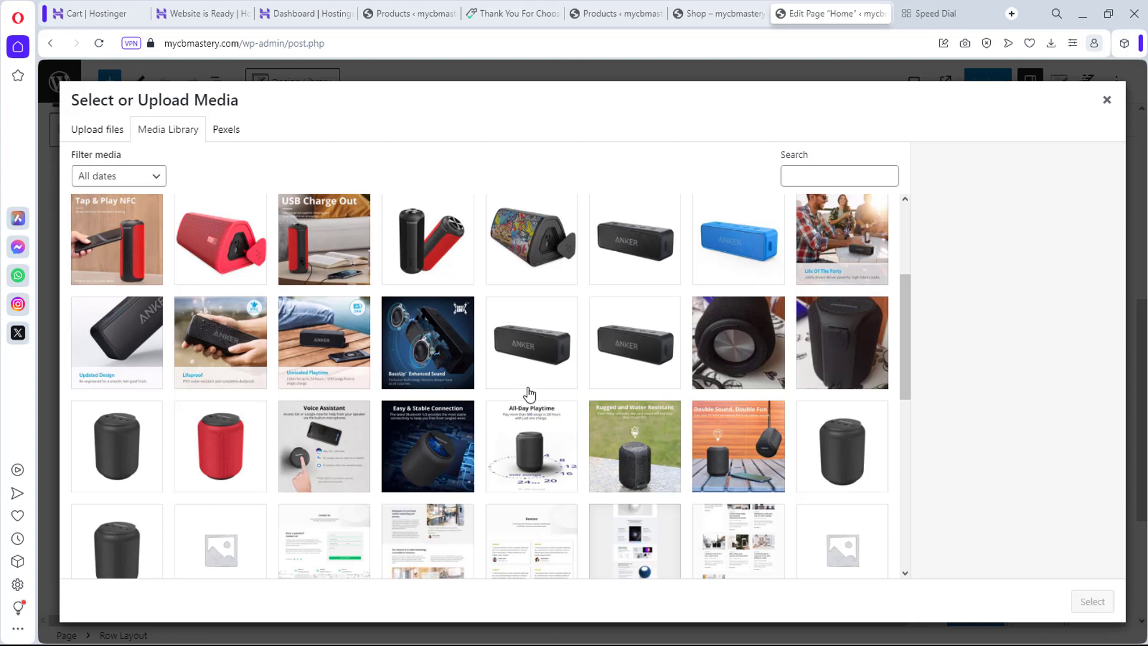
Step: Browse the Media Library speaker photos and set the black ANKER photo as the hero row background
scroll(529, 395, up, 3)
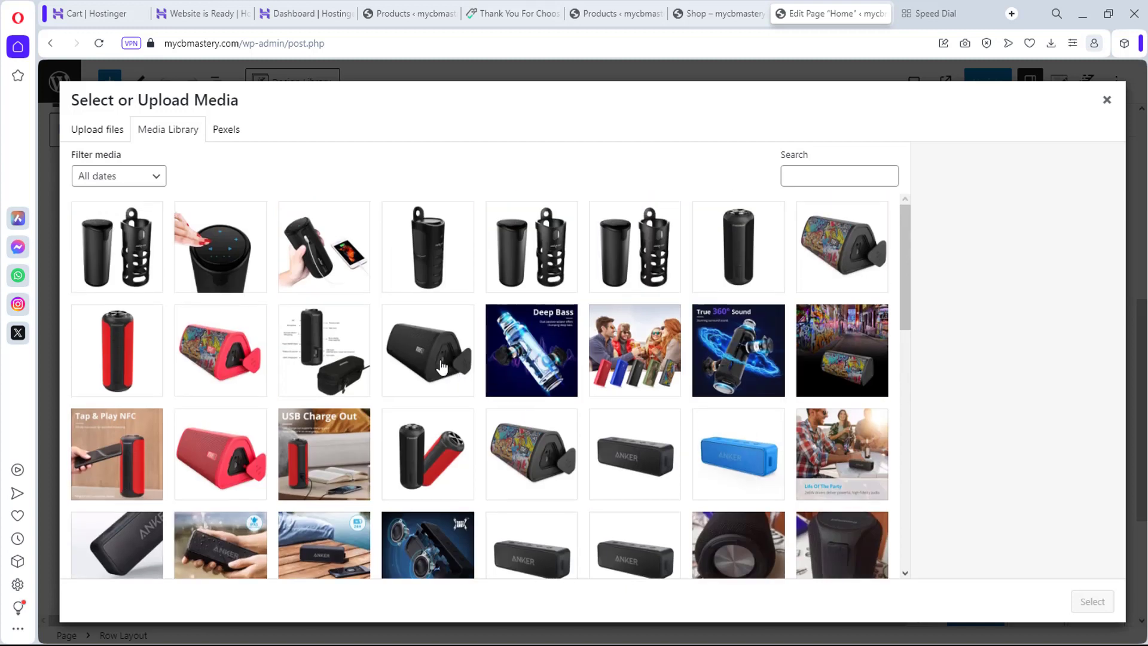
click(240, 254)
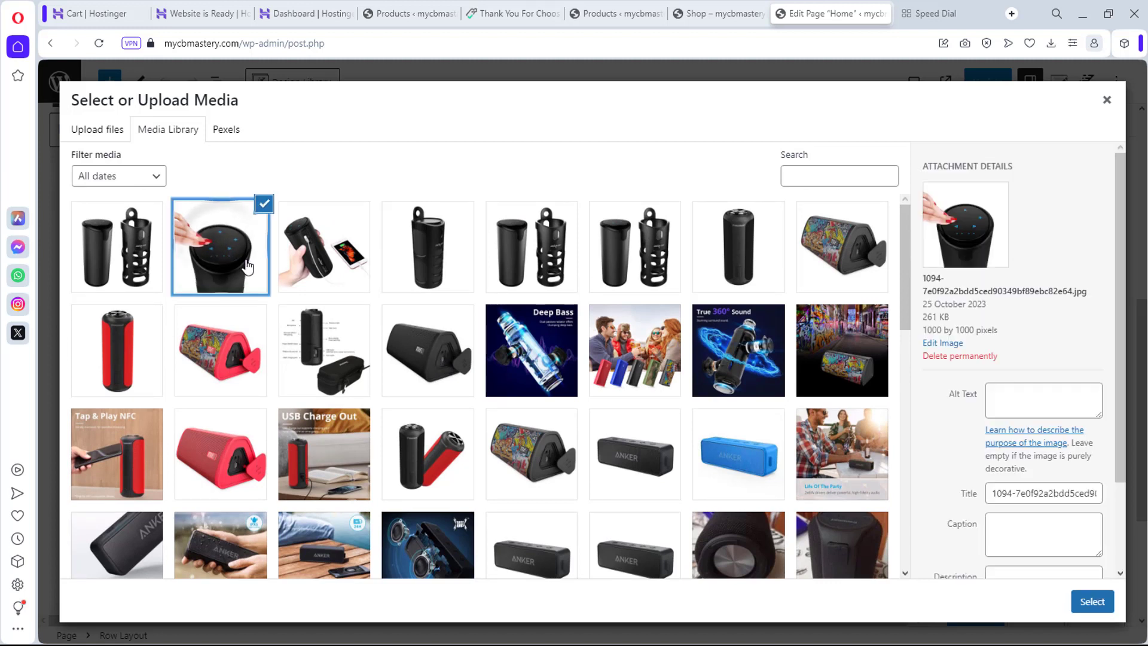
click(447, 366)
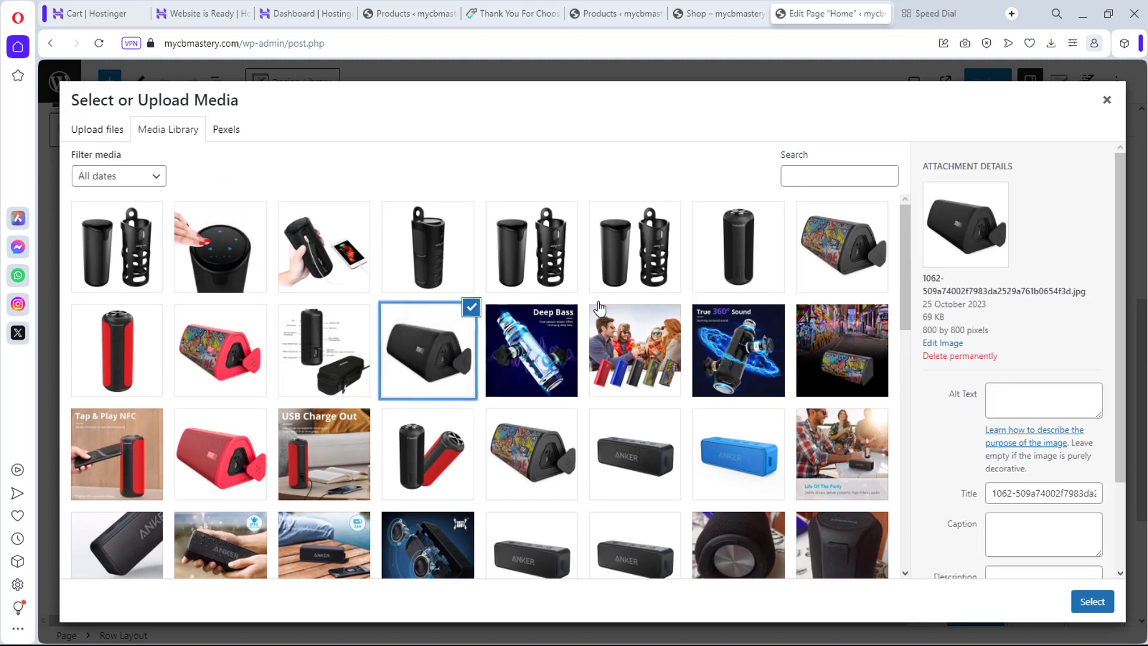
click(829, 247)
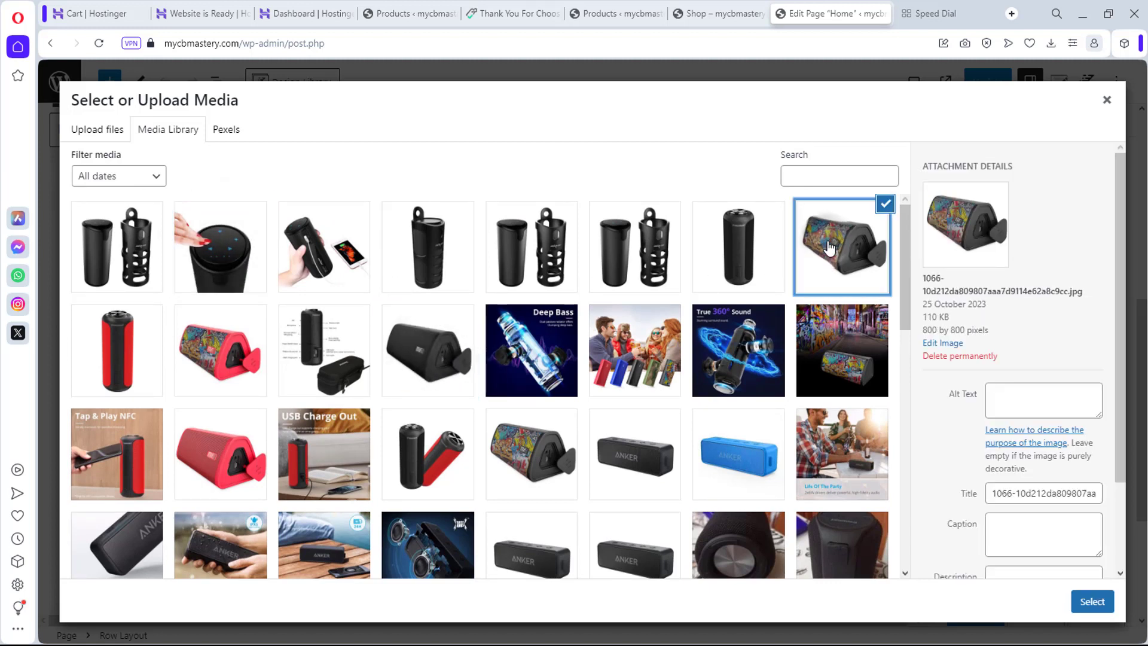
click(862, 364)
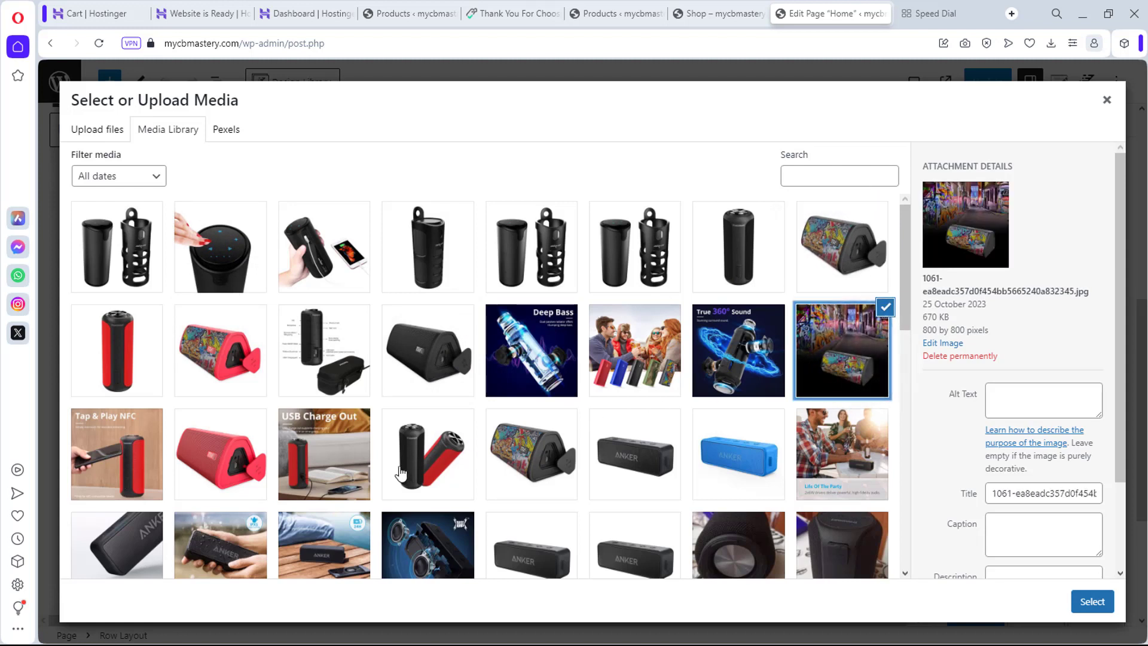
click(560, 448)
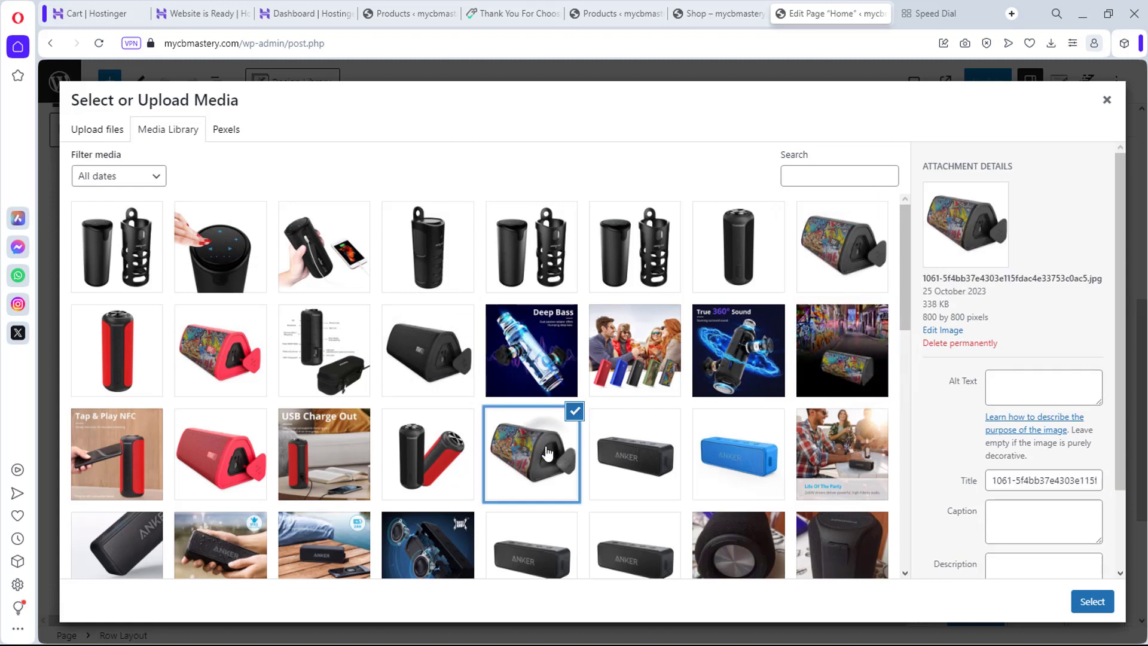
click(655, 454)
click(754, 454)
scroll(758, 453, down, 4)
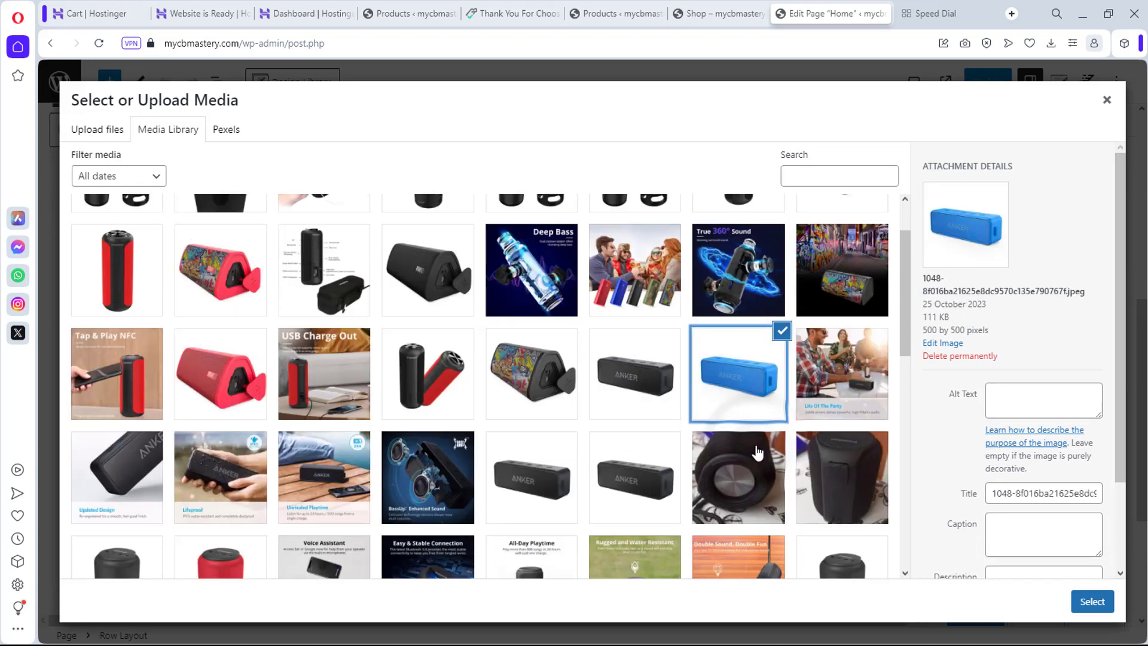
scroll(757, 453, down, 4)
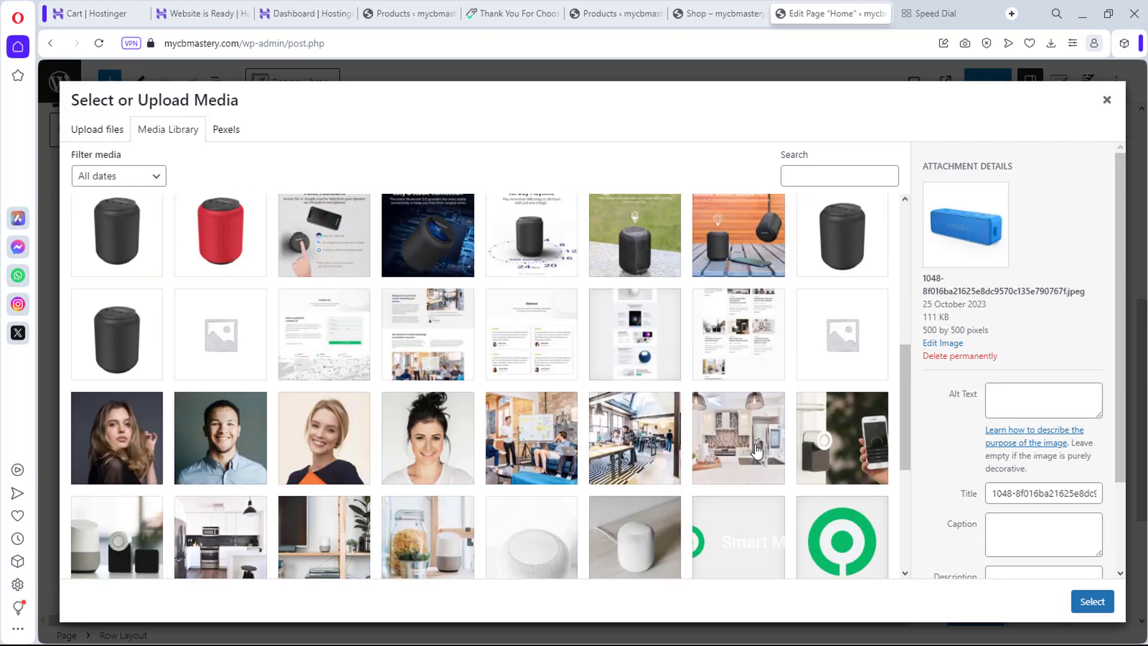
scroll(757, 452, up, 3)
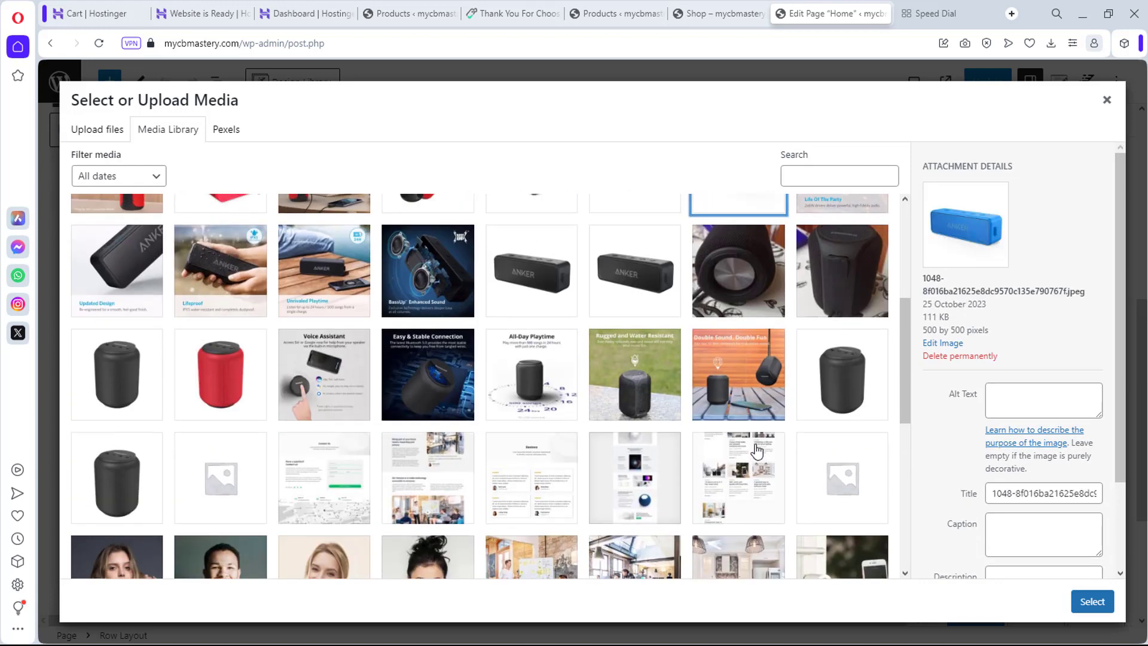
click(843, 372)
click(635, 258)
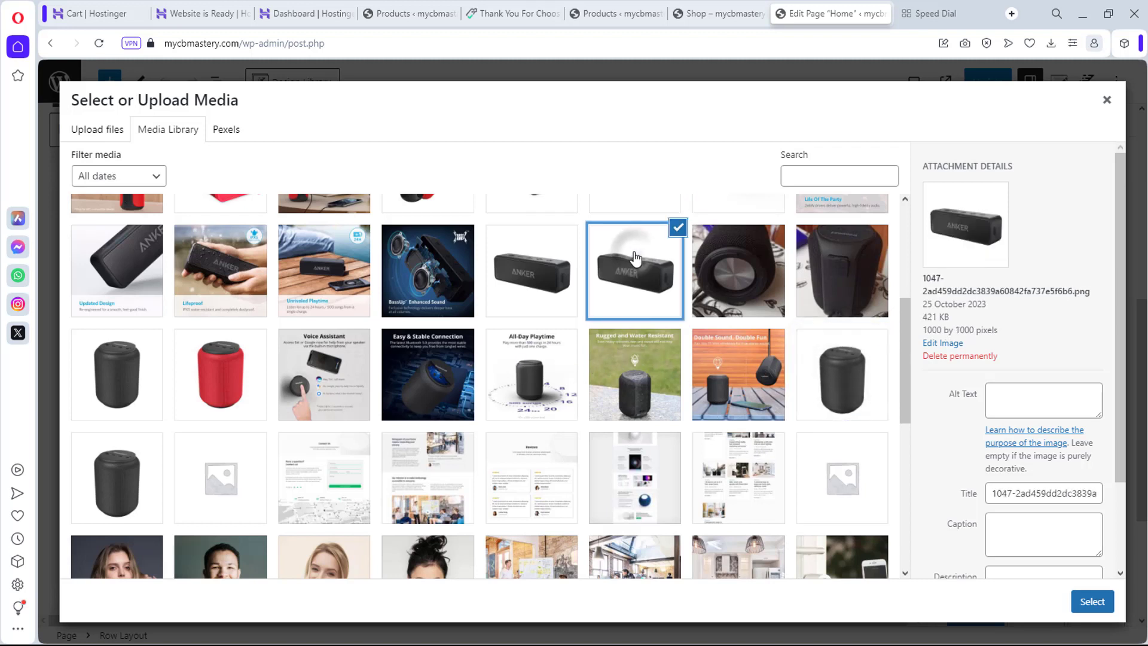
click(529, 263)
scroll(562, 392, up, 1)
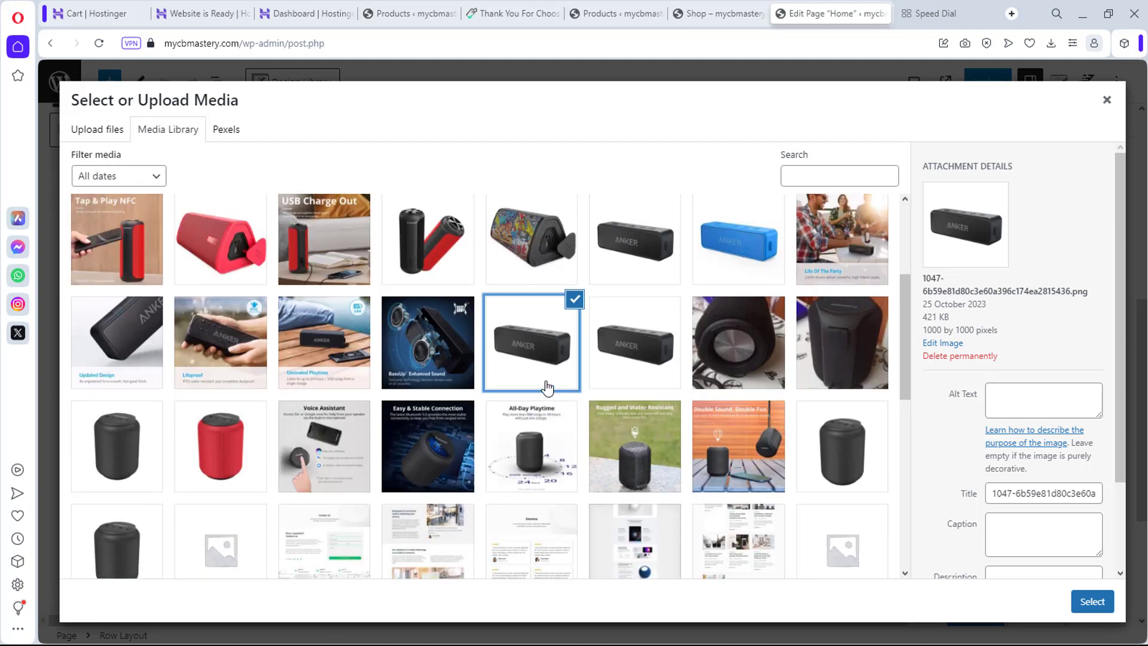
click(248, 354)
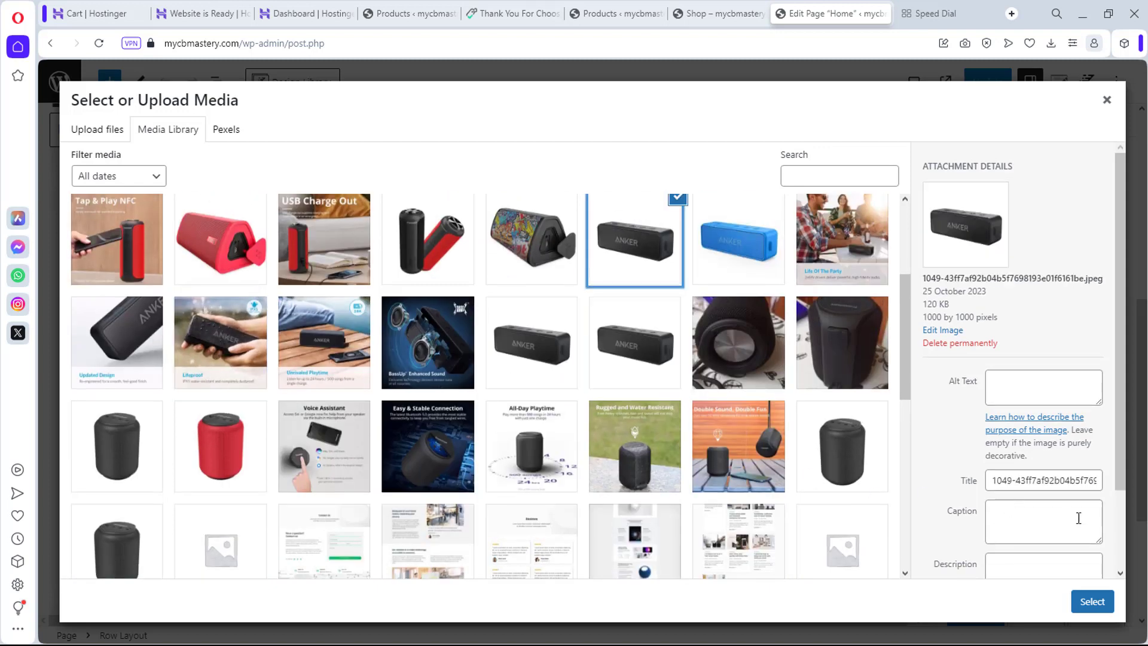
click(1093, 601)
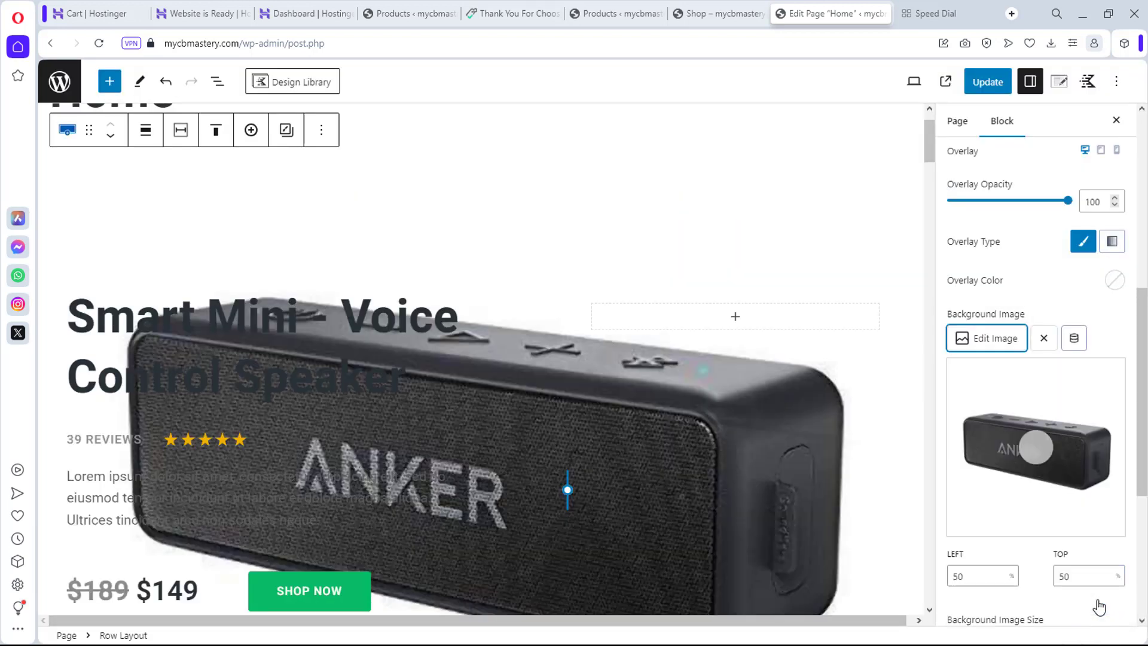
Step: Shift the background image's focal point, then remove the background image from the row
scroll(727, 454, down, 2)
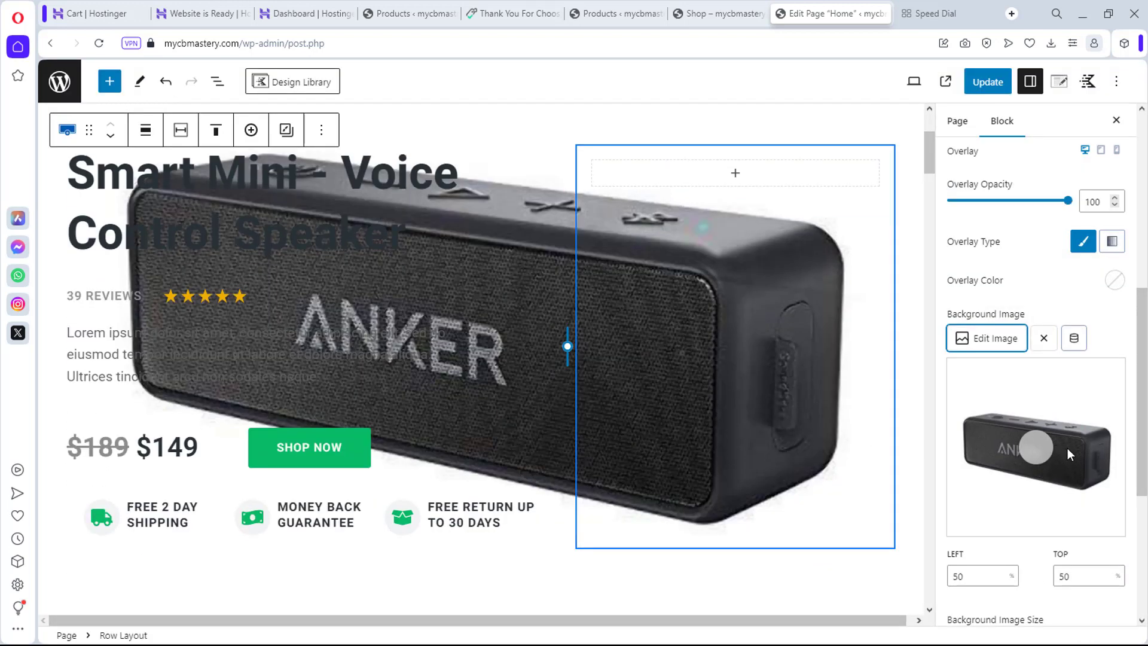
drag(1034, 451, 1089, 395)
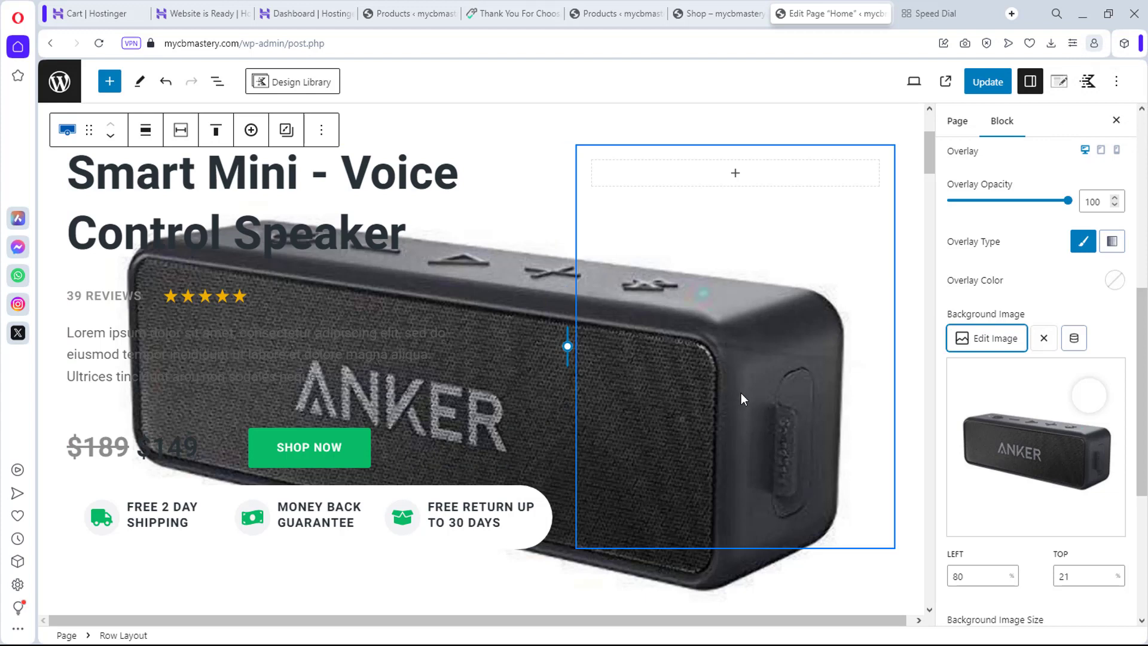
click(1044, 339)
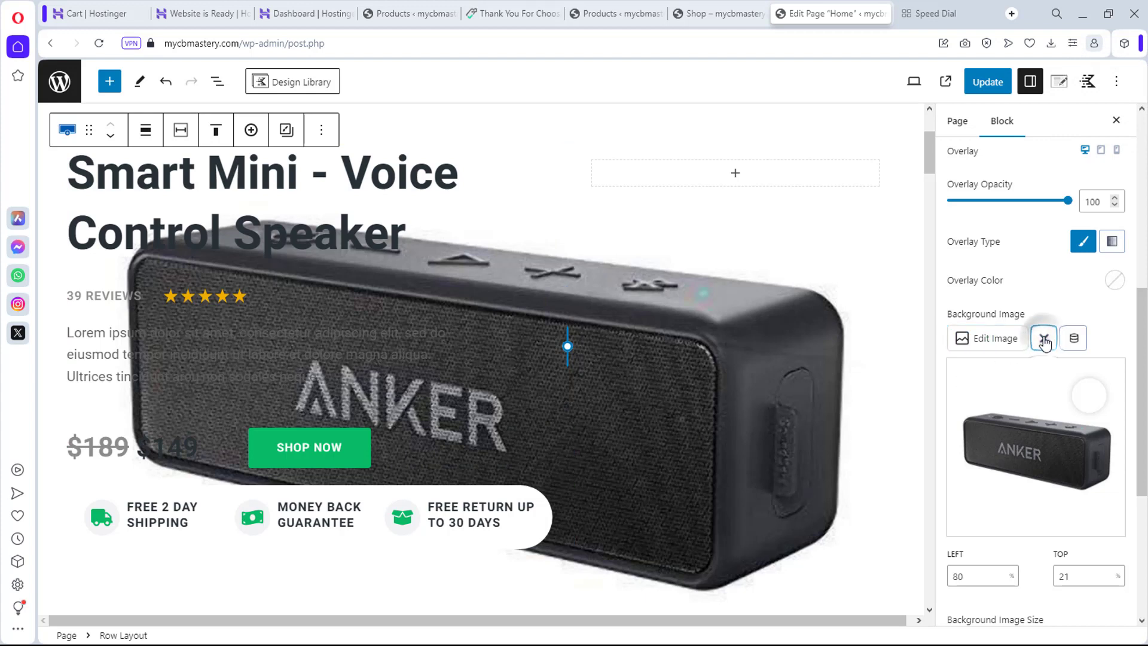
Step: Add an image block with the graffiti printed speaker photo to the empty hero column, enlarged to 511 px, then view the Shop page
click(735, 175)
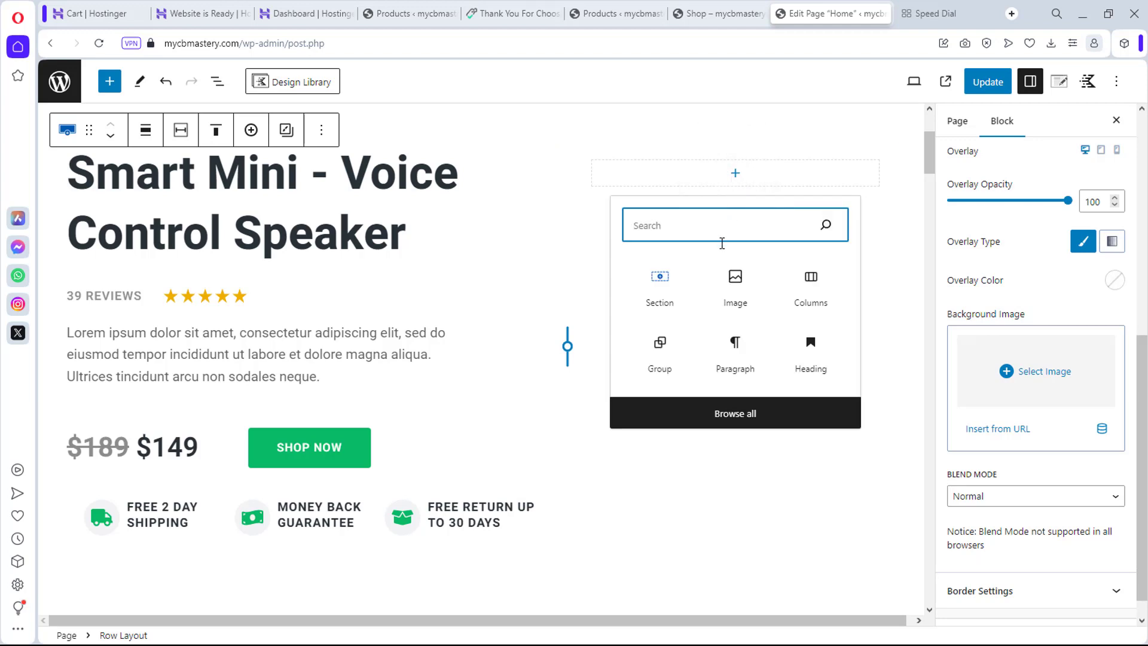
click(738, 295)
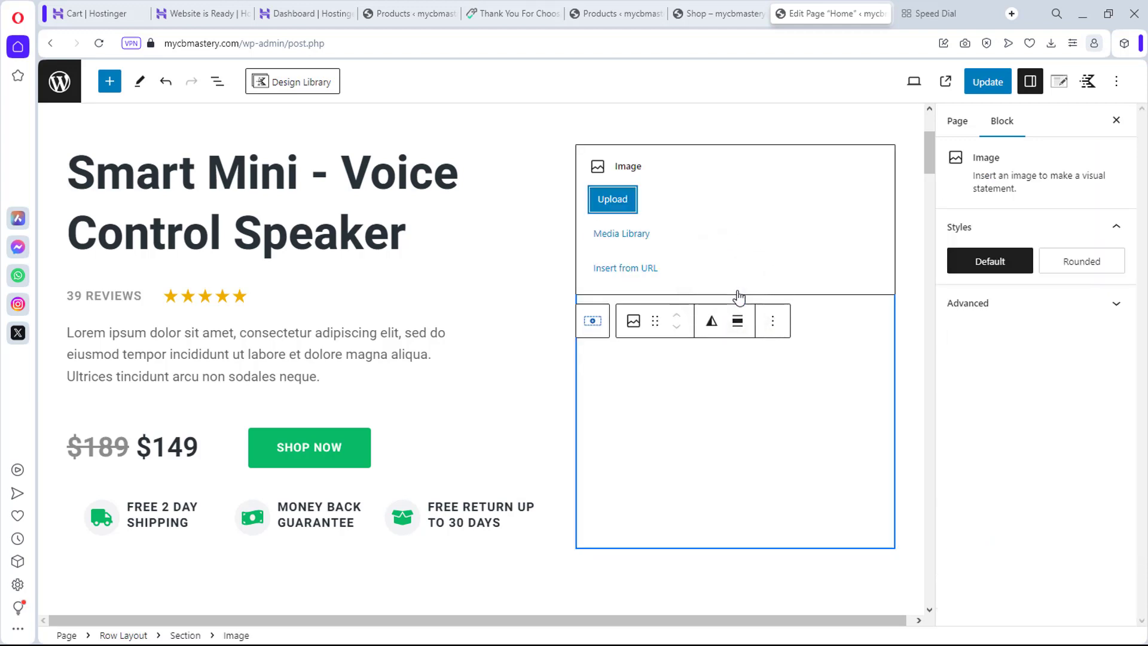
click(625, 235)
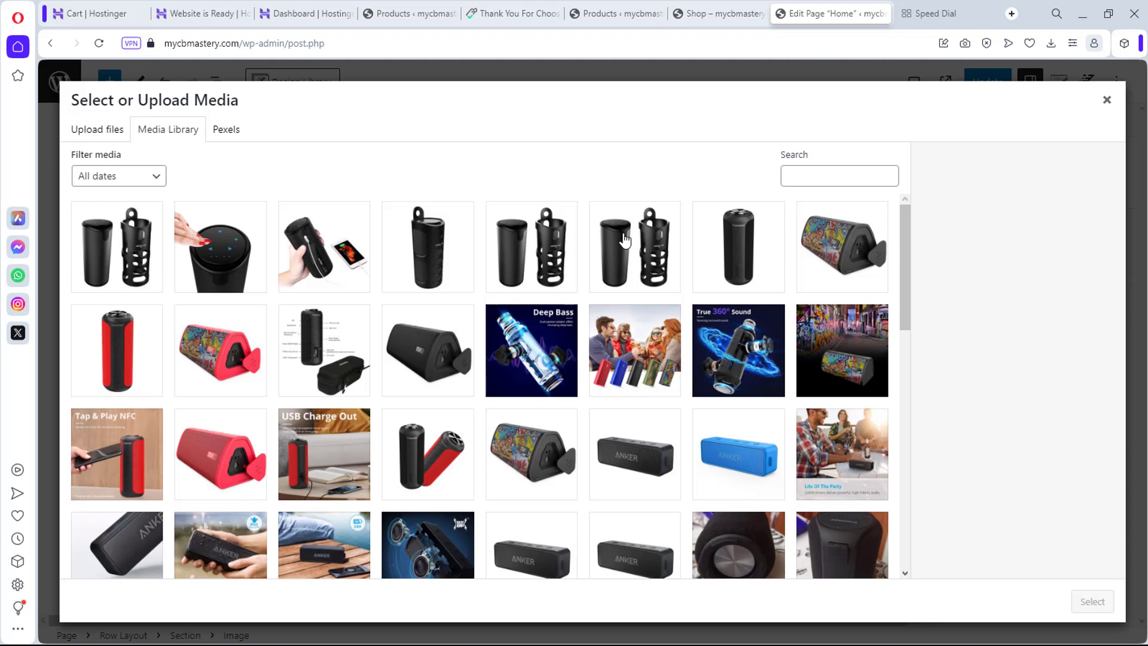
scroll(625, 240, down, 1)
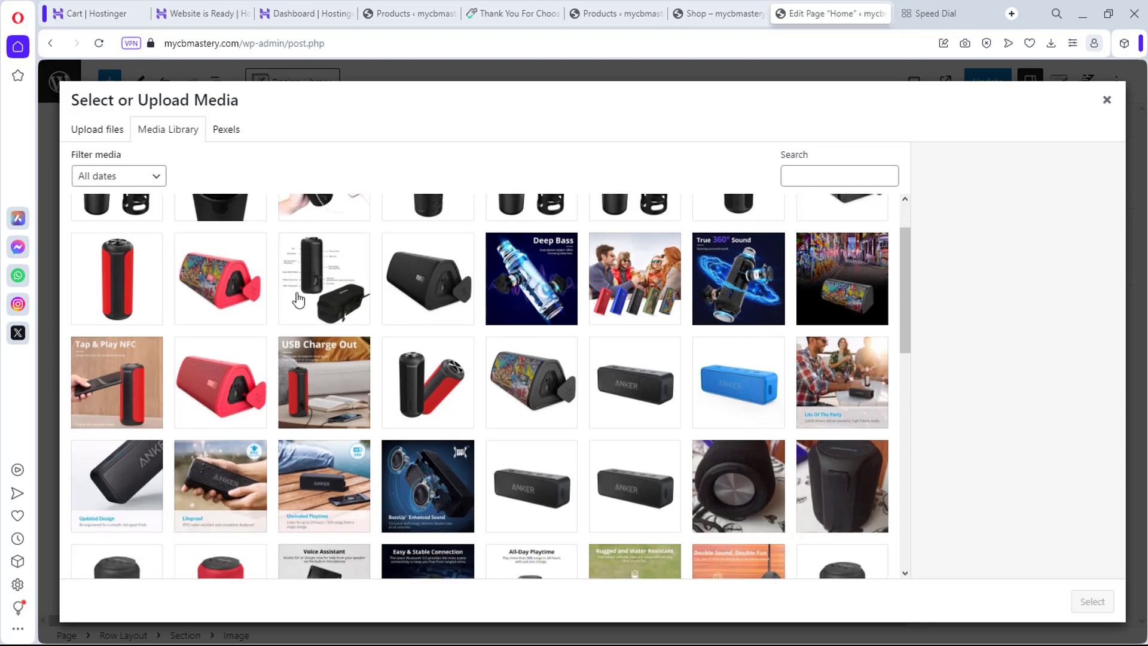
click(235, 302)
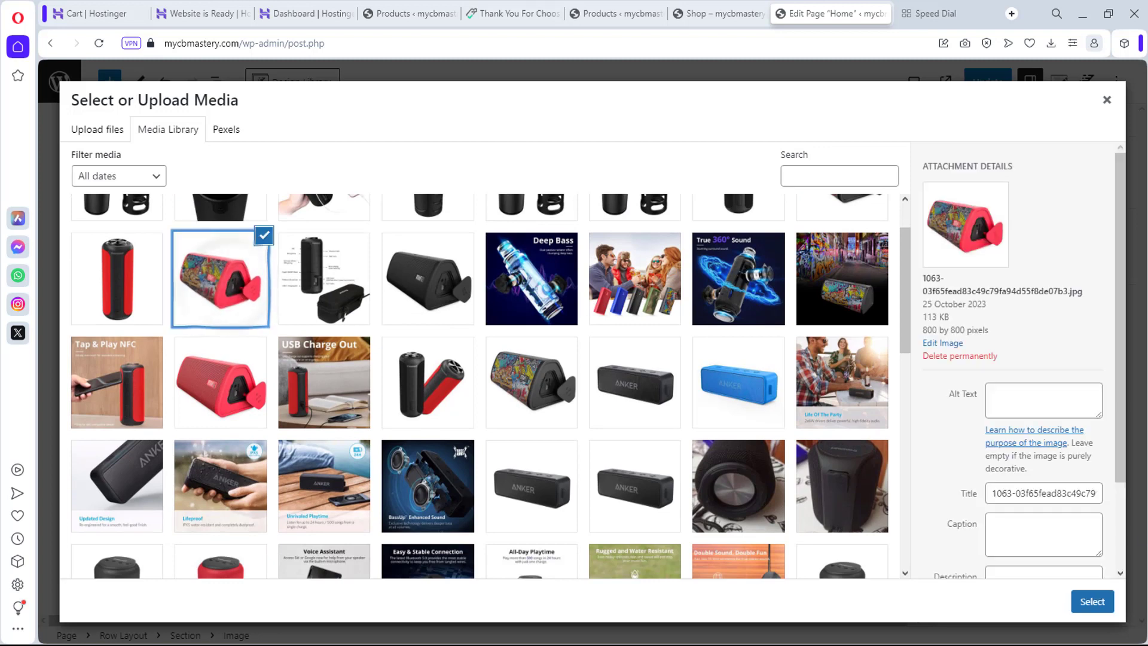
click(1092, 601)
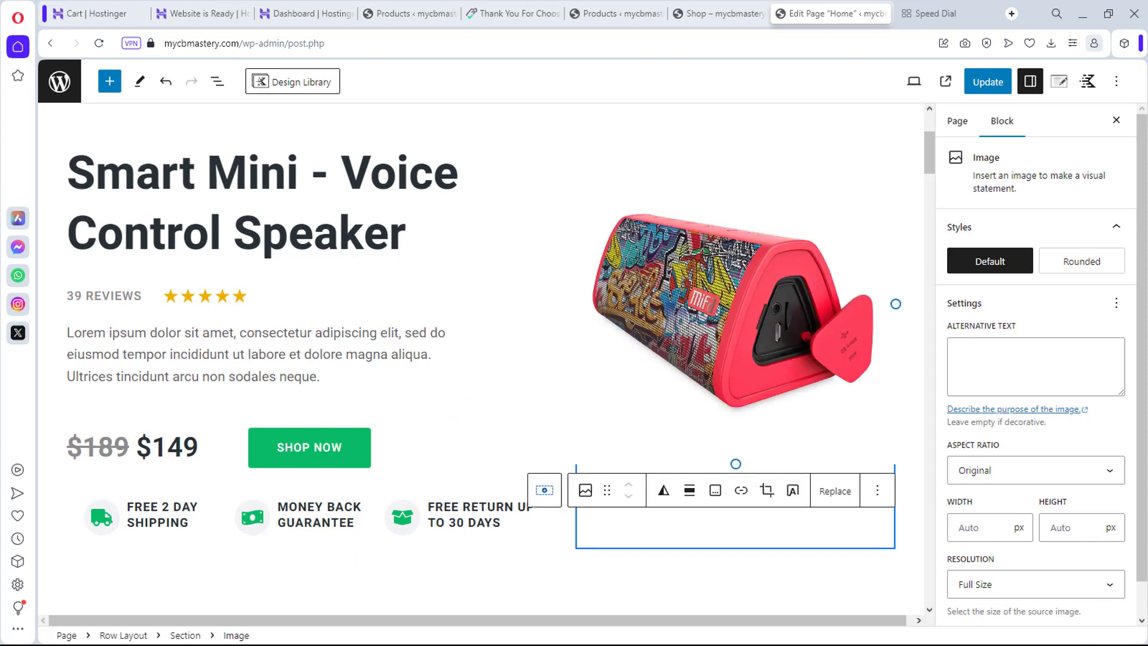
drag(737, 465, 671, 510)
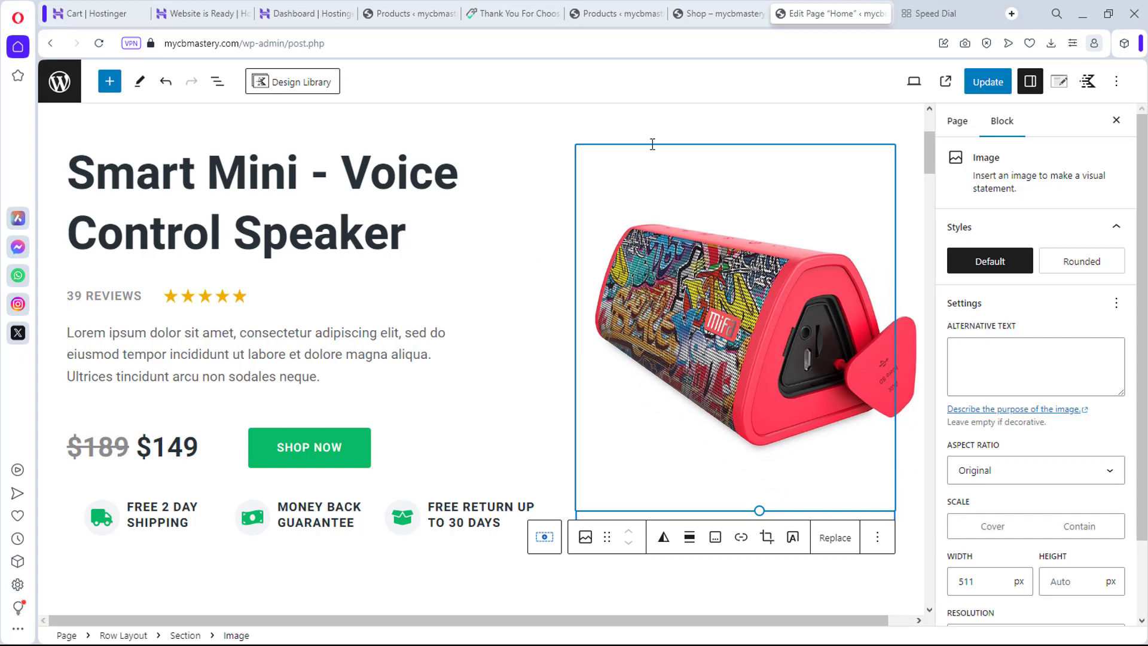
click(700, 14)
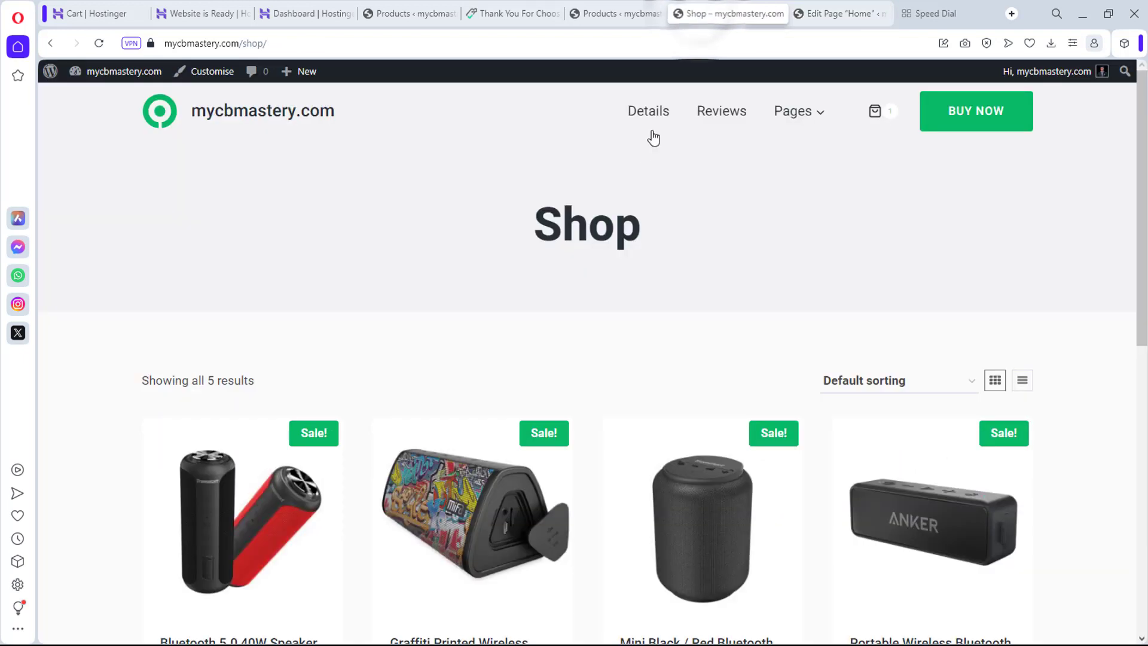
Step: Copy the 'Graffiti Printed Wireless Bluetooth Speaker' title from the shop listing and return to the Home editor
scroll(534, 291, down, 5)
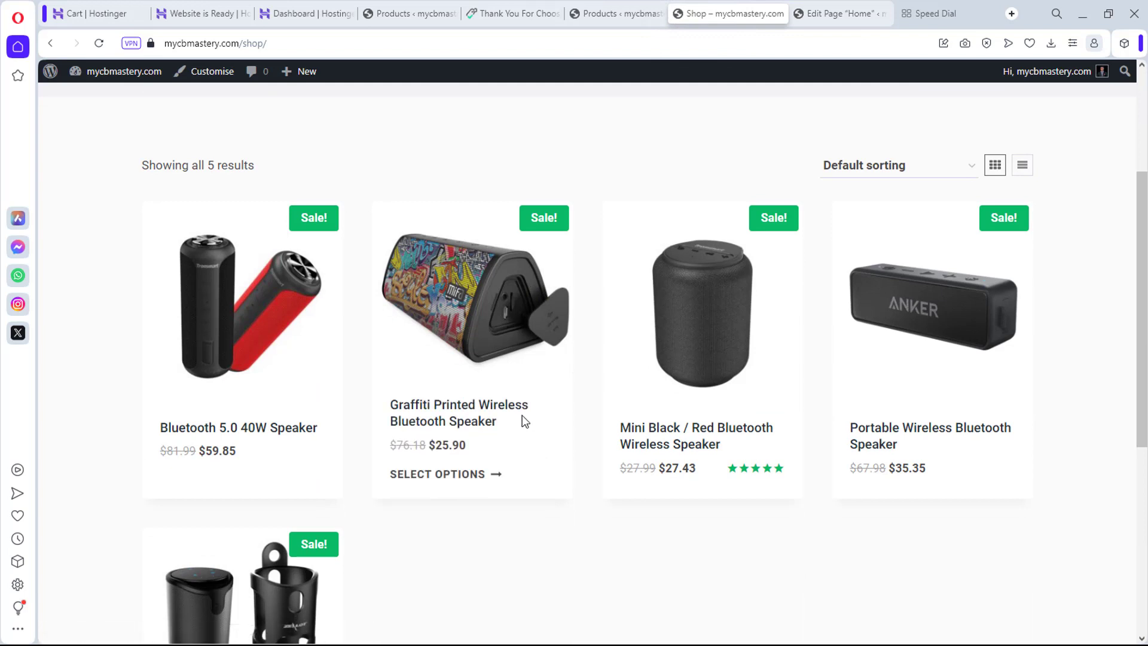
drag(515, 415, 393, 411)
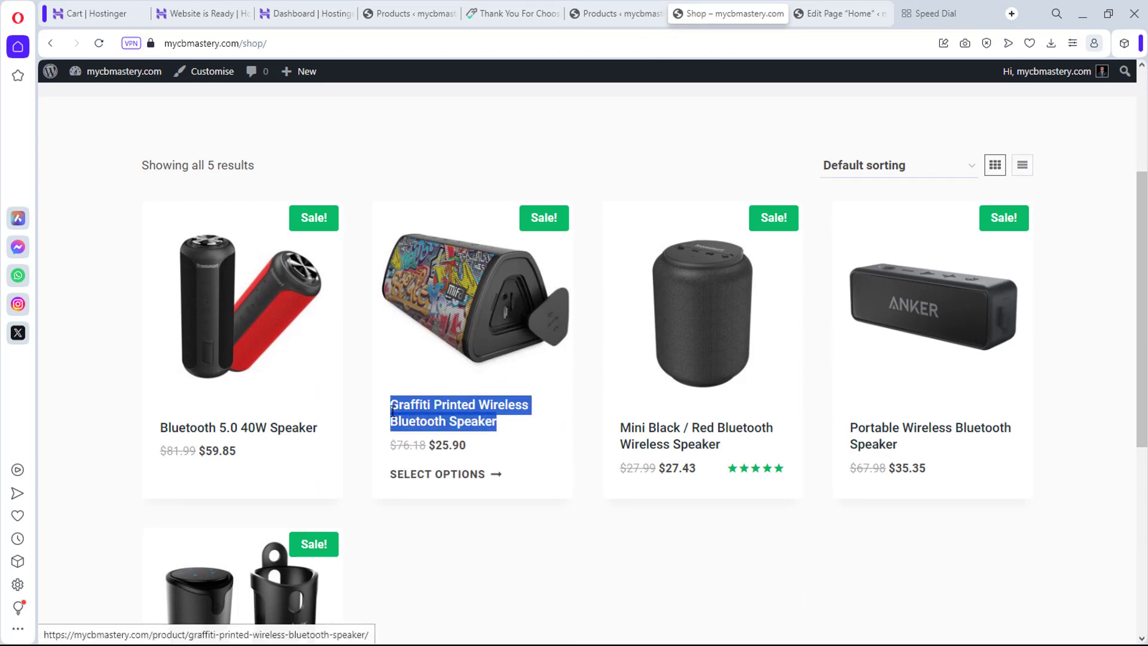
click(462, 375)
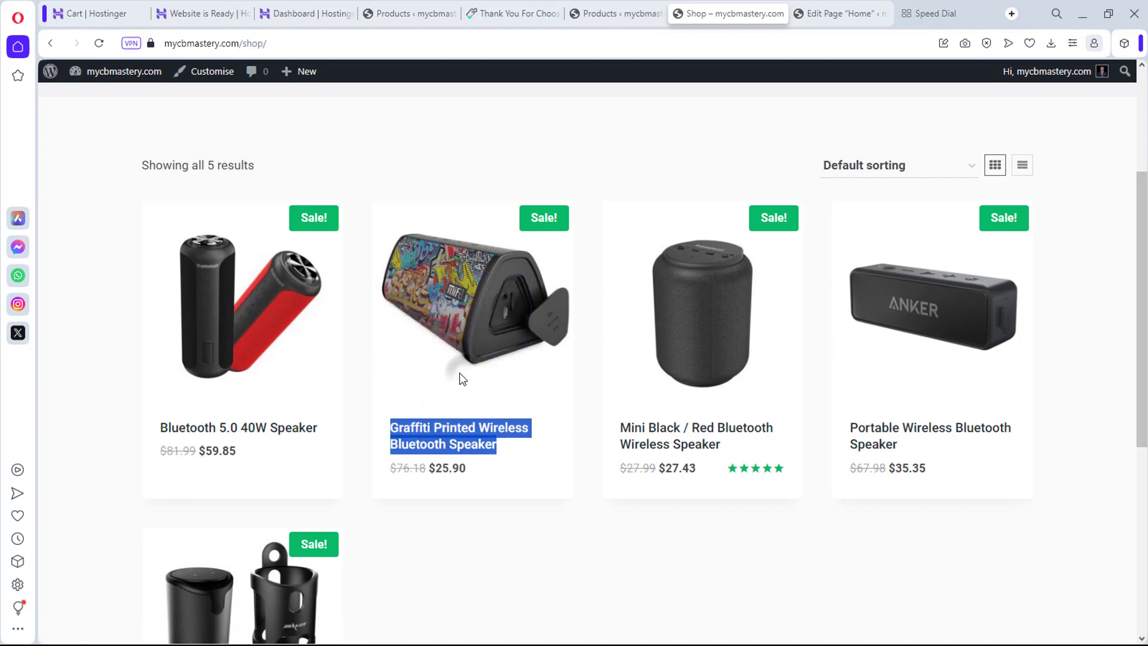
click(821, 12)
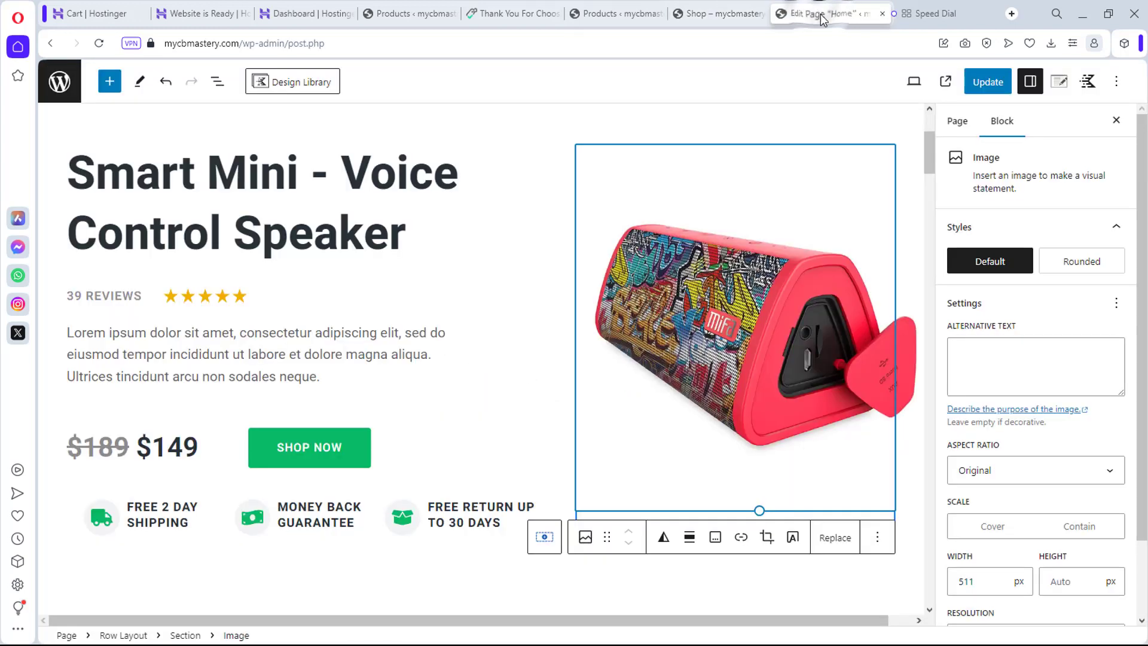
Step: Replace the hero heading text with the pasted 'Graffiti Printed Wireless Bluetooth Speaker' title
click(217, 242)
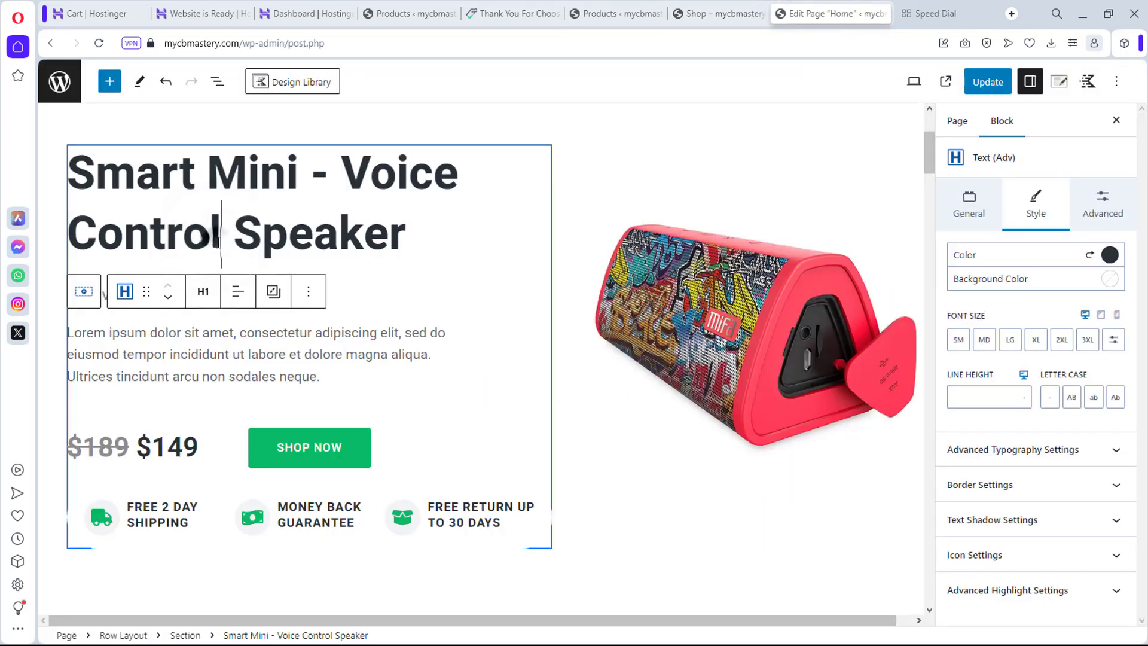
click(420, 229)
drag(419, 229, 72, 178)
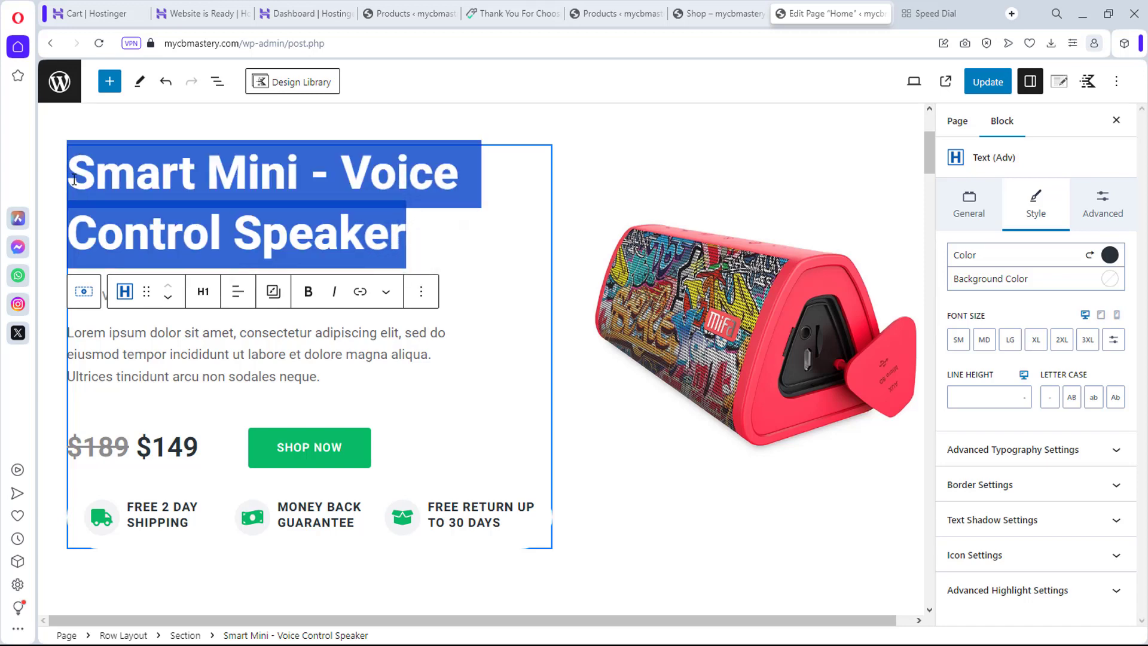
key(ctrl+v)
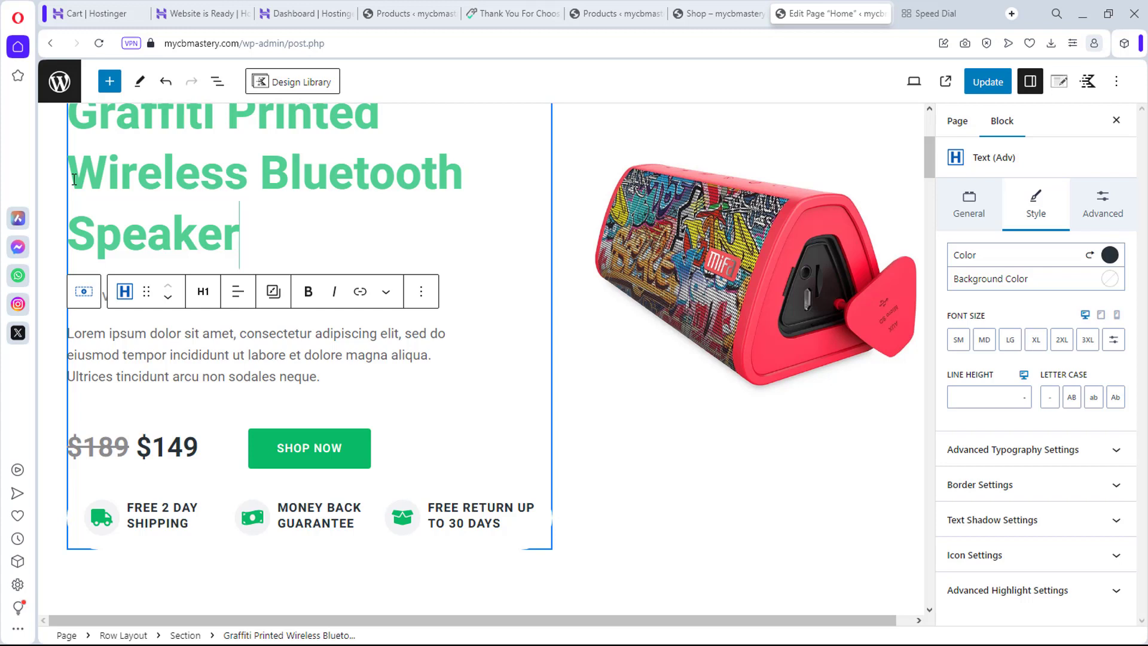
Step: Delete the Lorem ipsum description paragraph and check the speaker on the Shop page
drag(321, 396, 61, 355)
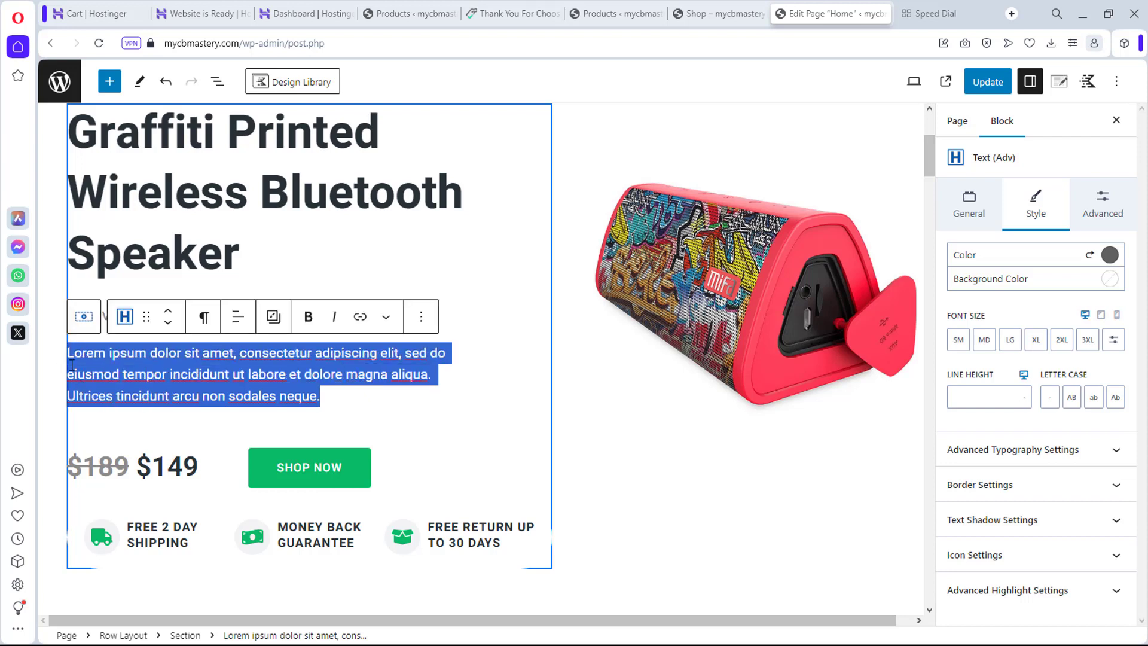
key(BackSpace)
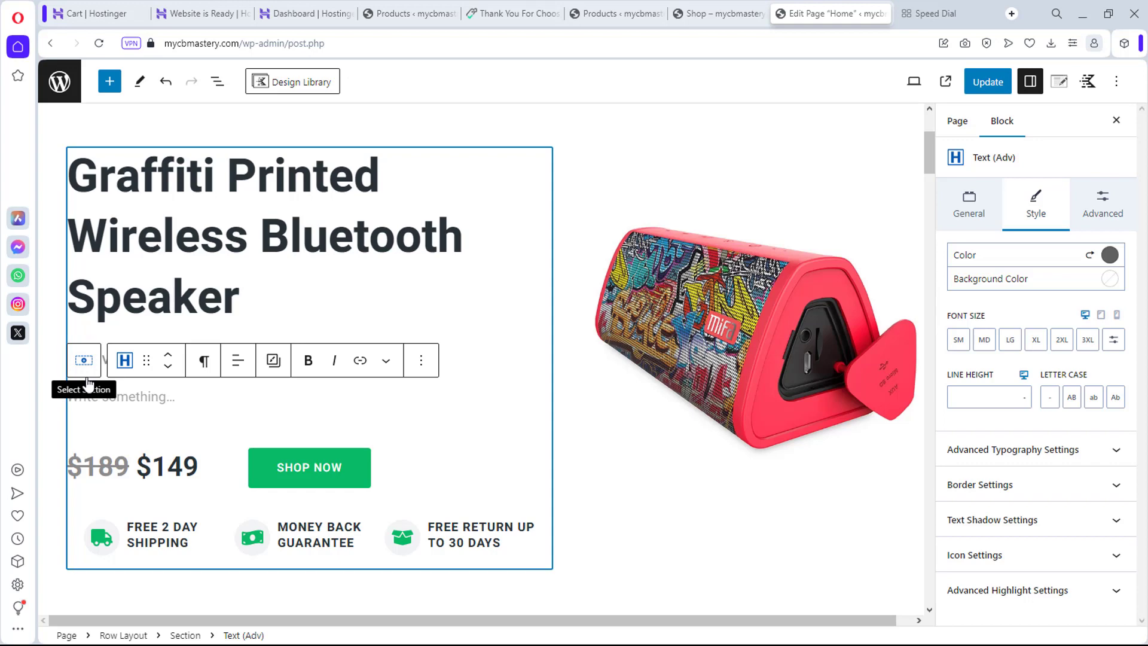
click(735, 8)
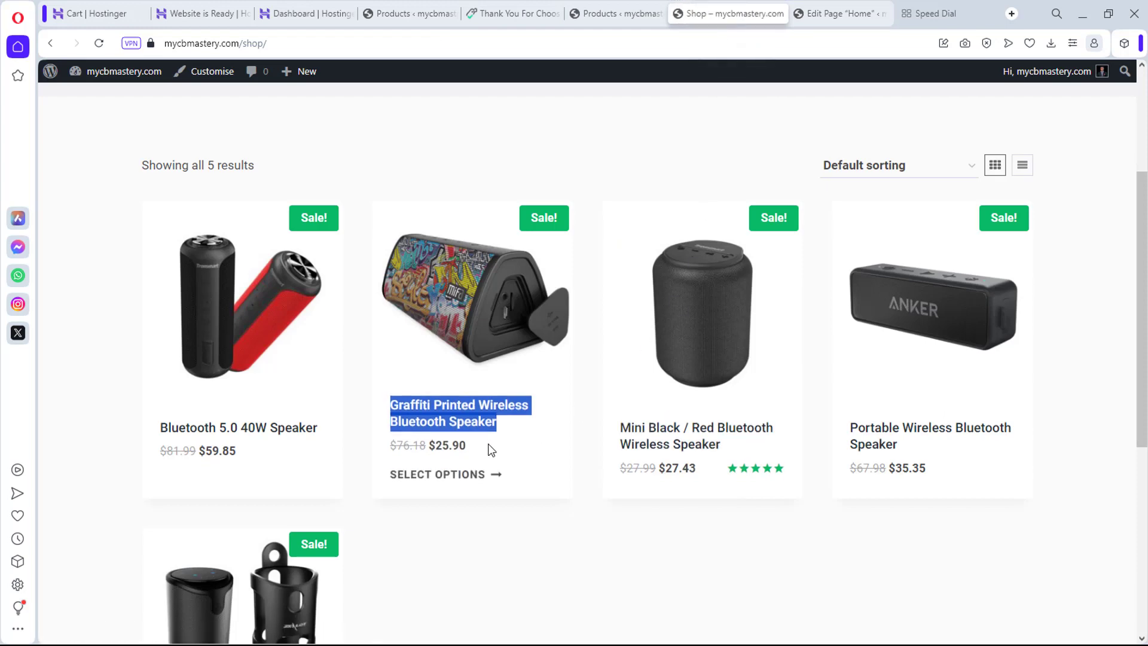
Step: Change the struck-through old price in the hero to $89
click(847, 8)
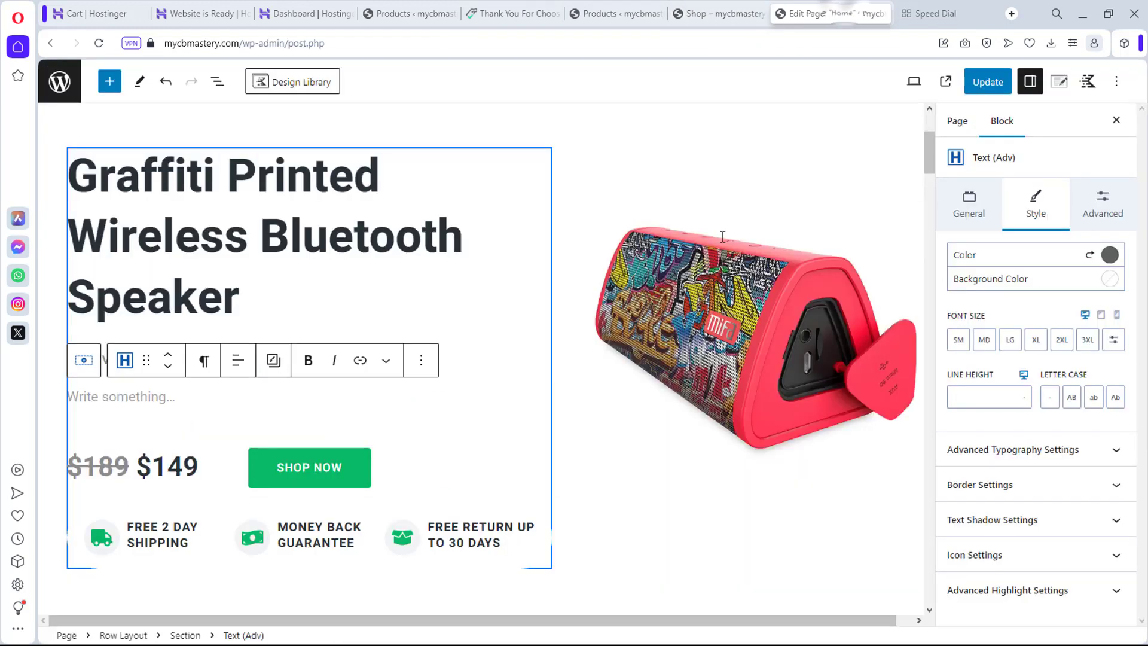
click(157, 465)
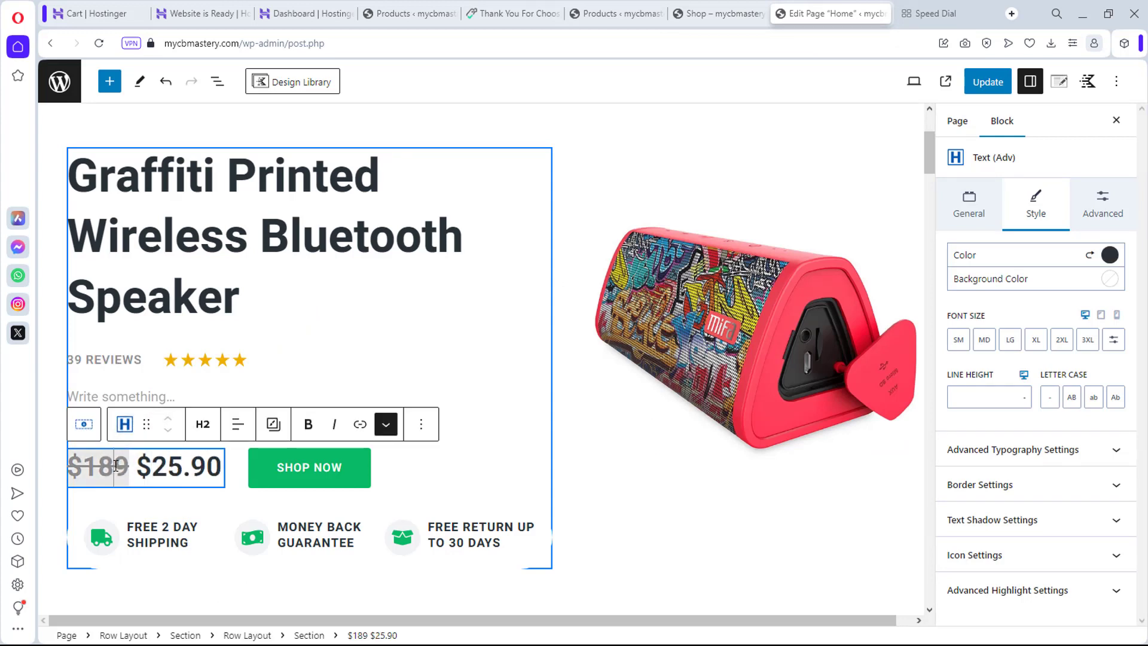
click(115, 466)
key(BackSpace)
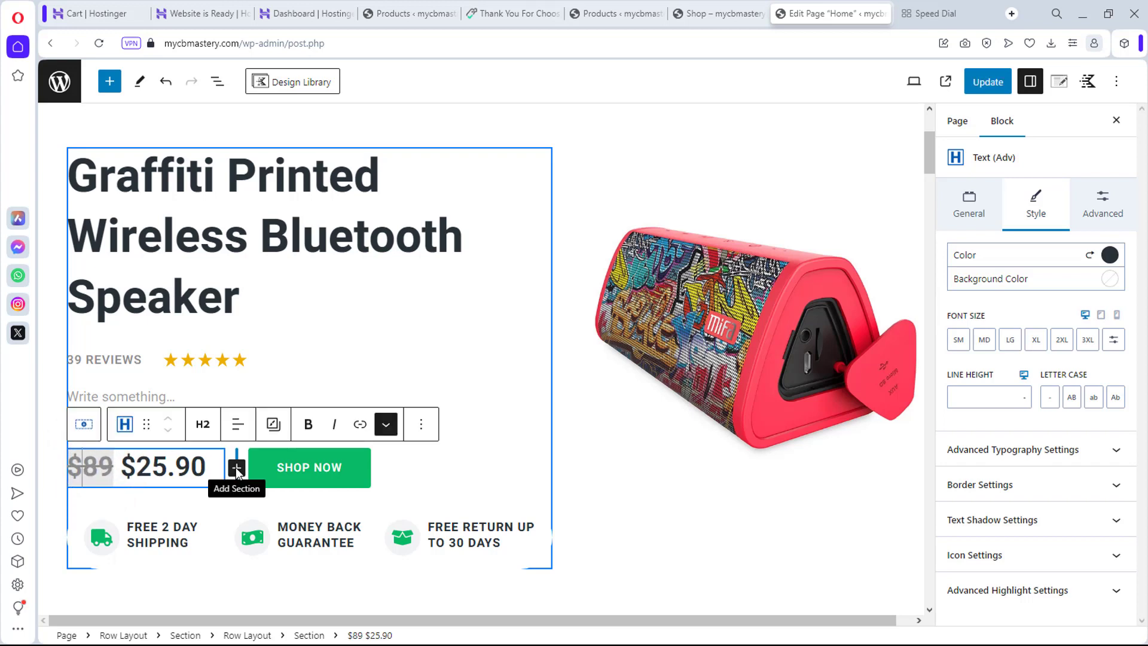
Step: Select the SHOP NOW button and copy the Graffiti speaker's product link address from the Shop page
click(686, 317)
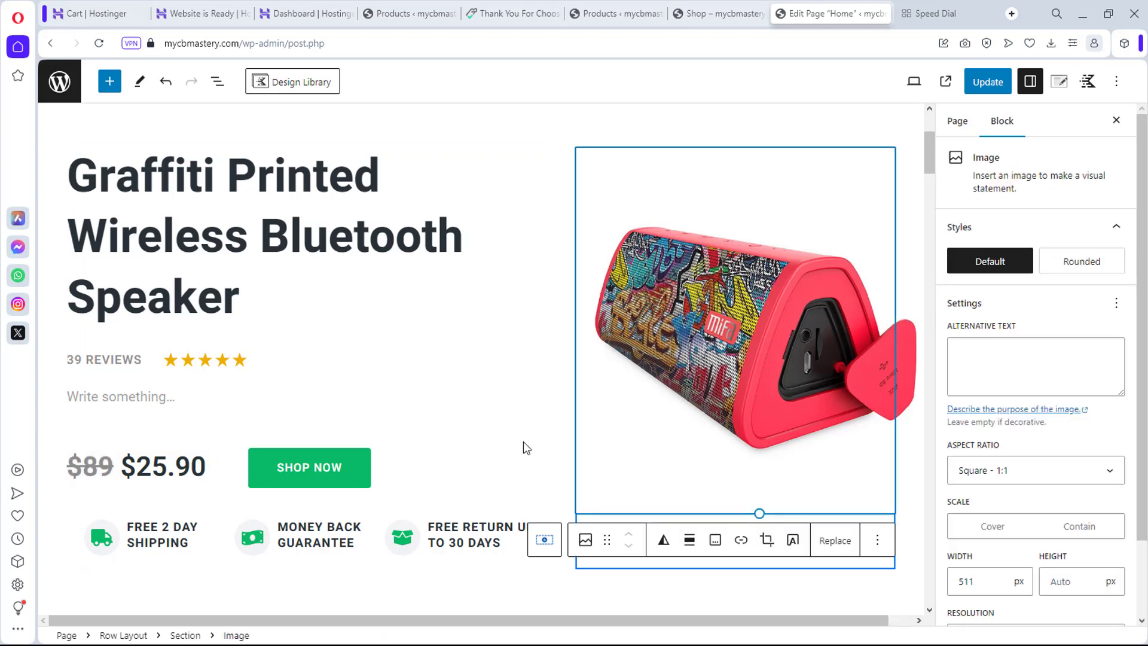
scroll(333, 328, down, 6)
scroll(333, 329, up, 2)
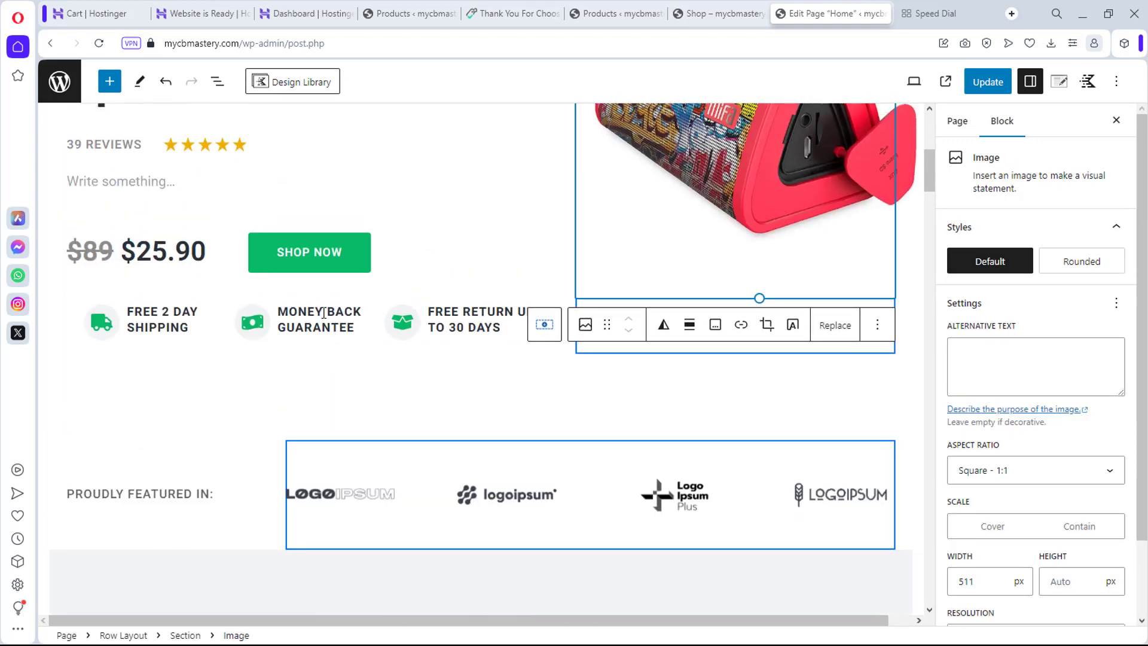
click(293, 256)
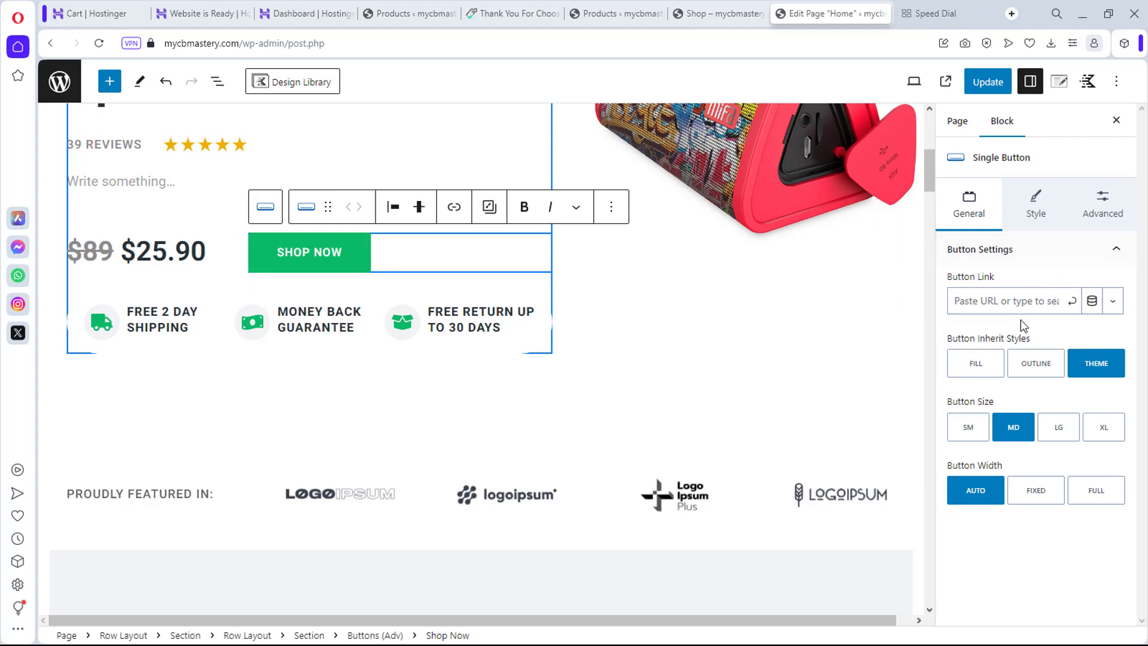
click(704, 6)
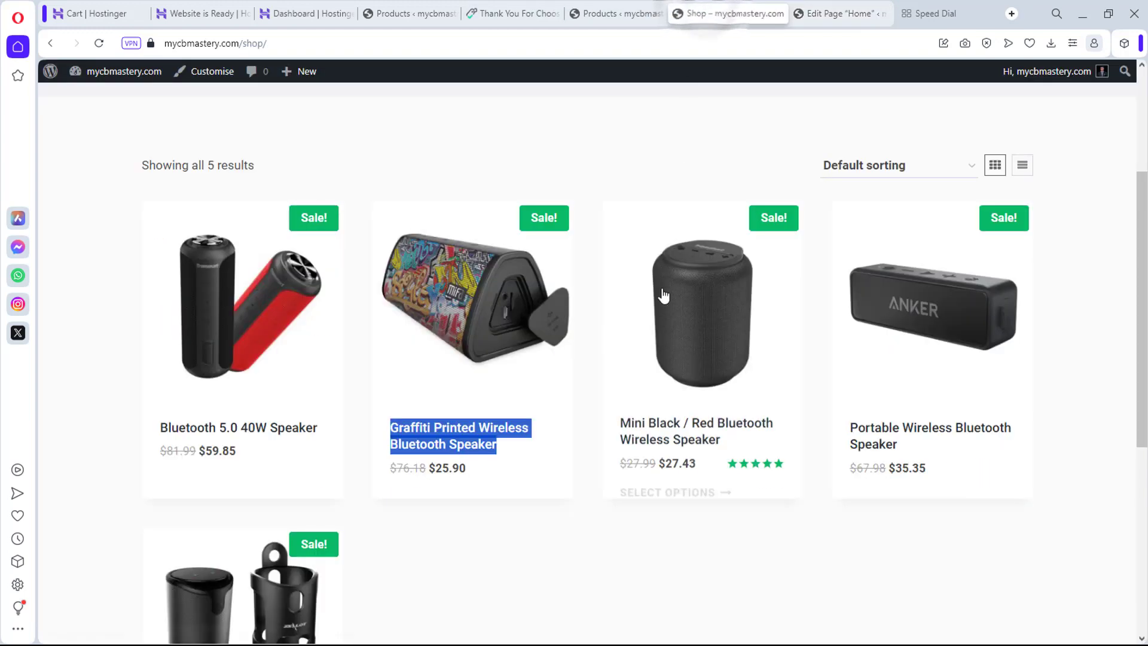
right_click(444, 314)
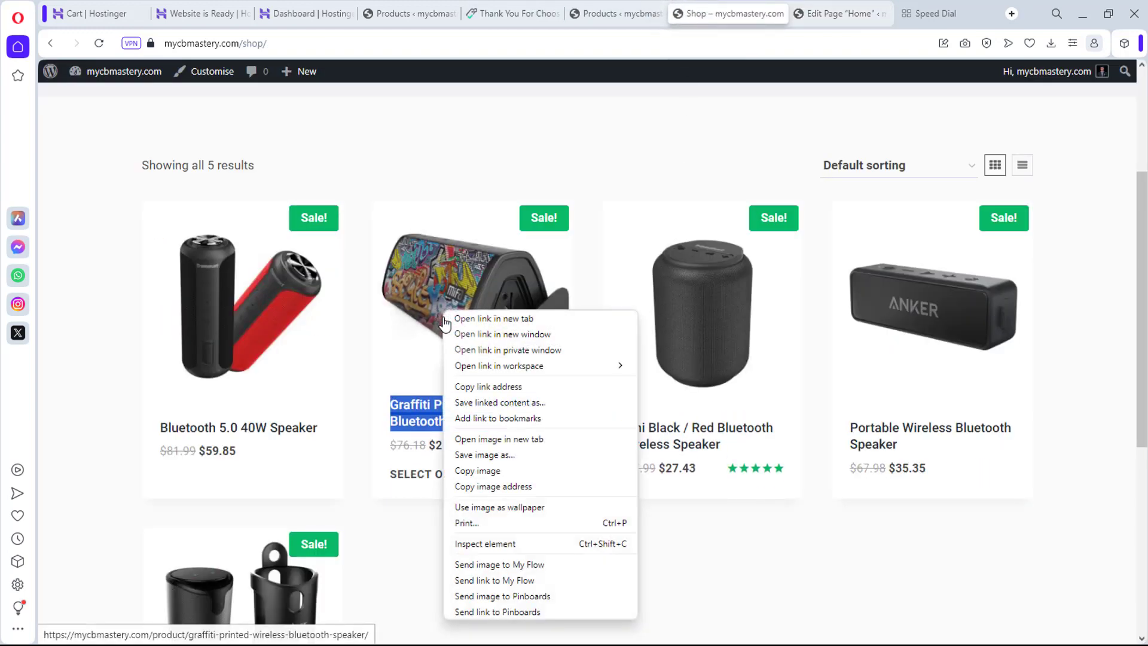
click(487, 387)
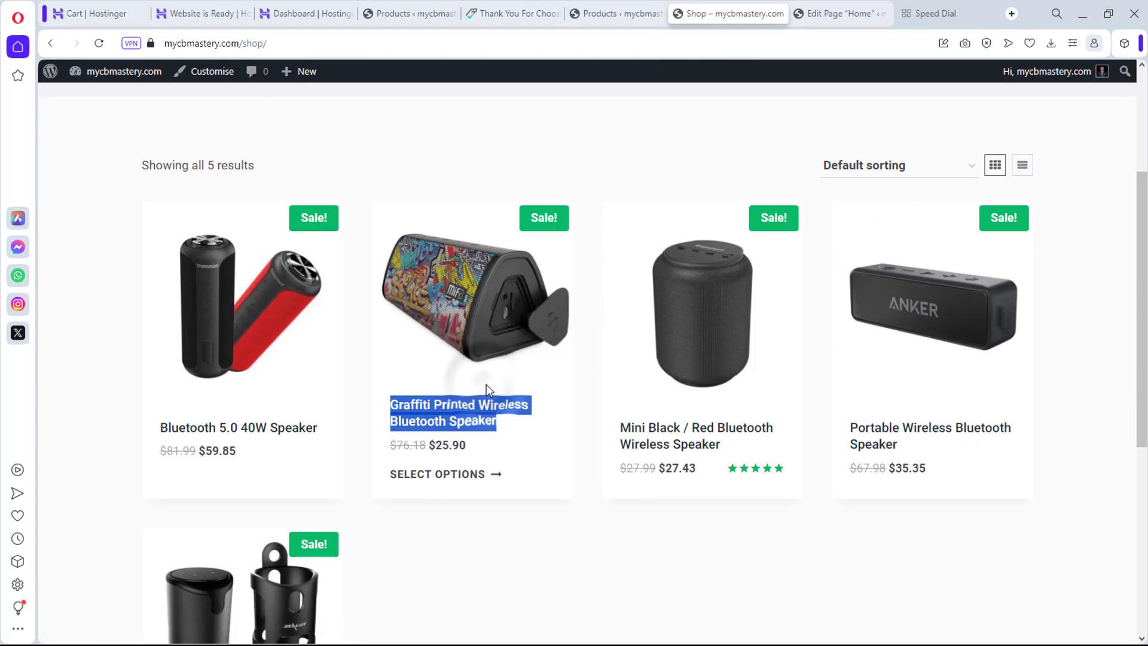
Step: Paste the Graffiti speaker's product page URL into the SHOP NOW button's link field
click(861, 14)
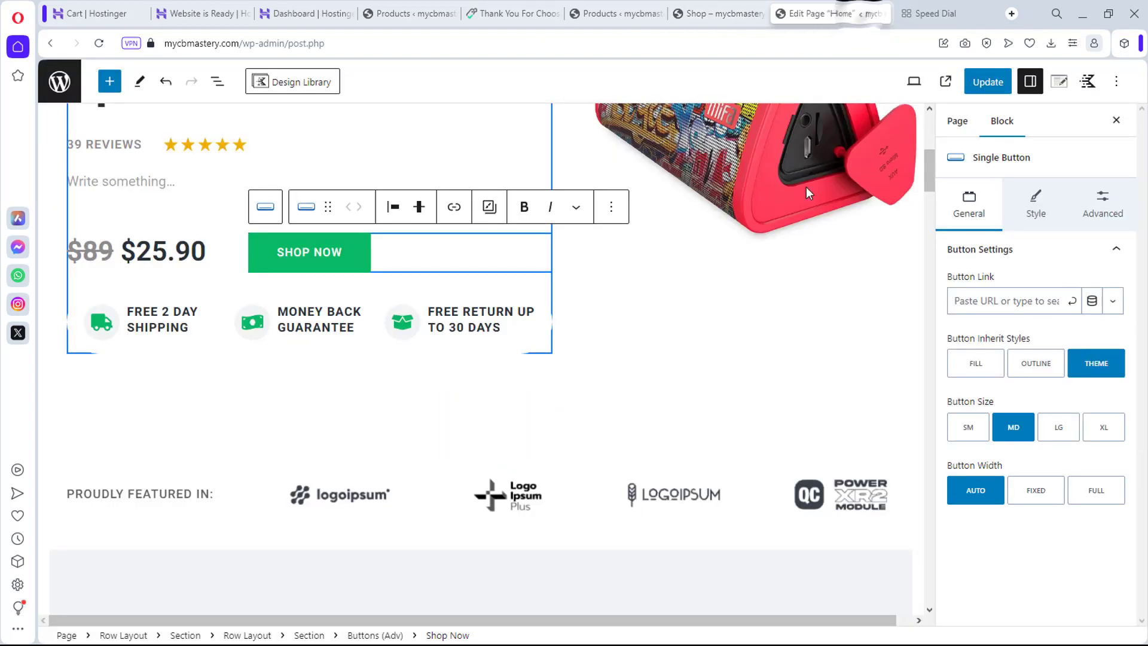
click(998, 299)
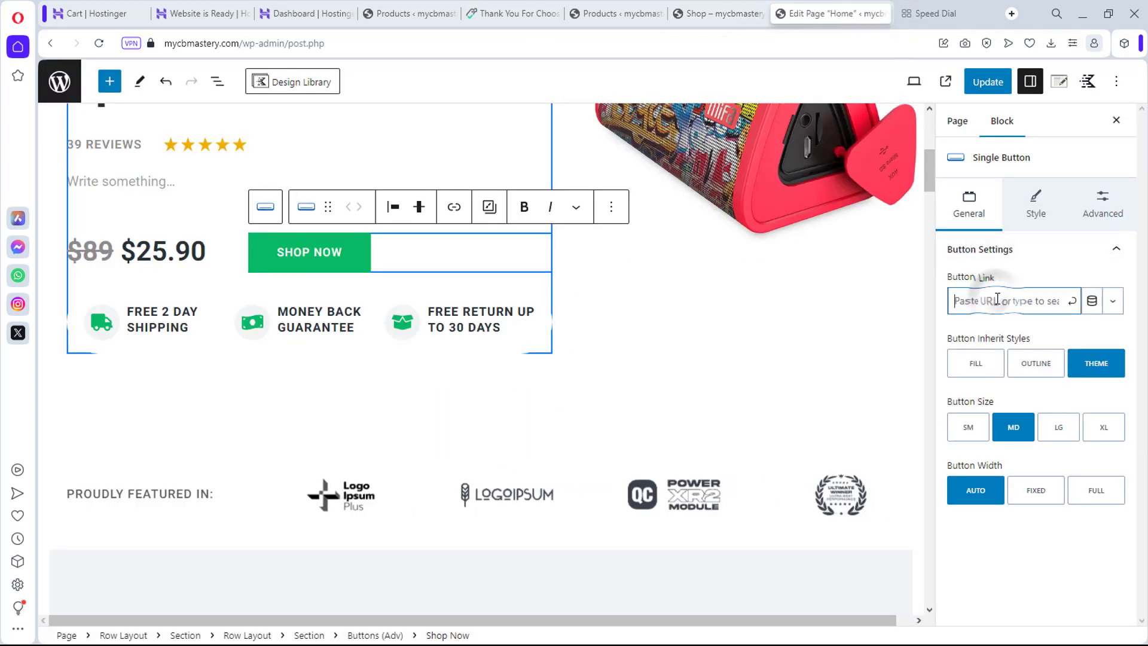
key(ctrl+v)
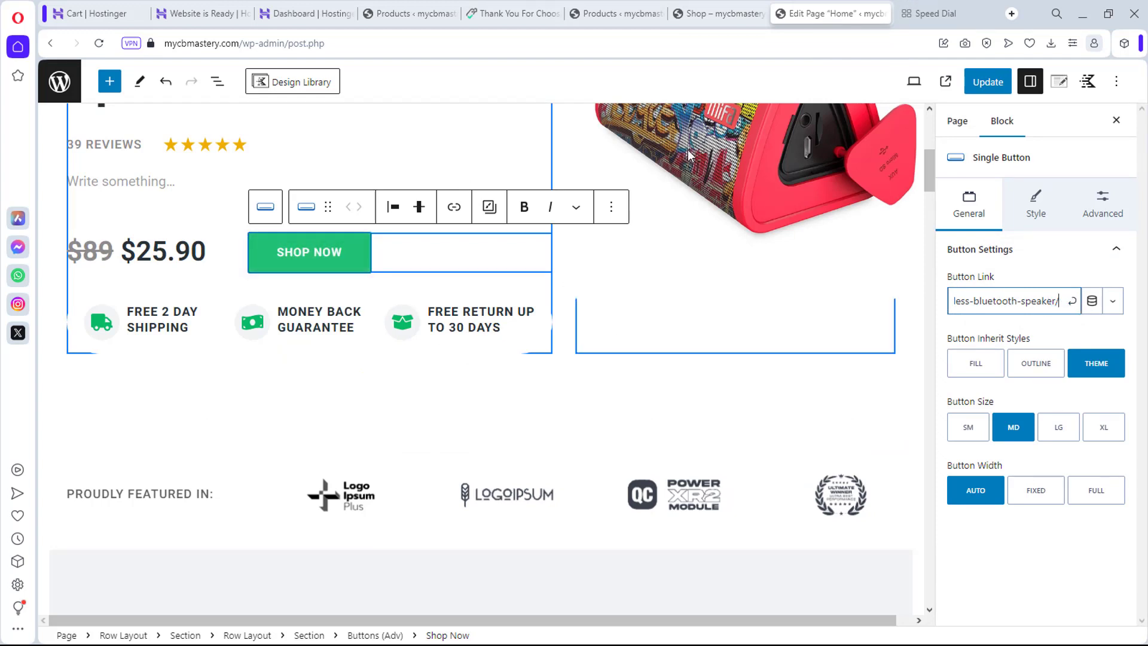
scroll(469, 293, down, 2)
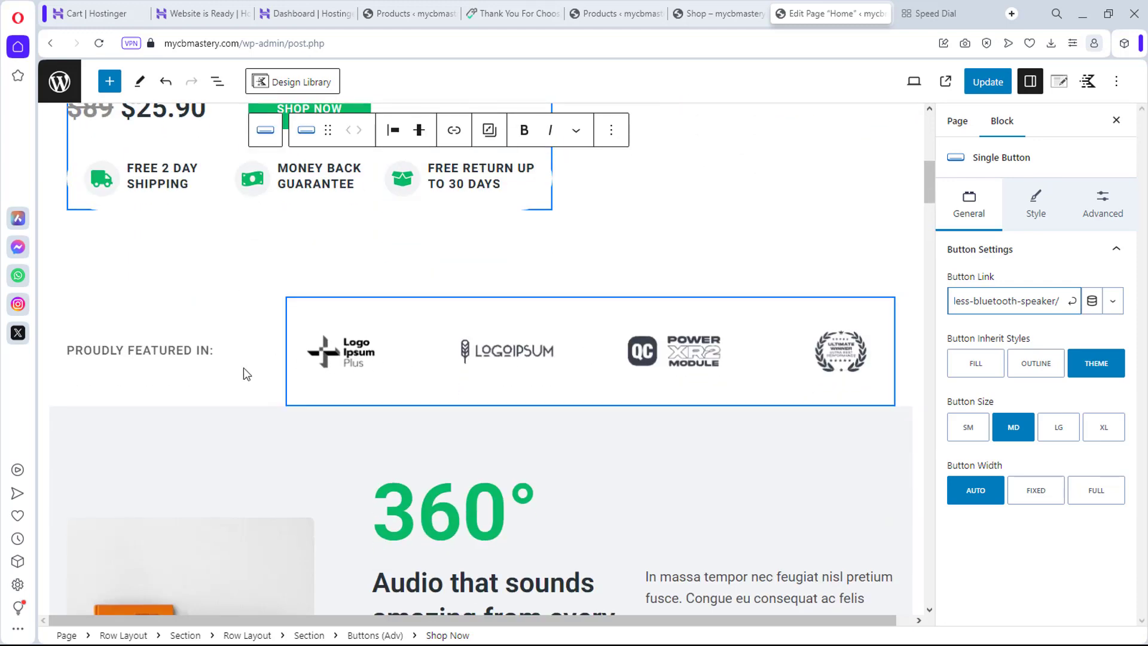
scroll(558, 368, down, 4)
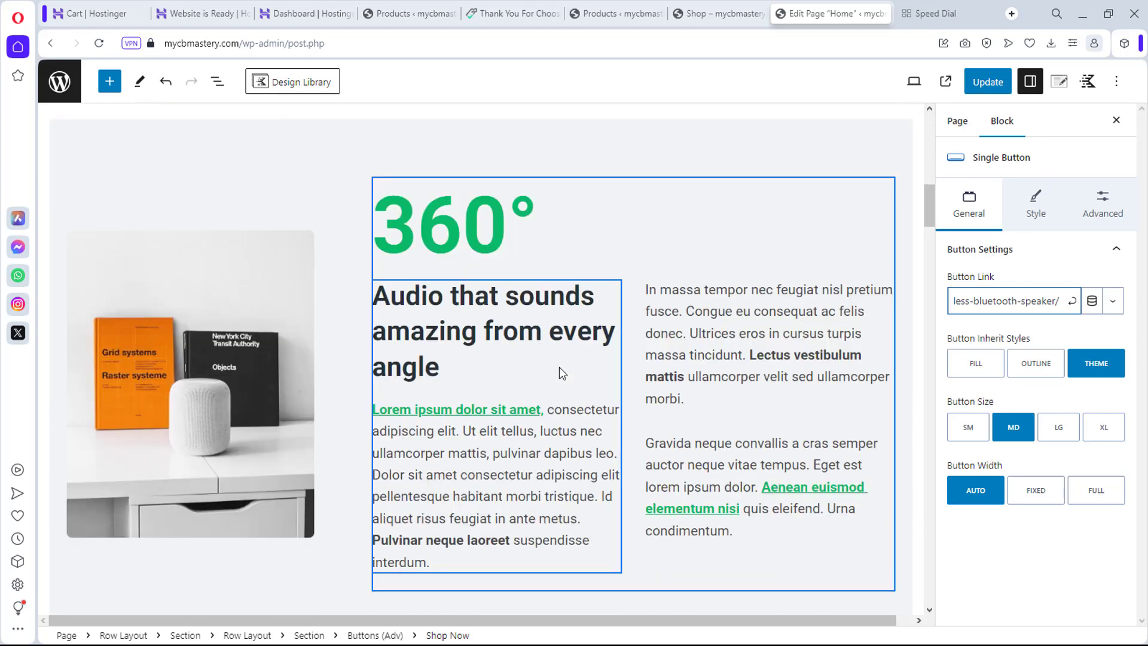
scroll(559, 368, up, 3)
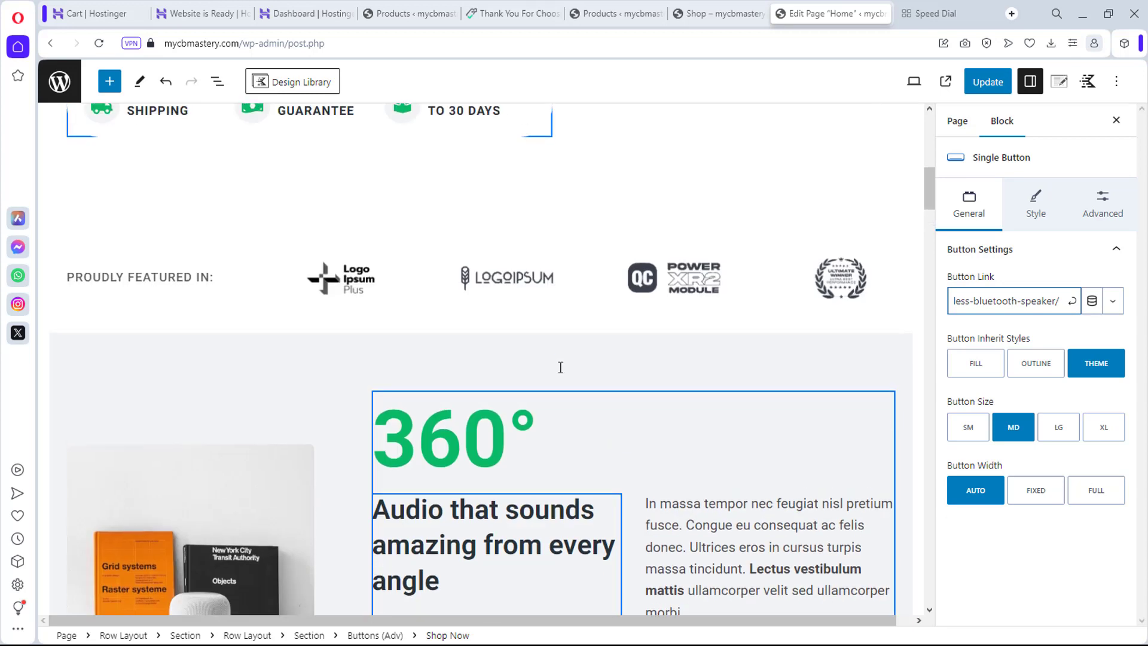
scroll(560, 367, down, 4)
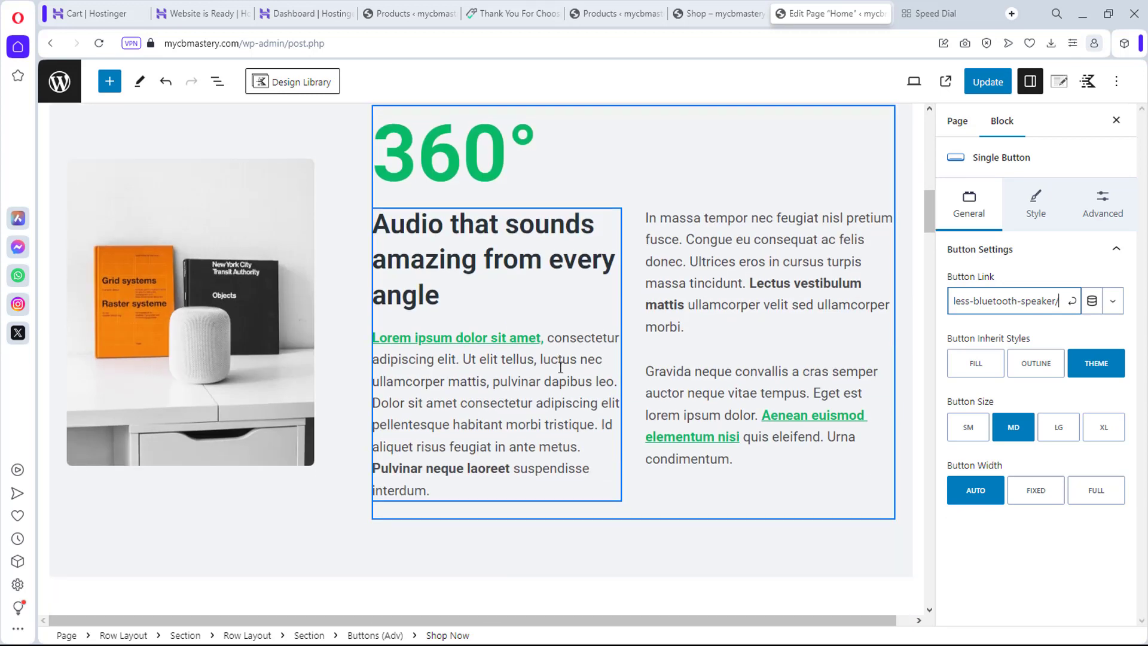
Step: Swap the 360° section photo for the black and red speaker image
click(139, 360)
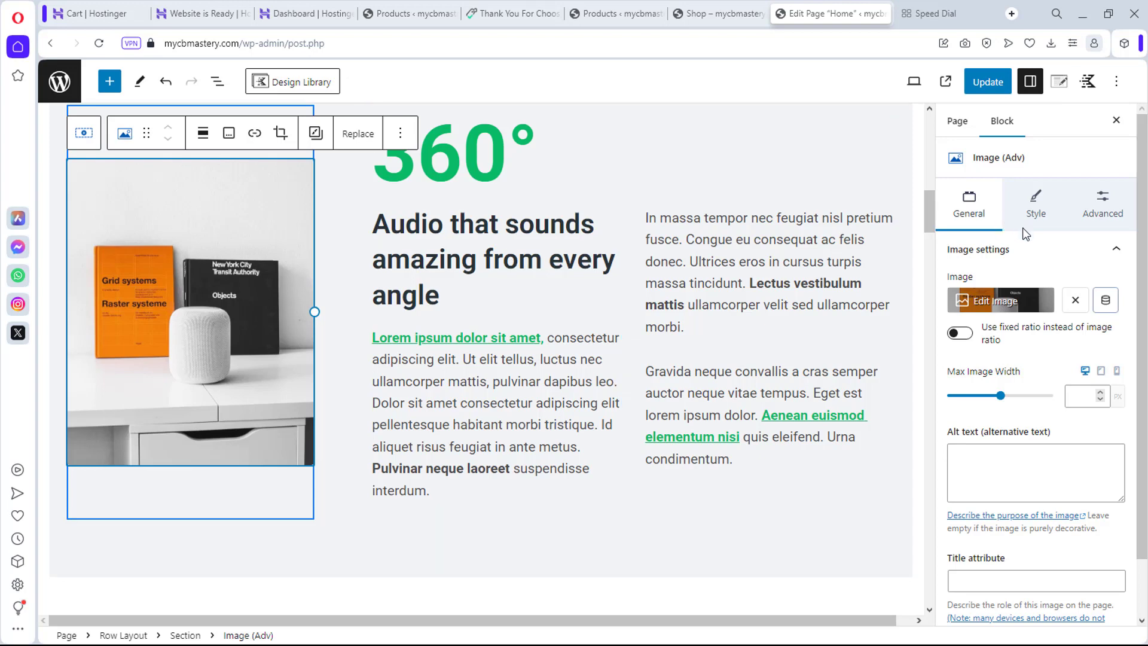
click(1002, 300)
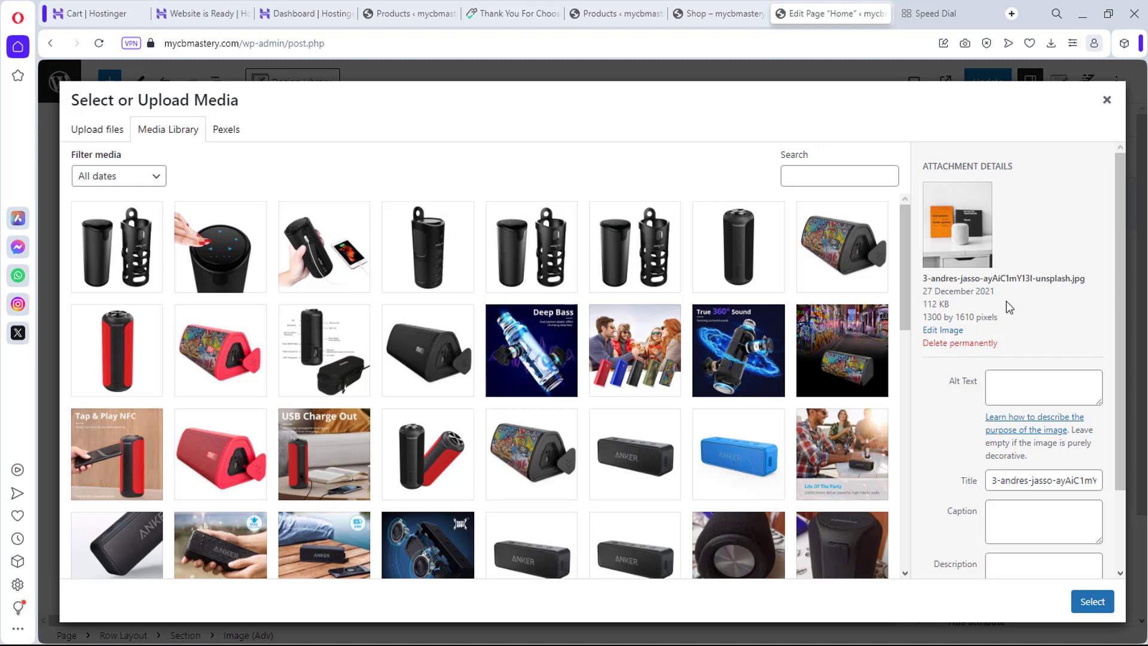
scroll(746, 406, down, 1)
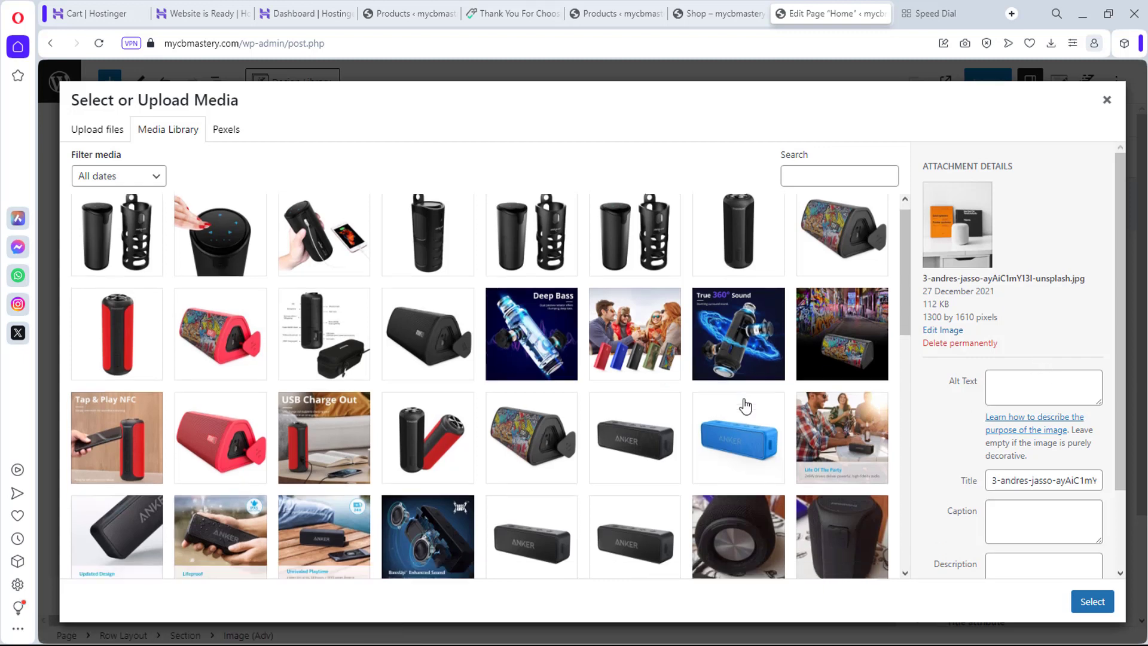
scroll(746, 406, down, 2)
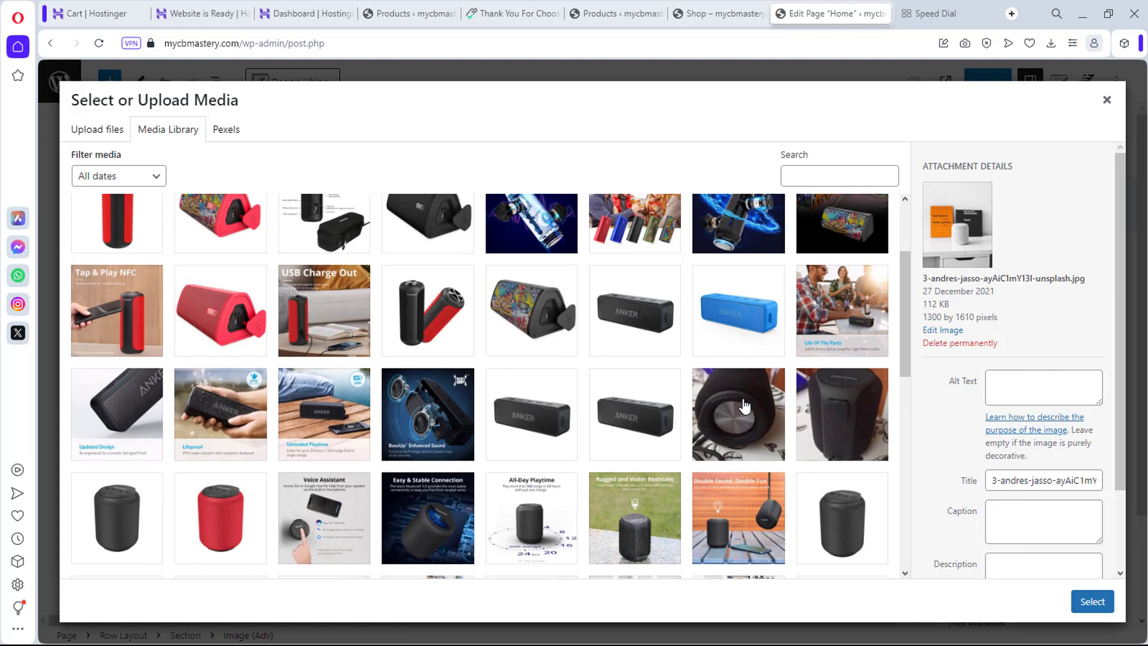
click(409, 312)
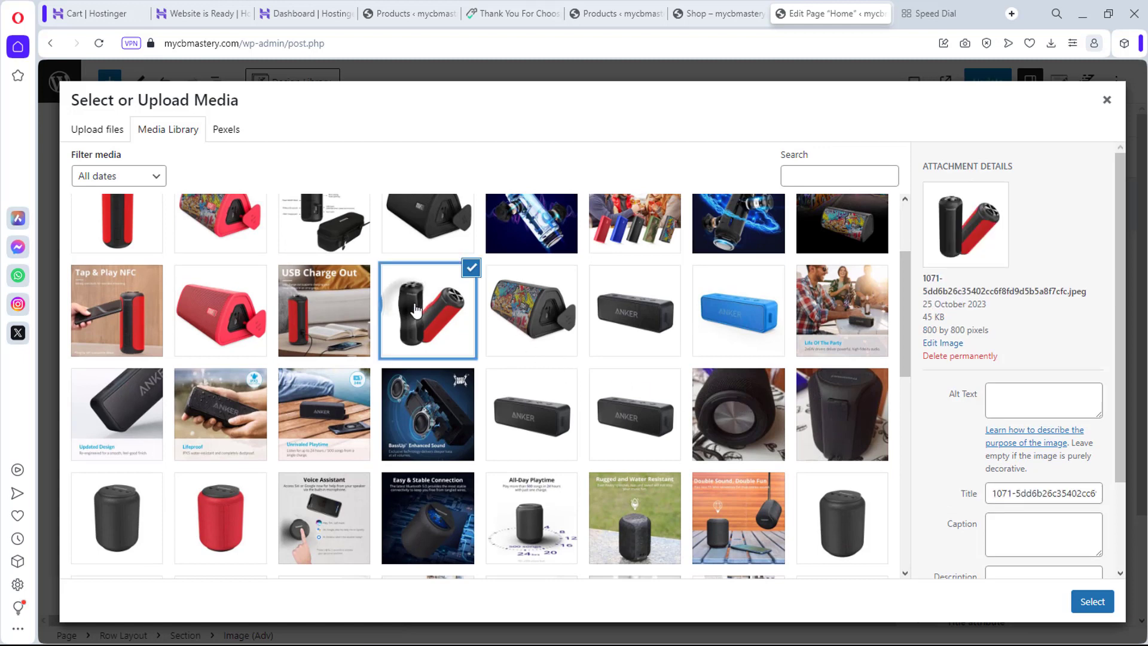
click(1090, 601)
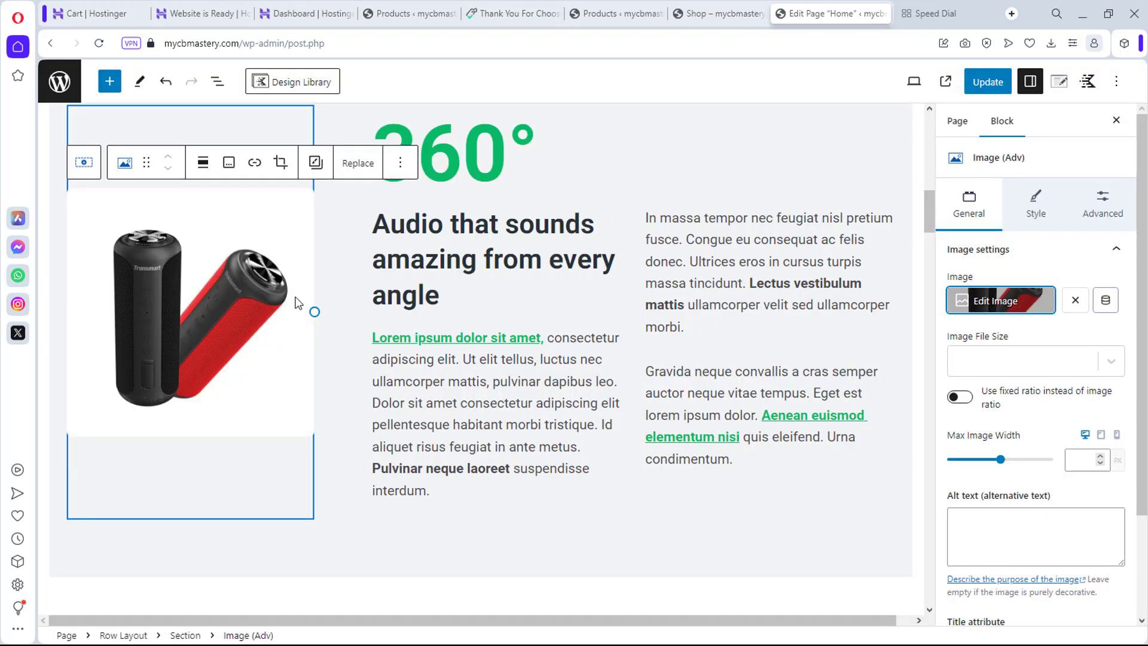
Step: Resize the speaker image to a 448 px maximum width
drag(314, 310, 251, 323)
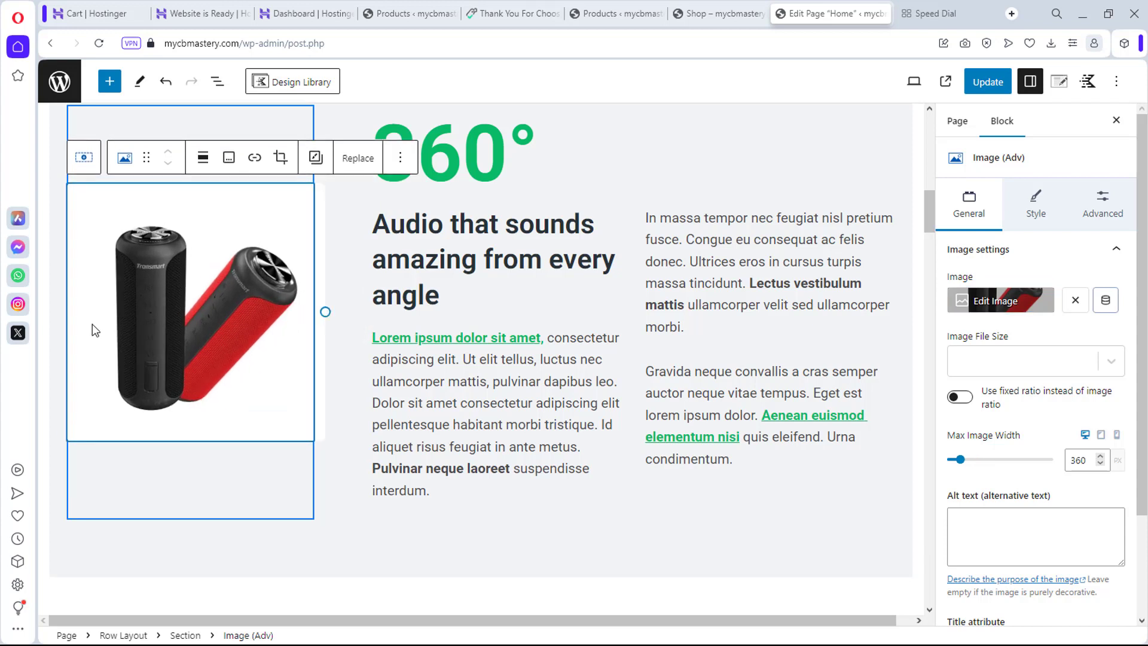
click(47, 505)
click(41, 506)
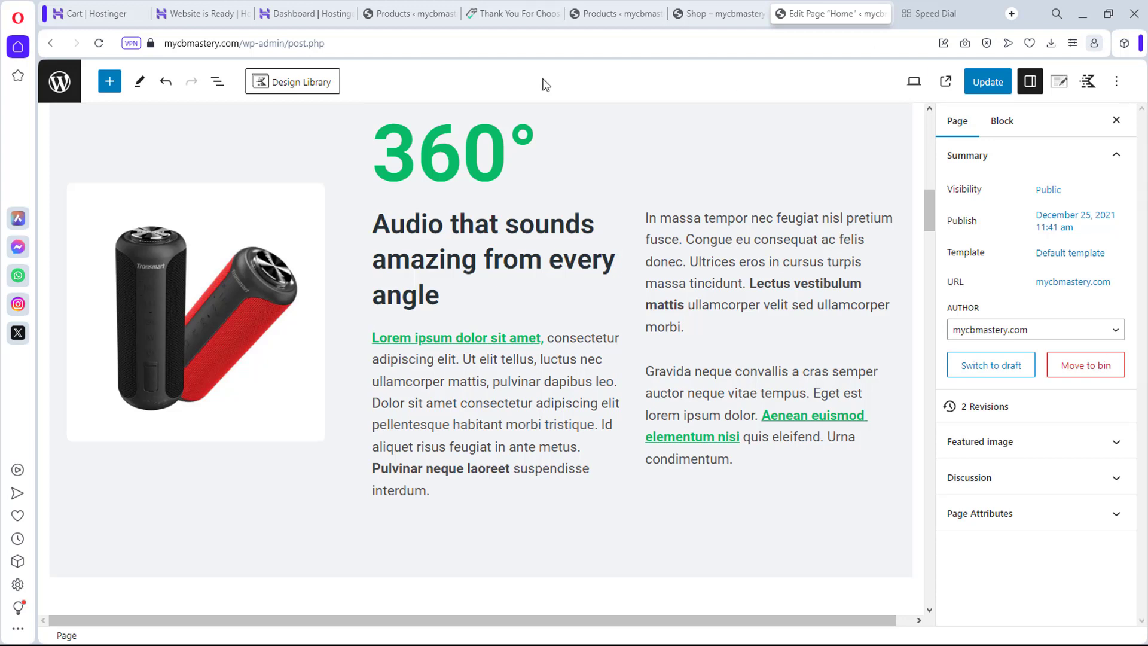
click(293, 266)
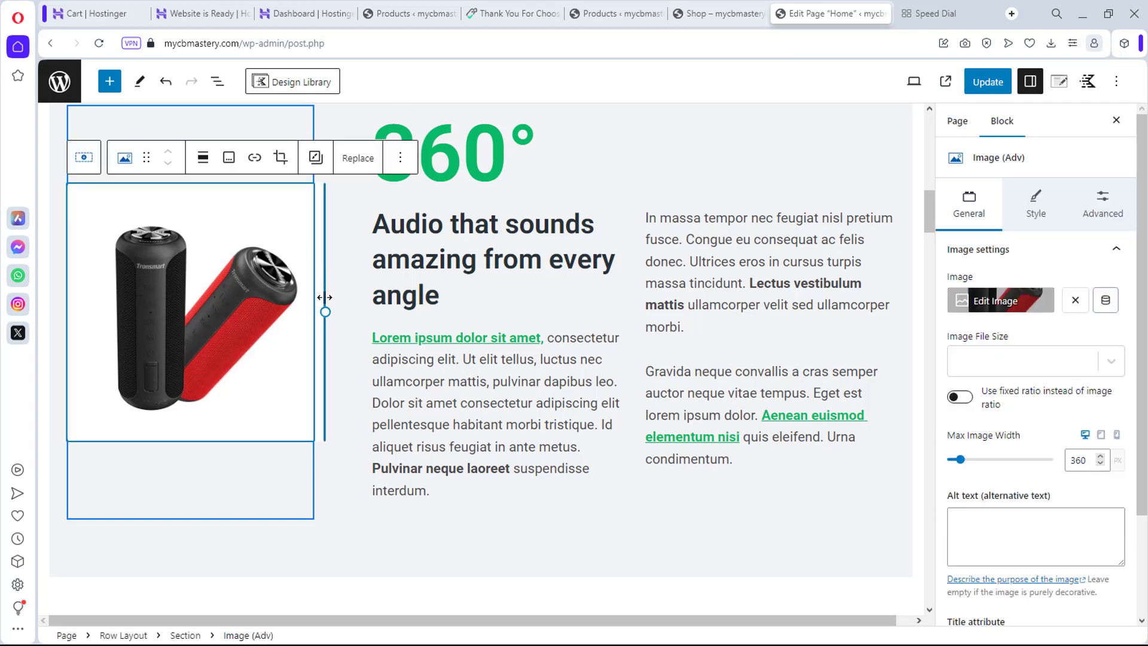
drag(325, 312, 389, 299)
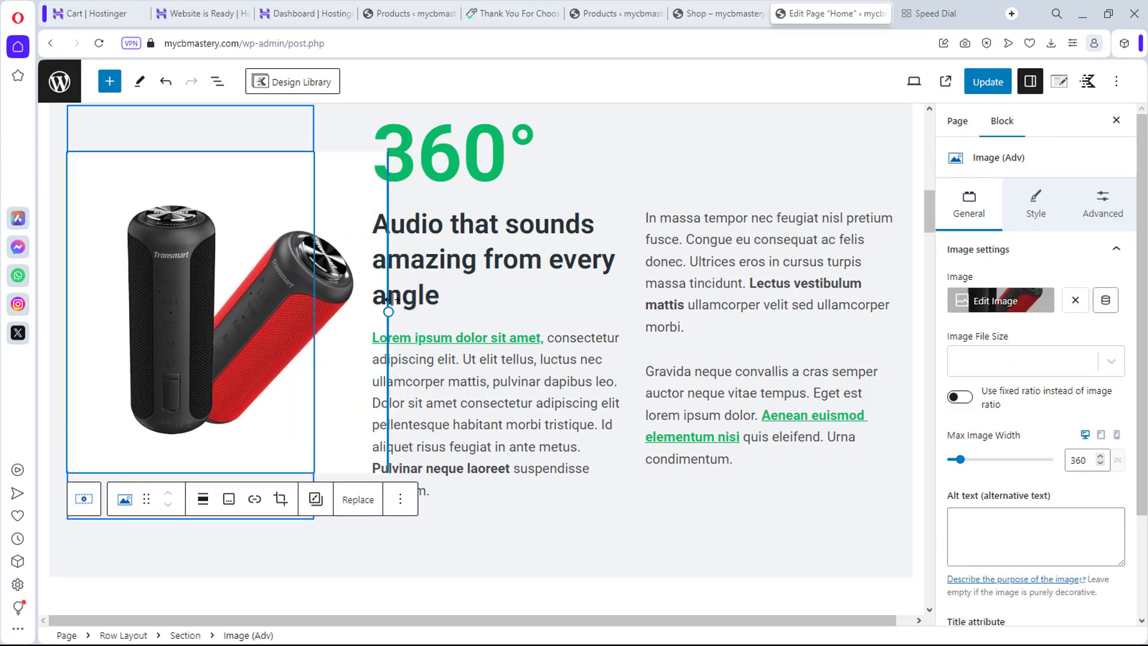
drag(205, 375, 166, 360)
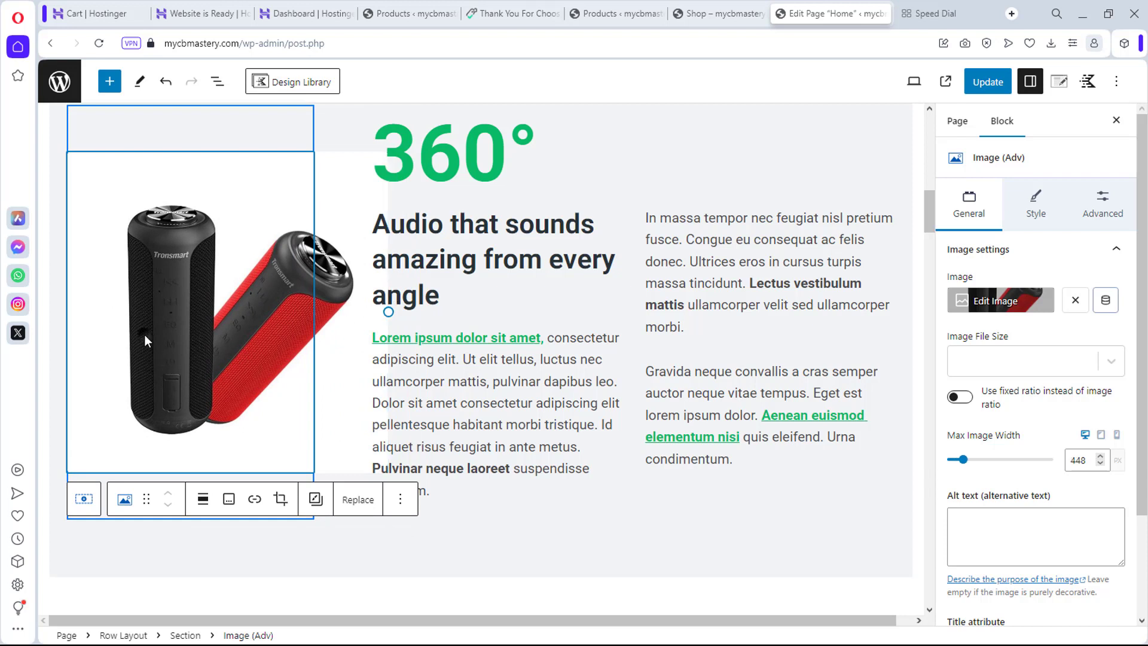
click(531, 542)
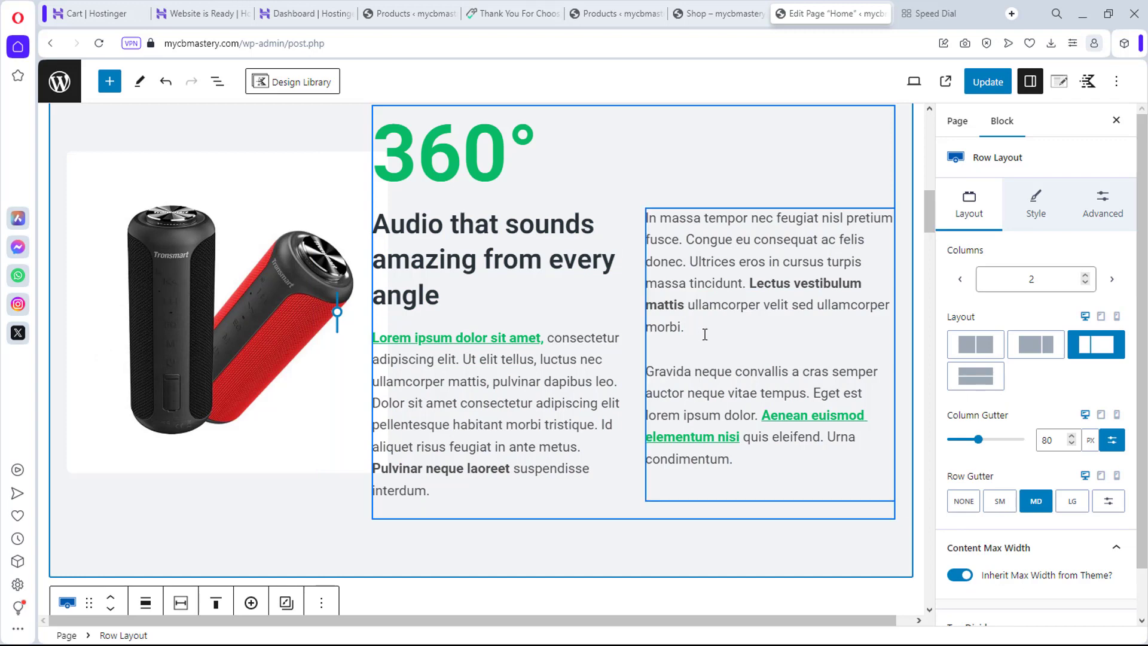
Step: Select the speaker video section and shift its background focal point up and right
scroll(702, 337, up, 5)
scroll(703, 337, down, 15)
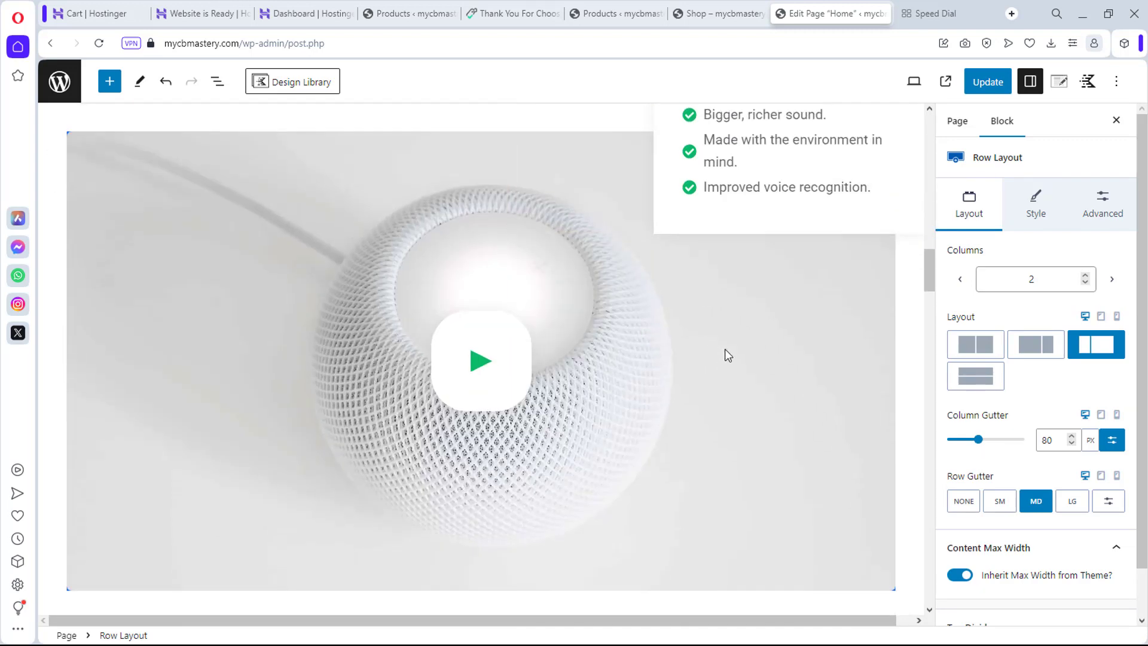
scroll(725, 349, up, 2)
scroll(726, 354, up, 3)
scroll(728, 346, down, 3)
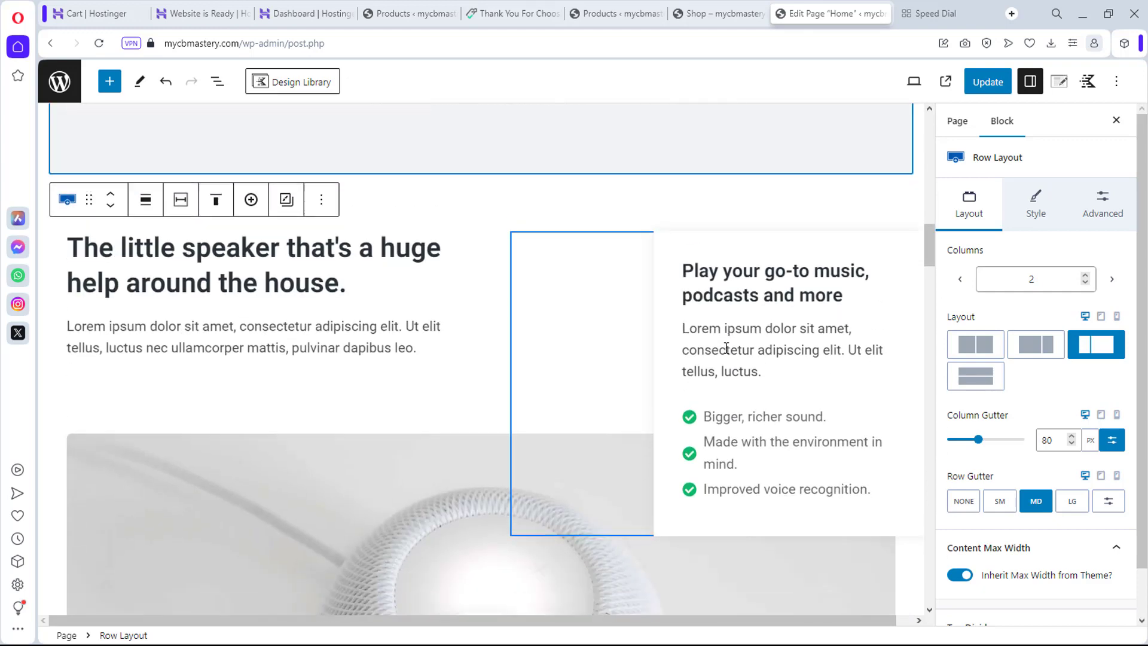
click(151, 300)
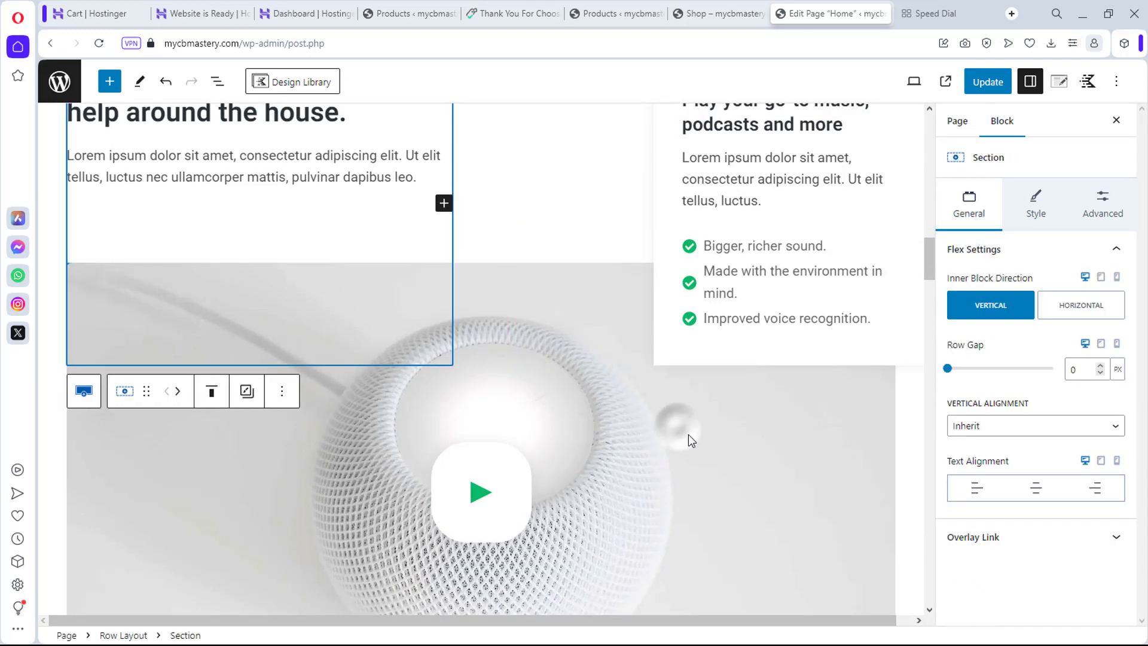
click(681, 430)
scroll(717, 443, down, 2)
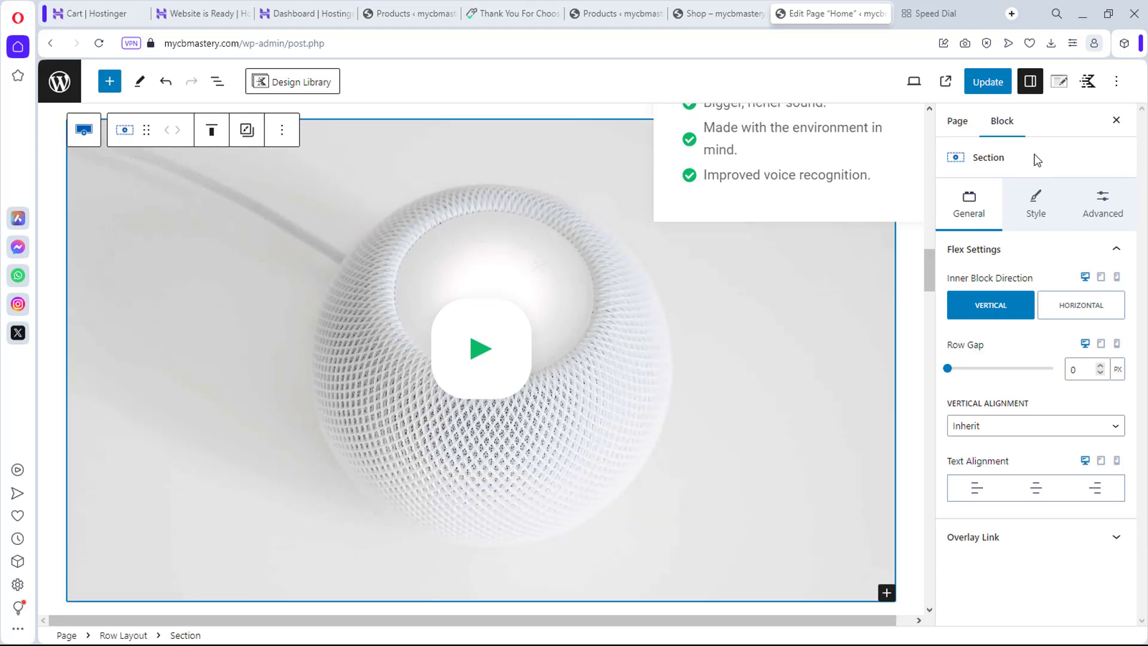
click(1040, 205)
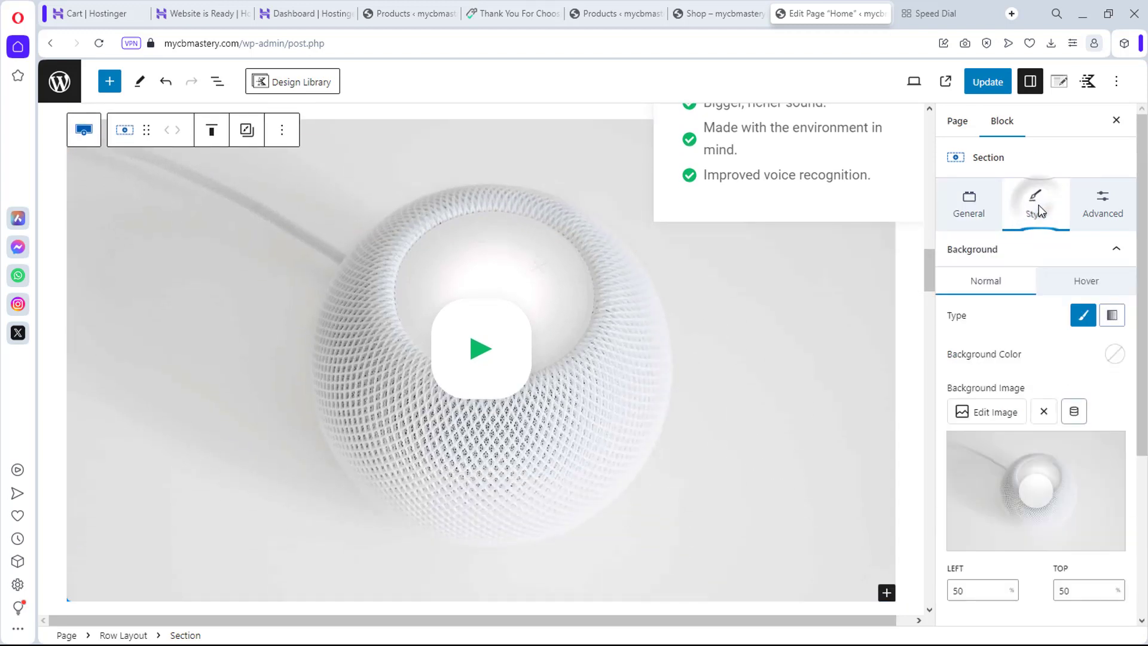
click(1073, 480)
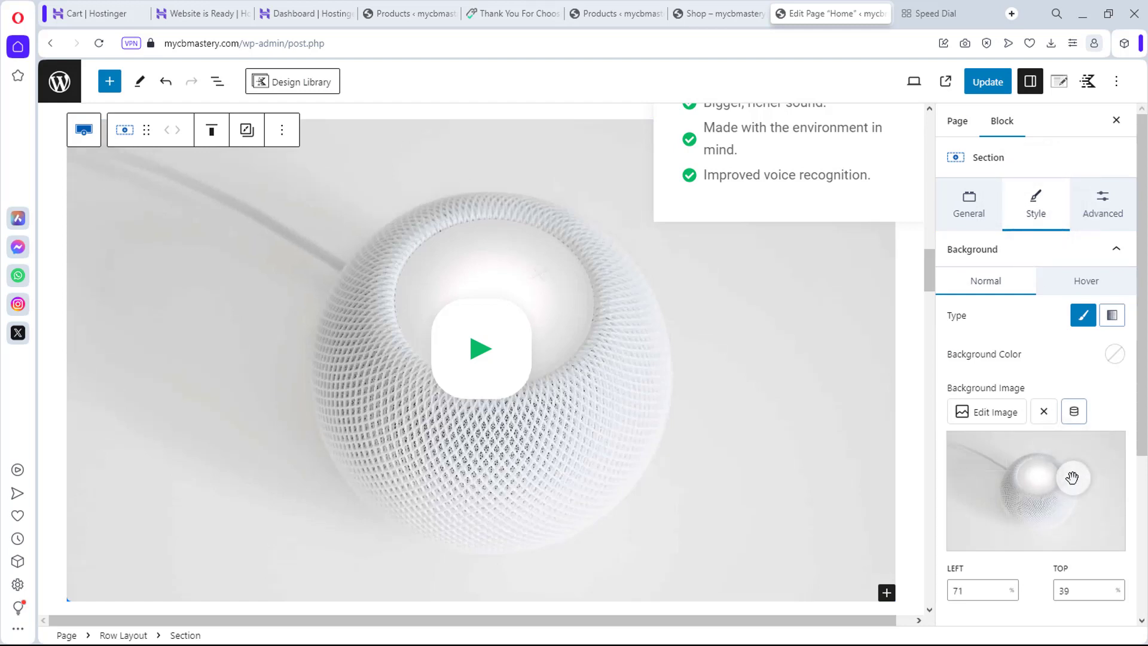
Step: Replace the section background with the photo of friends holding colourful speakers
click(988, 412)
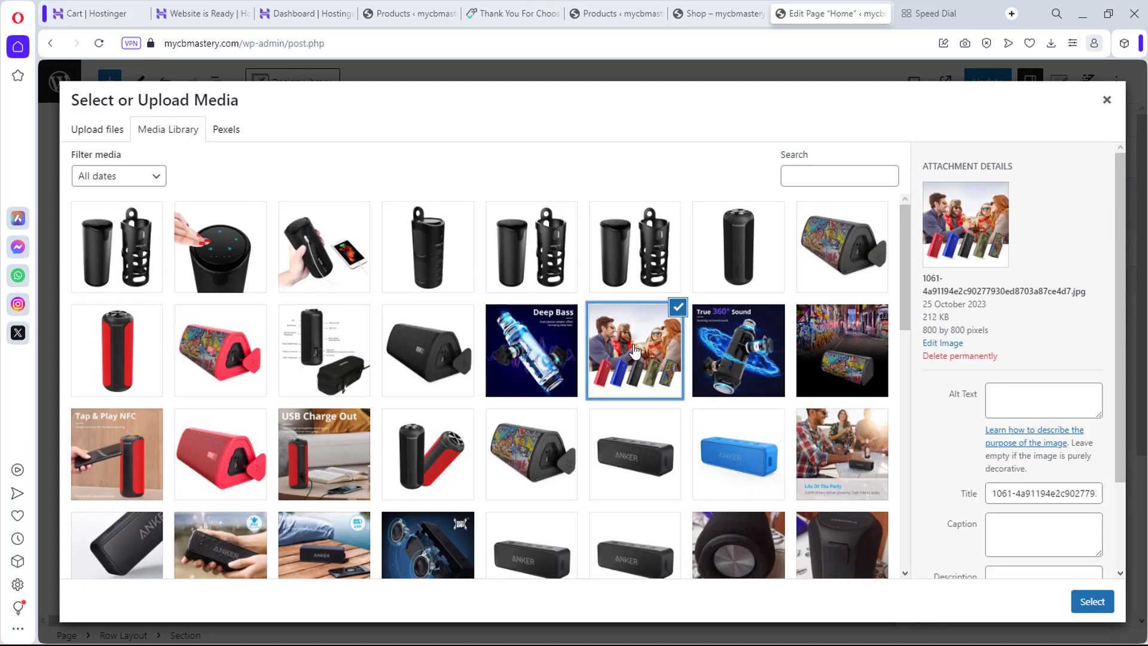
click(1092, 601)
scroll(321, 440, up, 7)
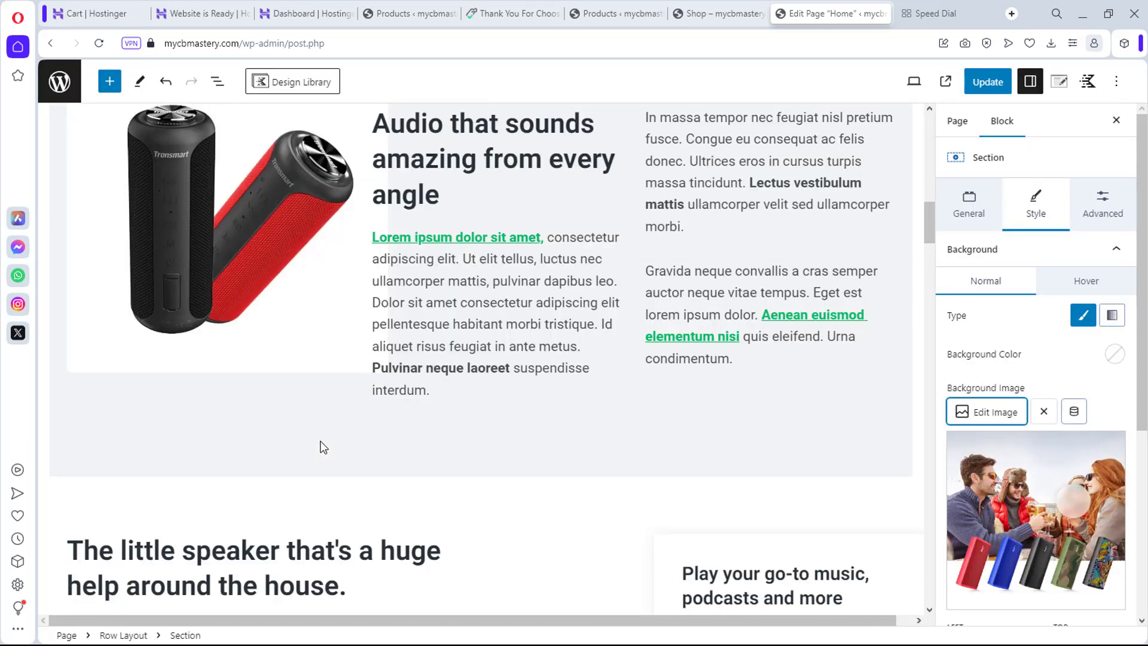
scroll(321, 440, down, 15)
scroll(322, 441, down, 6)
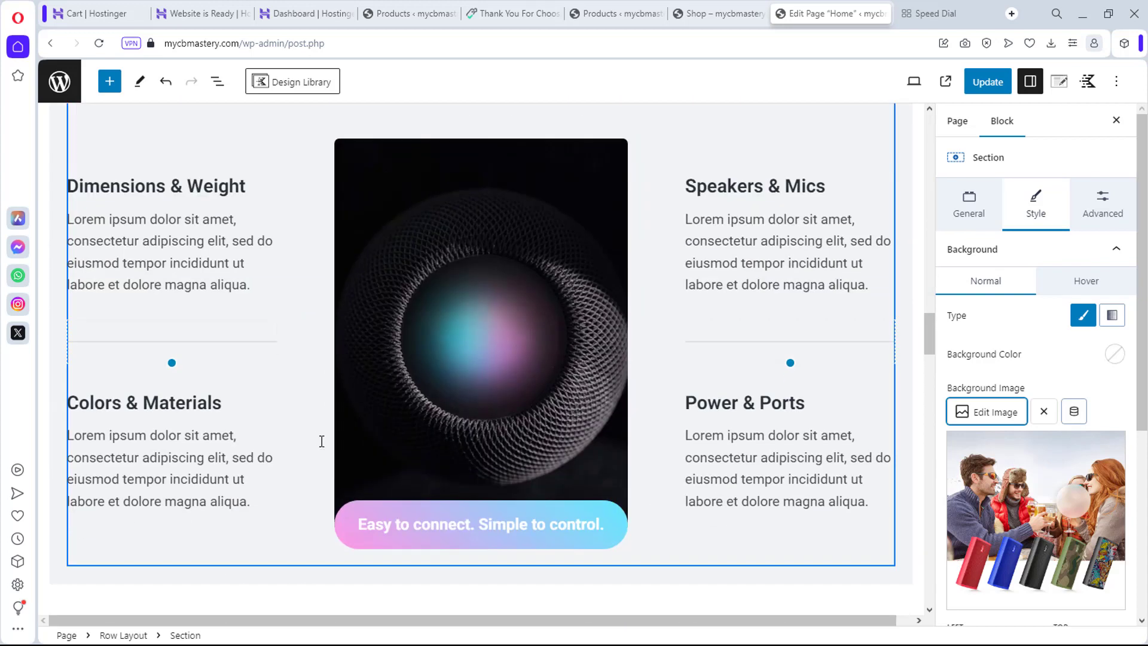
Step: Replace the Image (Adv) block between the feature columns with the black Tronsmart cylinder speaker photo
click(479, 374)
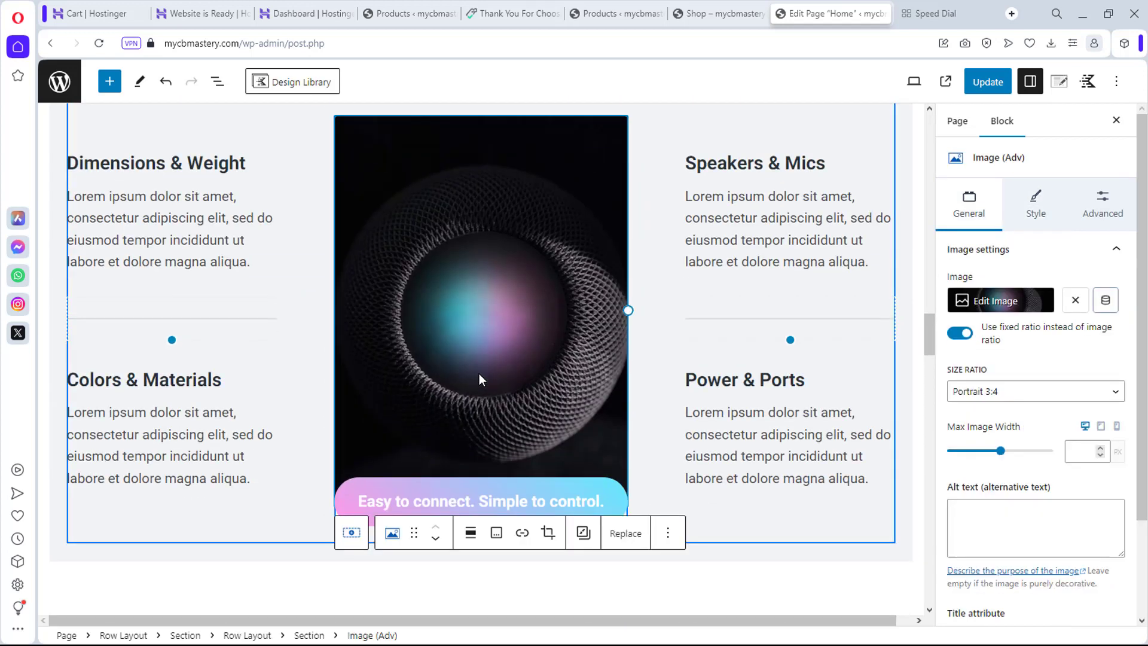
click(1022, 308)
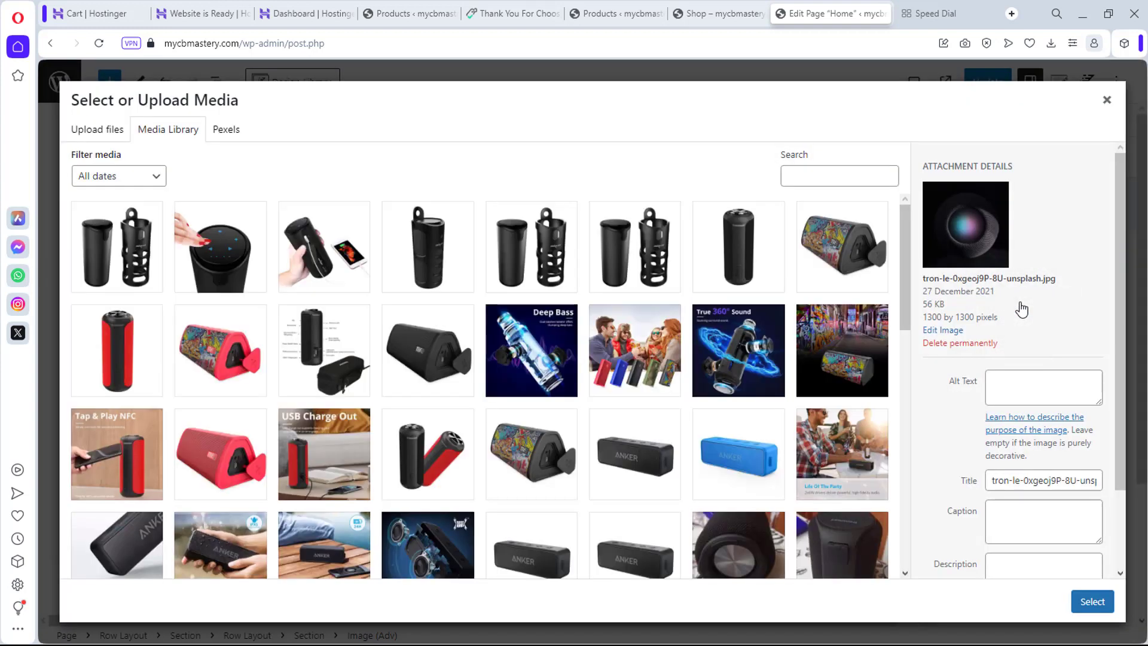
scroll(974, 358, down, 3)
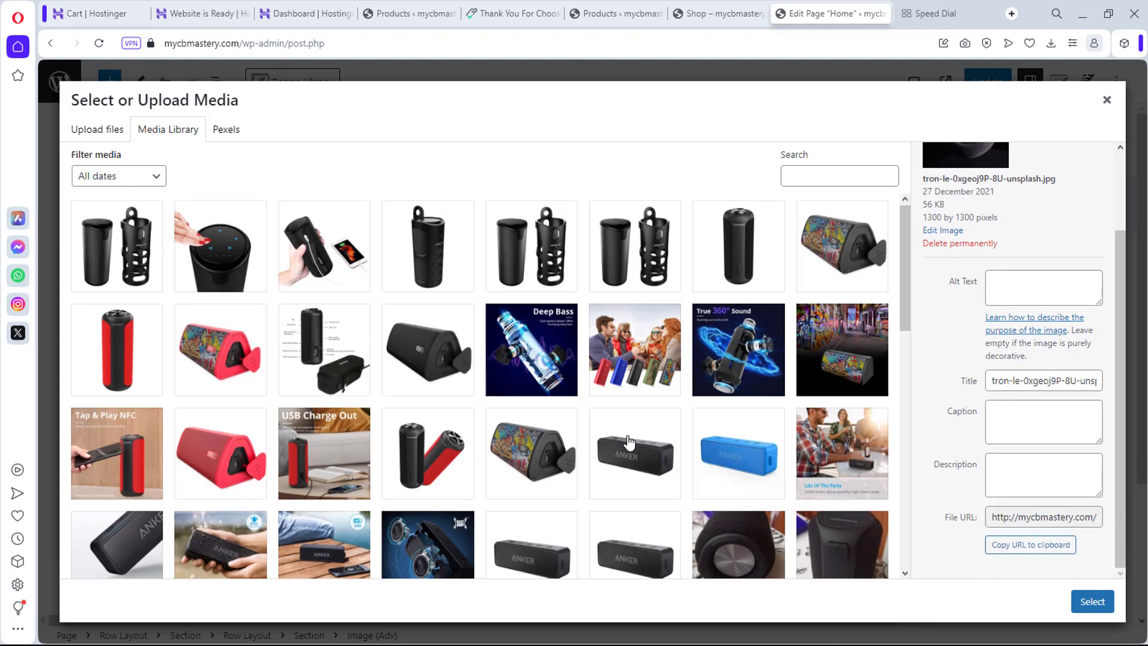
scroll(629, 442, down, 2)
click(728, 373)
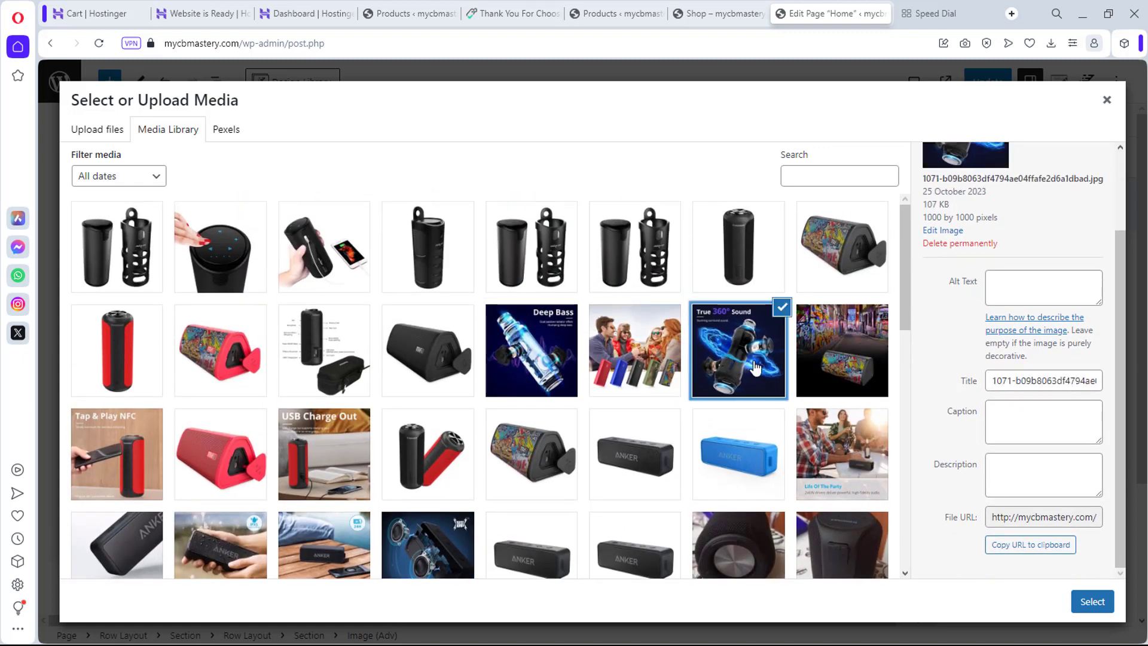
scroll(525, 379, down, 3)
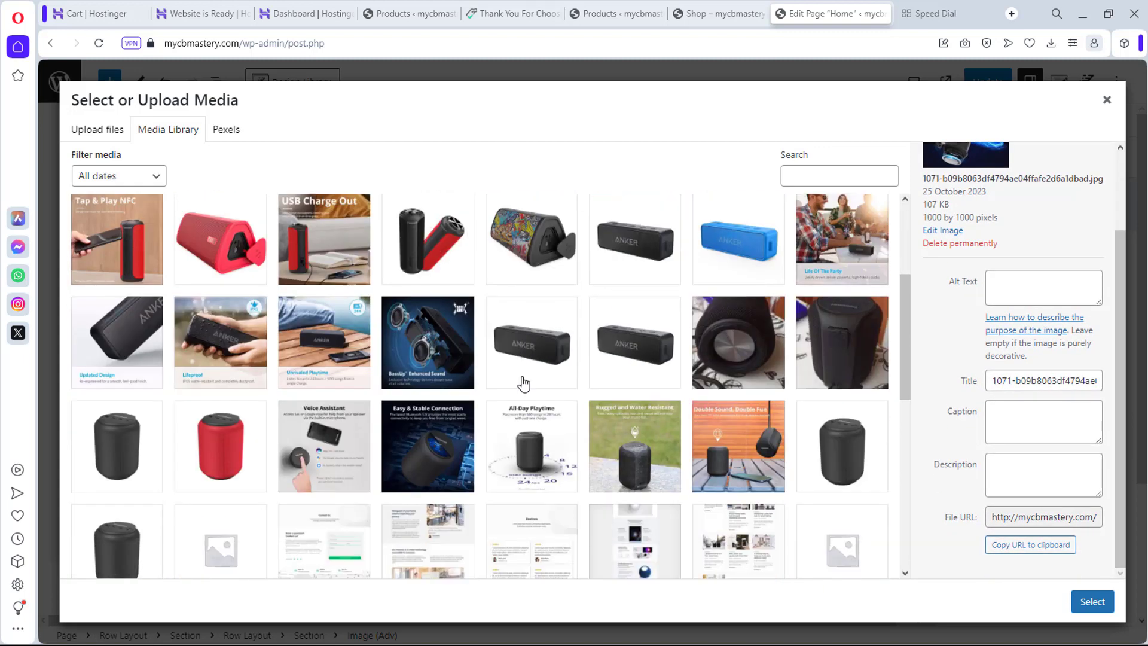
scroll(524, 383, up, 3)
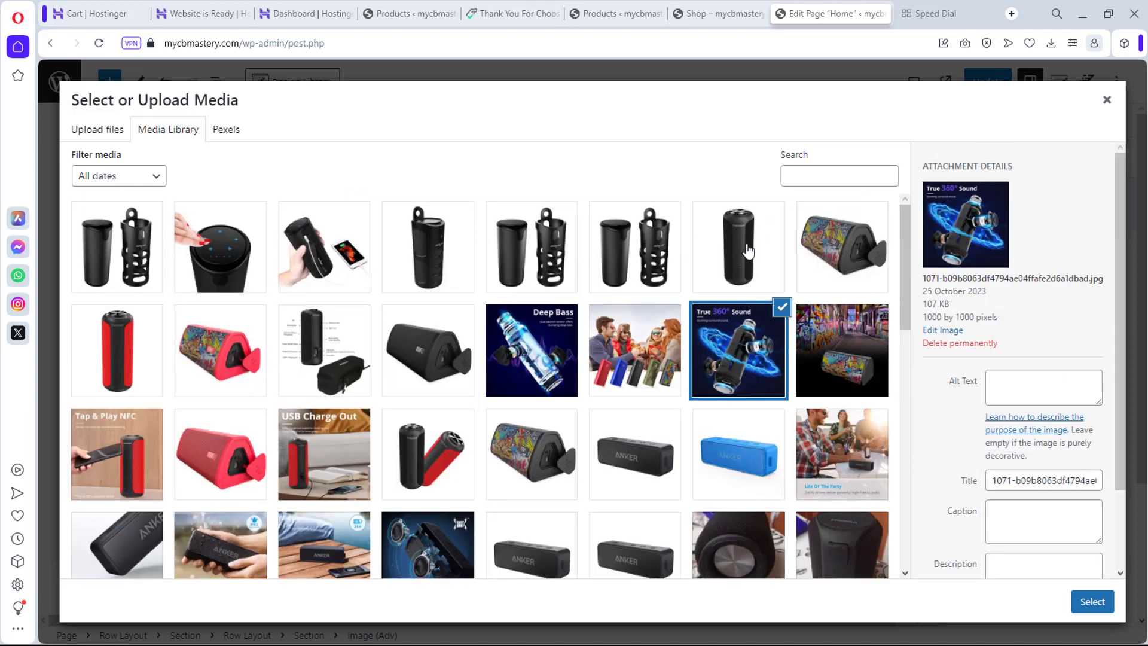
click(739, 245)
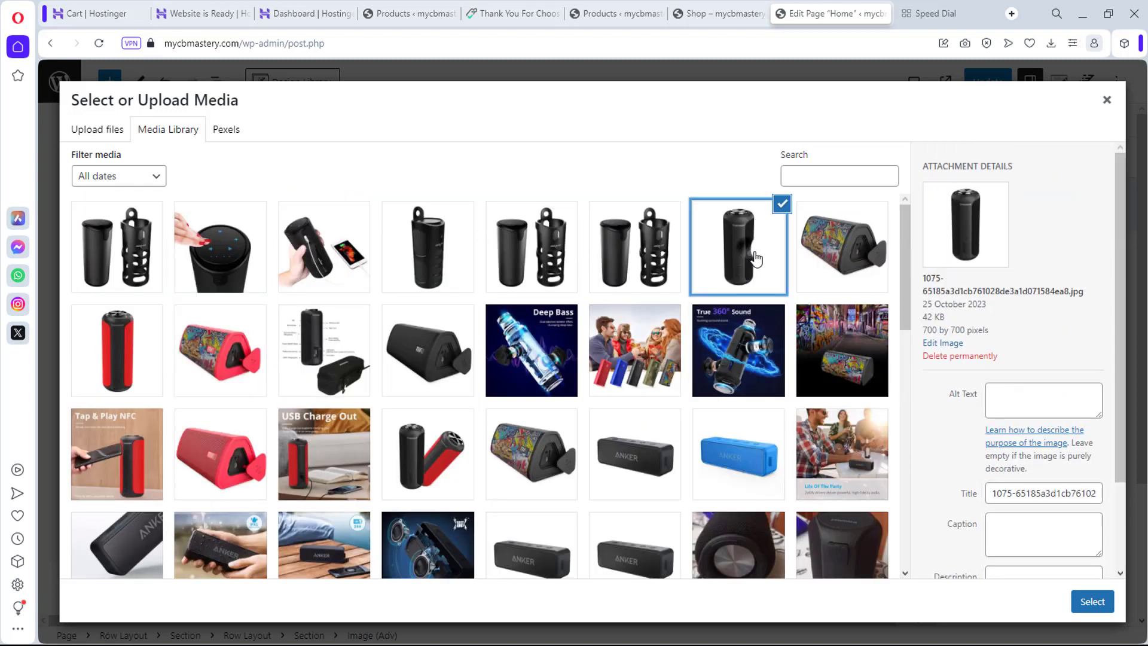
click(1092, 601)
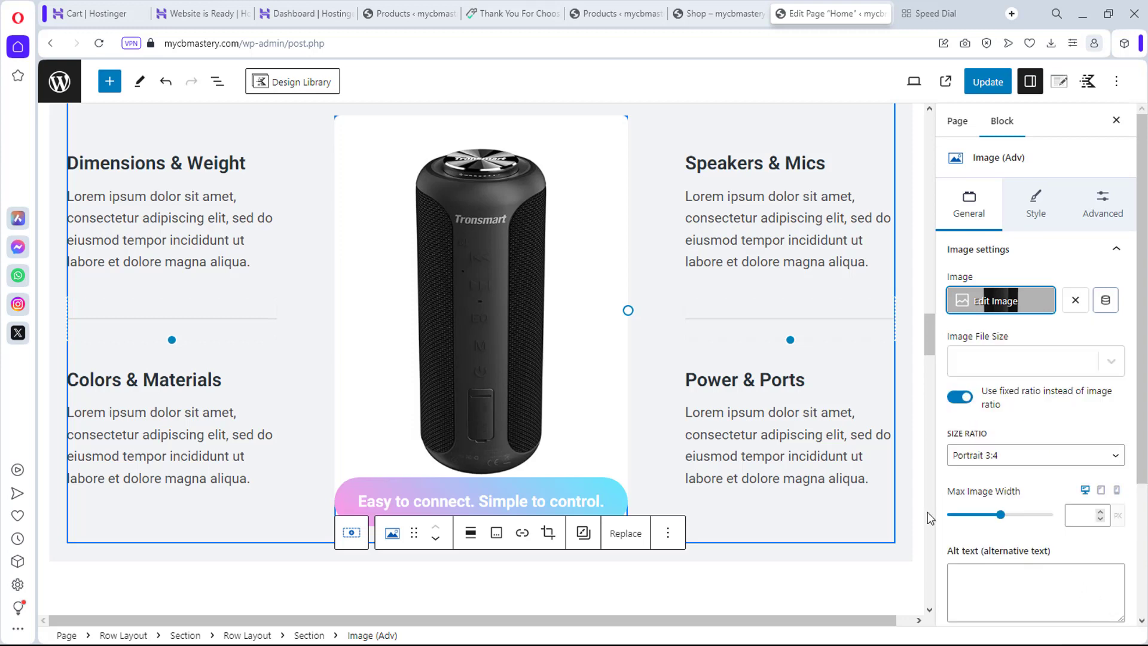
scroll(806, 287, down, 3)
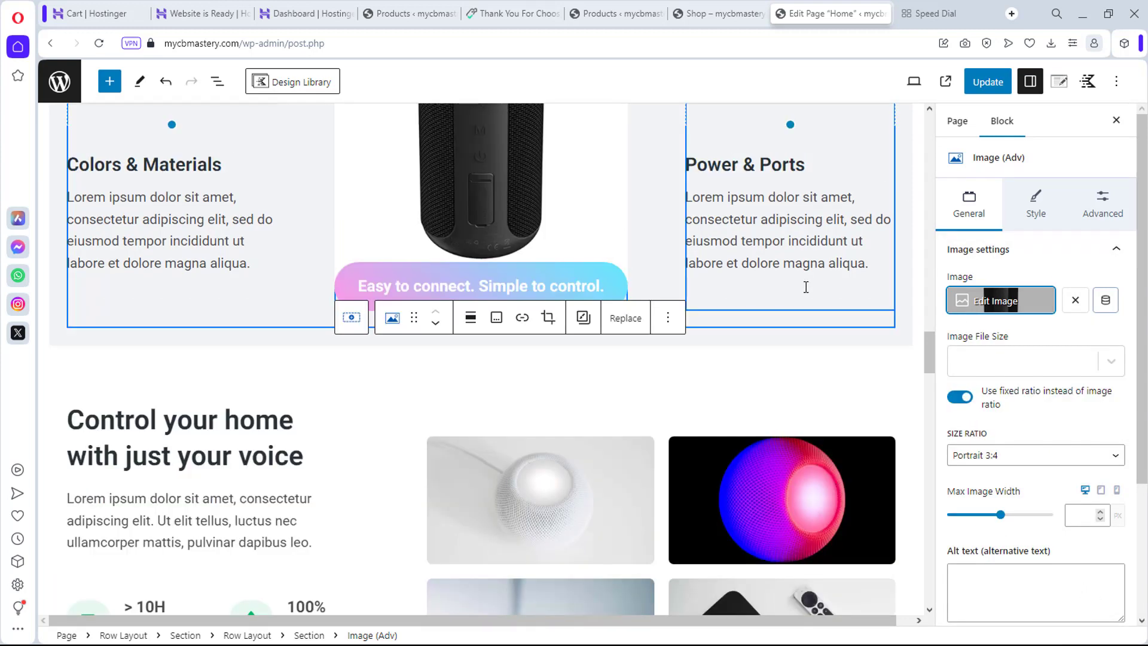
scroll(806, 287, down, 4)
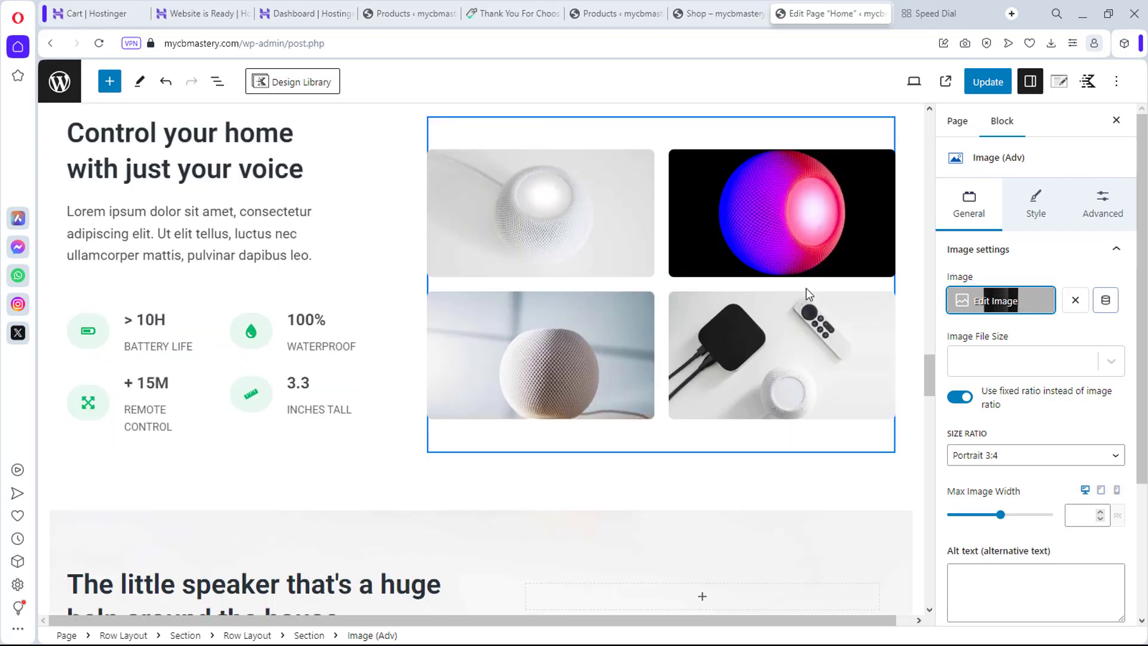
scroll(806, 289, down, 3)
scroll(806, 288, down, 2)
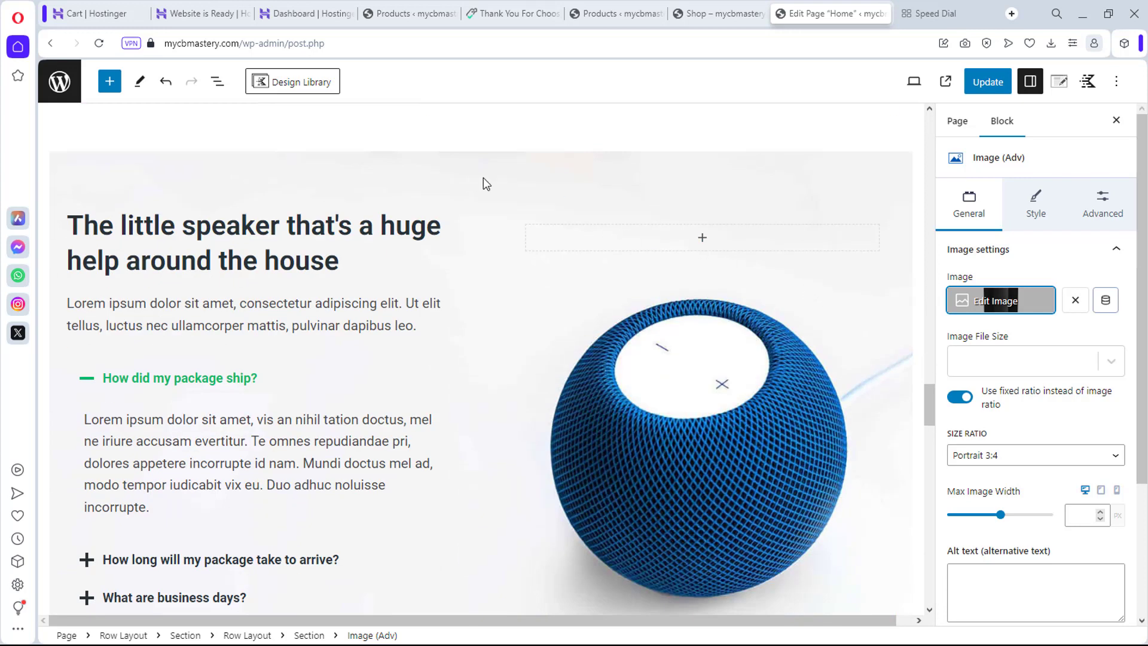
scroll(469, 177, down, 3)
scroll(469, 178, down, 4)
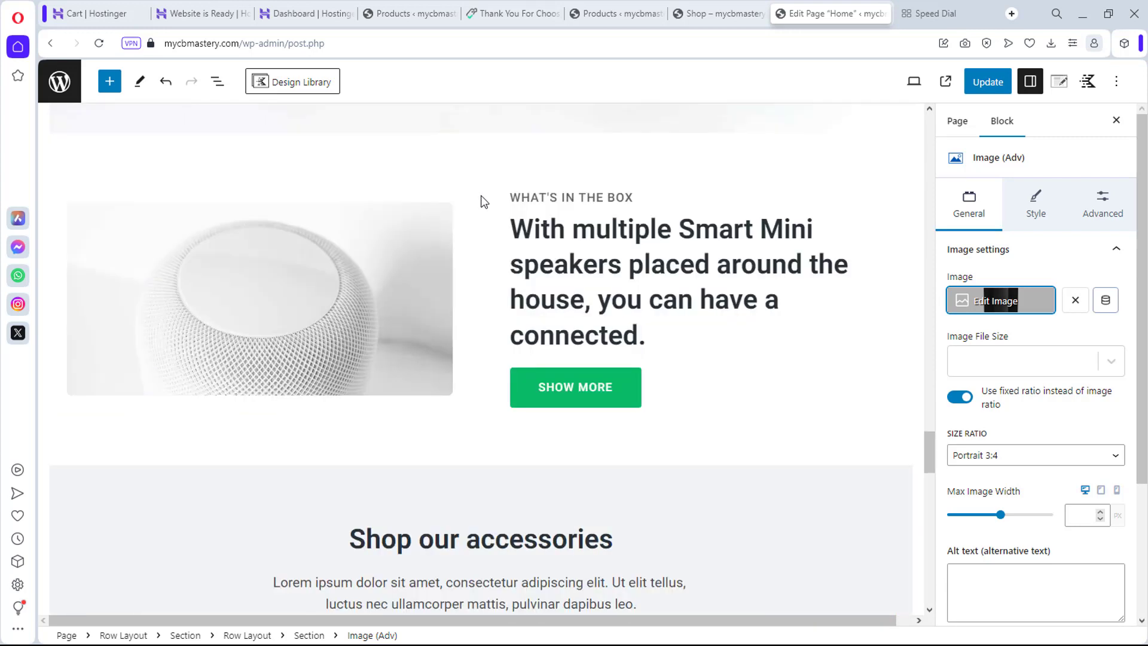
scroll(479, 200, down, 5)
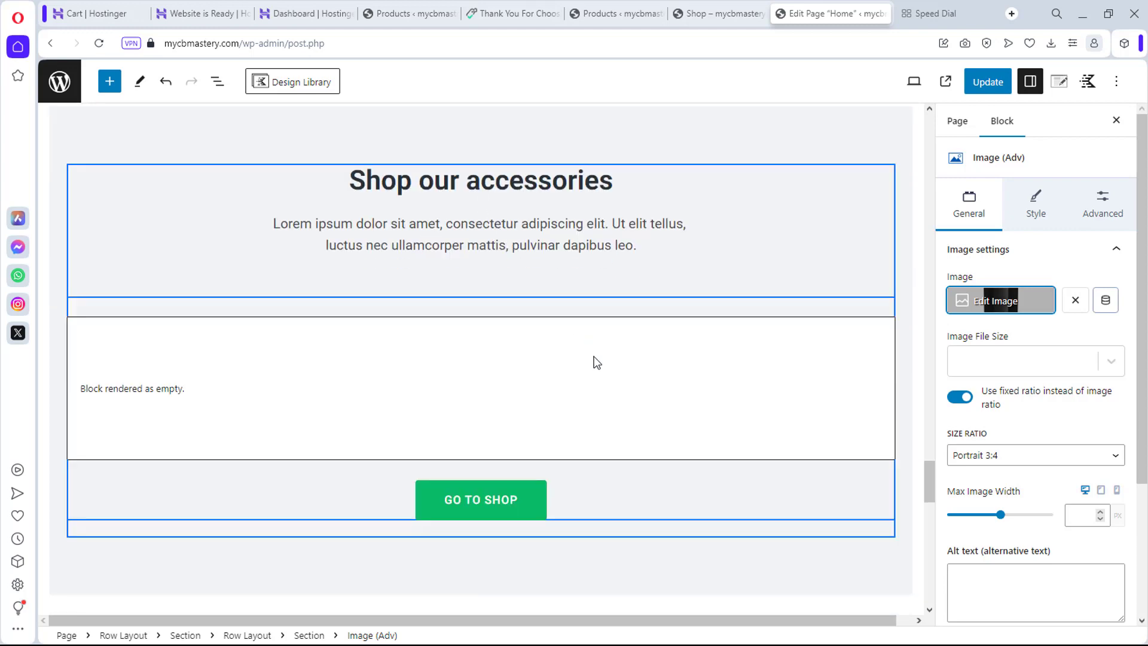
Step: Set the Hand-picked Products block to order products by 'Rating - highest first'
click(577, 392)
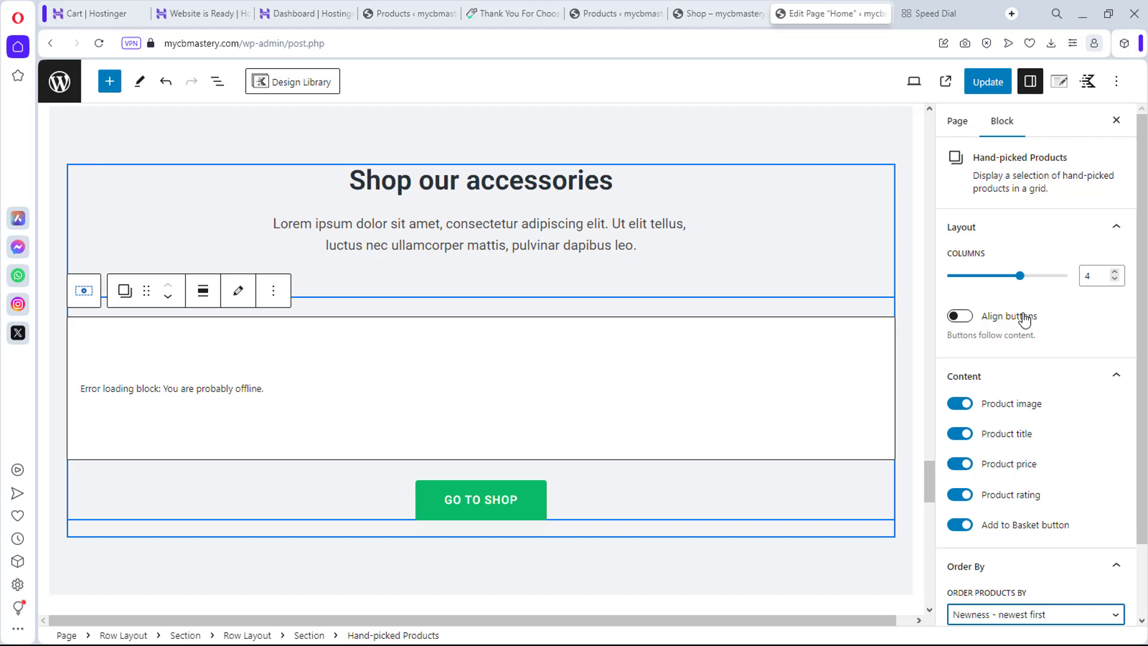
scroll(1024, 320, down, 3)
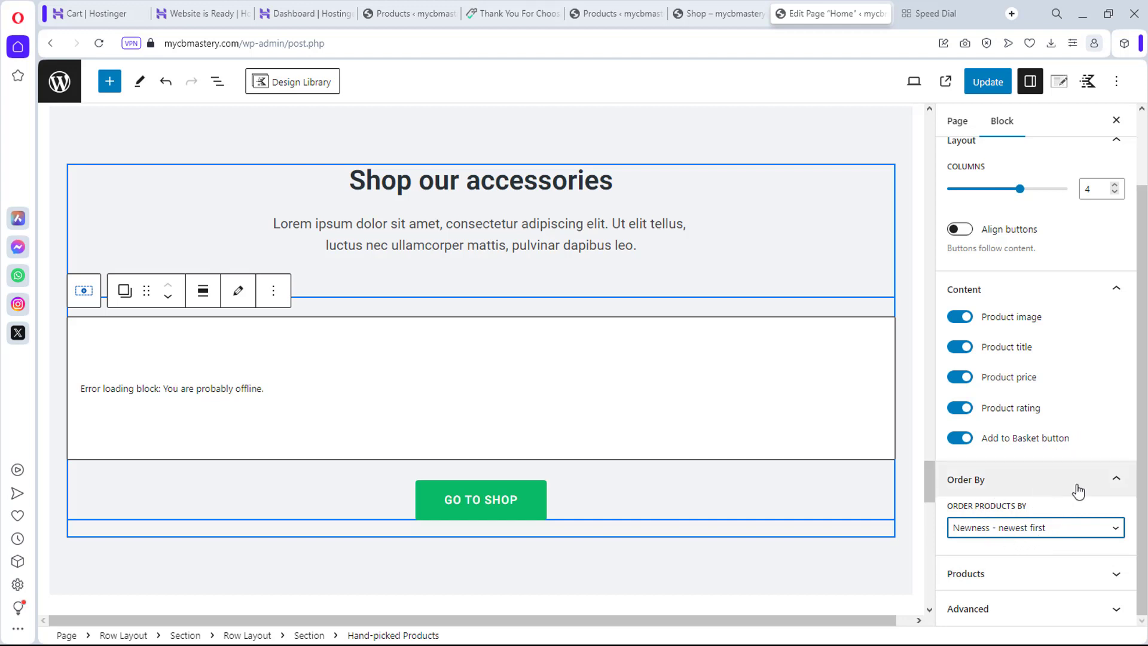
click(1056, 528)
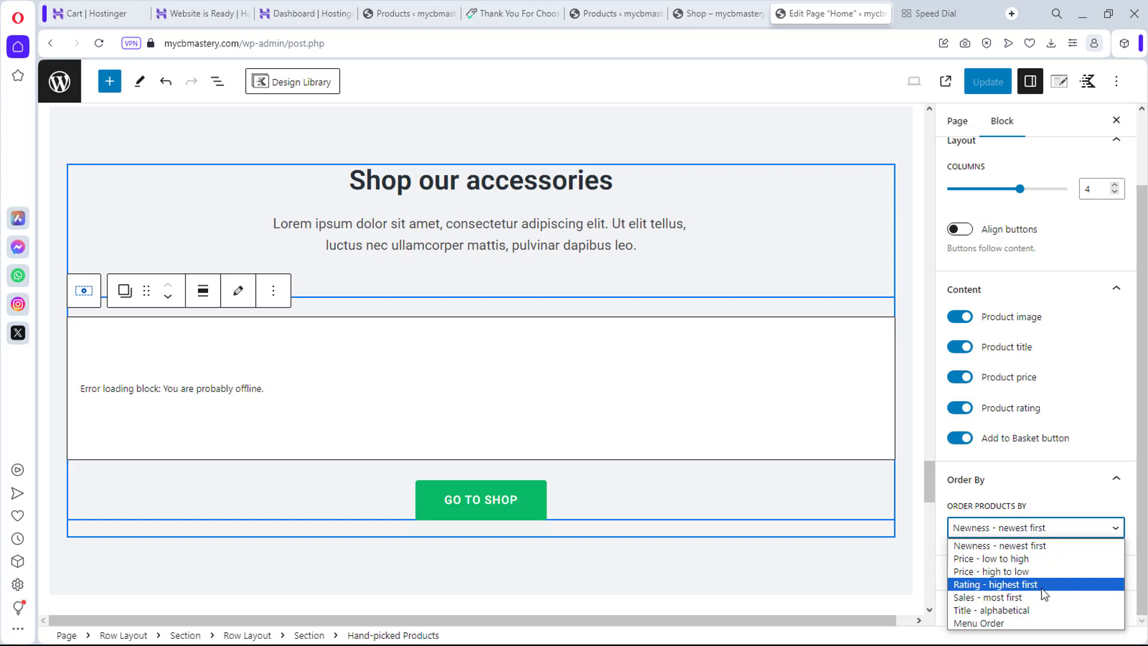
click(1037, 585)
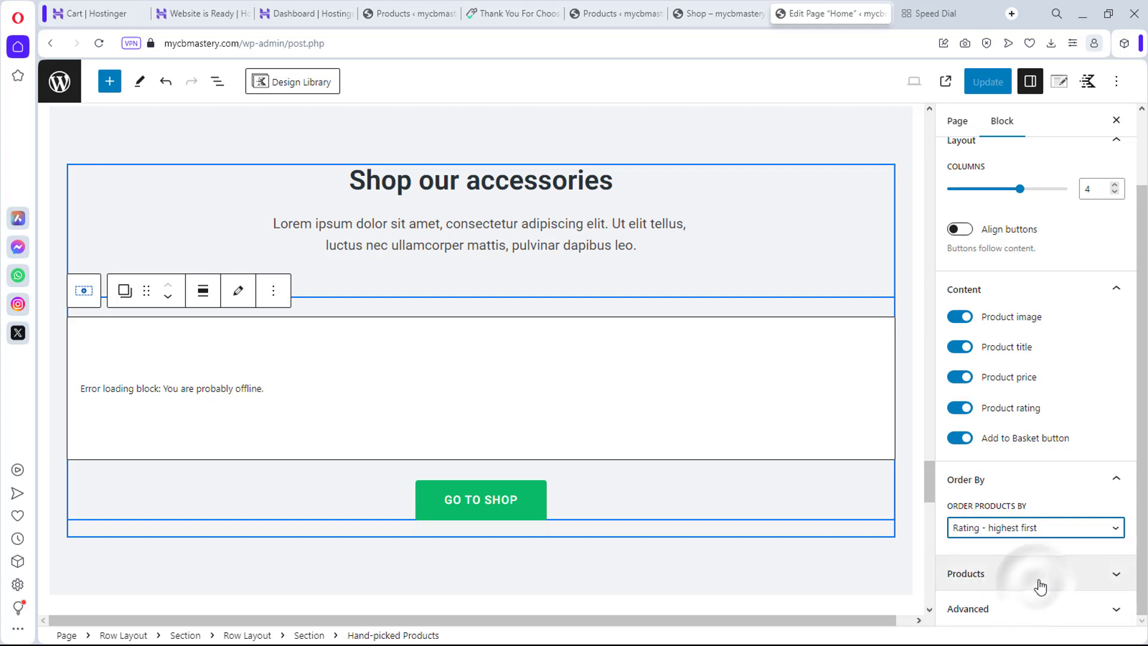
Step: Hand-pick the Bluetooth 5.0 40W, Graffiti Printed, Mini Black / Red and Portable Wireless Bluetooth speakers
click(1070, 577)
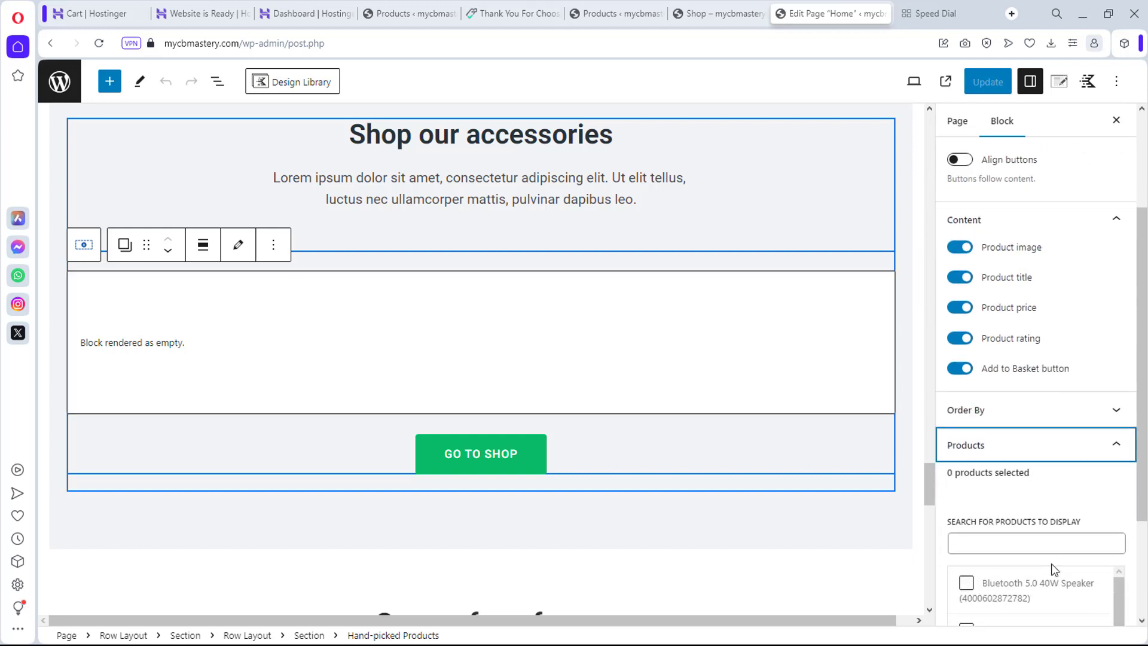
scroll(977, 531, down, 3)
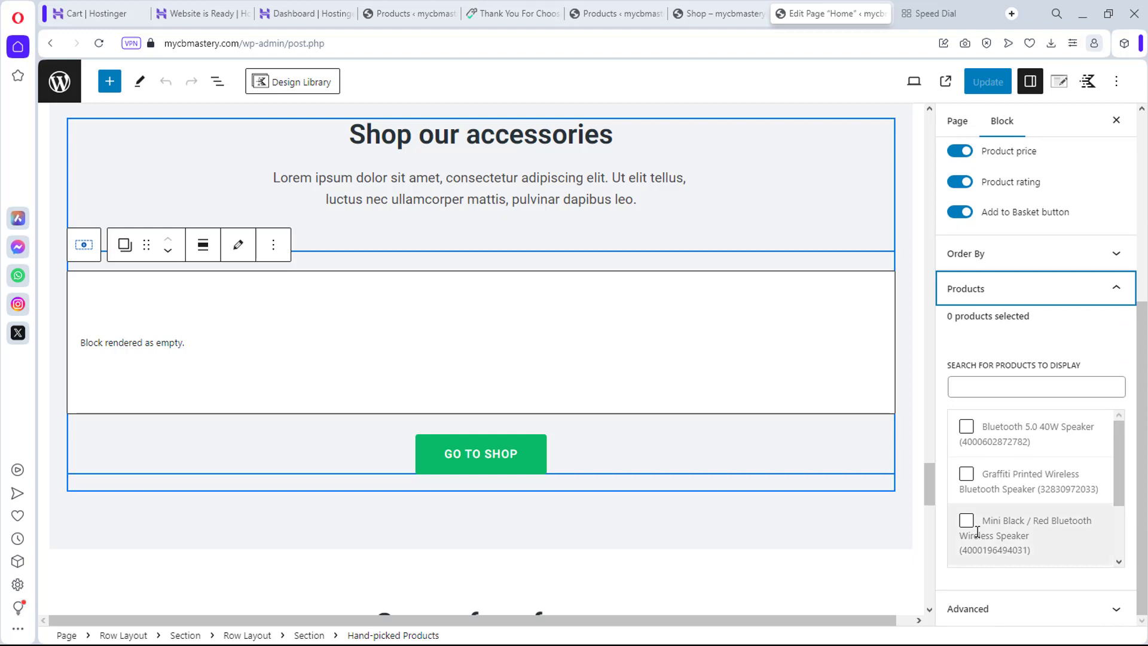
click(967, 427)
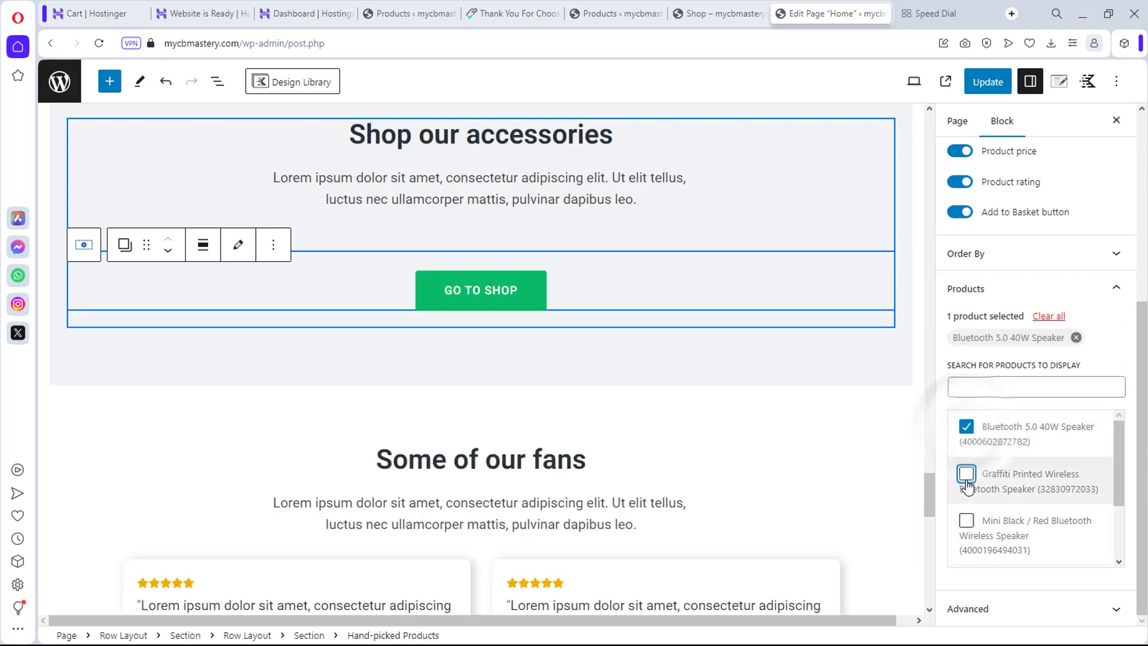
click(967, 474)
click(968, 536)
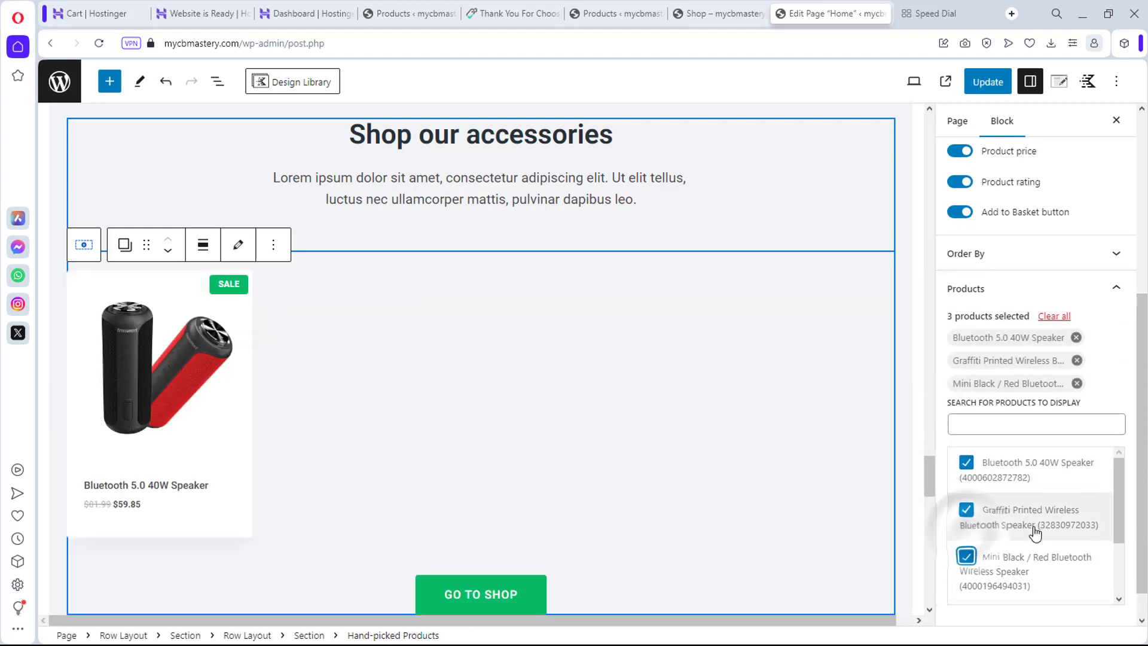
scroll(975, 540, down, 2)
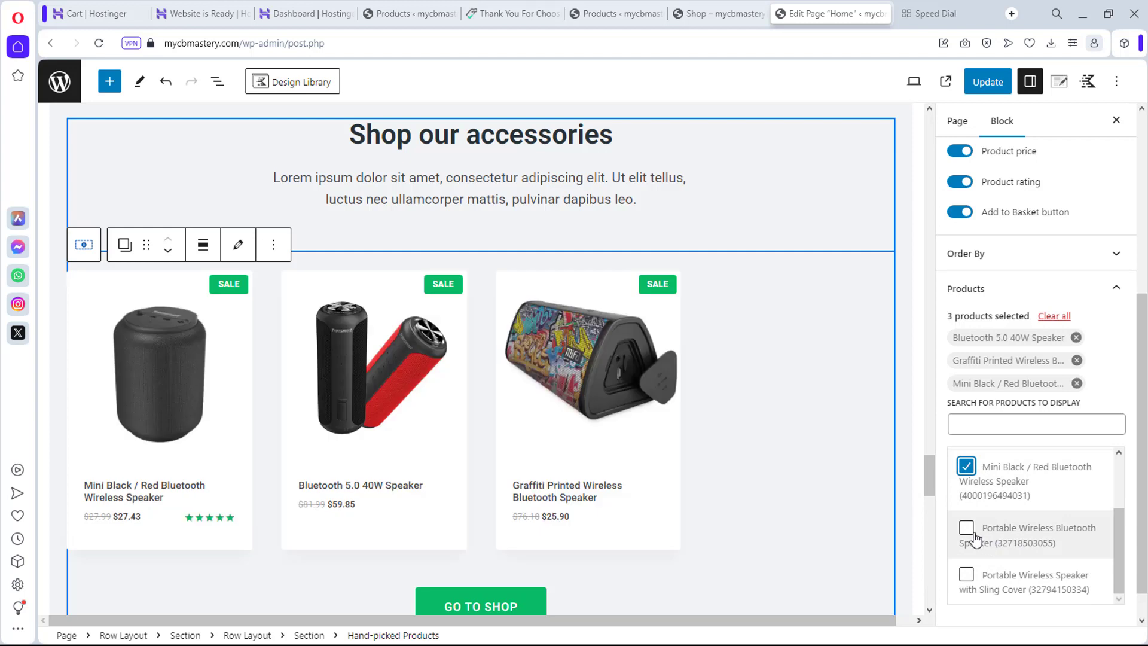
click(966, 529)
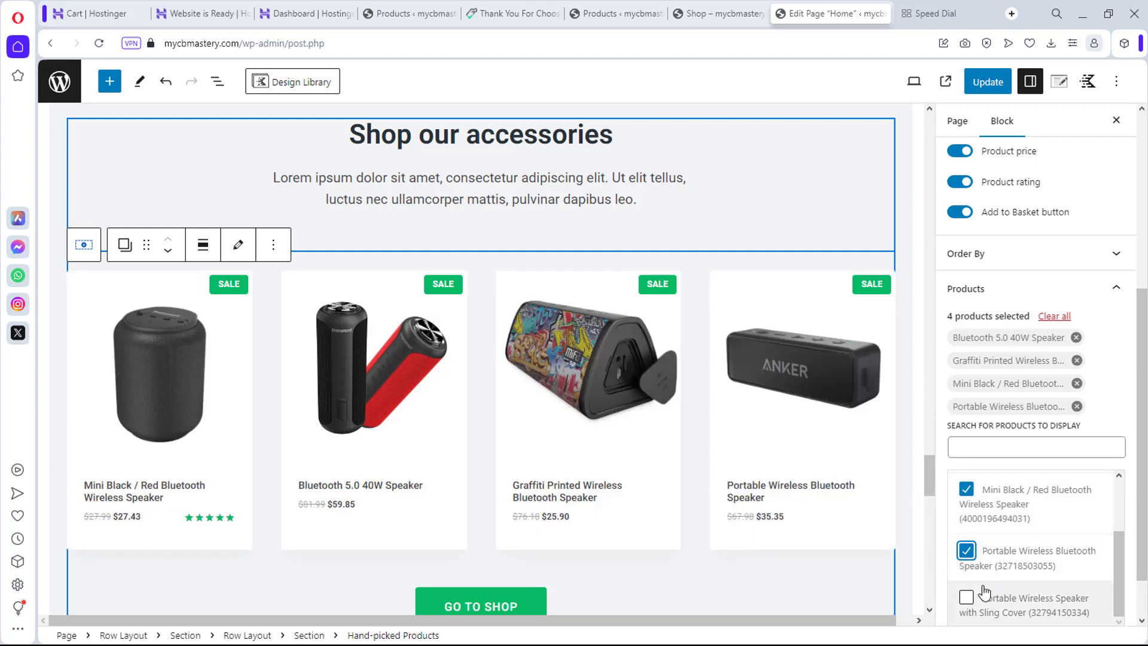
Step: Replace the Graffiti speaker with the Portable Wireless Speaker with Sling Cover and save the page
scroll(1030, 583, down, 2)
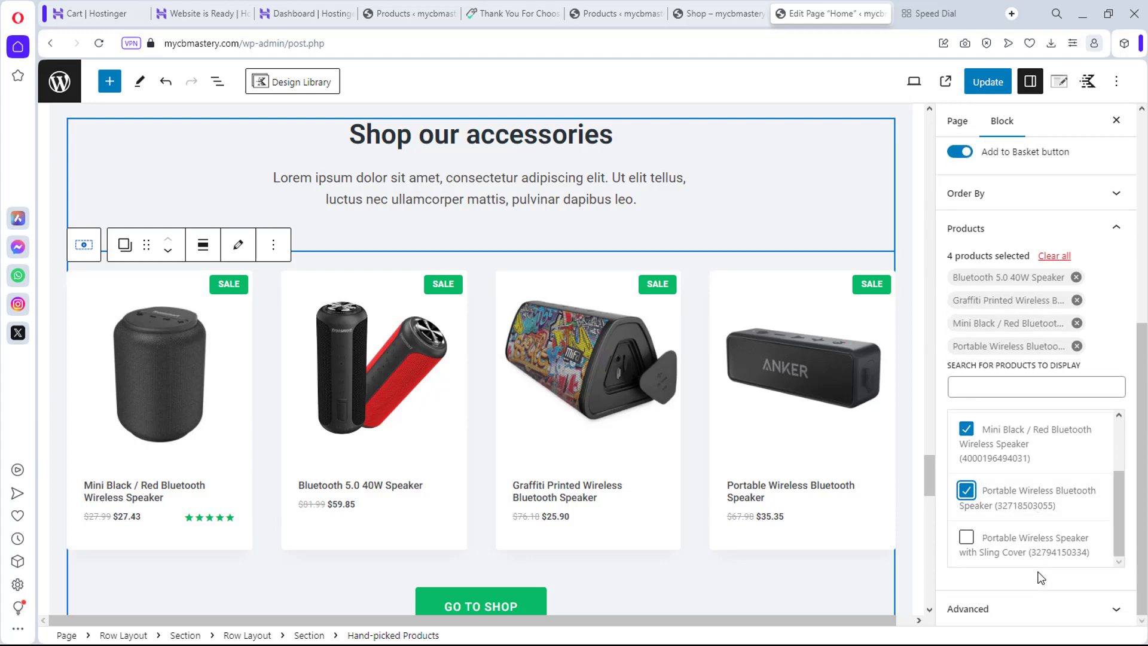
scroll(1015, 538, up, 2)
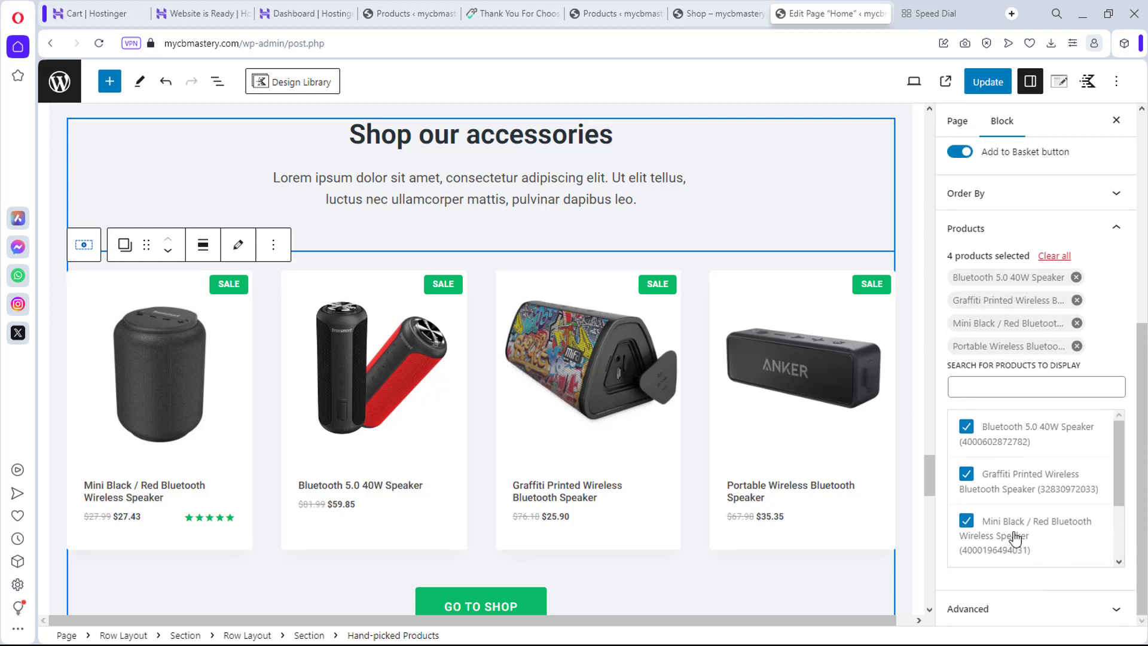
click(966, 475)
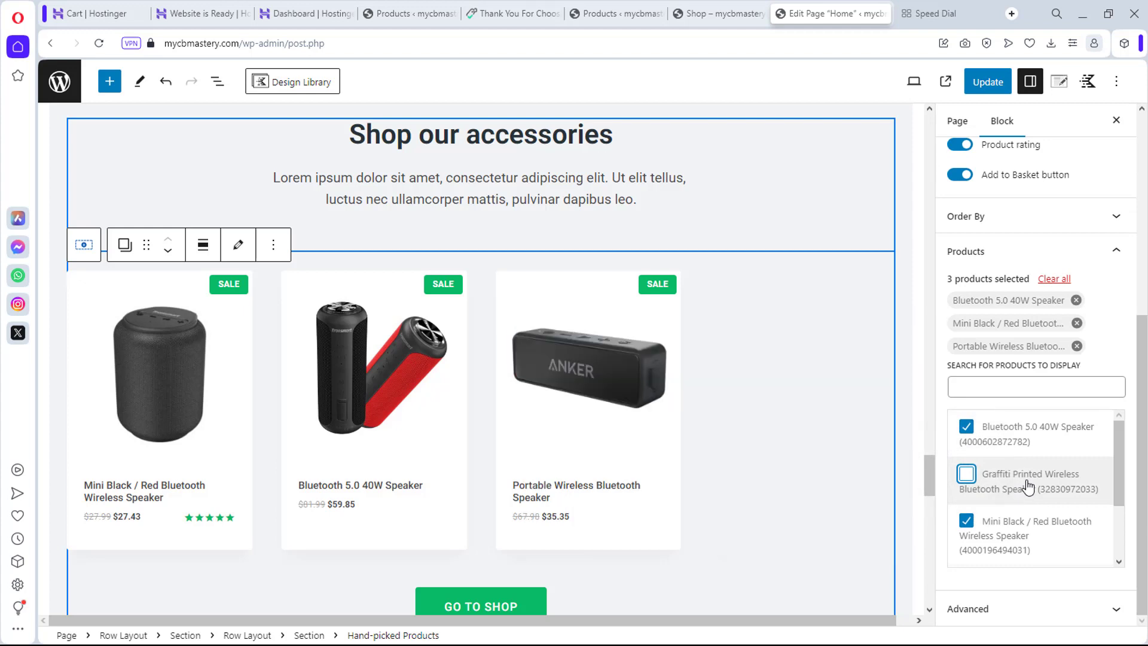
scroll(1017, 488, down, 2)
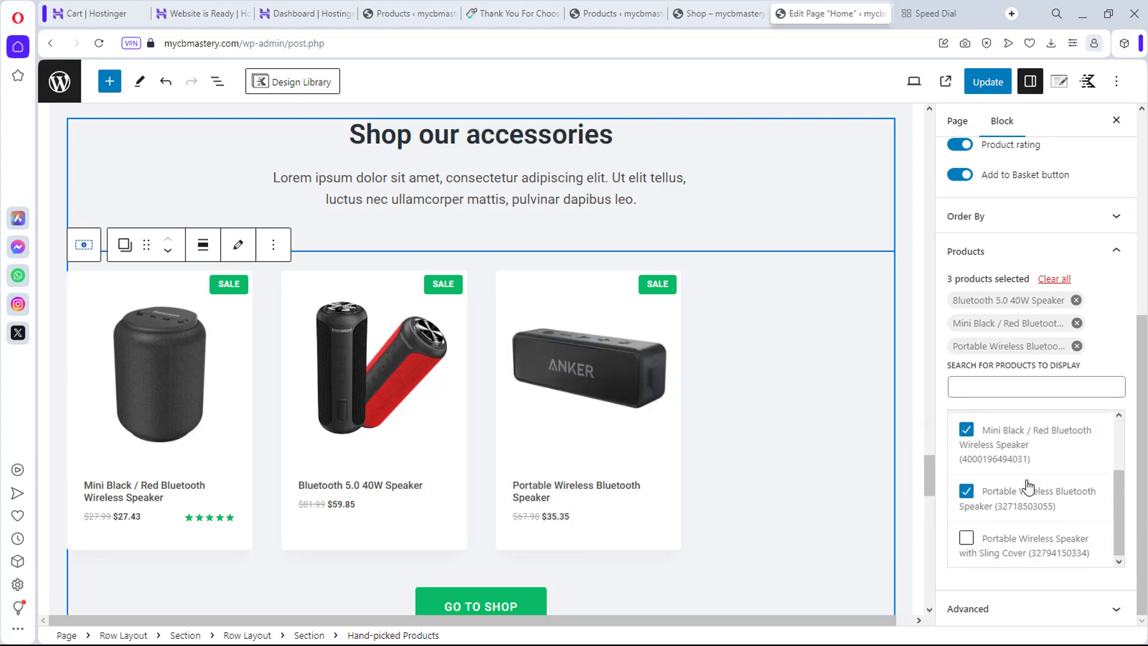
click(966, 538)
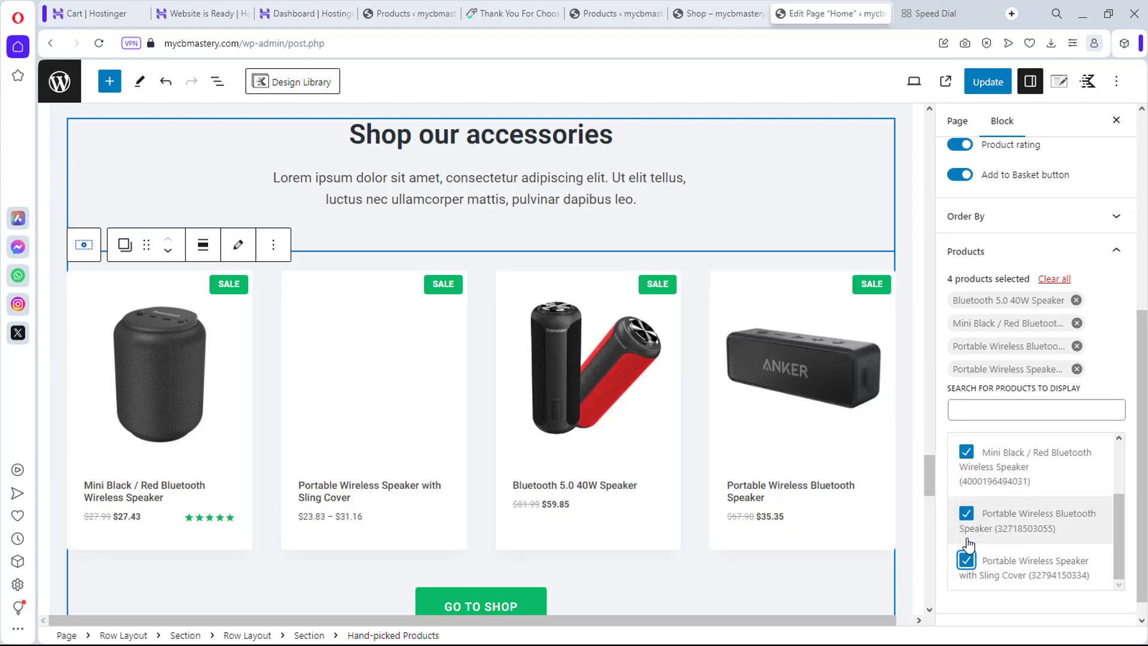
key(ctrl+s)
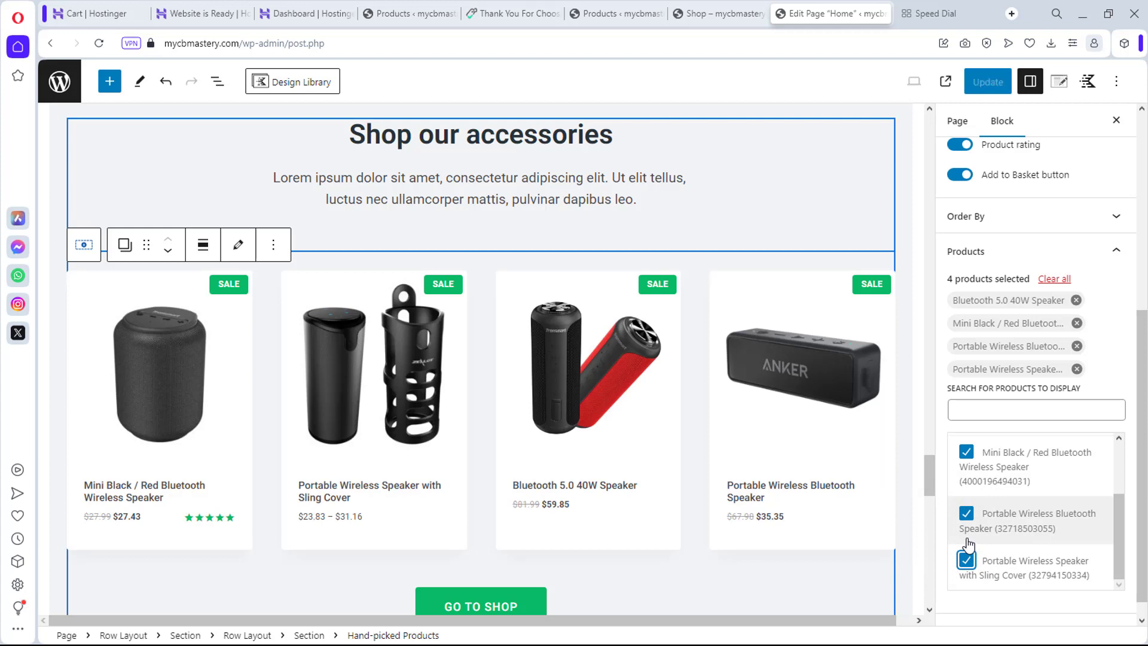
scroll(1029, 526, down, 1)
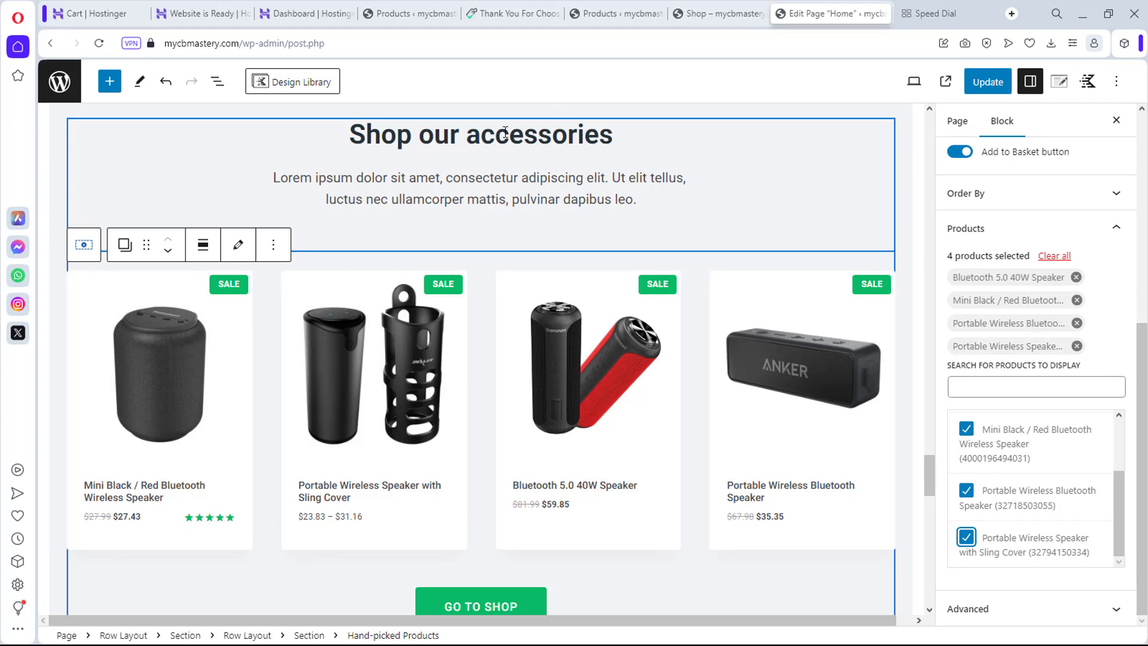
scroll(741, 224, down, 10)
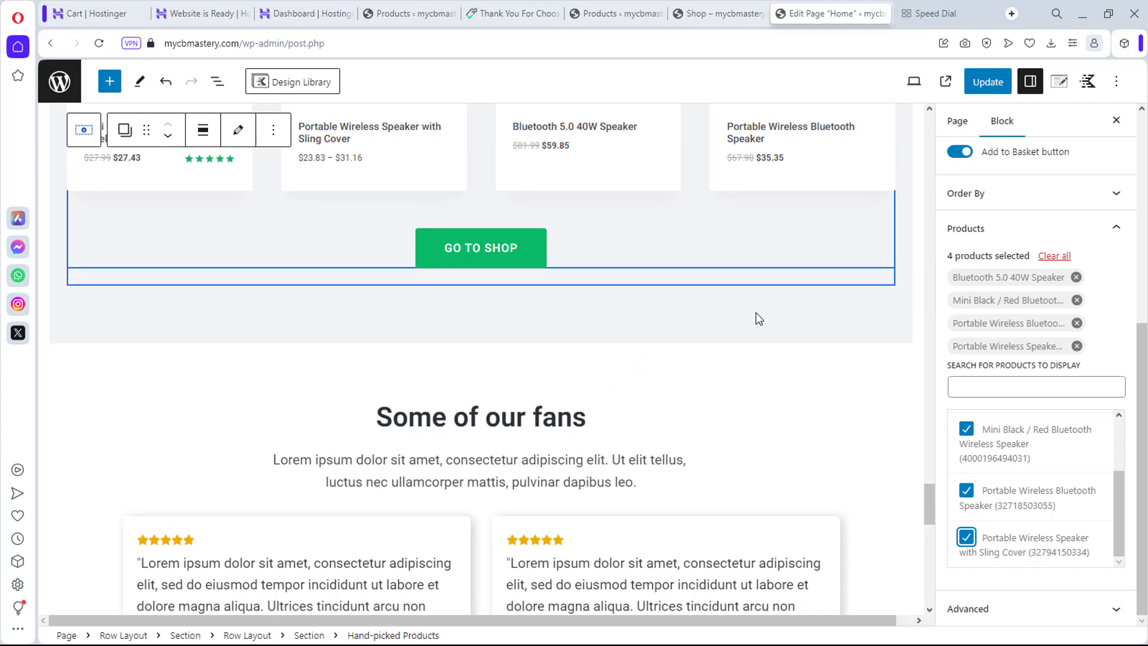
scroll(756, 314, down, 10)
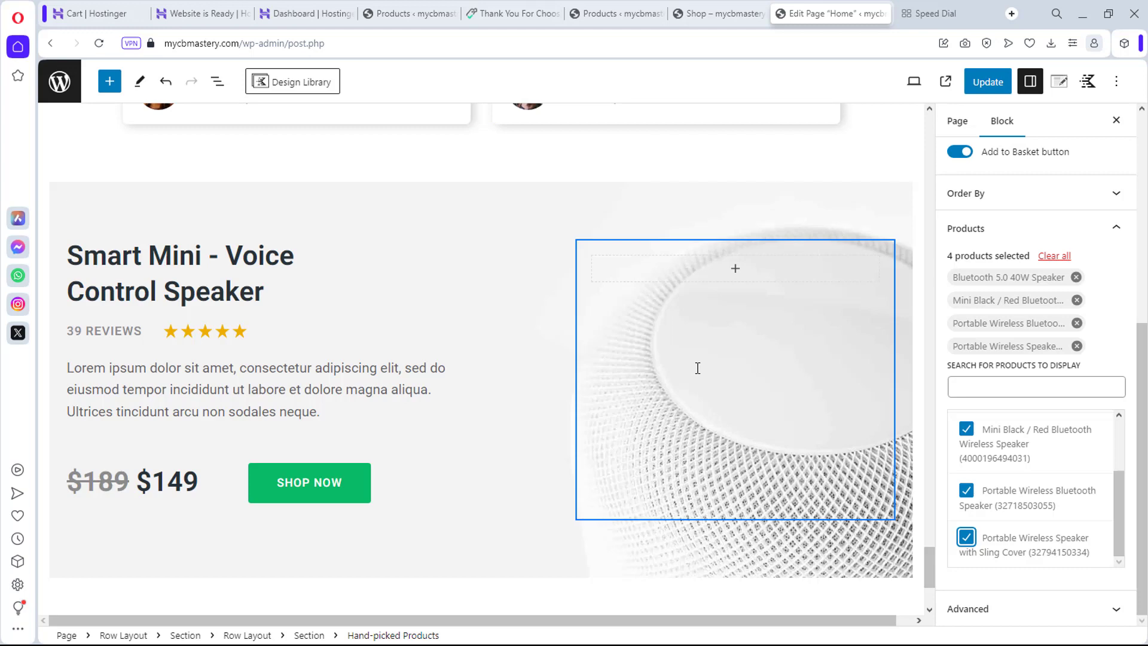
scroll(697, 368, up, 6)
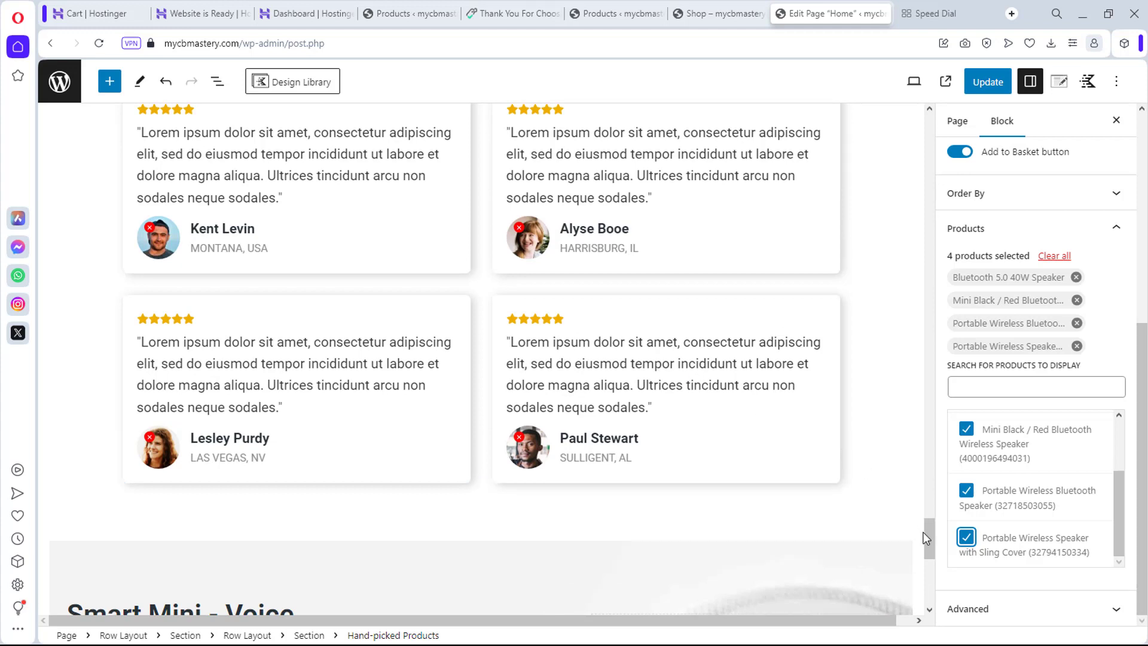
drag(927, 543, 921, 530)
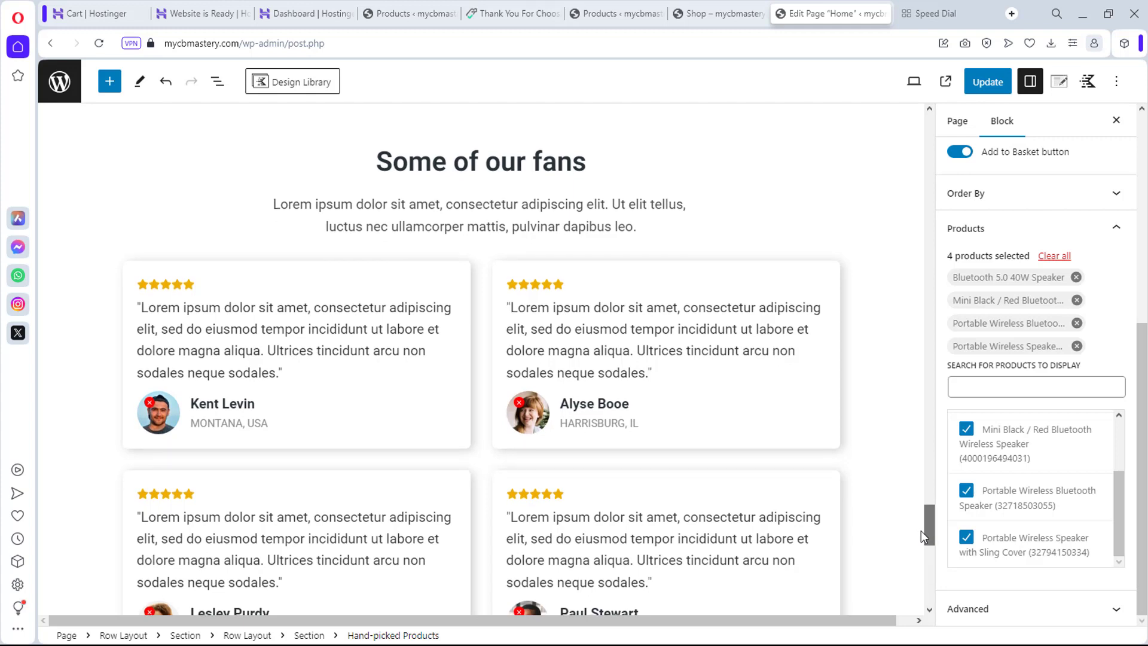
drag(922, 530, 1006, 584)
scroll(667, 449, up, 3)
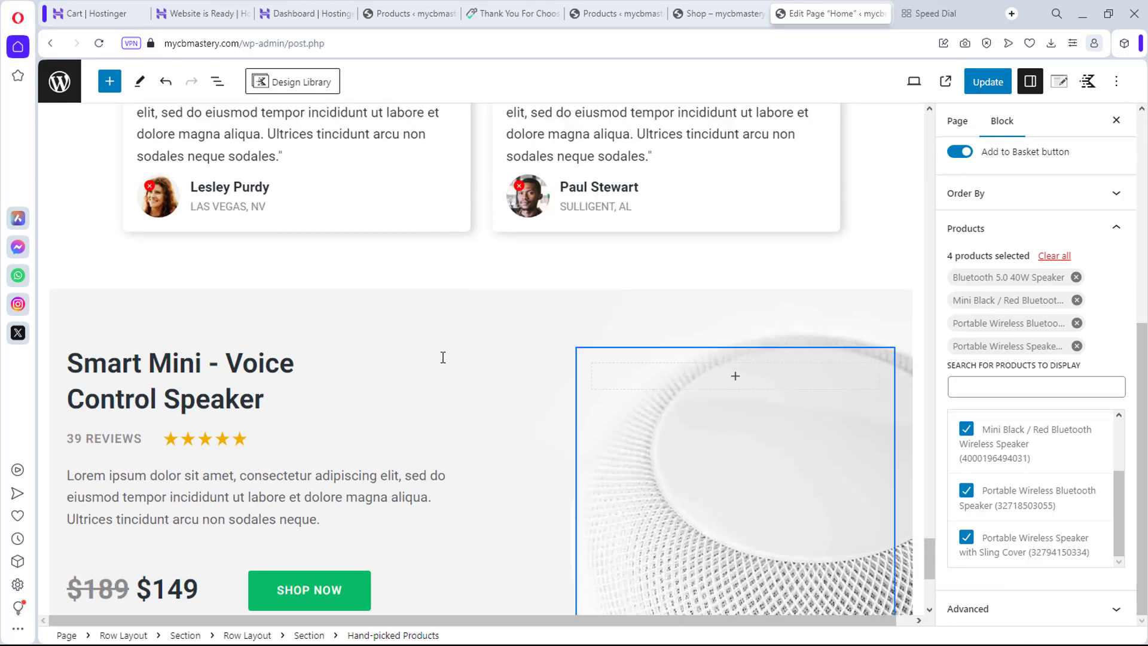
Step: Clear the white speaker background image from the Smart Mini row's Background Overlay settings
click(405, 326)
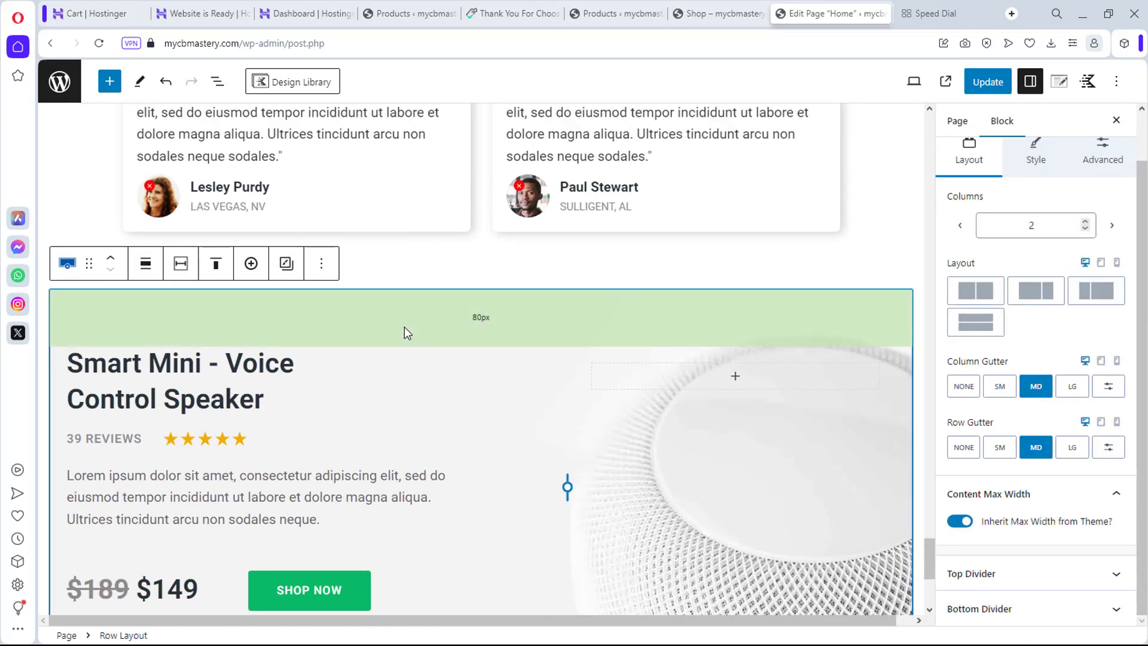
click(1030, 154)
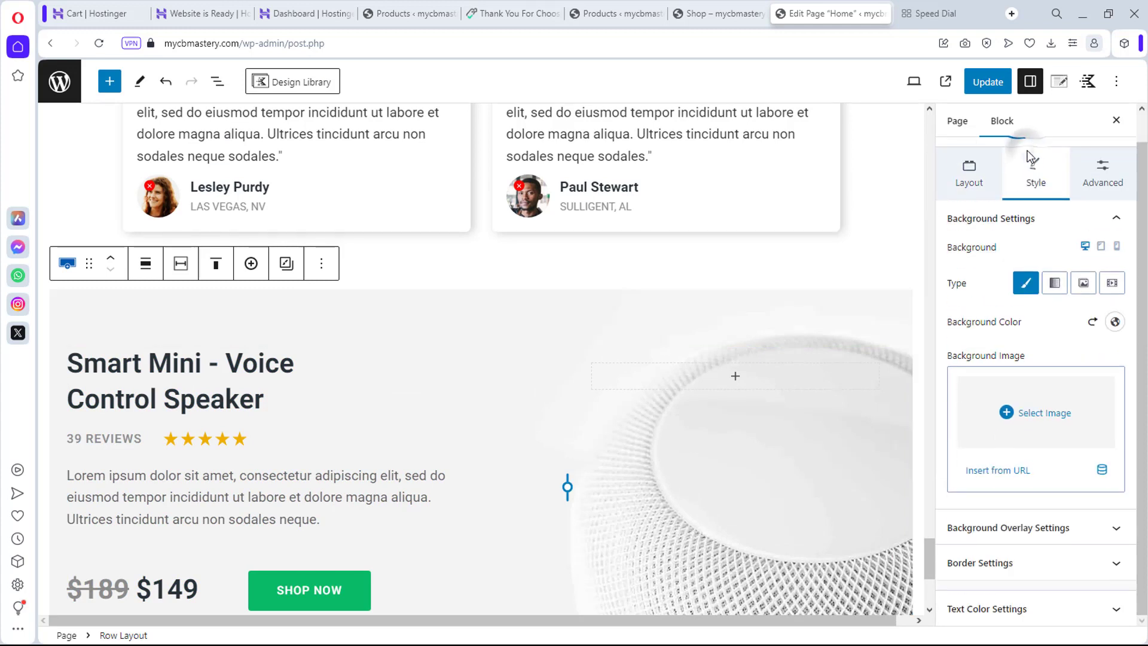
click(1053, 530)
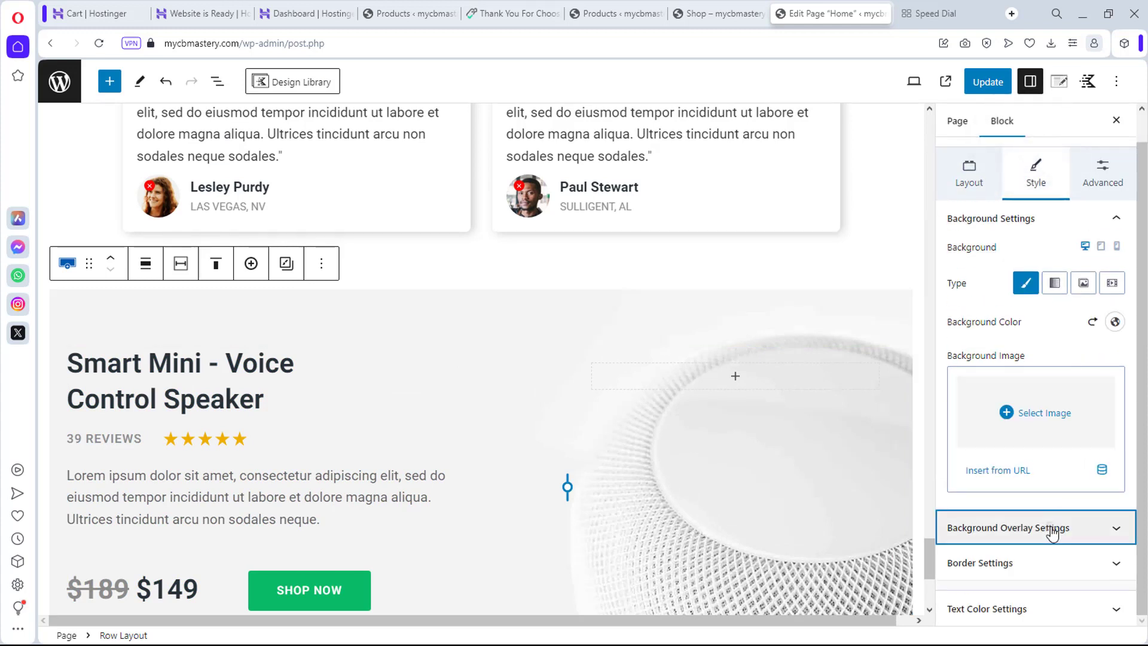
scroll(1051, 533, down, 5)
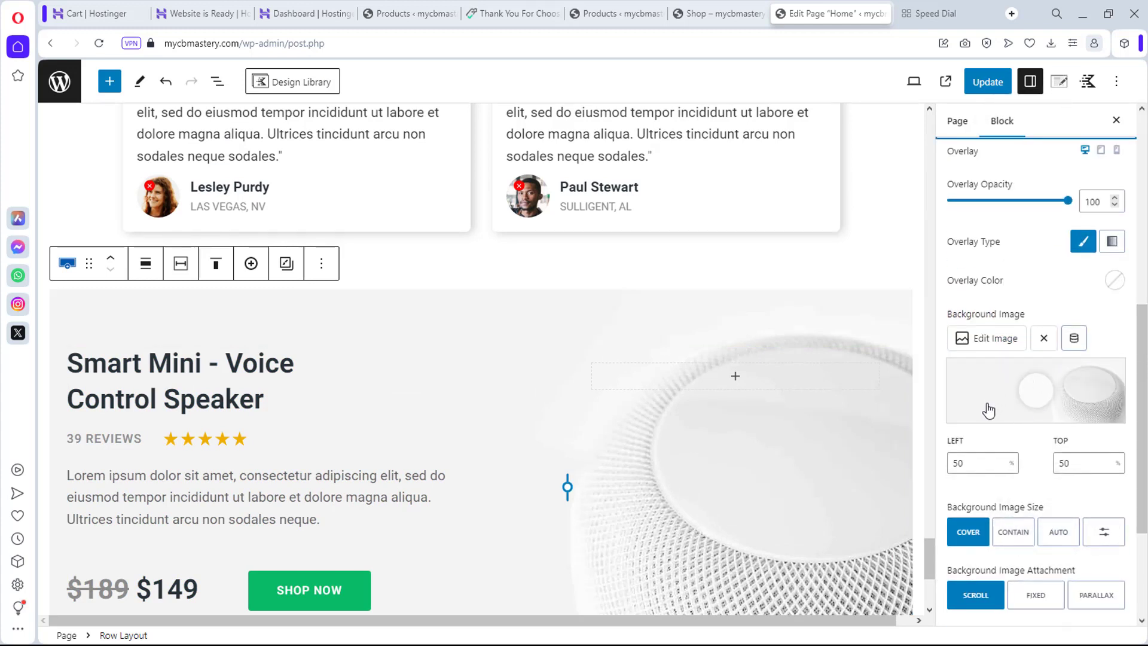
click(995, 339)
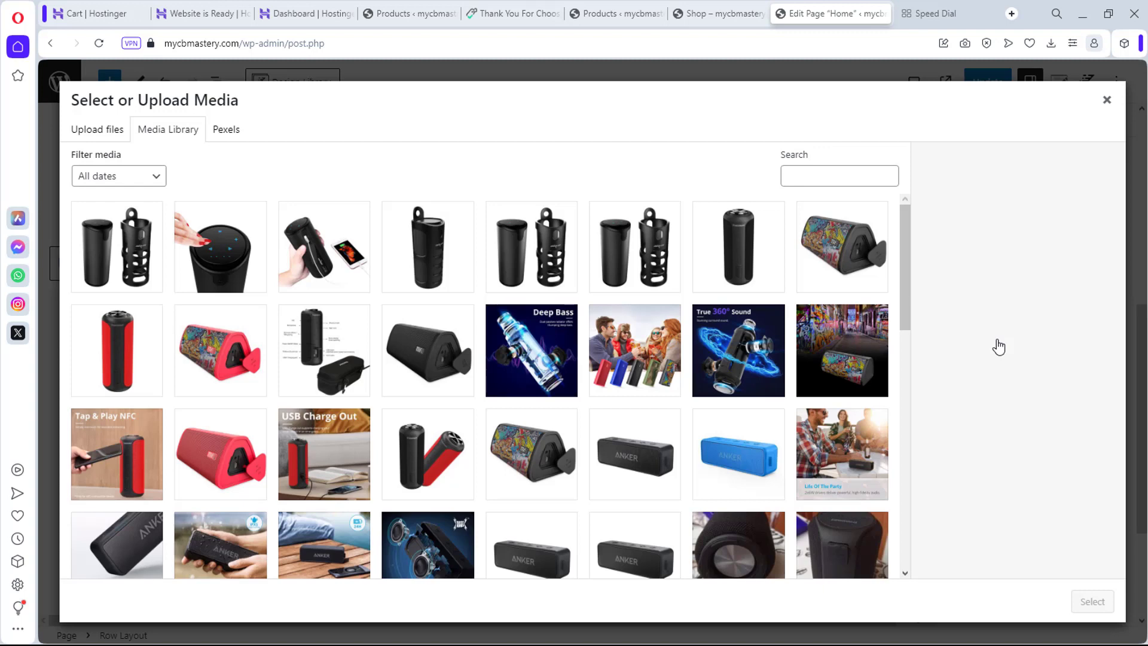
click(1106, 99)
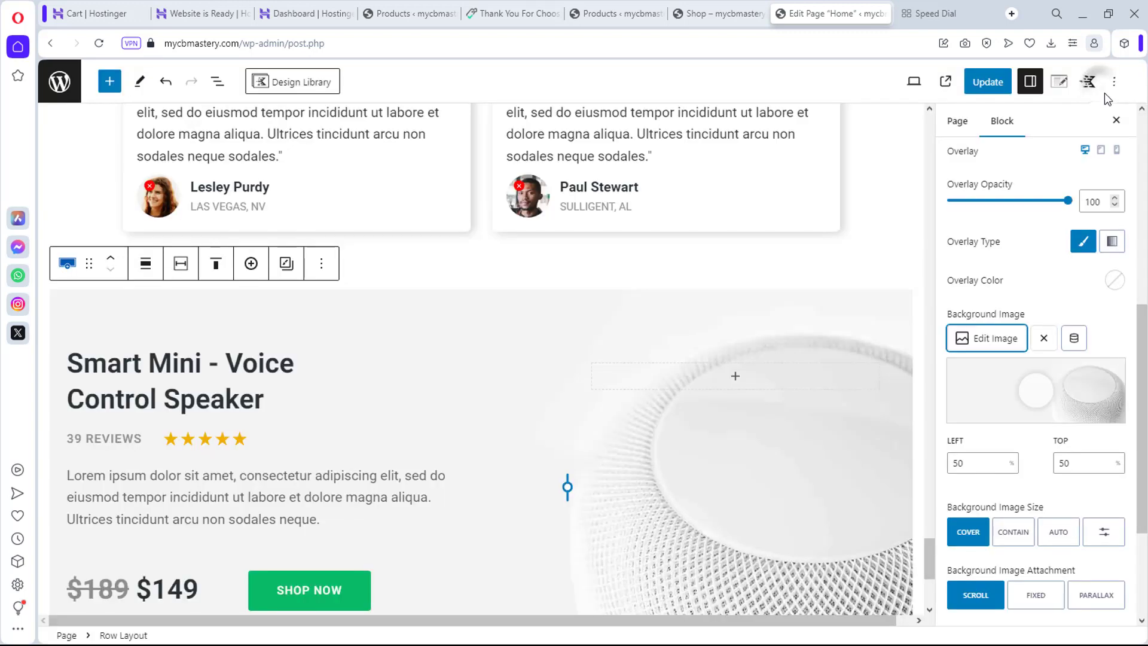
click(1045, 339)
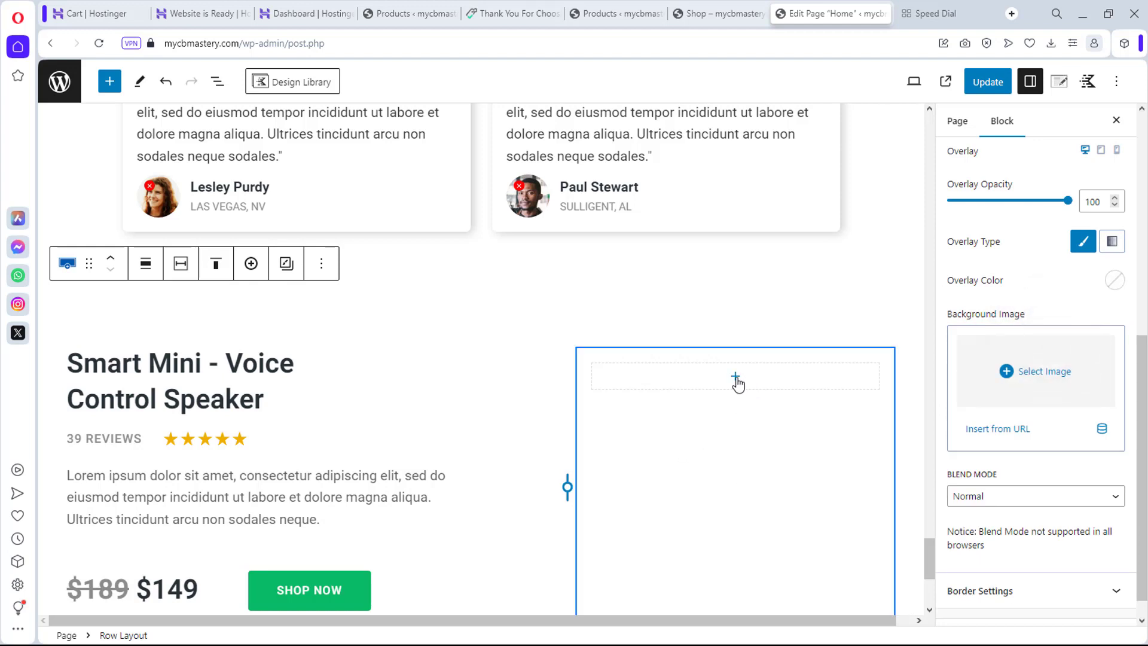
click(736, 377)
Step: Add an image block with the black triangular Mifa speaker photo to the empty right column
click(736, 487)
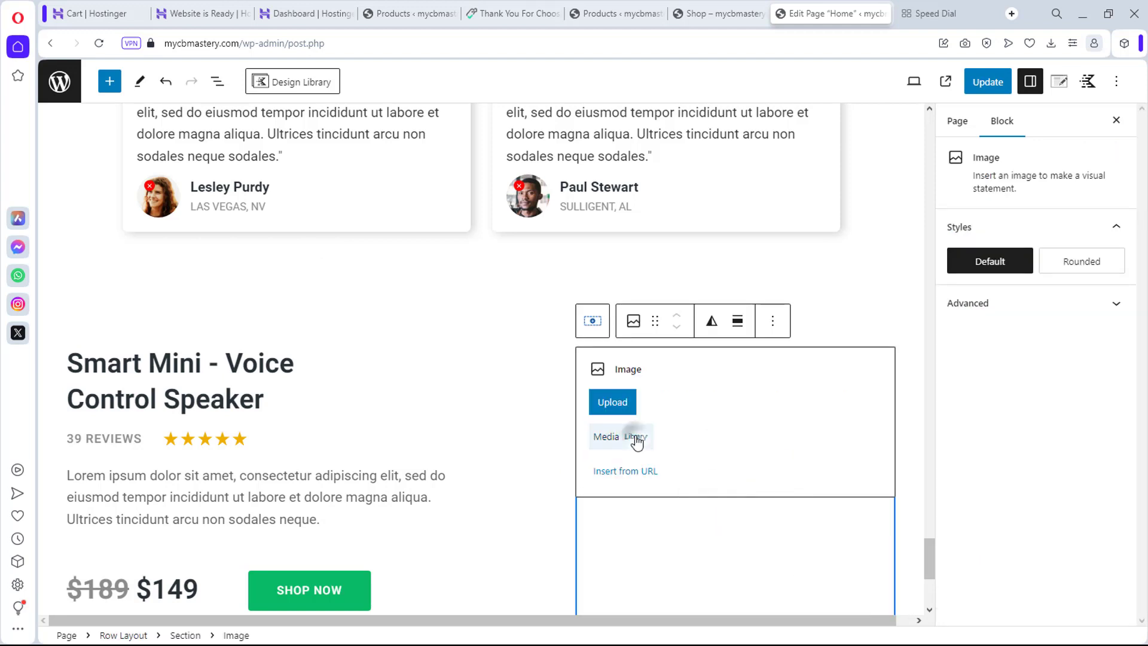
click(636, 441)
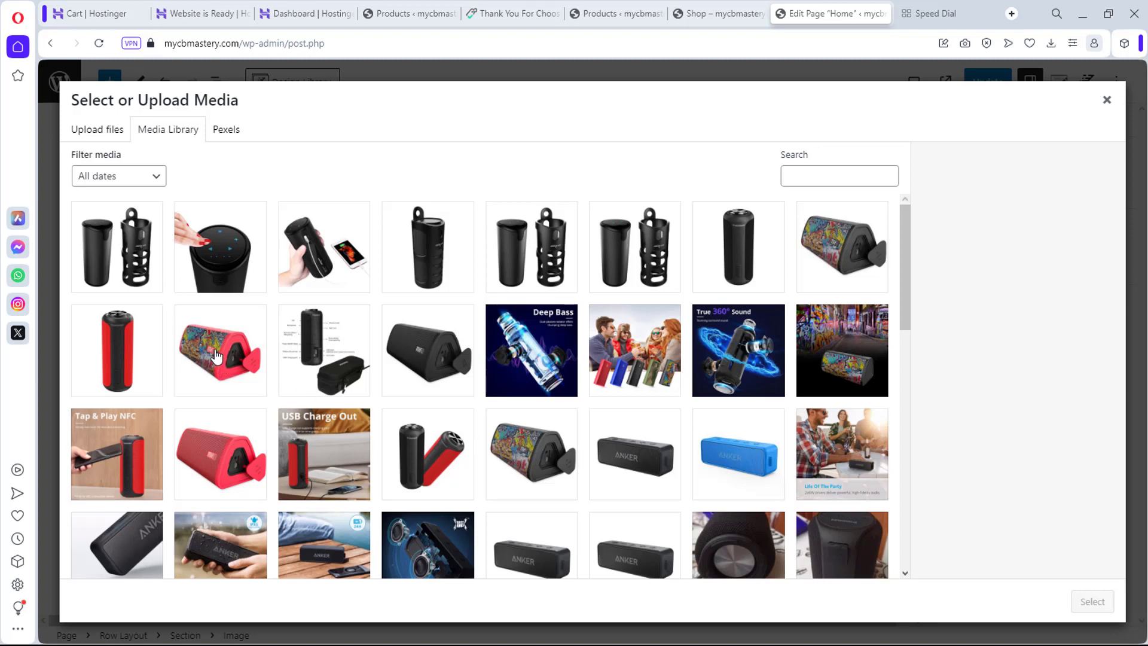
click(430, 353)
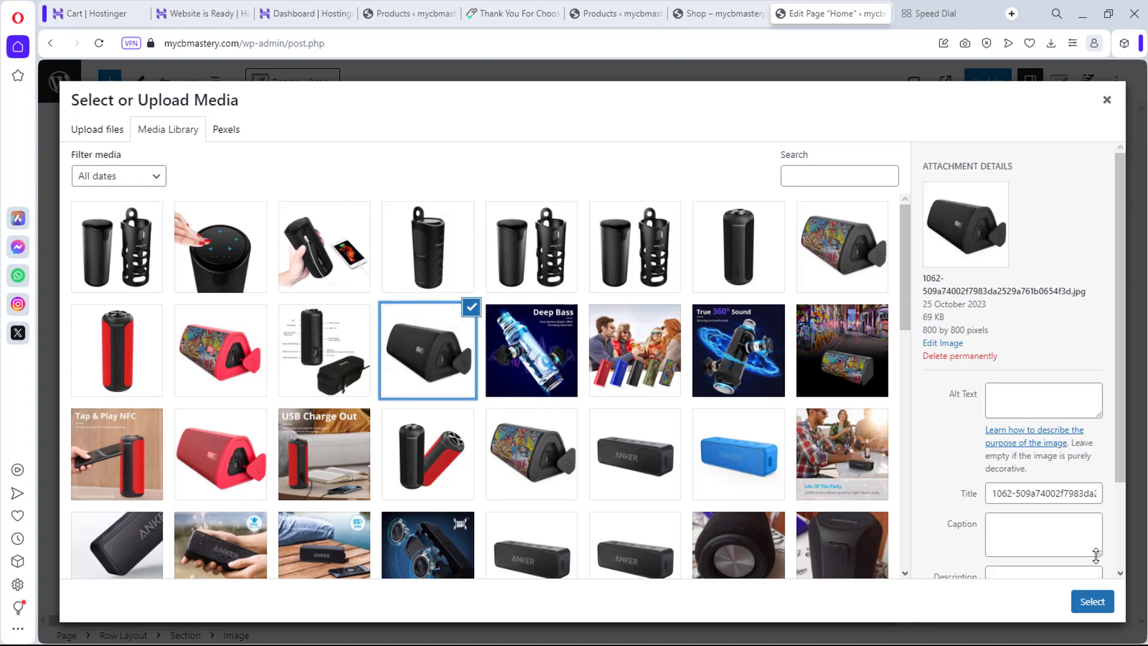
click(1093, 602)
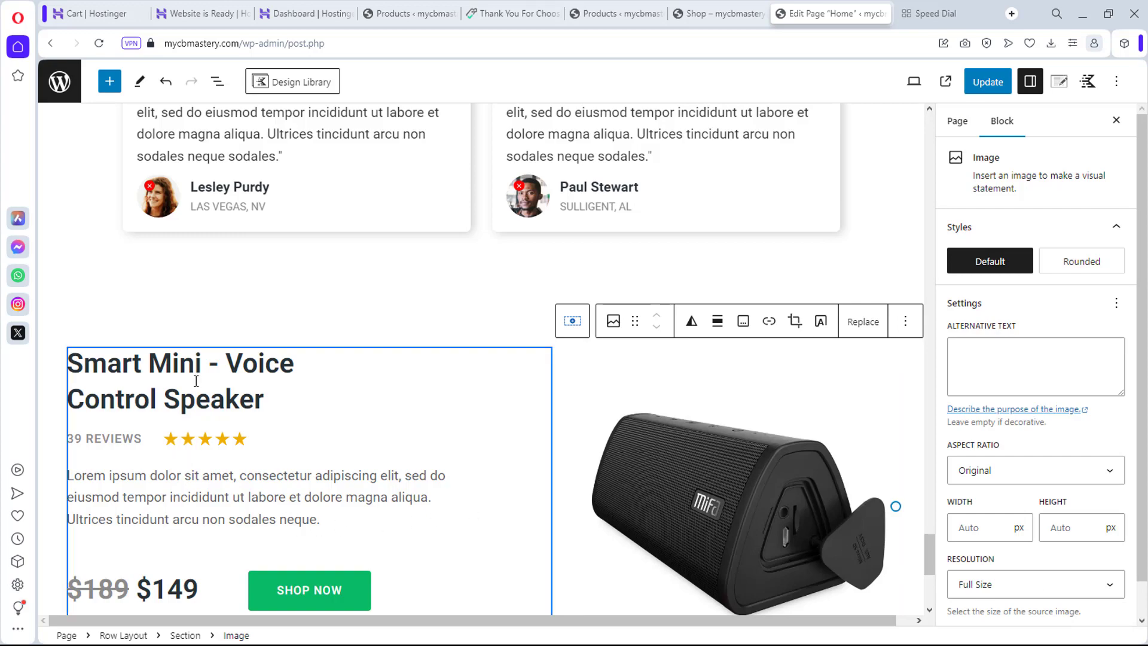
scroll(196, 381, up, 10)
Step: Copy the hero heading text 'Graffiti Printed Wireless Bluetooth Speaker'
scroll(196, 383, up, 4)
scroll(196, 386, up, 20)
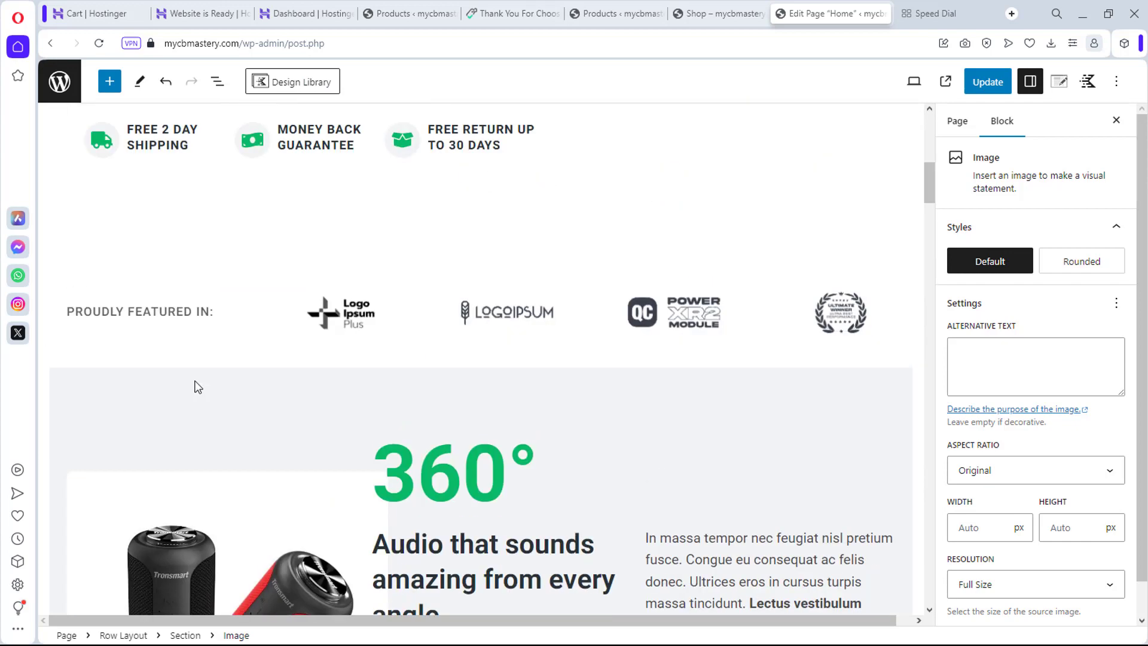
scroll(197, 383, up, 10)
scroll(202, 375, down, 3)
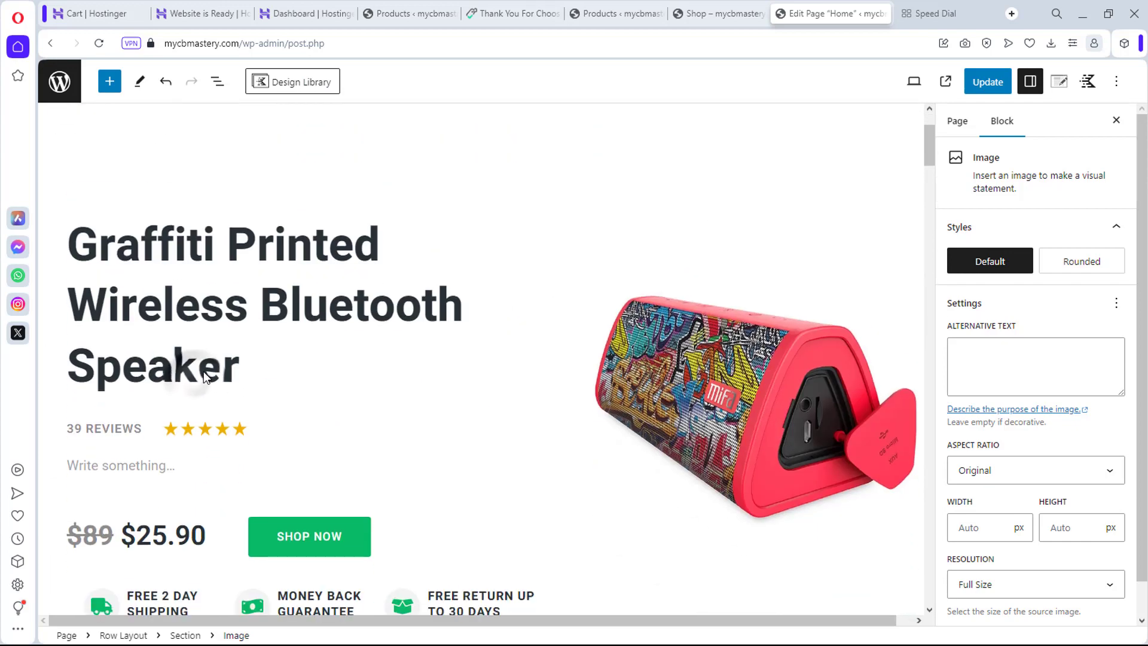
click(203, 372)
drag(240, 374, 49, 250)
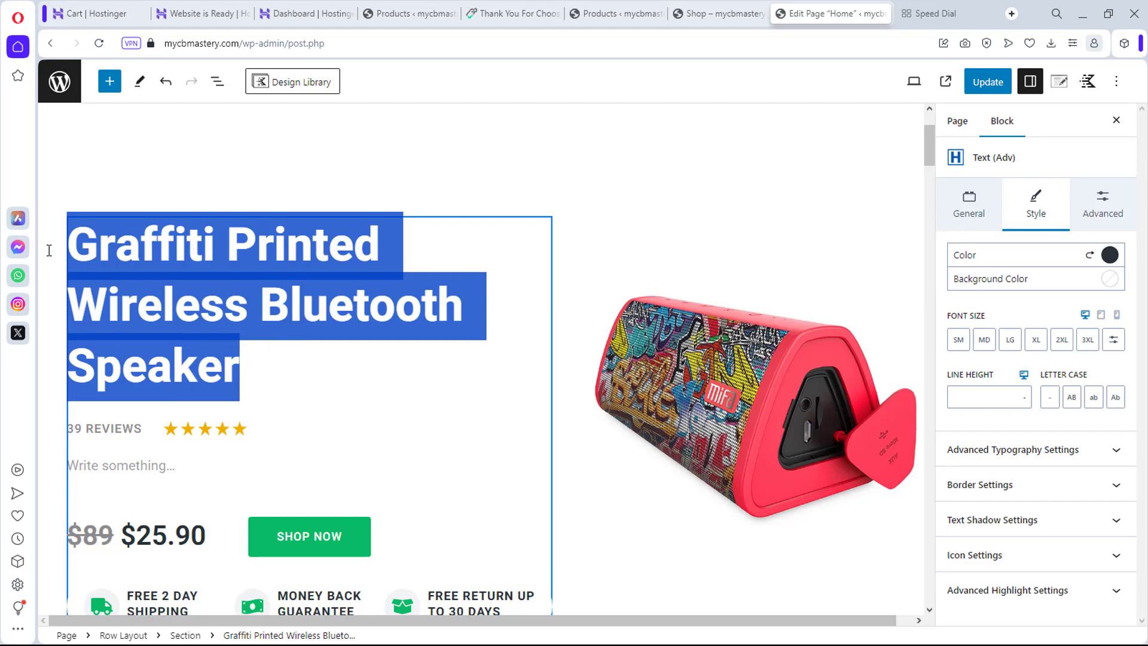
right_click(127, 257)
click(144, 295)
Step: Paste the copied title over the Smart Mini section heading text
scroll(361, 392, down, 20)
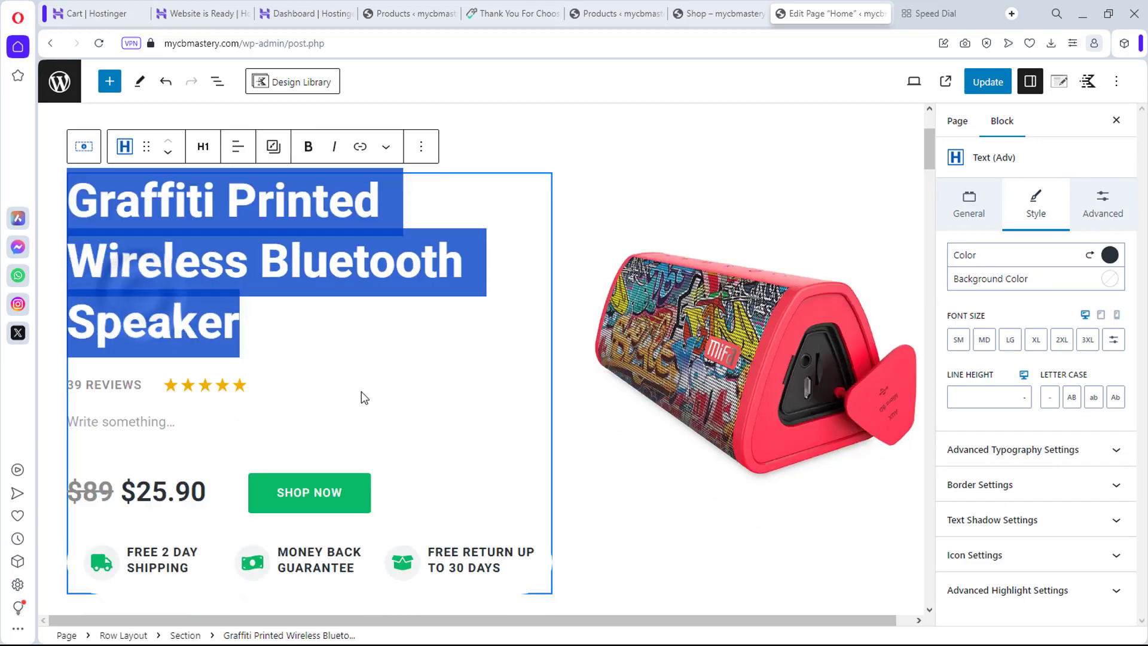
scroll(362, 391, down, 20)
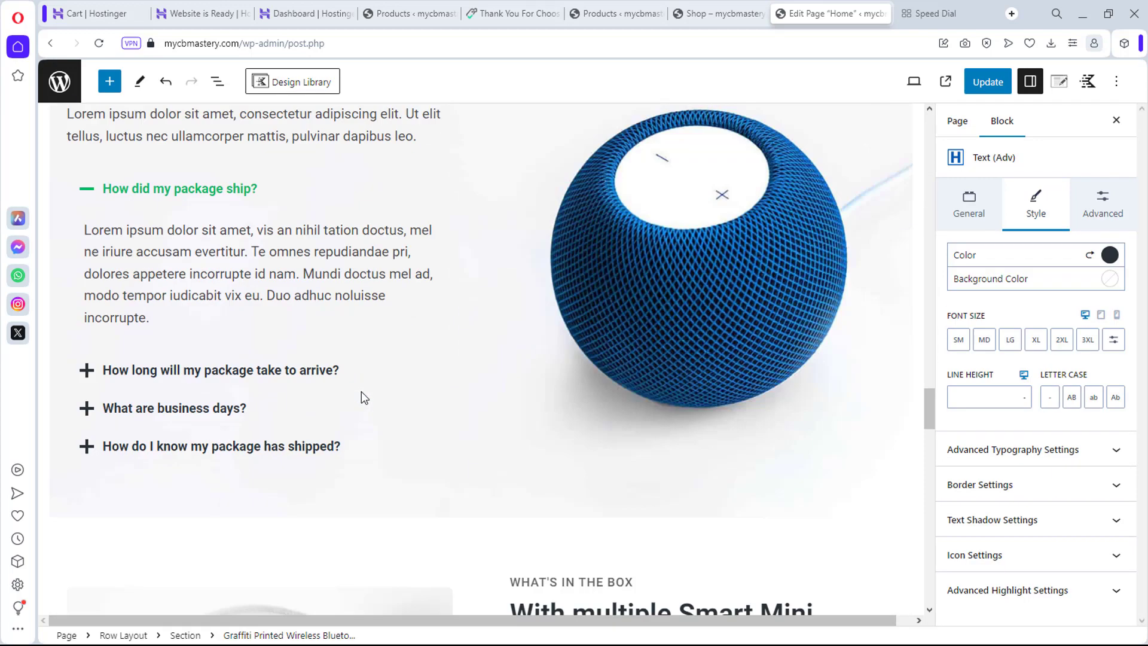
scroll(361, 391, up, 5)
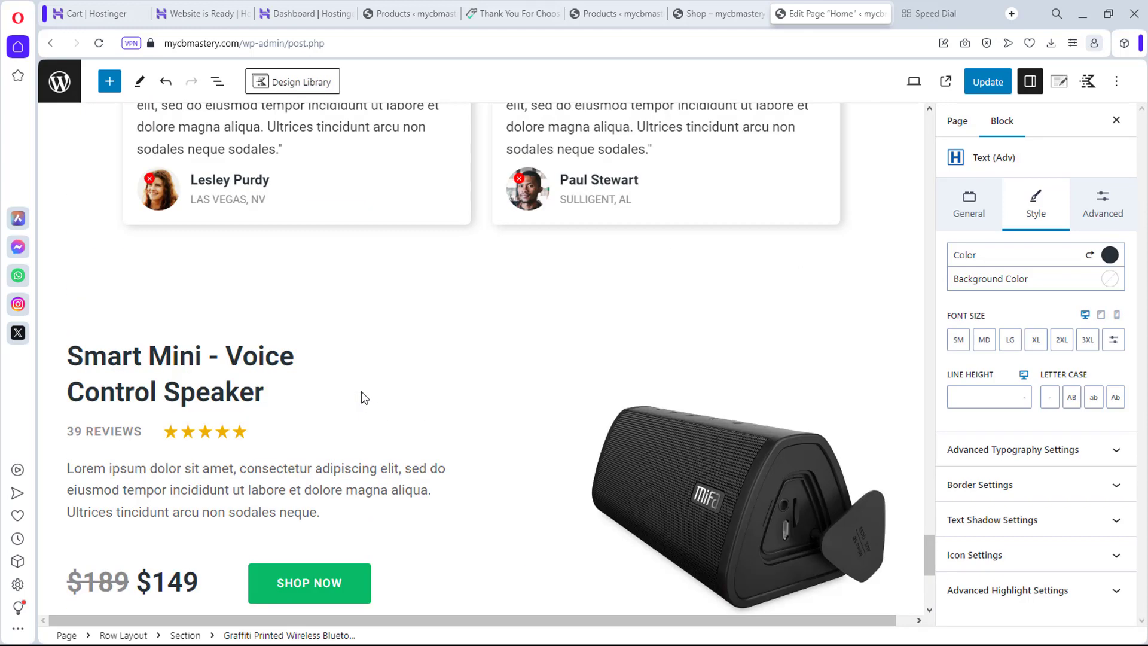
click(267, 392)
drag(264, 392, 73, 352)
scroll(74, 351, up, 1)
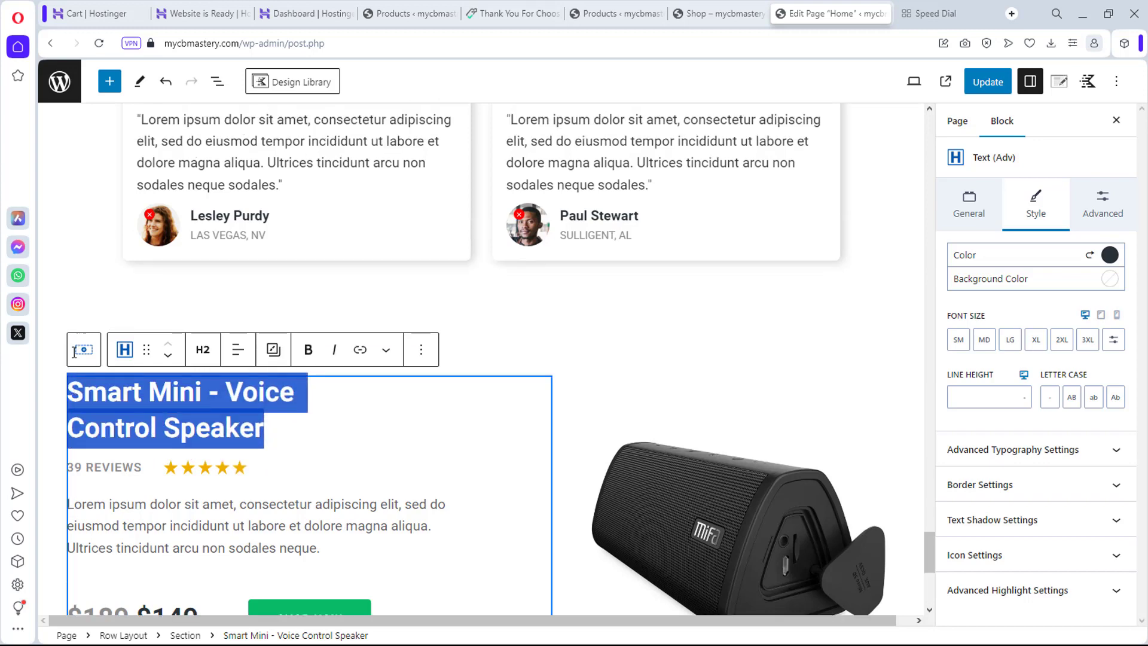
key(ctrl+v)
scroll(74, 353, down, 1)
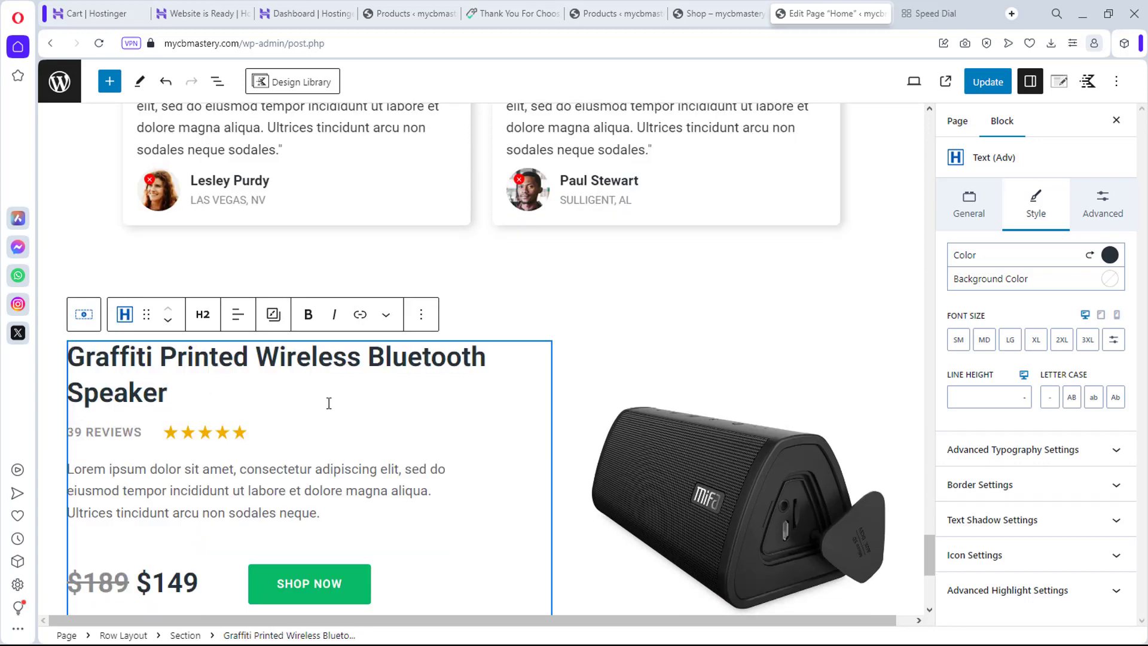
scroll(385, 429, down, 6)
scroll(385, 428, down, 2)
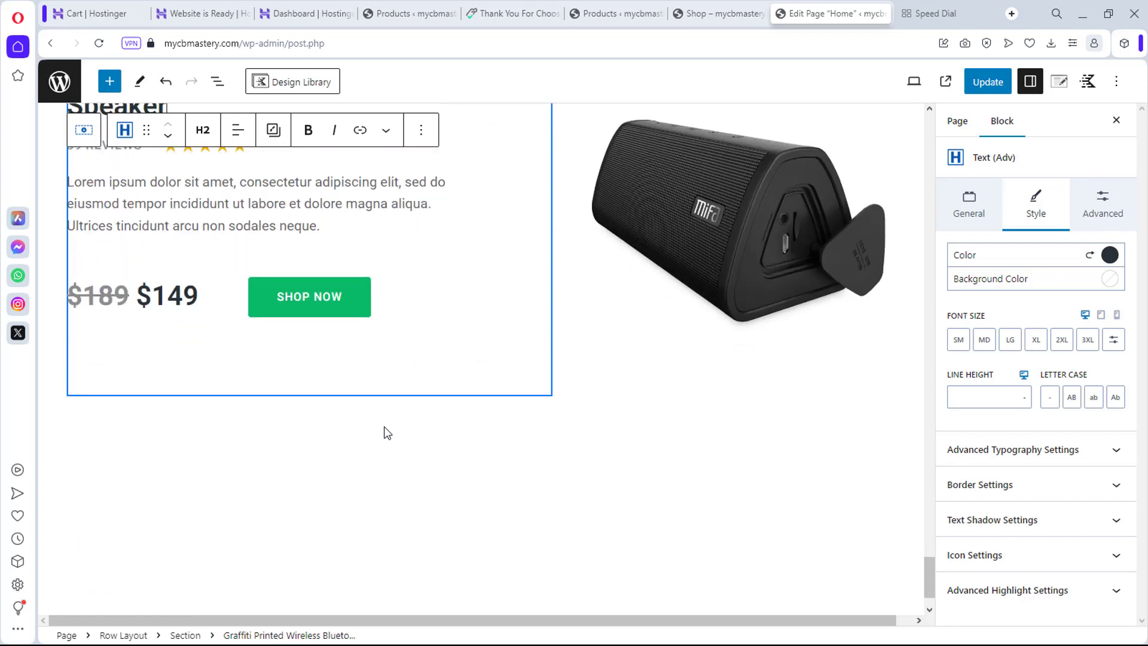
scroll(533, 353, down, 2)
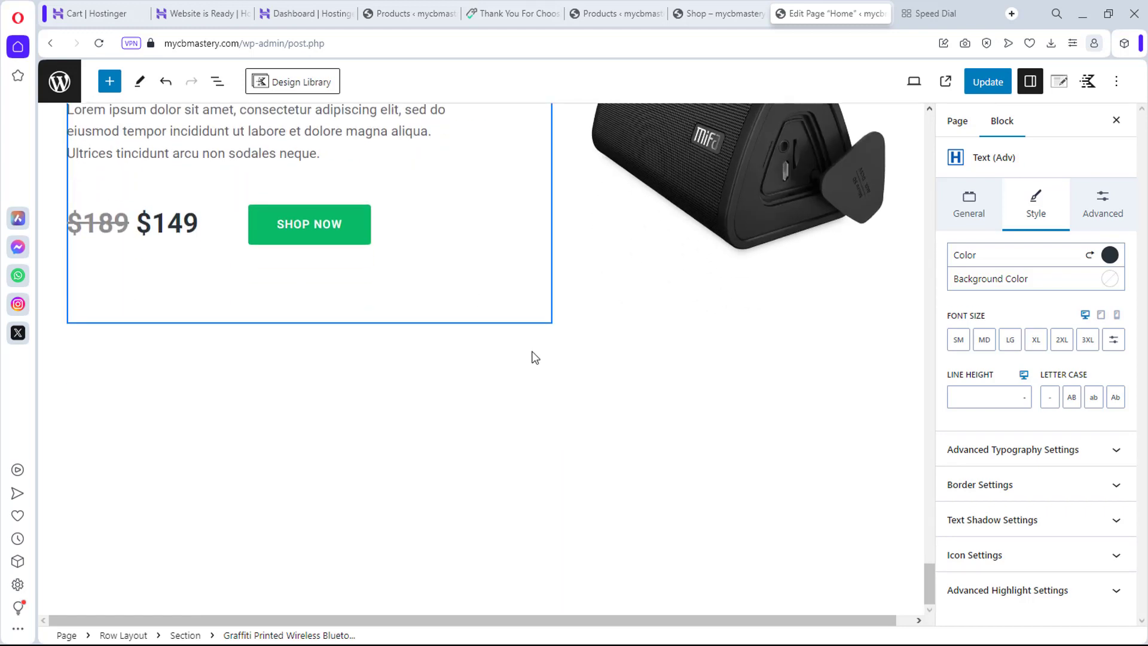
scroll(534, 359, up, 12)
scroll(535, 359, up, 4)
scroll(533, 355, up, 15)
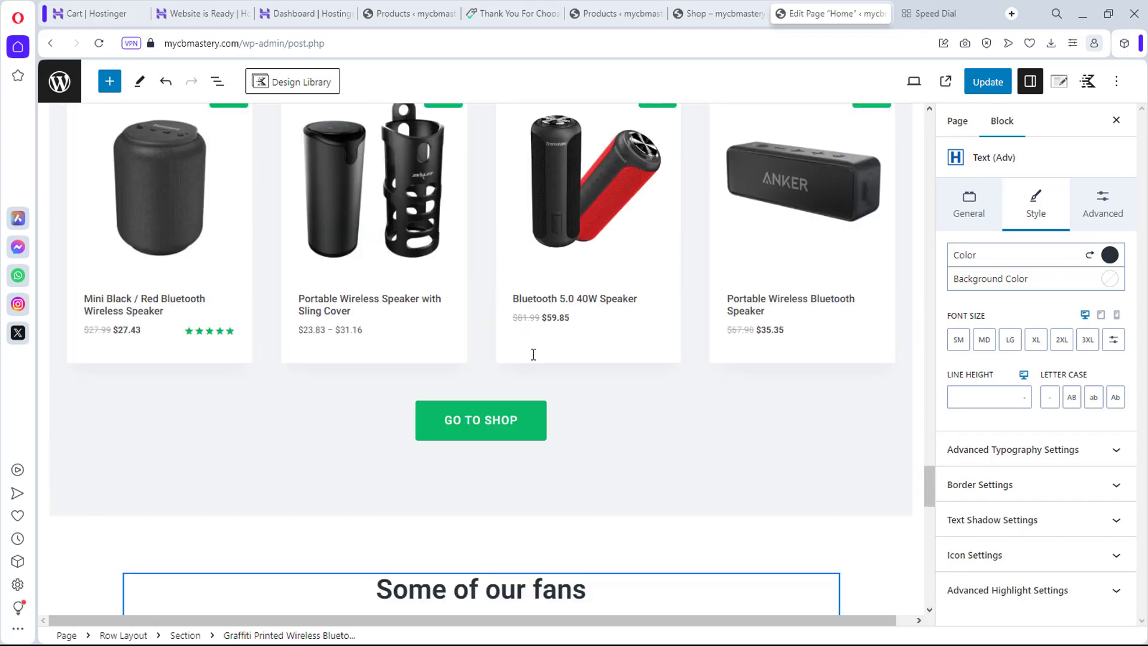
scroll(533, 354, up, 12)
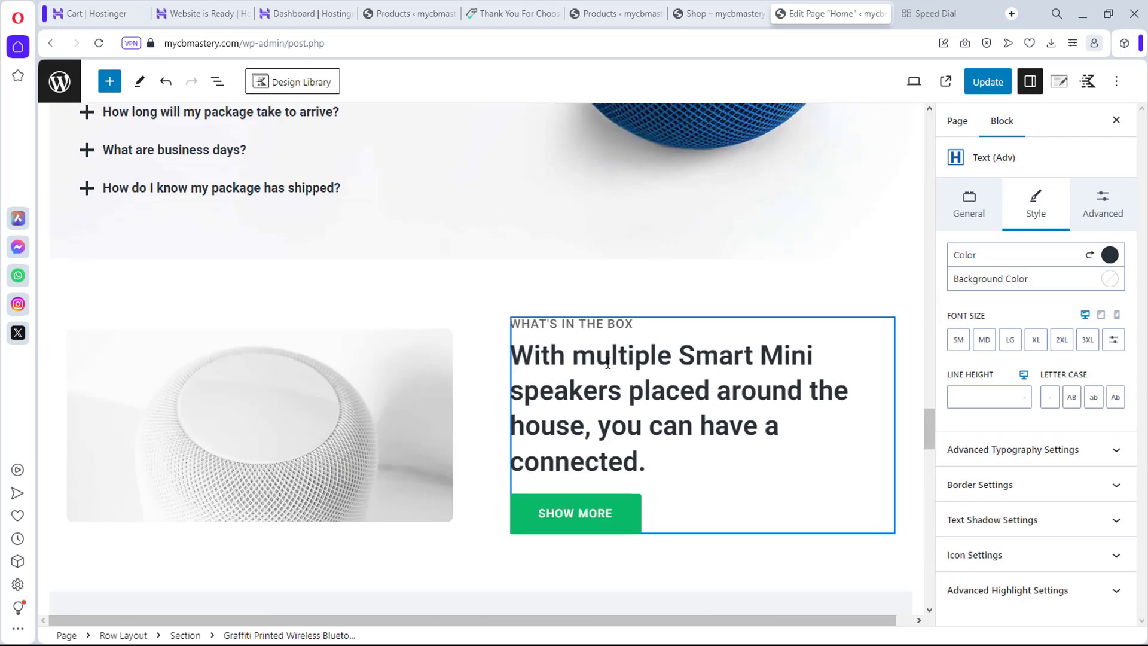
click(239, 428)
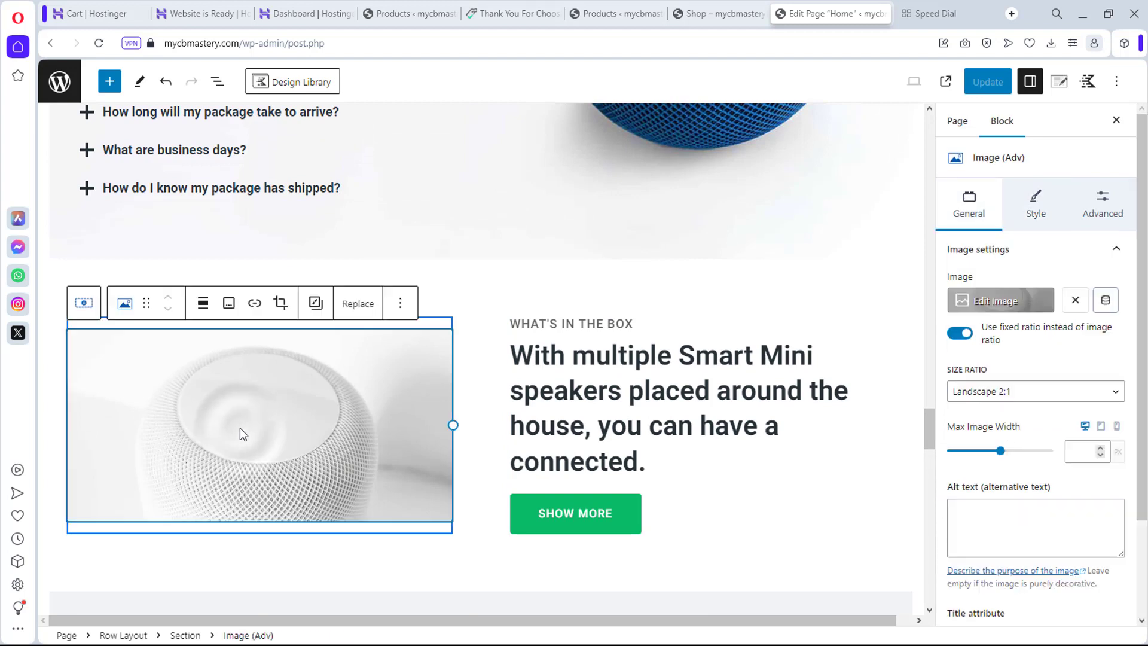
click(350, 313)
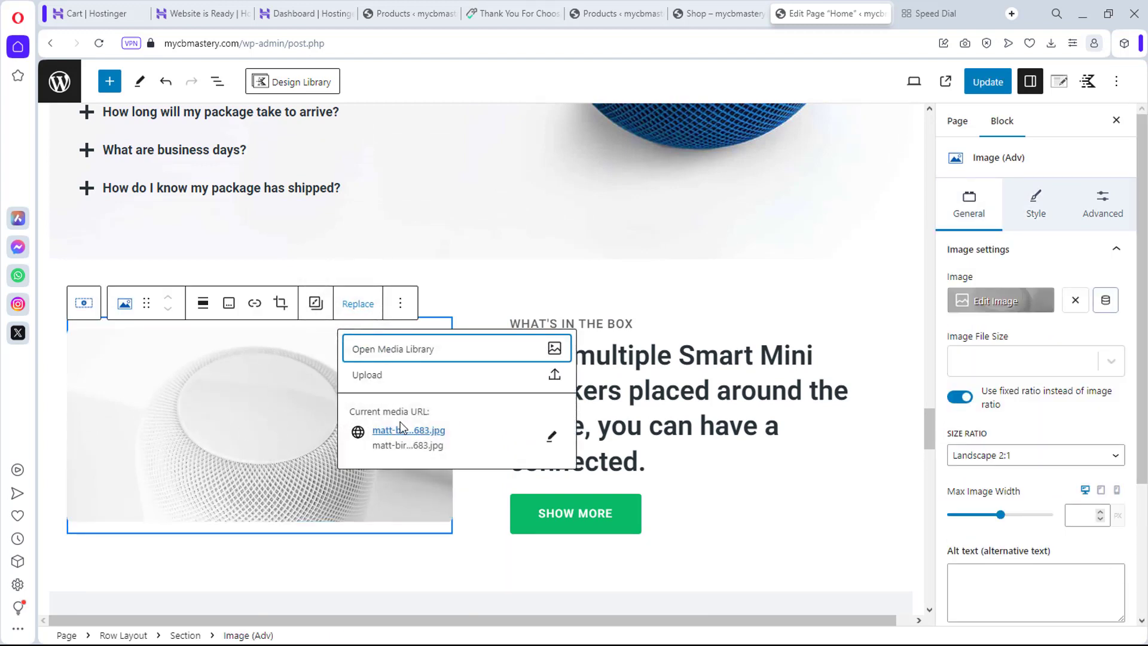
click(387, 353)
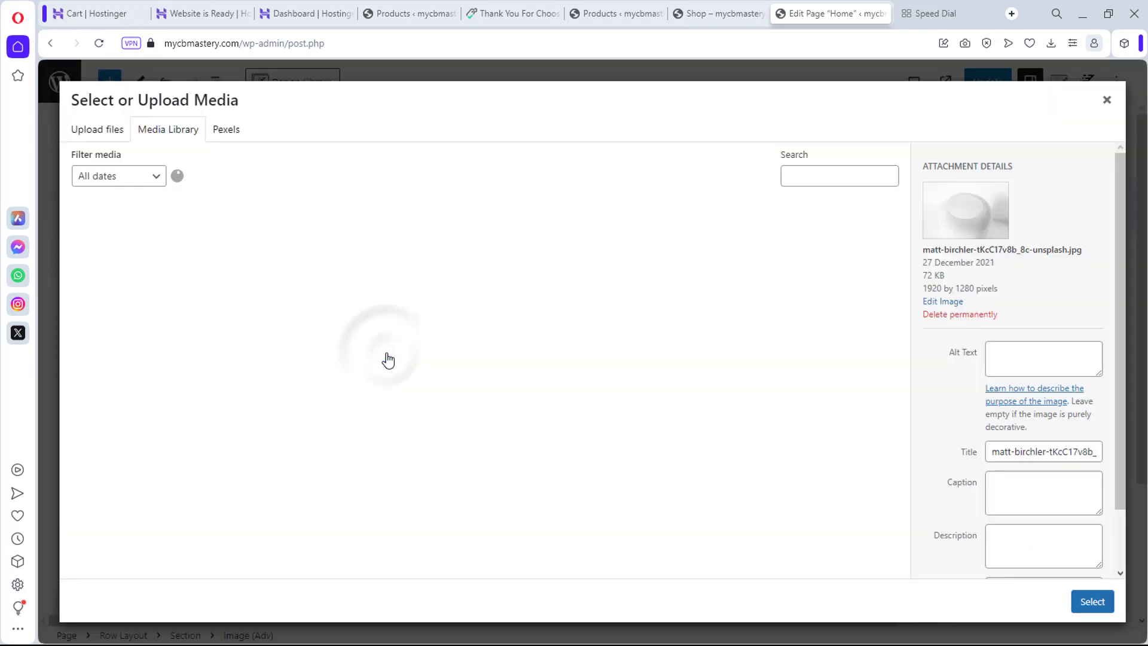
key(Escape)
scroll(921, 573, up, 7)
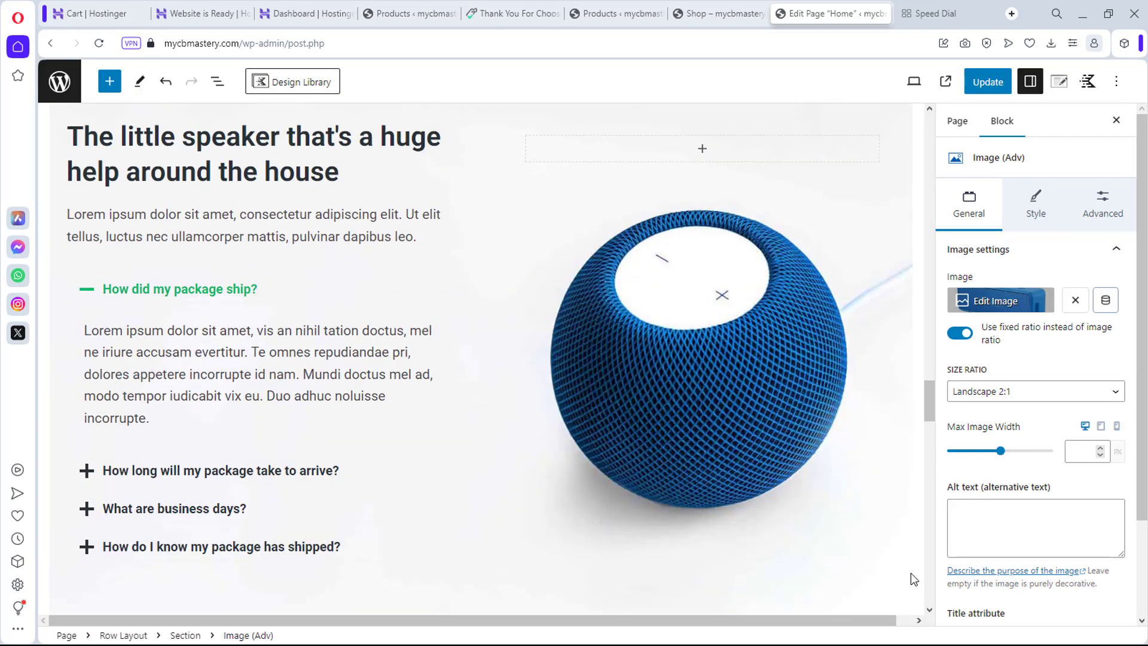
click(734, 453)
click(725, 444)
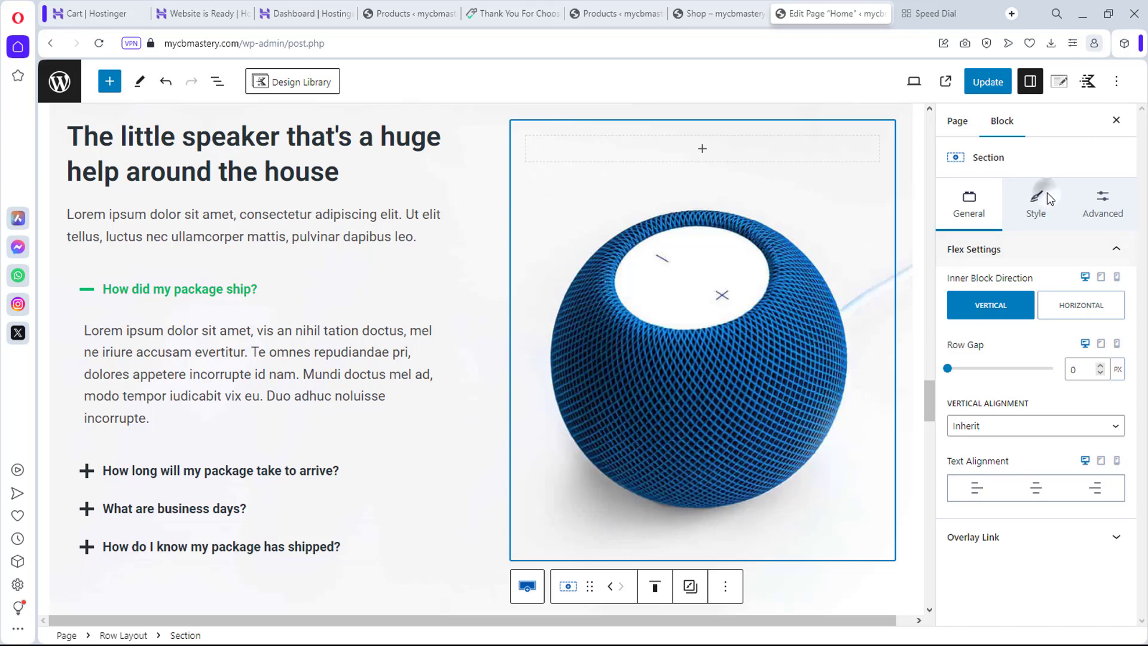
Step: Remove the blue speaker background image from the row's Style settings
click(527, 586)
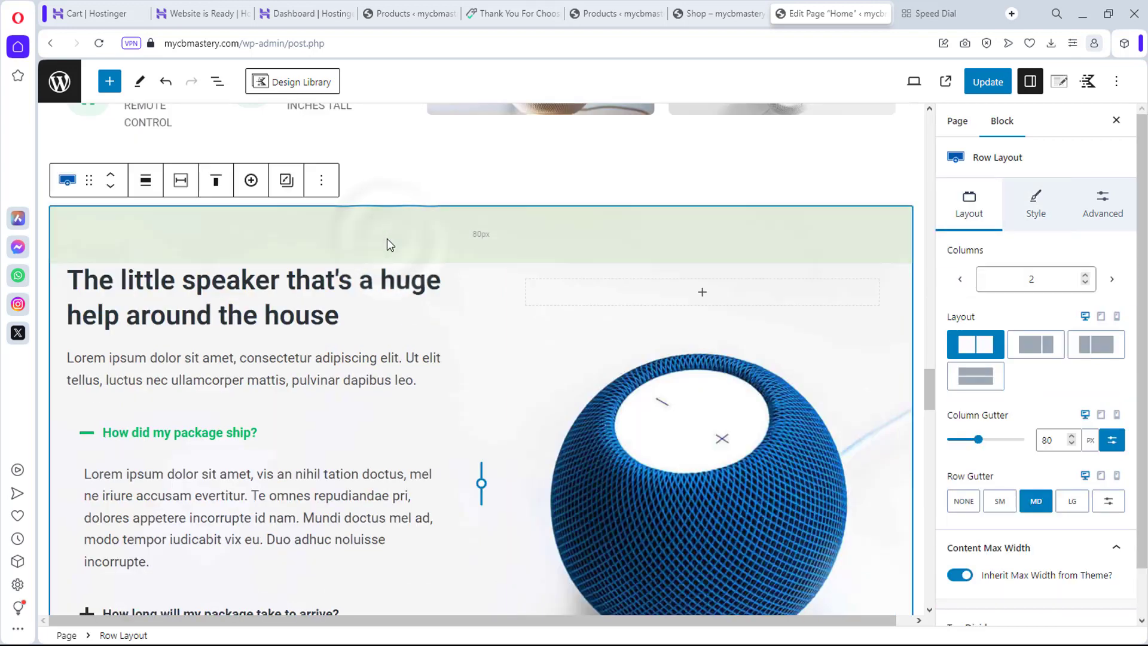
click(1036, 206)
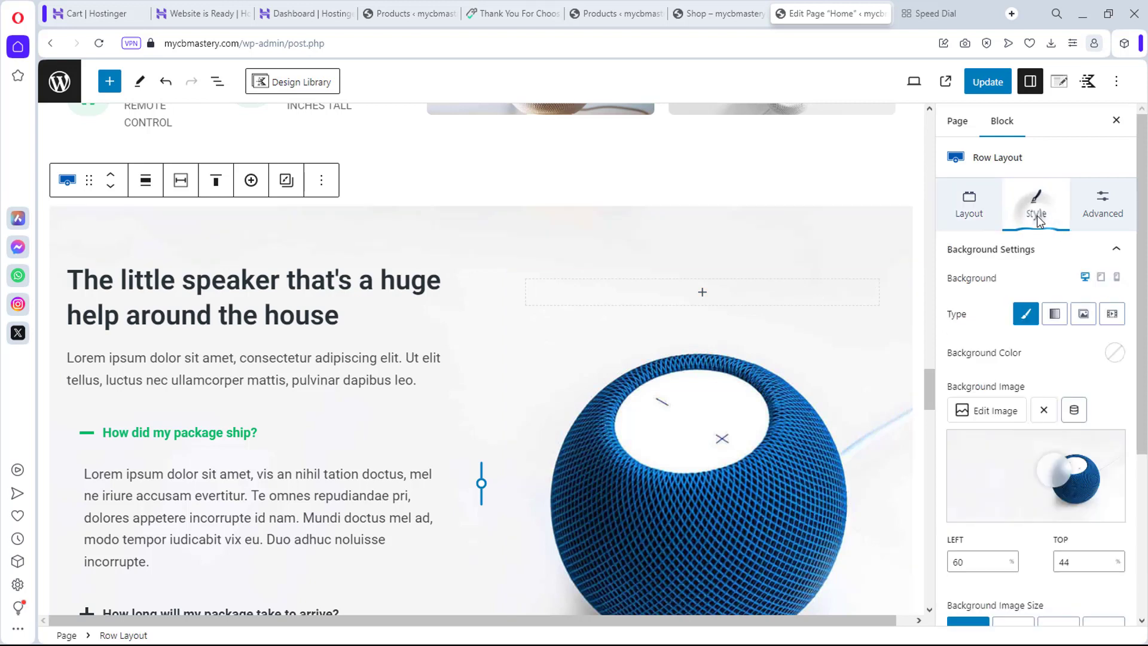
click(1044, 410)
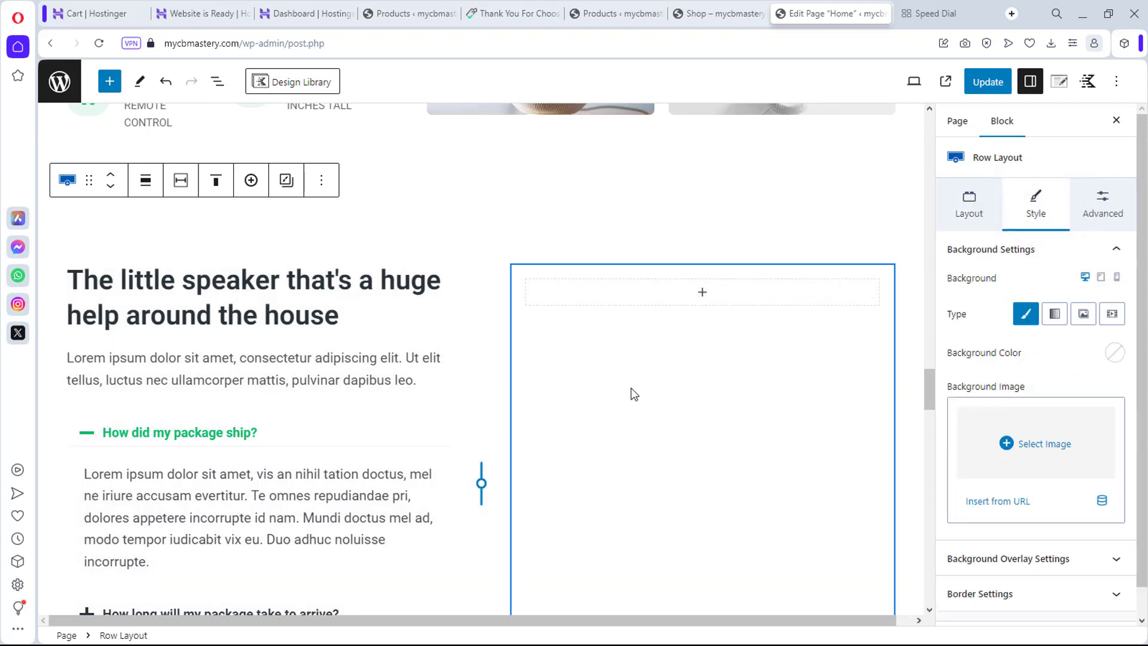
Step: Insert the graffiti speaker photo as an image block in the right column and enlarge it to 591 px
click(703, 293)
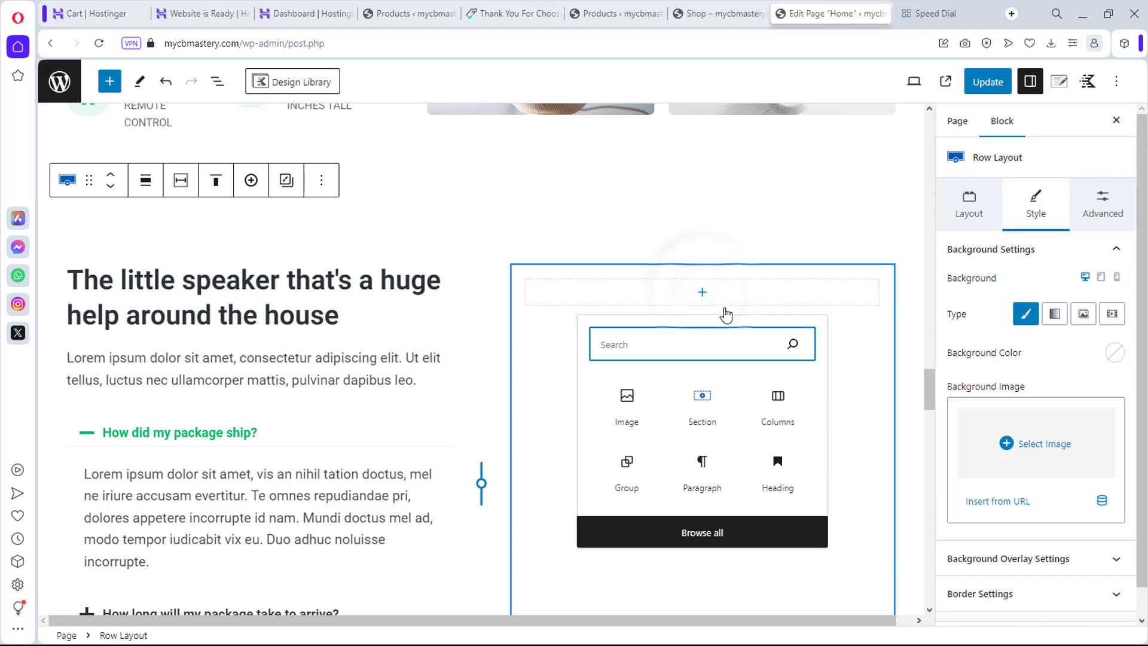
click(627, 401)
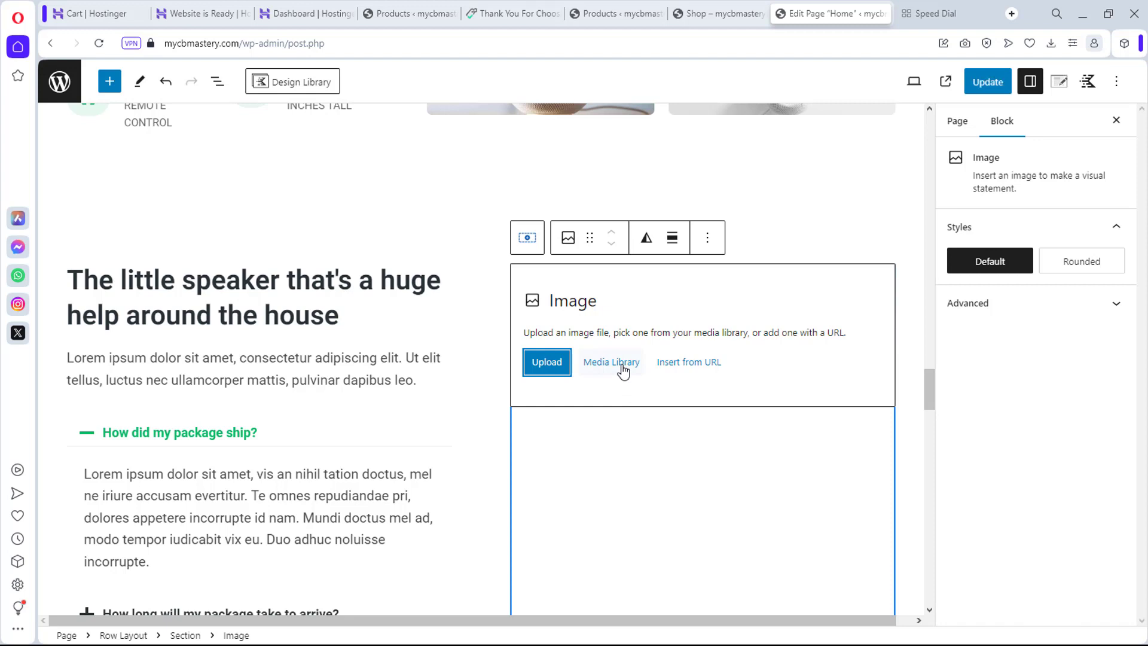
click(624, 371)
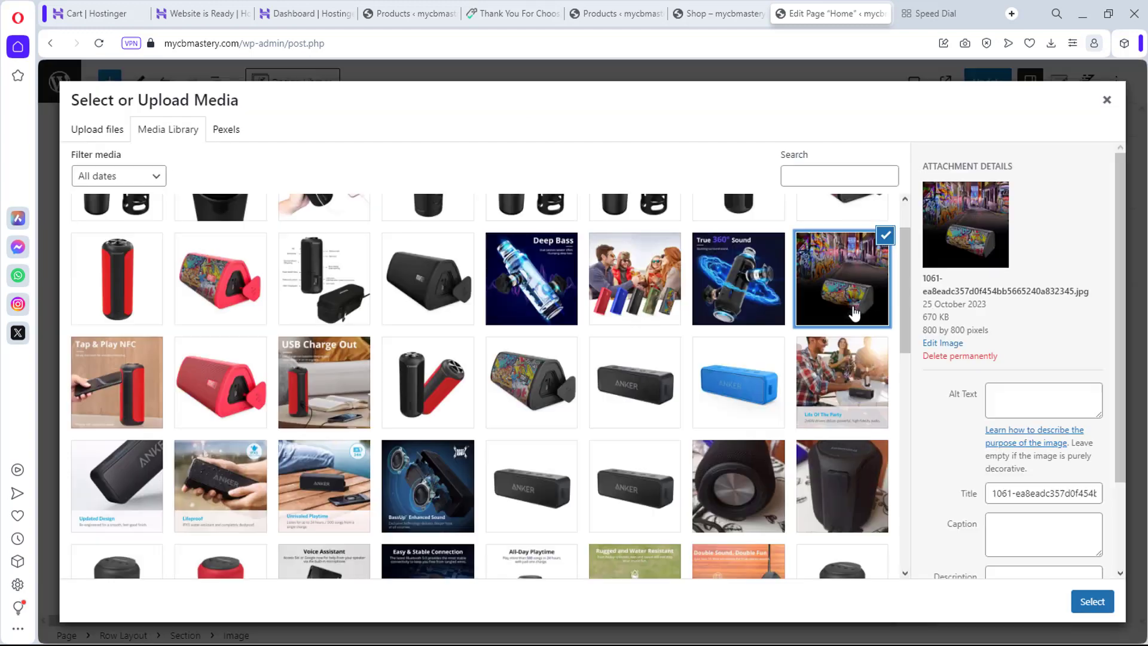
click(1111, 602)
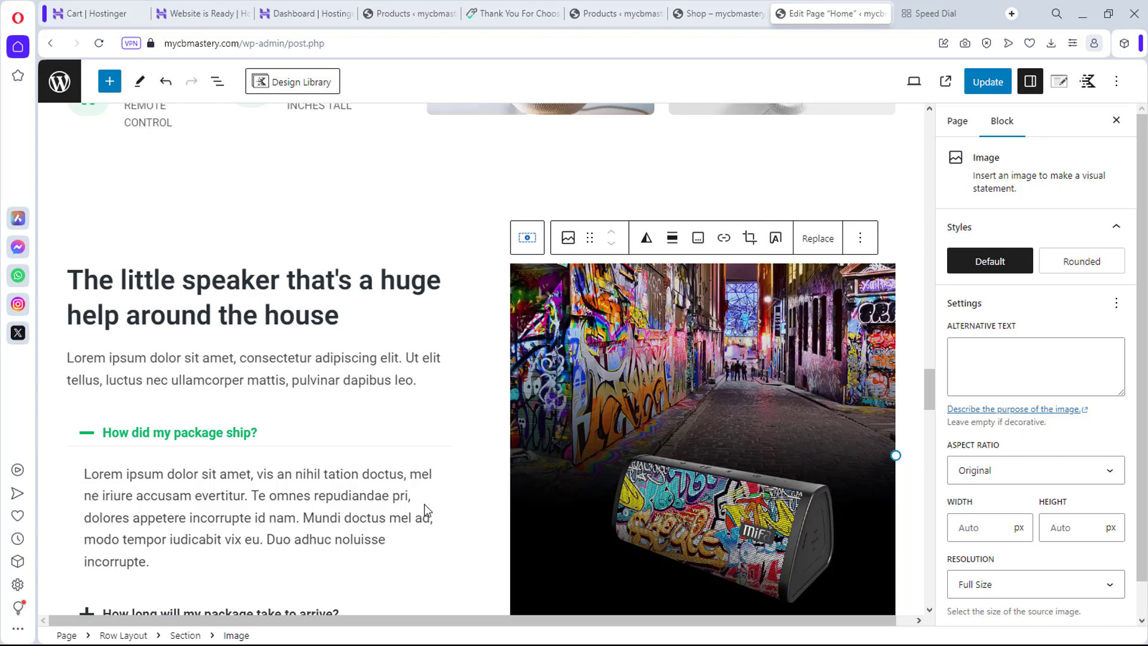
scroll(424, 503, down, 5)
scroll(639, 489, up, 4)
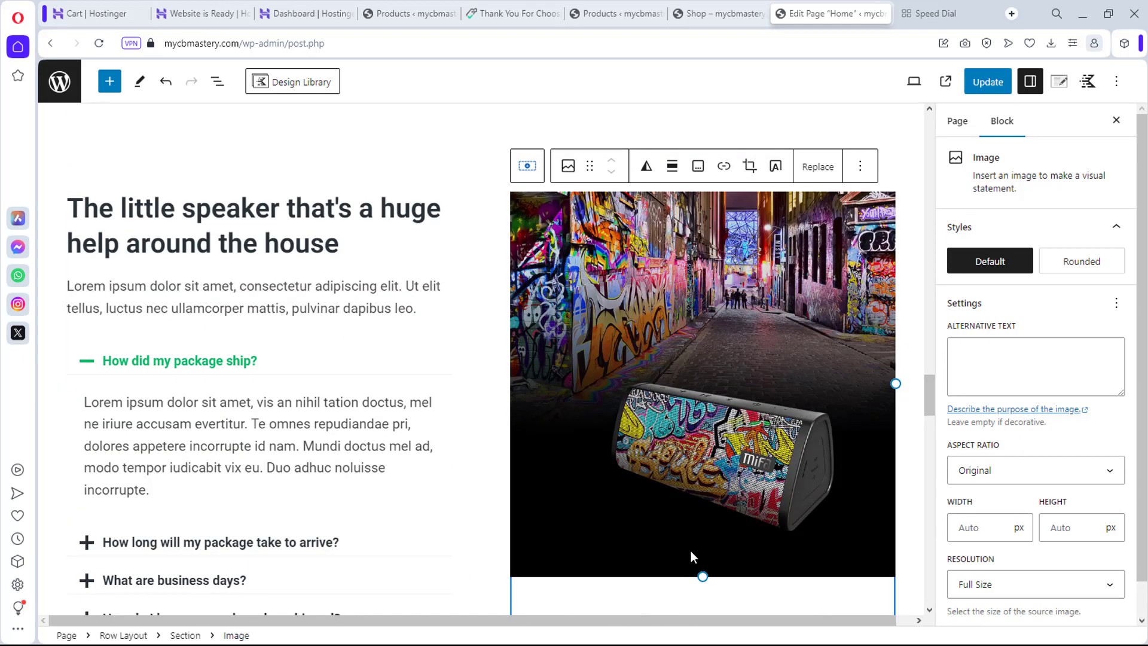
drag(704, 577, 730, 643)
scroll(476, 477, up, 9)
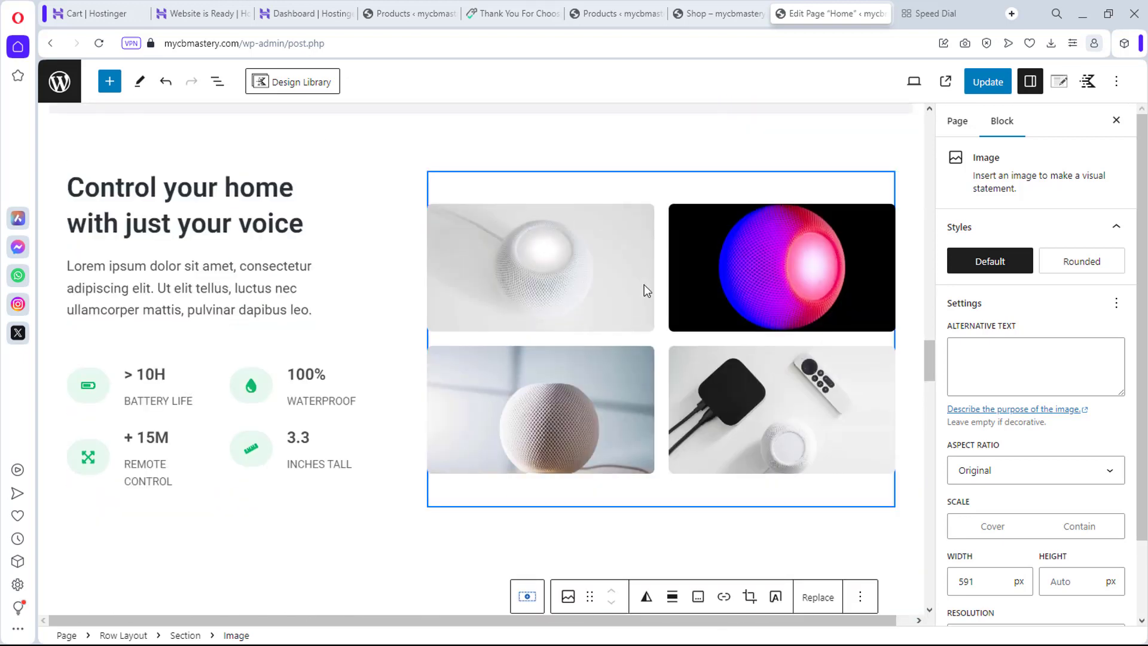
click(626, 195)
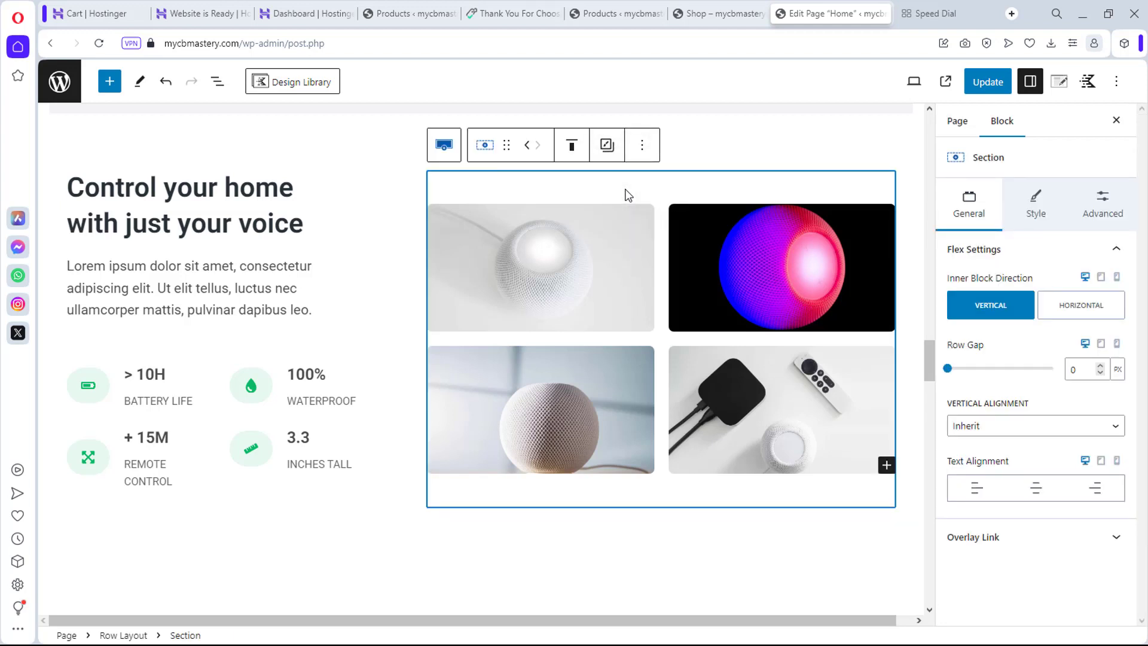
click(653, 218)
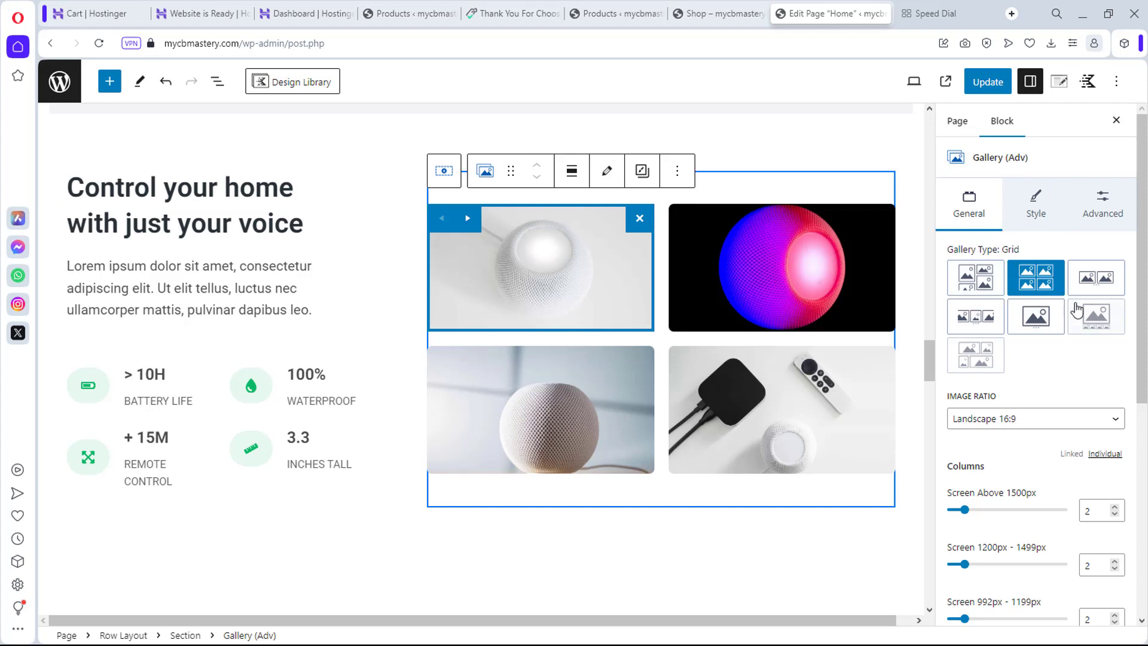
scroll(1077, 309, down, 1)
scroll(1075, 302, down, 5)
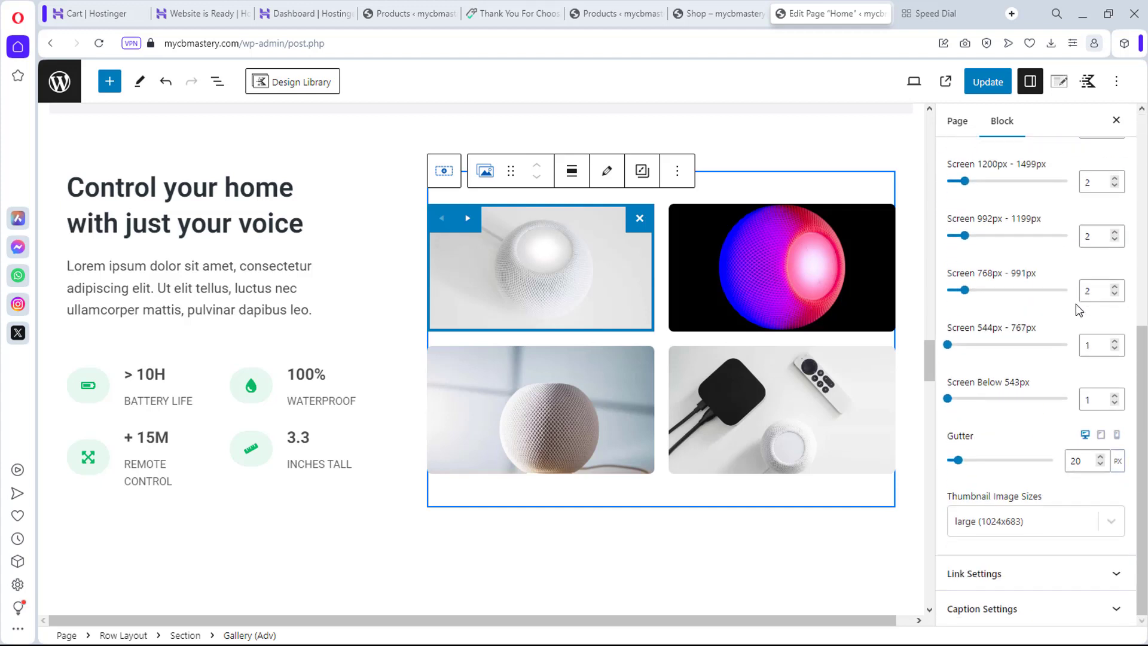
scroll(1075, 304, up, 5)
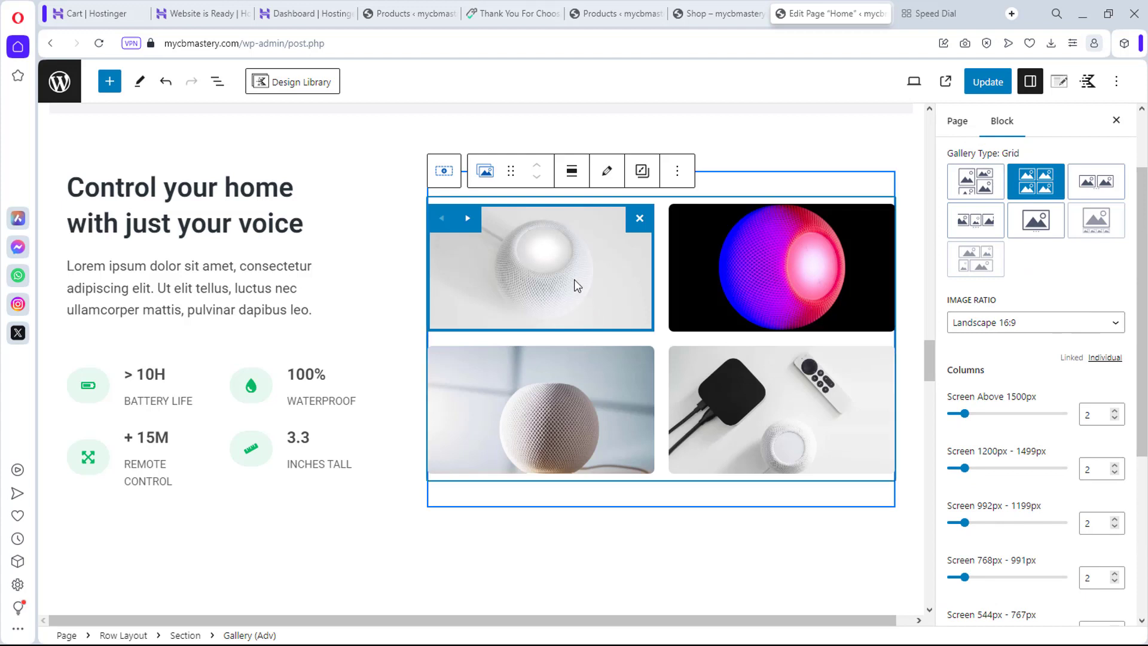
Step: Add the red cylindrical, Updated Design black, graffiti triangular and red triangular speaker photos to the gallery
click(604, 177)
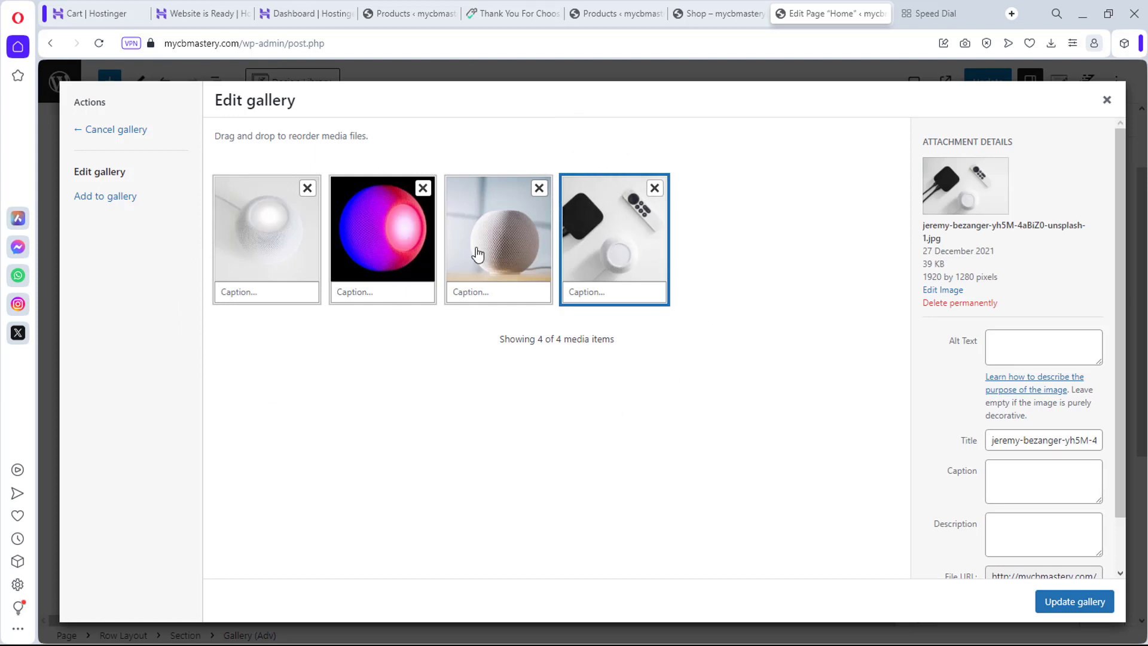
click(101, 201)
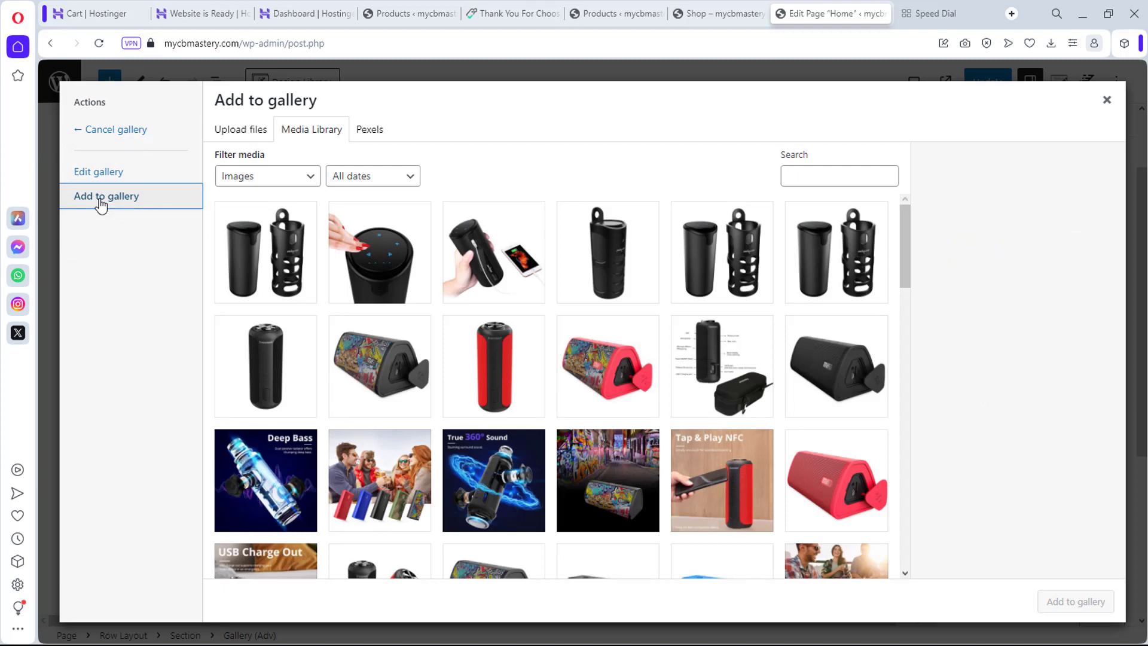
scroll(345, 308, down, 6)
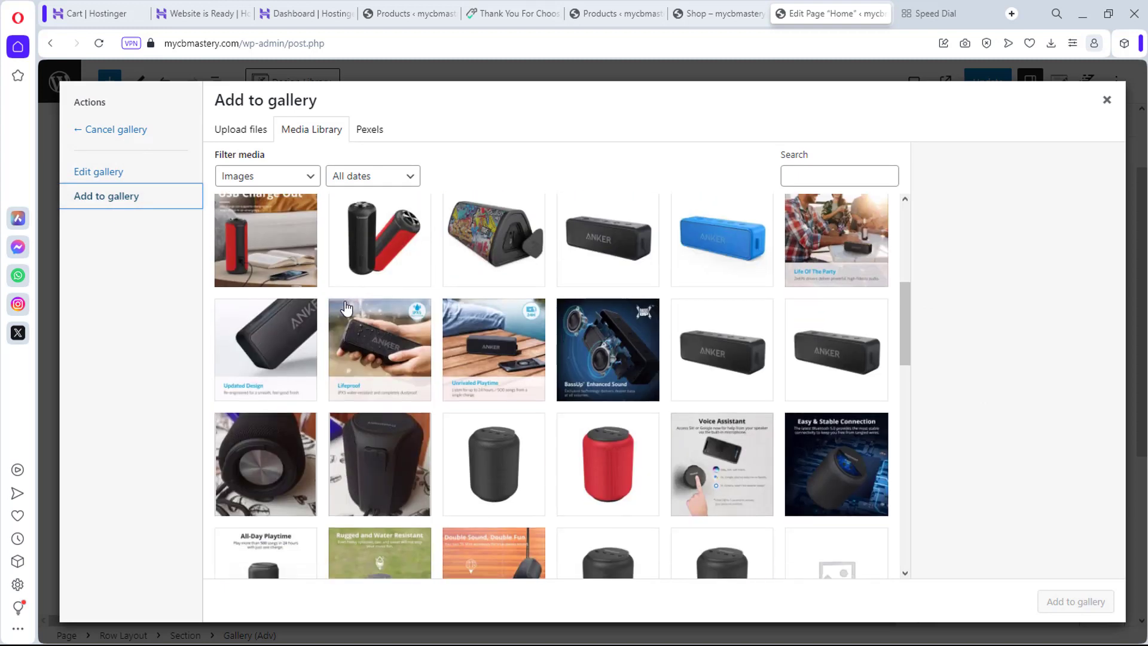
scroll(346, 308, down, 2)
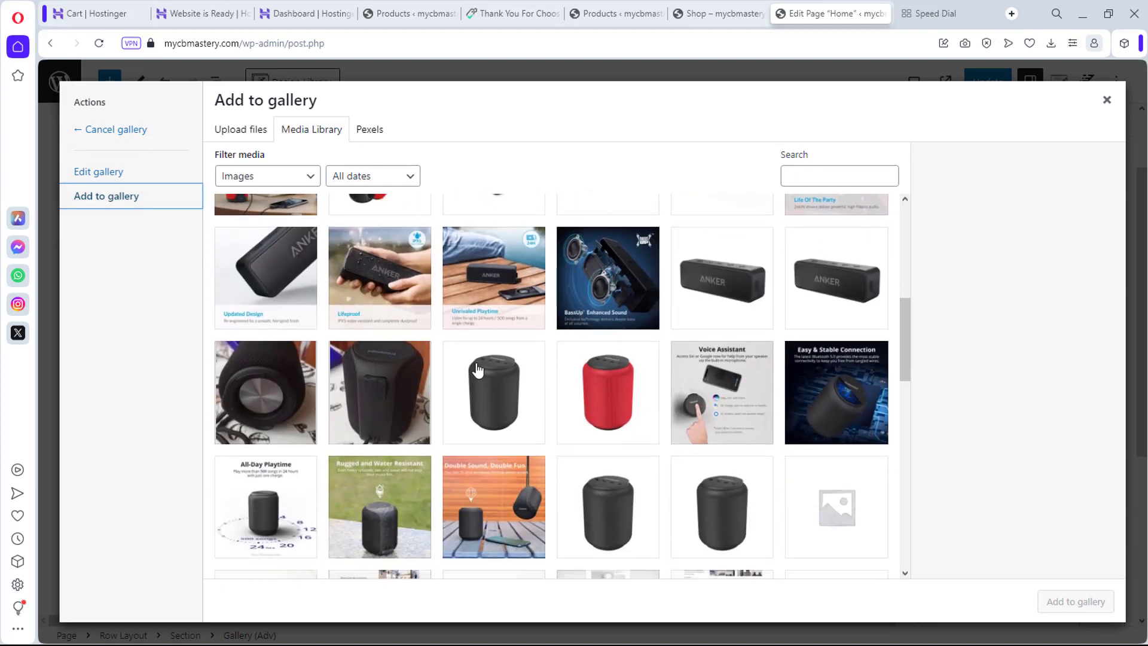
click(610, 411)
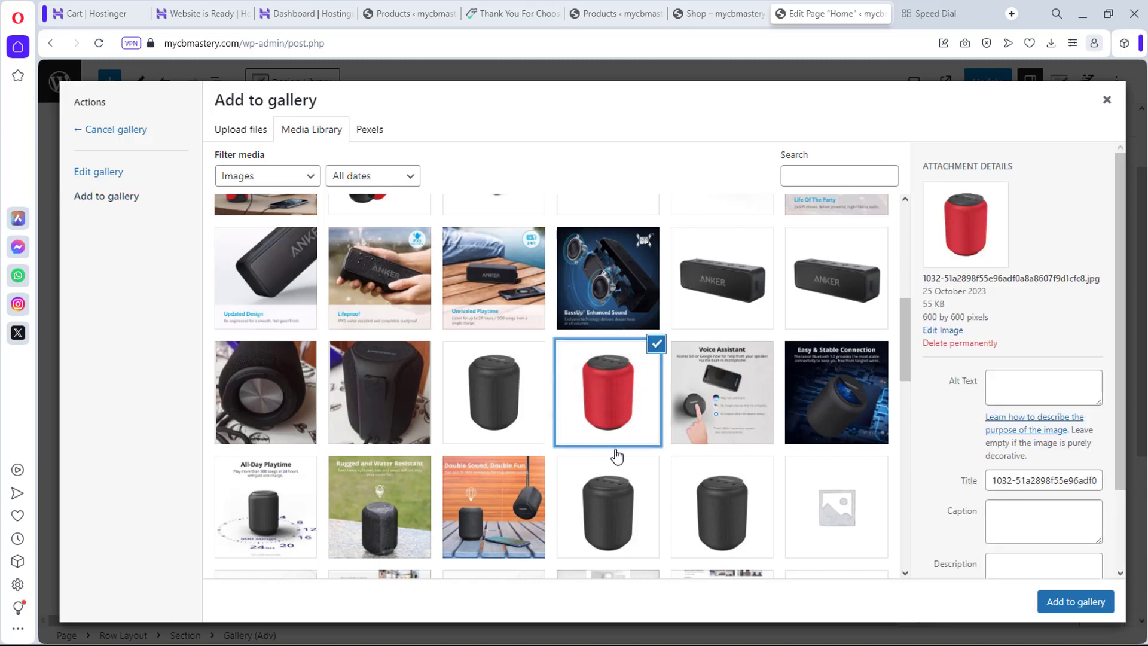
scroll(629, 481, up, 2)
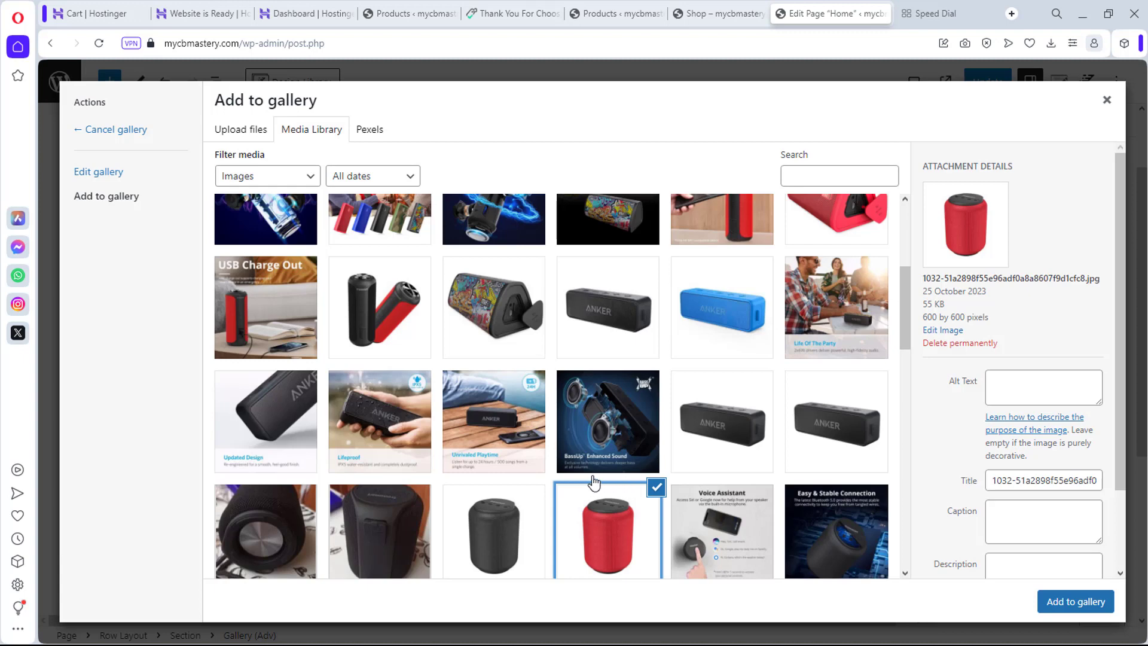
click(290, 423)
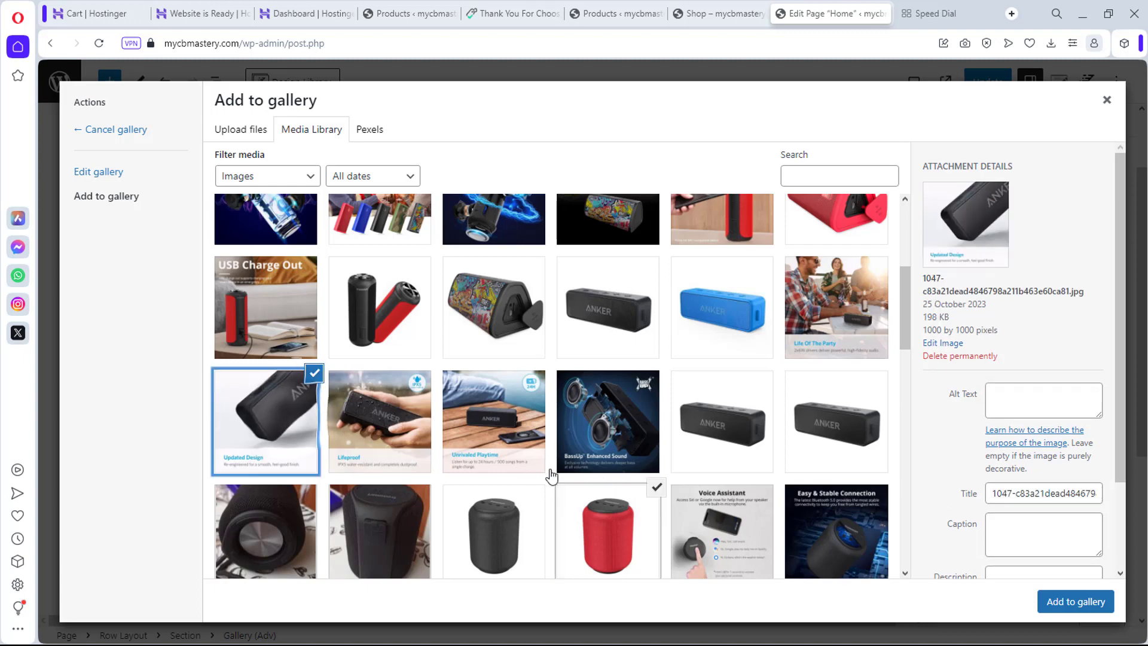
scroll(551, 474, up, 2)
click(492, 449)
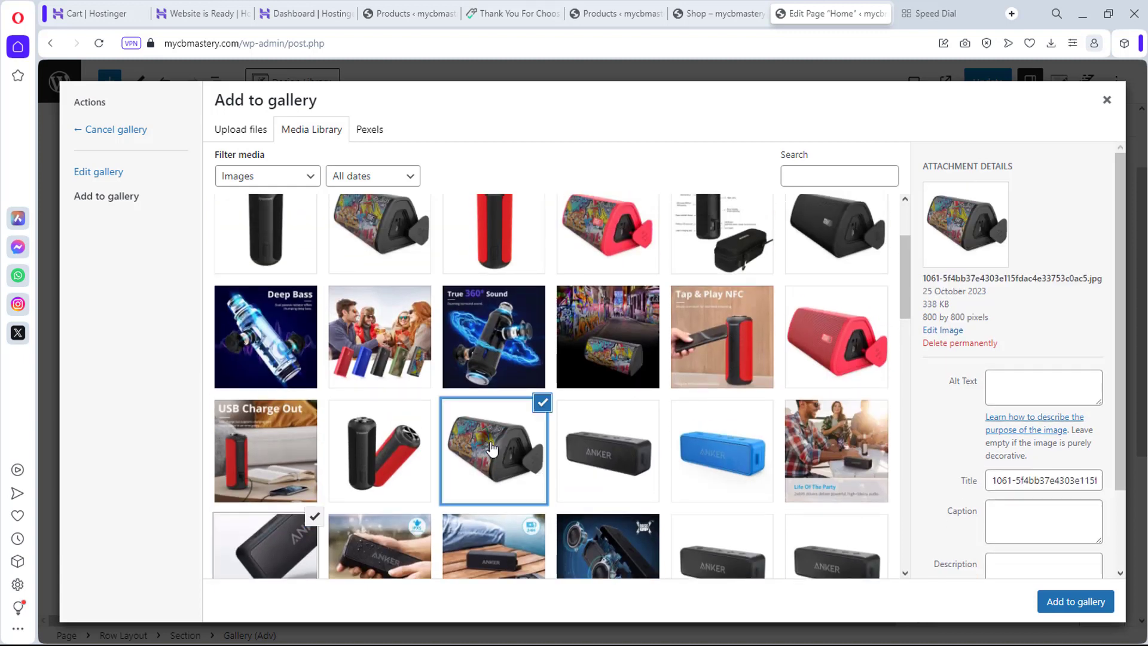
click(833, 338)
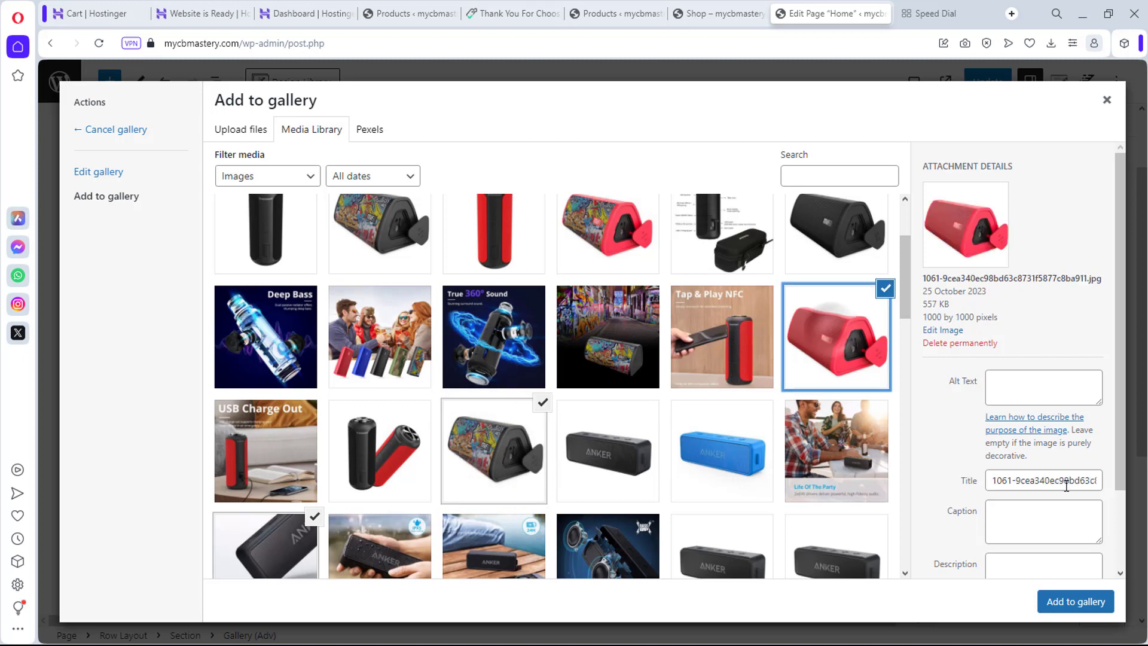
click(1079, 603)
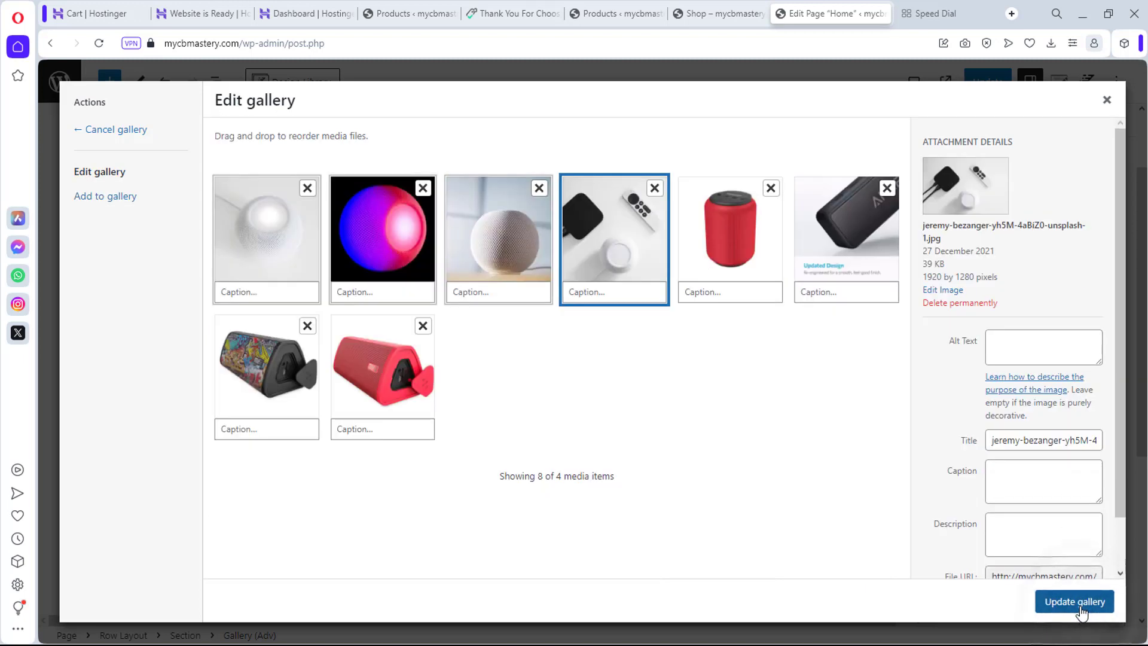
Step: Remove the white, purple, grey and box-and-remote photos and save the four-speaker gallery
click(307, 191)
click(307, 190)
click(308, 190)
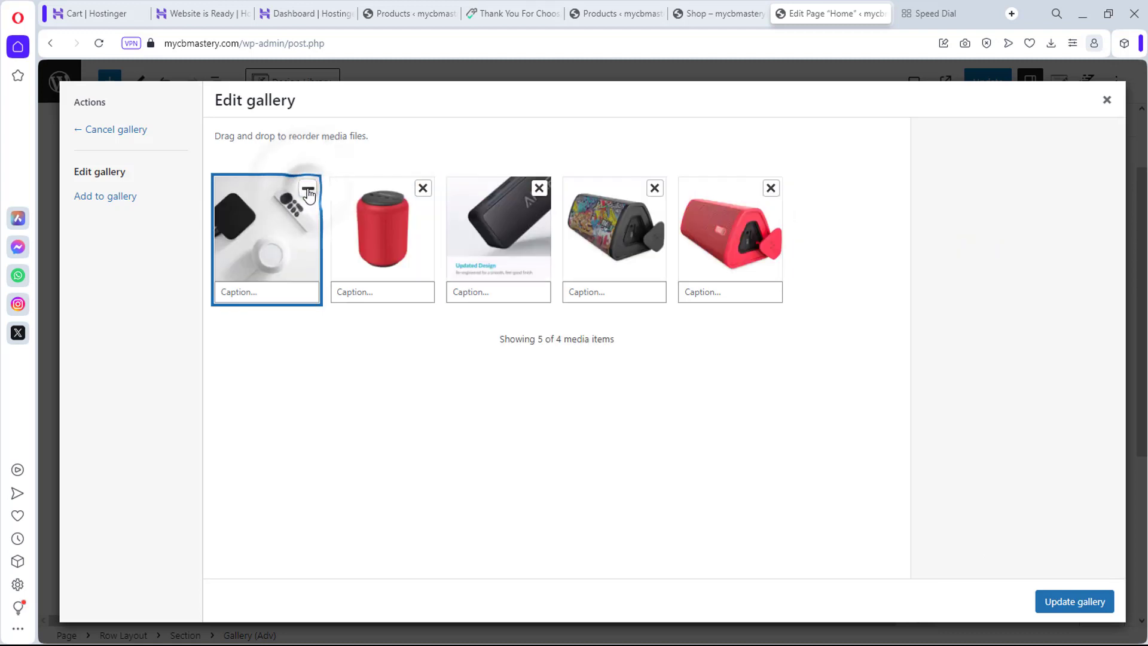
click(307, 190)
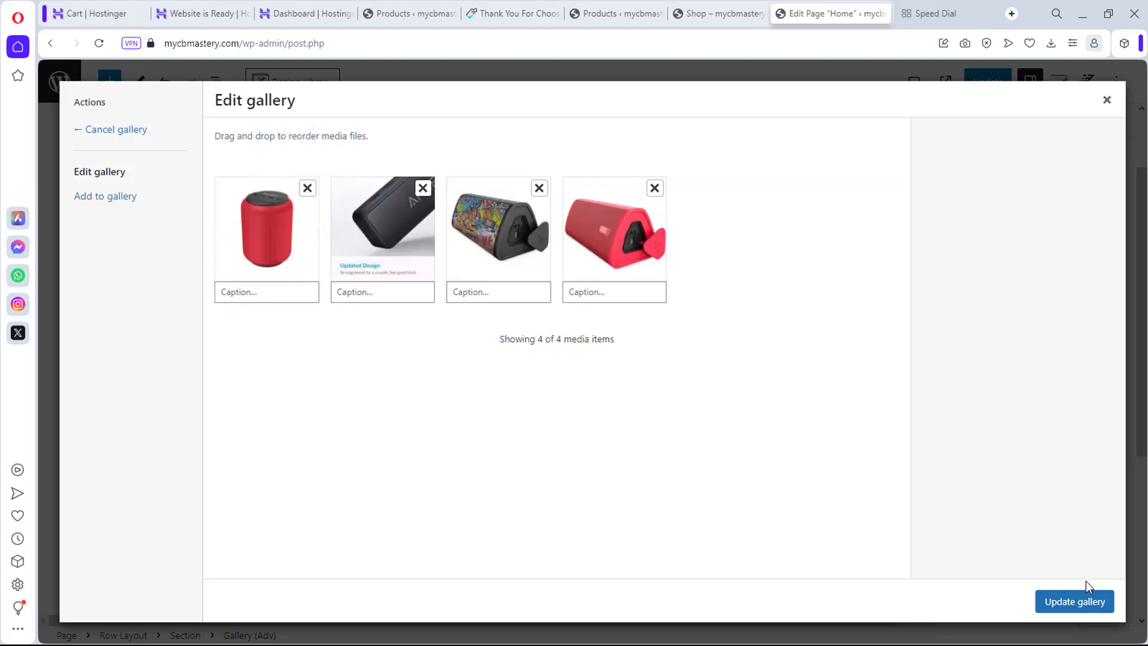
click(1088, 603)
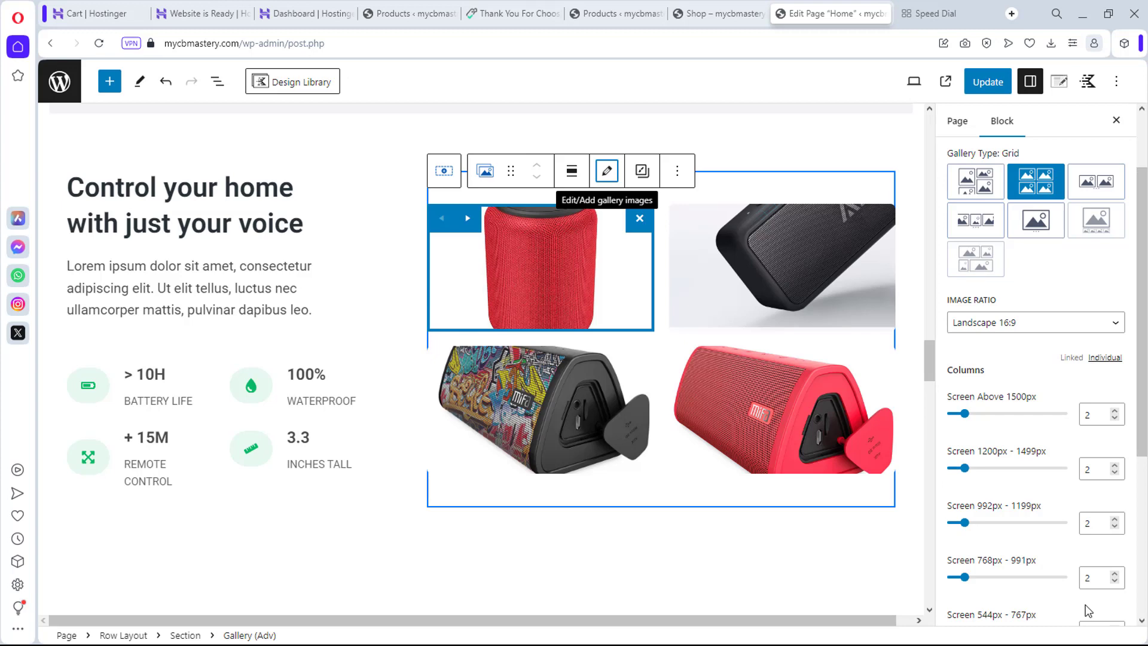
Step: Save the Home page with Ctrl+S and Update until 'Page updated' appears
key(ctrl+s)
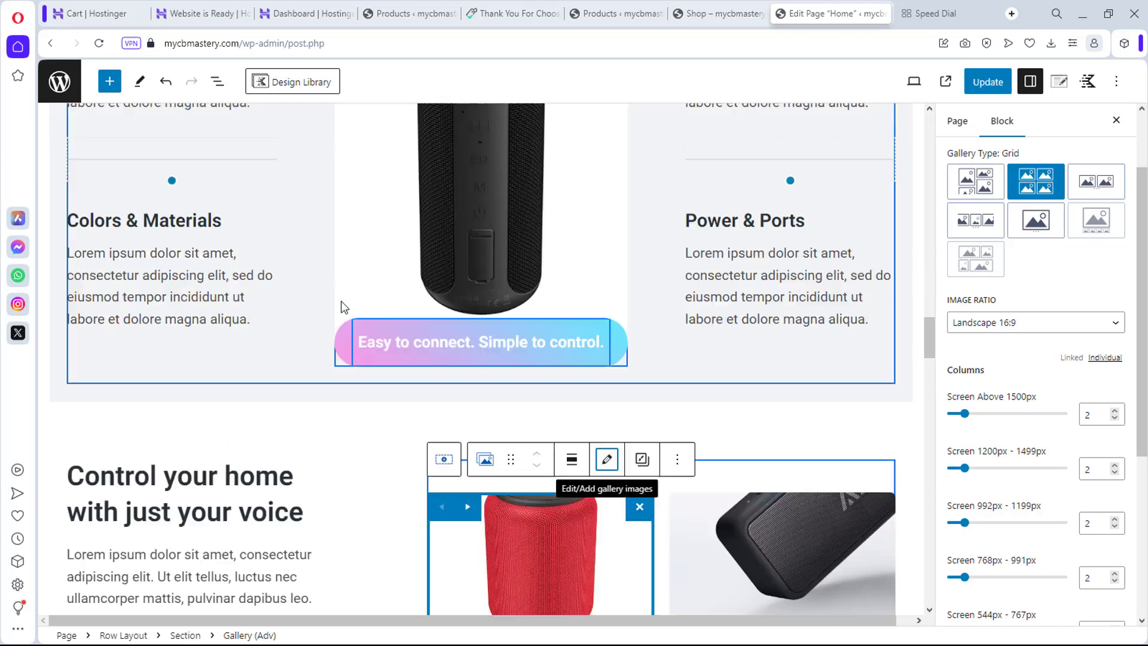
scroll(341, 302, up, 15)
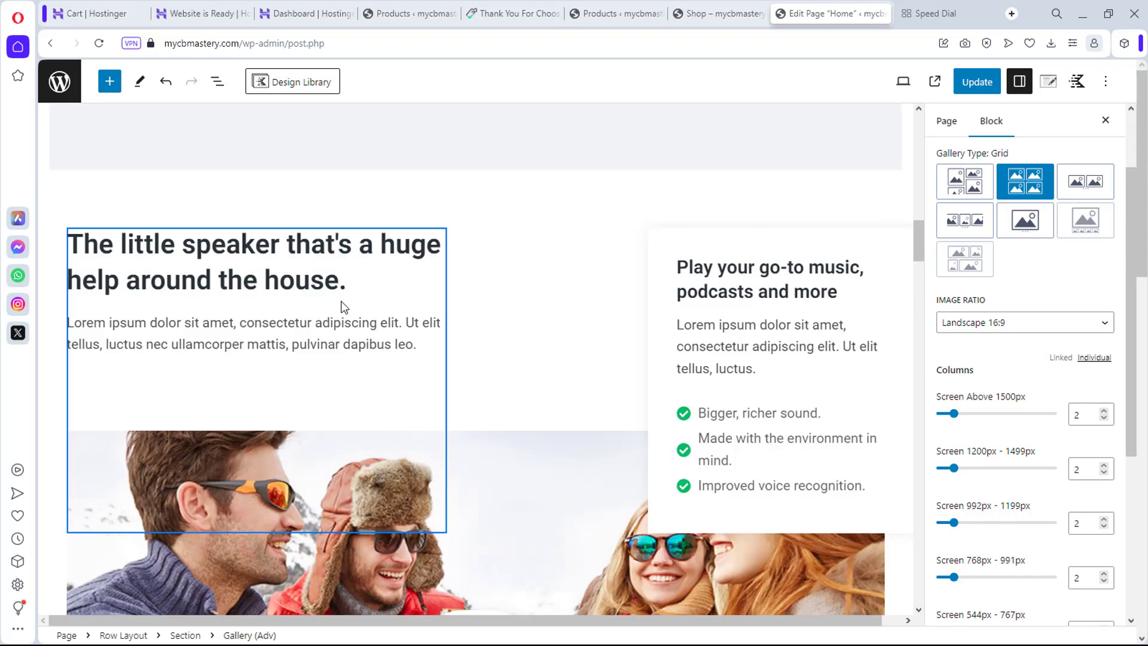
scroll(344, 306, up, 5)
scroll(344, 307, up, 10)
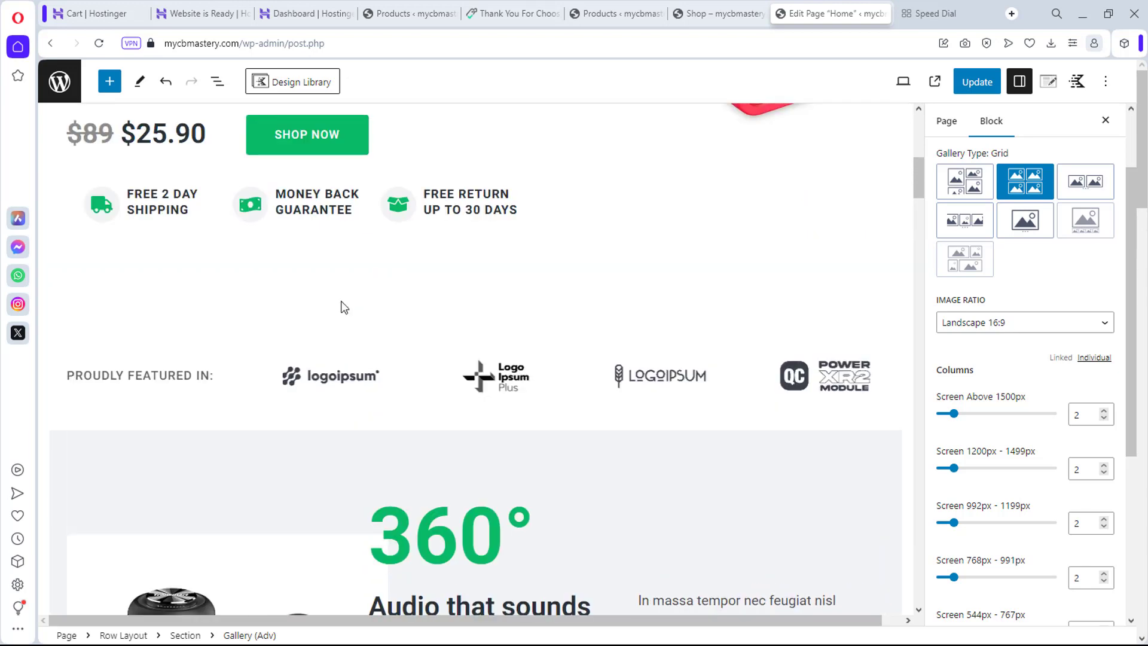
scroll(343, 302, up, 3)
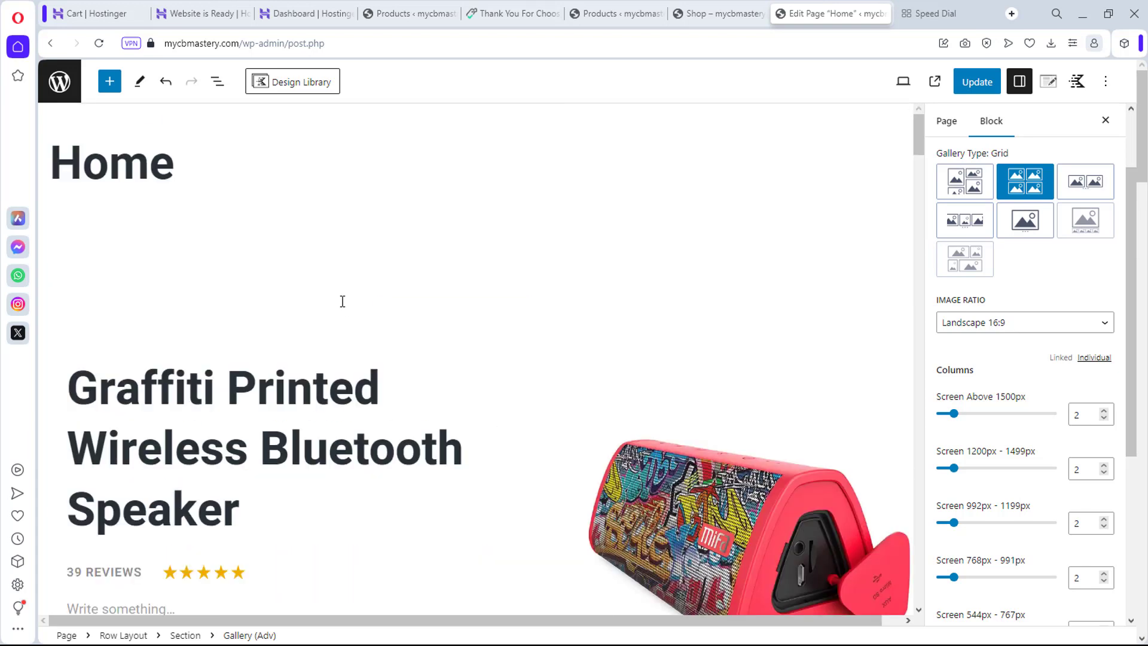
click(979, 82)
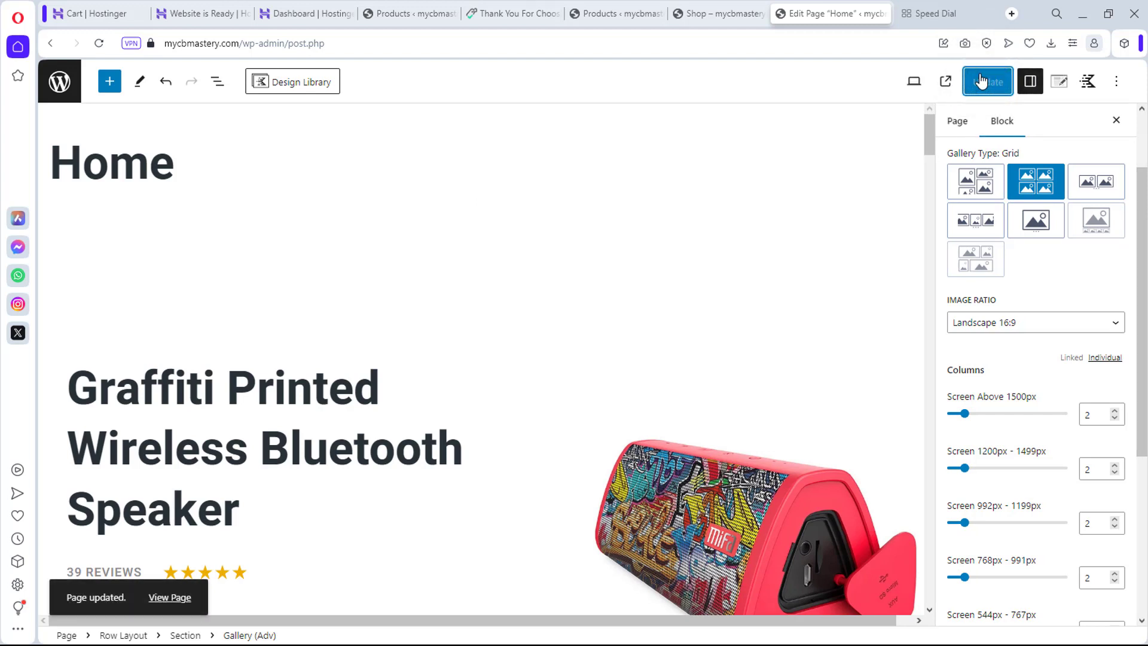
Step: View the published Home page and scroll down to the four-speaker product grid
click(180, 597)
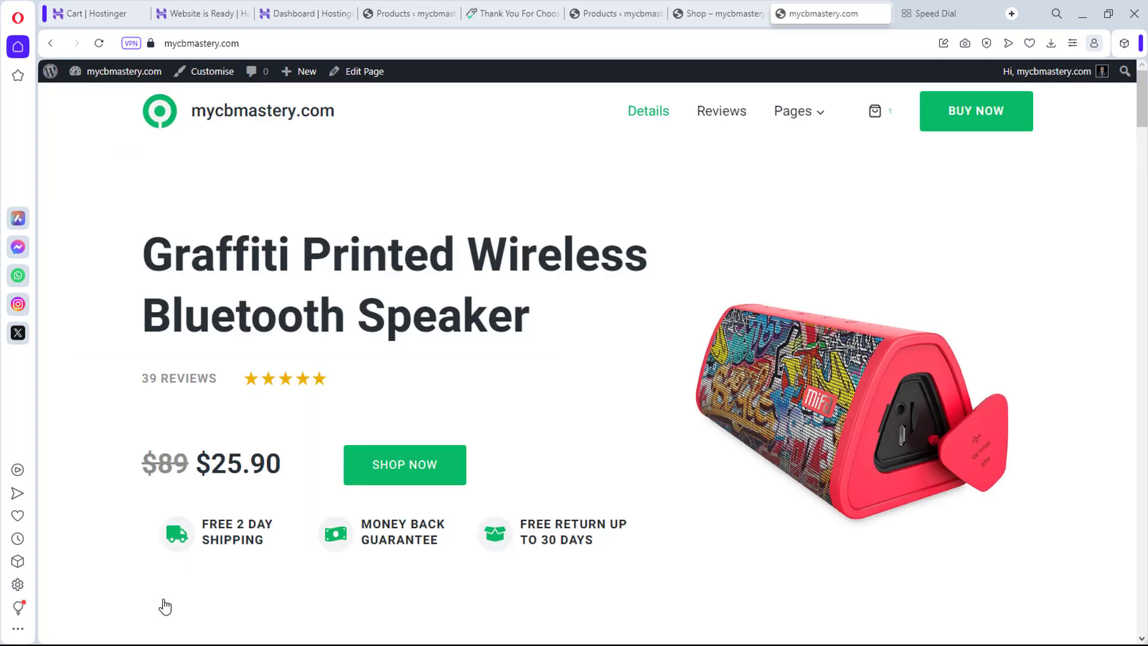
scroll(708, 390, down, 15)
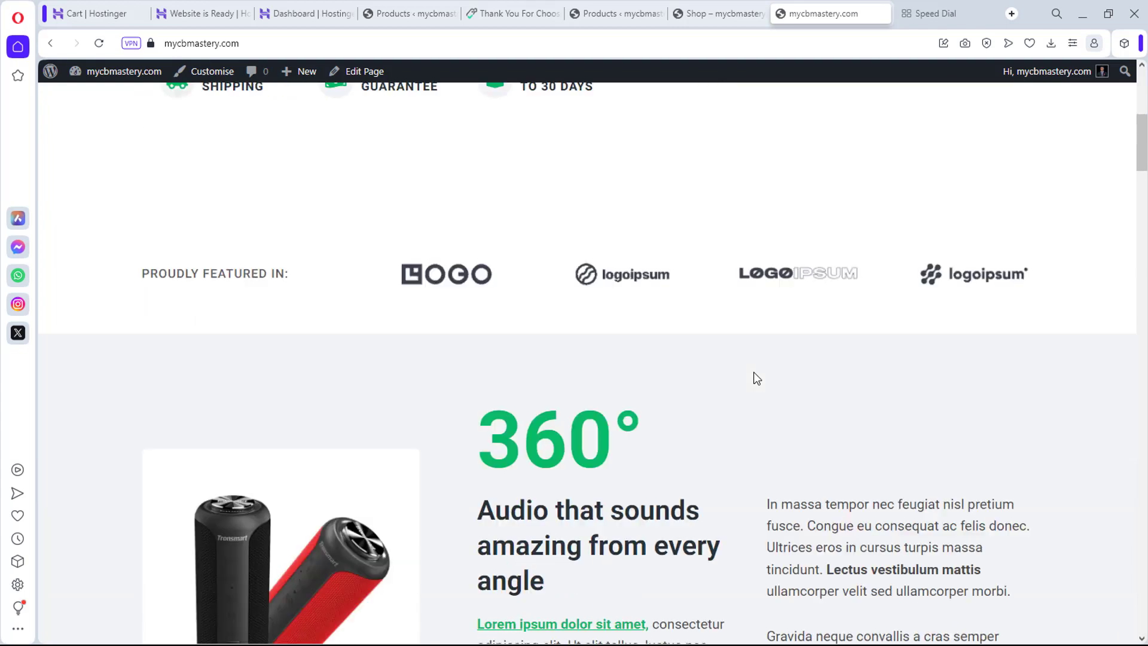
scroll(755, 378, down, 20)
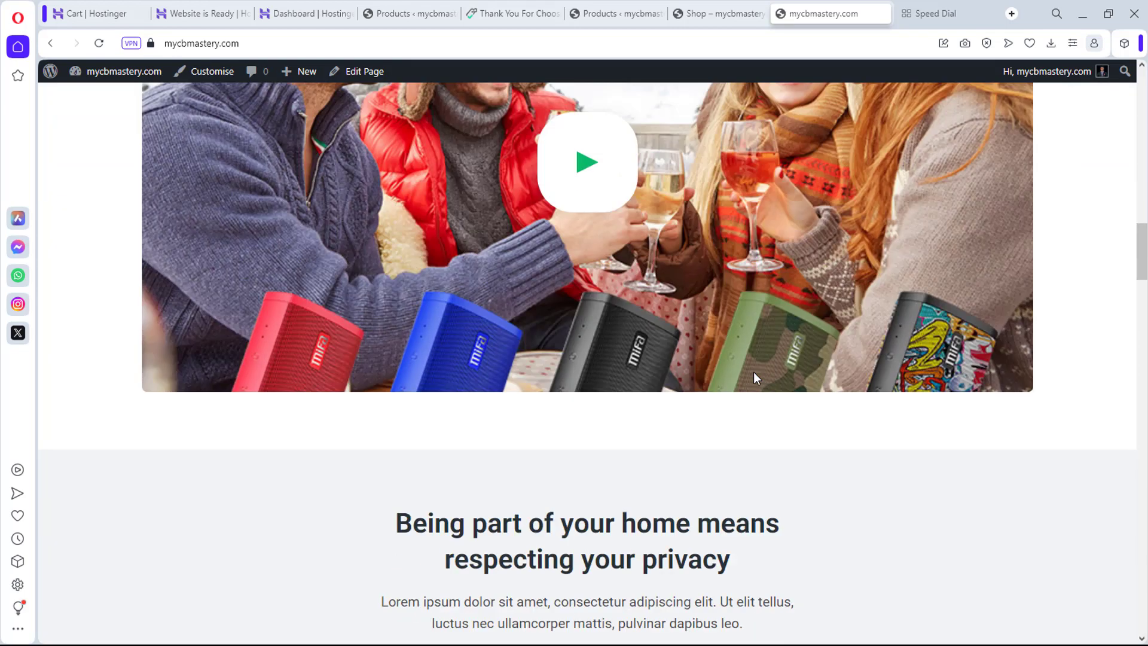
scroll(755, 378, down, 5)
scroll(755, 378, up, 5)
scroll(756, 378, down, 11)
scroll(754, 378, down, 18)
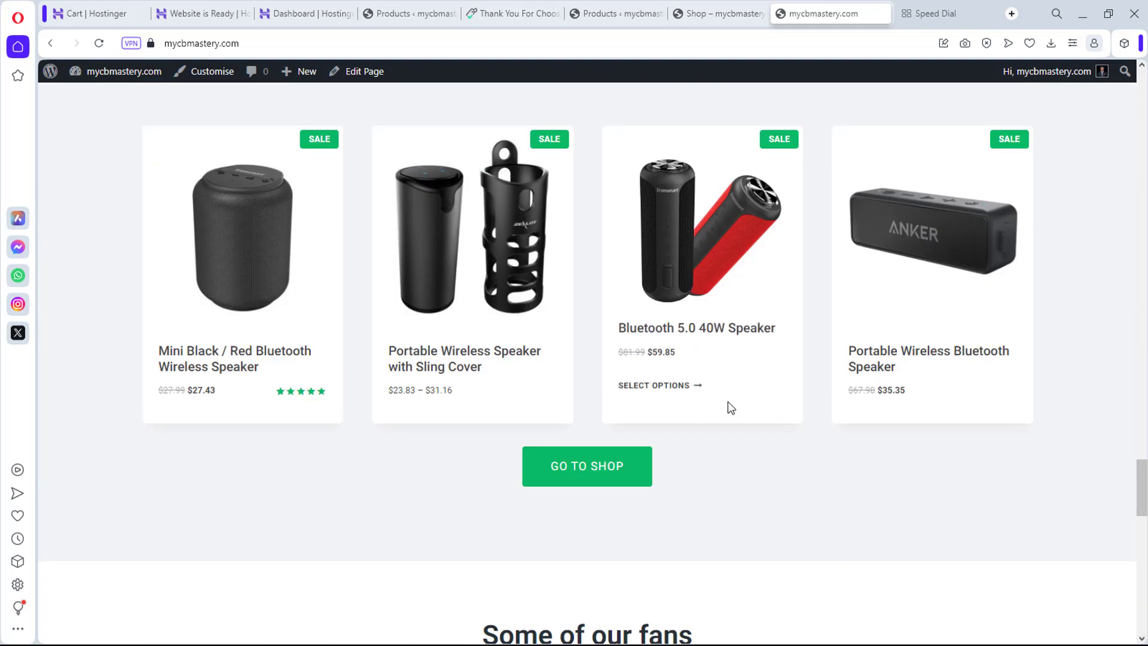
mouse_move(233, 372)
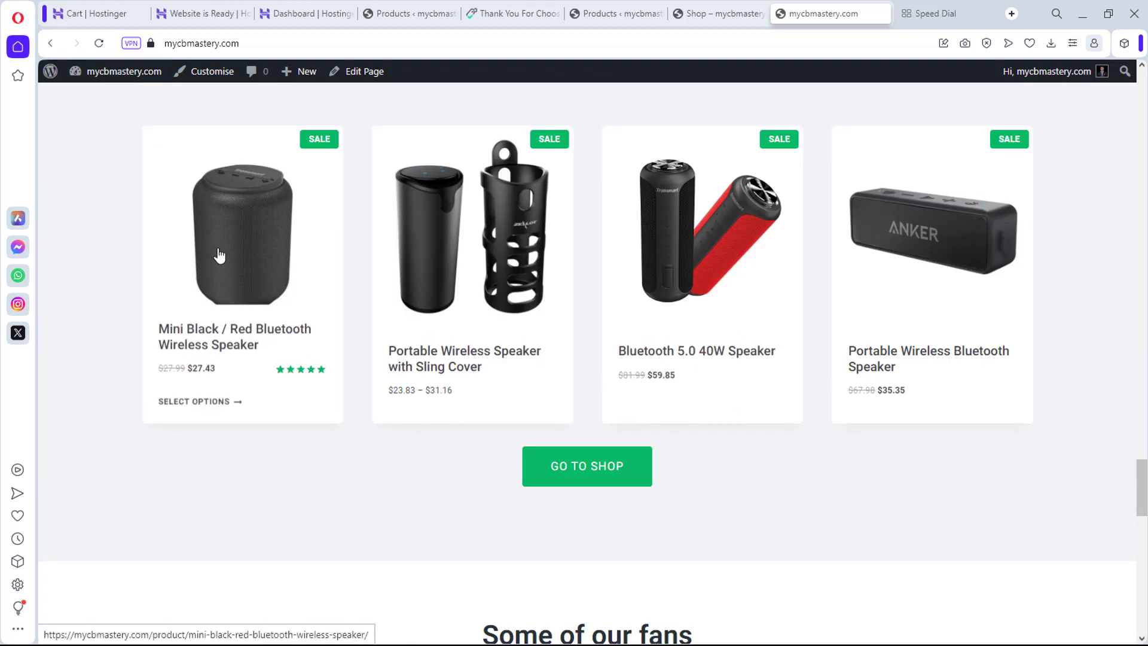
Step: Read through the Mini Black / Red Bluetooth Wireless Speaker product page, then return to the product list
click(214, 345)
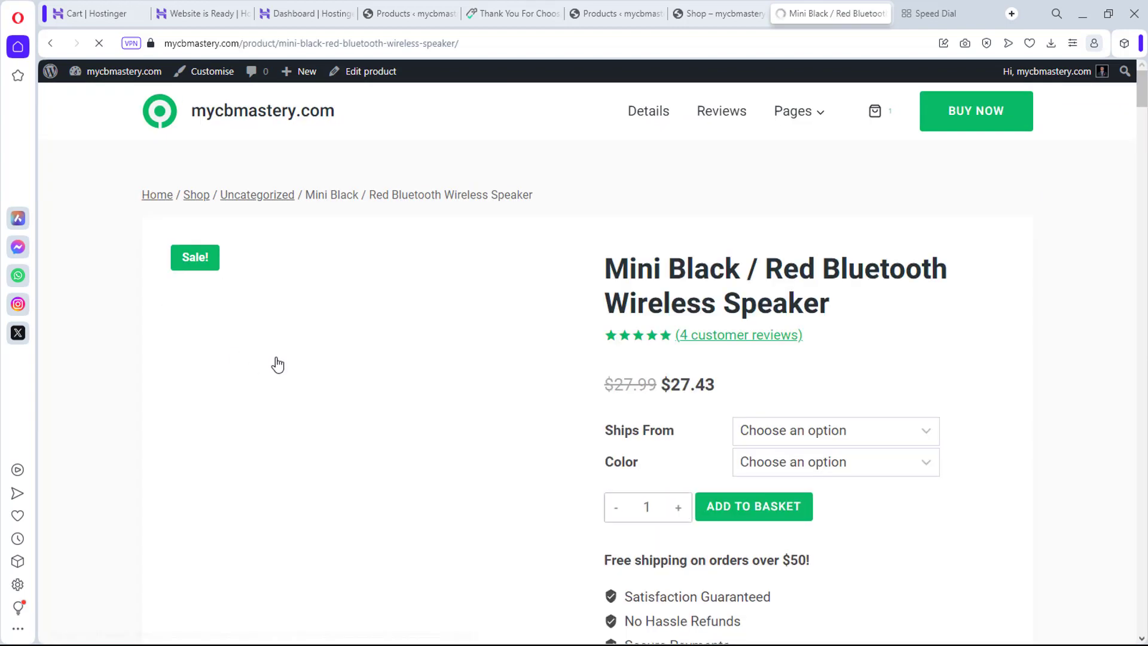
scroll(371, 357, down, 7)
scroll(373, 365, down, 20)
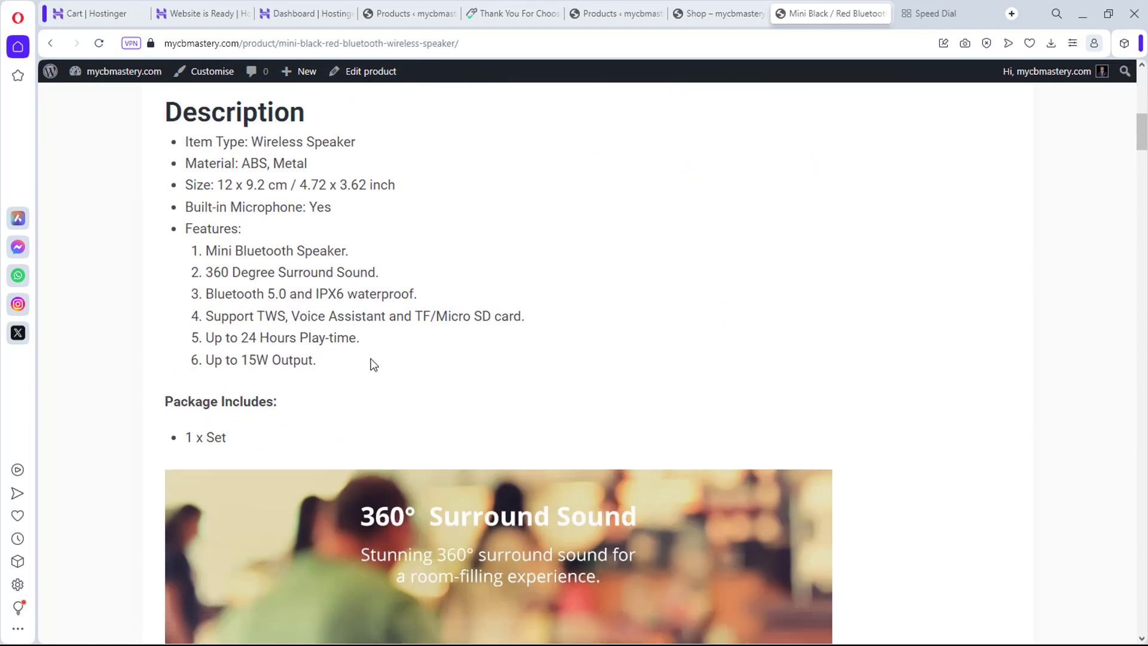
scroll(372, 365, down, 20)
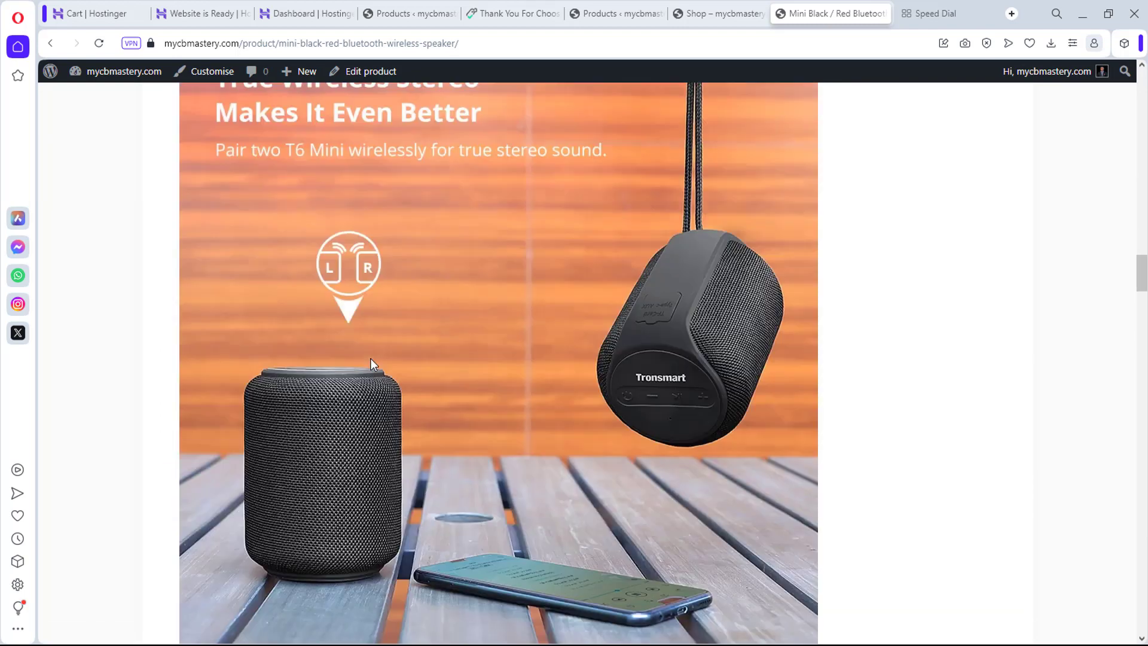
scroll(372, 364, down, 20)
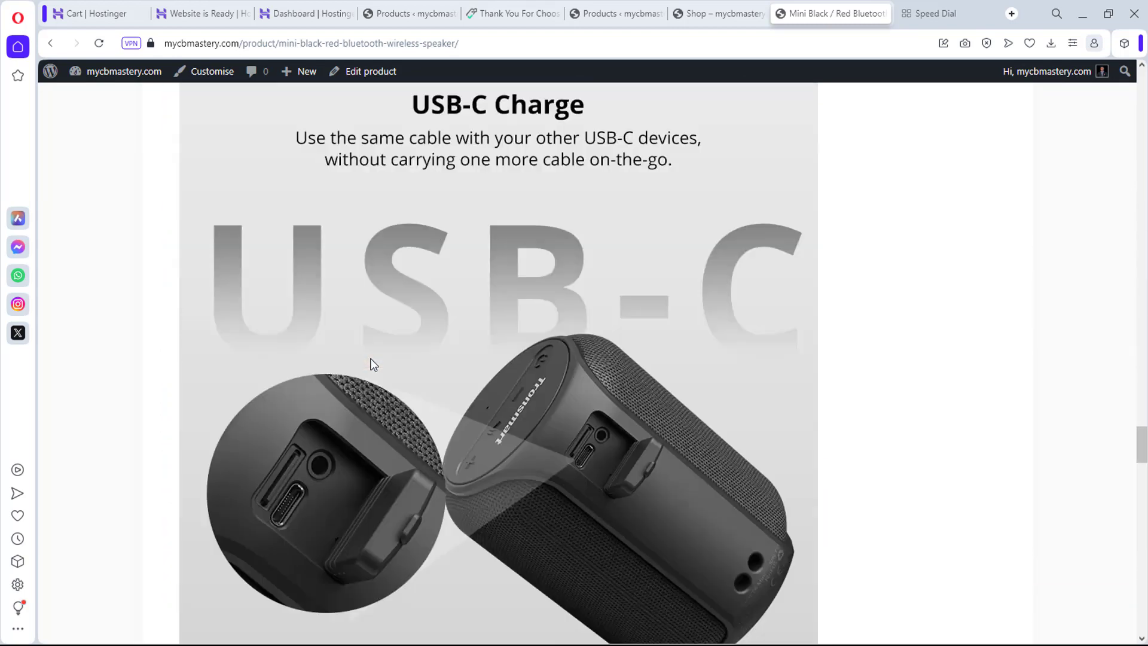
scroll(373, 365, down, 10)
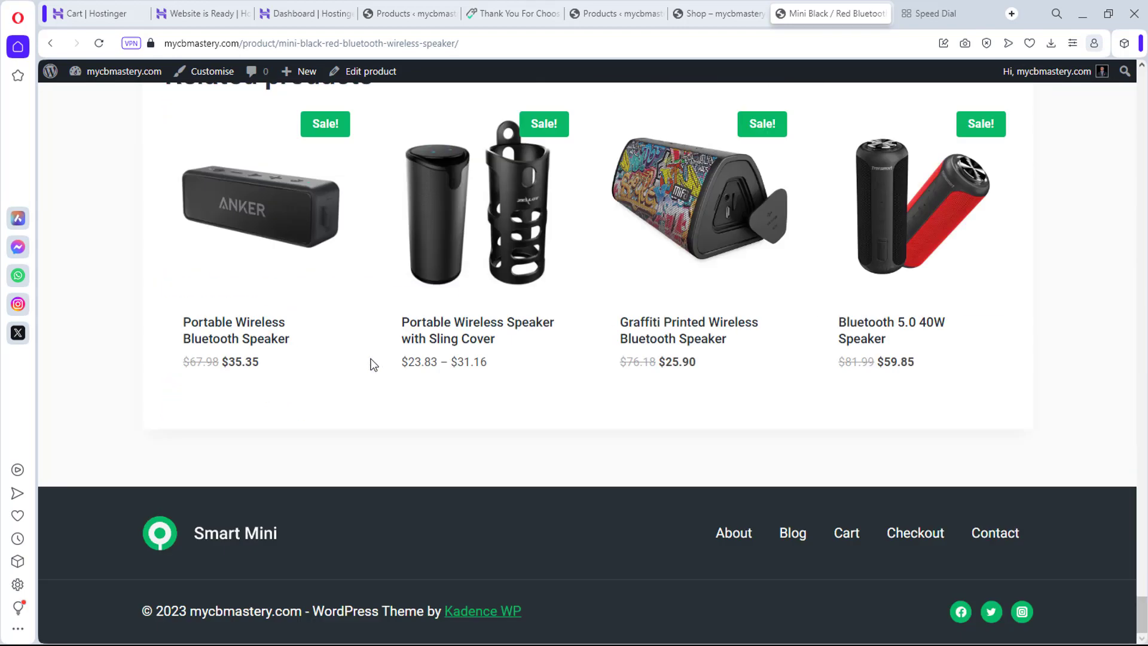
scroll(373, 365, up, 8)
scroll(374, 365, down, 7)
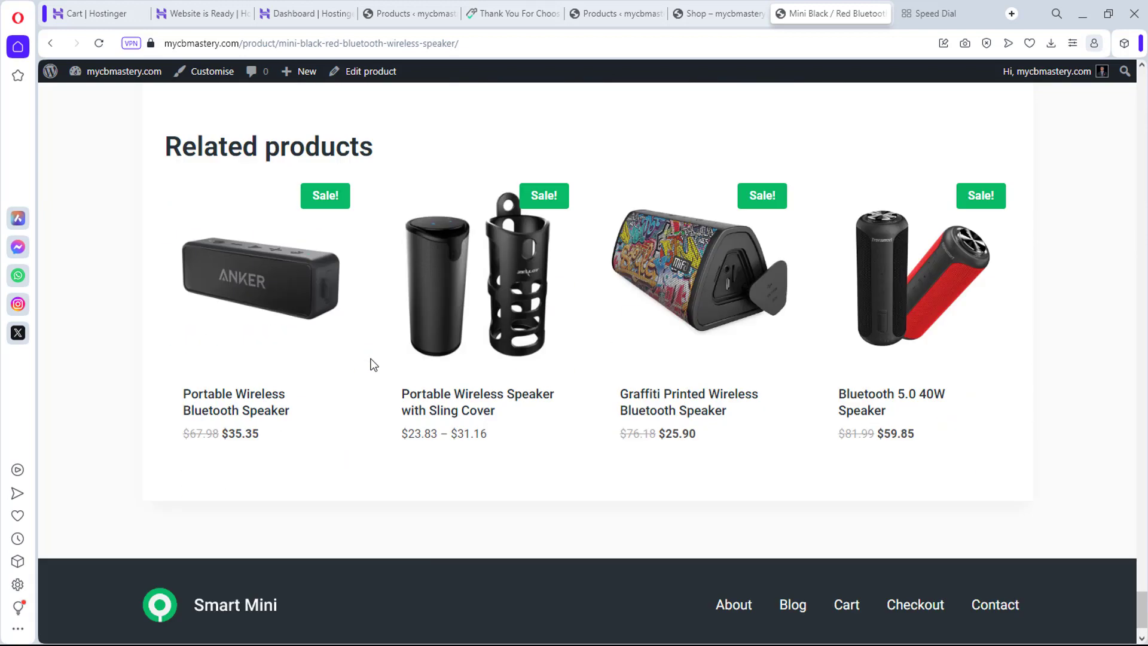
scroll(451, 261, up, 12)
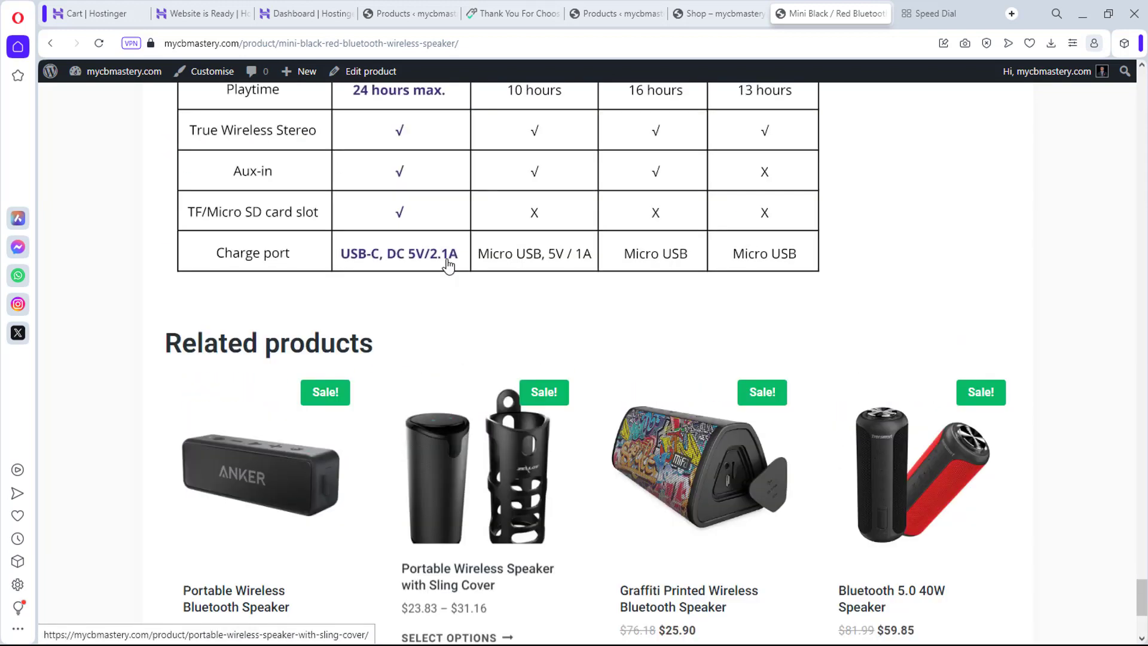
scroll(449, 265, up, 15)
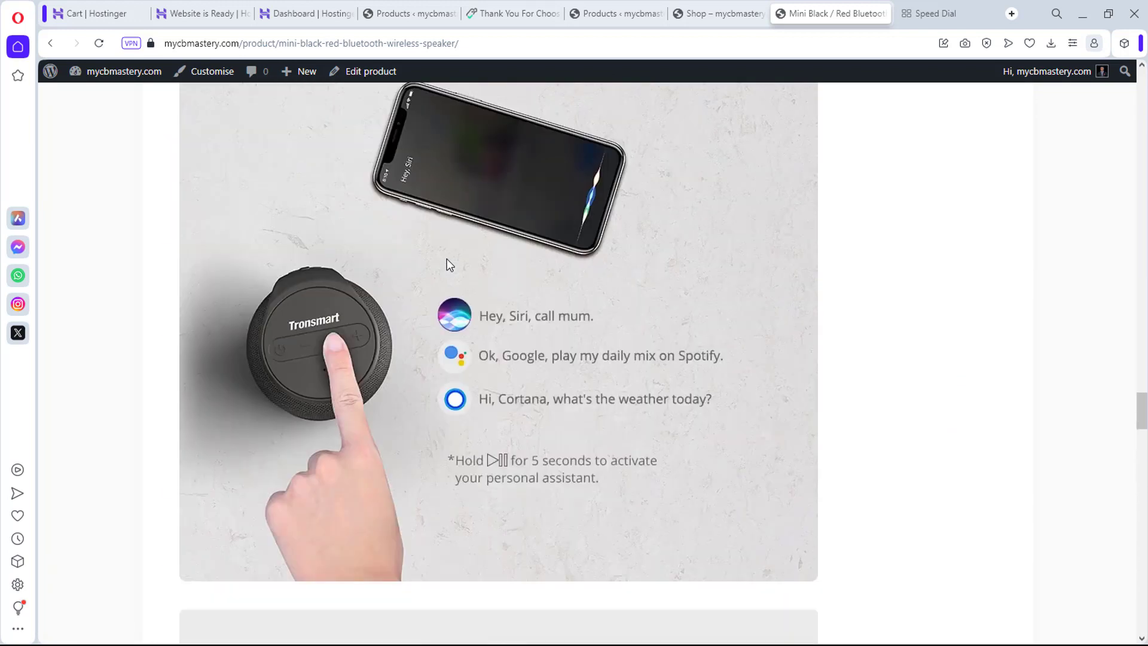
scroll(449, 265, up, 15)
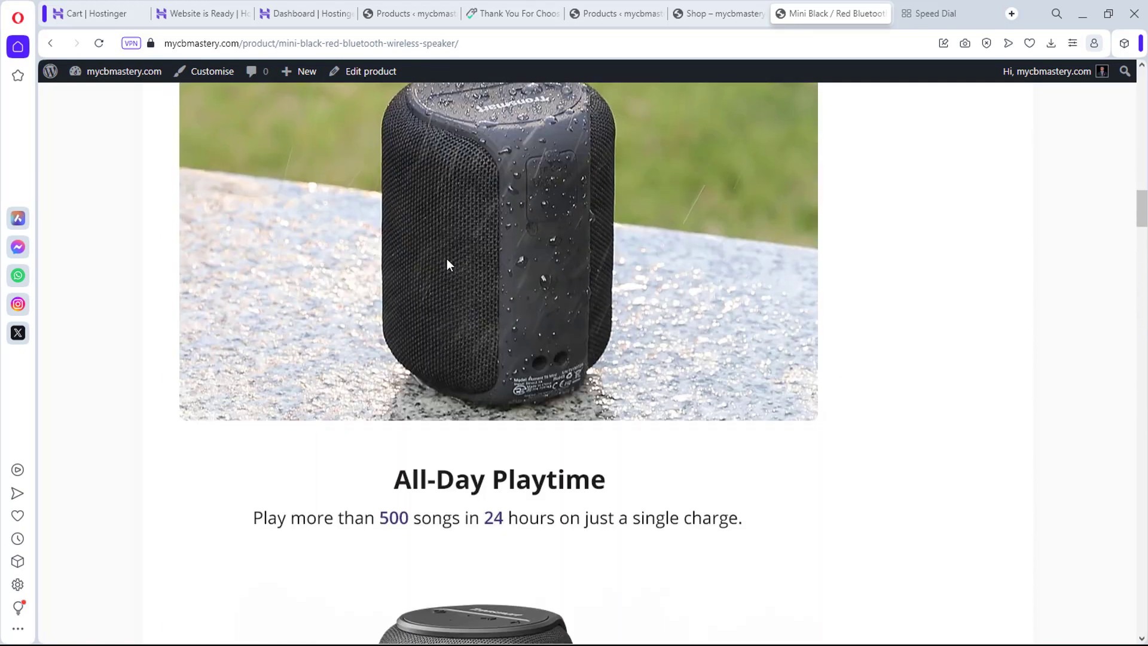
scroll(446, 259, up, 15)
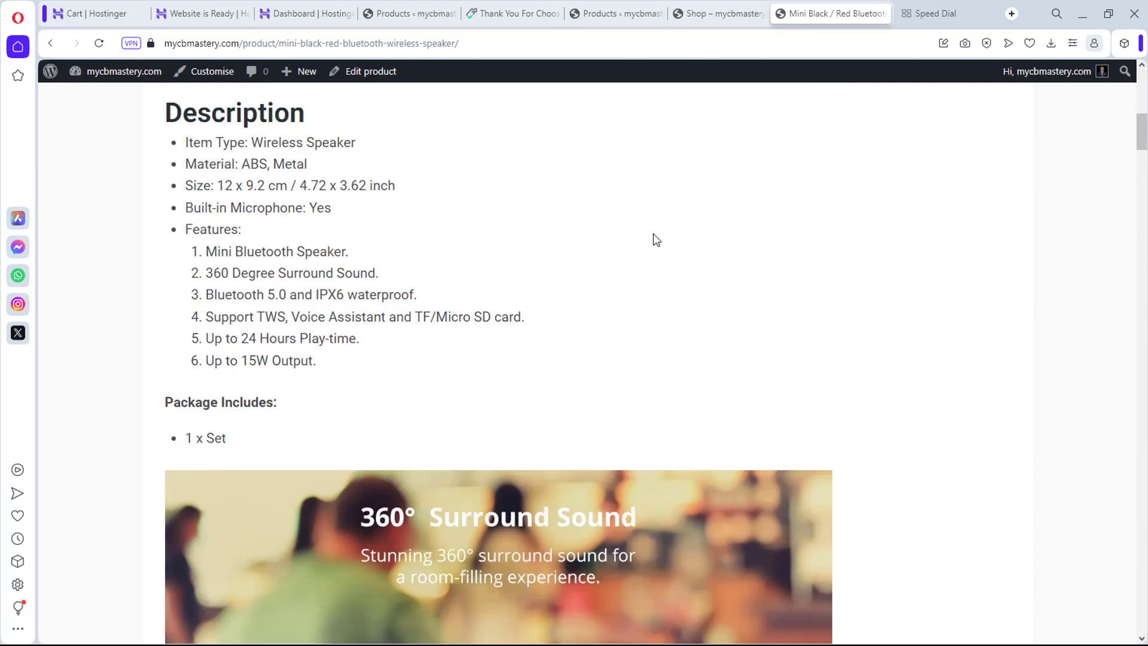
click(616, 13)
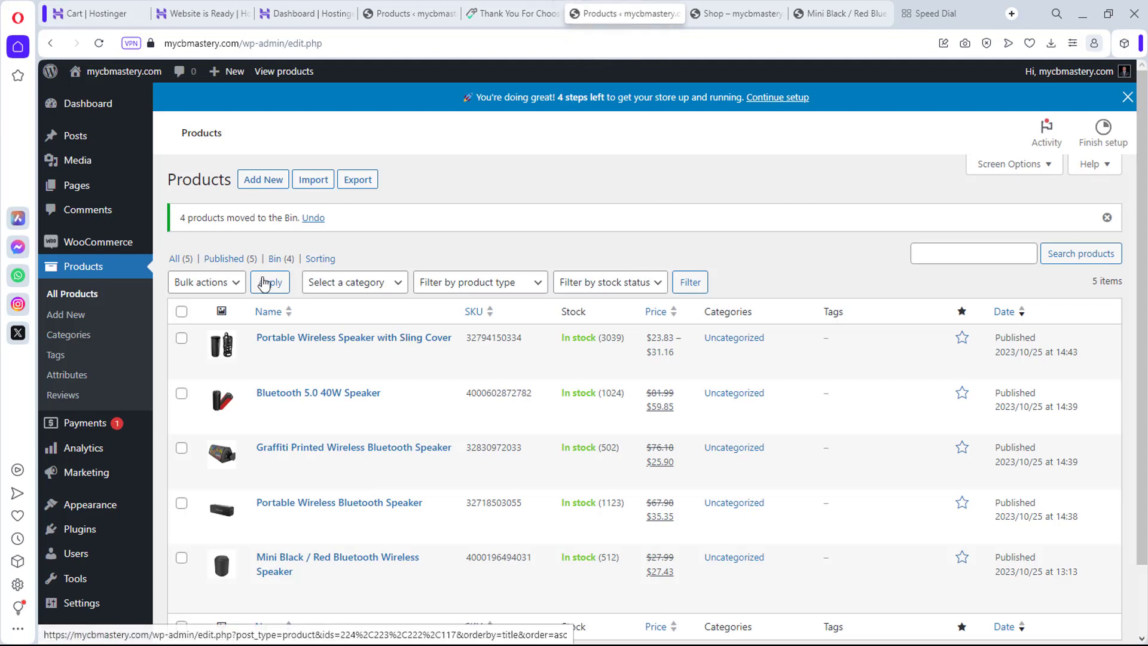
Step: In Dropship Me Import Reviews, choose 3 stars and higher, drop the review-count limit, enable translation
scroll(72, 413, down, 3)
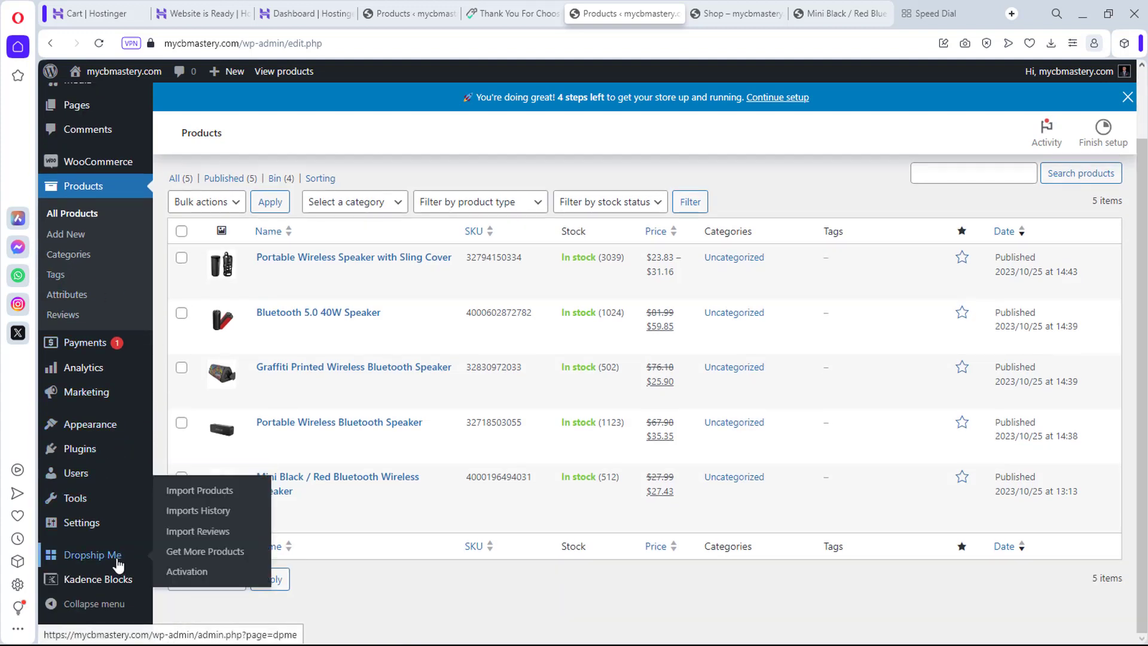
click(199, 532)
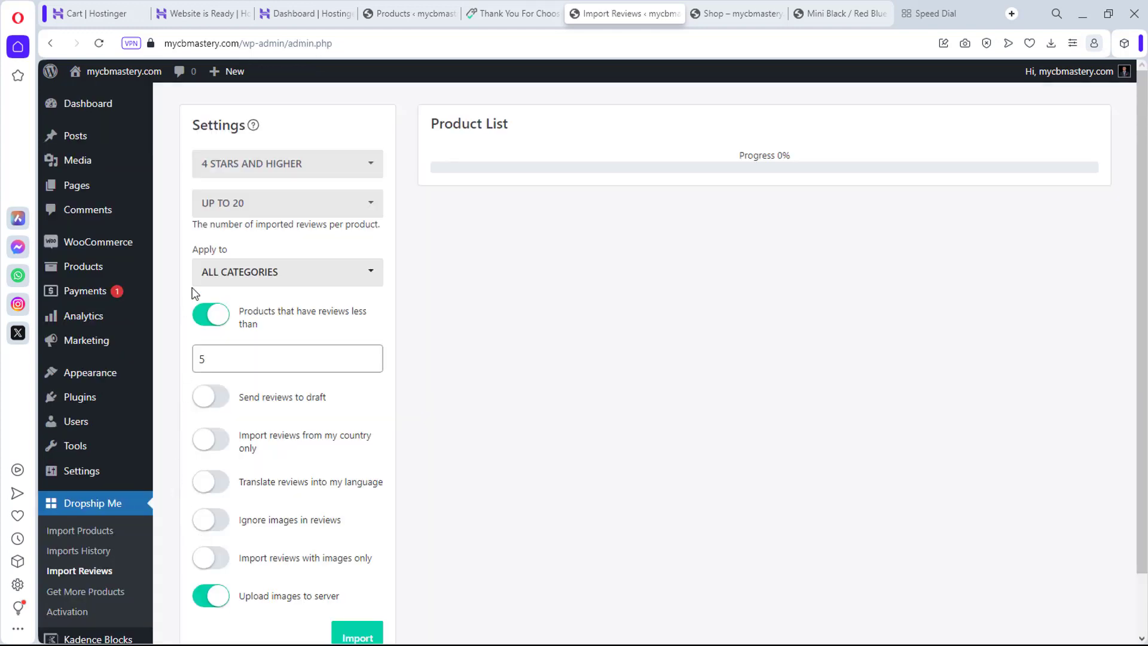
click(272, 165)
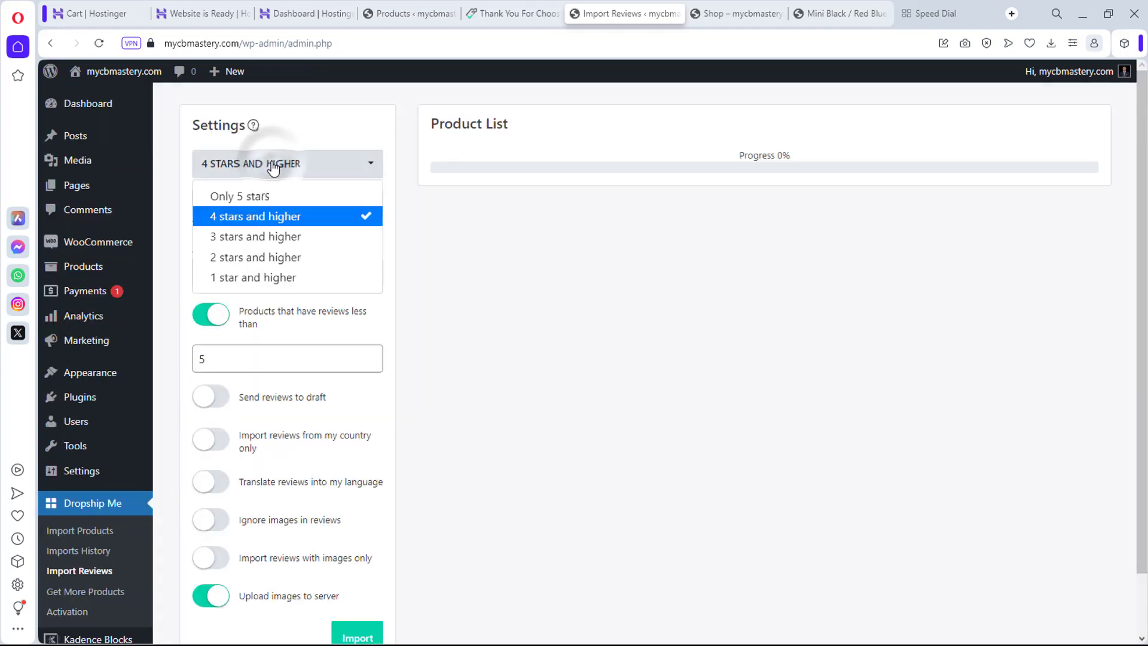
click(257, 238)
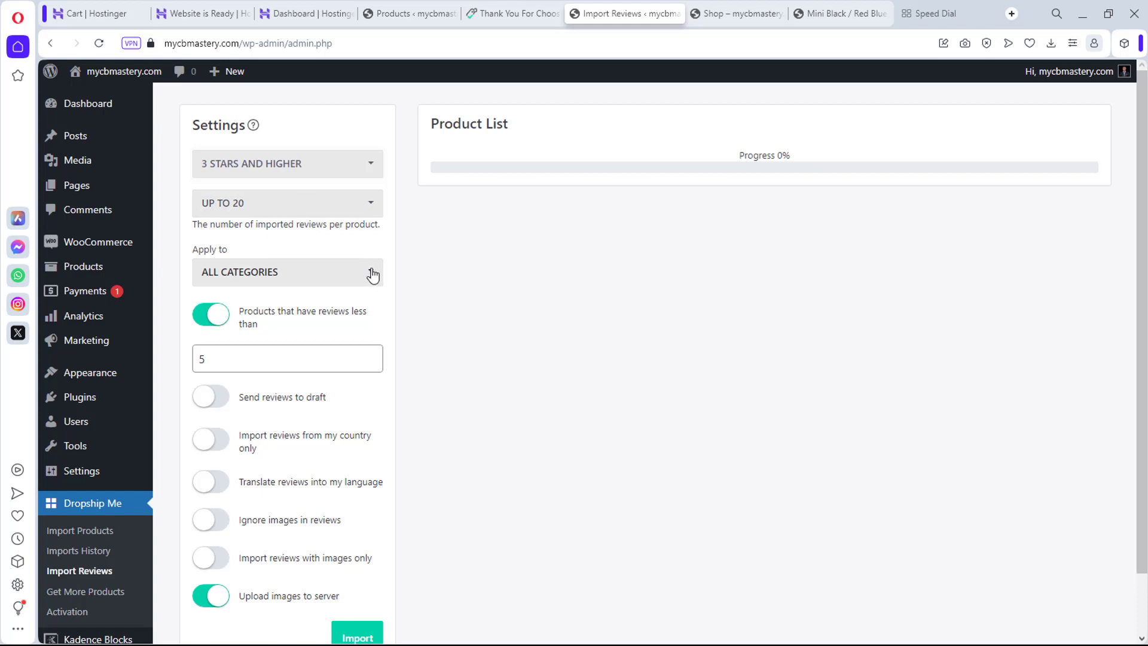
scroll(308, 251, down, 2)
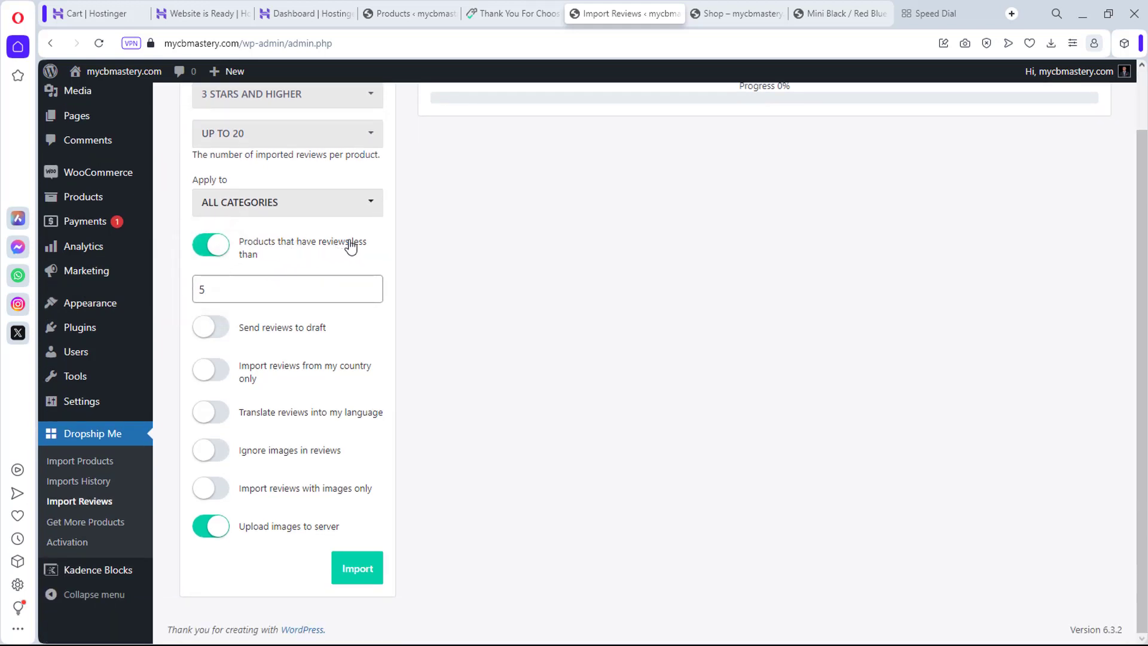
click(195, 245)
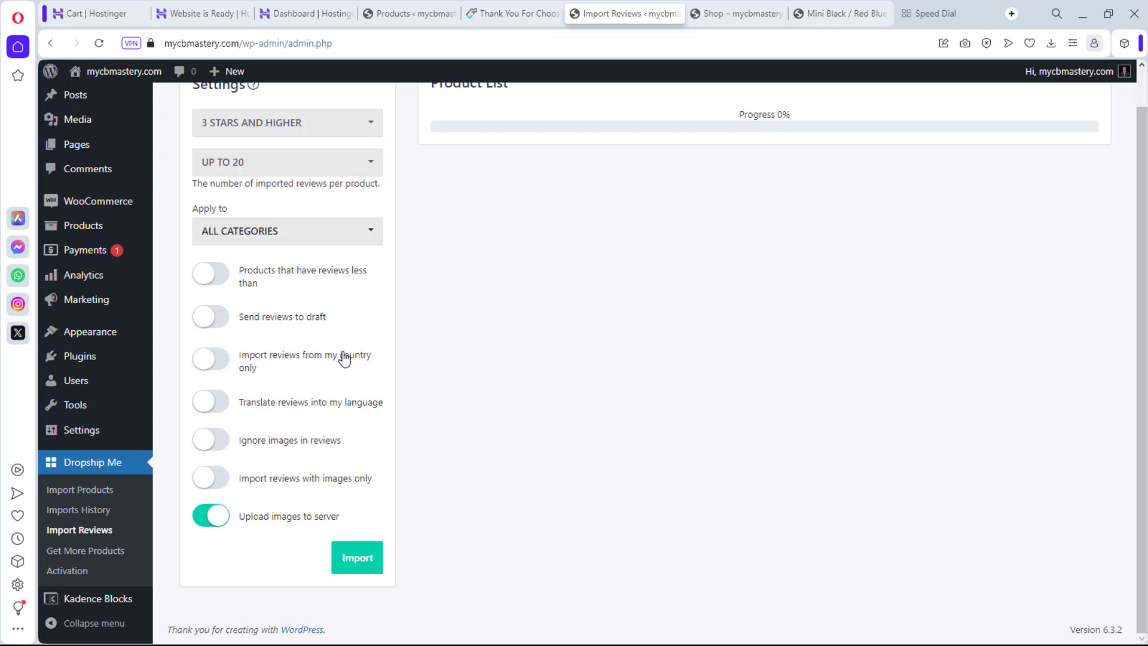
click(218, 406)
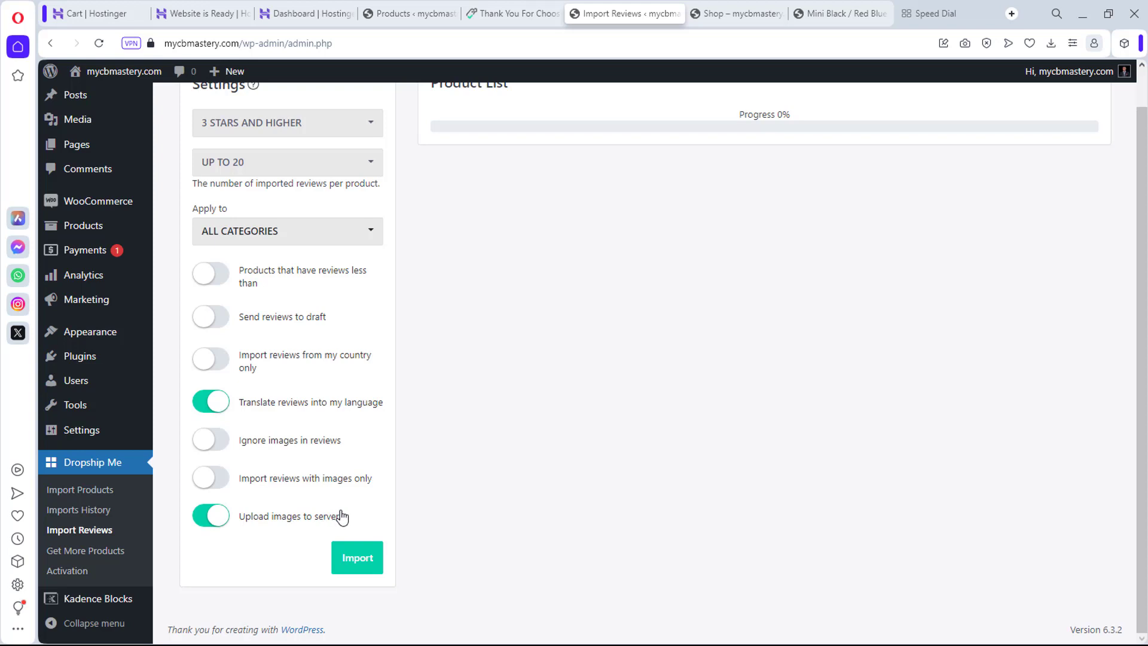
Step: Leave the Import Reviews page for the WooCommerce Payments section
scroll(342, 517, up, 1)
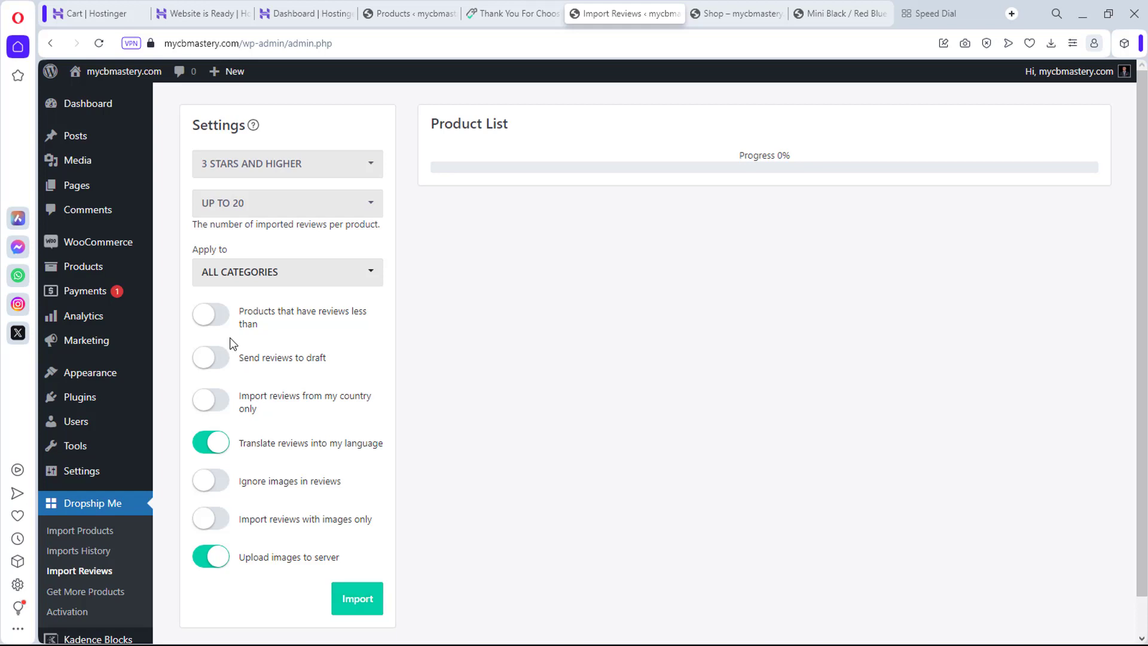
click(87, 295)
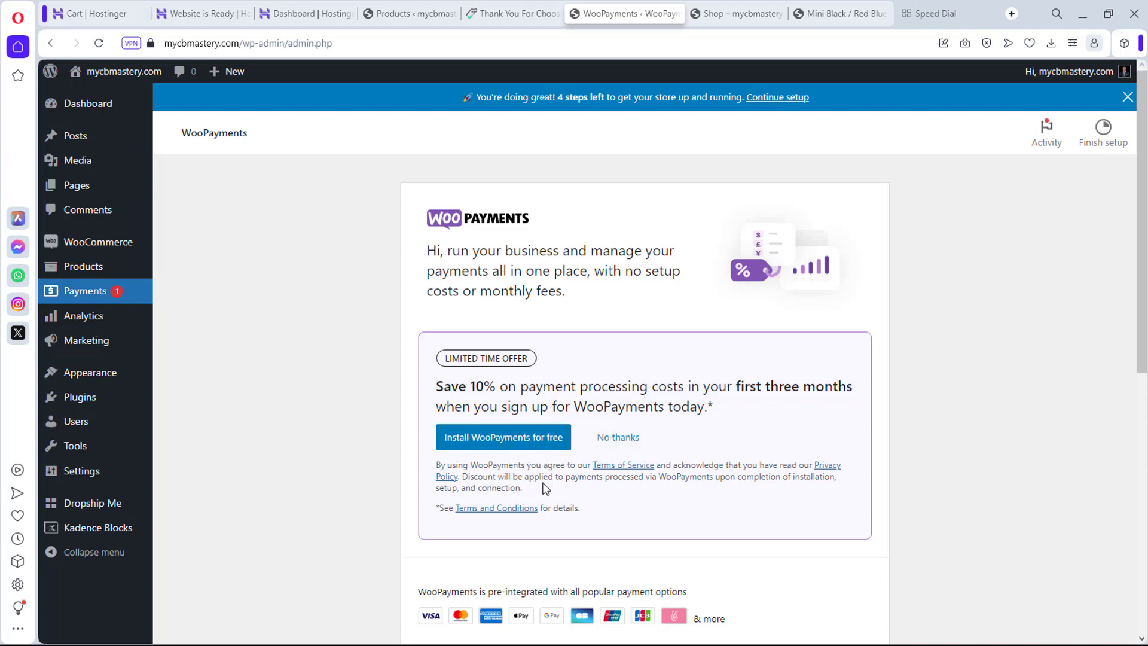
Step: Look over the WooPayments offer, then go to Plugins > Add New
scroll(603, 466, down, 5)
scroll(604, 466, up, 5)
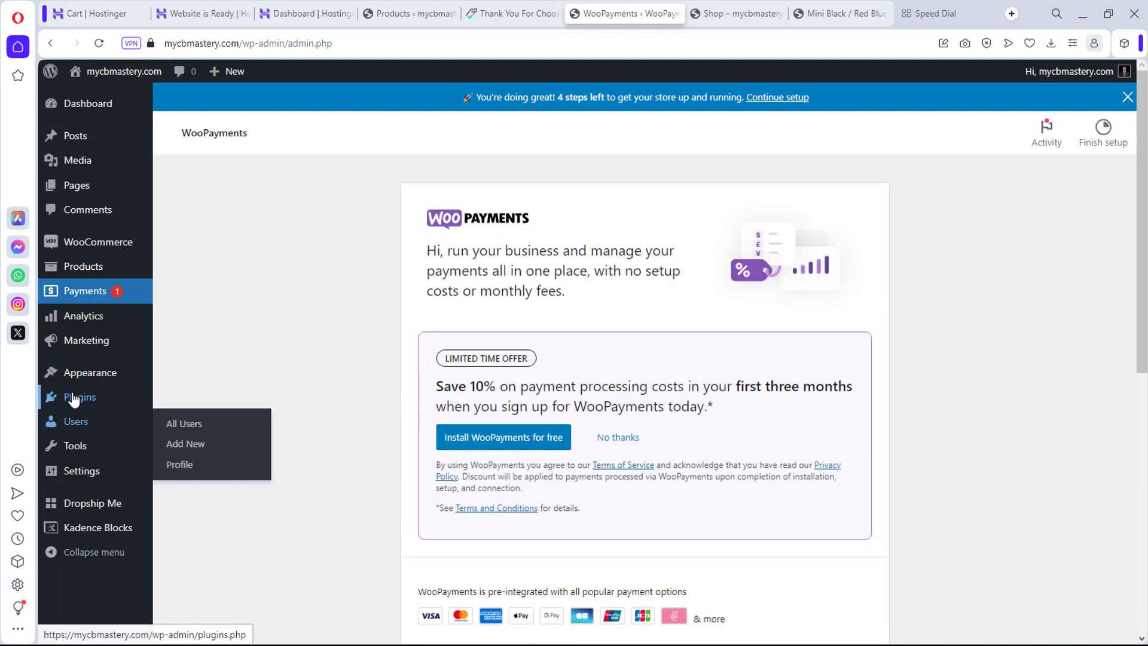
mouse_move(120, 397)
click(190, 420)
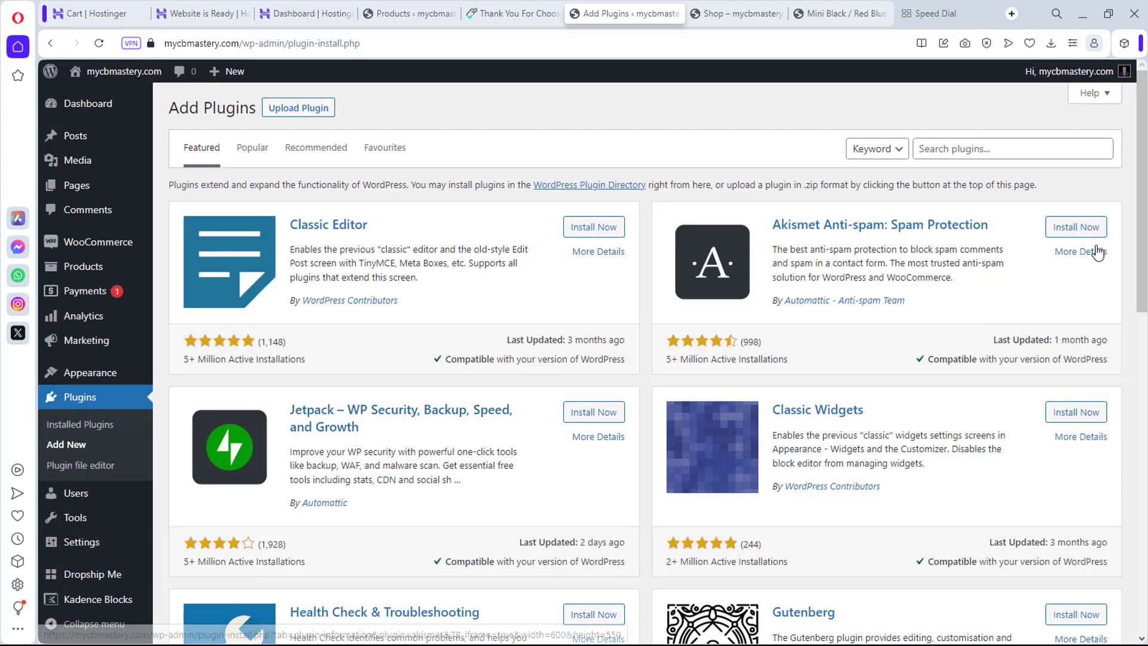
Step: Search plugins for 'woocommerce payment' and browse the 1,036 gateway results
click(974, 149)
text(wo)
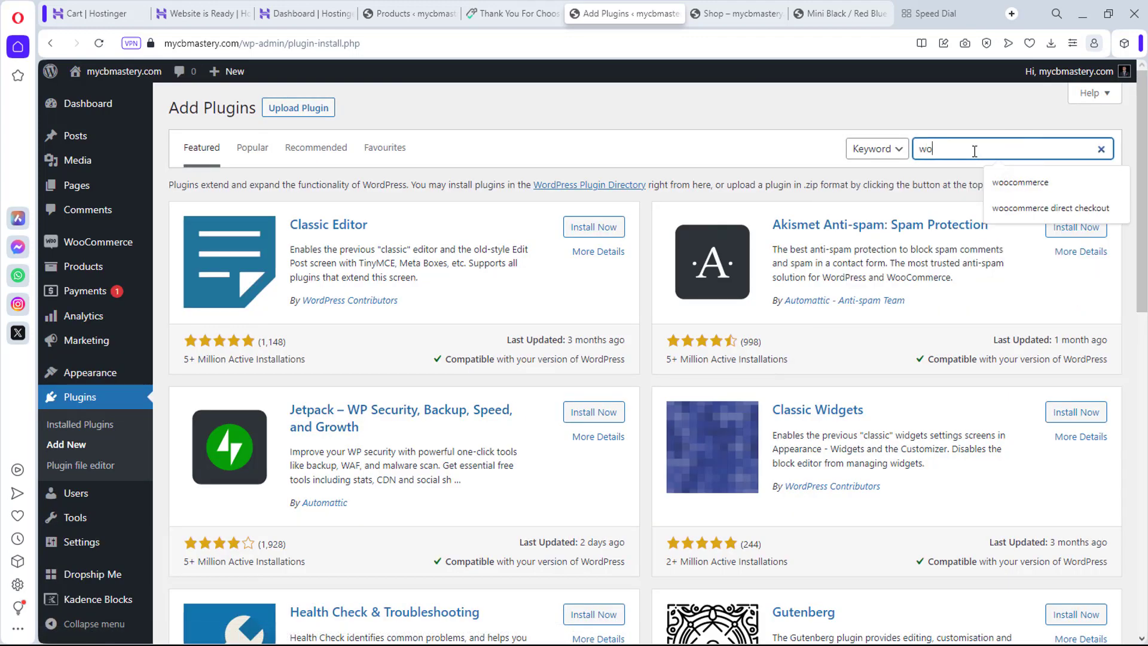
text(ocommerce payment)
click(967, 149)
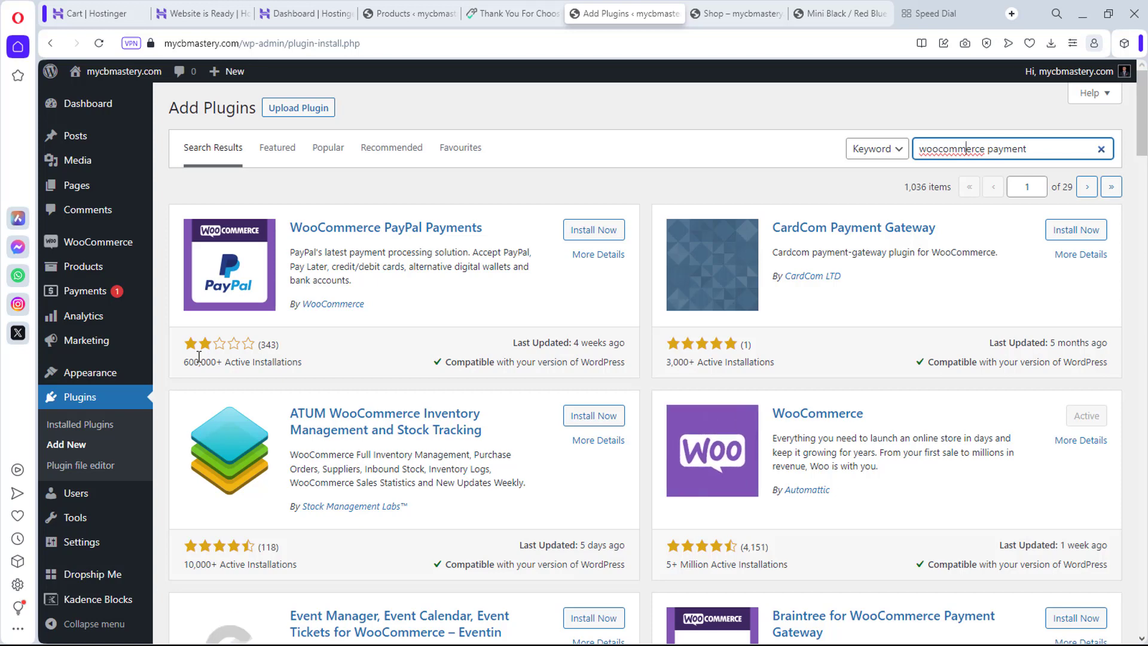
scroll(519, 276, down, 5)
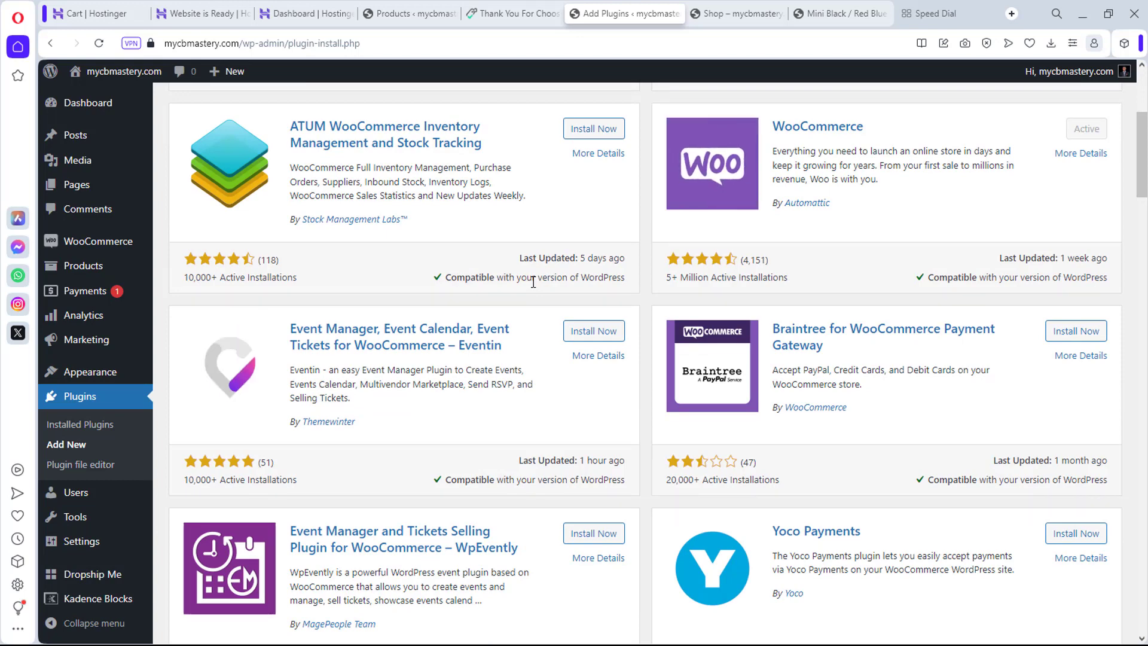
scroll(534, 282, down, 3)
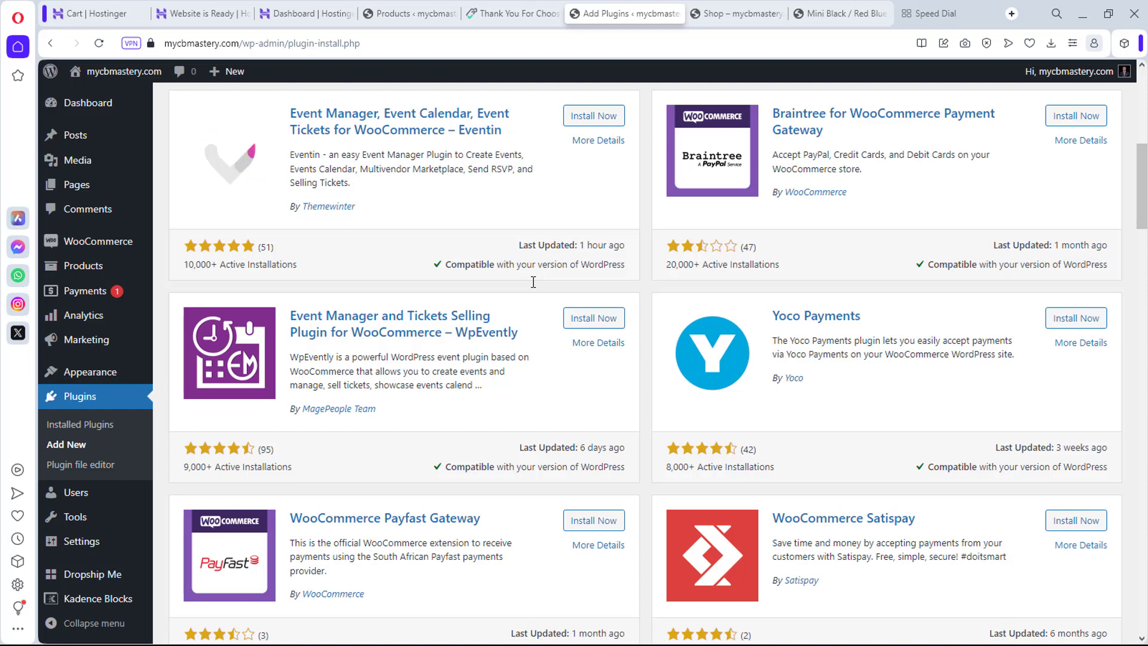
scroll(534, 286, down, 1)
scroll(534, 288, down, 3)
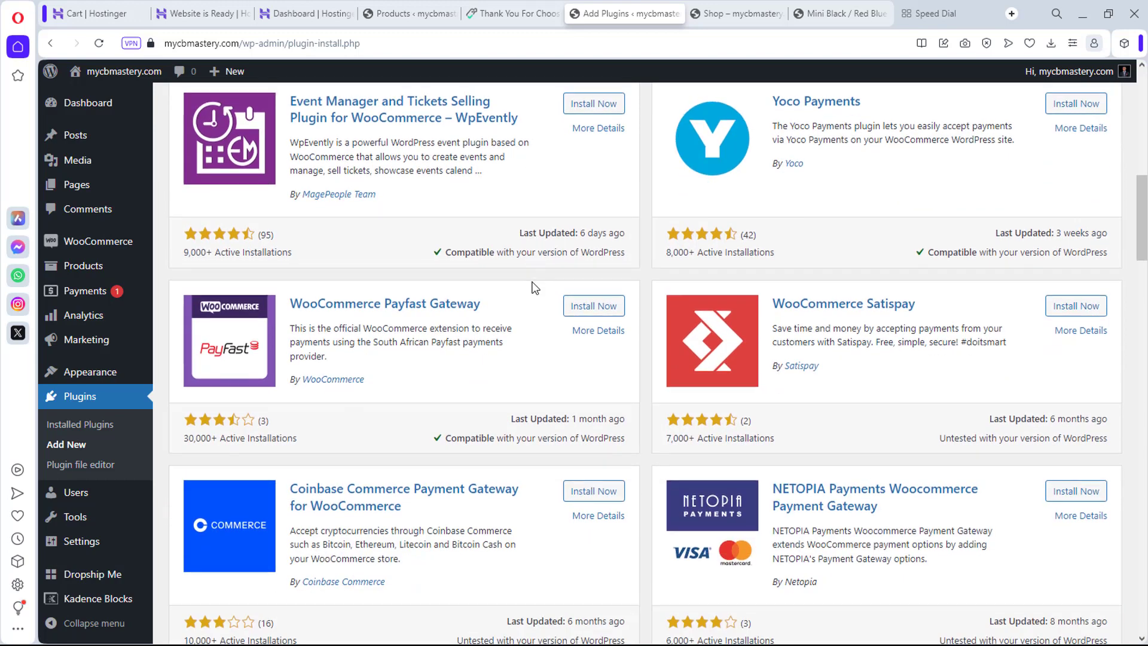
scroll(534, 287, up, 10)
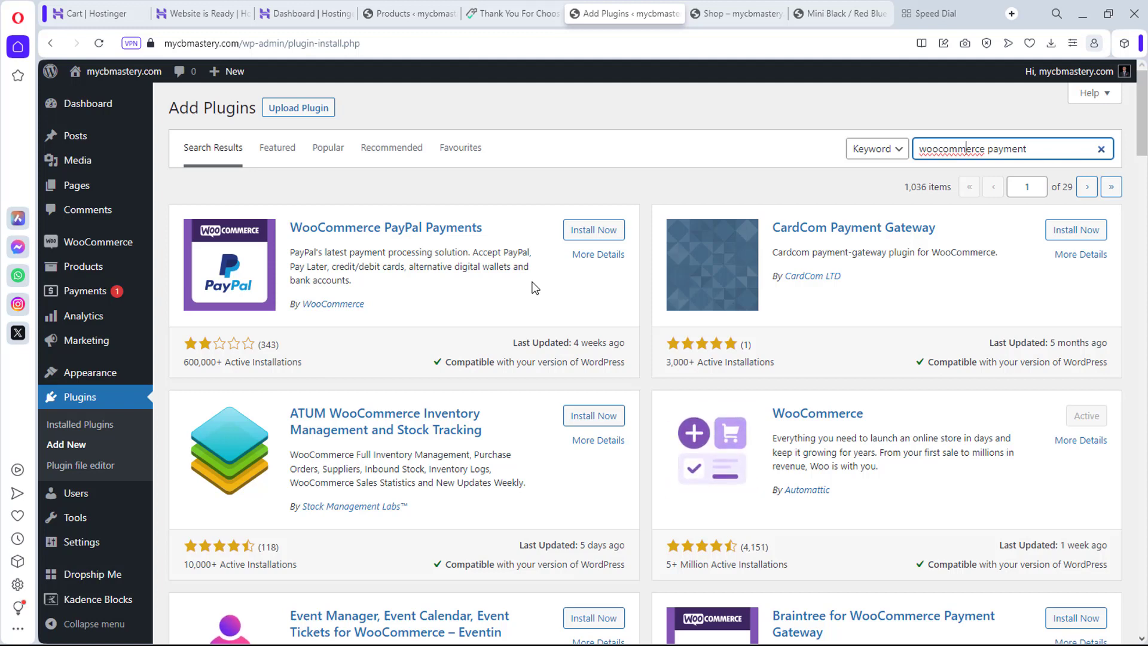
scroll(535, 288, down, 4)
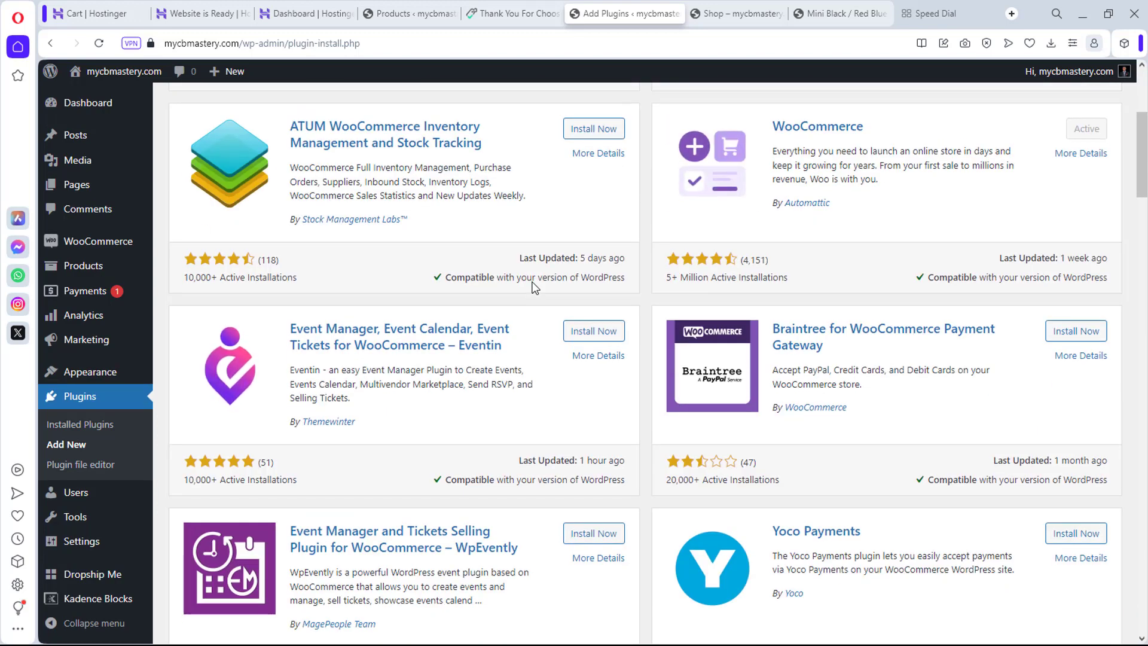
scroll(535, 288, down, 3)
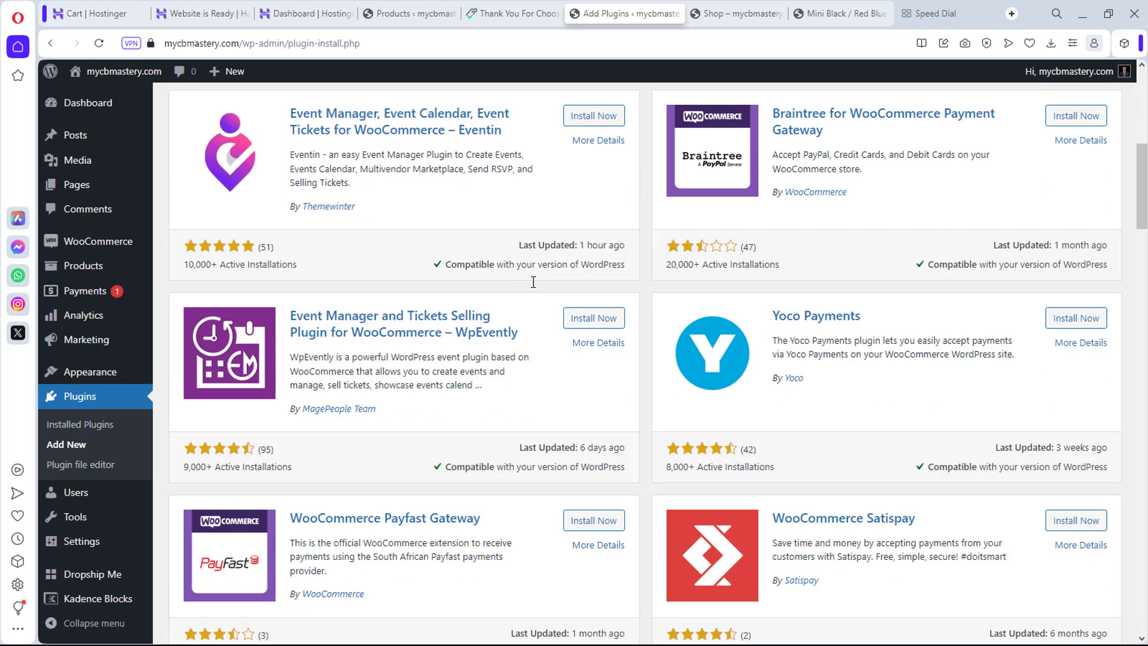
scroll(533, 282, up, 7)
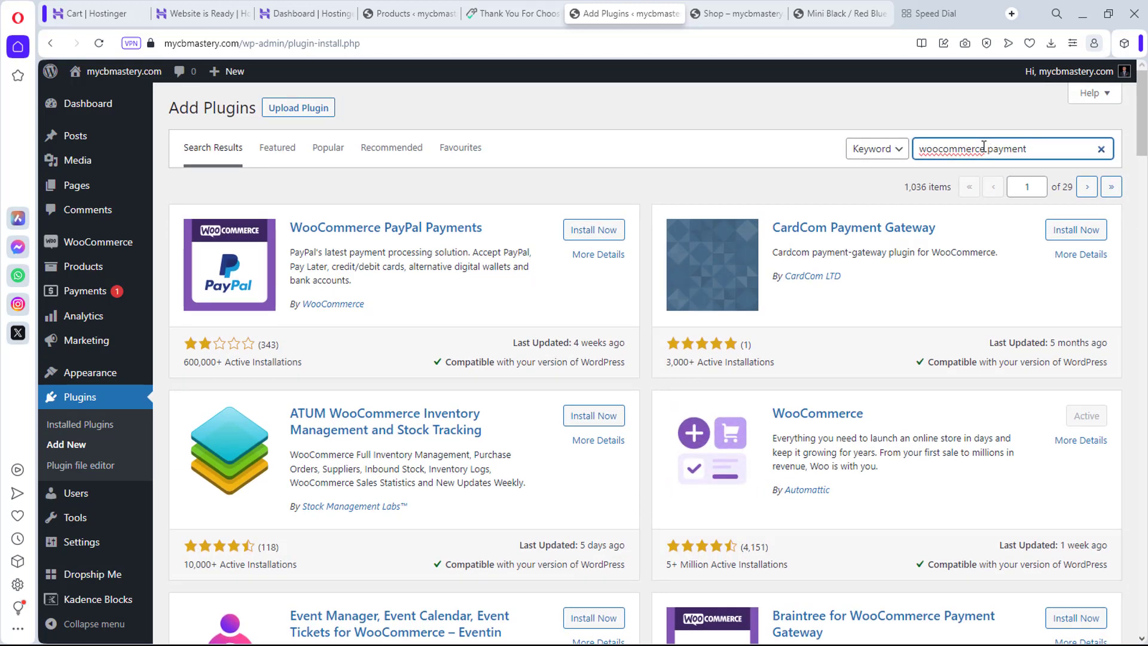
Step: Narrow the search to 'stripe' and install WebToffee's Stripe Payment Plugin for WooCommerce
click(920, 149)
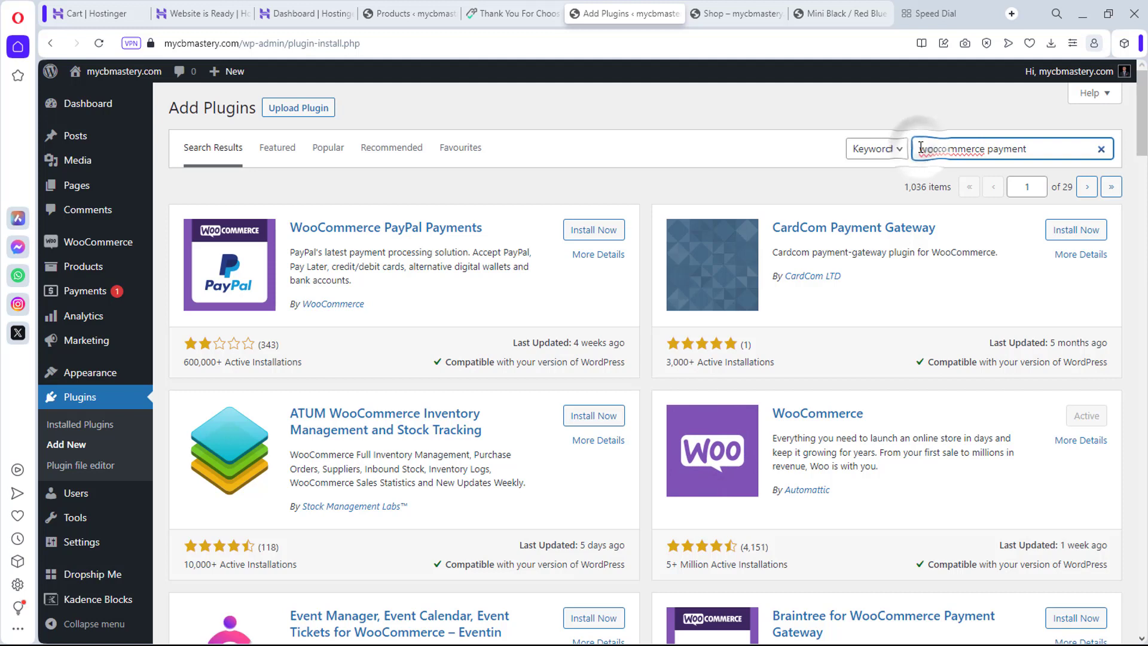
text(ttripe)
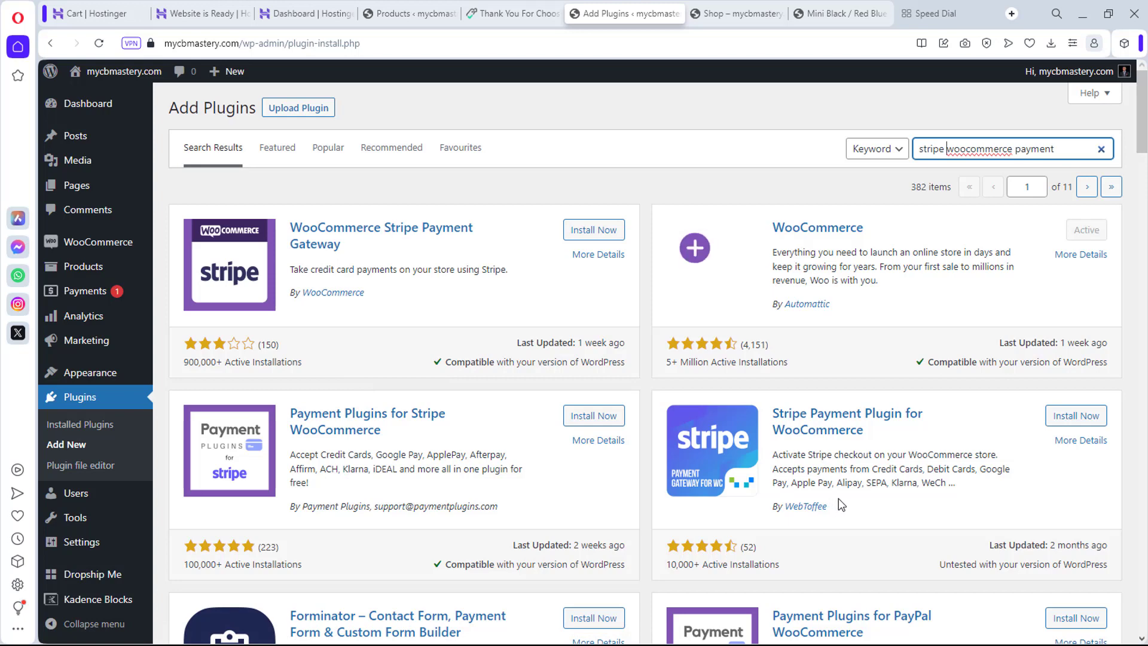
scroll(838, 501, down, 2)
scroll(838, 501, down, 2)
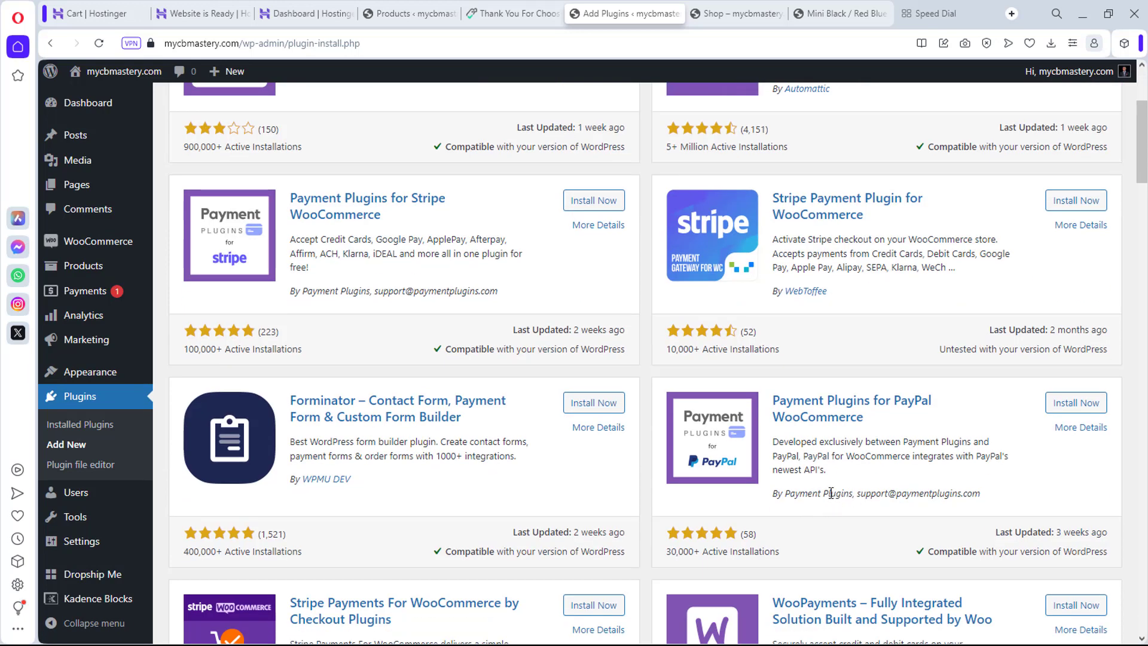
scroll(869, 492, up, 4)
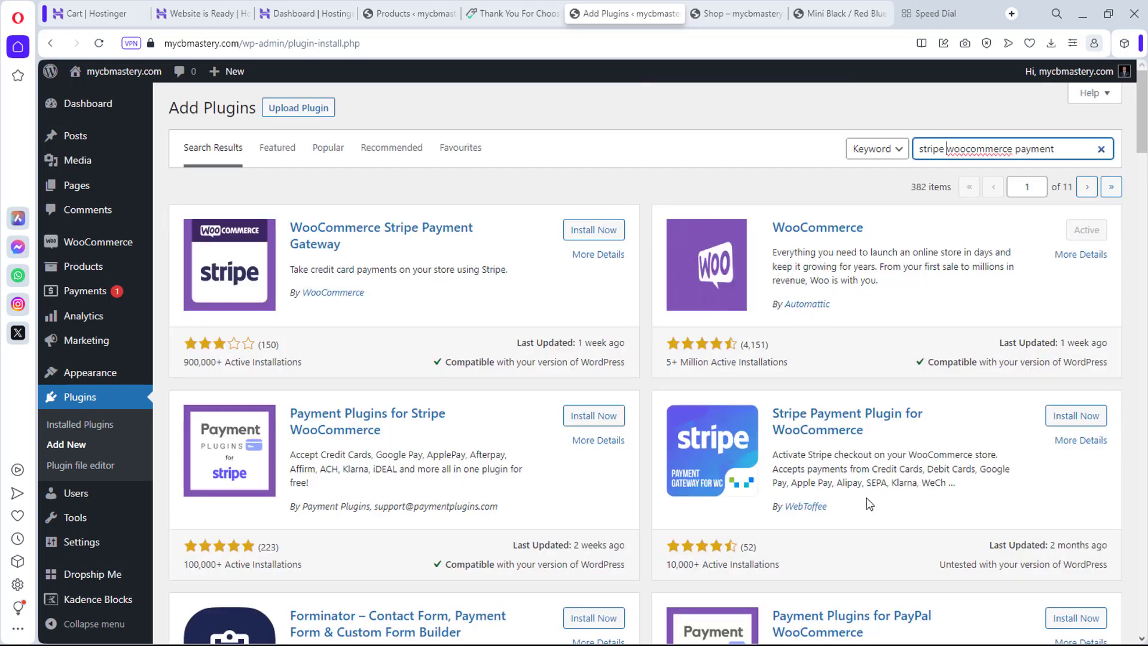
click(1080, 417)
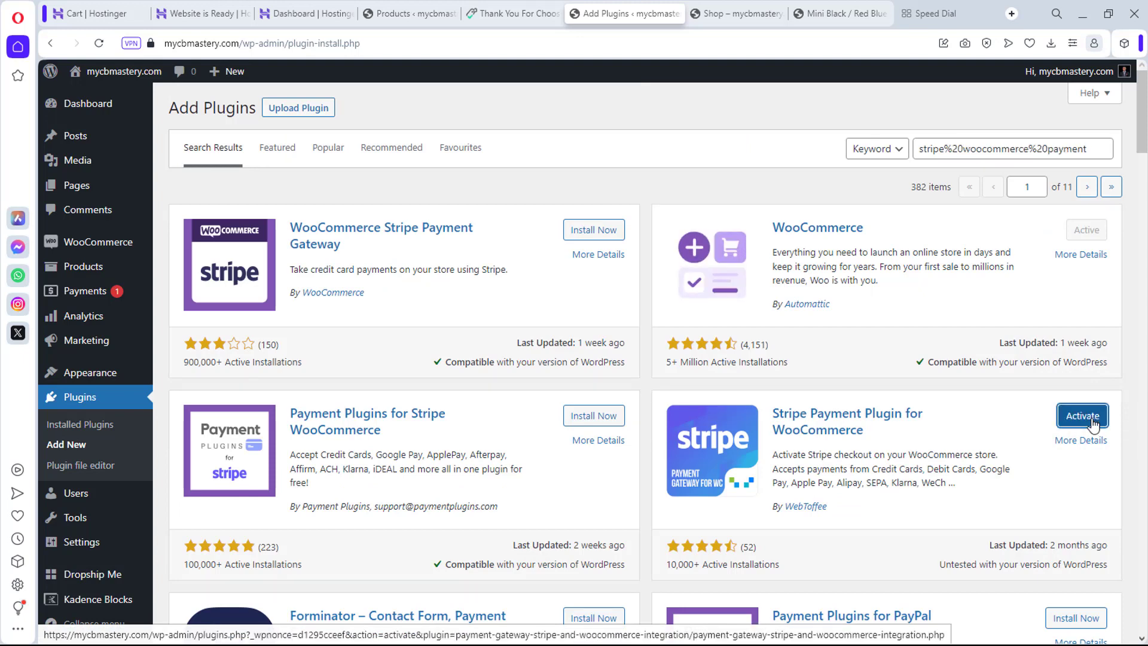
Step: Activate the WebToffee Stripe plugin and keep its transaction mode on Test mode
click(1091, 421)
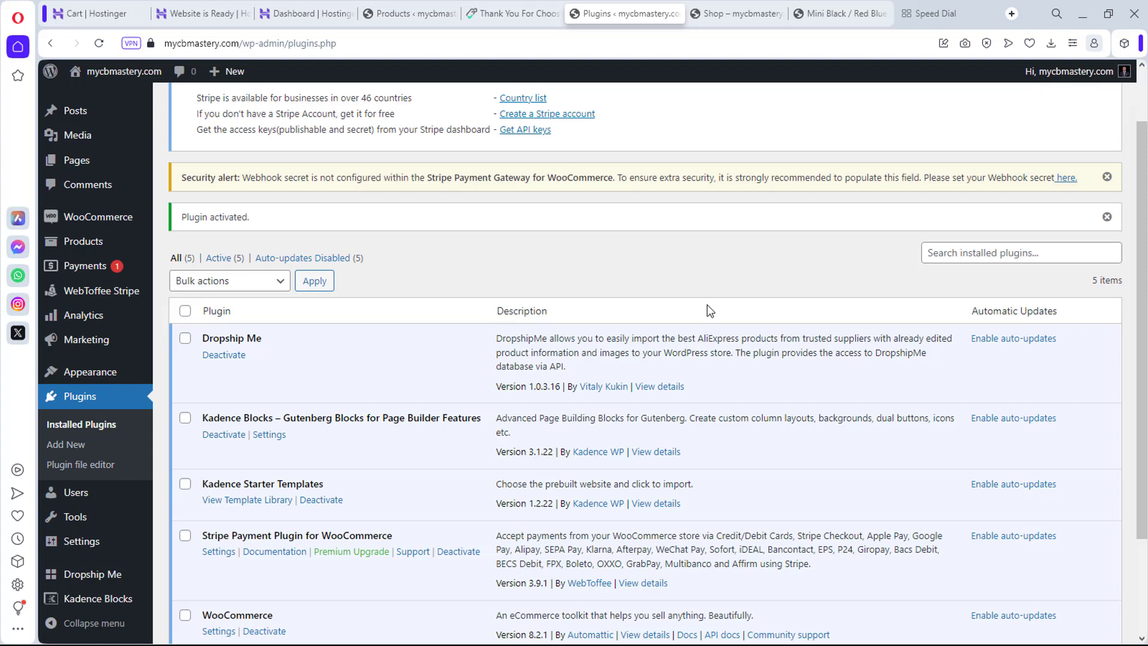
click(96, 292)
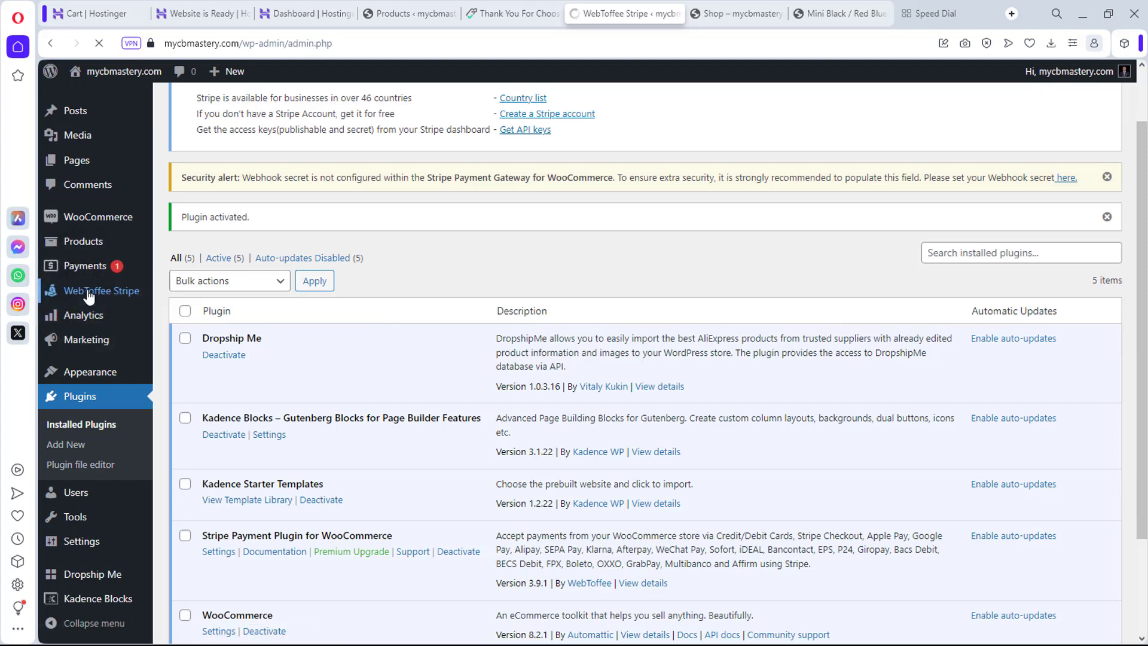
scroll(688, 415, down, 2)
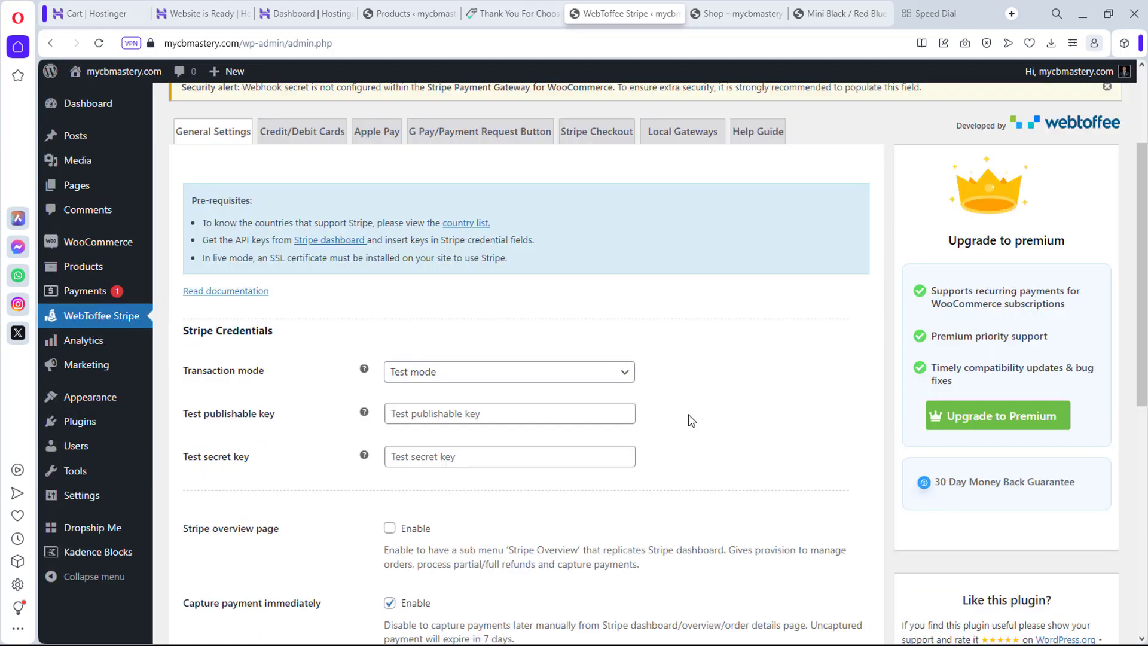
click(494, 371)
click(532, 345)
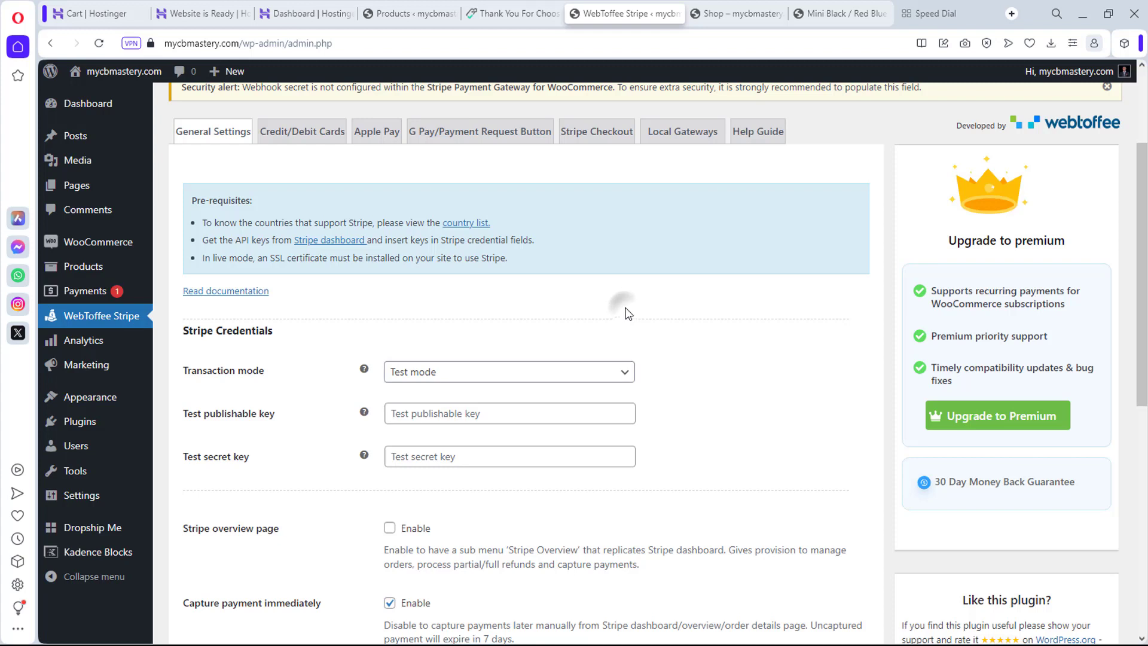
click(428, 418)
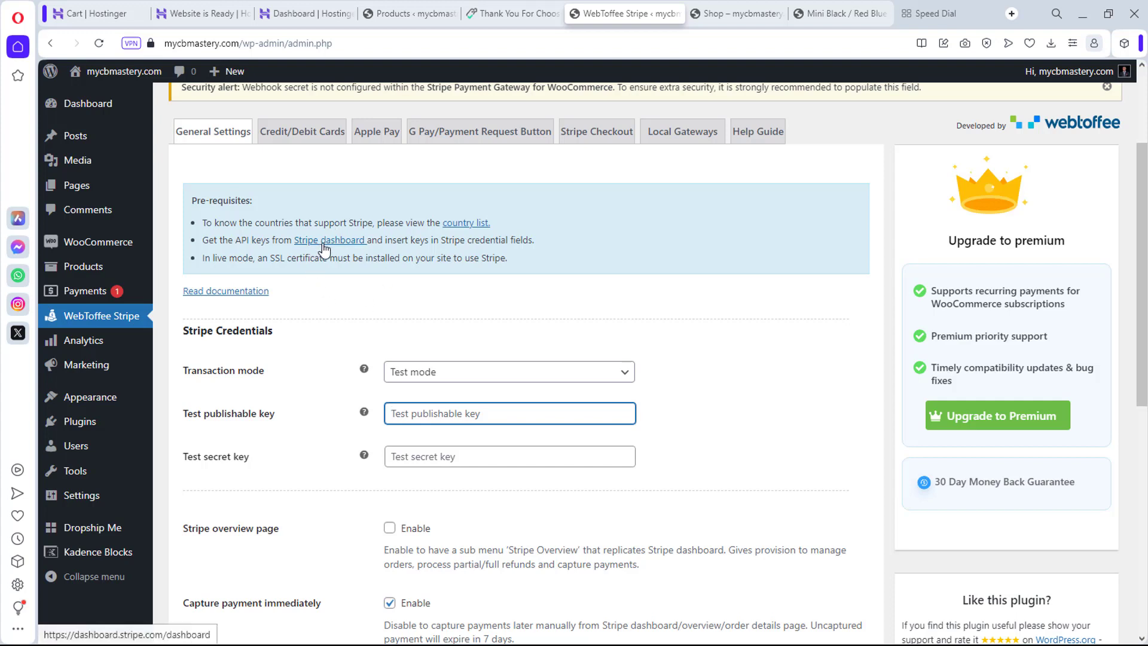
Step: Open the Stripe dashboard link in a new browser tab
right_click(325, 247)
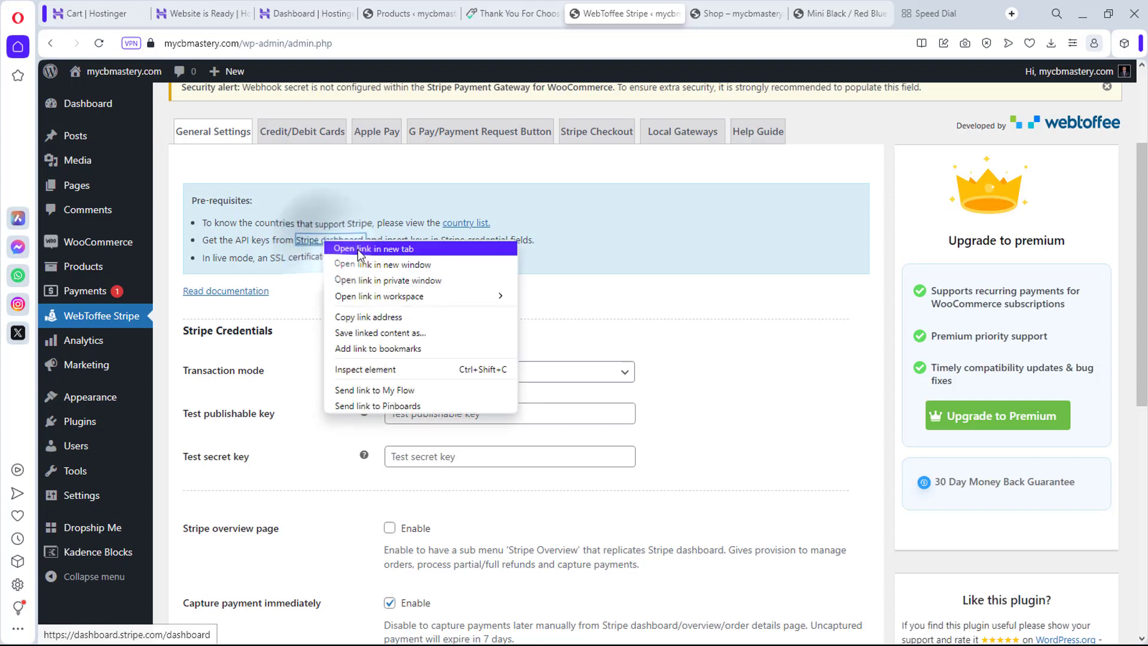
click(357, 247)
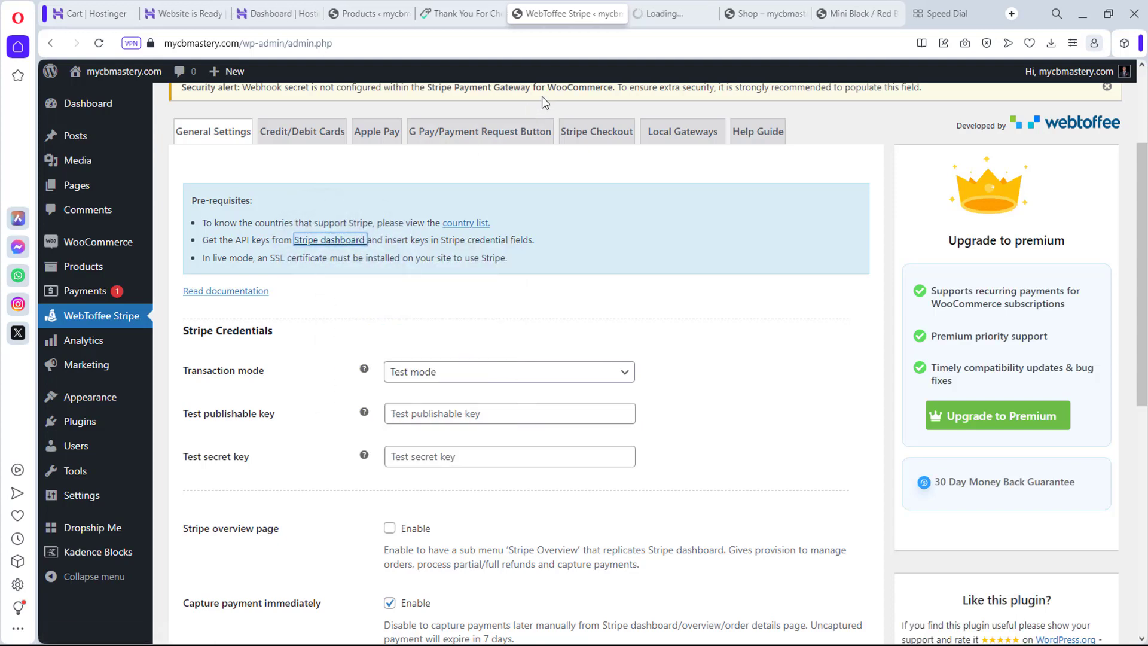
click(670, 15)
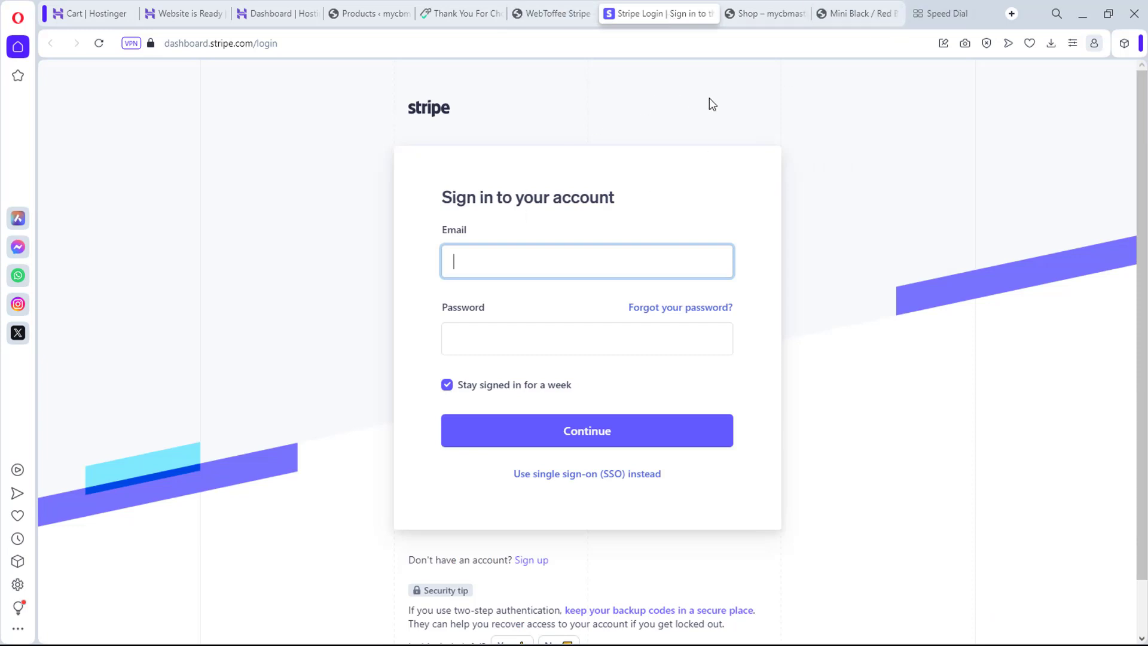
Step: Sign in to Stripe, copy the test publishable key, and return to WordPress
click(501, 263)
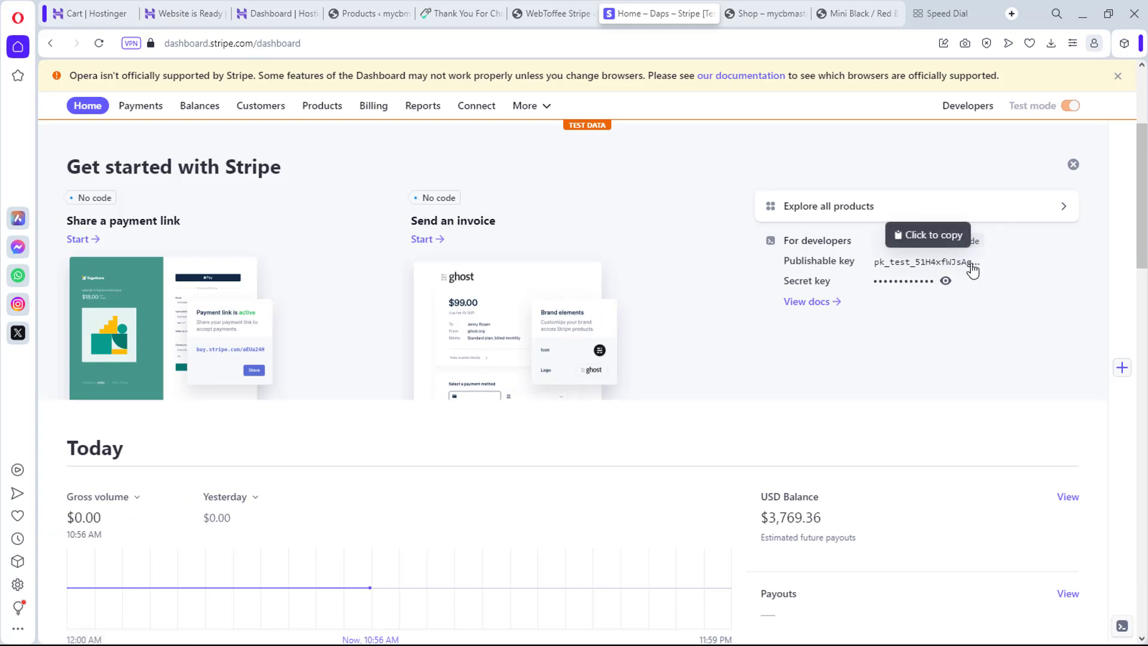
click(937, 263)
click(563, 11)
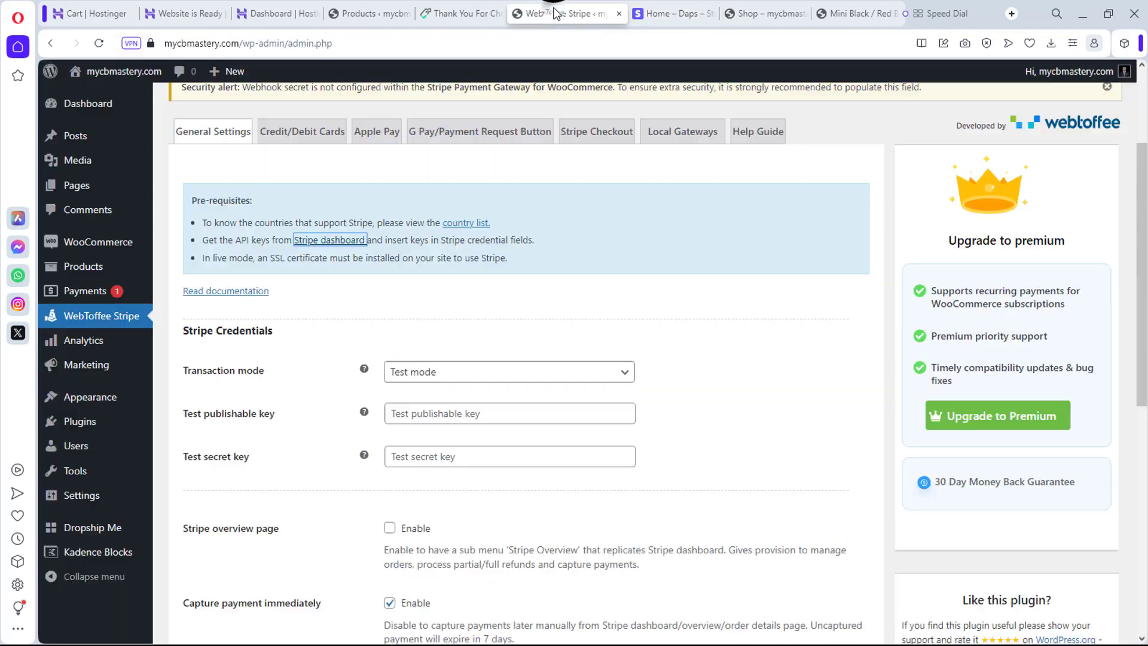
Step: Paste the Stripe test publishable and secret keys into the WebToffee Stripe fields
click(436, 411)
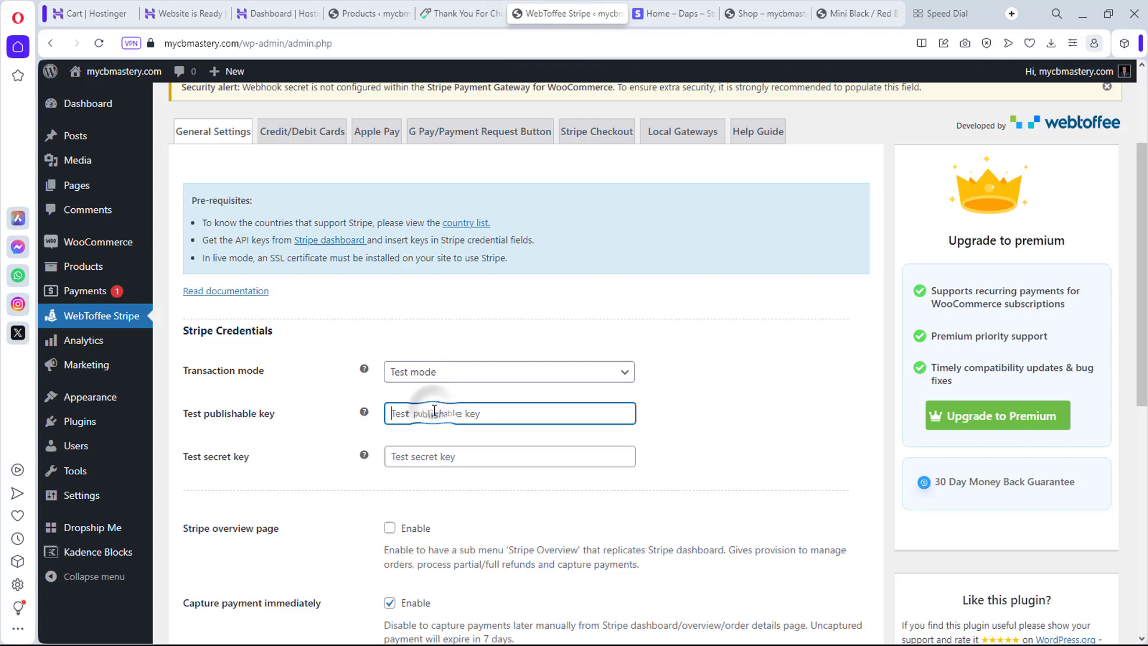
key(ctrl+v)
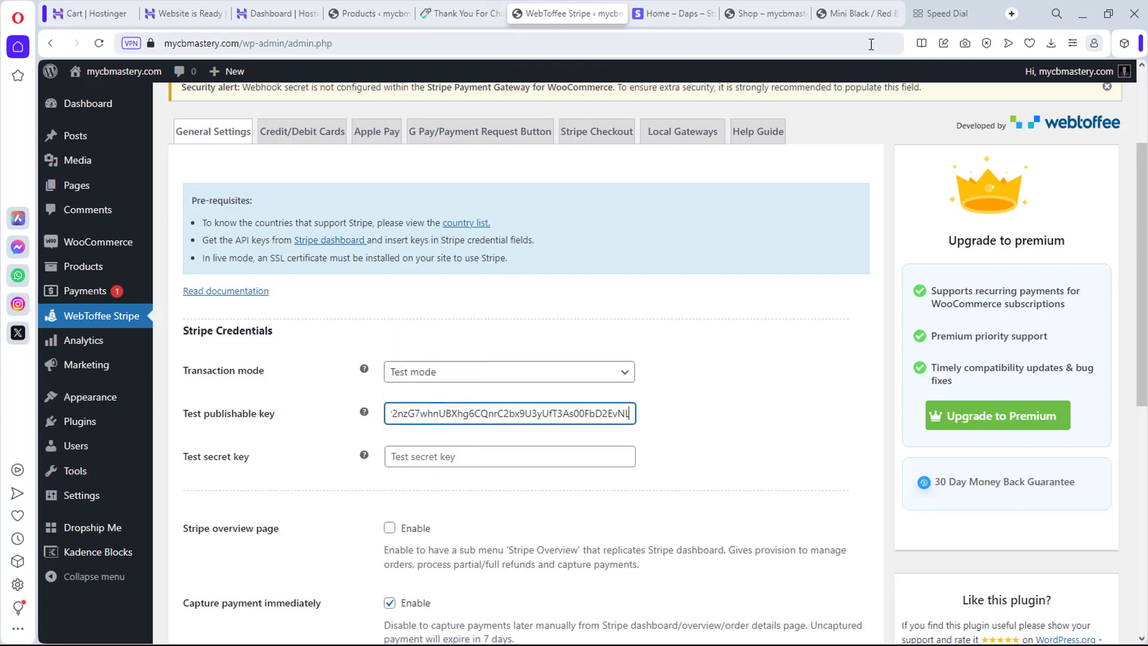
click(682, 12)
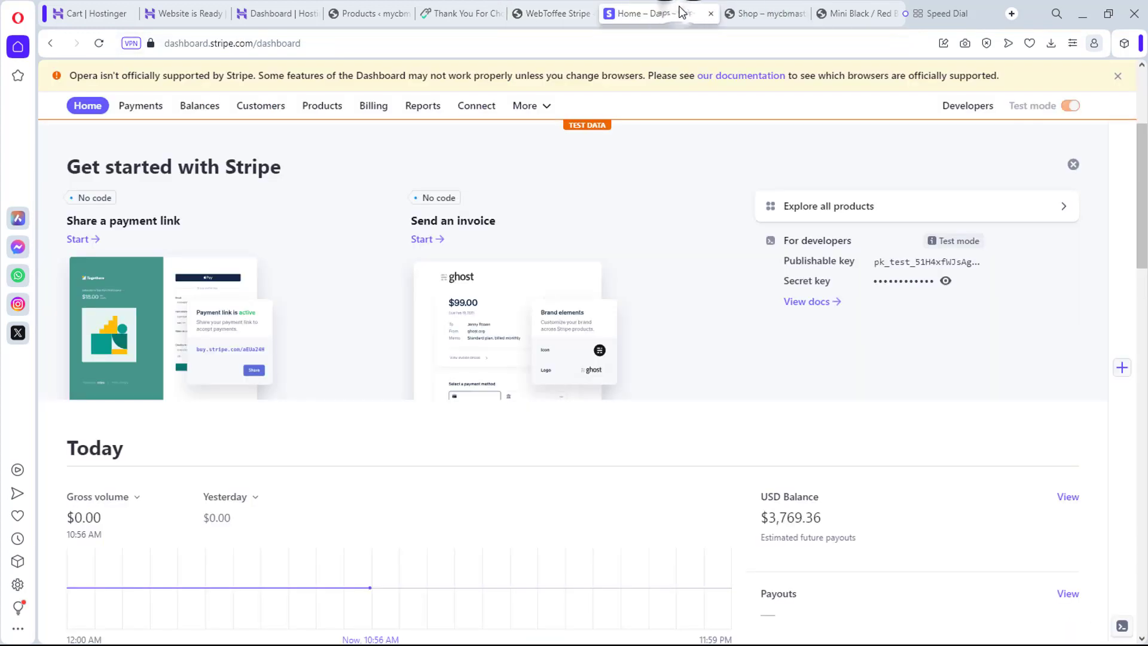
click(914, 286)
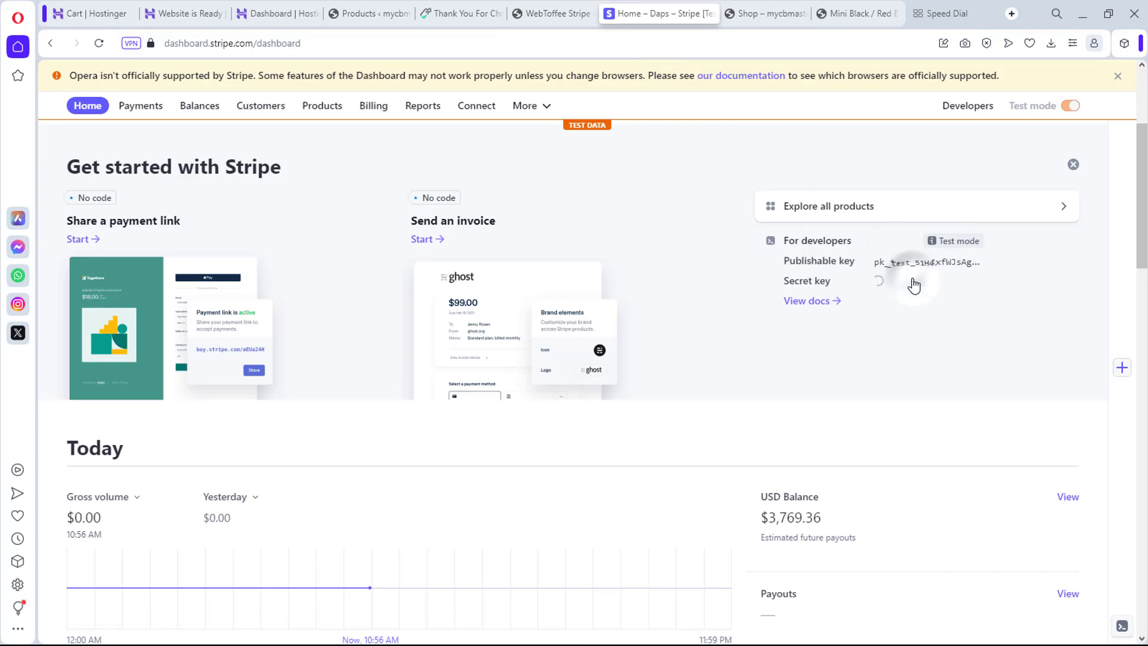
click(916, 279)
click(550, 12)
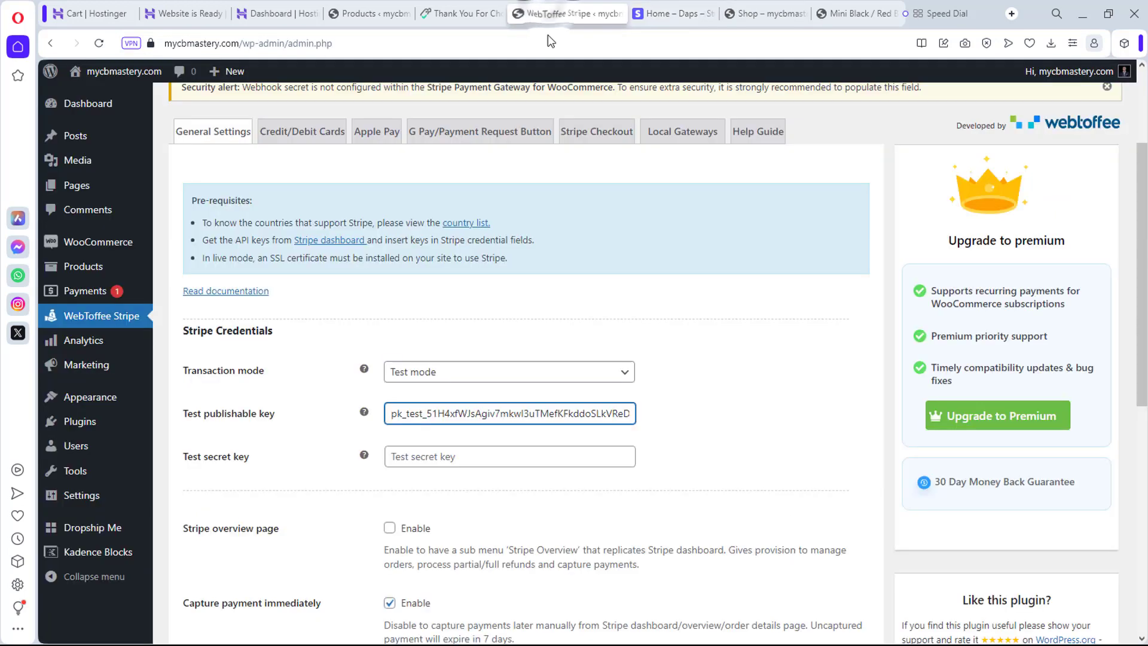
click(465, 453)
key(ctrl+v)
Step: Save the WebToffee Stripe credential settings
scroll(666, 481, down, 3)
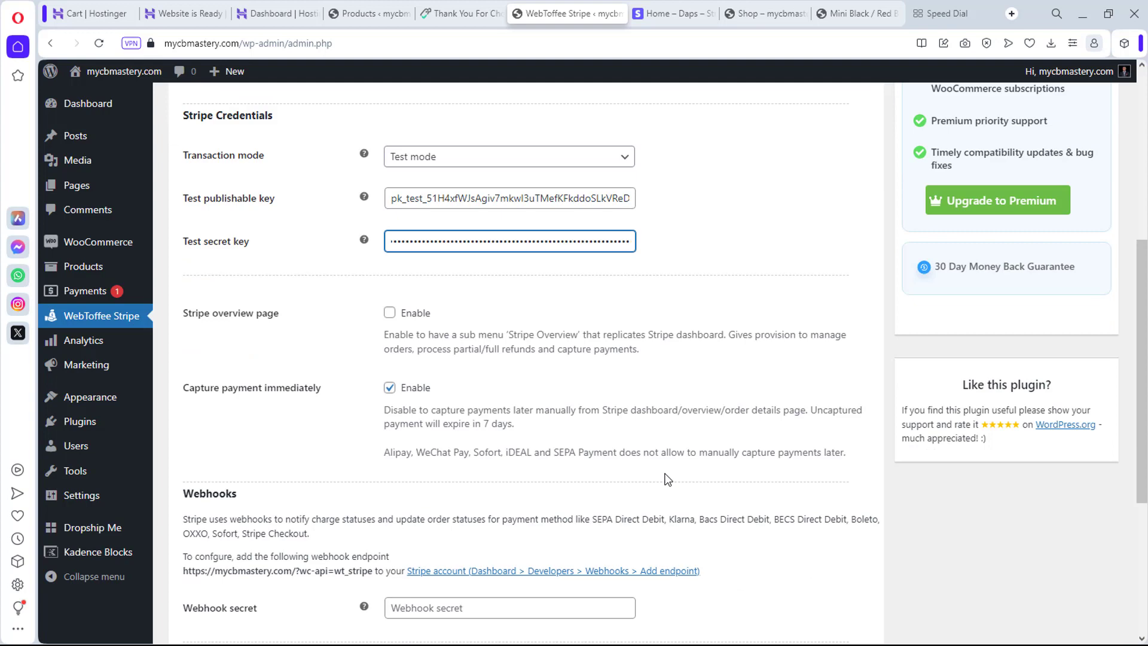
scroll(668, 480, down, 4)
click(207, 552)
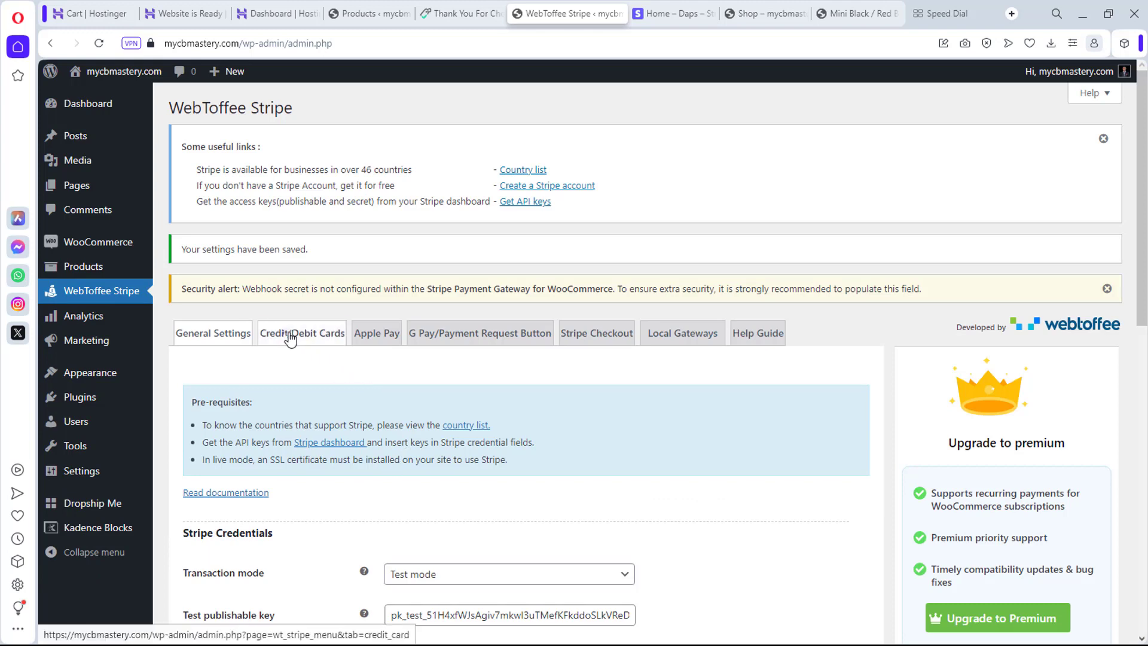
click(290, 338)
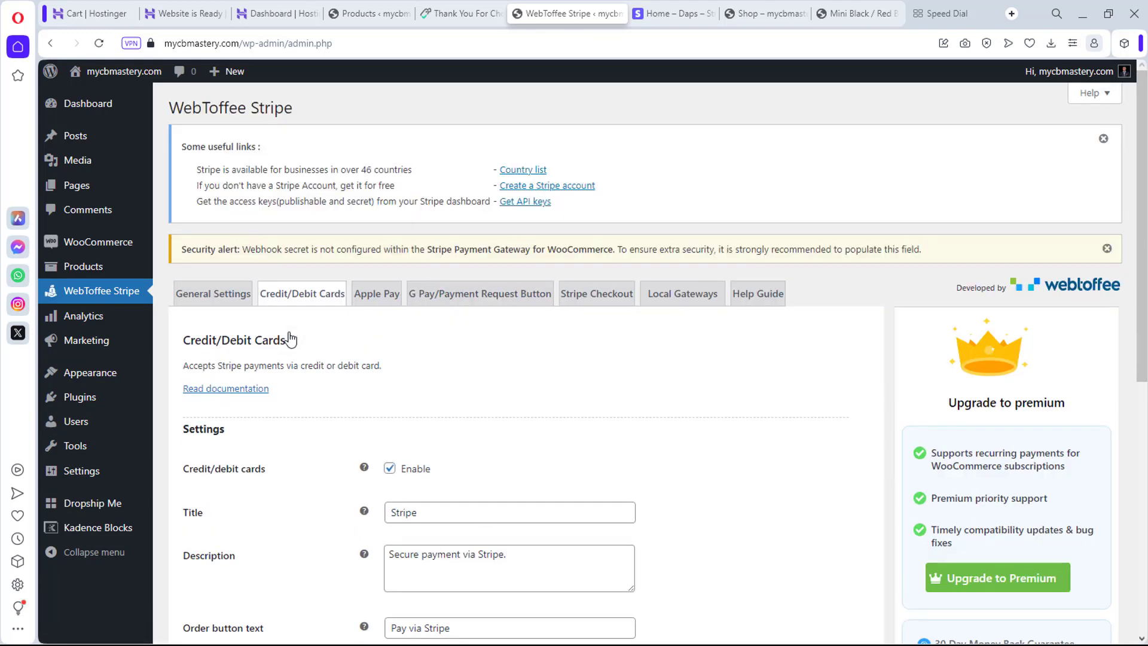
Step: Enable Email transaction receipt on the Credit/Debit Cards settings
scroll(664, 392, down, 2)
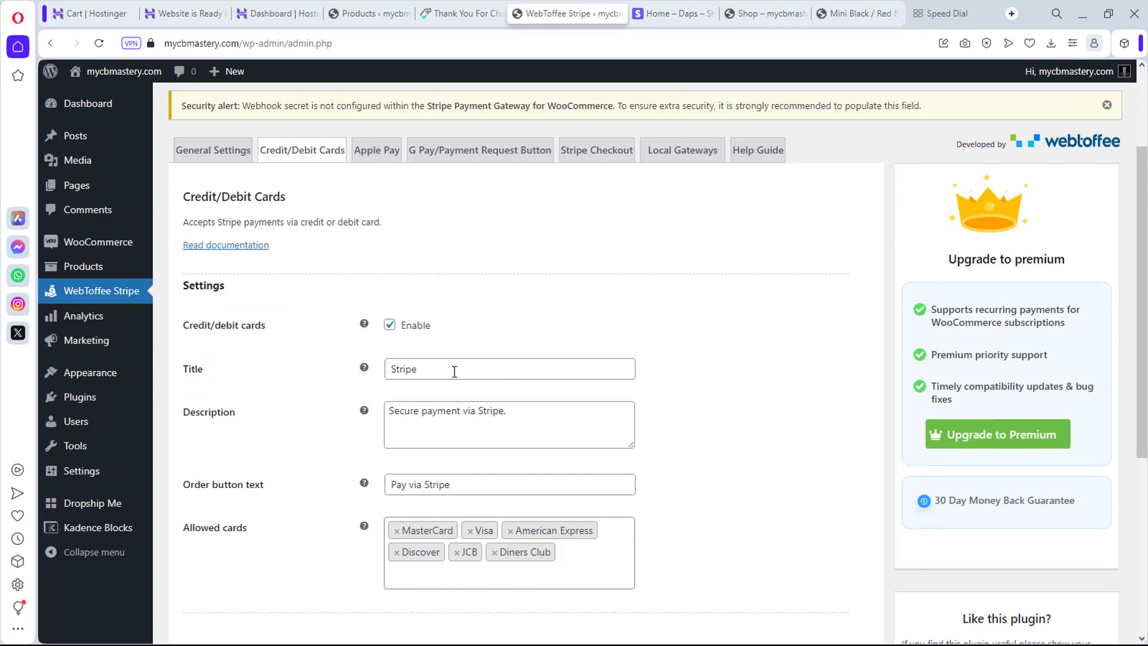
scroll(454, 371, down, 4)
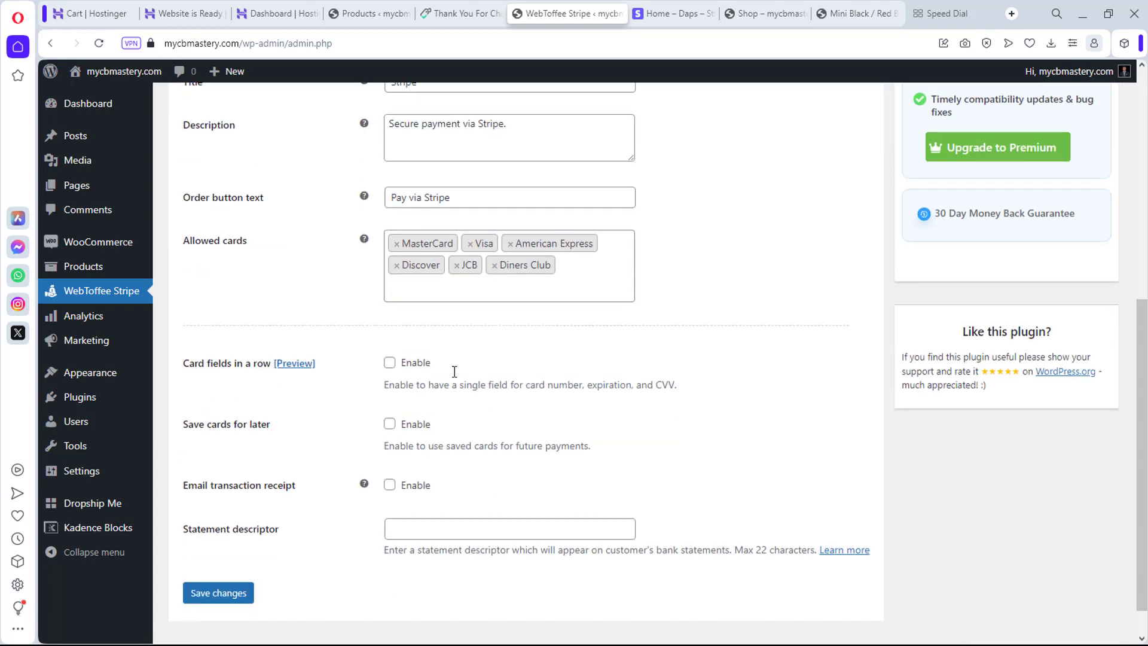
scroll(454, 372, up, 4)
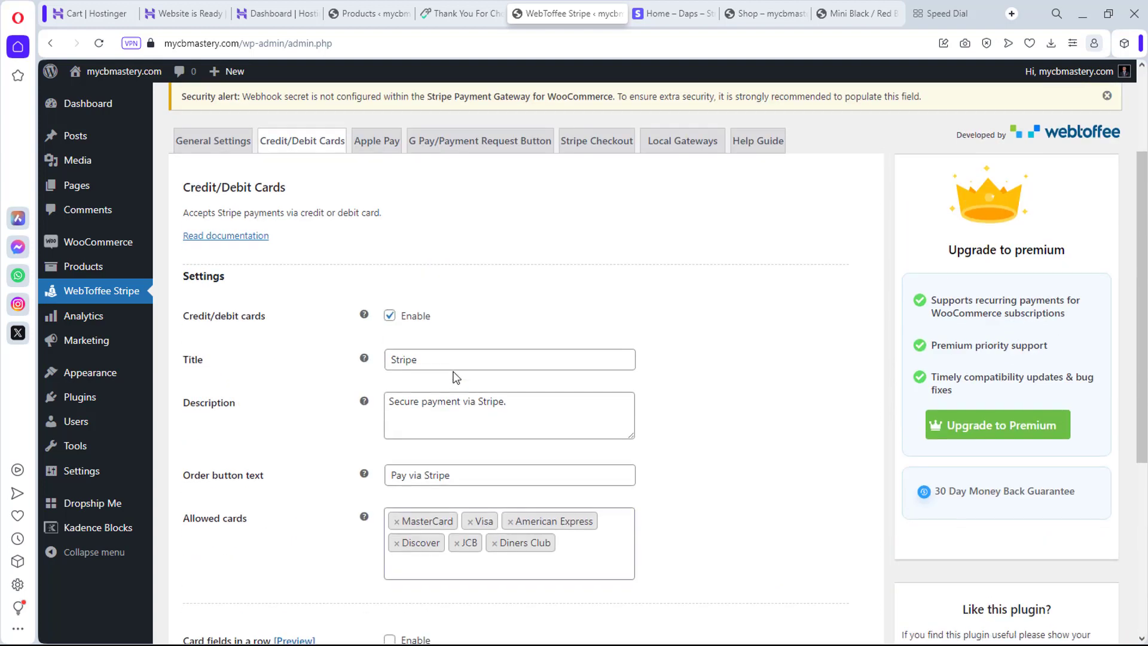
scroll(456, 383, down, 3)
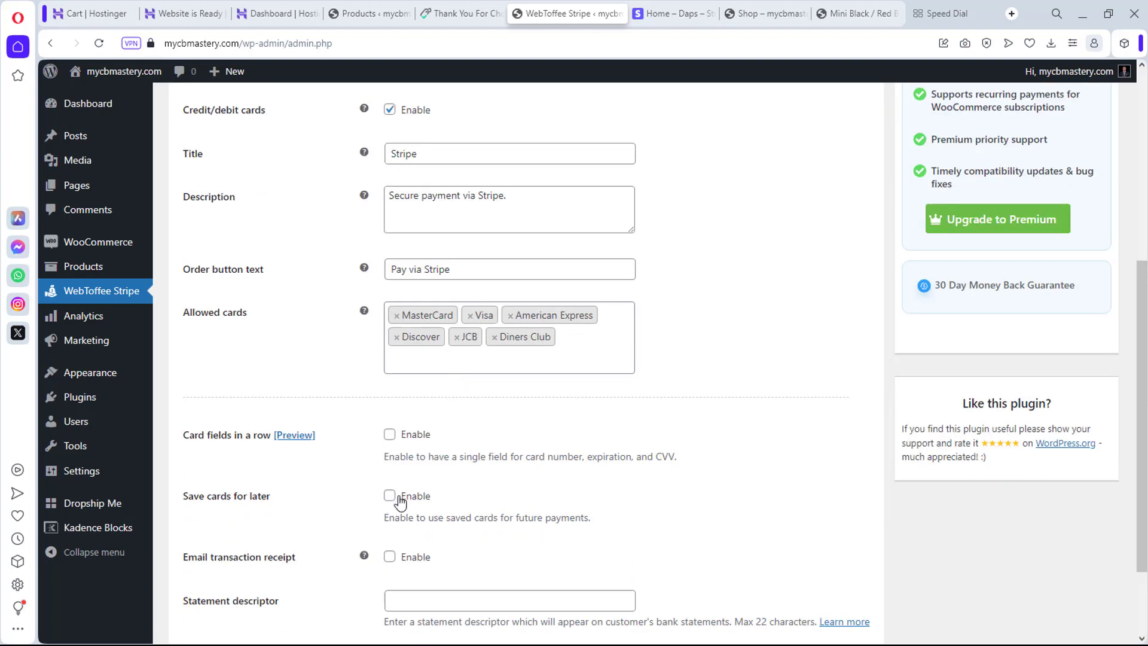
scroll(419, 514, down, 1)
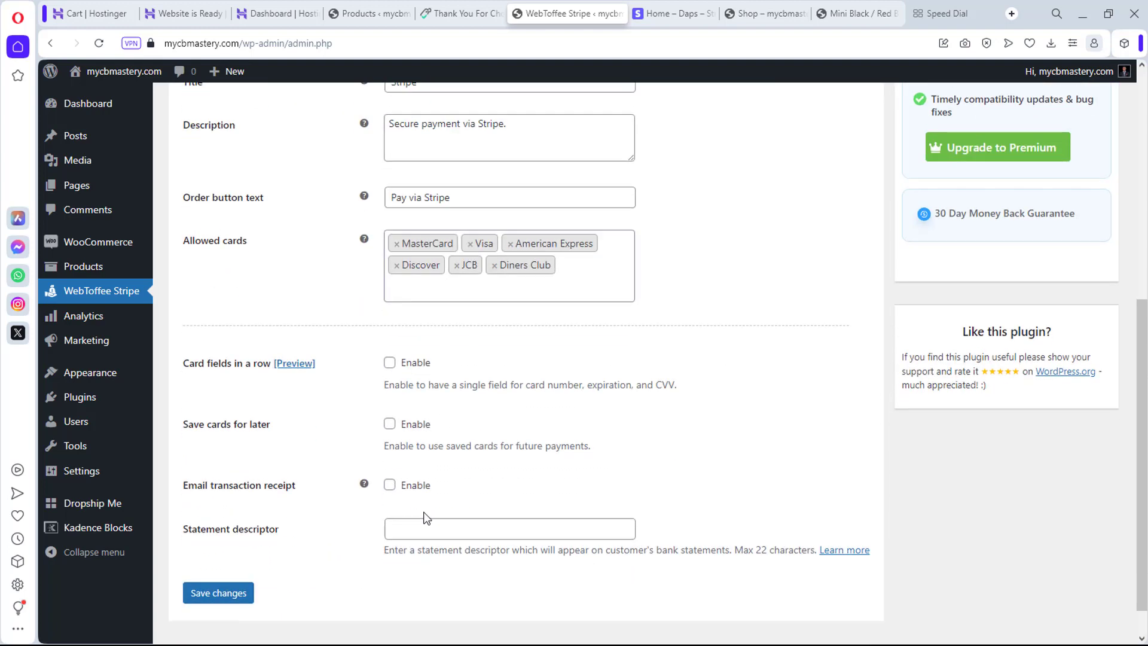
click(389, 487)
Step: Save the card payment settings and close the Stripe dashboard tab
scroll(503, 469, up, 6)
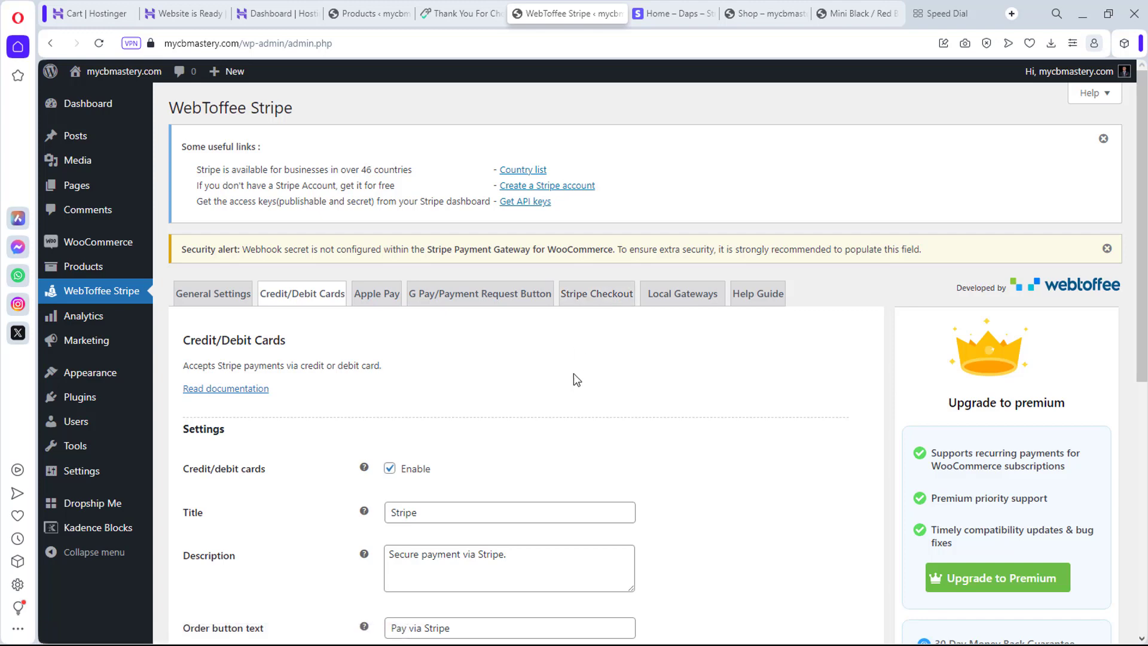
scroll(576, 377, down, 7)
scroll(576, 392, down, 1)
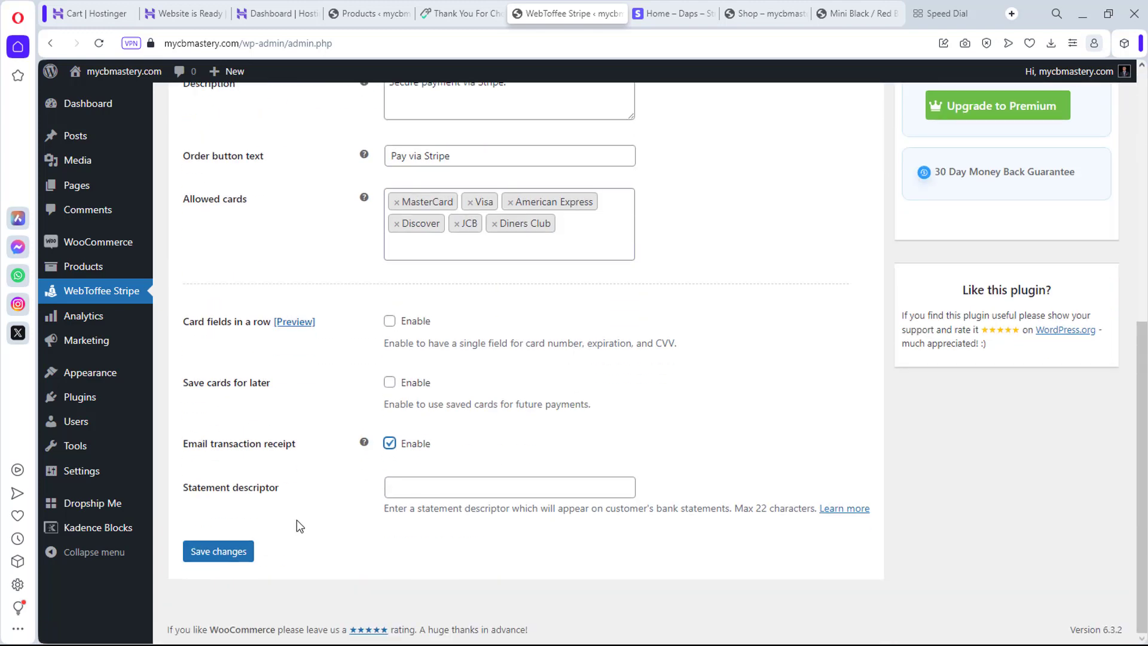
click(225, 553)
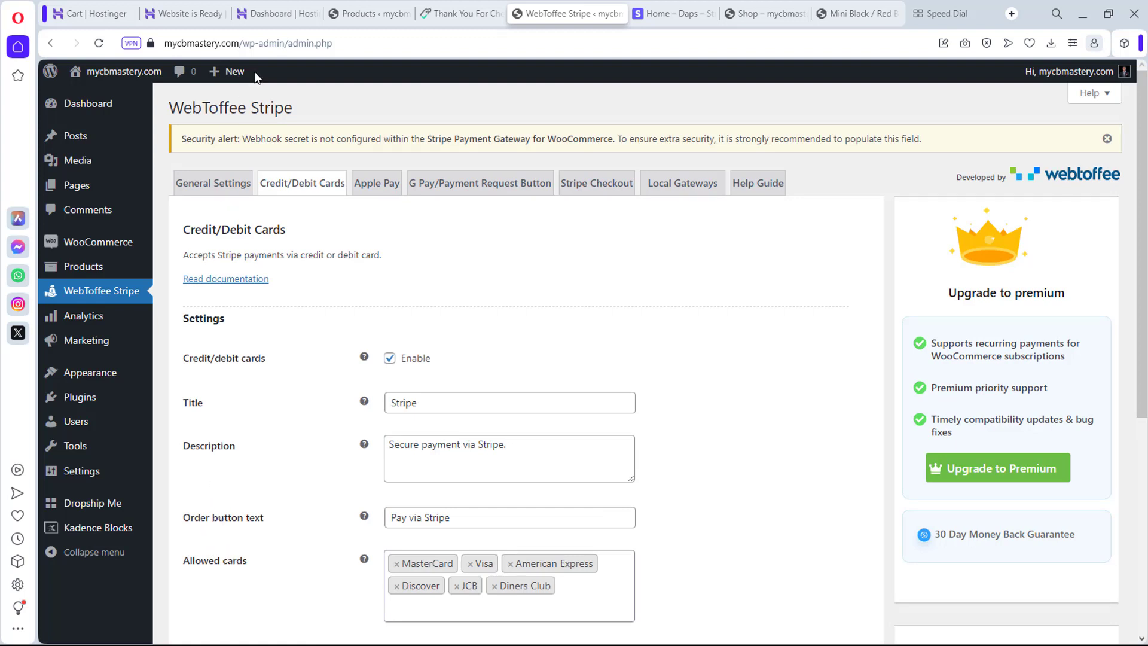
click(664, 14)
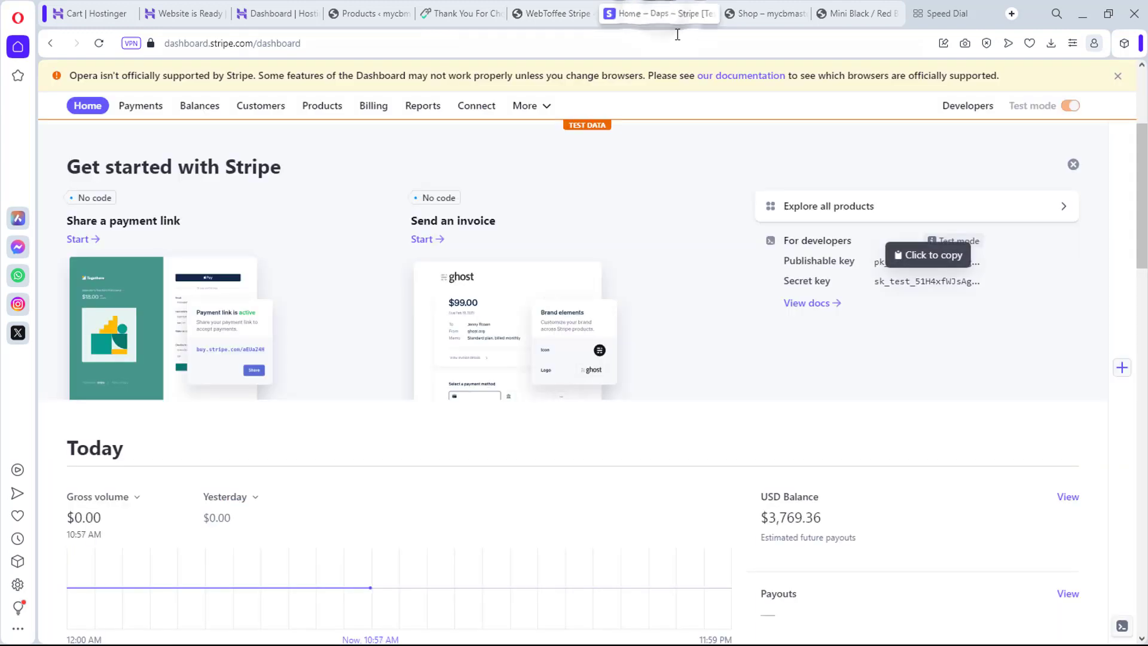
click(710, 14)
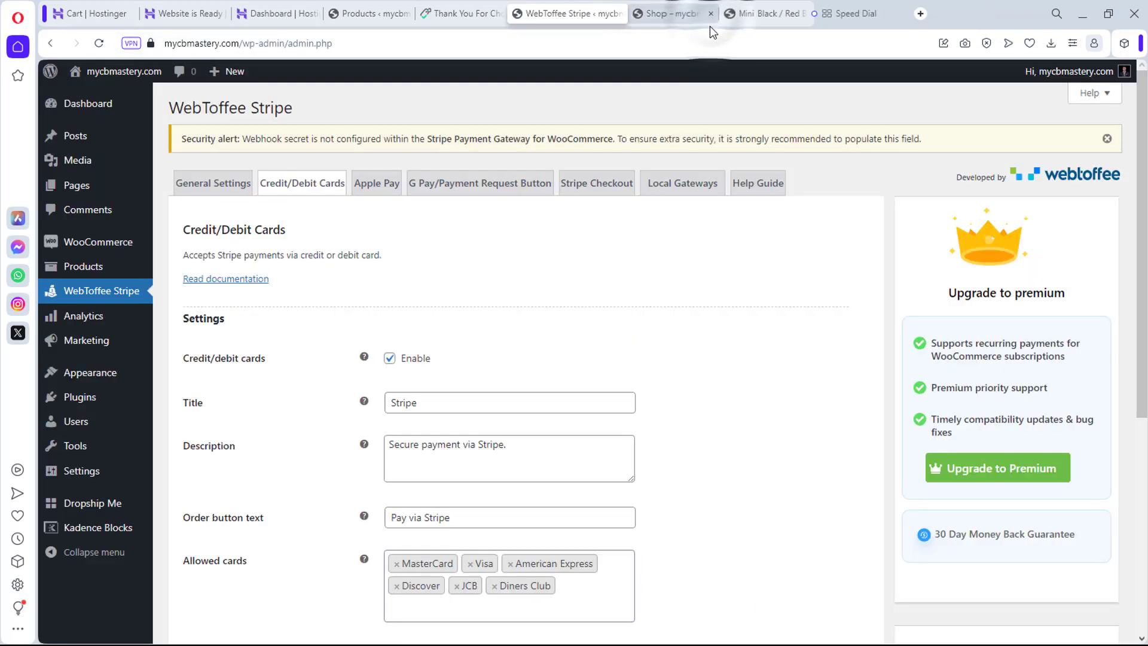
Step: Switch to the Mini Black / Red speaker product page and reload it
click(751, 13)
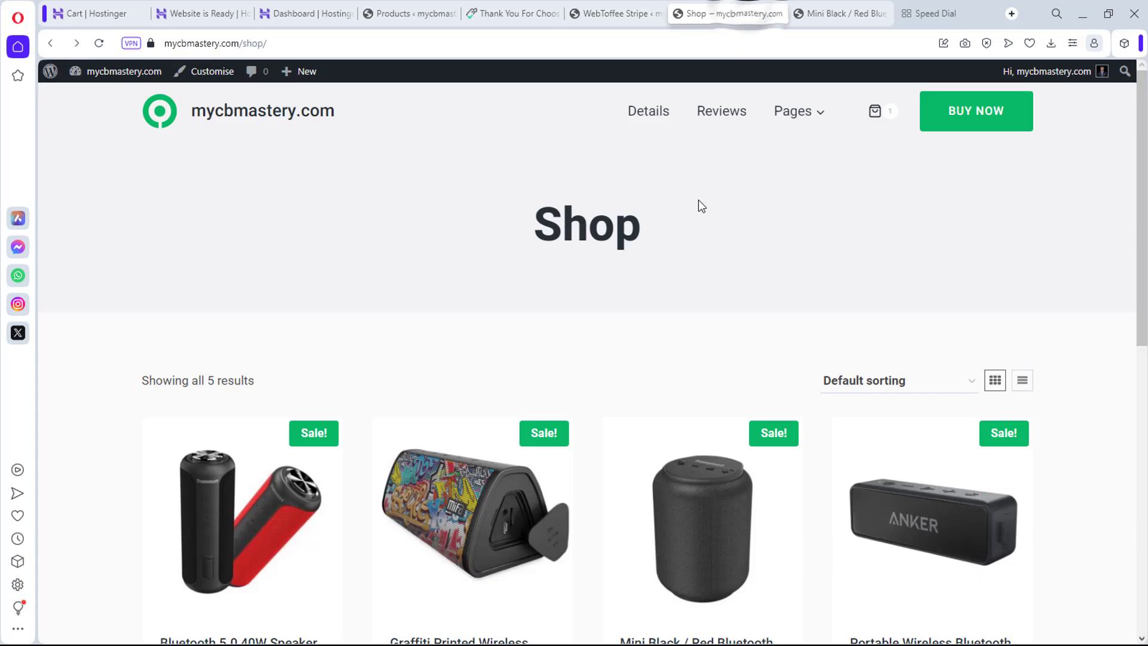
scroll(633, 285, down, 5)
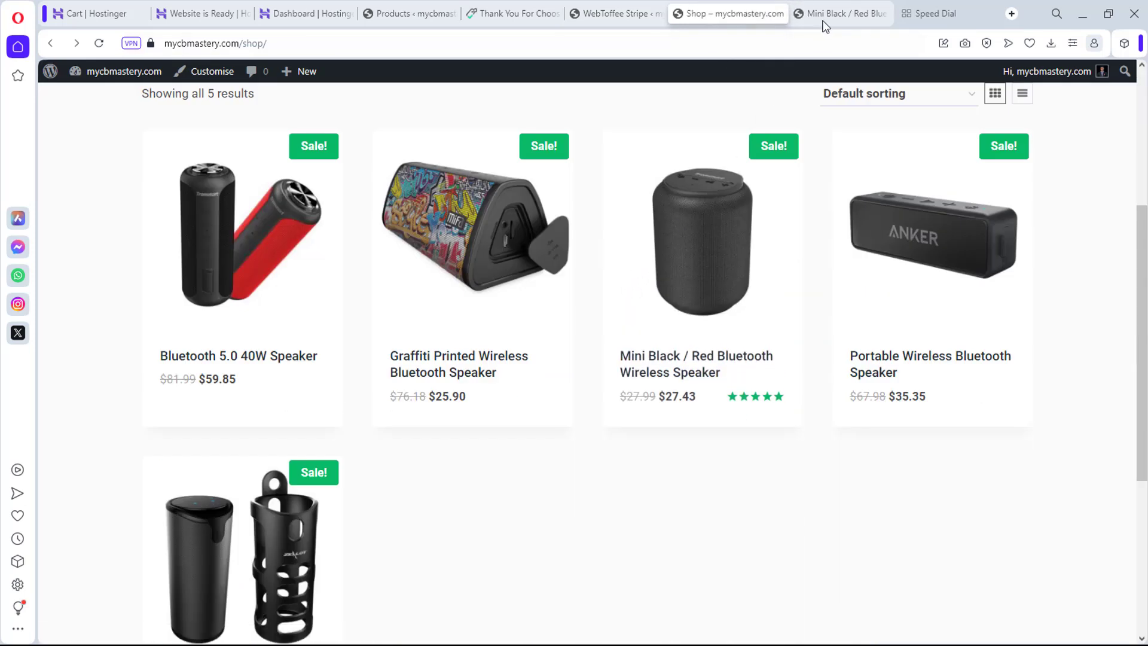
click(840, 13)
scroll(733, 269, up, 5)
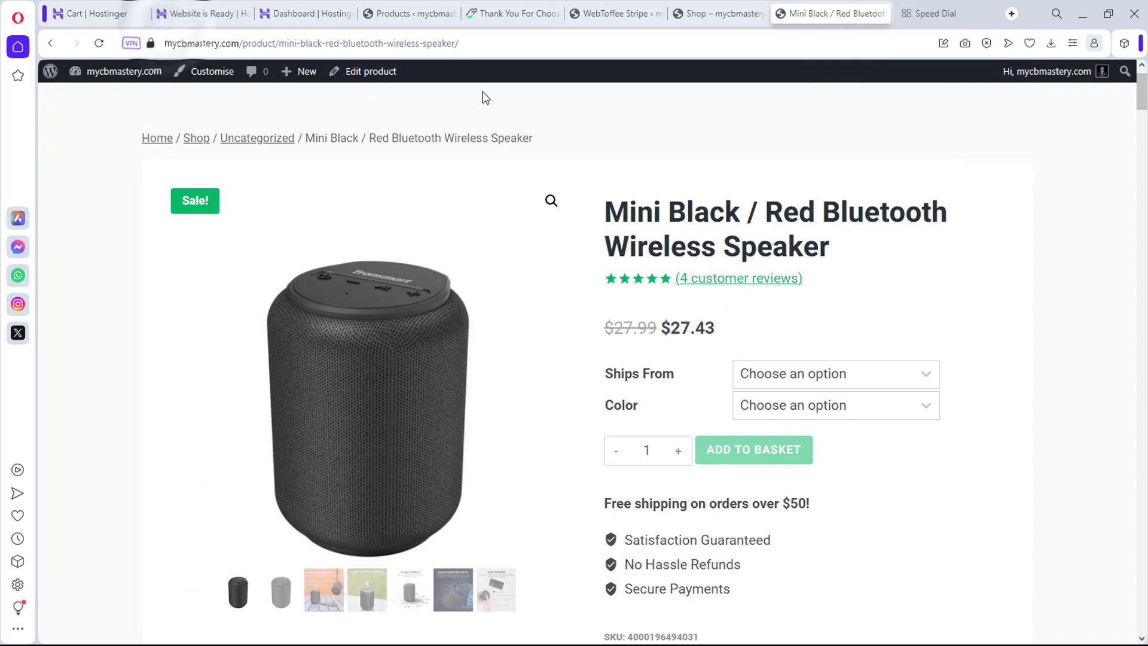
click(103, 43)
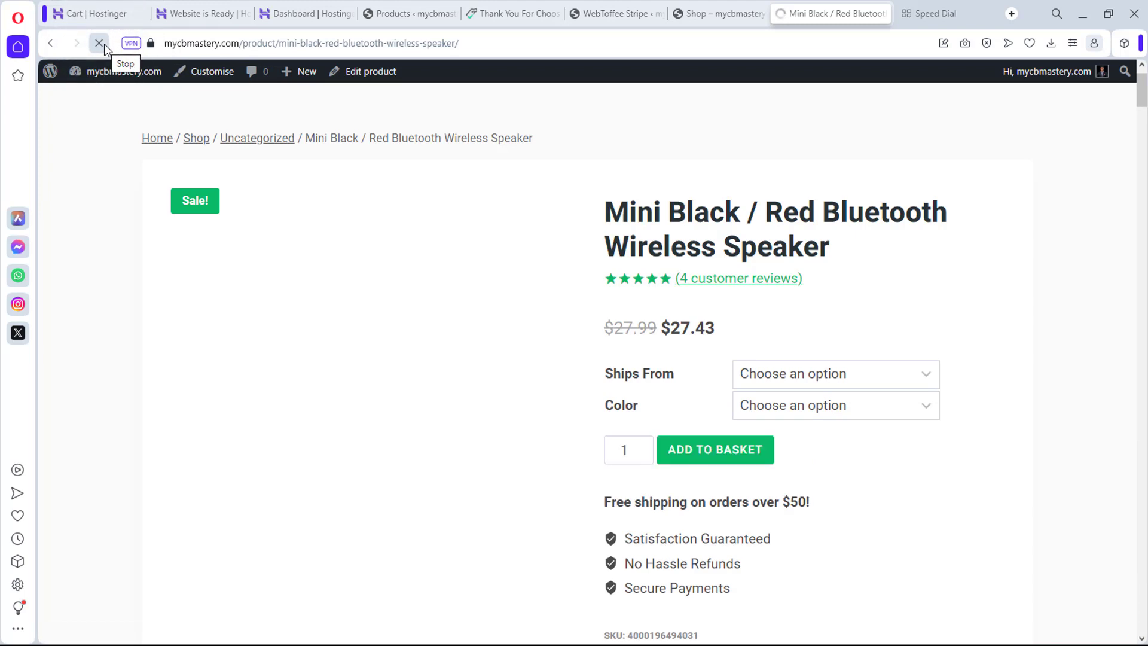
Step: Choose Ships From SPAIN and Color Black, add the speaker to the basket, and view it
click(869, 370)
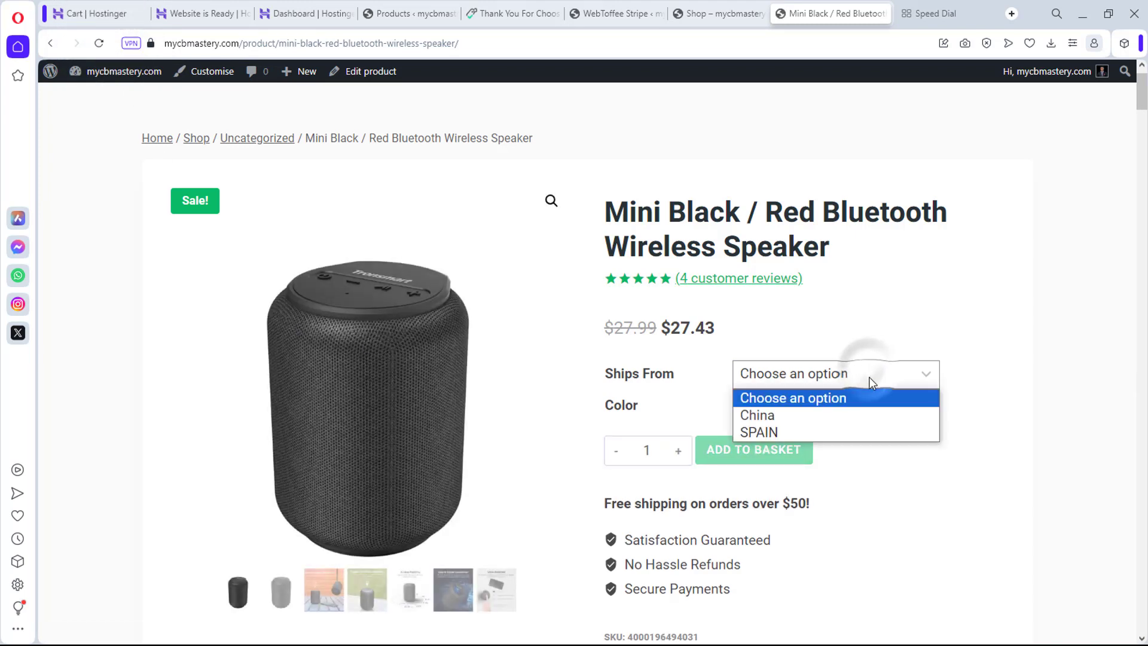
click(770, 431)
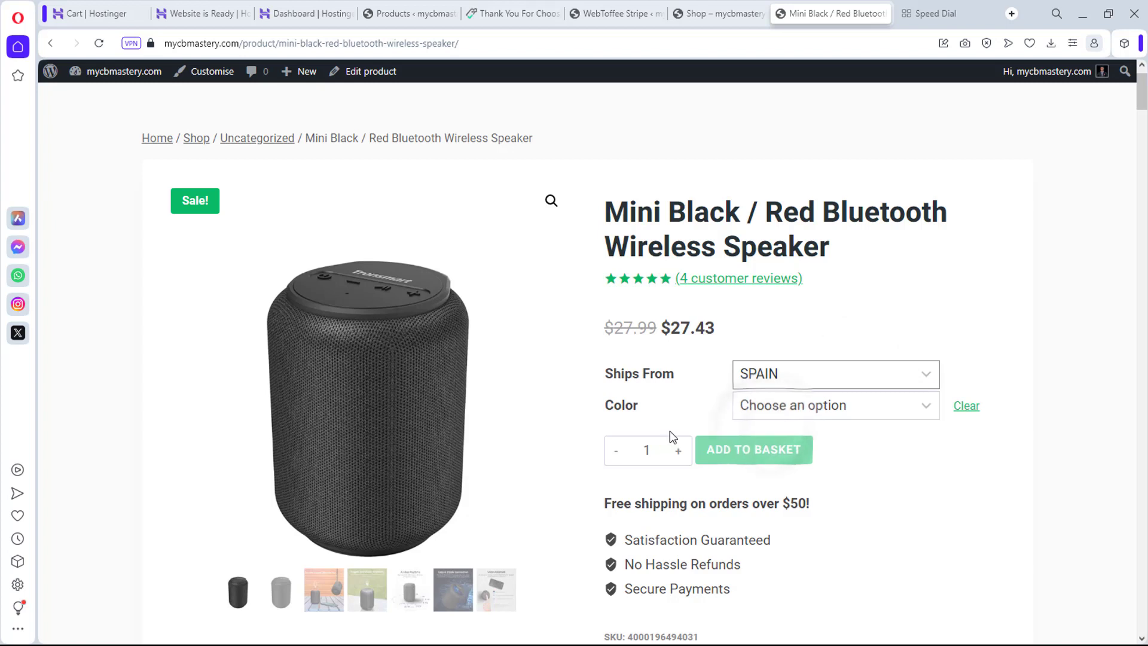
click(822, 408)
click(782, 427)
click(798, 407)
click(772, 446)
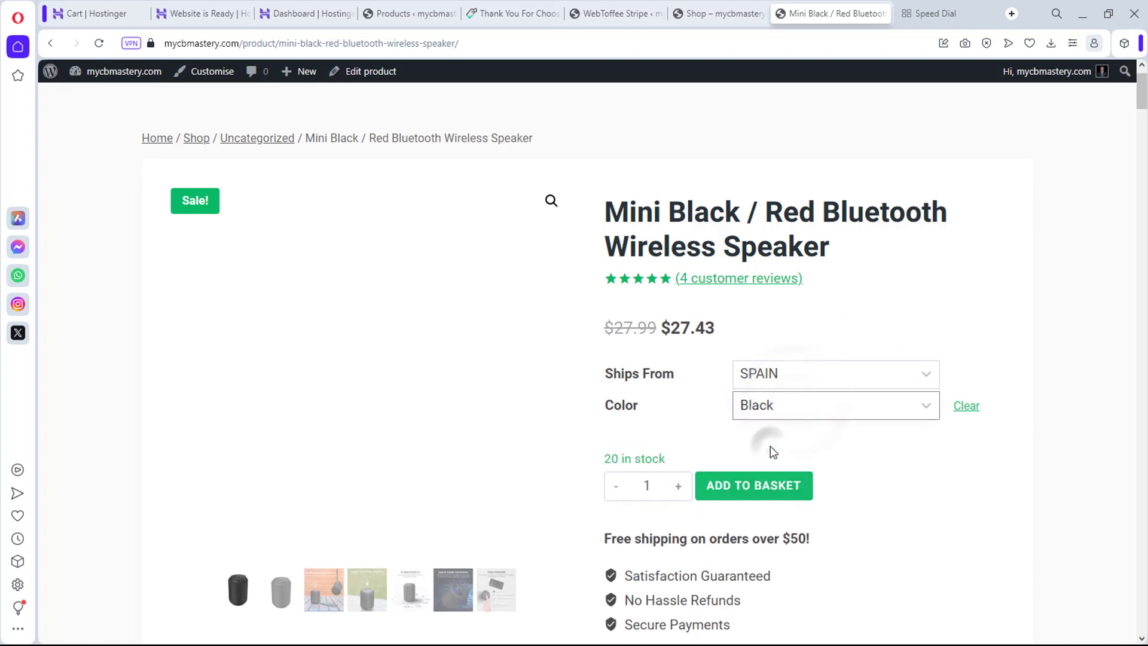
click(756, 486)
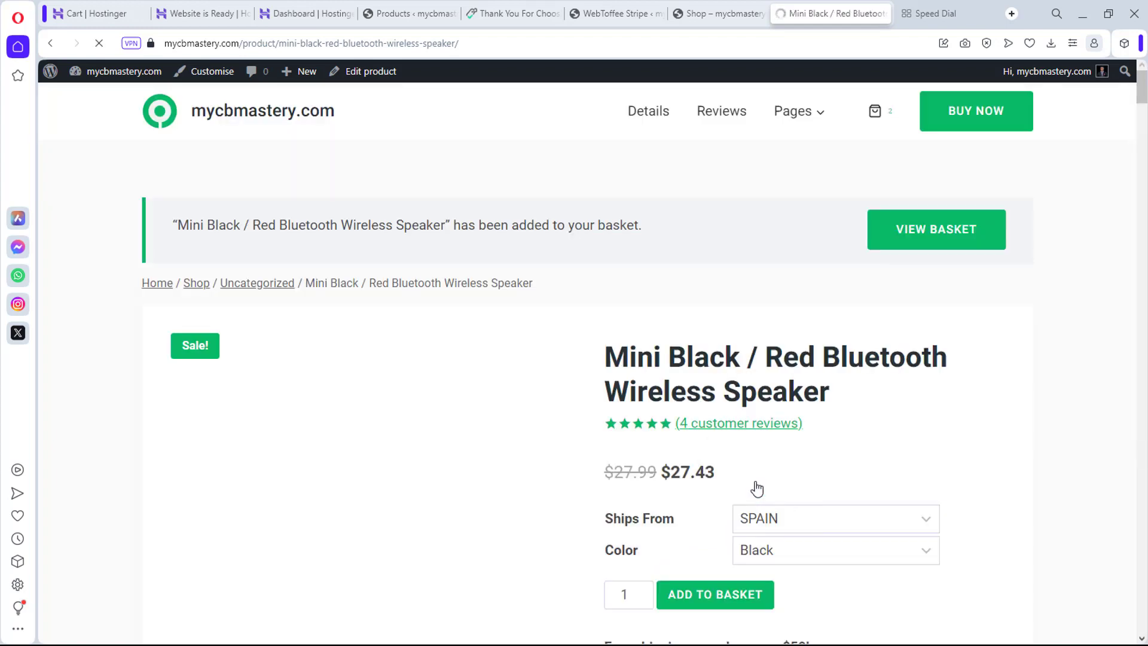
click(957, 236)
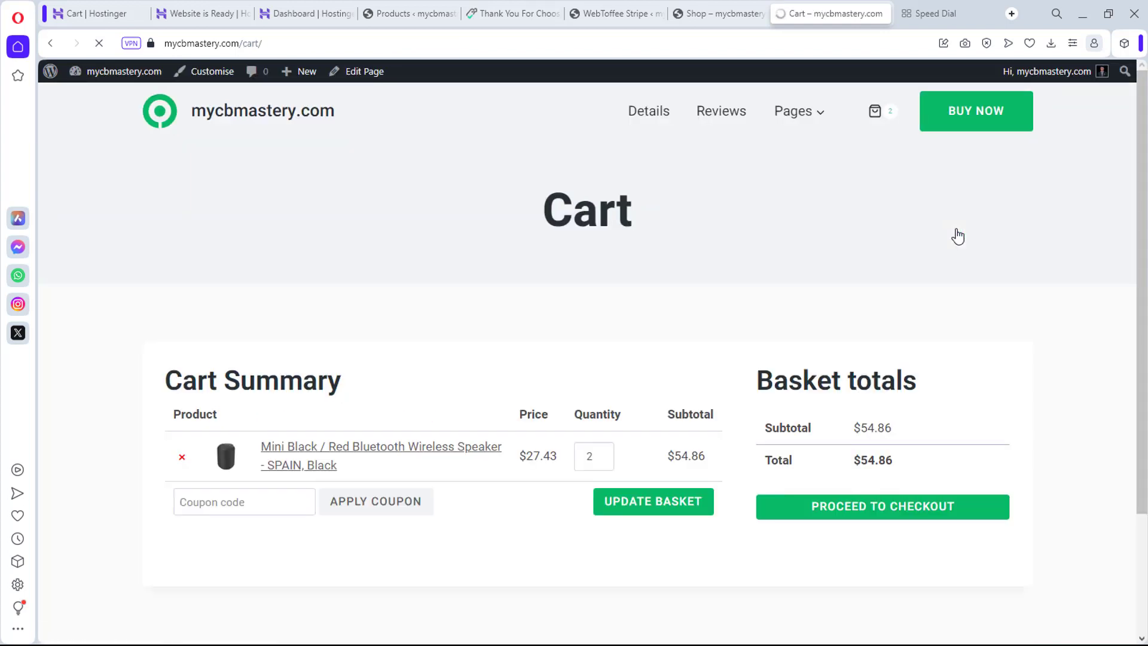
Step: Proceed to checkout, keep United States as country, and check the Stripe card fields
click(859, 512)
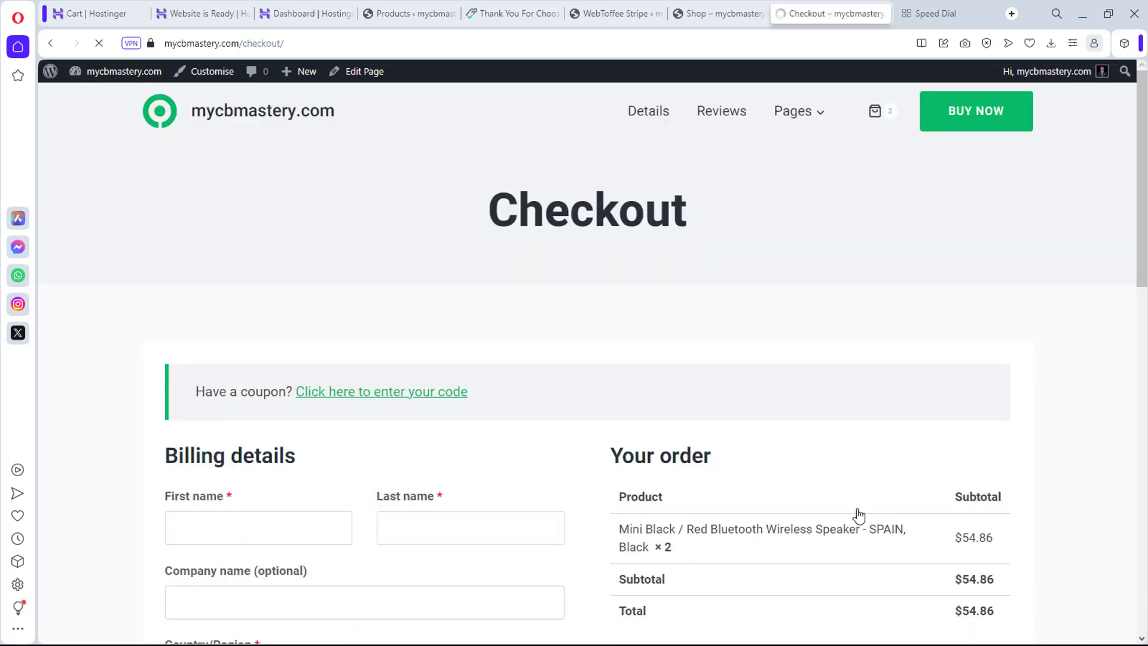
scroll(667, 383, down, 7)
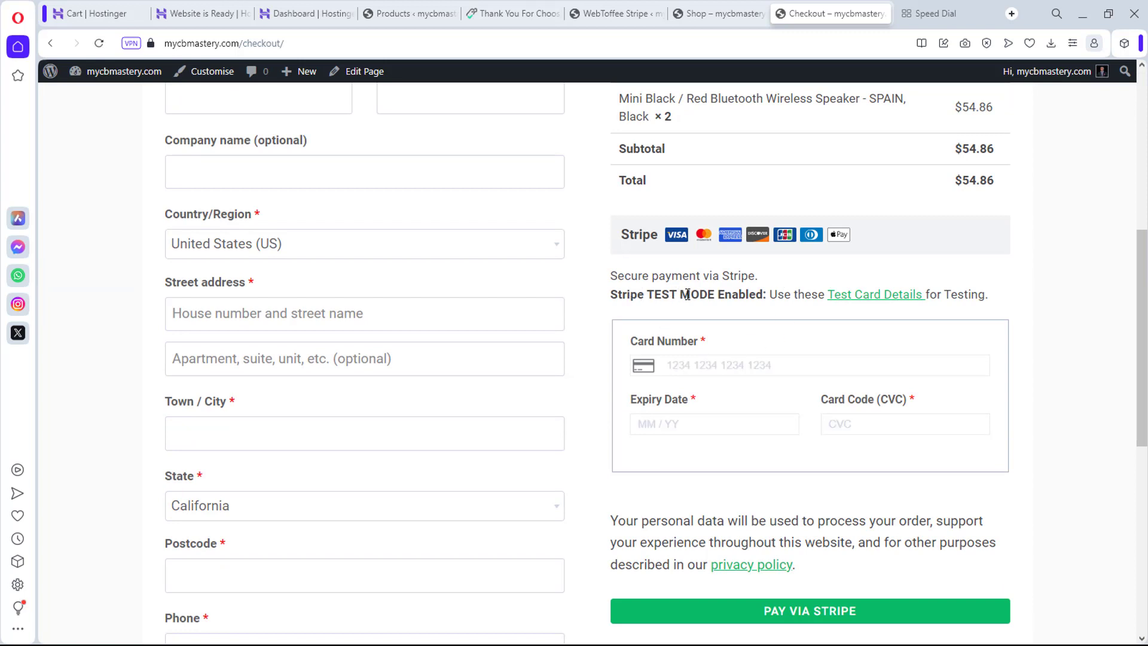
scroll(696, 294, down, 2)
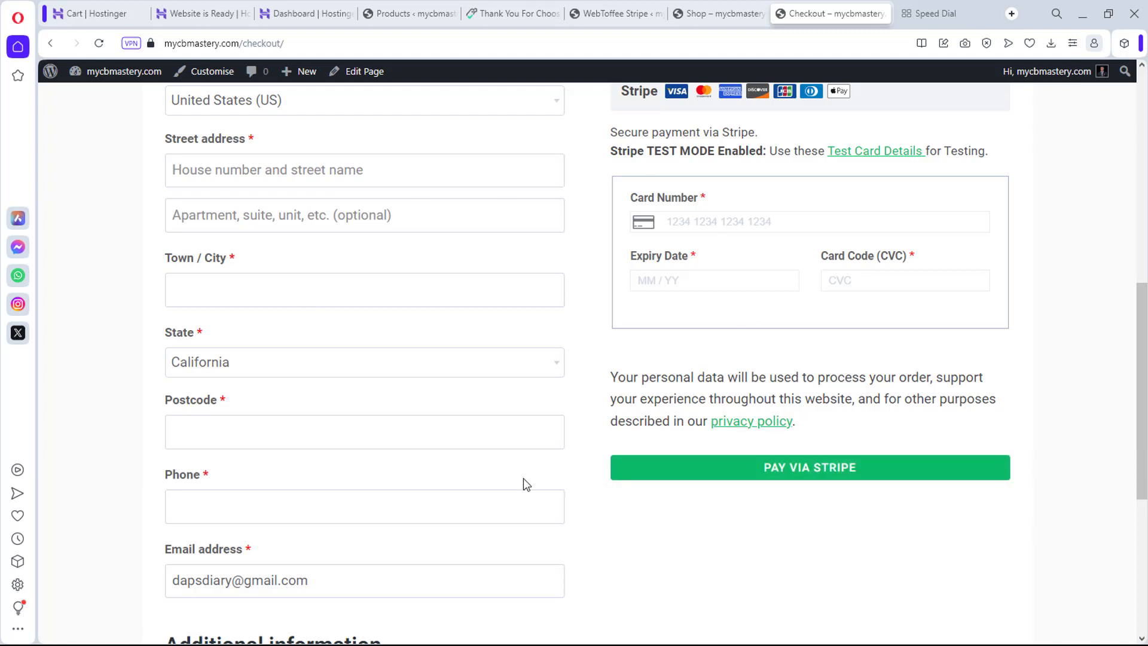
scroll(185, 280, down, 2)
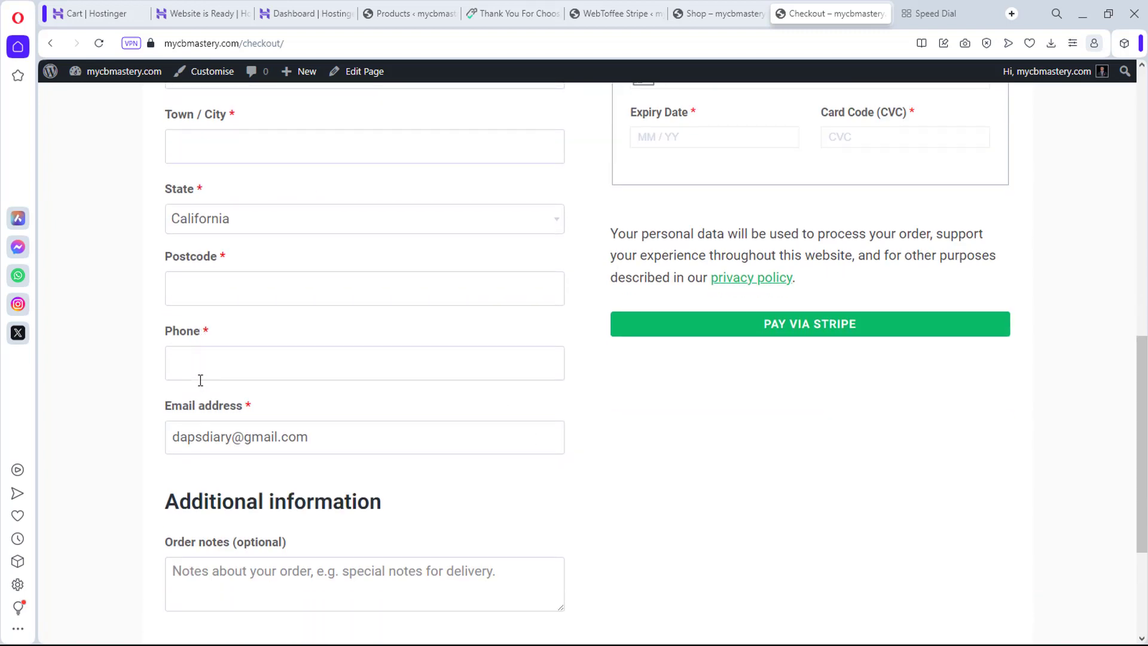
scroll(206, 383, up, 1)
scroll(200, 356, up, 2)
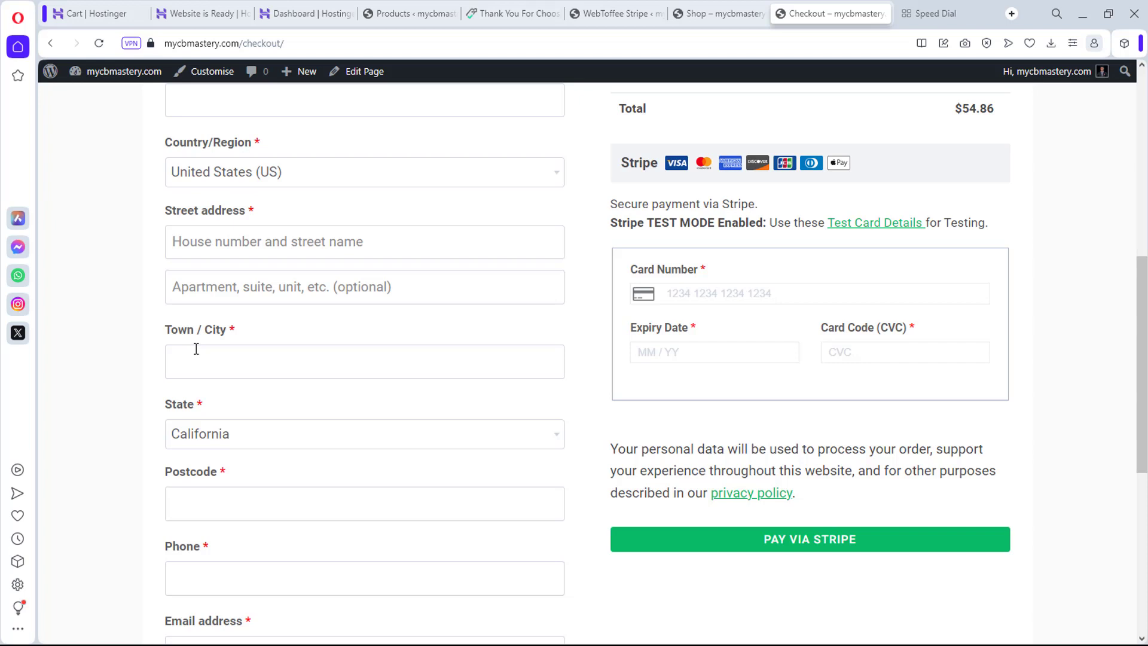
click(303, 171)
click(304, 172)
scroll(374, 187, up, 6)
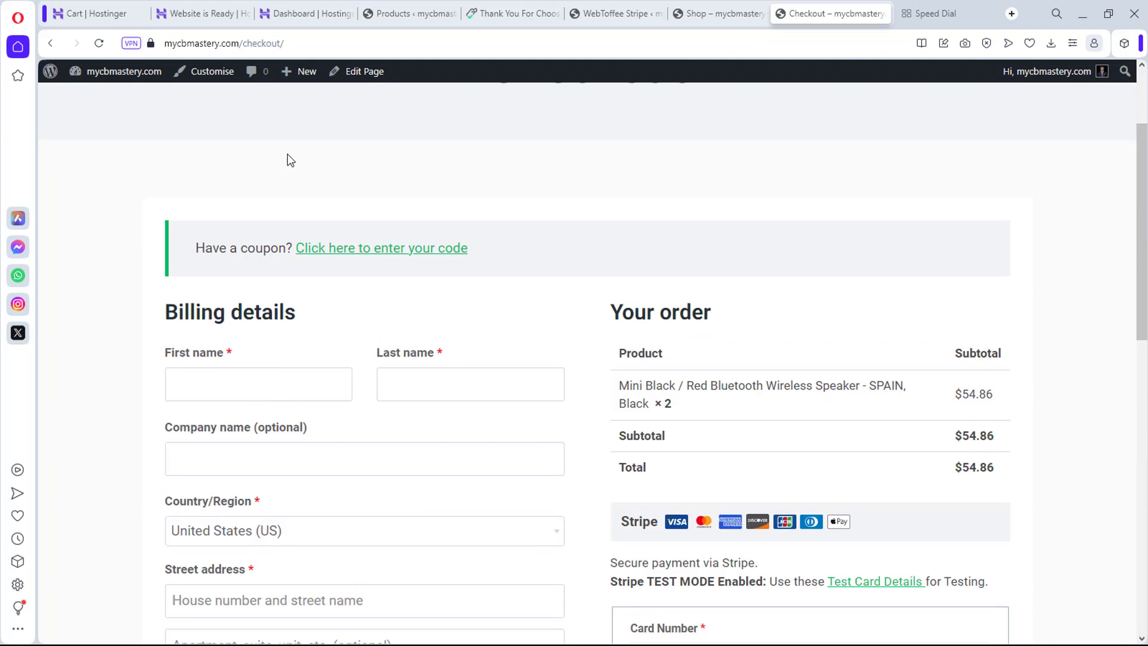